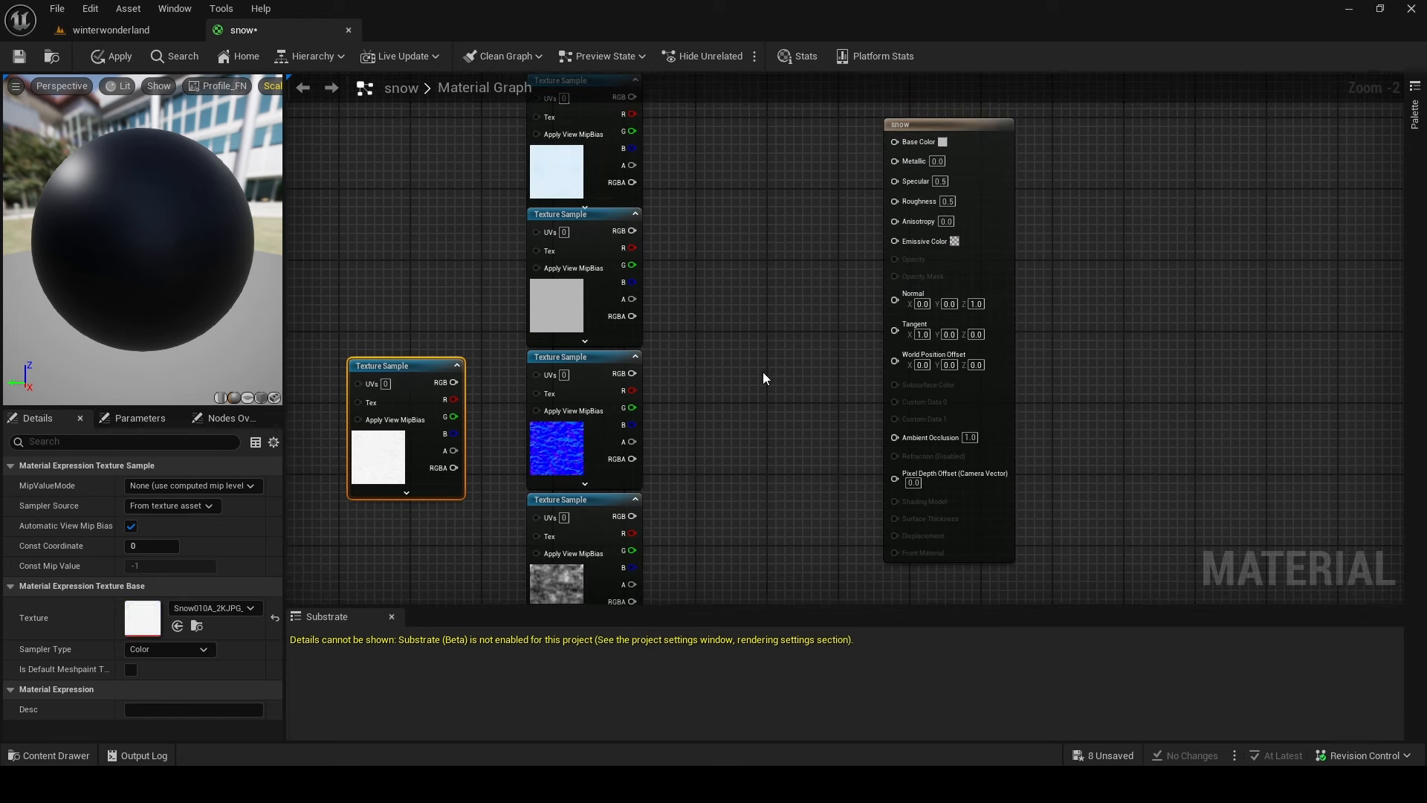
Step: Connect the pale blue texture's RGB output to Base Color and the grey texture's RGB output to Roughness
left_click(777, 319)
left_click(530, 224)
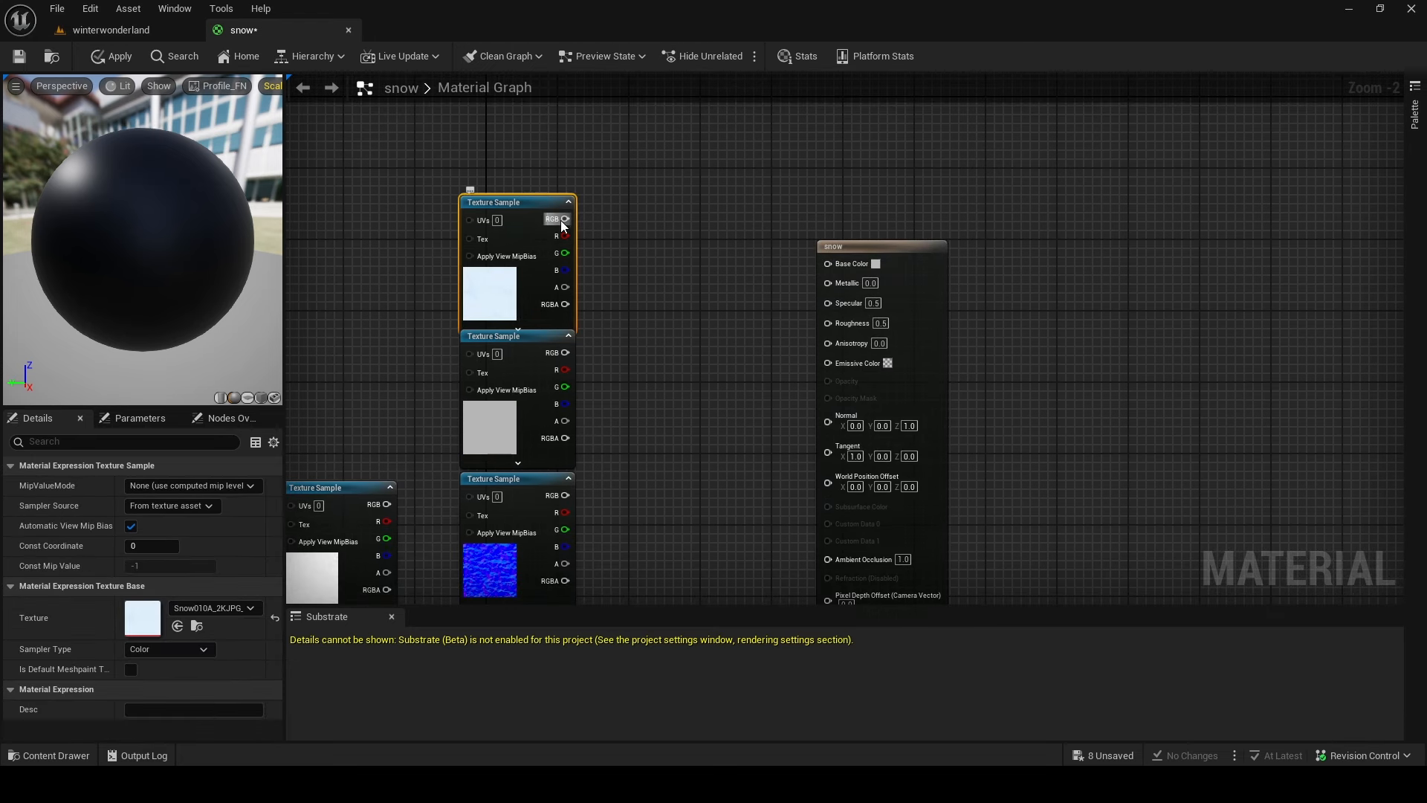
left_click_drag(845, 263, 845, 262)
right_click_drag(845, 261, 887, 140)
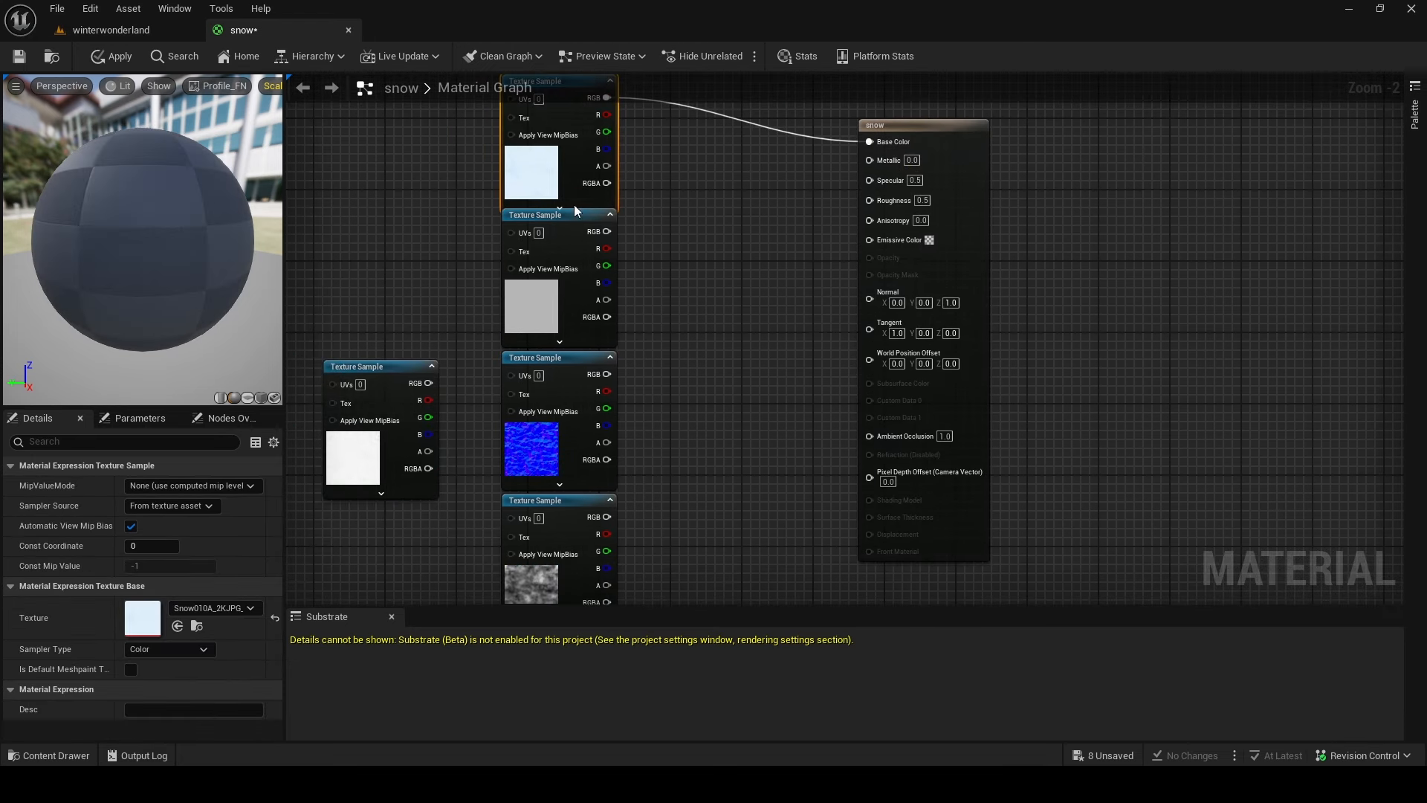
left_click_drag(149, 198, 238, 199)
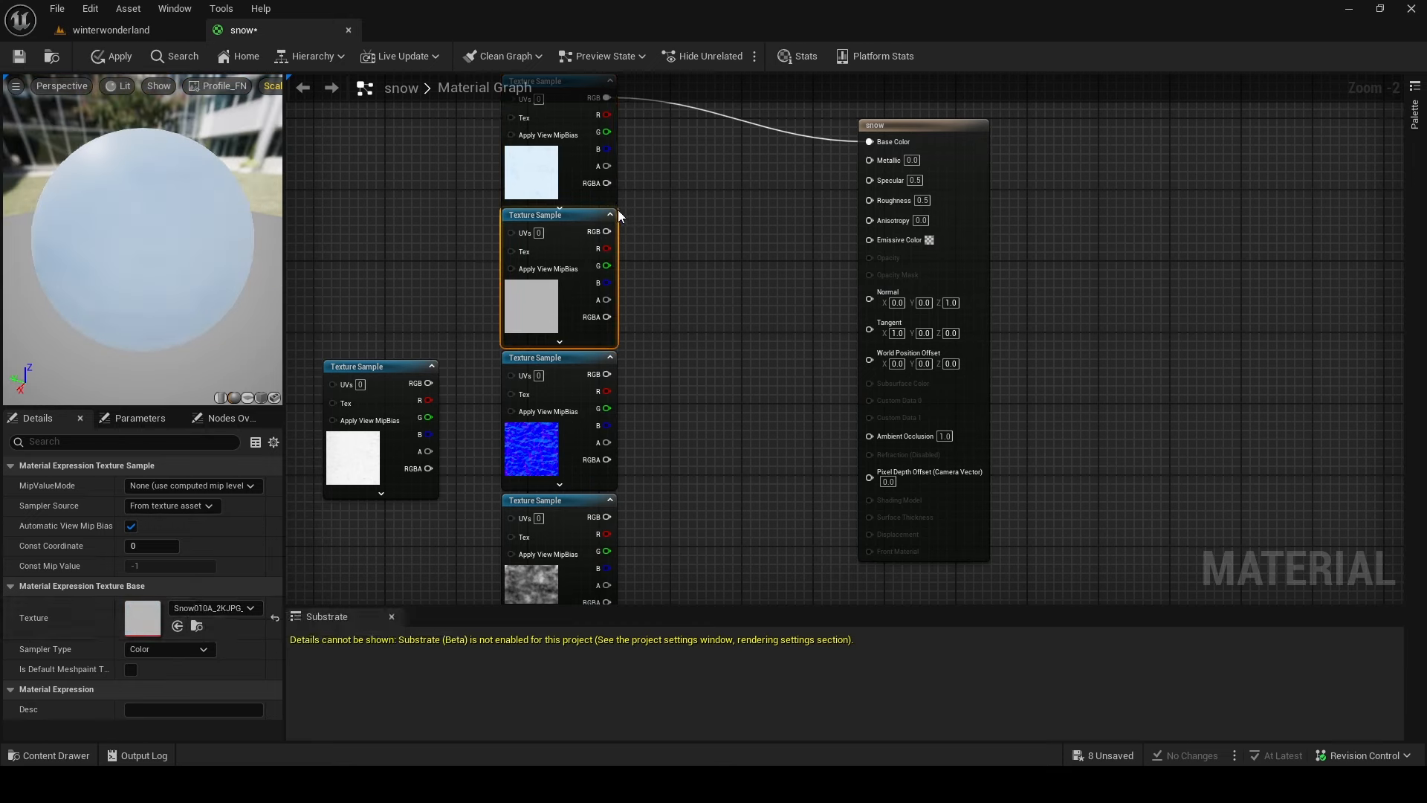
left_click_drag(900, 202, 899, 200)
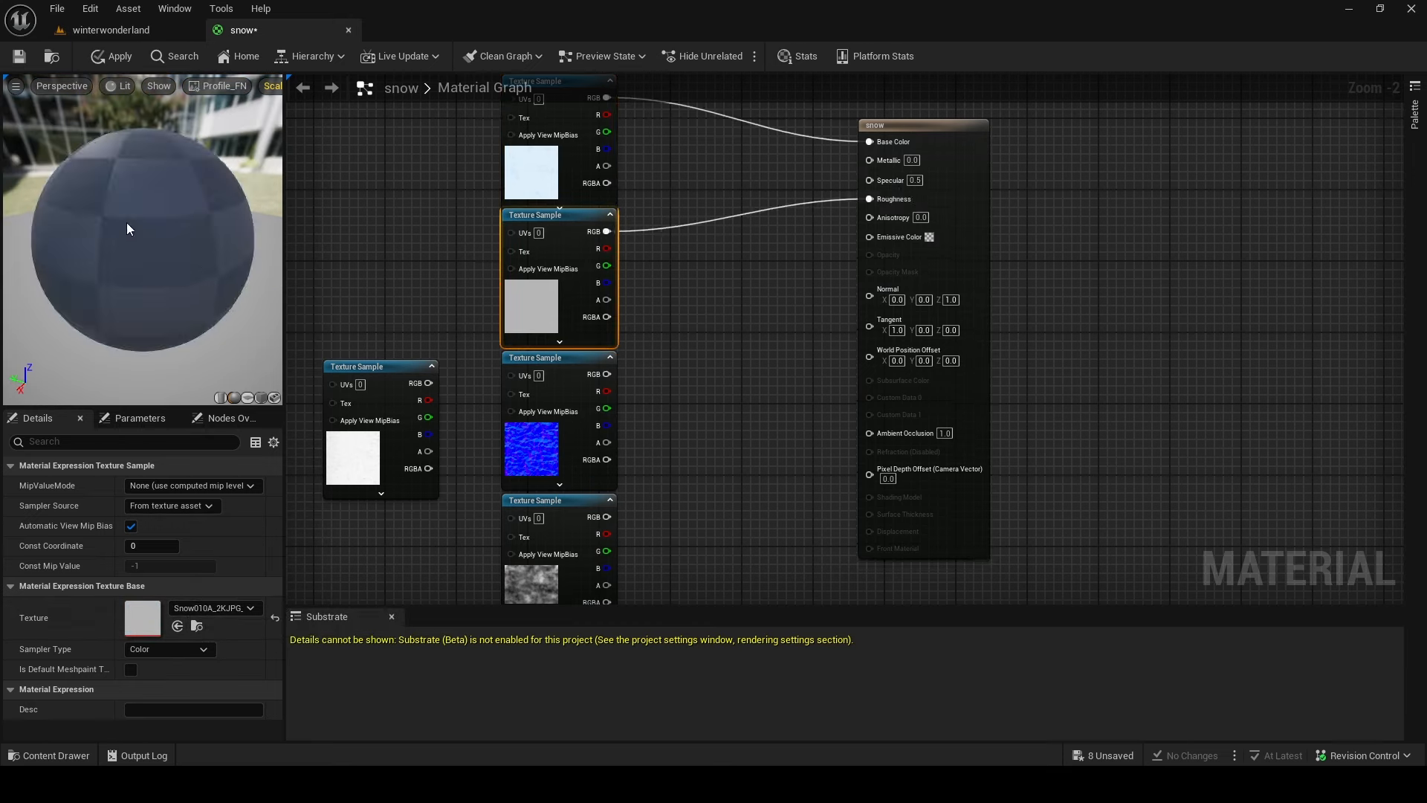
left_click_drag(176, 273, 252, 273)
Step: Connect the blue normal map texture's RGB output to the material's Normal input and check the preview sphere
right_click_drag(633, 460, 648, 346)
left_click(609, 364)
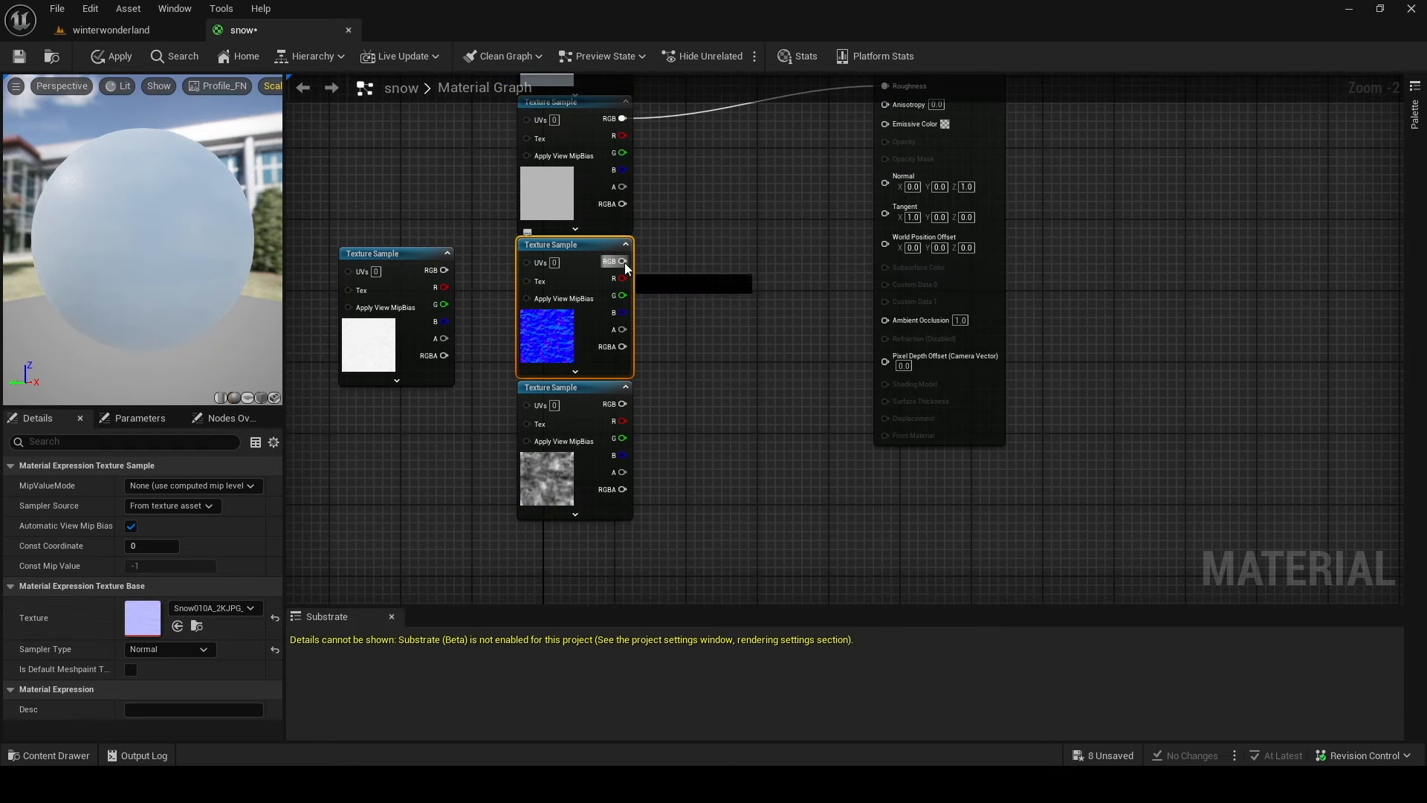
left_click_drag(908, 186, 910, 186)
right_click_drag(910, 186, 913, 263)
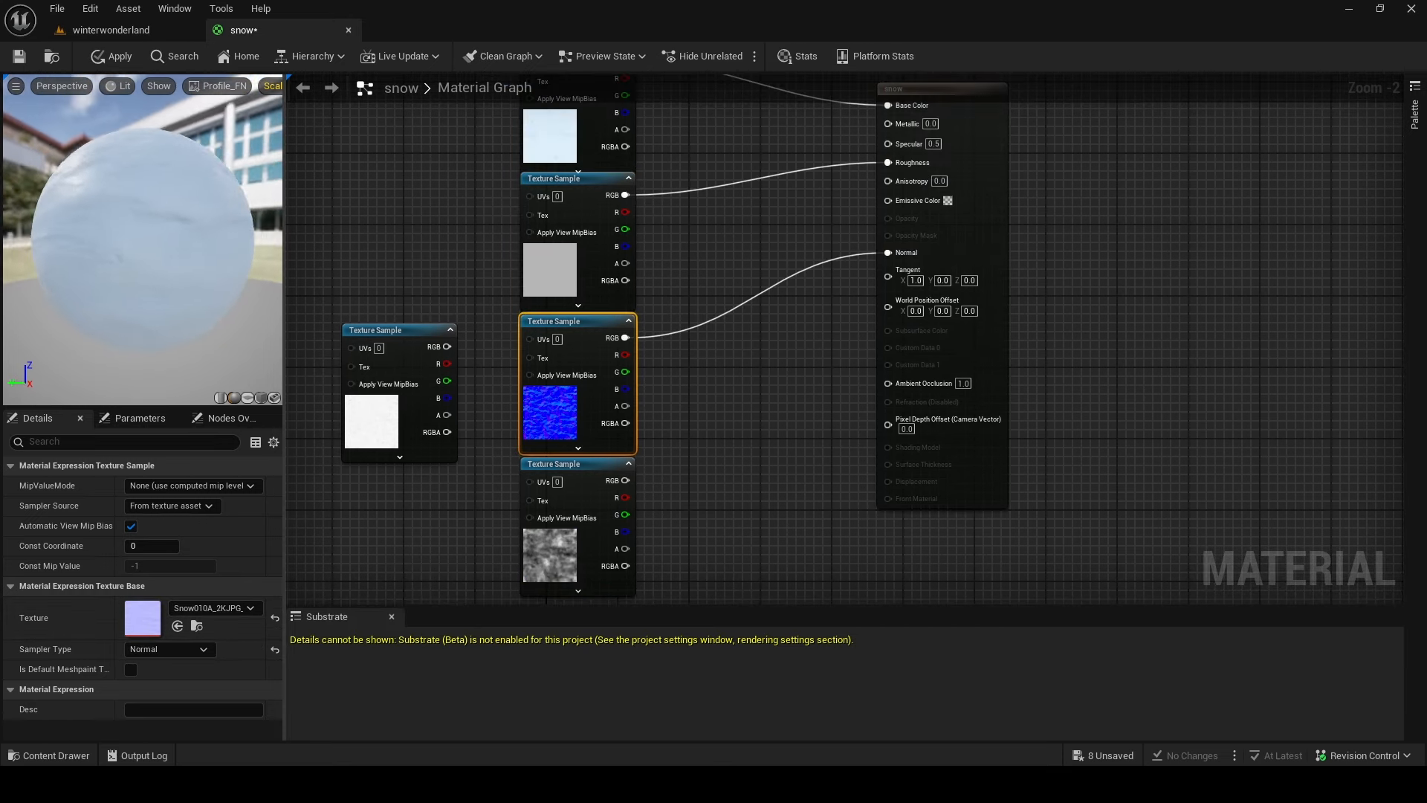
left_click_drag(141, 238, 184, 246)
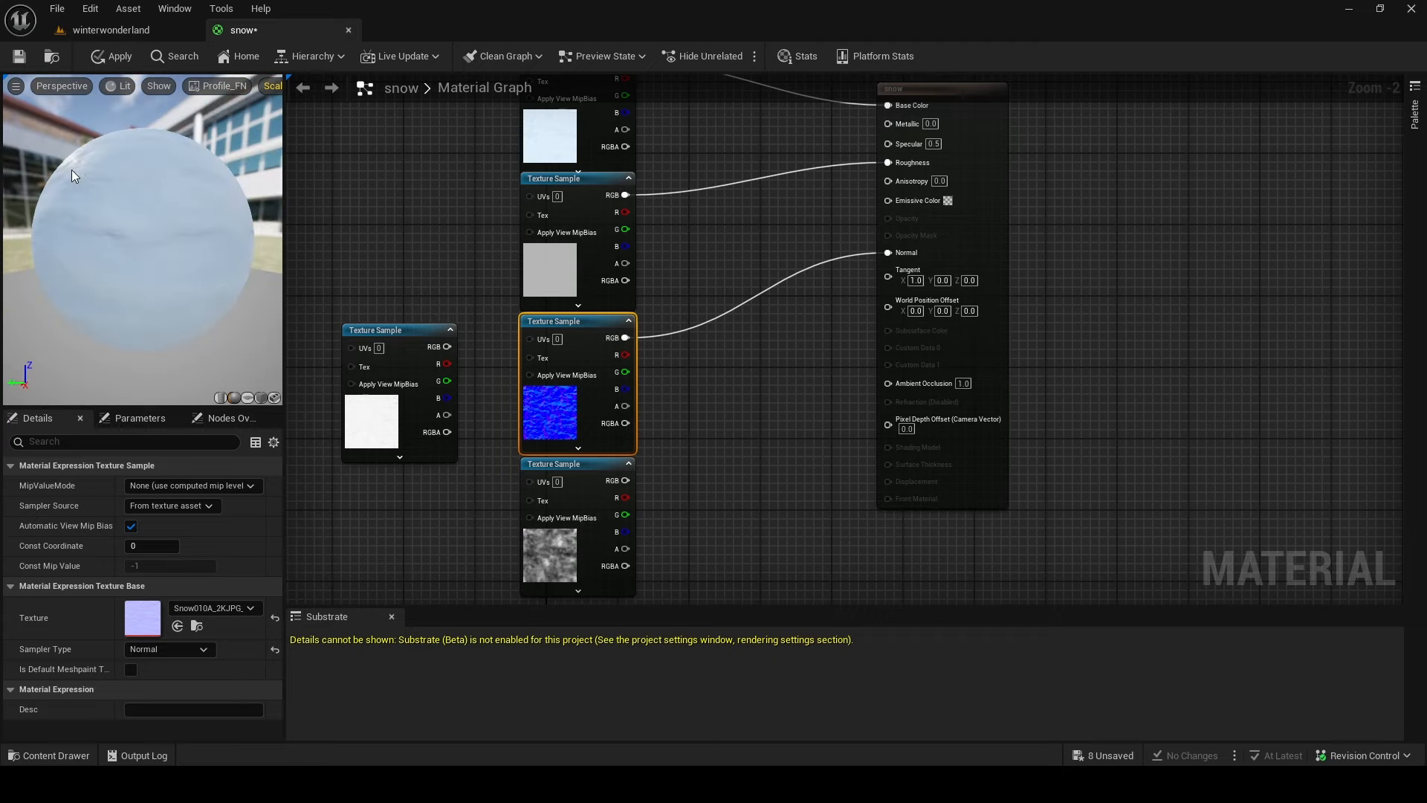
left_click_drag(105, 145, 106, 176)
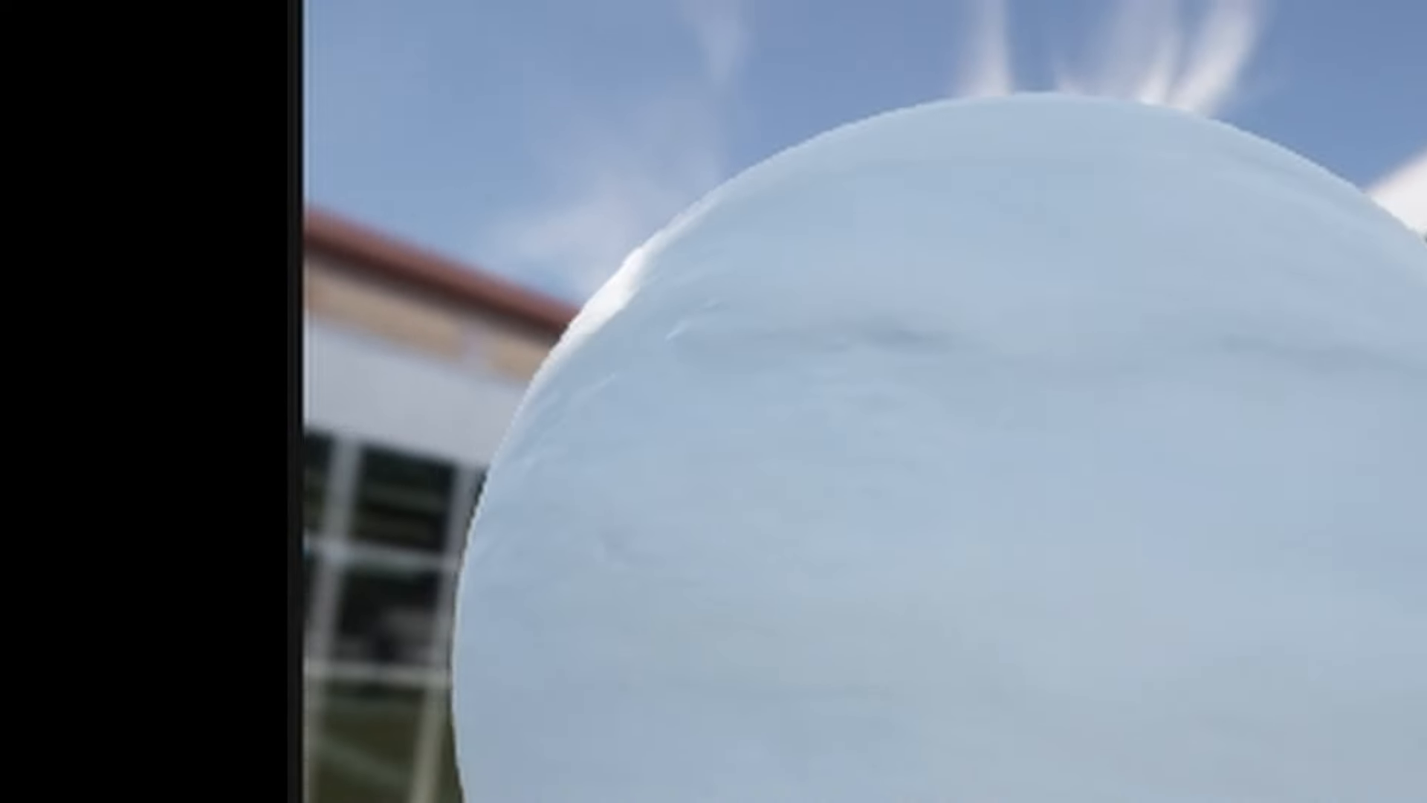
Step: Place the white texture sample between the normal and displacement samples and connect its RGB output to Ambient Occlusion
left_click_drag(817, 461, 798, 502)
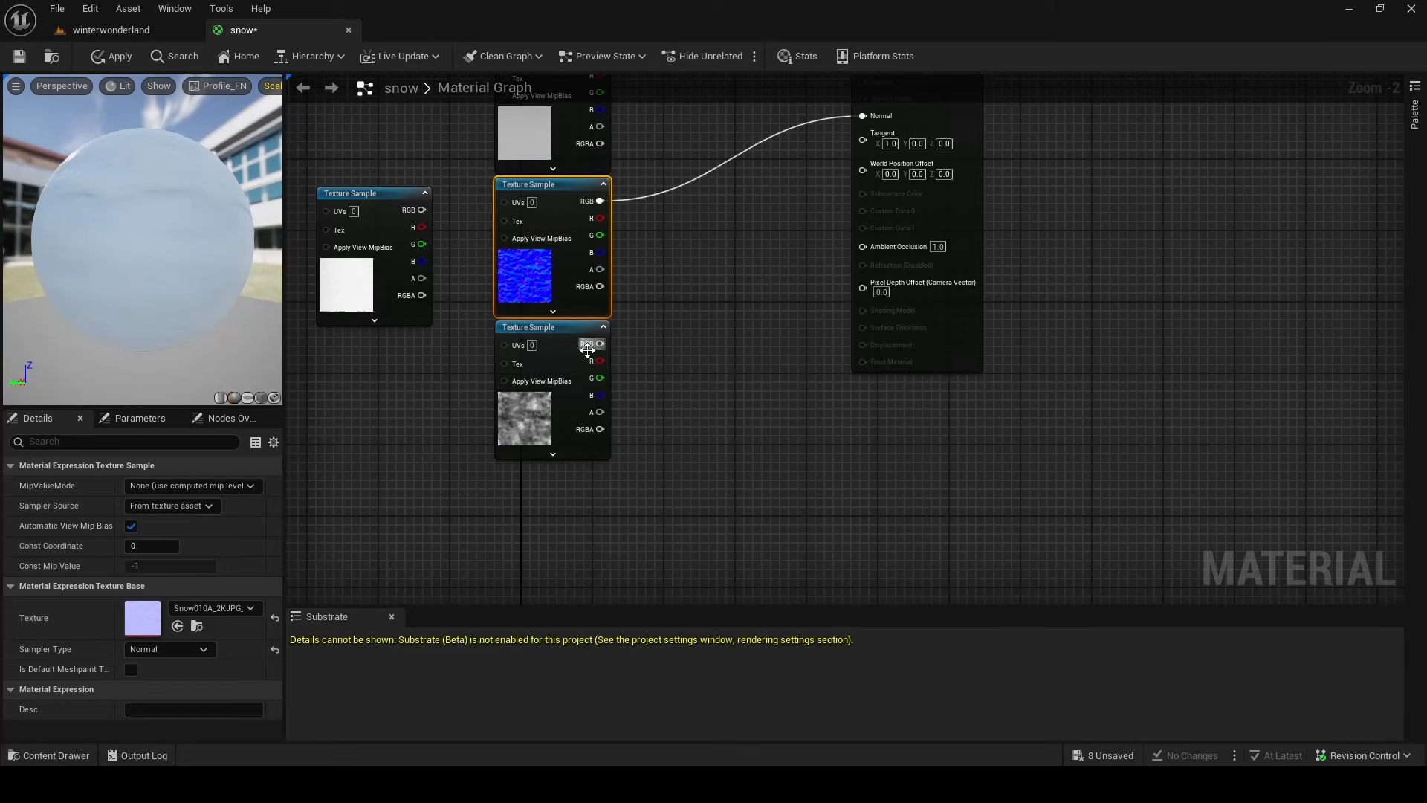
left_click(587, 349)
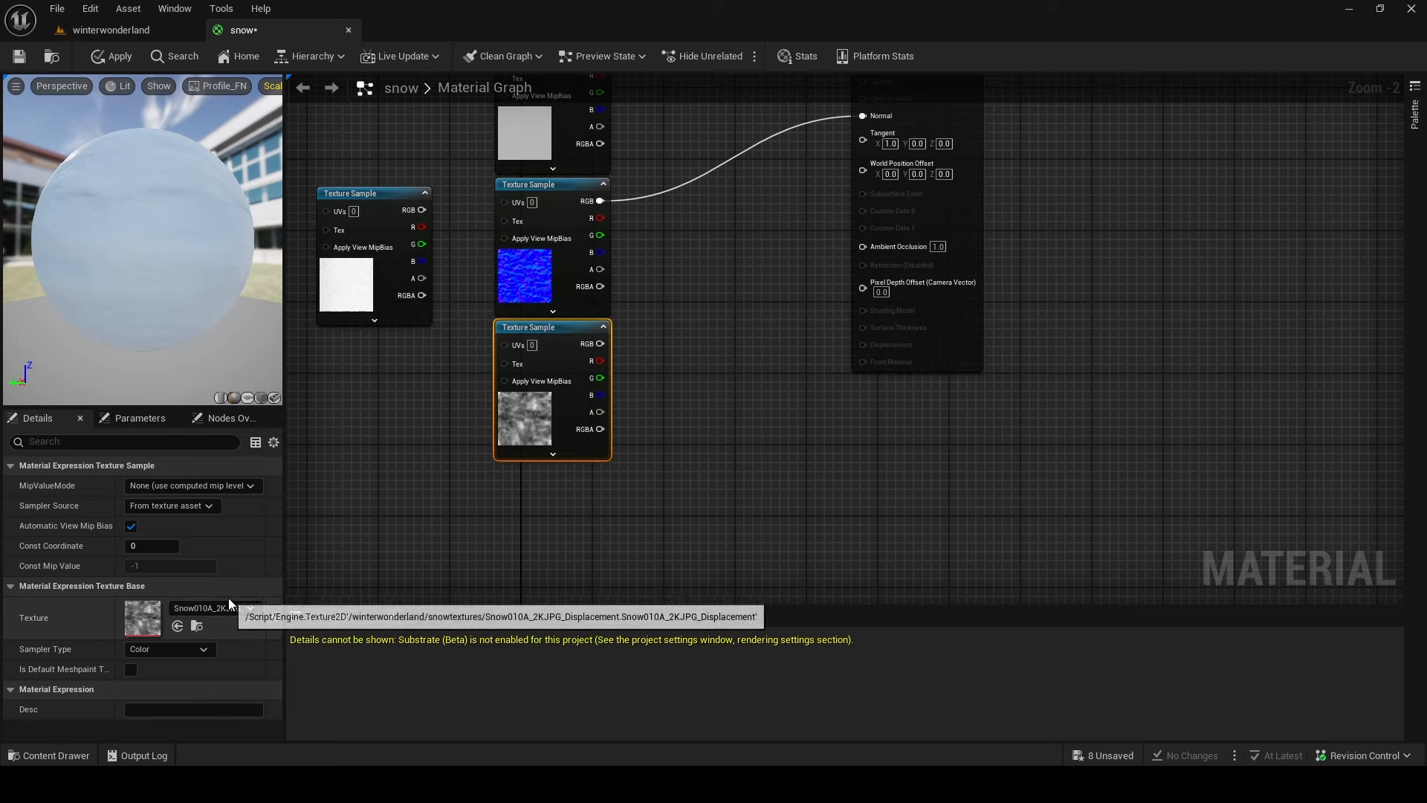
left_click(375, 308)
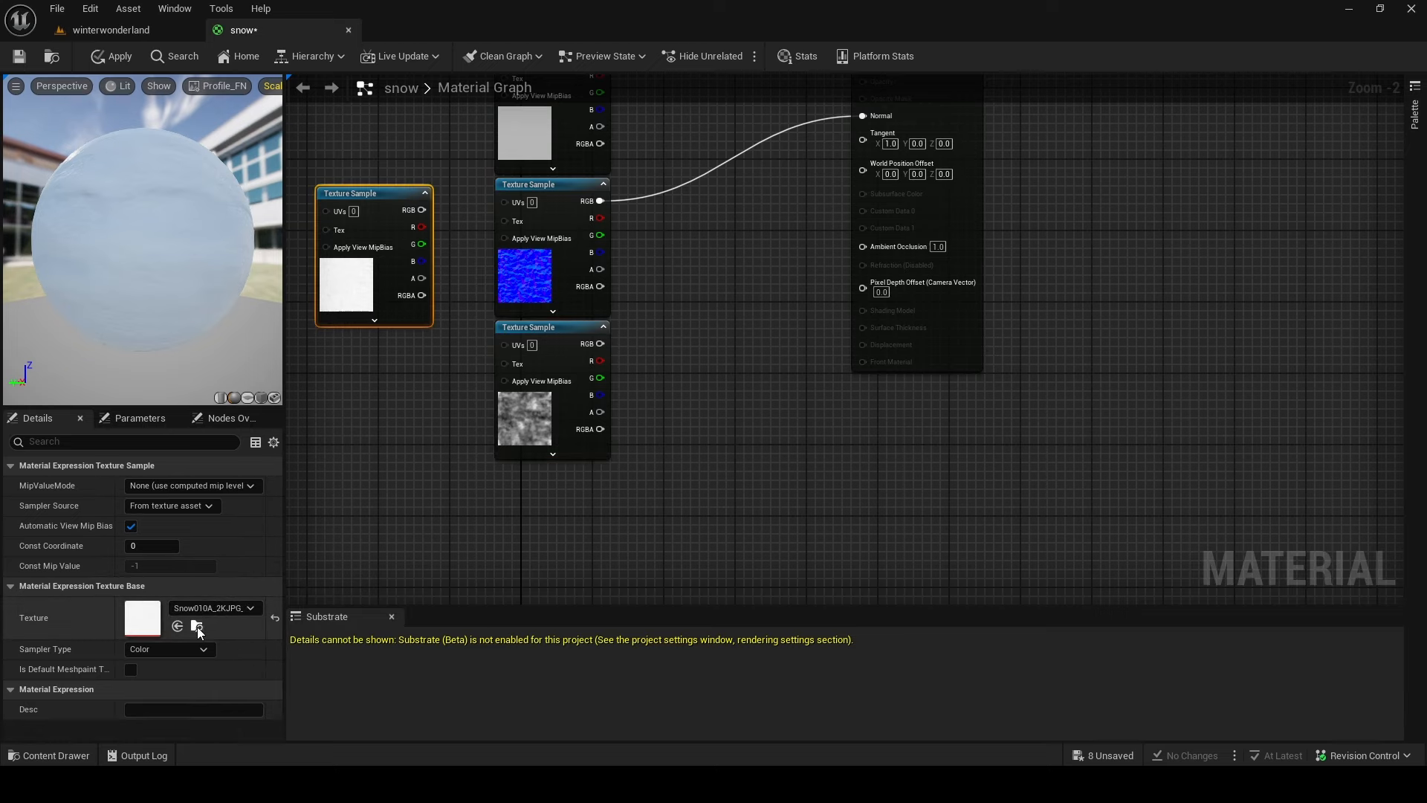
left_click_drag(379, 269, 775, 333)
left_click_drag(550, 343, 550, 486)
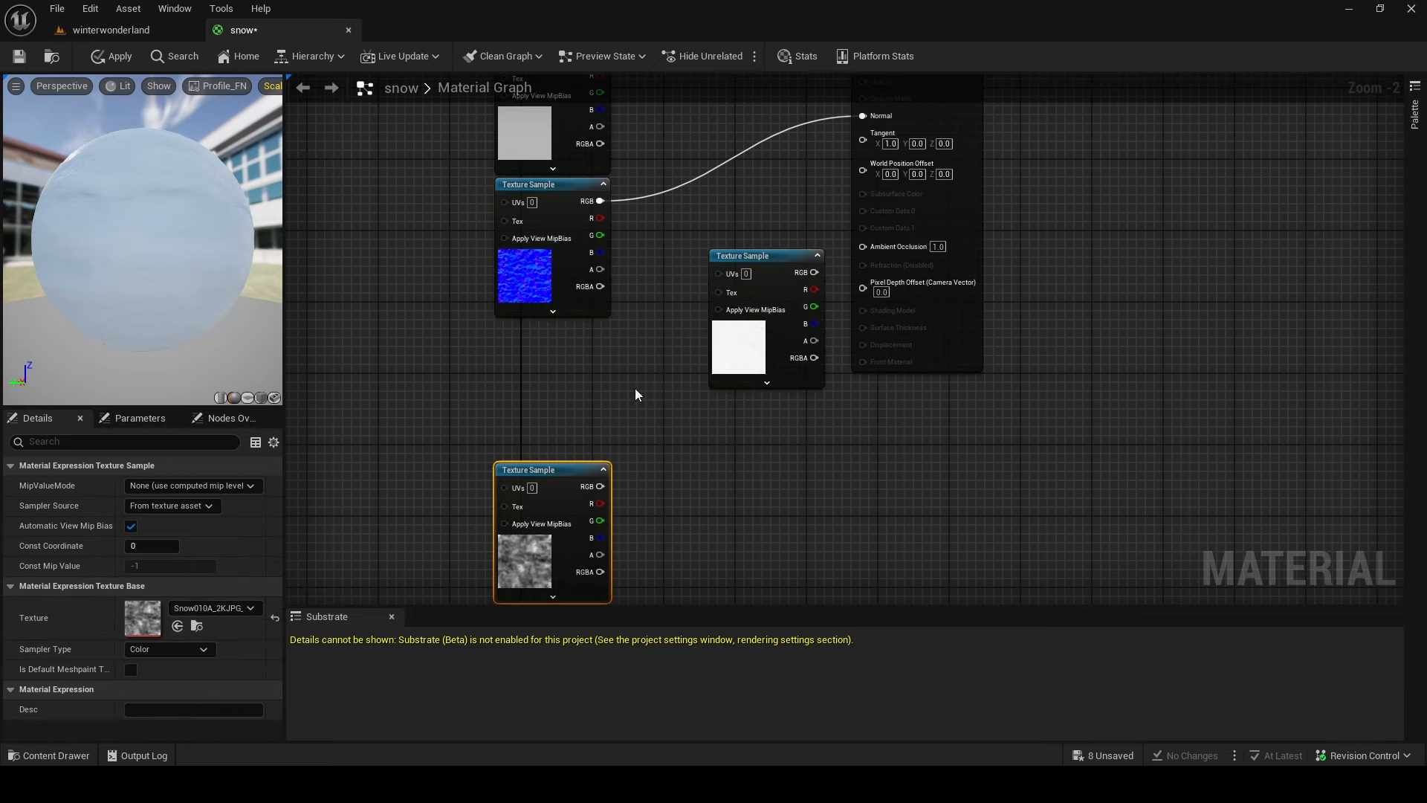
left_click_drag(784, 268, 578, 337)
right_click_drag(638, 341, 612, 410)
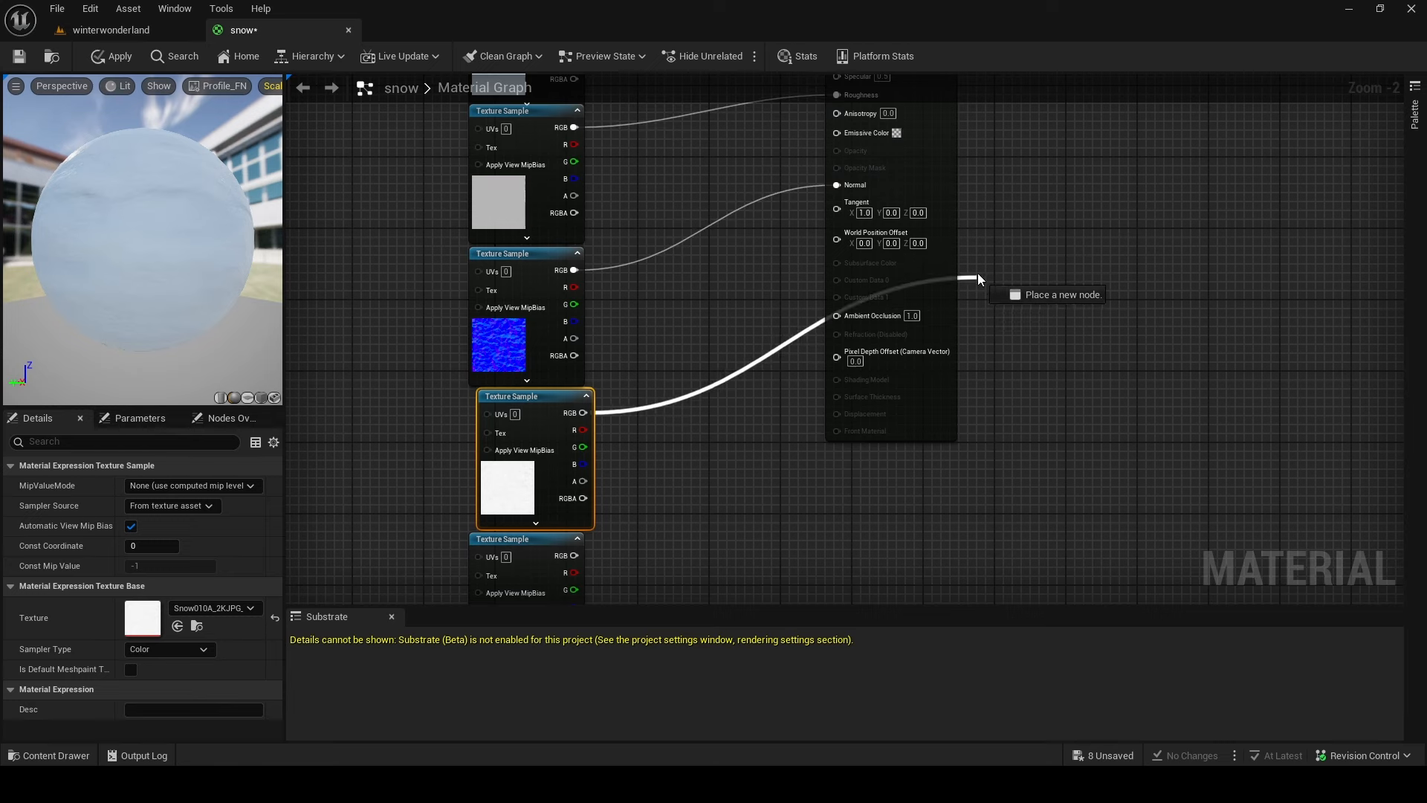
left_click_drag(867, 316, 867, 316)
Step: Connect the displacement texture's RGB output to World Position Offset and apply the material changes
right_click_drag(715, 458, 709, 336)
left_click(531, 431)
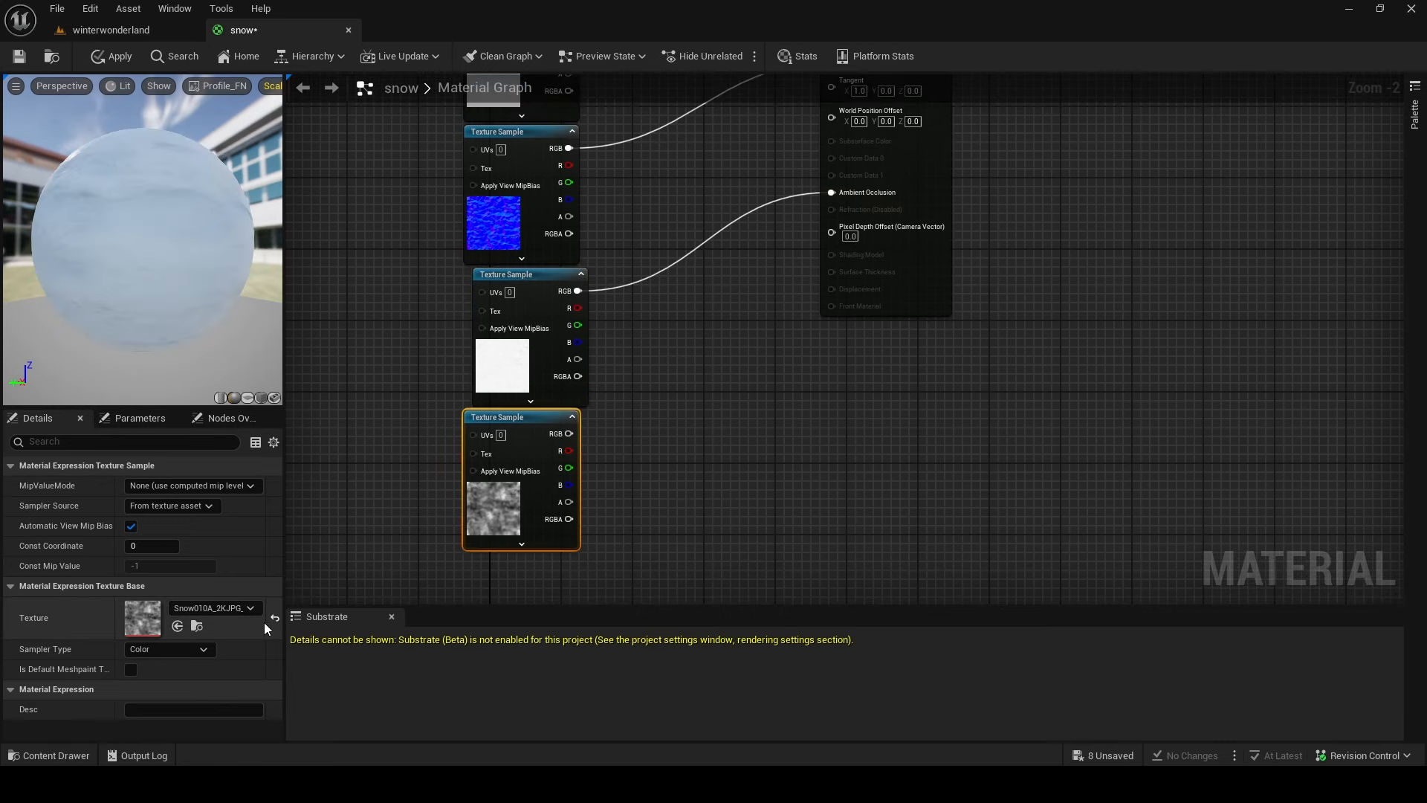
right_click_drag(588, 420, 564, 517)
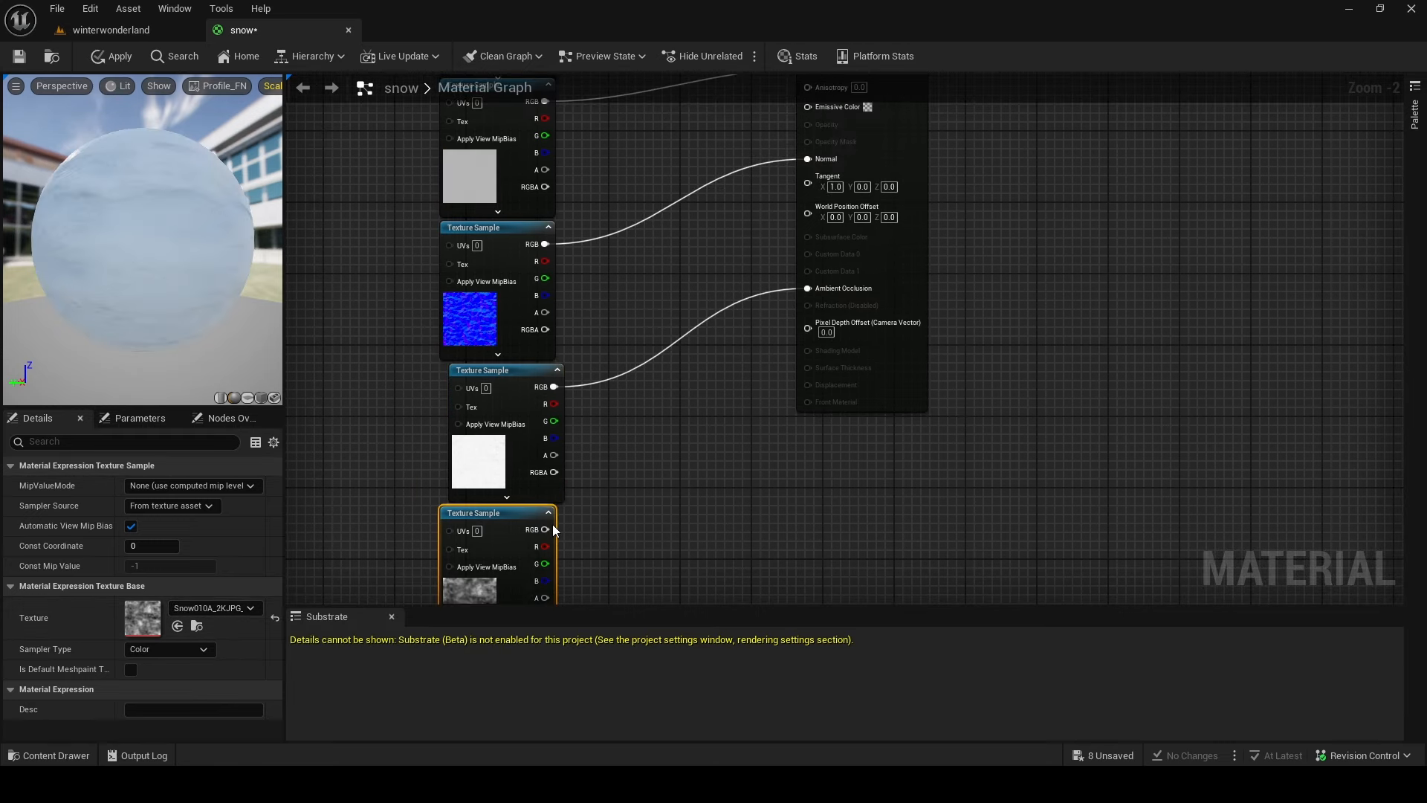
left_click_drag(553, 529, 807, 213)
left_click_drag(467, 541, 520, 514)
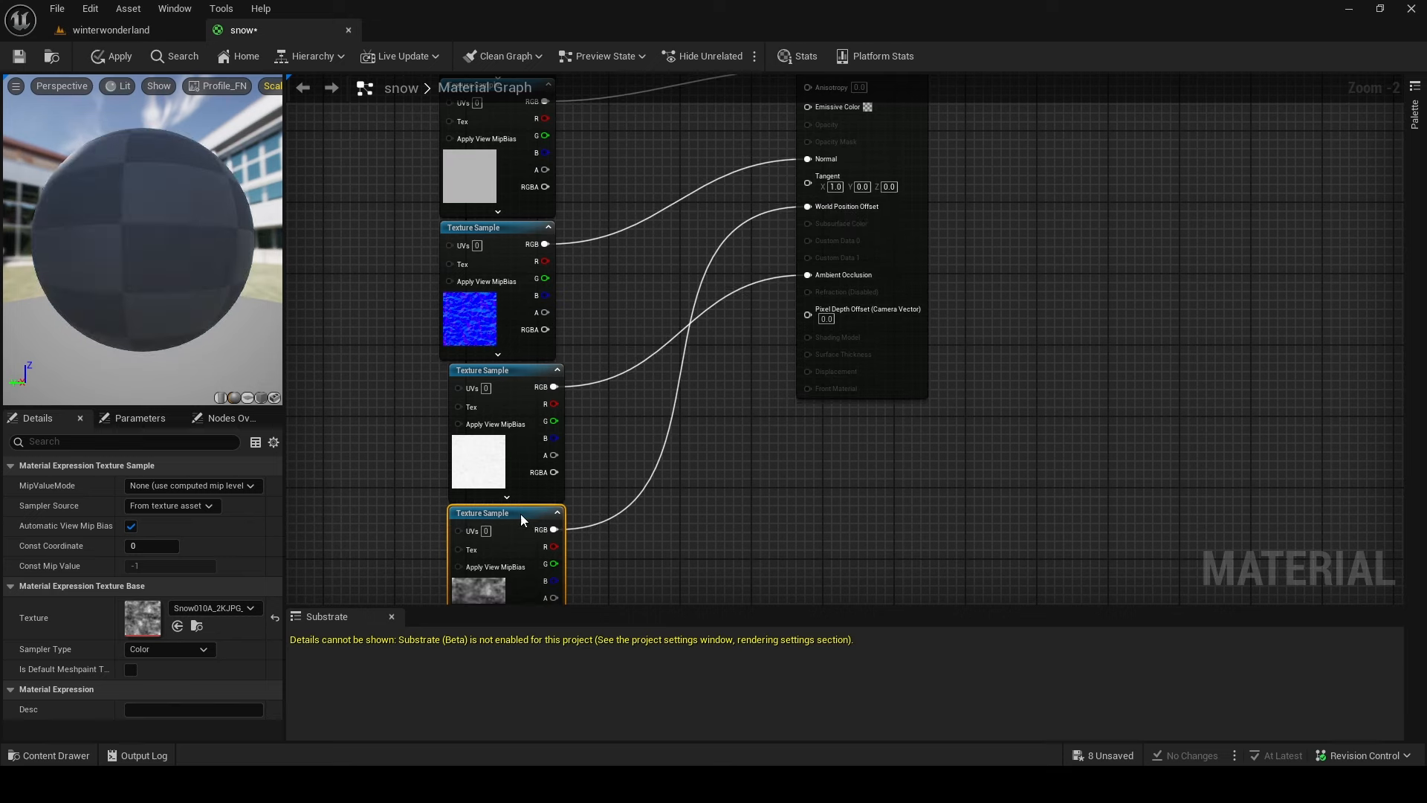
left_click_drag(157, 213, 44, 222)
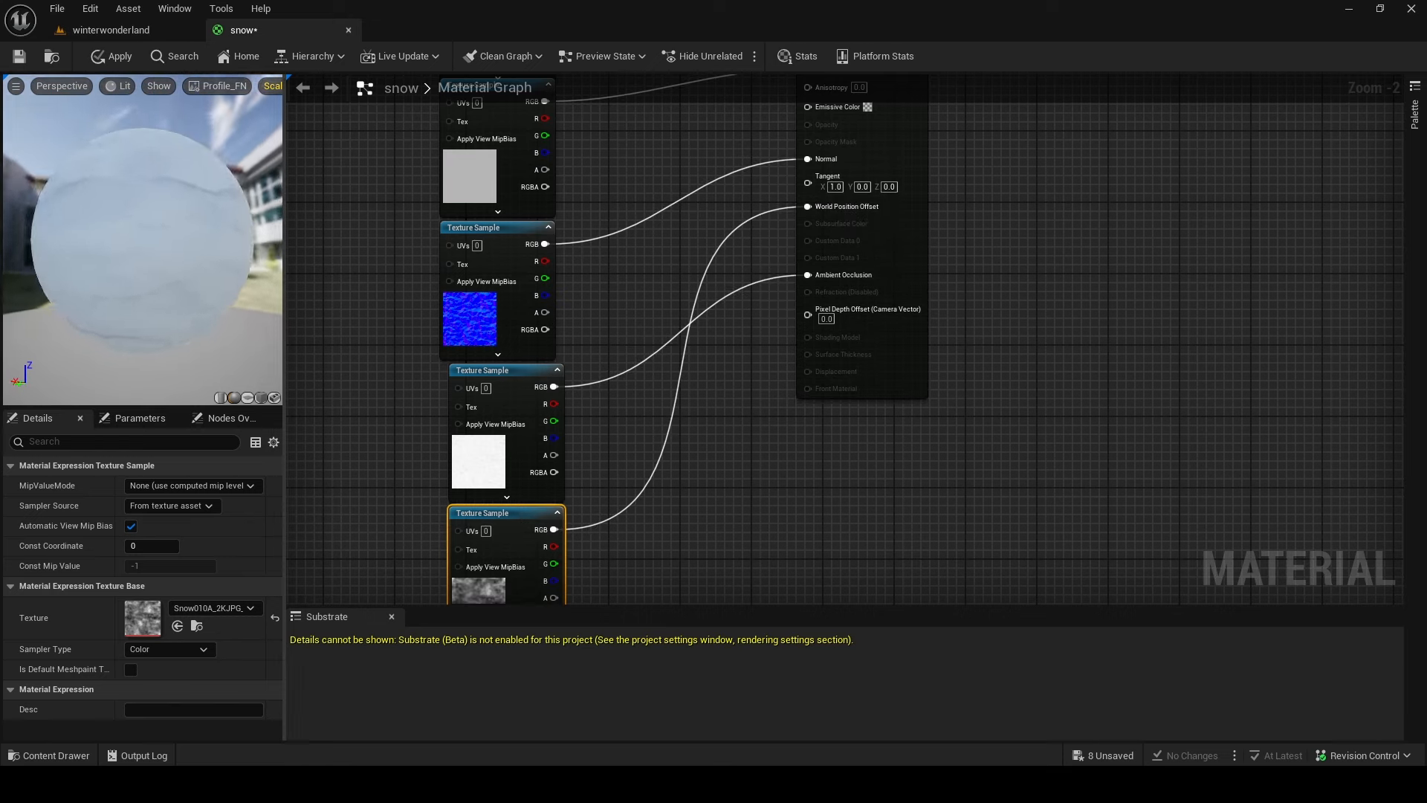
left_click(101, 58)
Step: Insert a Multiply node between the displacement texture's RGB output and World Position Offset, feeding the texture into input A
right_click_drag(635, 388, 669, 315)
left_click(631, 420)
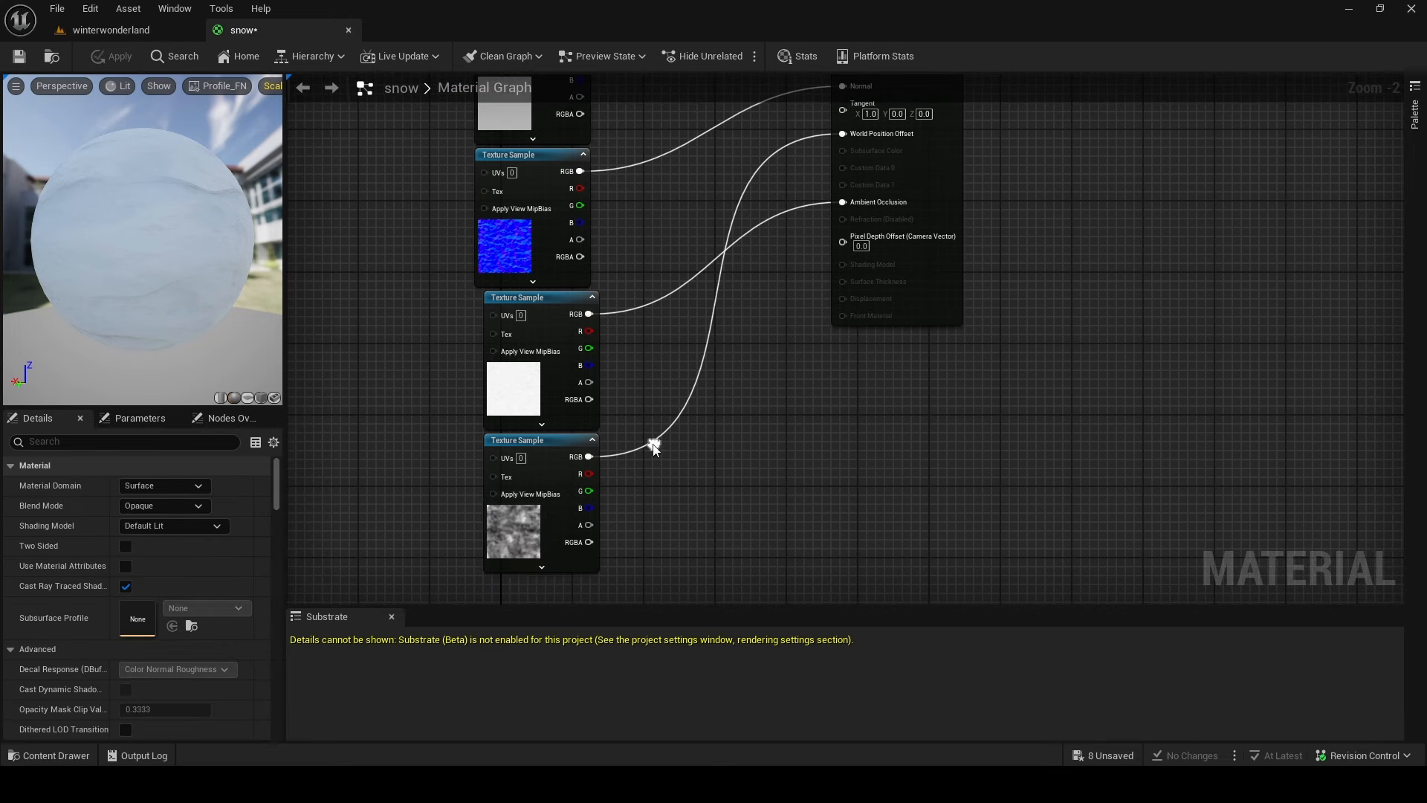
left_click_drag(653, 446, 656, 449)
left_click(707, 431)
left_click(694, 439)
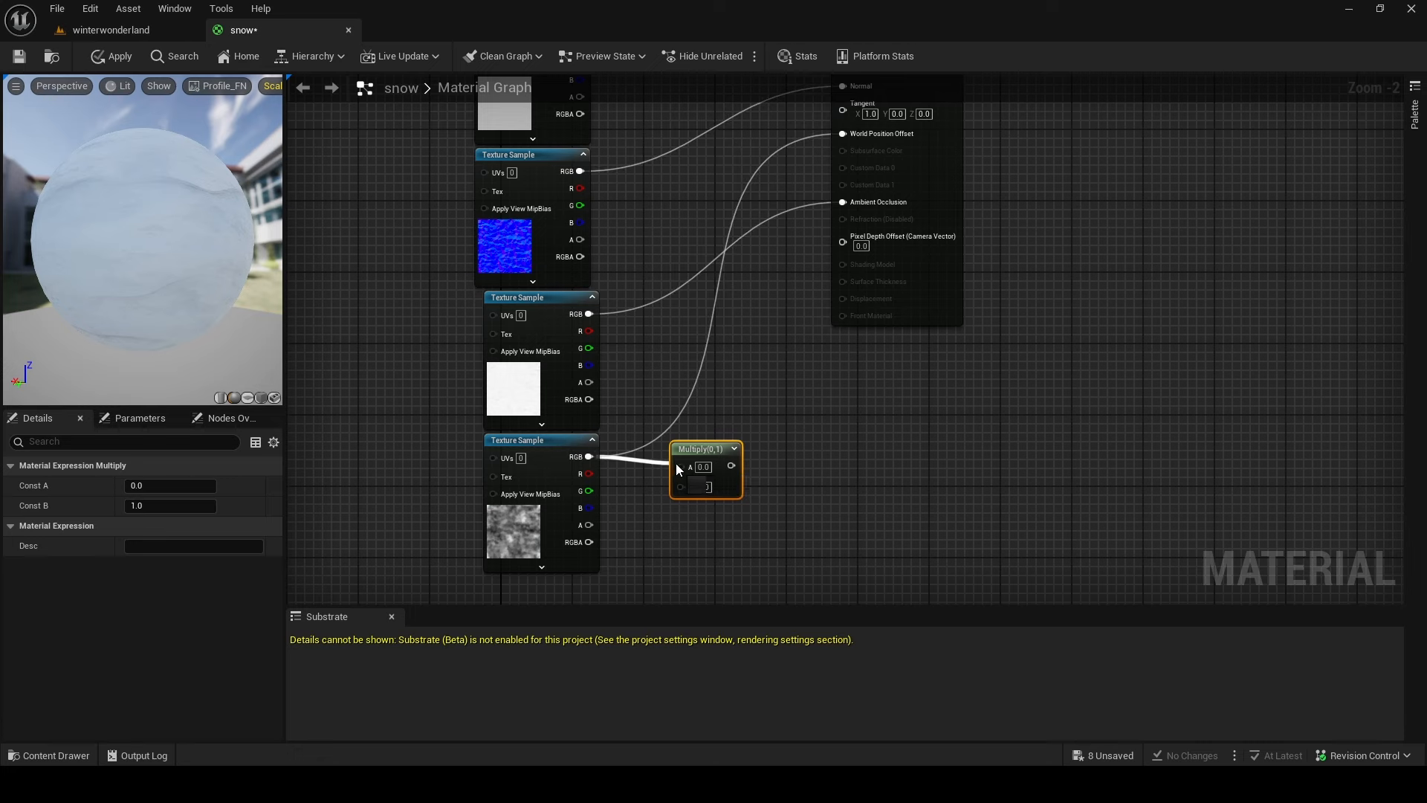
left_click_drag(676, 462, 677, 464)
right_click_drag(724, 431, 706, 498)
left_click_drag(830, 209, 826, 202)
Step: Try 50, 1 and 2 as the Multiply node's B value
left_click(685, 550)
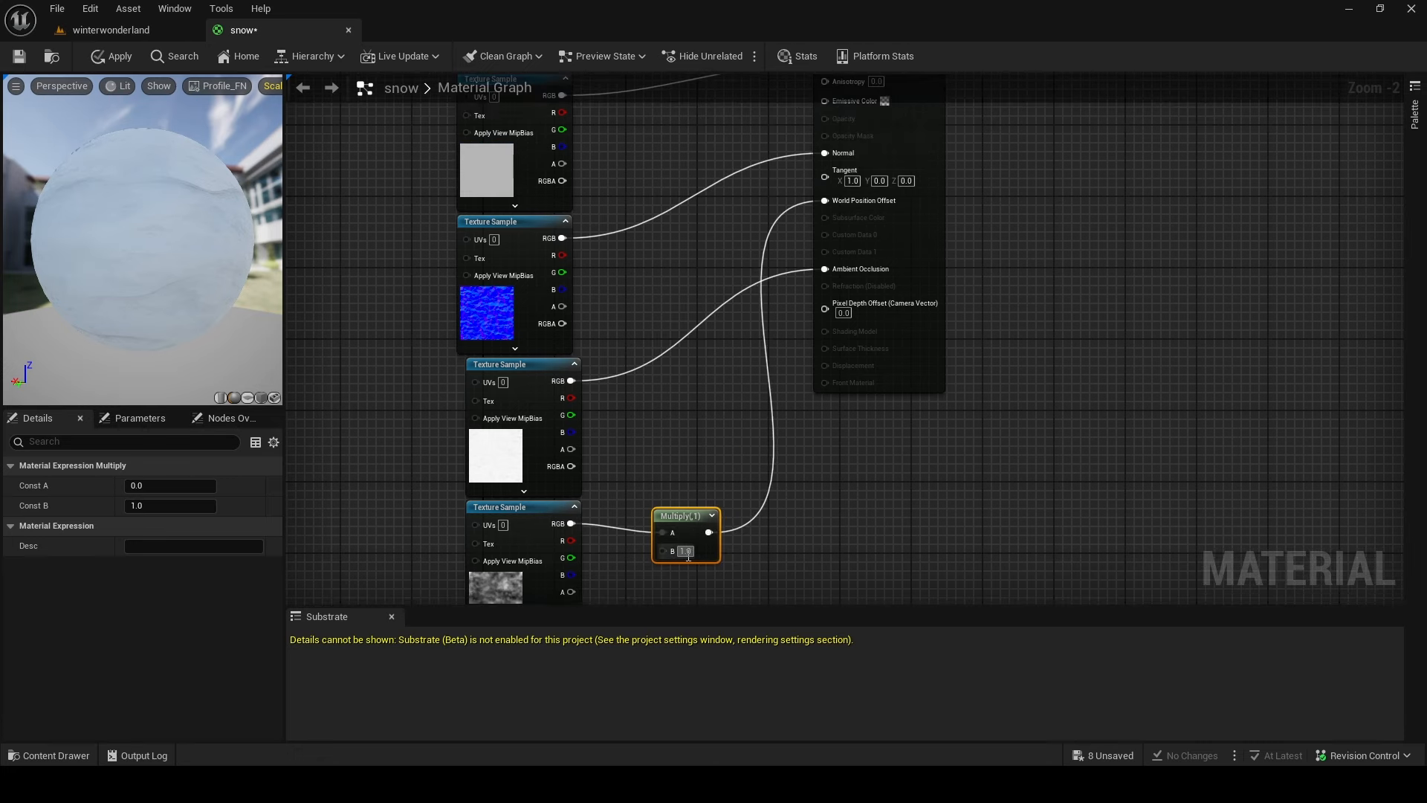
type("50")
key("Return")
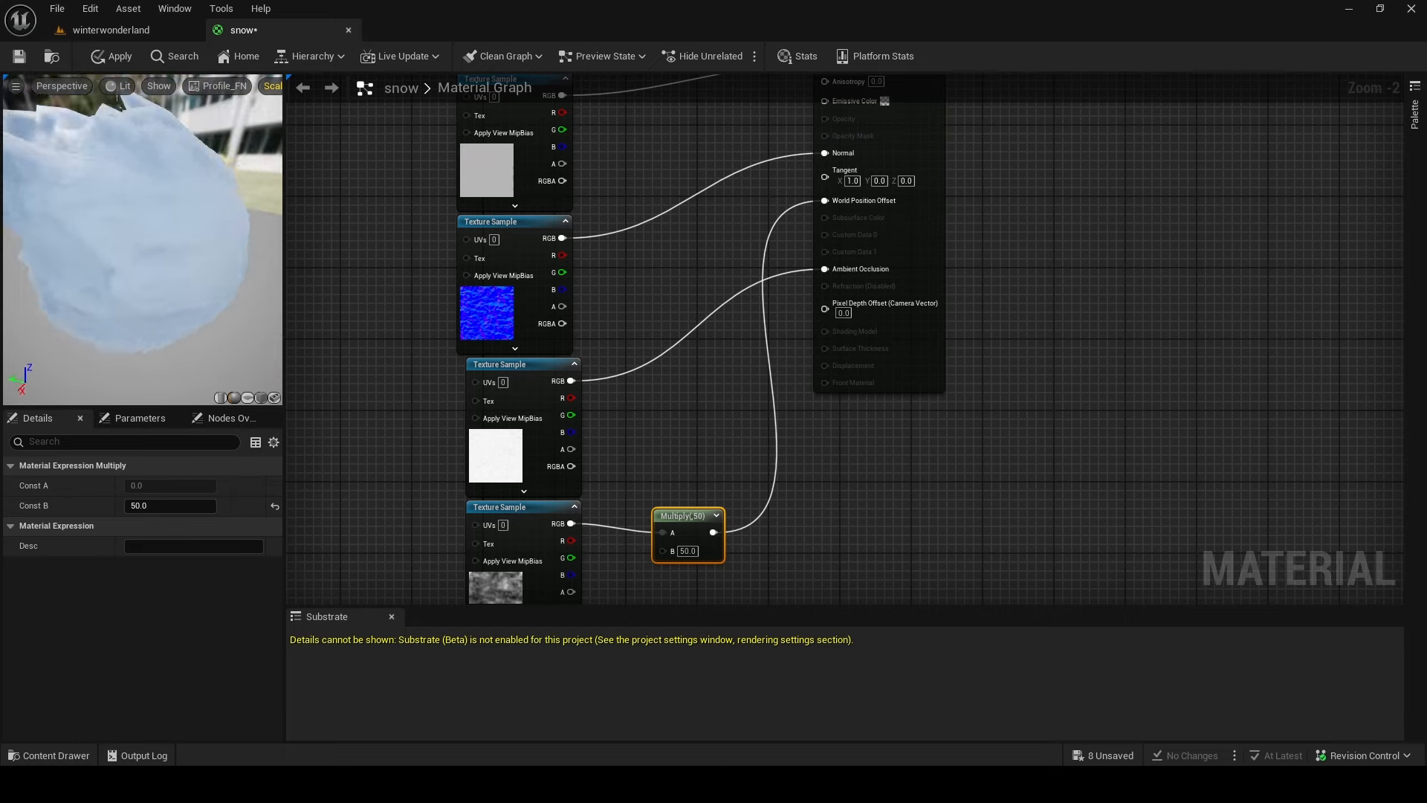
type("1")
key("Return")
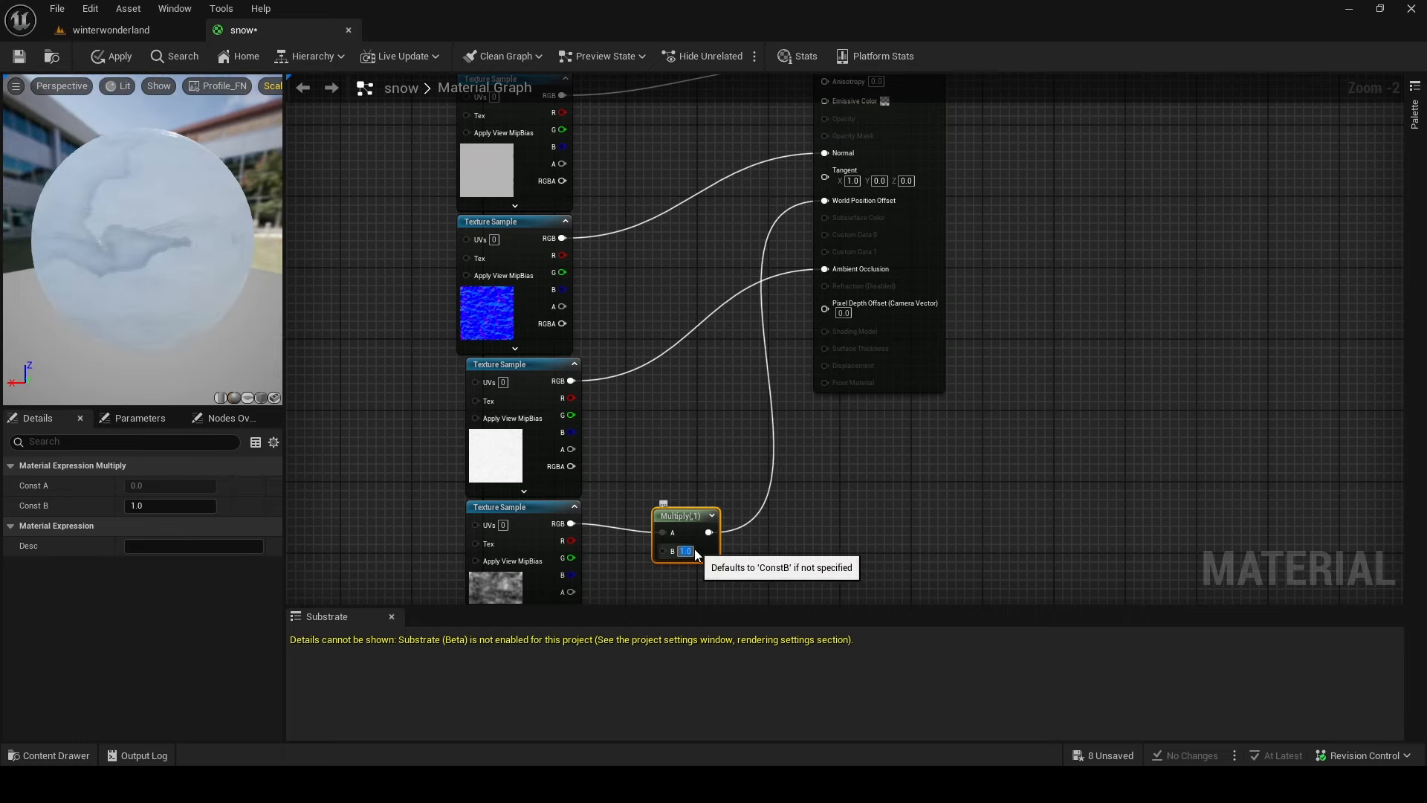
type("2")
key("Return")
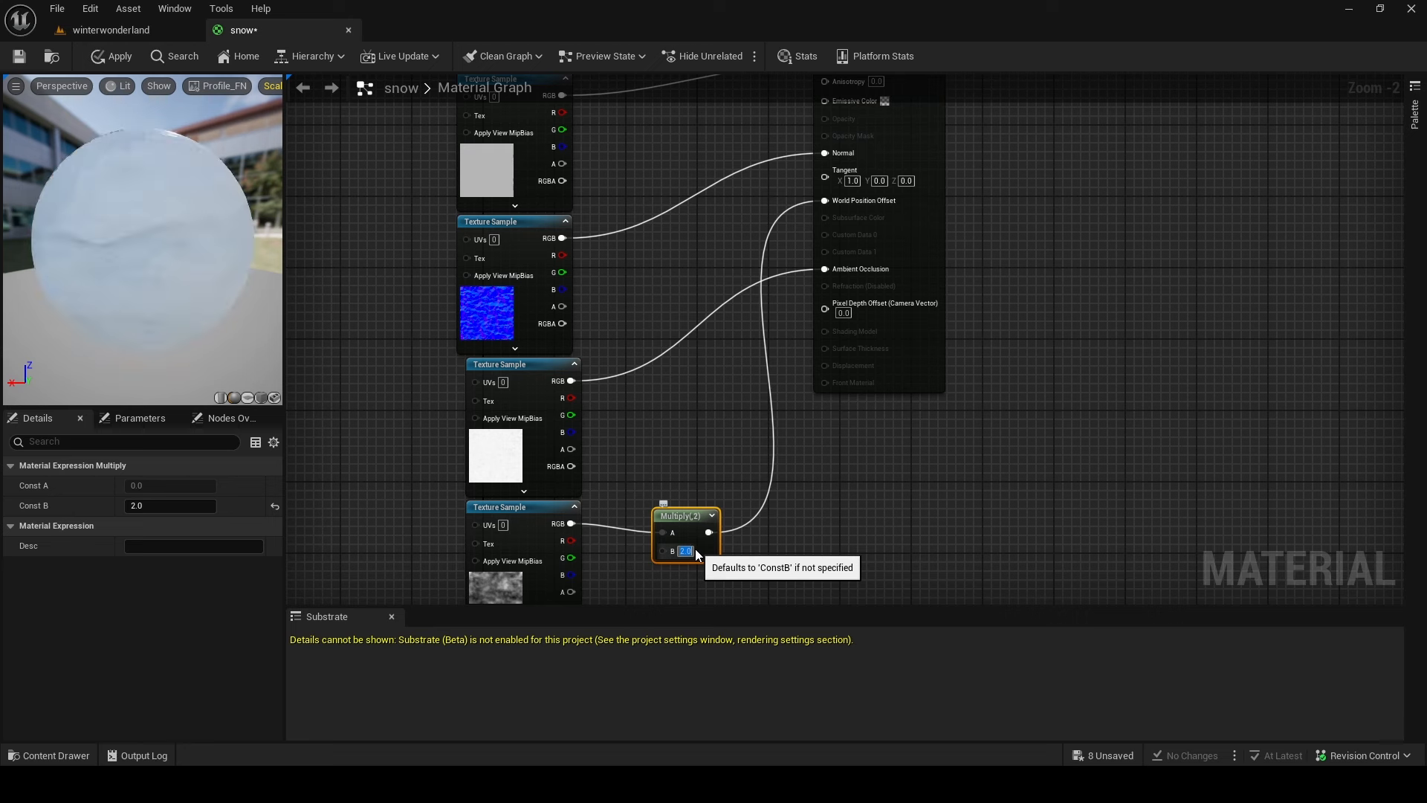
Step: Set the Multiply node's B value to 3
type("3")
key("Return")
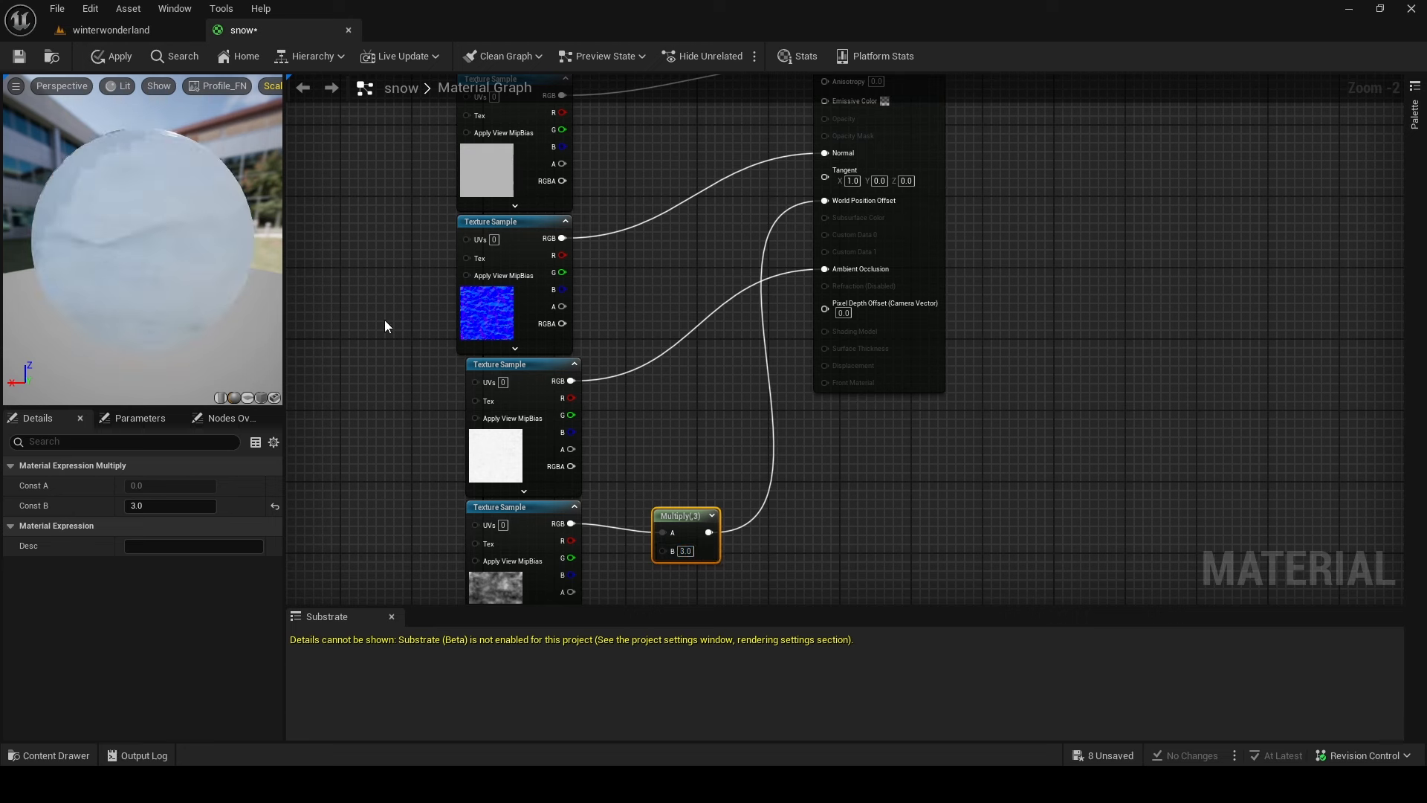
left_click(385, 319)
left_click(123, 29)
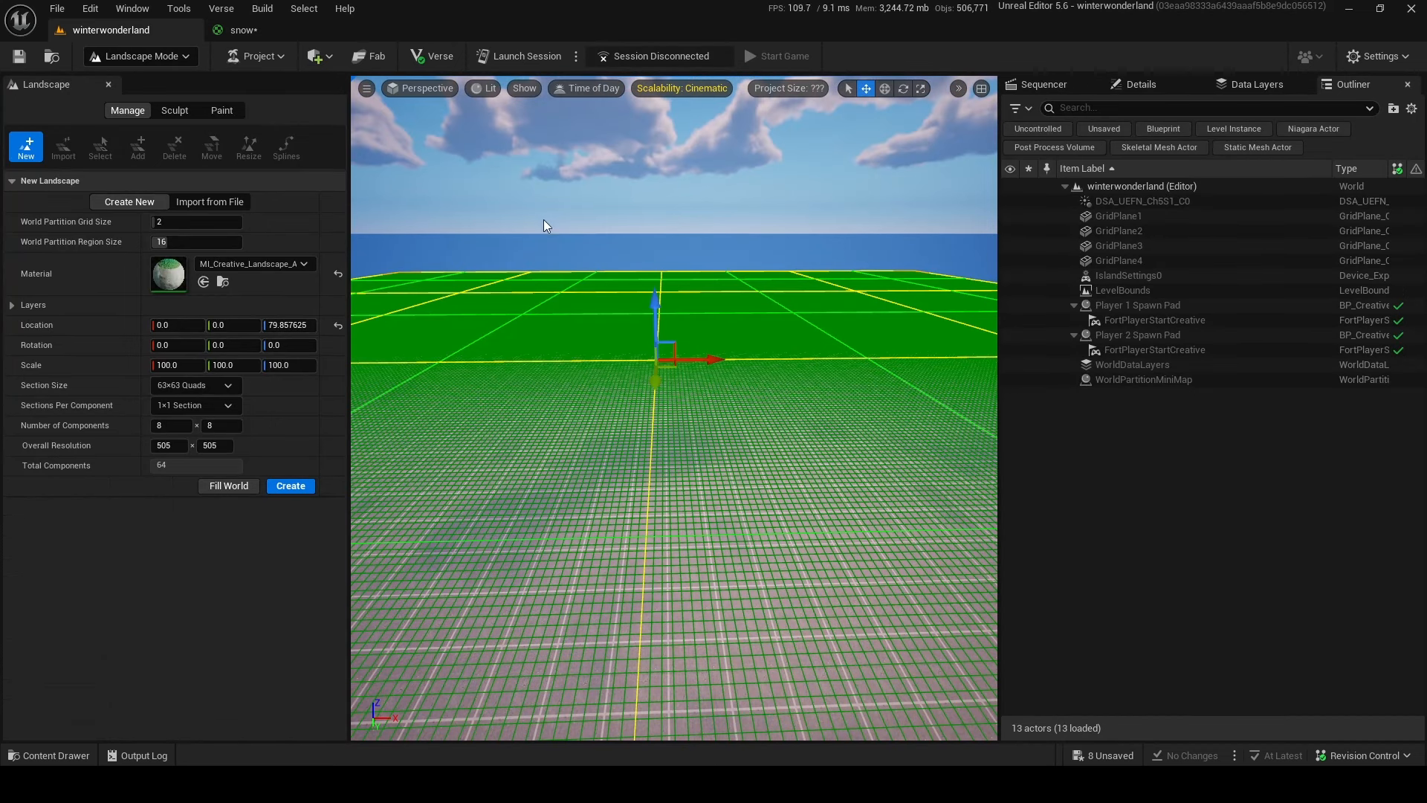
left_click(225, 265)
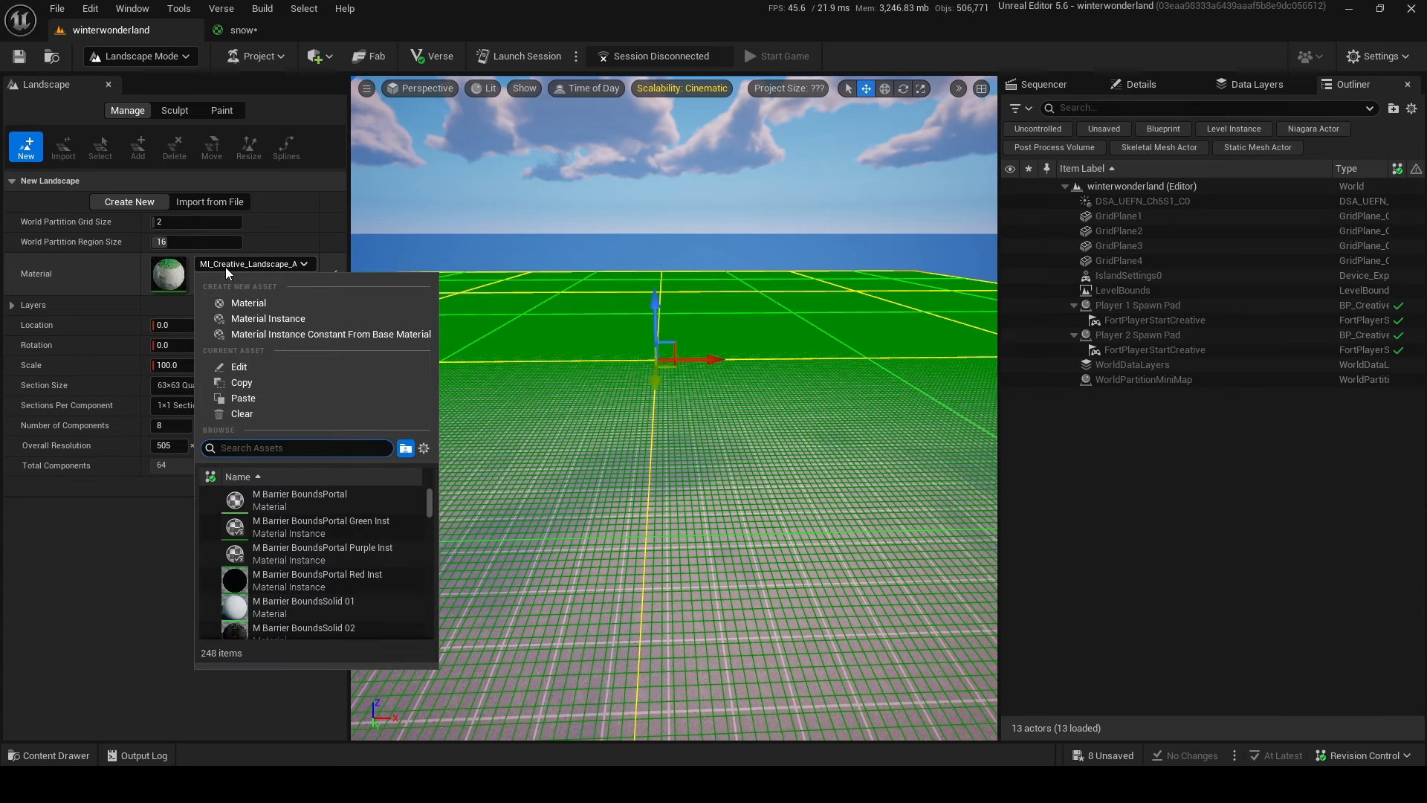
left_click(141, 565)
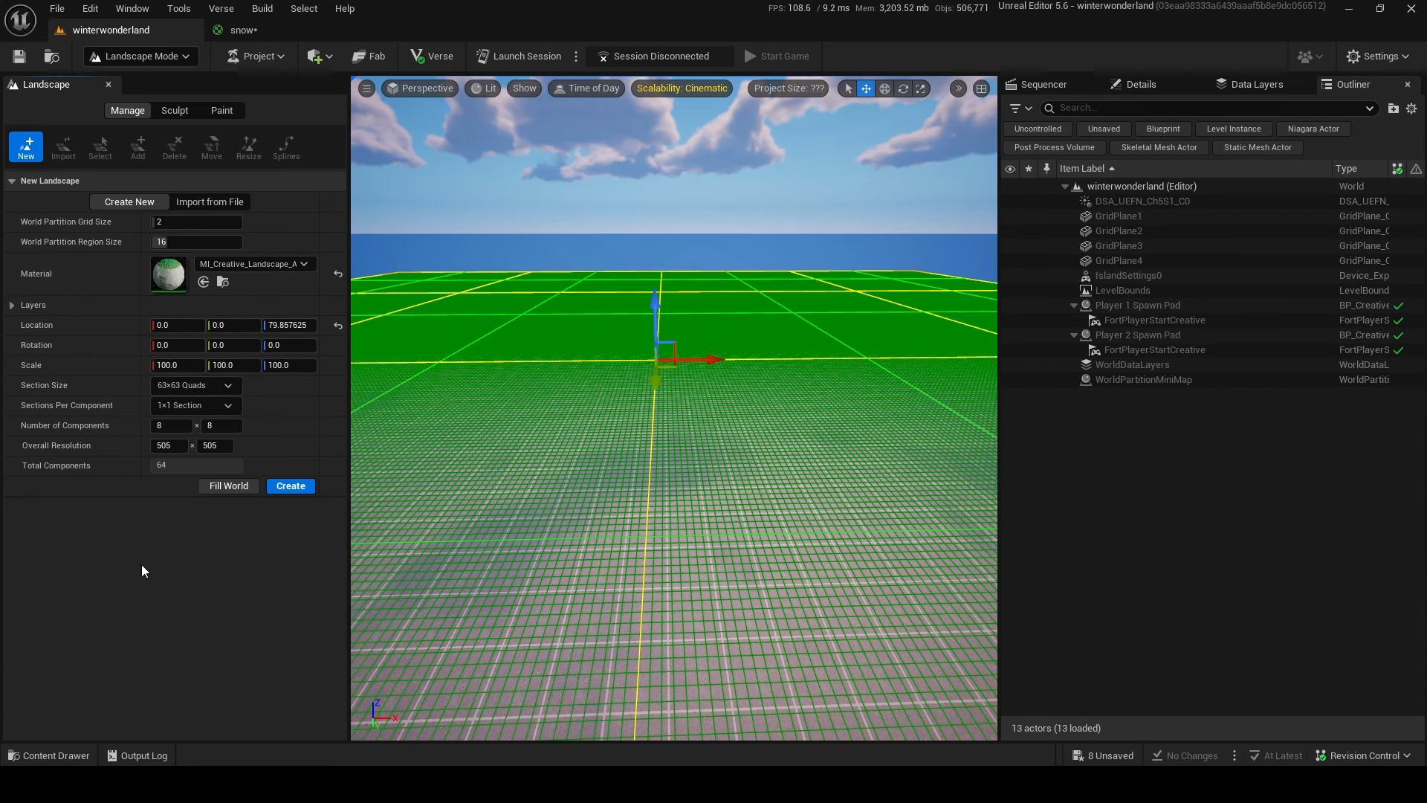
left_click(263, 272)
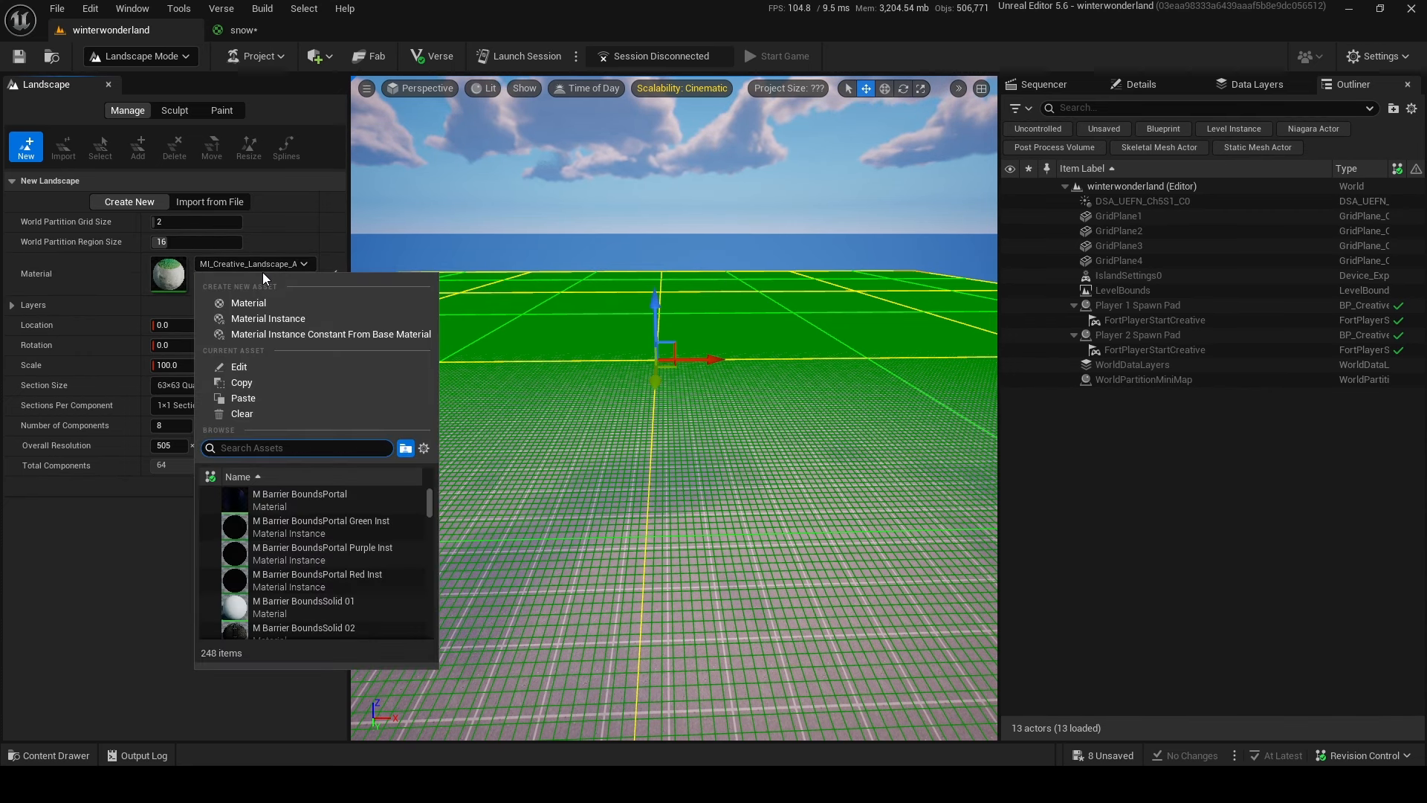
type("snow")
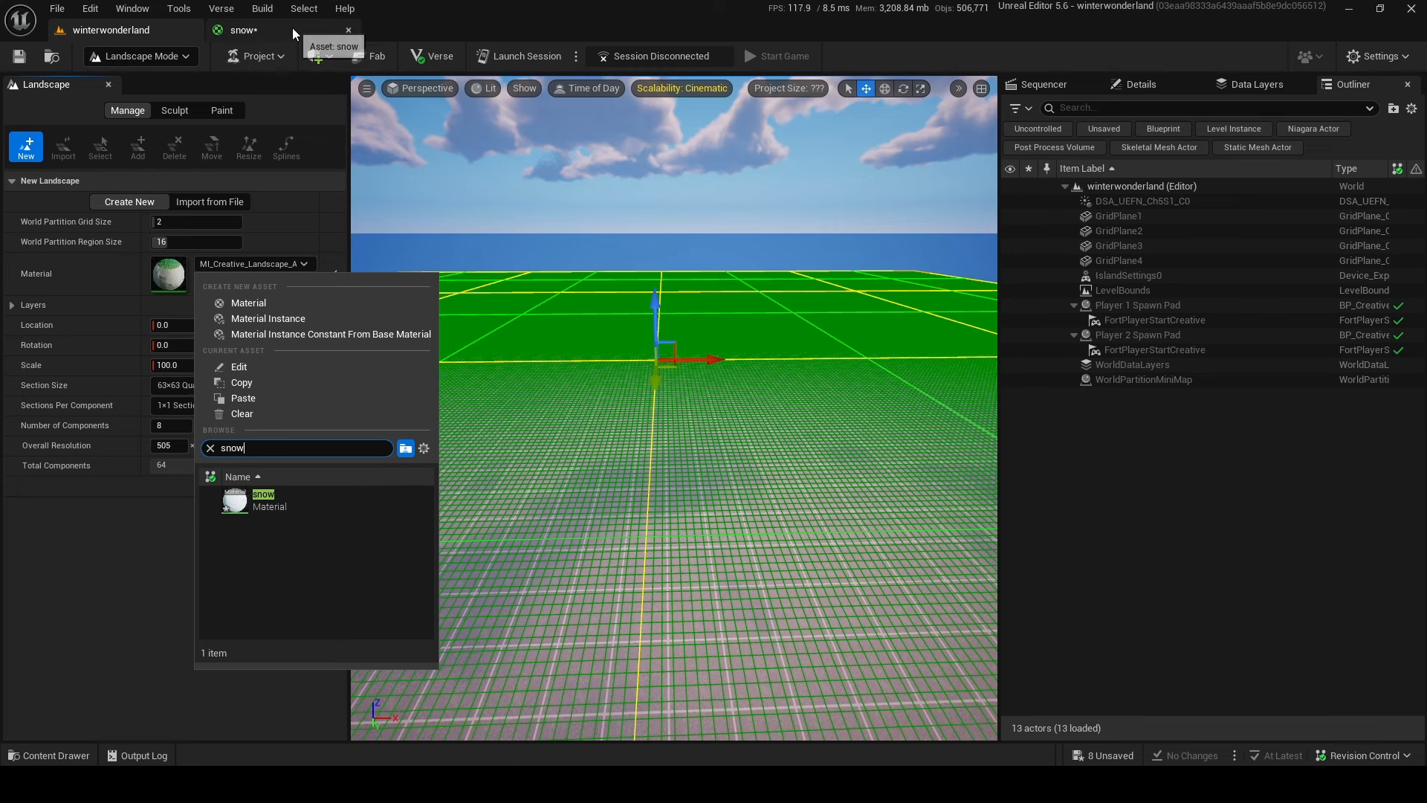
Step: Save the snow material and assign it as the new landscape's material in the winterwonderland level
left_click(293, 29)
left_click(17, 58)
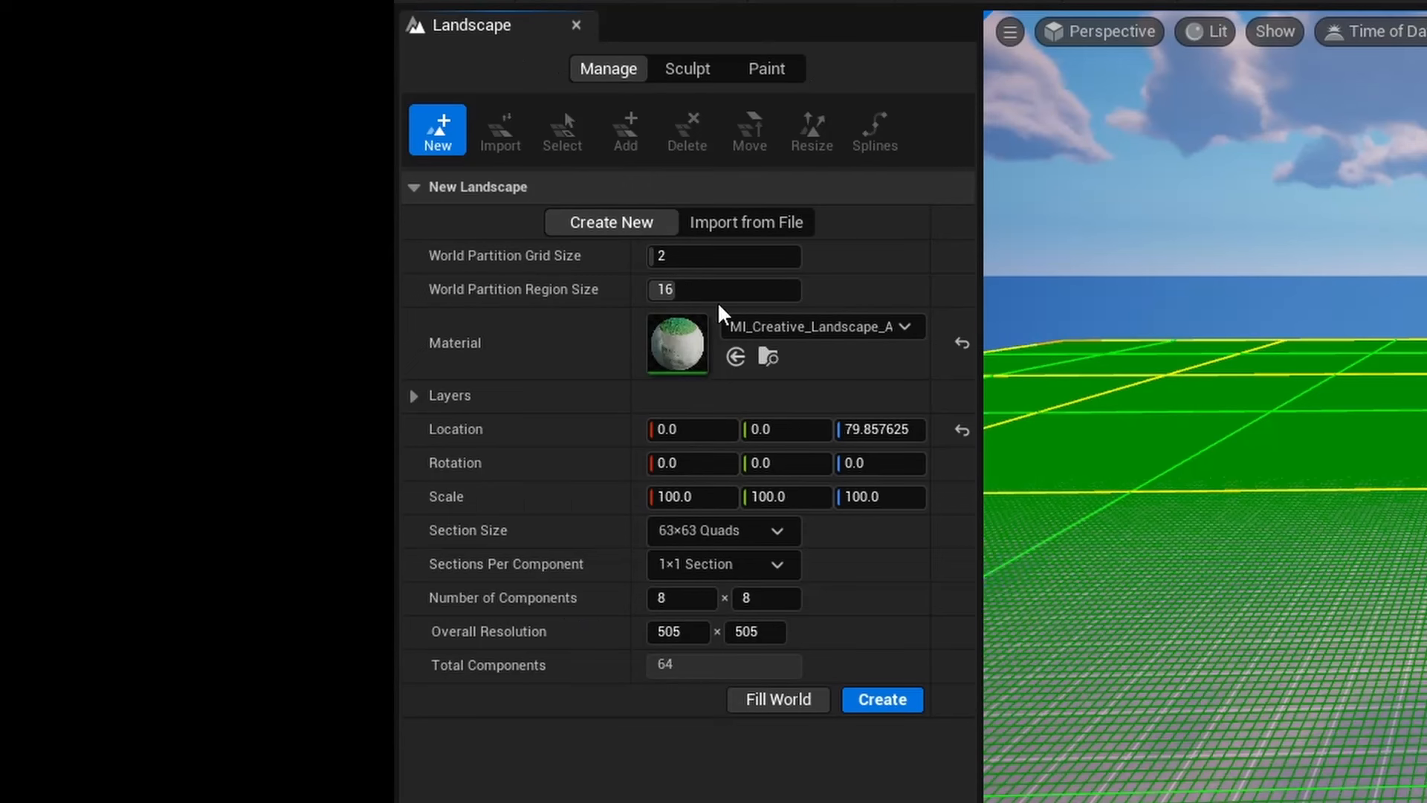
left_click(856, 336)
type("snow")
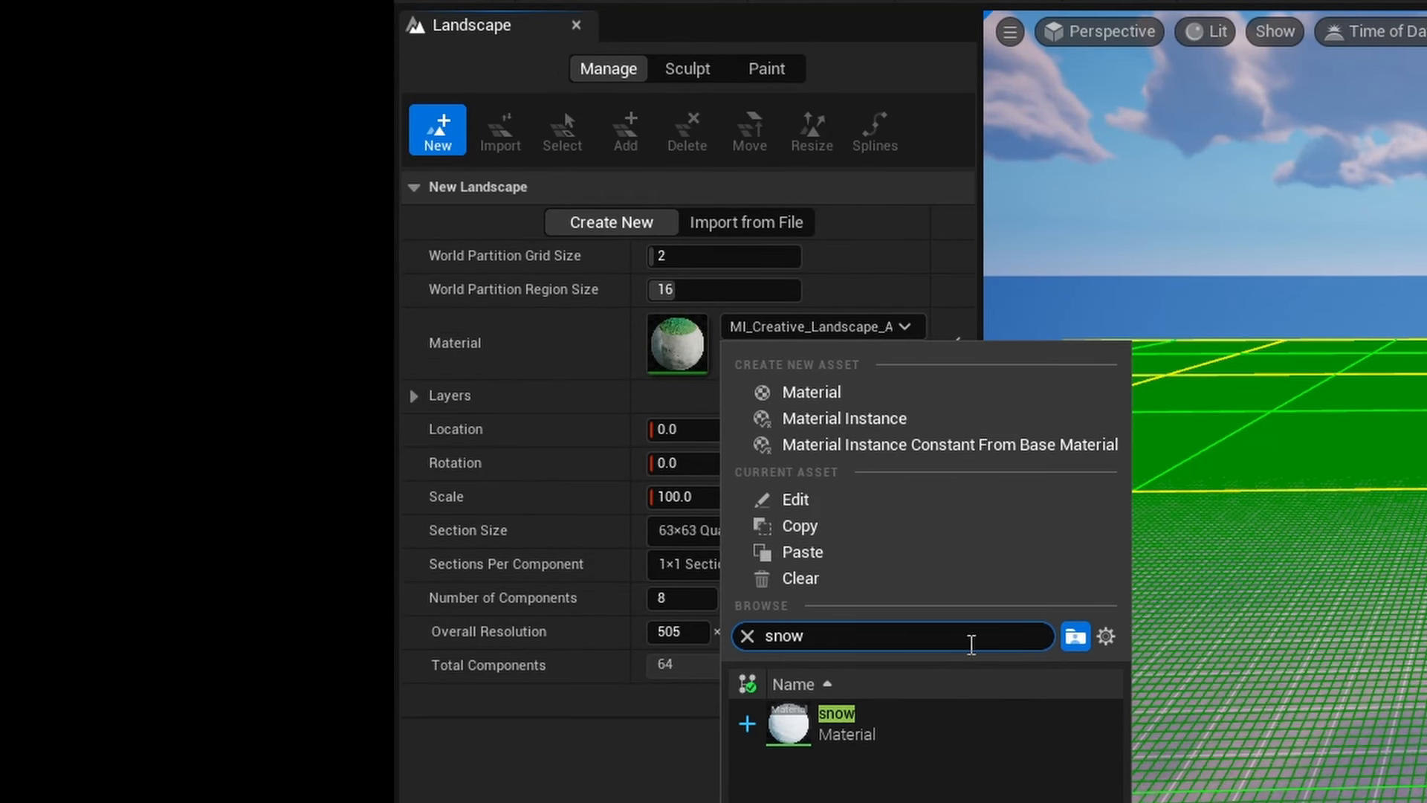
left_click(964, 721)
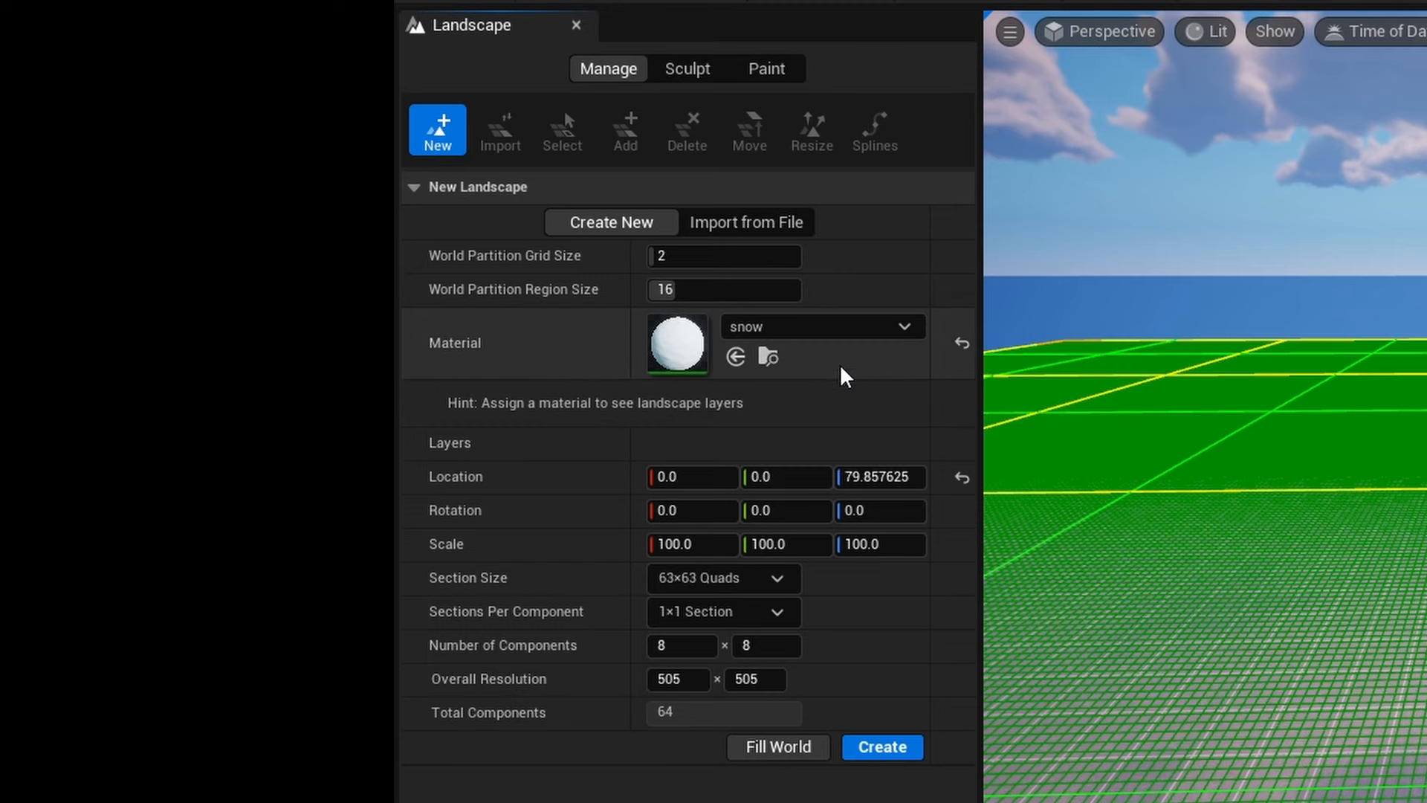
Step: Create the landscape with the snow material and examine its surface up close
left_click(751, 75)
left_click(626, 58)
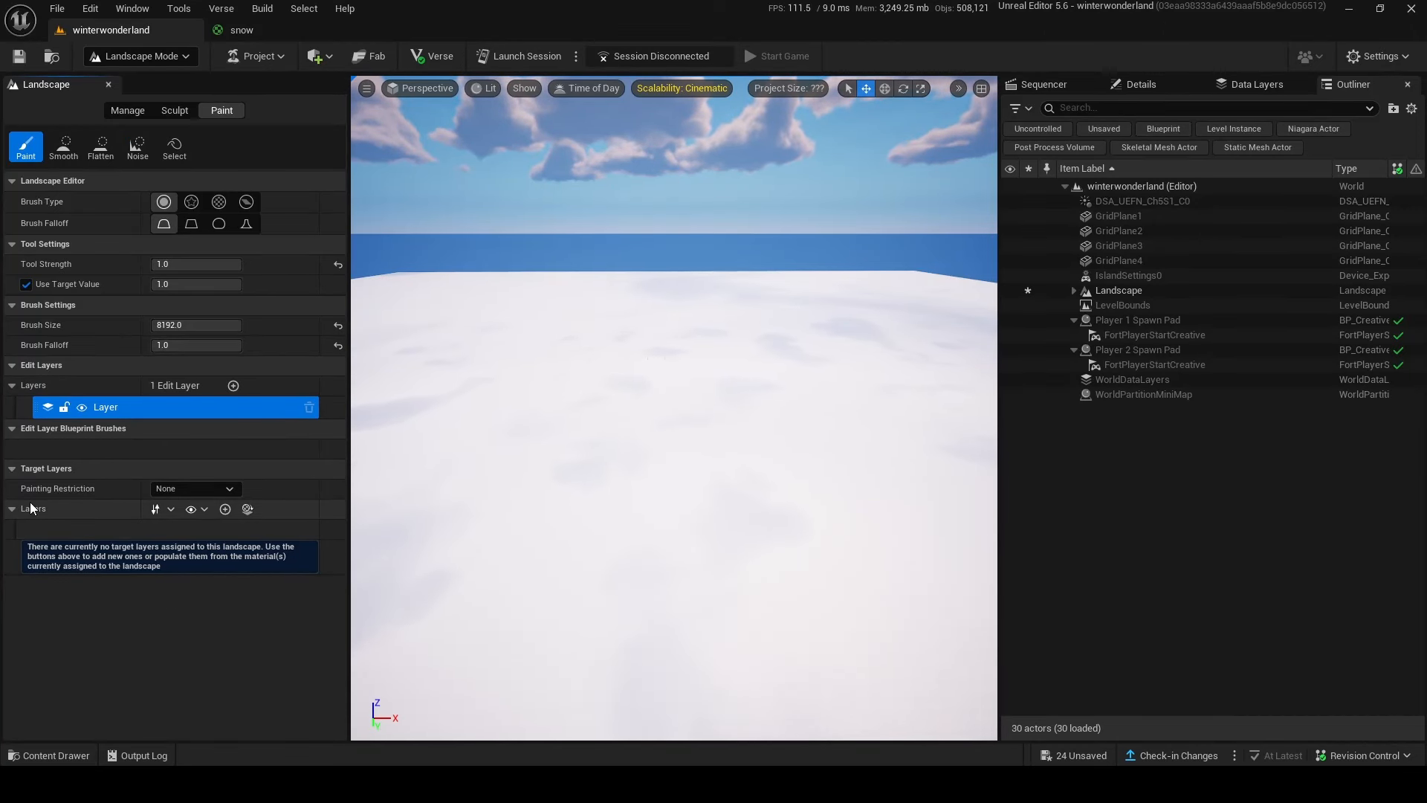
key("w")
right_click_drag(850, 401, 825, 373)
key("s")
key("w")
key("w")
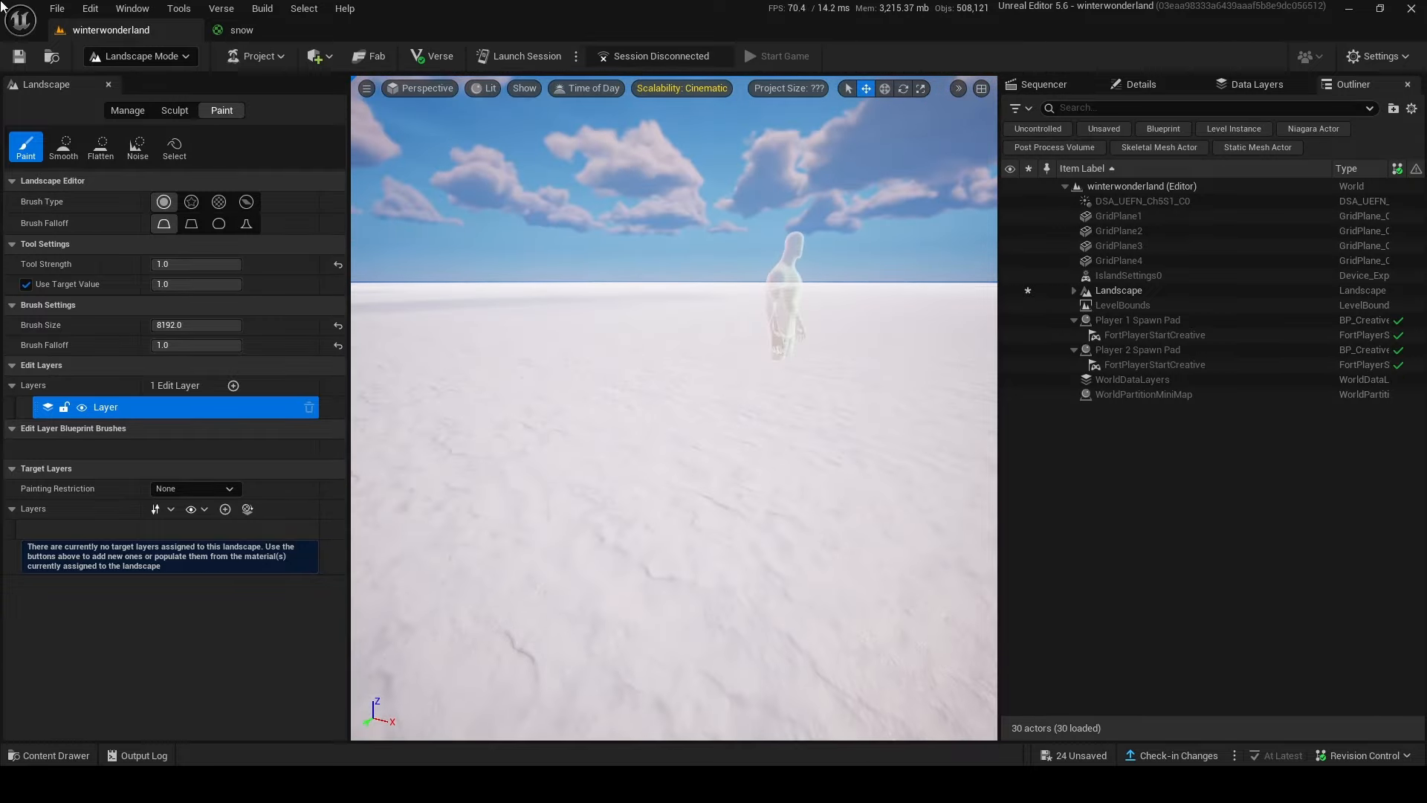
Step: Return to Selection Mode and raise the Player 1 and Player 2 spawn pads onto the snow landscape's surface
left_click(167, 72)
right_click_drag(431, 357, 439, 386)
left_click(335, 312)
right_click_drag(335, 312, 356, 289)
key("s")
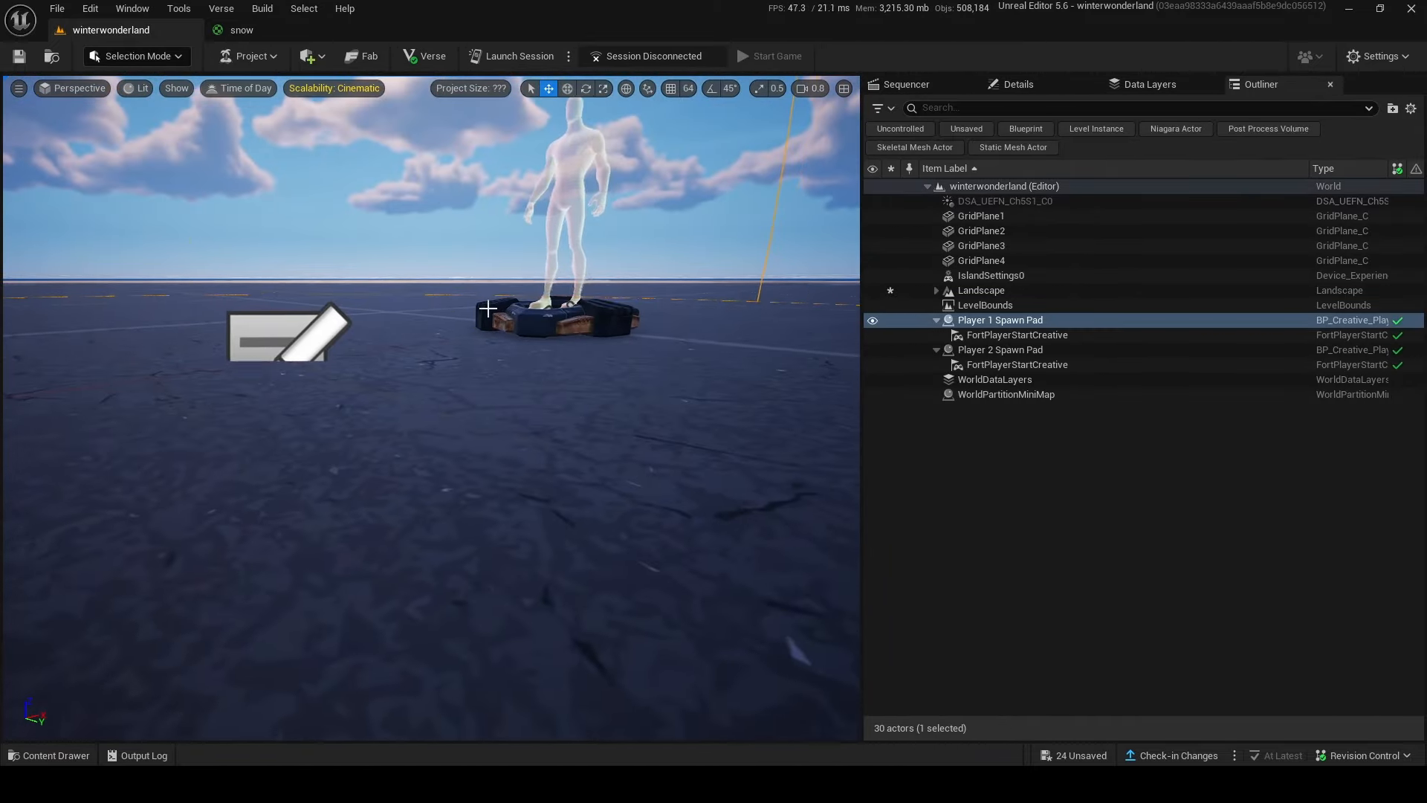
left_click(549, 312, "ctrl")
right_click_drag(548, 313, 552, 333)
key("s")
left_click_drag(494, 279, 495, 246)
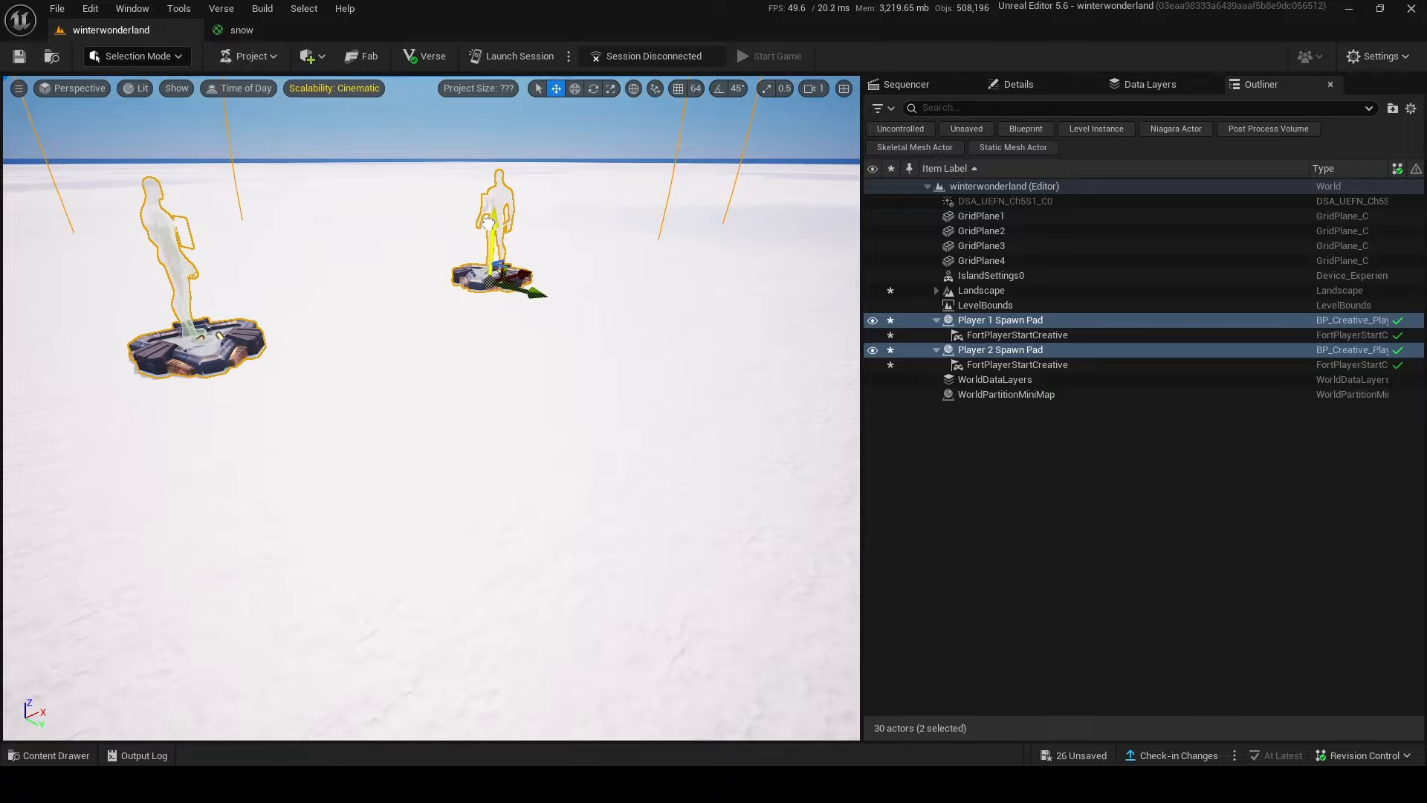
right_click_drag(494, 247, 446, 178)
key("w")
scroll(364, 312, "down", 1)
key("s")
Step: Add a LandscapeLayerCoords node to the snow material and place it beside the texture samples
left_click(261, 38)
right_click_drag(387, 280, 660, 391)
scroll(660, 390, "down", 2)
right_click(536, 296)
type("landsca")
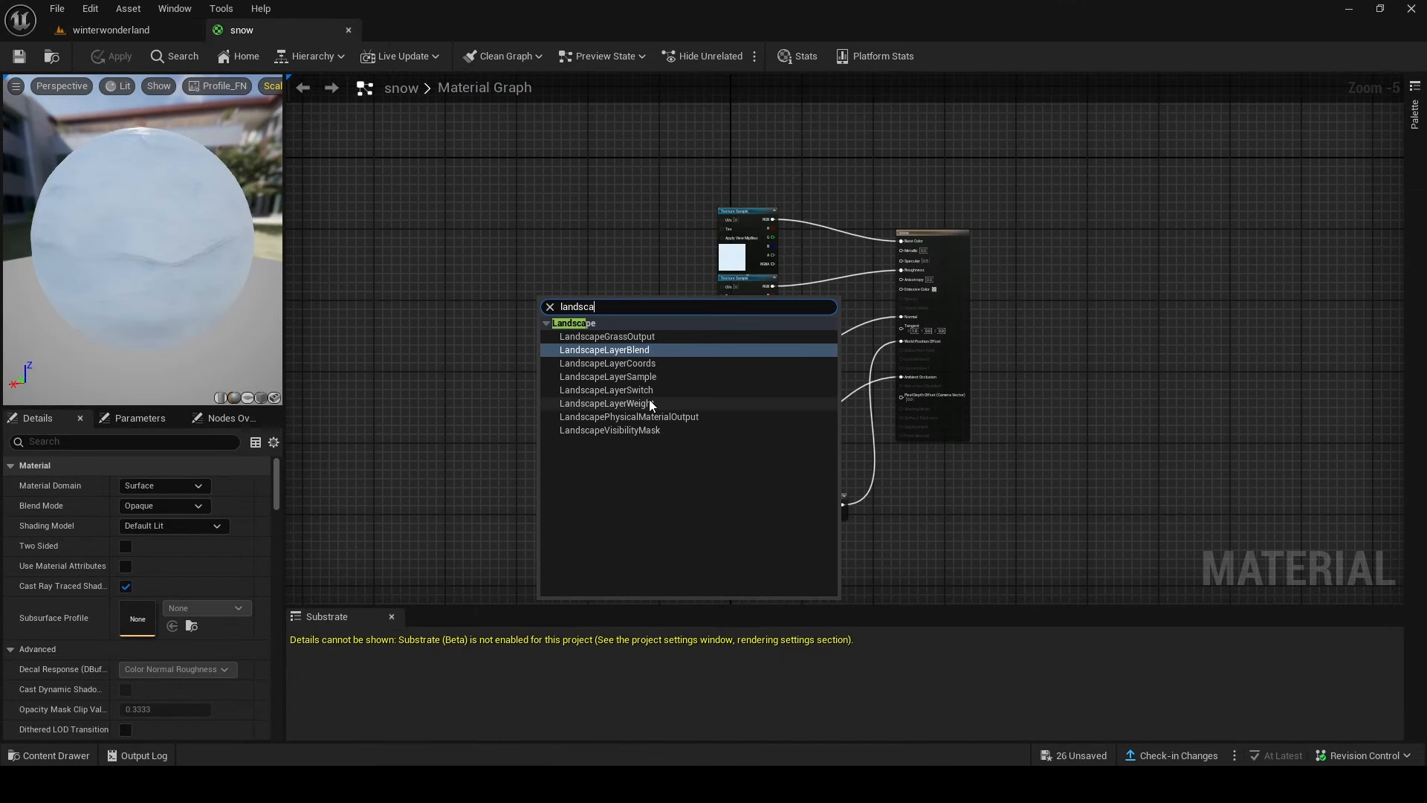
left_click(648, 365)
scroll(641, 309, "up", 3)
left_click_drag(526, 291, 654, 319)
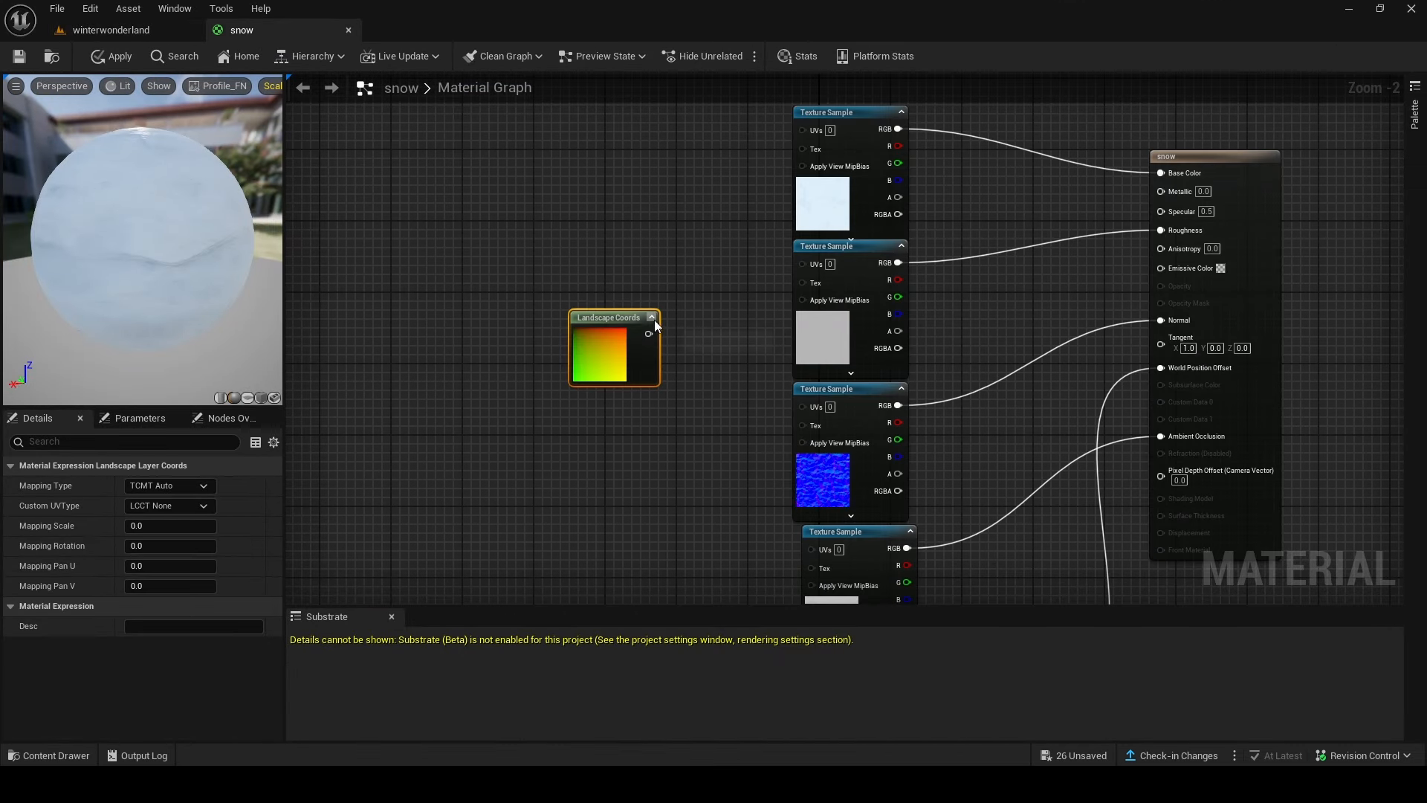
Step: Connect the Landscape Coords node's output to the UVs input of all five snow texture samples
left_click_drag(813, 128, 810, 129)
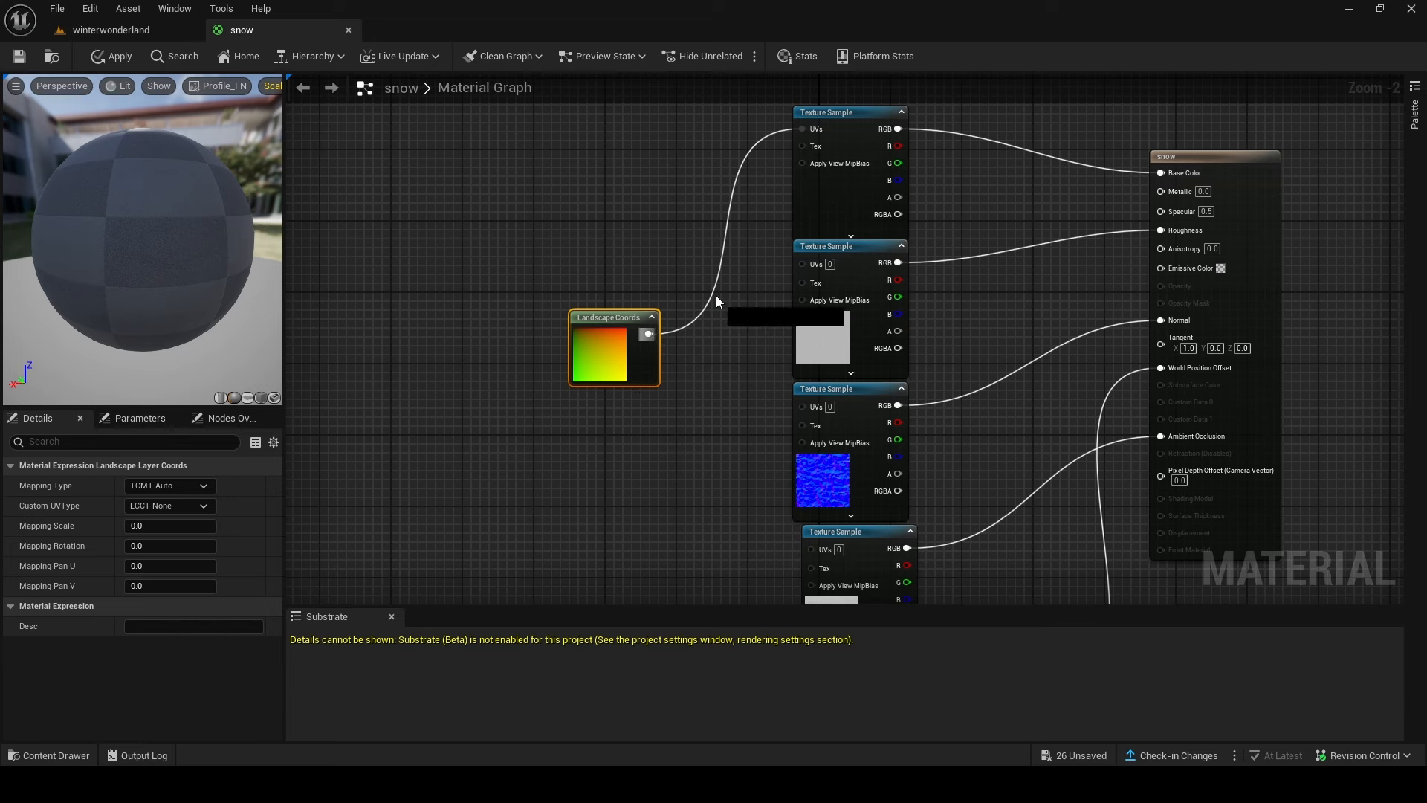
left_click_drag(716, 296, 802, 265)
right_click_drag(680, 394, 648, 256)
left_click_drag(613, 198, 794, 274)
right_click_drag(614, 329, 610, 247)
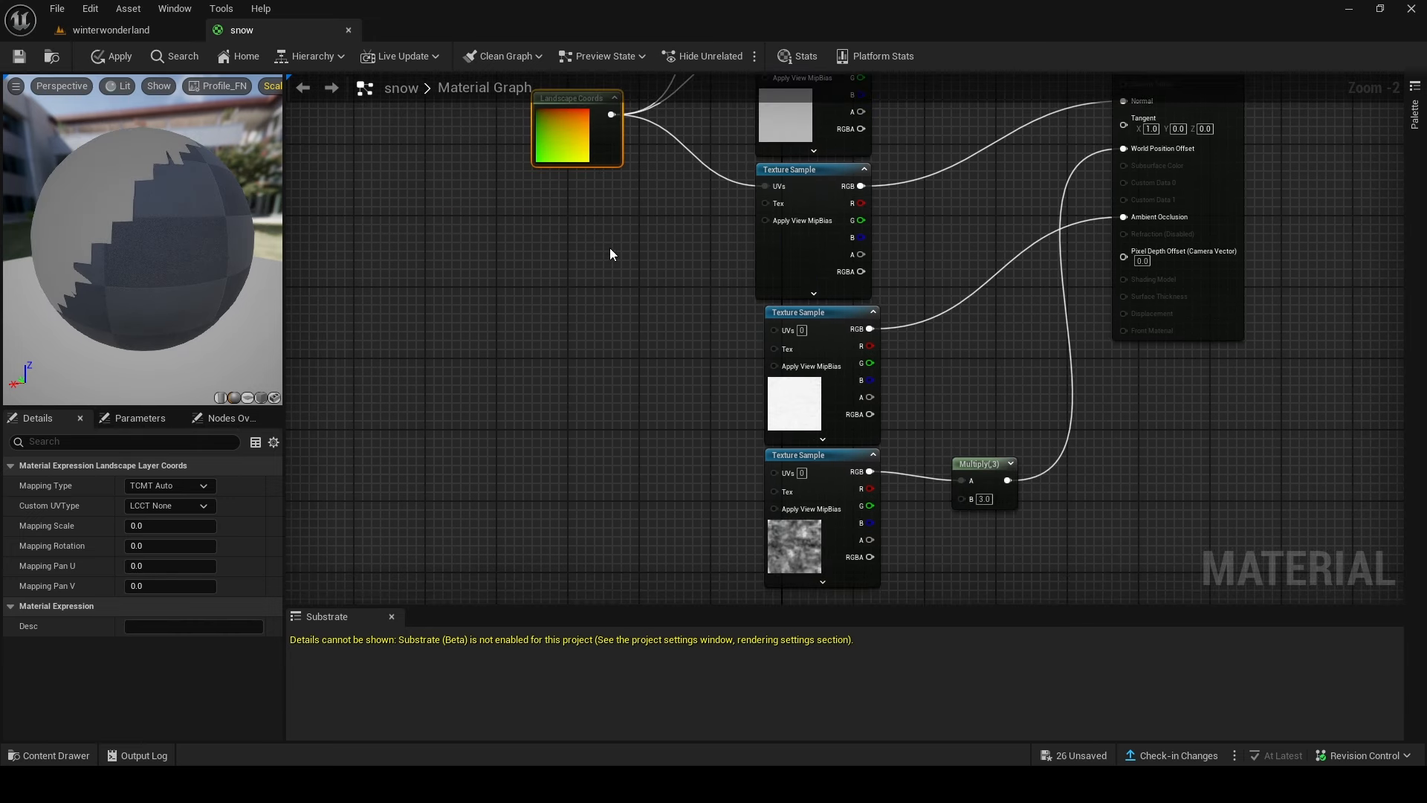
left_click_drag(614, 112, 774, 330)
right_click_drag(578, 144, 605, 271)
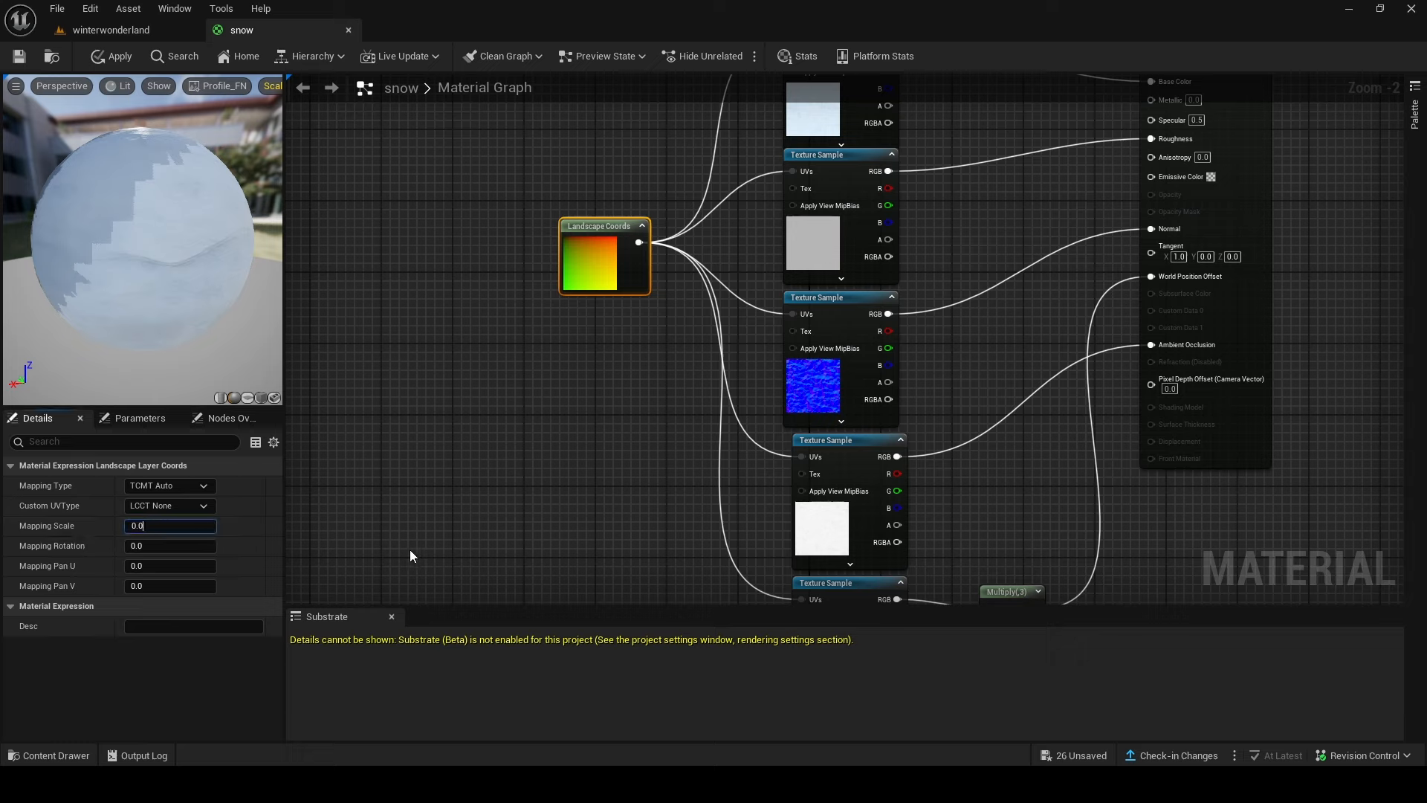
Step: Try 0.2 and 1.0 as the Landscape Coords node's Mapping Scale, applying each and checking the landscape in the level
key("BackSpace")
type("2")
key("Return")
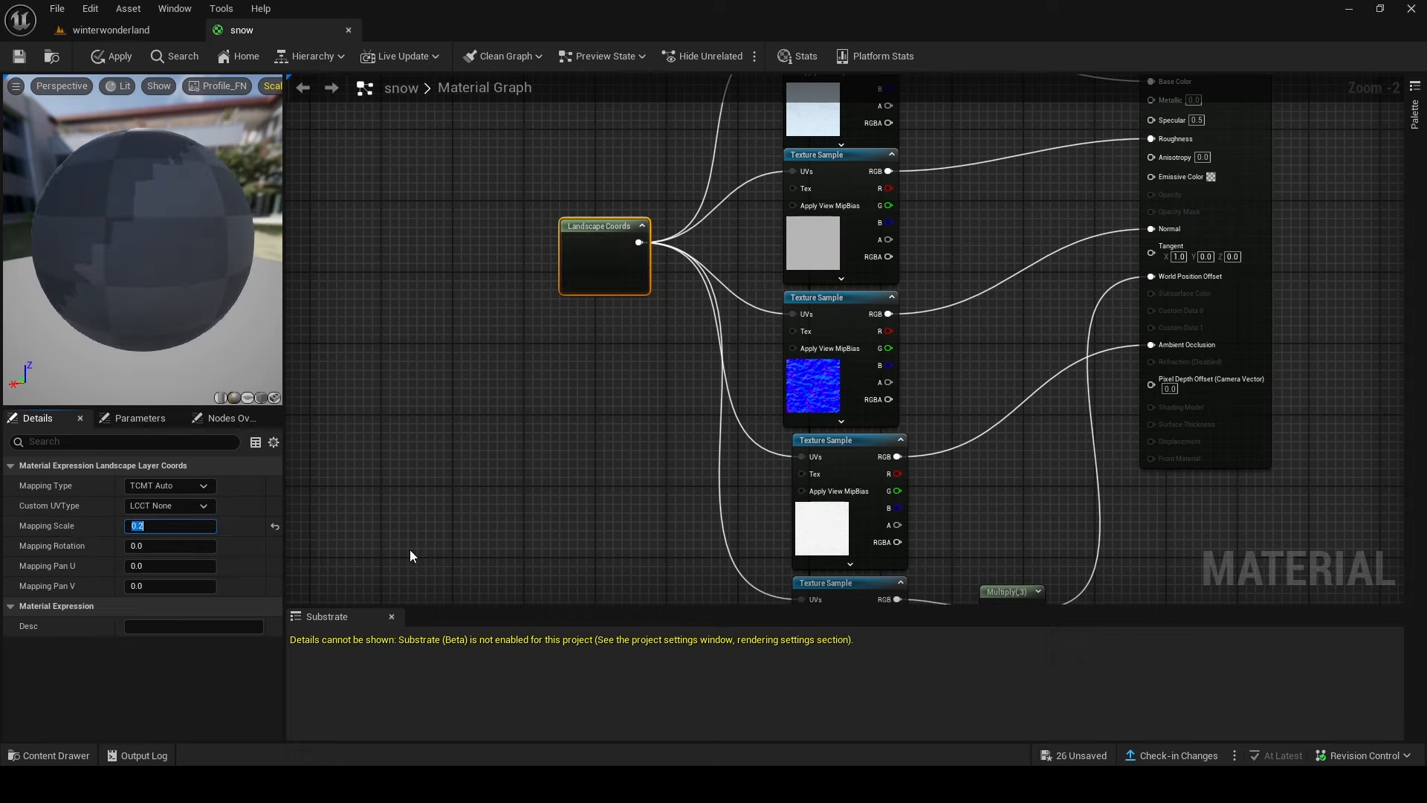
left_click(118, 57)
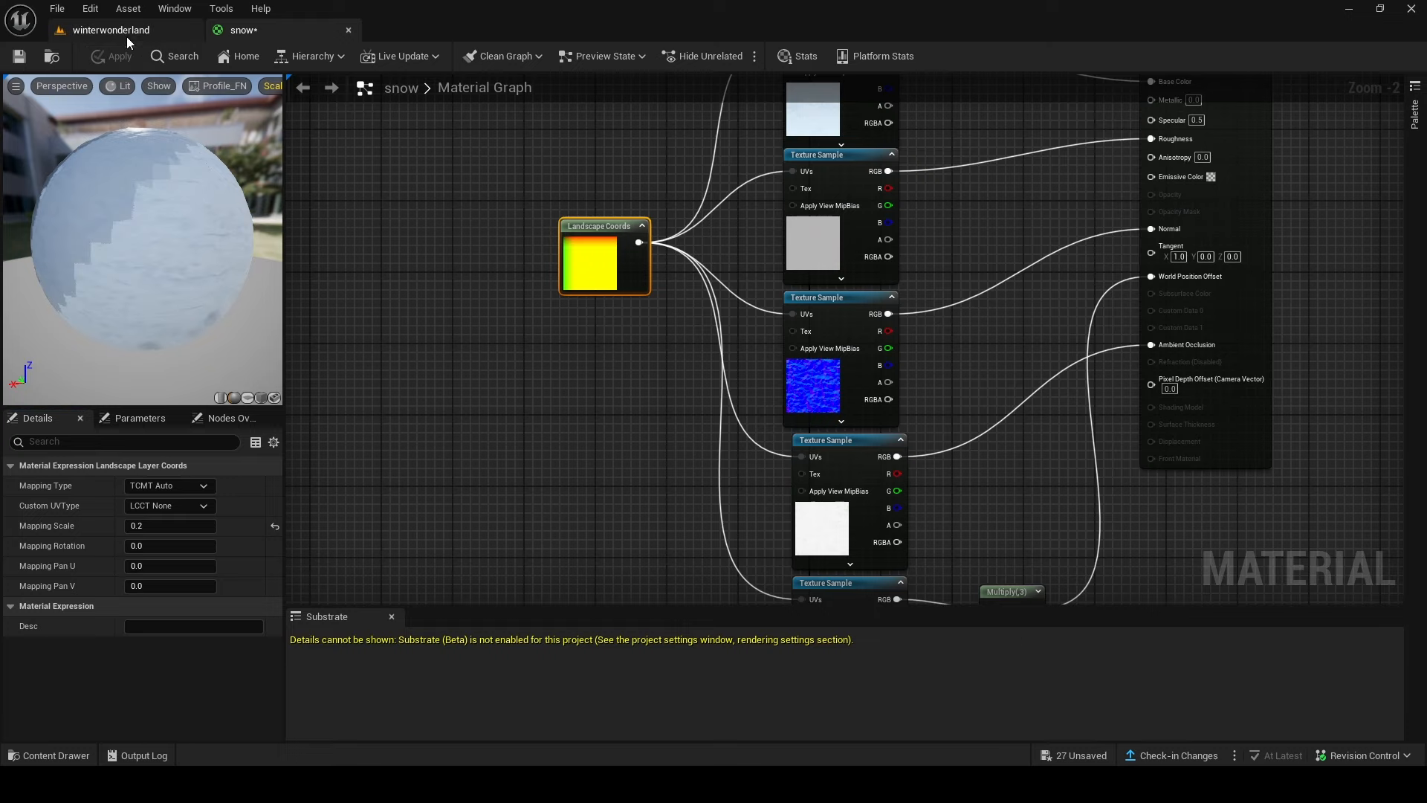
left_click(126, 37)
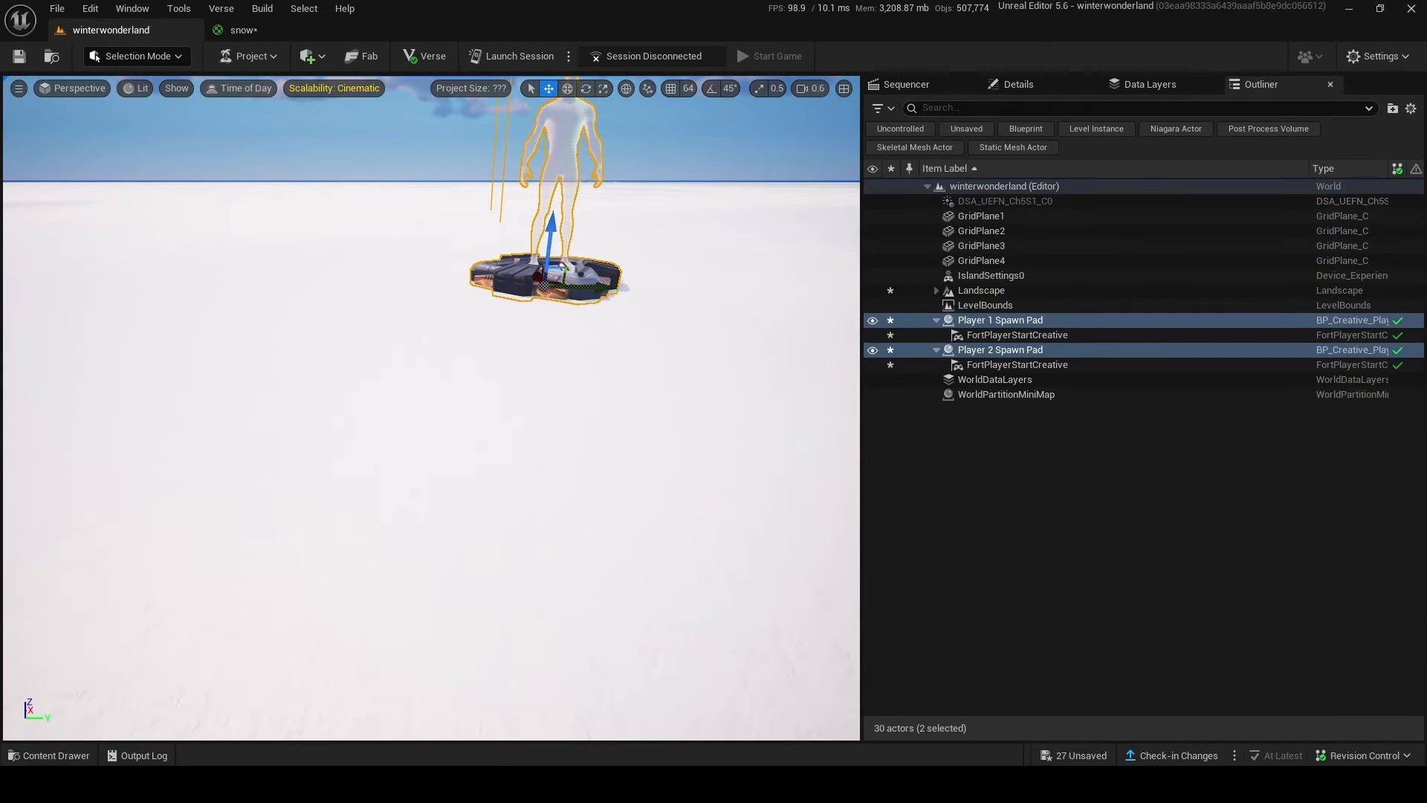
key("w")
mouse_move(315, 122)
right_mouse_down()
mouse_move(386, 171)
mouse_move(371, 130)
mouse_move(315, 122)
right_mouse_up()
scroll(315, 122, "down", 2)
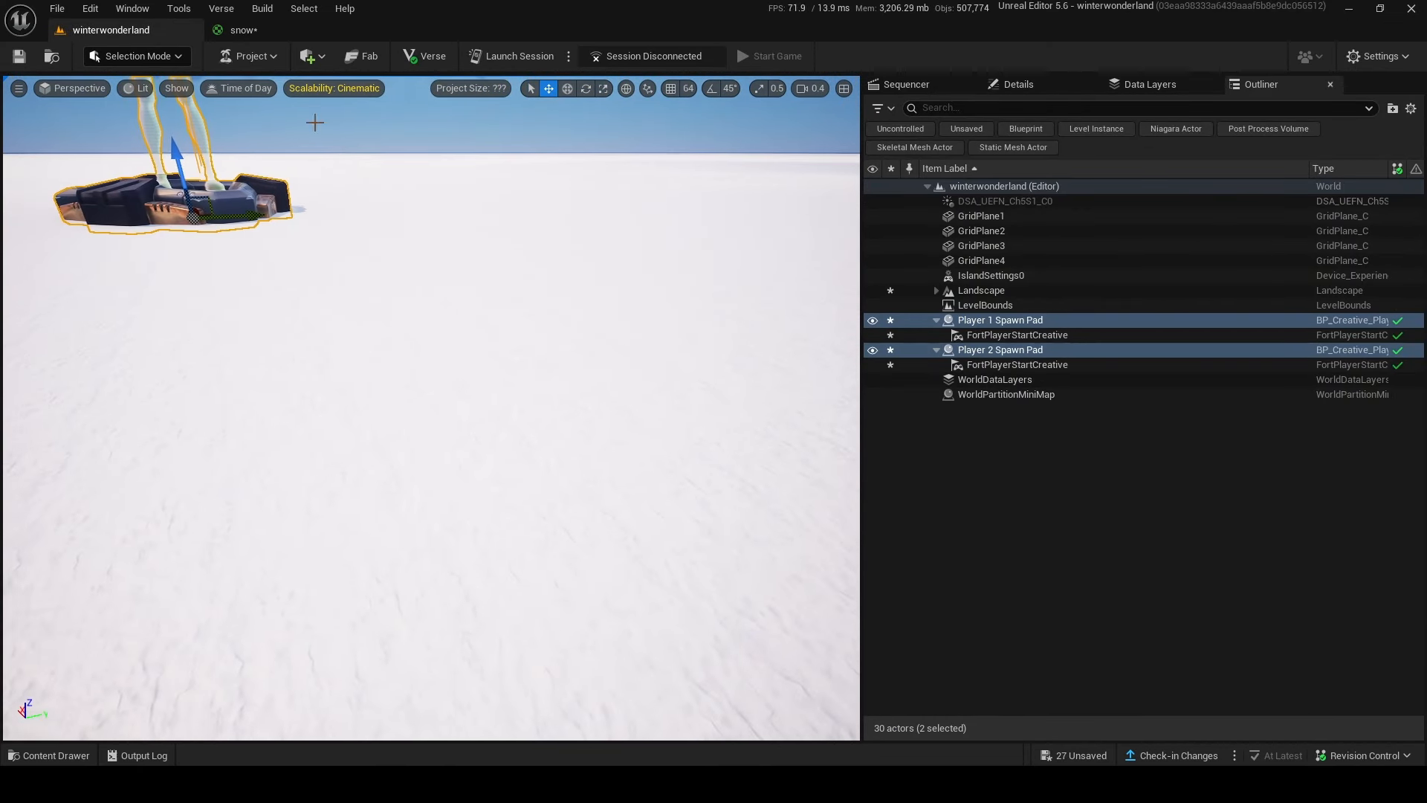
left_click(245, 30)
left_click(177, 526)
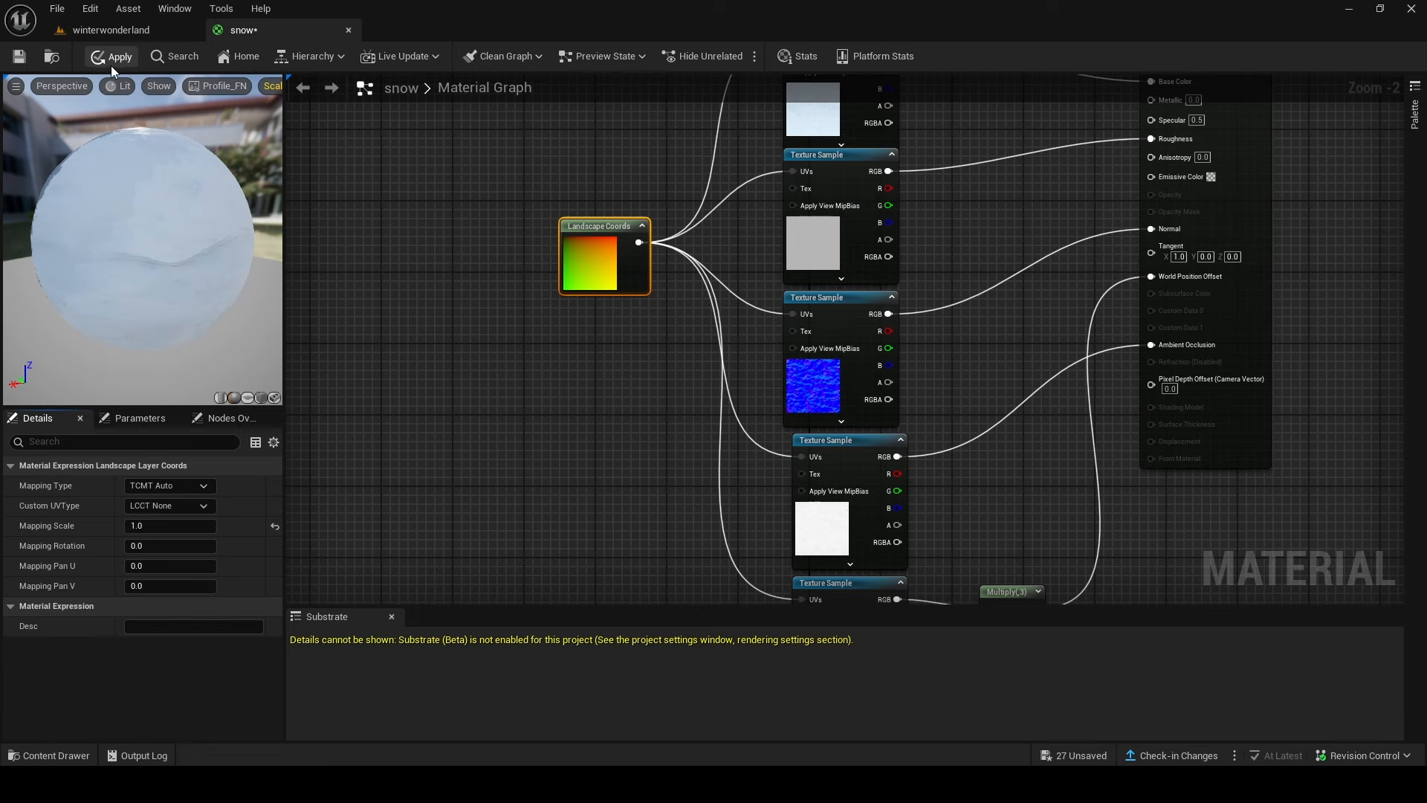
left_click(112, 33)
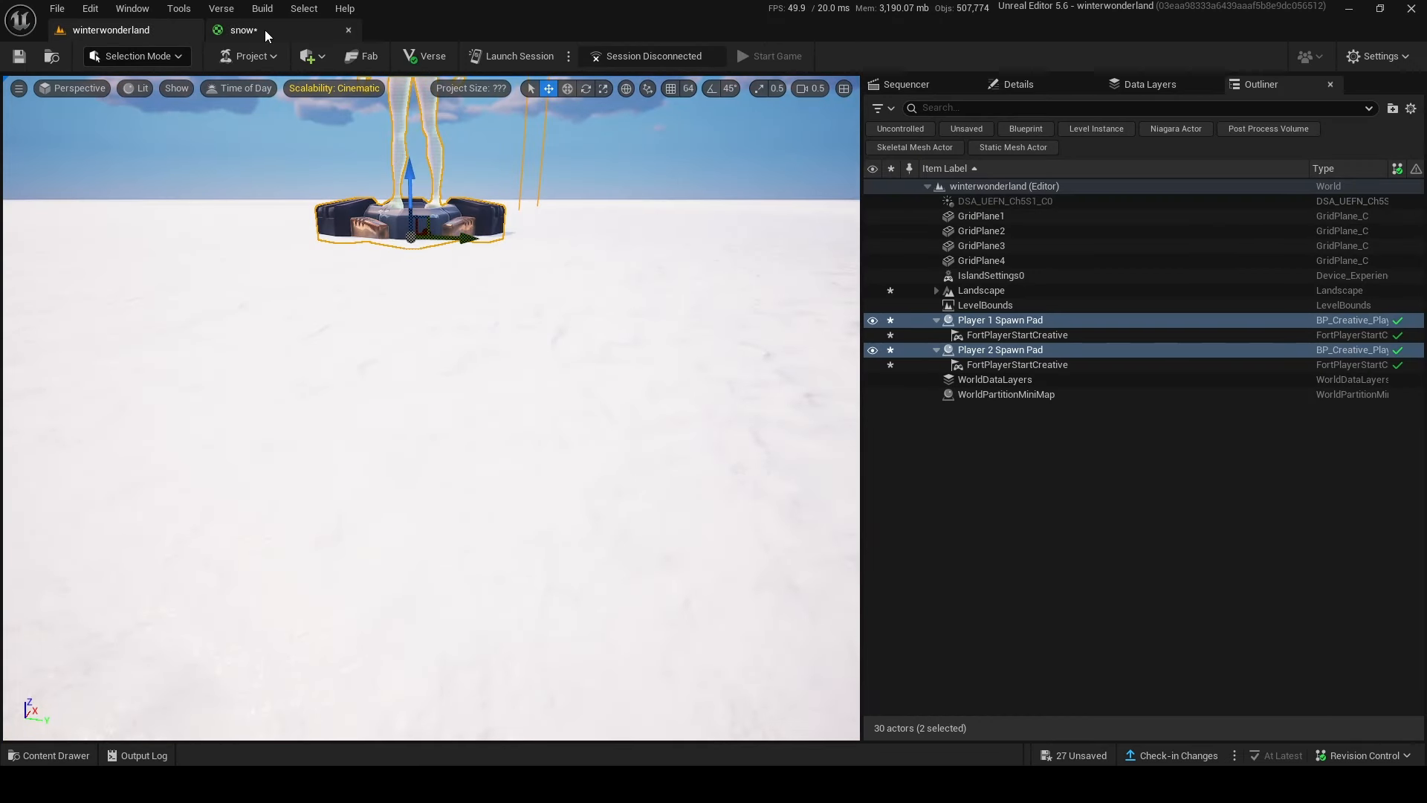
Step: Set the Landscape Coords node's Mapping Scale to 10, apply the material and inspect the landscape around the spawn pads
left_click(265, 31)
key("Return")
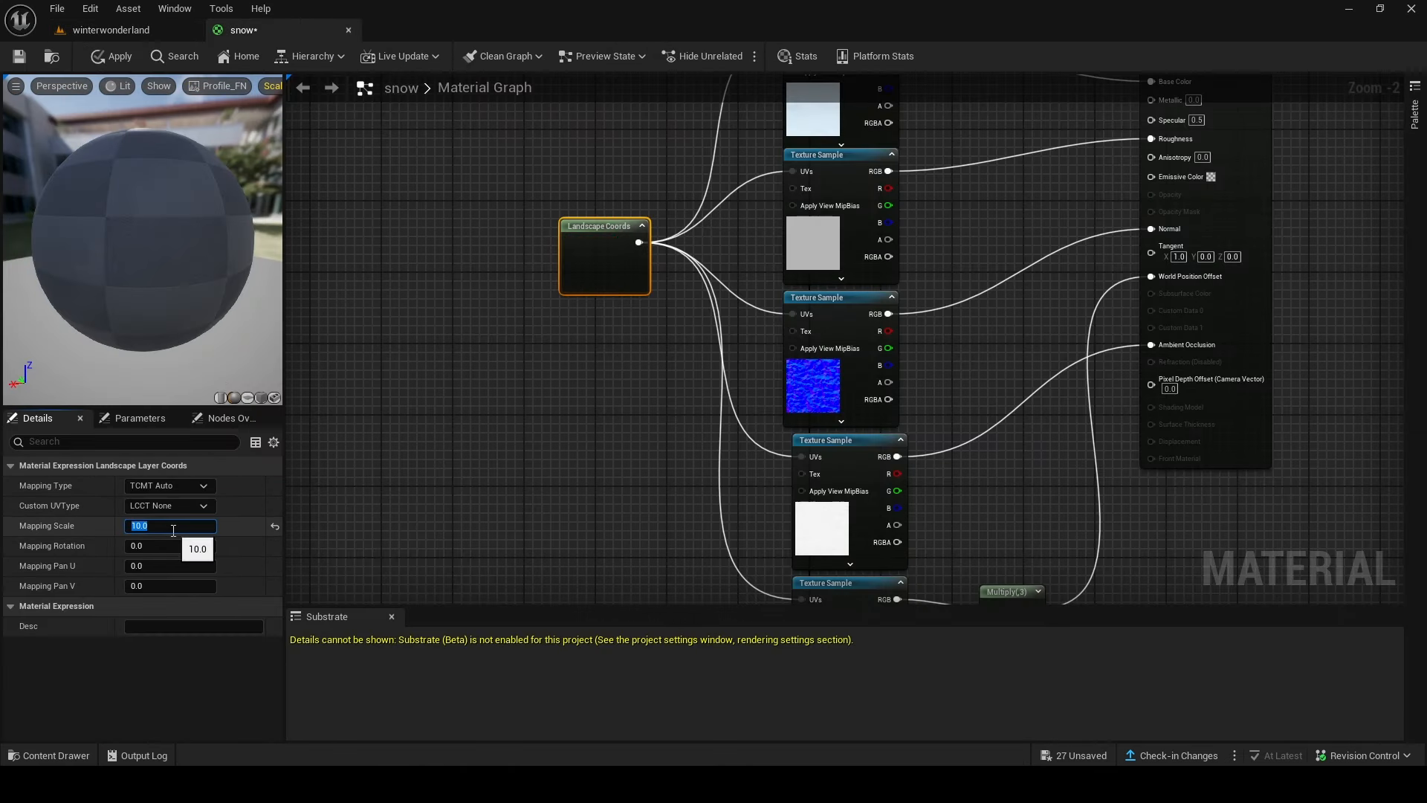
left_click(126, 35)
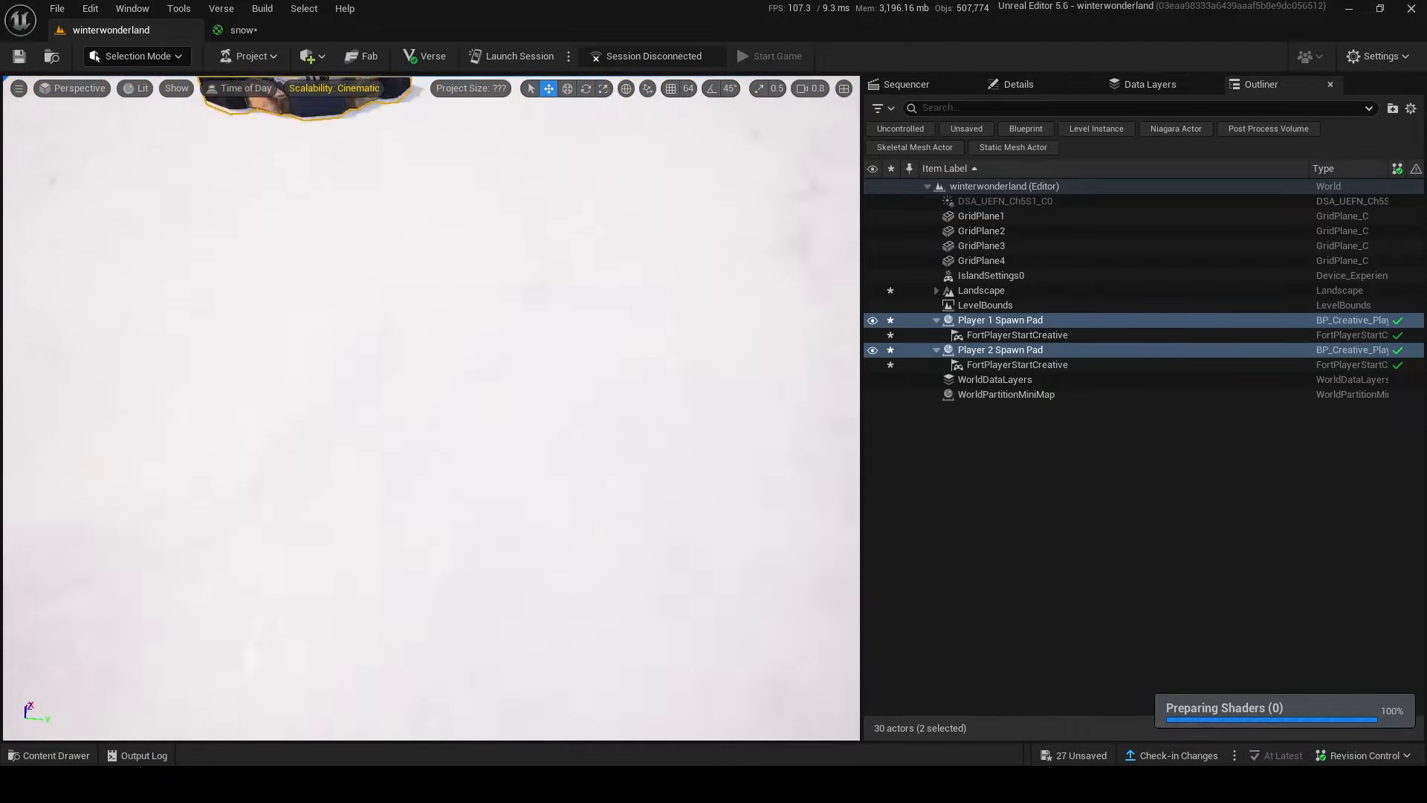
right_click_drag(431, 408, 245, 278)
key("g")
right_click_drag(443, 305, 506, 364)
left_click(620, 262)
right_click_drag(620, 262, 572, 257)
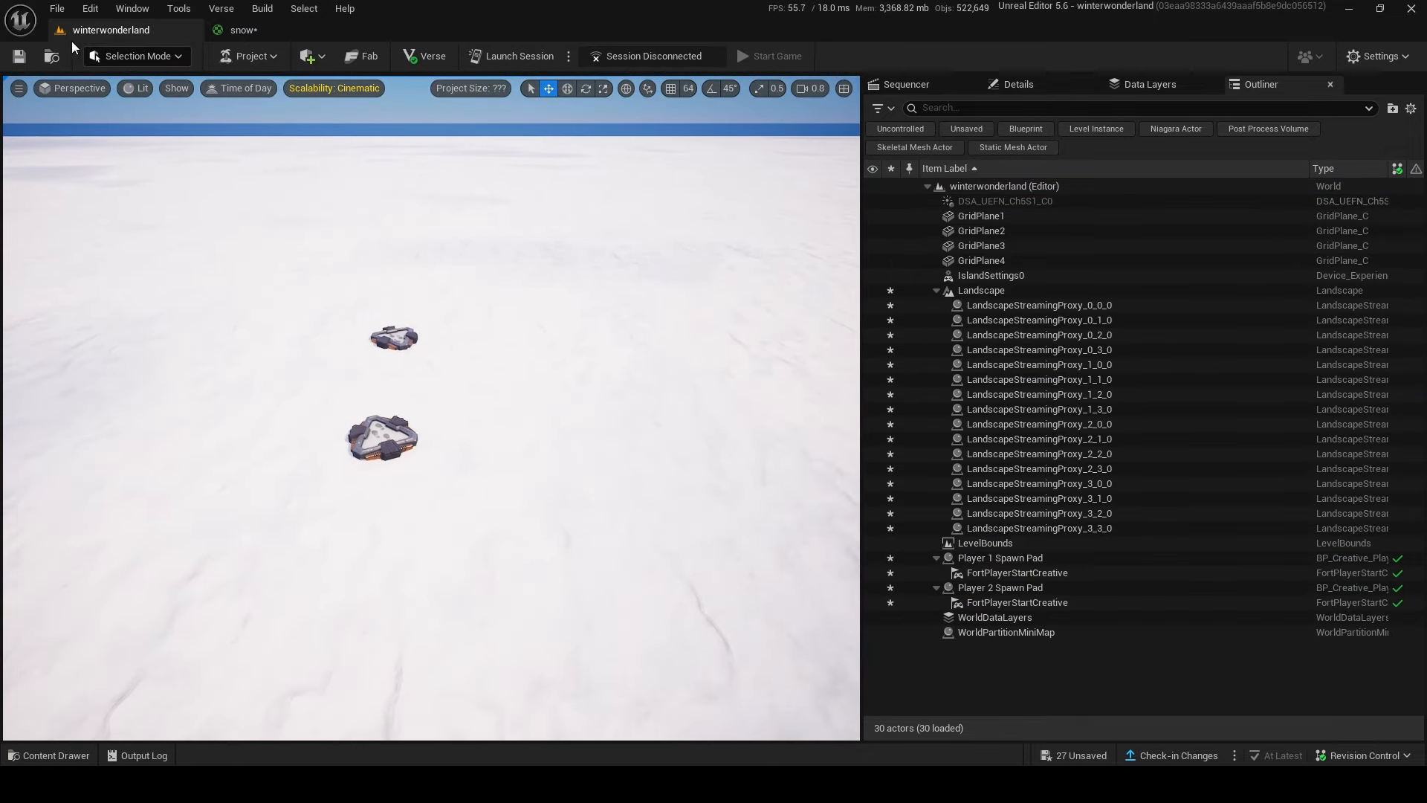
Step: Switch to Landscape Mode and set up the Sculpt tool with a Tool Strength of 0.5104
left_click(138, 56)
left_click(135, 95)
right_click_drag(487, 352, 489, 416)
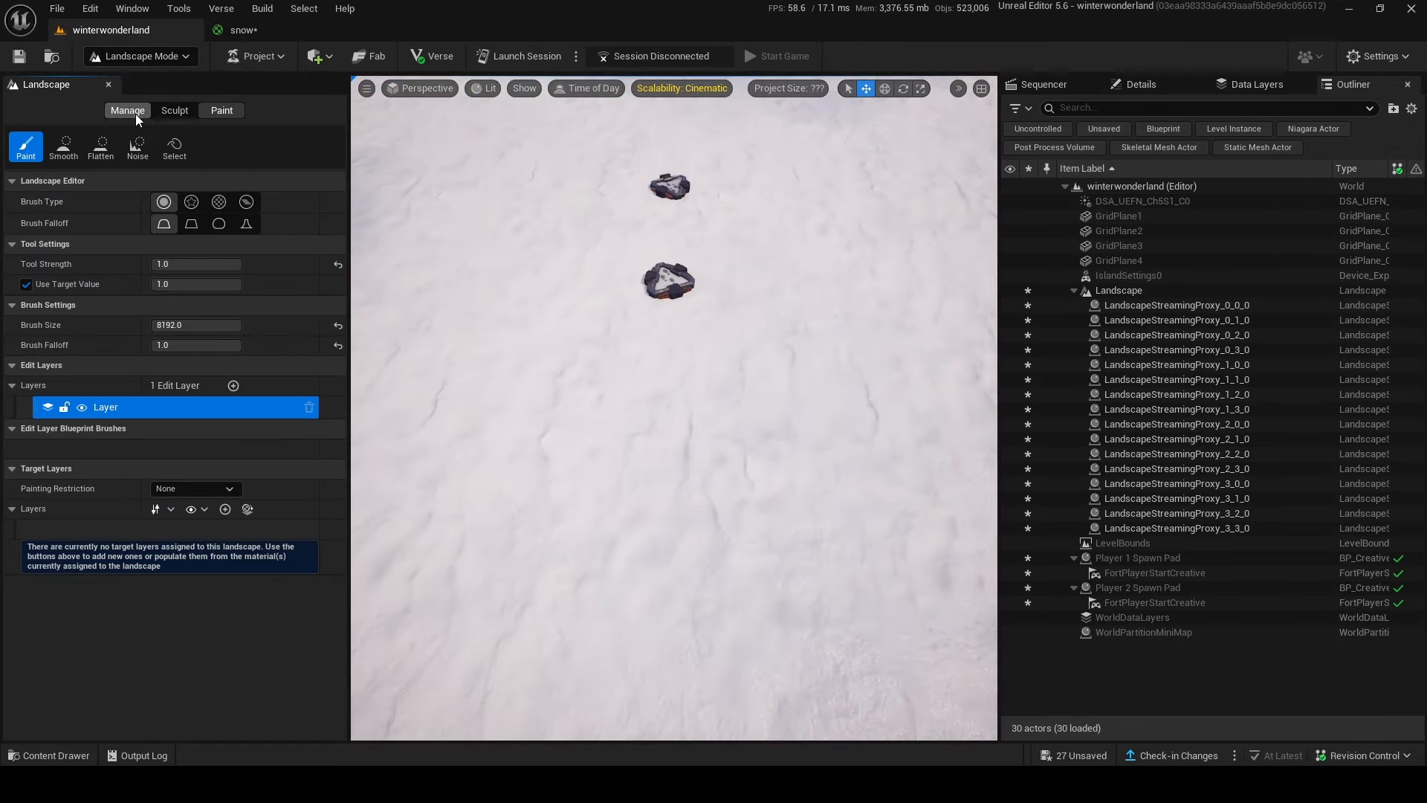
left_click(136, 113)
right_click_drag(446, 327, 416, 364)
left_click(186, 111)
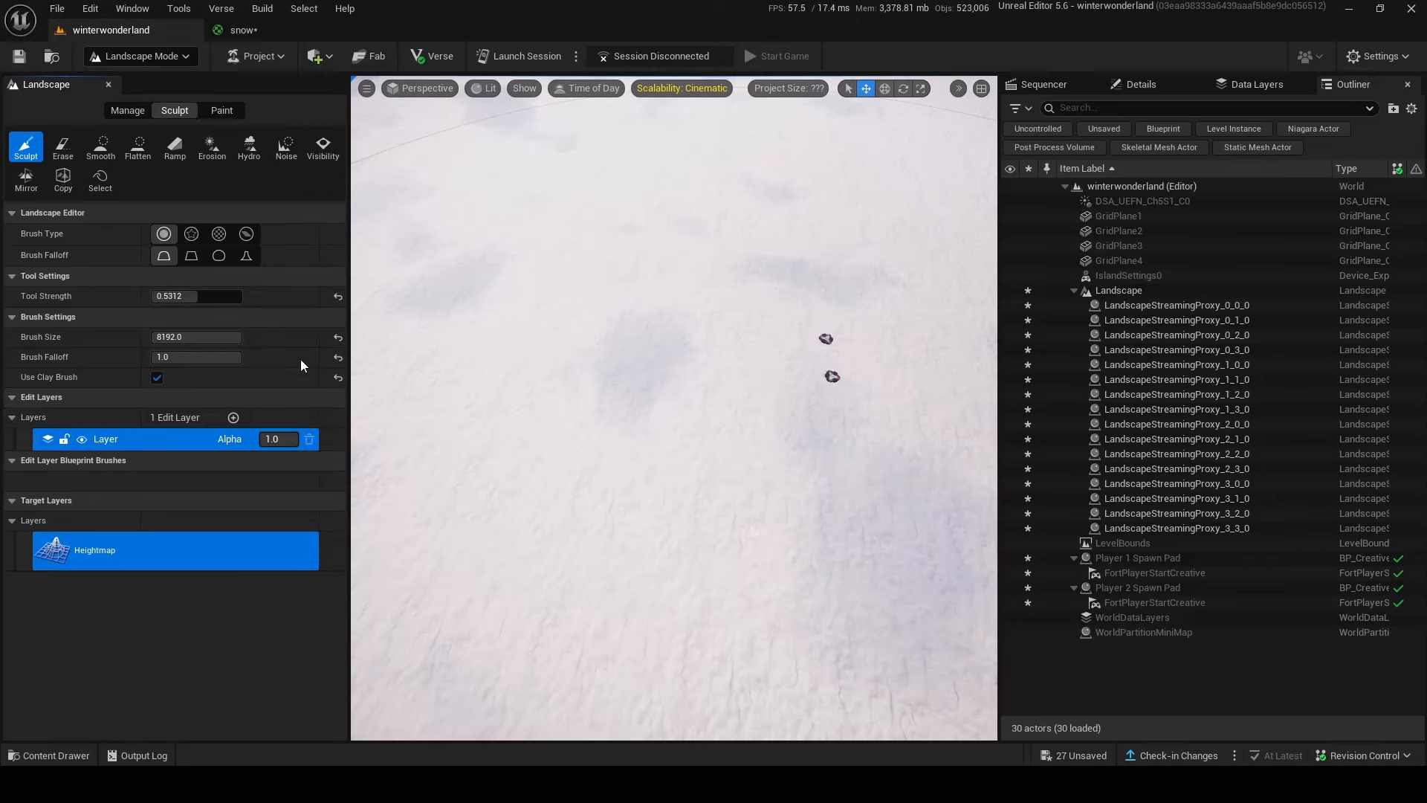
scroll(654, 245, "down", 10)
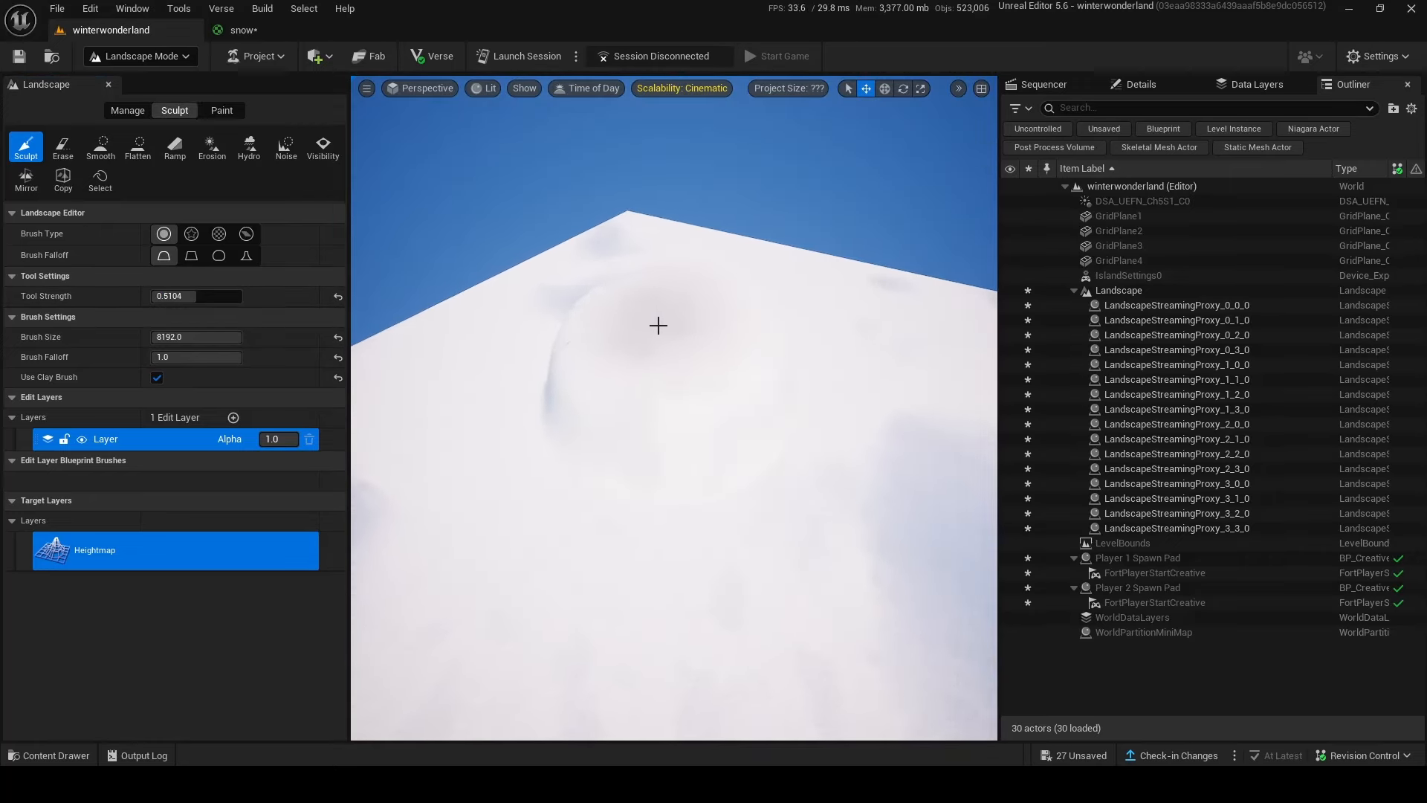
Step: Try sculpting a raised mound on the snow landscape, and undo the stroke
mouse_move(664, 279)
left_mouse_down()
mouse_move(666, 255)
mouse_move(649, 261)
mouse_move(679, 233)
left_mouse_up()
right_click_drag(678, 233, 662, 289)
key("ctrl+z")
right_click_drag(790, 278, 829, 327)
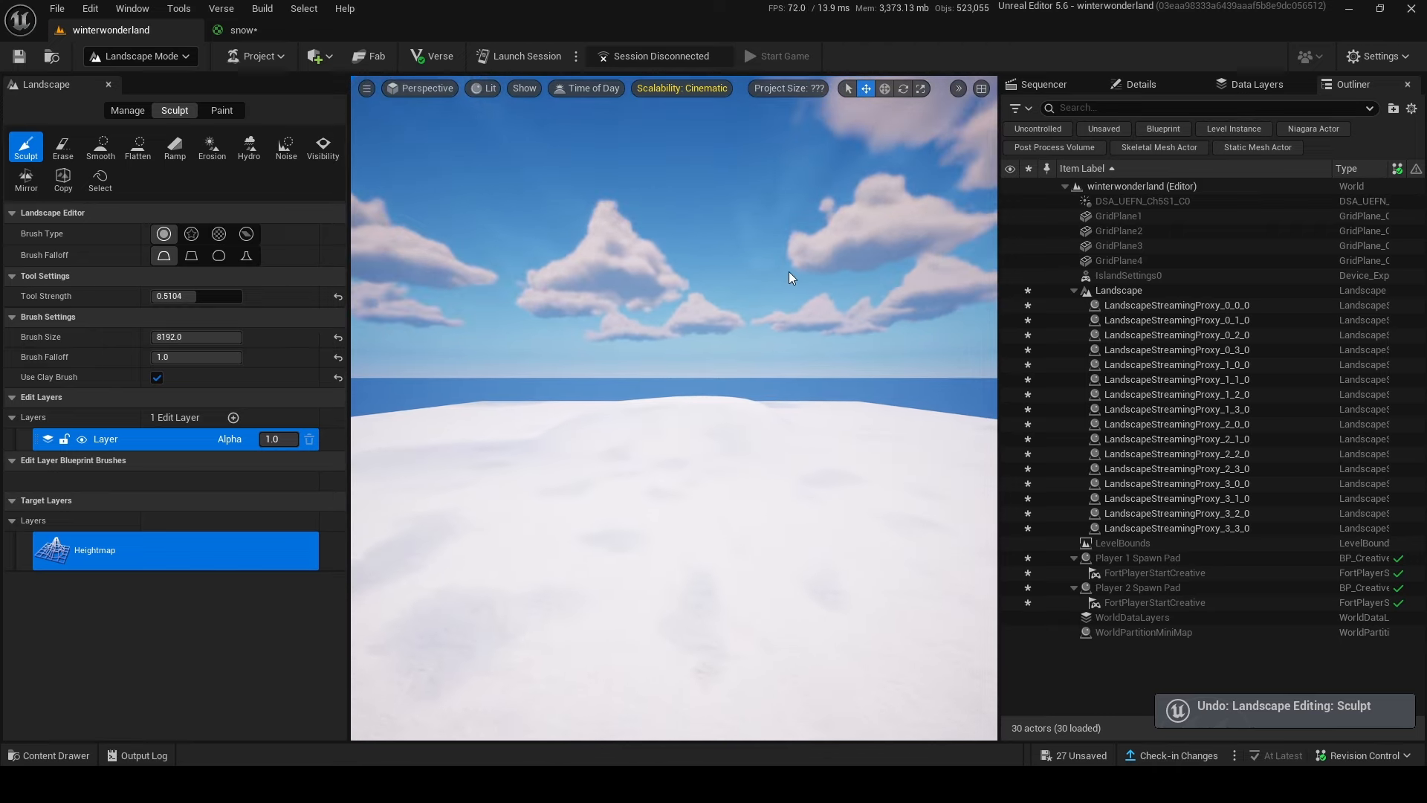
right_click_drag(738, 301, 674, 324)
scroll(675, 324, "up", 2)
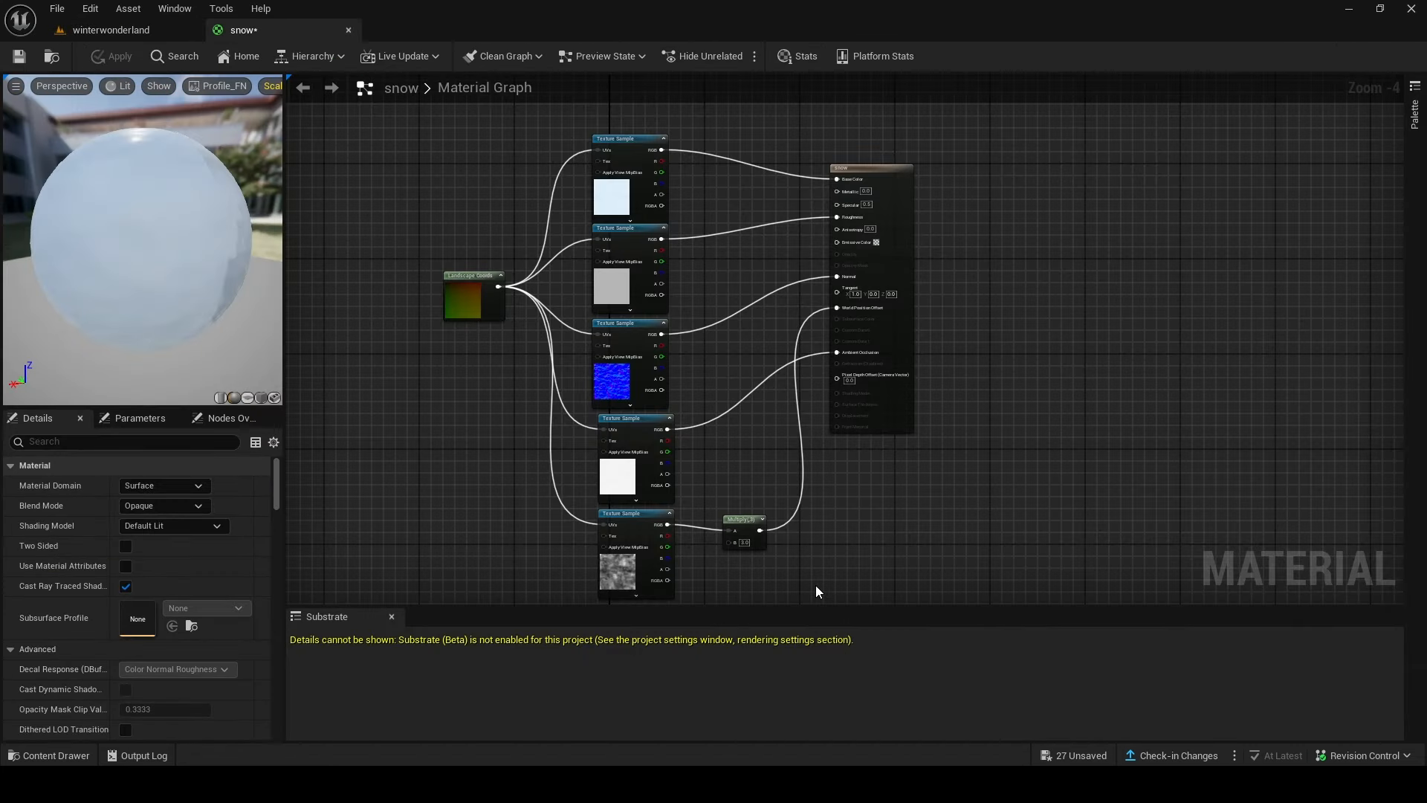
Step: Move the Landscape Coords, texture sample and Multiply nodes together well away from the snow material's output node
left_click_drag(814, 591, 471, 166)
scroll(742, 169, "down", 2)
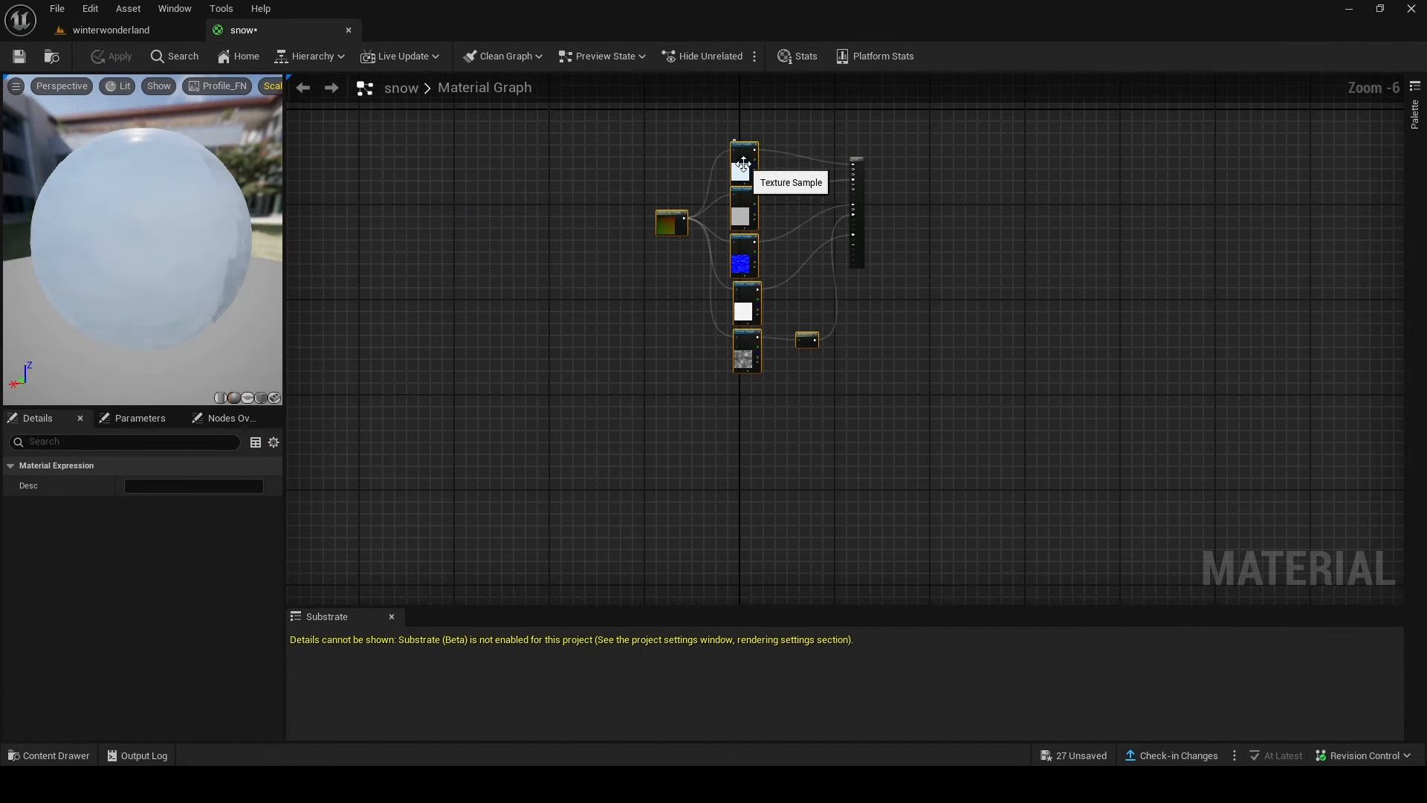
left_click_drag(743, 165, 385, 168)
left_click(706, 275)
Step: Break the remaining connections into the snow output node, including the Ambient Occlusion link
right_click_drag(711, 272, 628, 340)
right_click(854, 450)
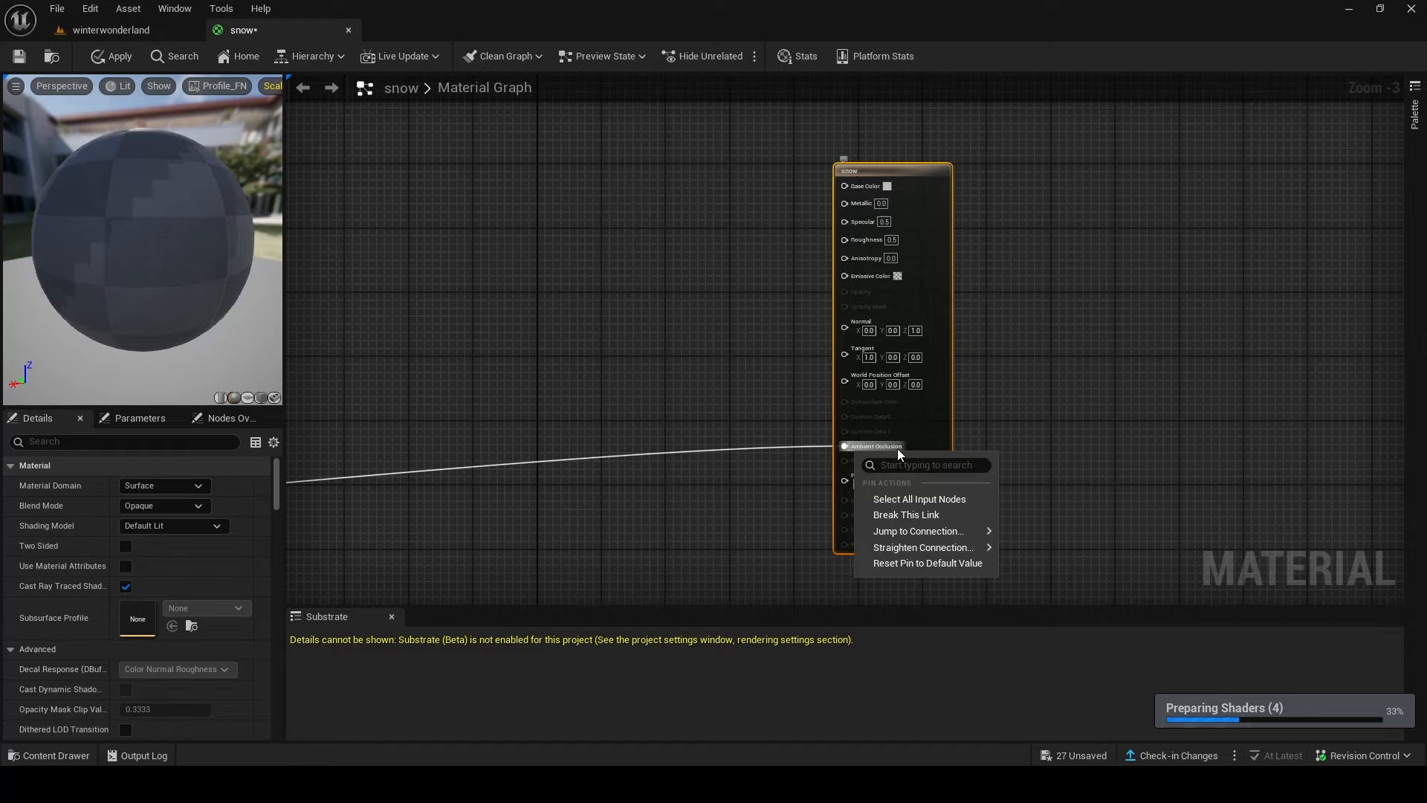
left_click(918, 514)
Step: Search the Fortnite content folder for "rock" assets
scroll(688, 376, "down", 4)
right_click_drag(688, 376, 790, 328)
left_click(671, 268)
scroll(521, 308, "up", 2)
right_click_drag(521, 308, 698, 313)
scroll(672, 281, "up", 3)
scroll(662, 274, "down", 3)
scroll(663, 274, "up", 1)
right_click_drag(672, 255, 710, 82)
scroll(707, 260, "down", 1)
right_click_drag(736, 372, 794, 263)
left_click(67, 756)
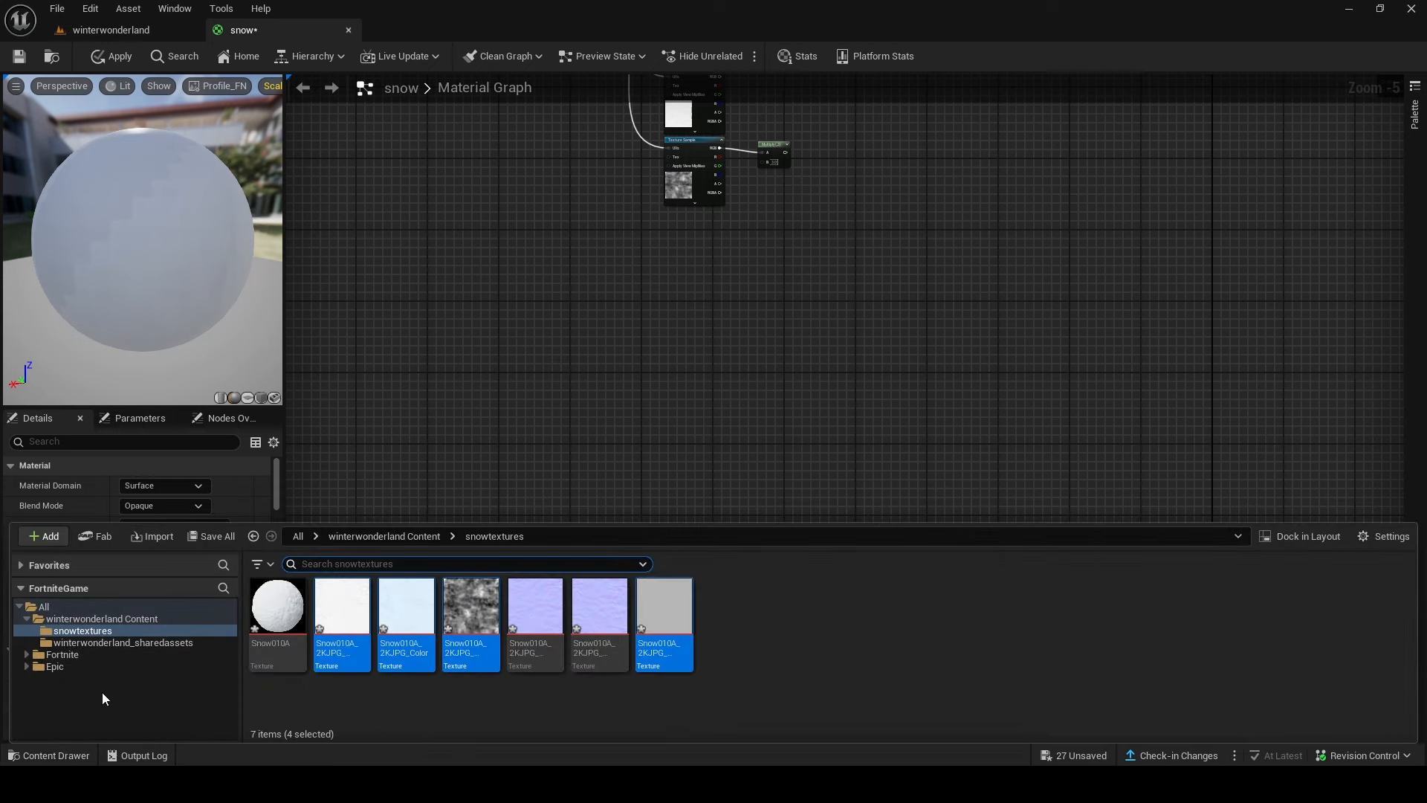
left_click(78, 657)
left_click(352, 562)
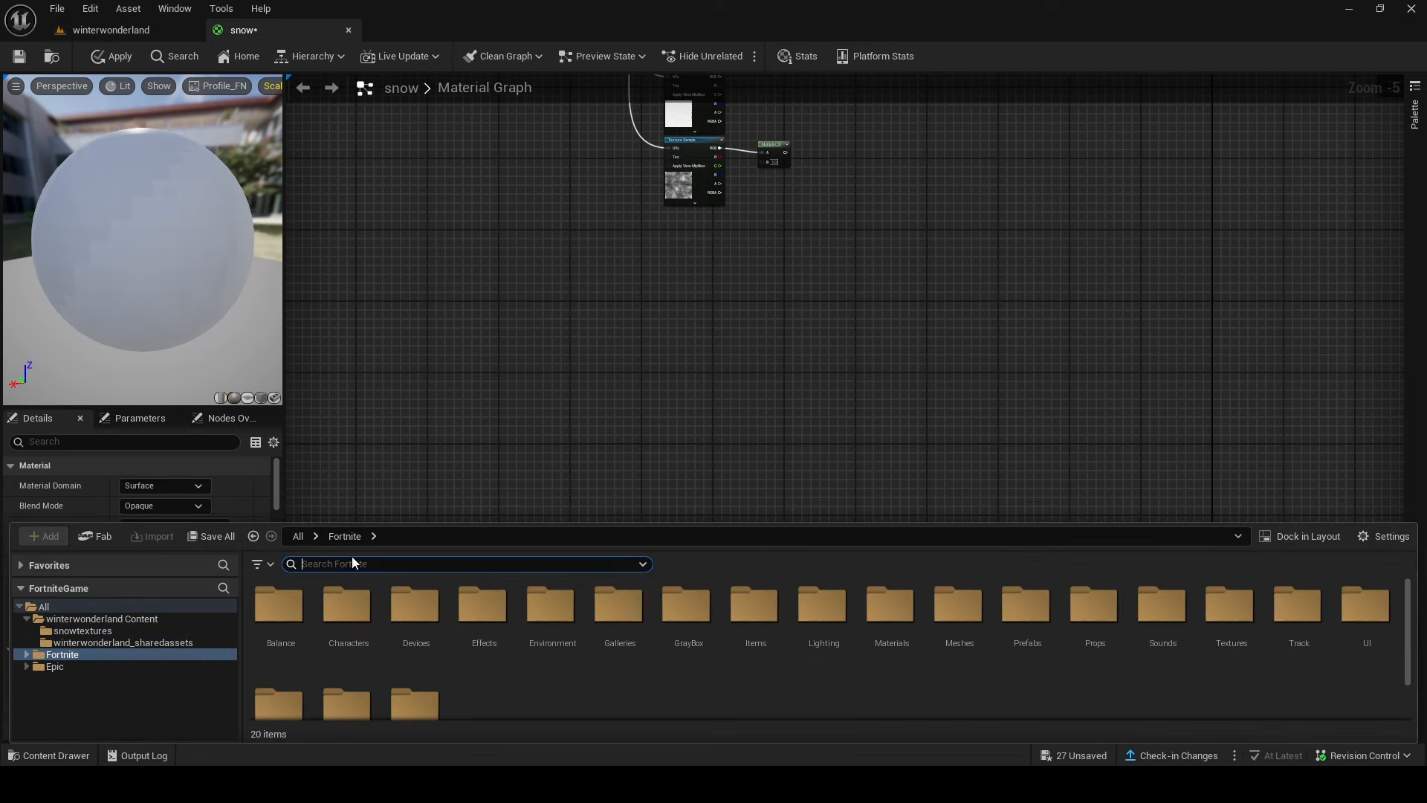
type("rock")
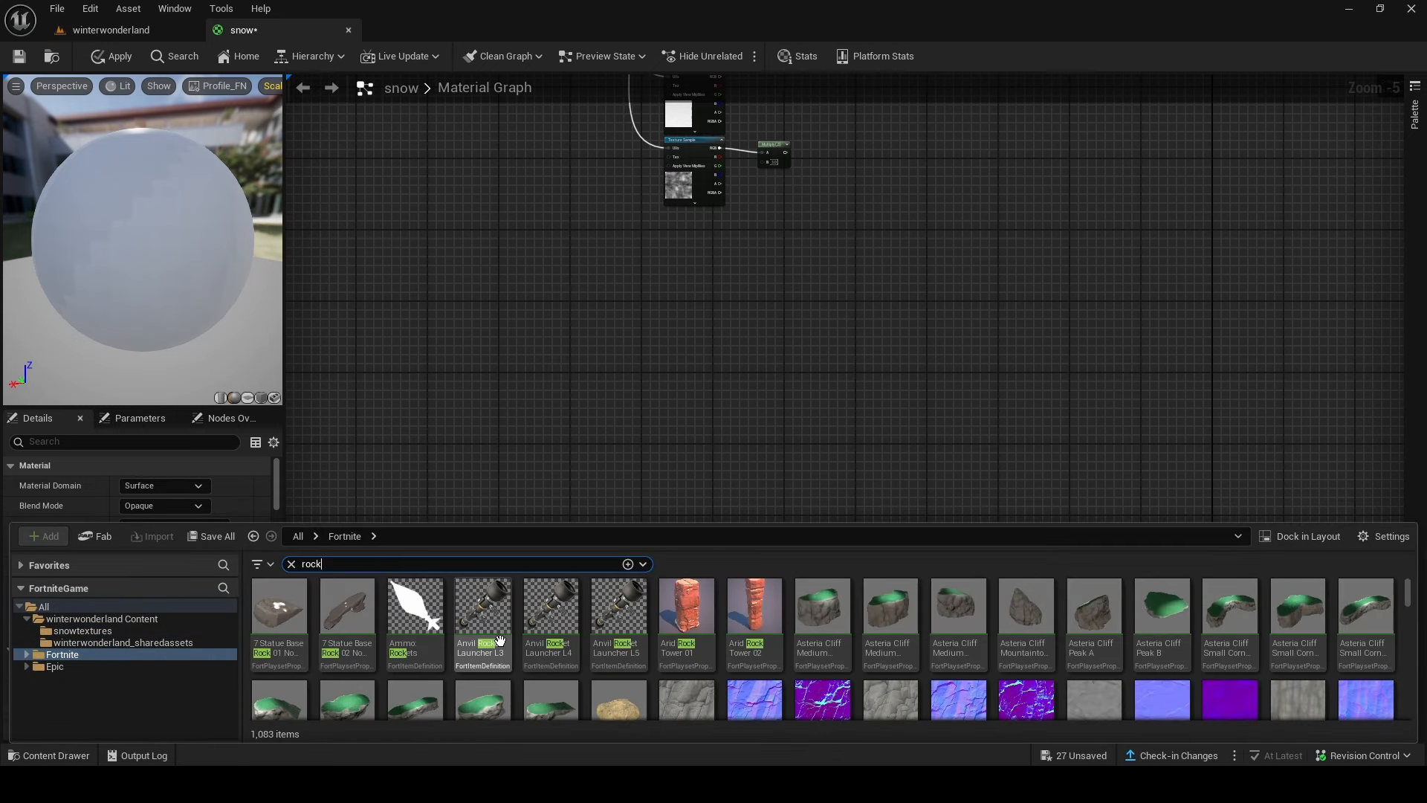
Step: Add the Asteria Frozen Rock Cliff 02 D, N and S textures to the material graph below the snow nodes
scroll(483, 631, "down", 1)
left_click(906, 648)
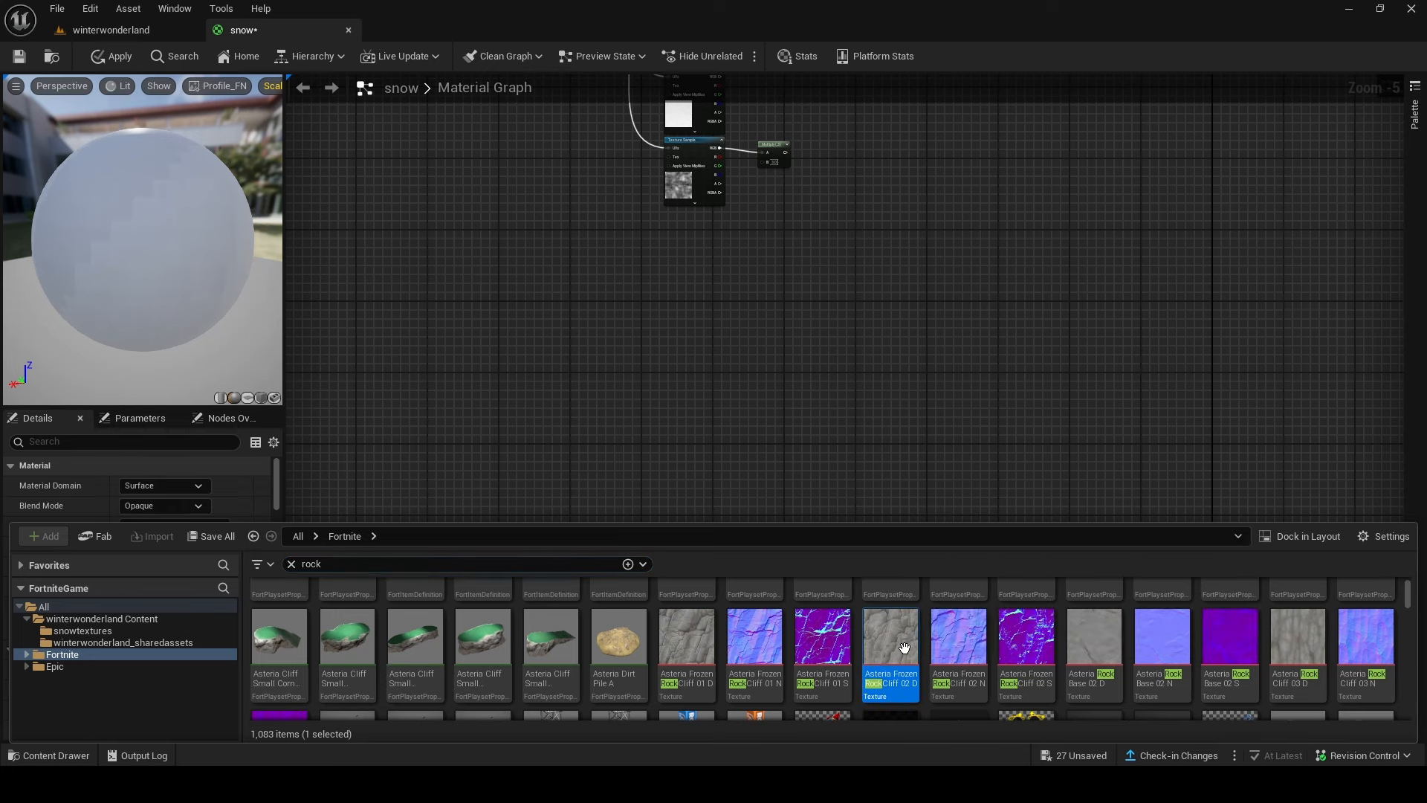
left_click(1041, 637, "ctrl")
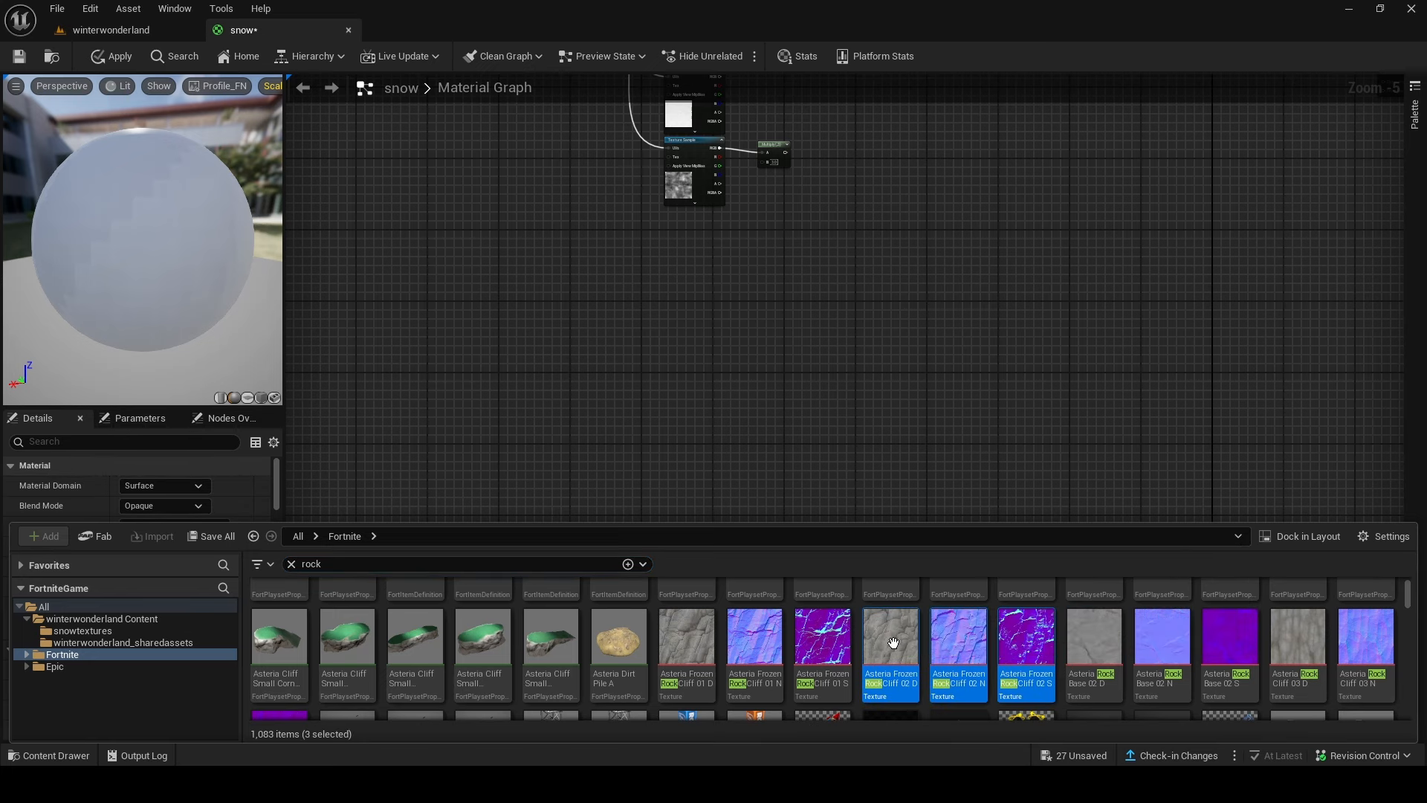
left_click_drag(983, 632, 654, 292)
scroll(760, 278, "up", 4)
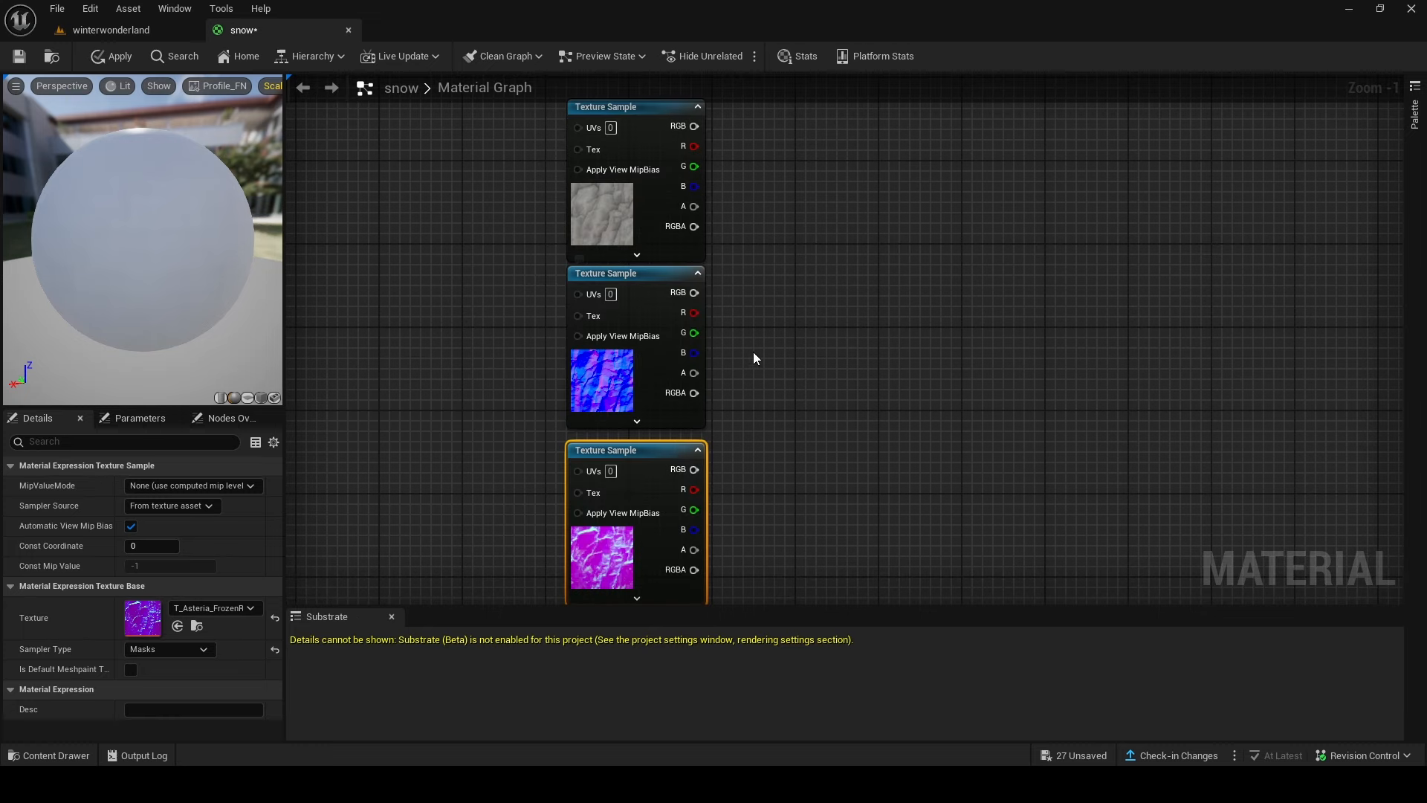
right_click_drag(756, 357, 743, 260)
scroll(775, 497, "down", 3)
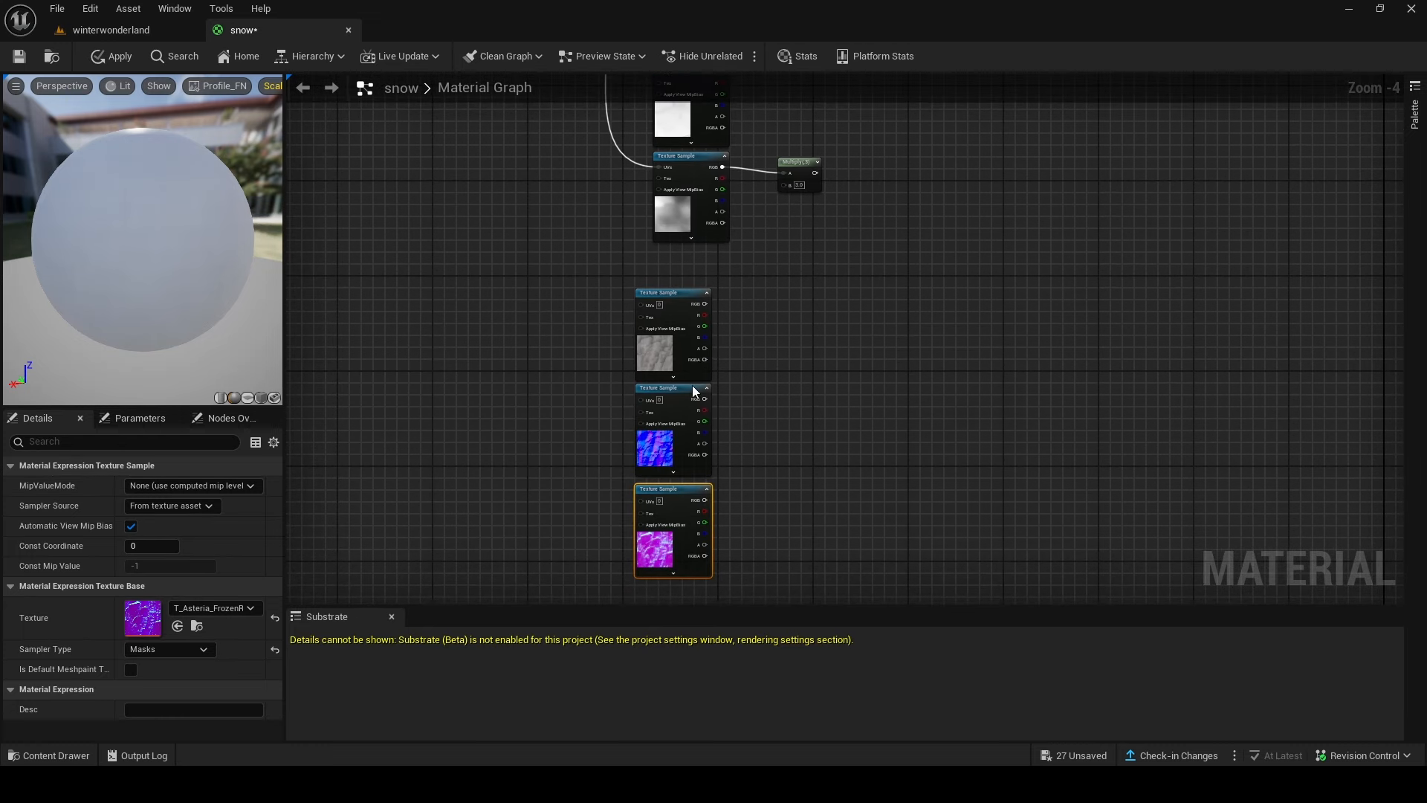
Step: Swap the two lower rock texture samples so the S mask texture sits between the D and N textures
scroll(663, 444, "up", 1)
right_click_drag(657, 422, 659, 393)
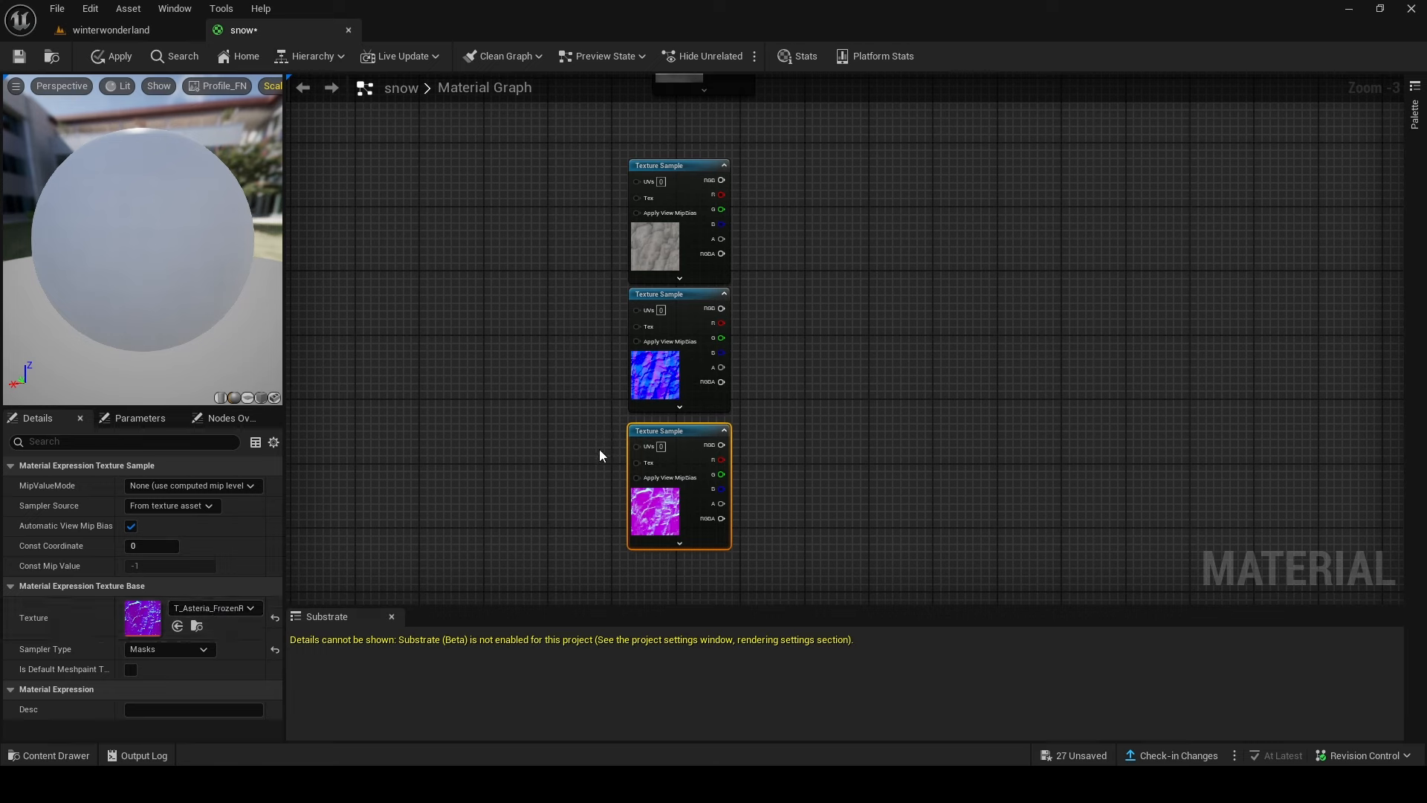
left_click_drag(680, 432, 824, 344)
left_click_drag(672, 315, 671, 455)
left_click_drag(834, 347, 689, 298)
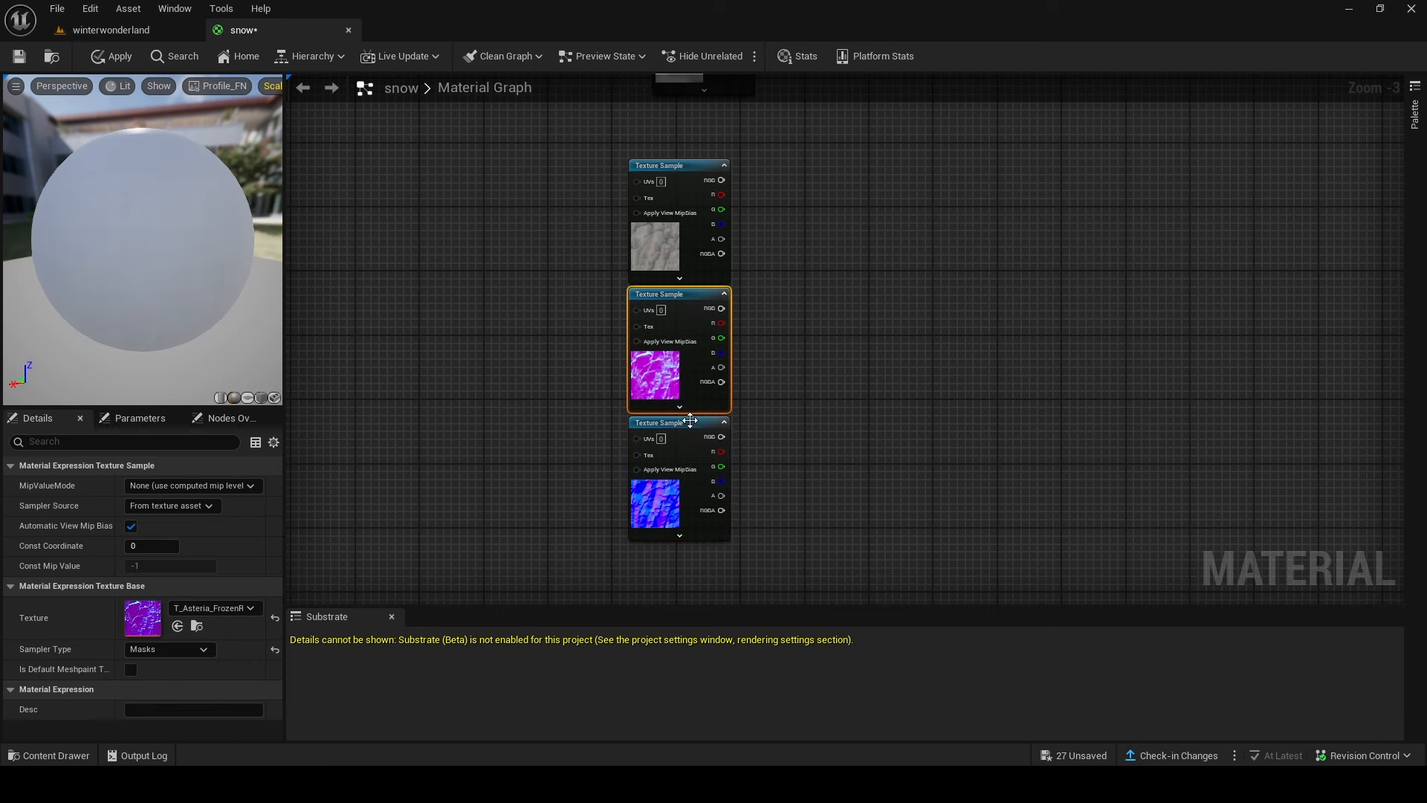
left_click(692, 423)
Step: Select the three rock texture samples and reposition them as a group beneath the snow texture samples
right_click_drag(858, 363, 716, 429)
scroll(700, 400, "down", 1)
left_click(700, 401)
right_click_drag(723, 331, 698, 483)
right_click_drag(764, 243, 792, 489)
right_click_drag(618, 311, 612, 207)
right_click_drag(715, 520, 721, 235)
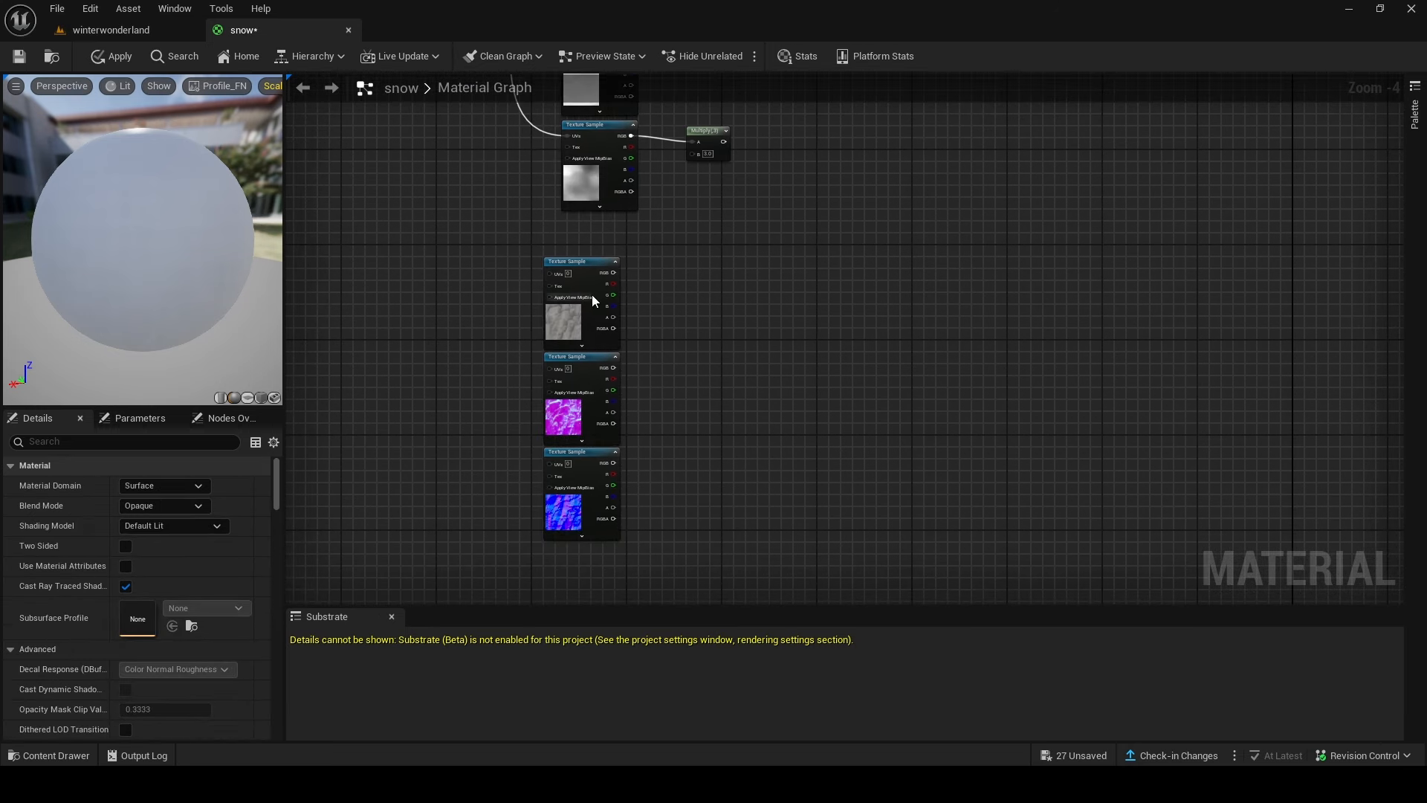
left_click_drag(493, 244, 612, 579)
right_click_drag(611, 550, 611, 382)
left_click_drag(589, 153, 637, 202)
left_click(697, 249)
right_click_drag(700, 253, 508, 428)
scroll(513, 417, "down", 1)
right_click_drag(528, 312, 591, 525)
right_click_drag(513, 281, 587, 168)
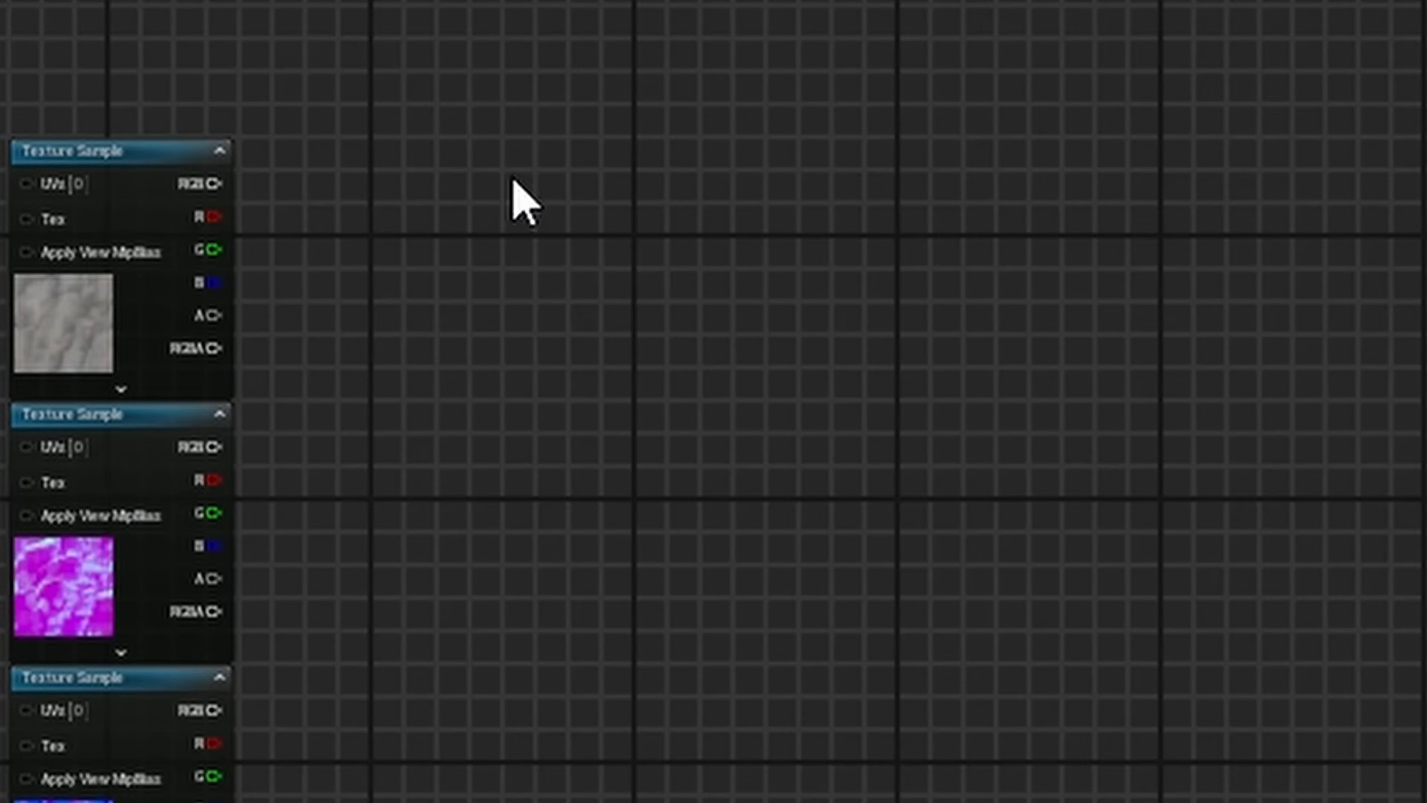
right_click_drag(869, 280, 798, 306)
right_click_drag(651, 330, 648, 575)
right_click_drag(455, 296, 425, 162)
right_click_drag(421, 525, 260, 179)
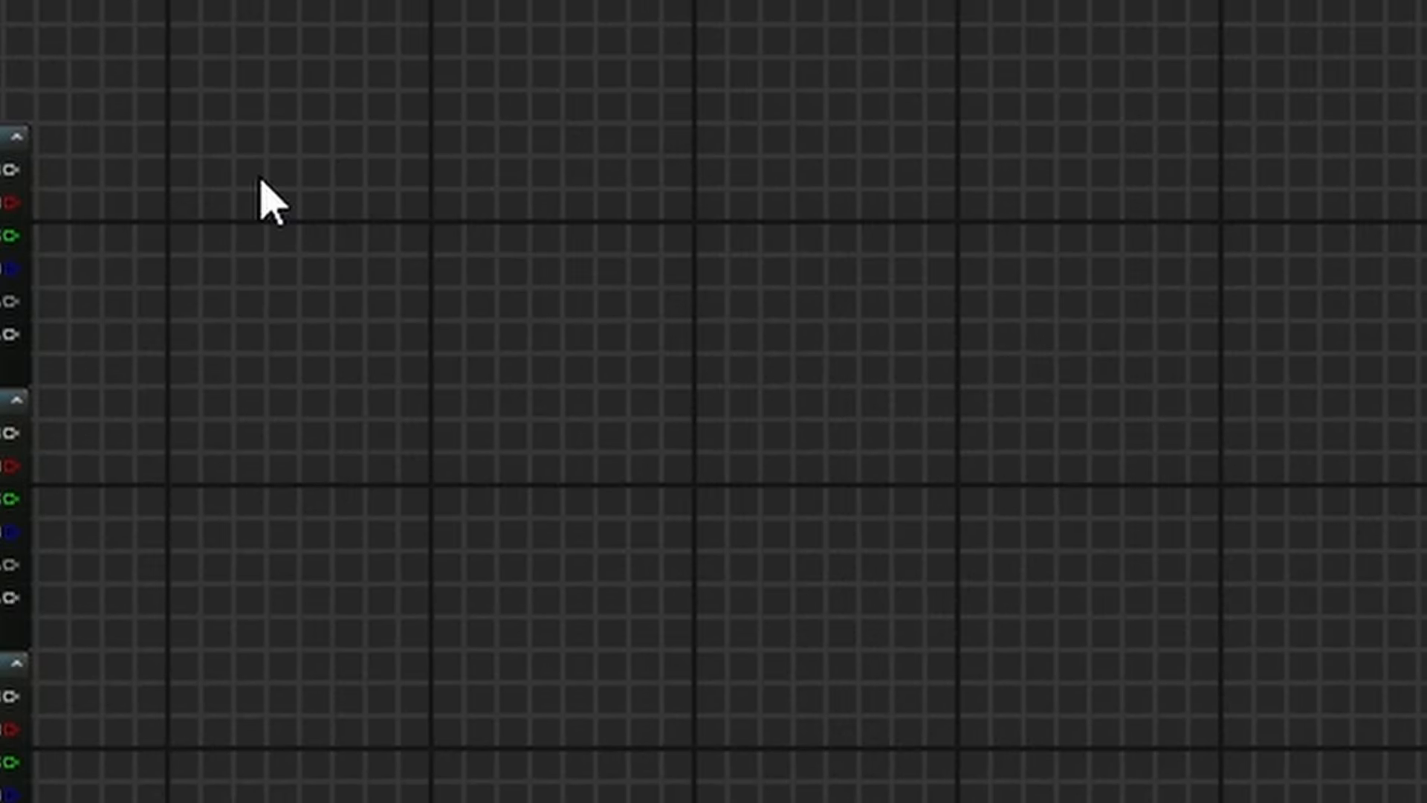
Step: Add a SetMaterialAttributes node to the material graph beside the rock texture samples
right_click(260, 177)
type("set")
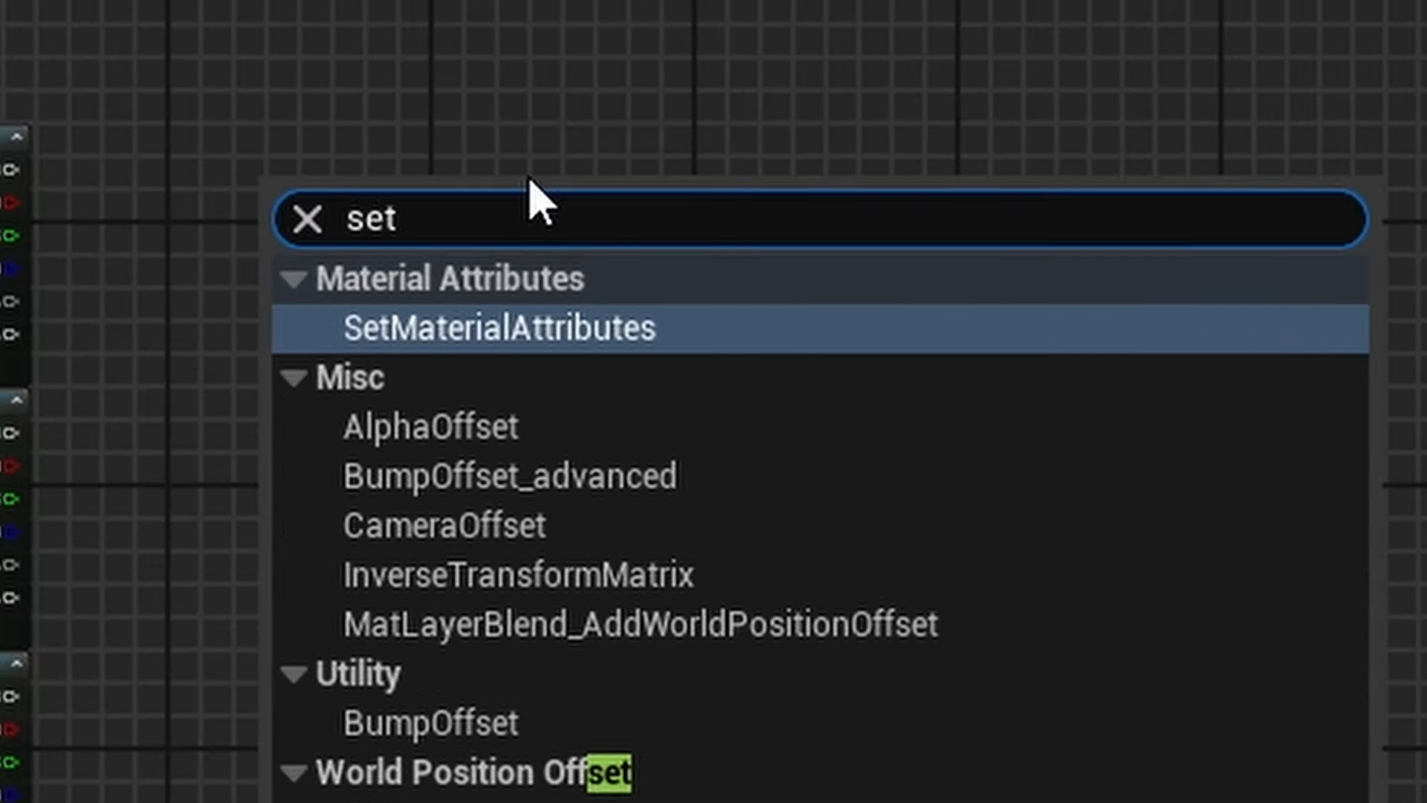
left_click(571, 311)
scroll(354, 274, "up", 2)
right_click_drag(483, 394, 637, 596)
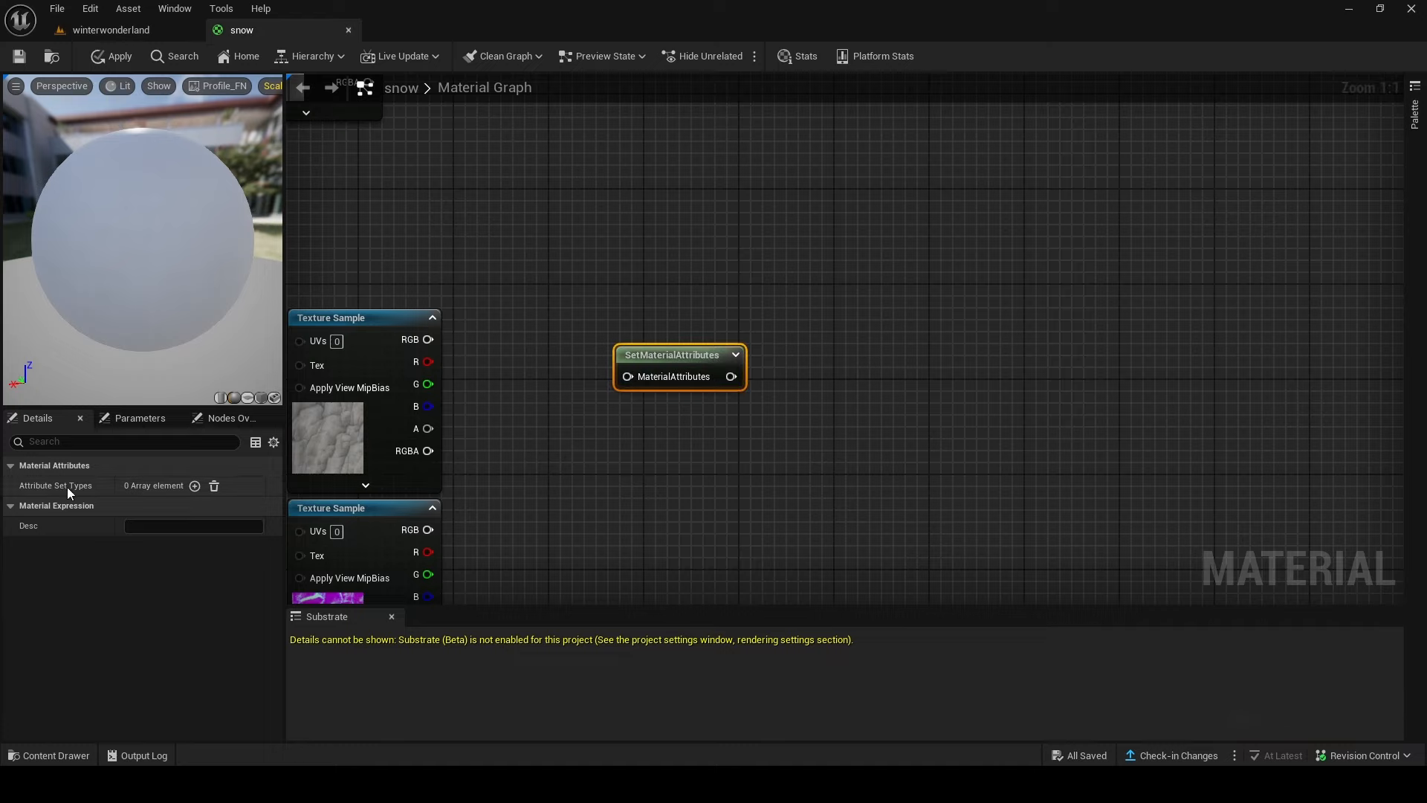
left_click(192, 486)
left_click(195, 487)
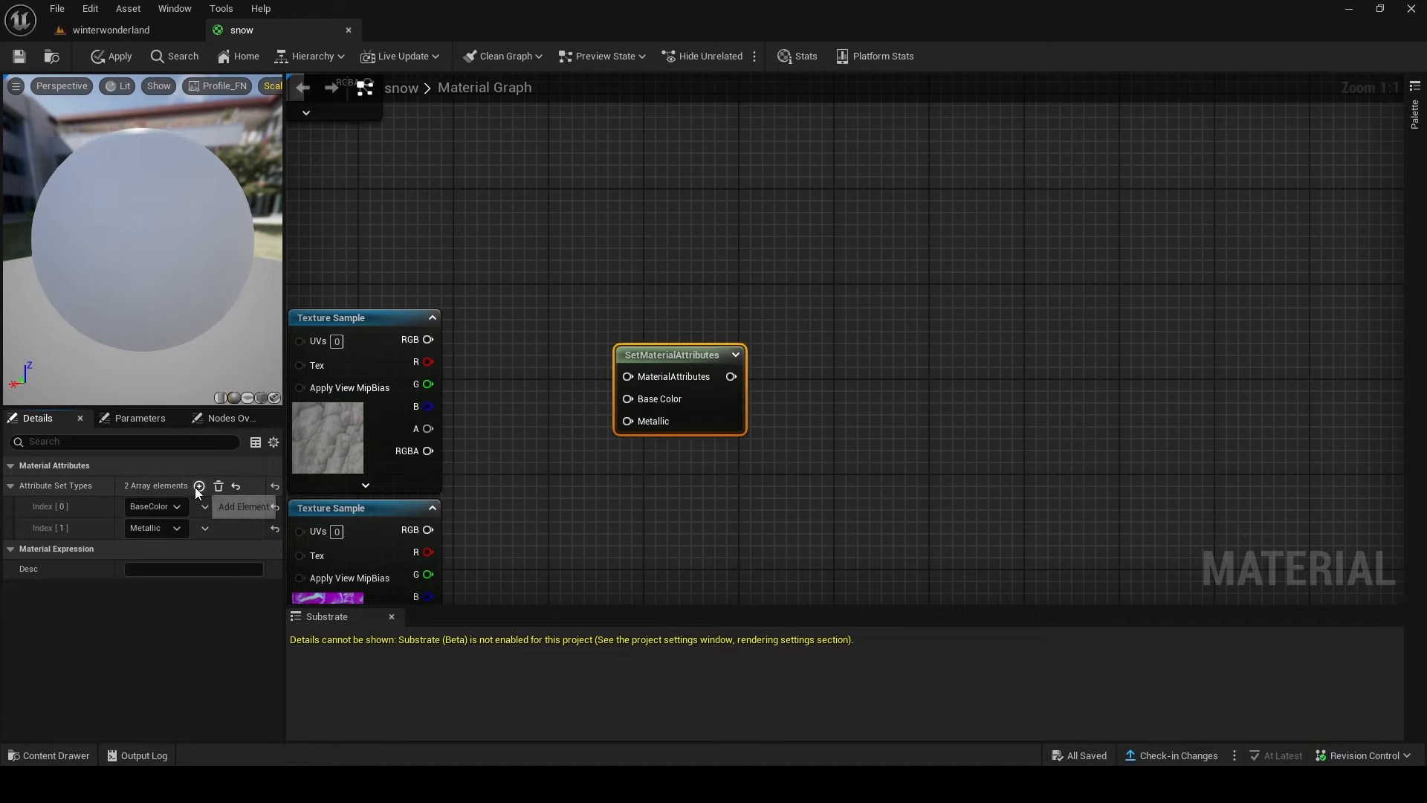
left_click(196, 486)
left_click(196, 487)
left_click(196, 486)
left_click(198, 487)
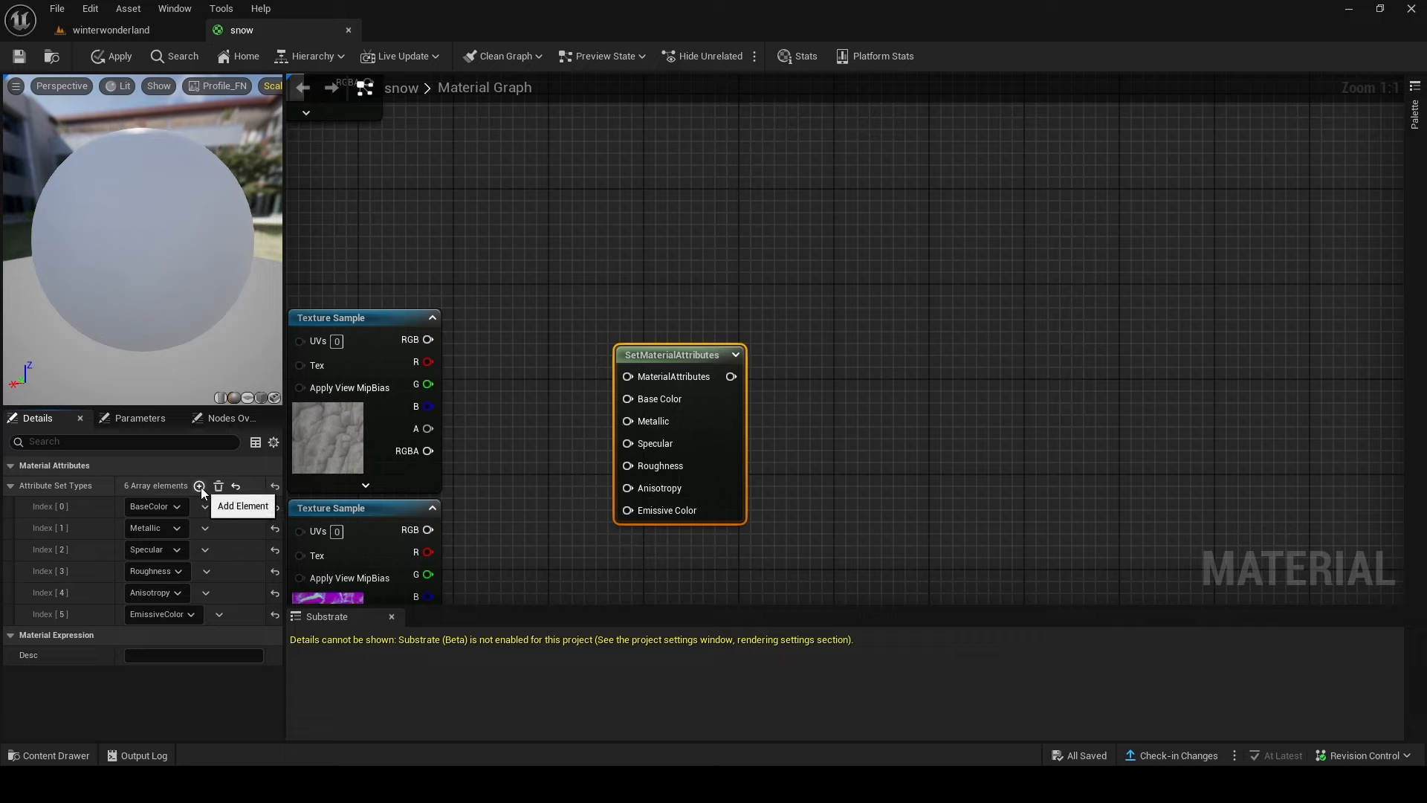
left_click(198, 485)
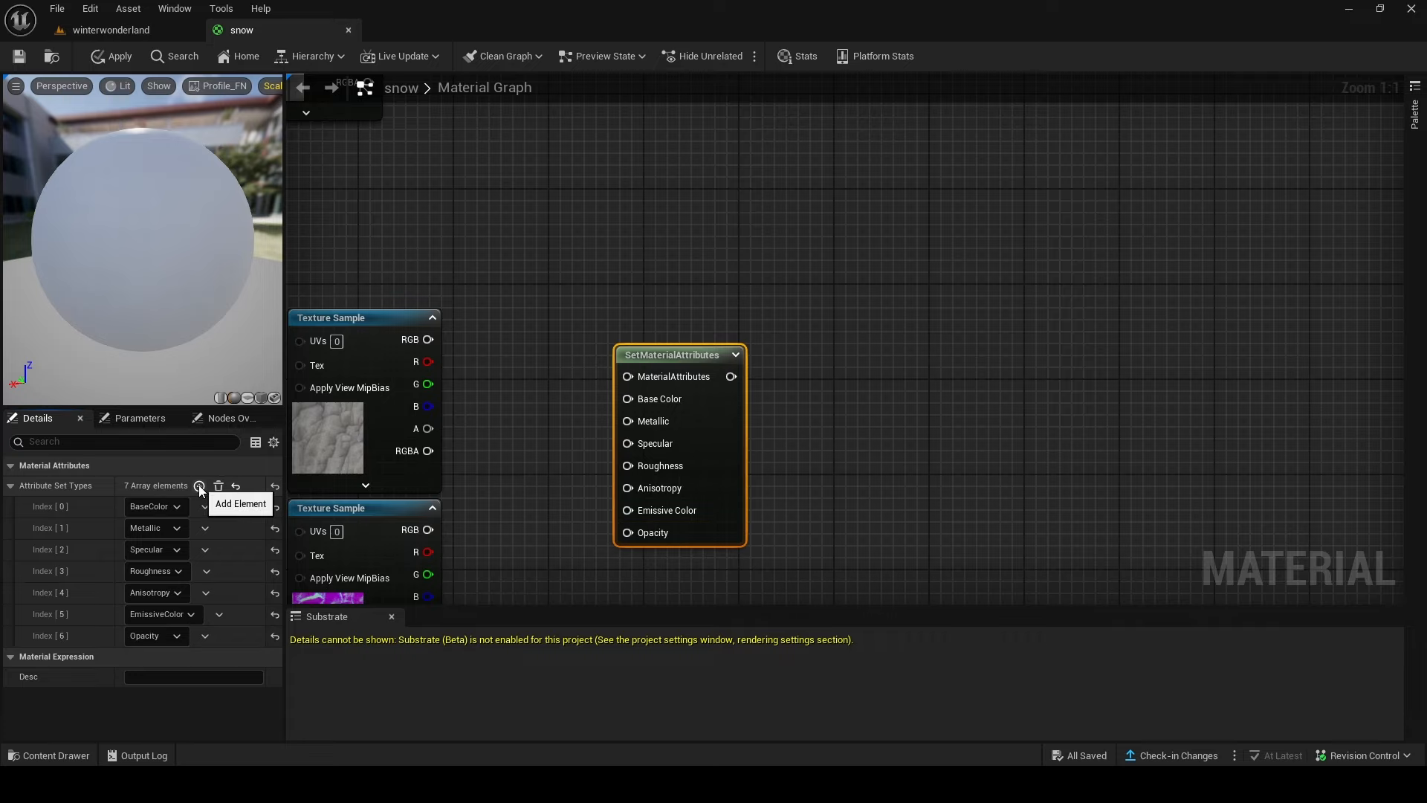
left_click(199, 485)
left_click(198, 485)
left_click(199, 486)
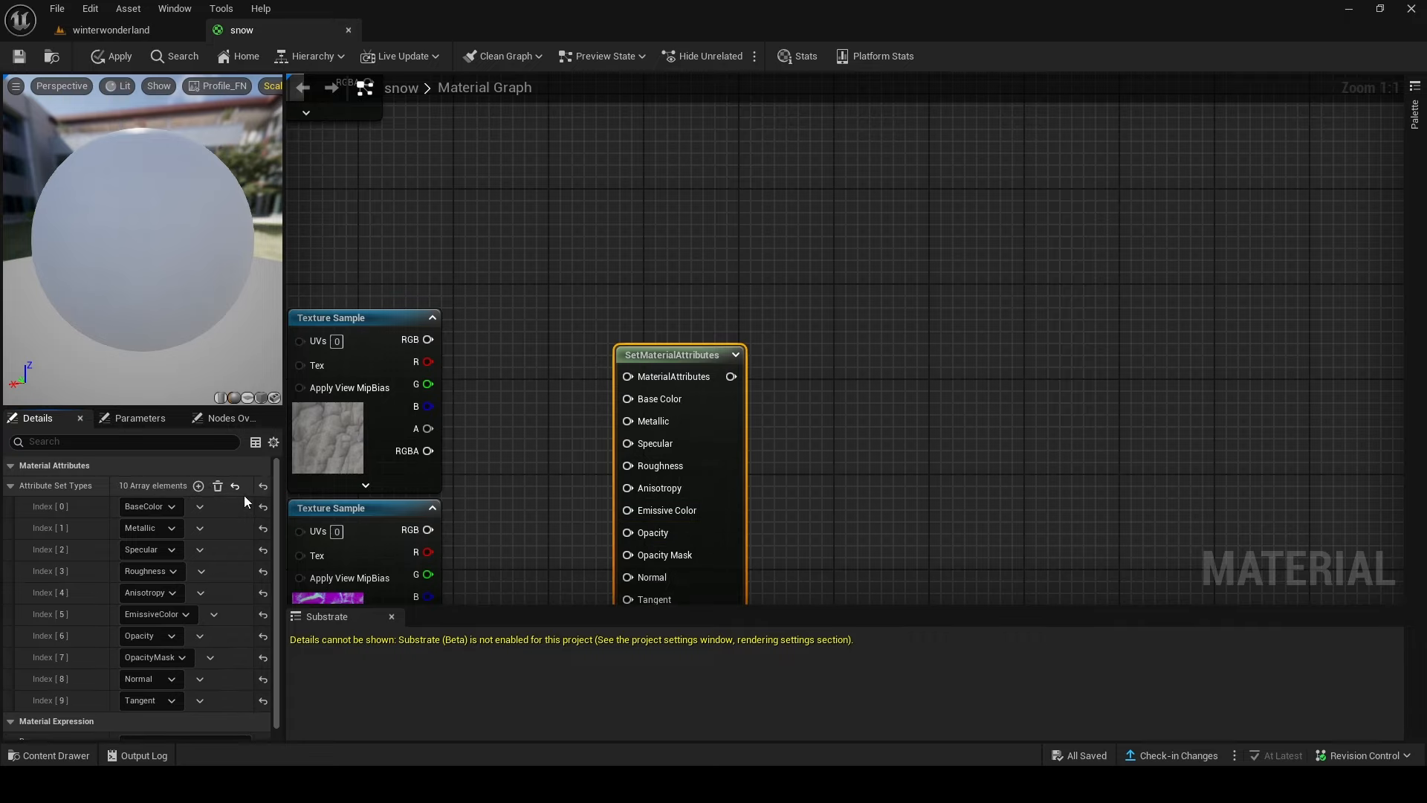
left_click(217, 485)
left_click(197, 486)
left_click(198, 486)
left_click(195, 486)
left_click(195, 486)
left_click(195, 486)
left_click(196, 486)
left_click(195, 486)
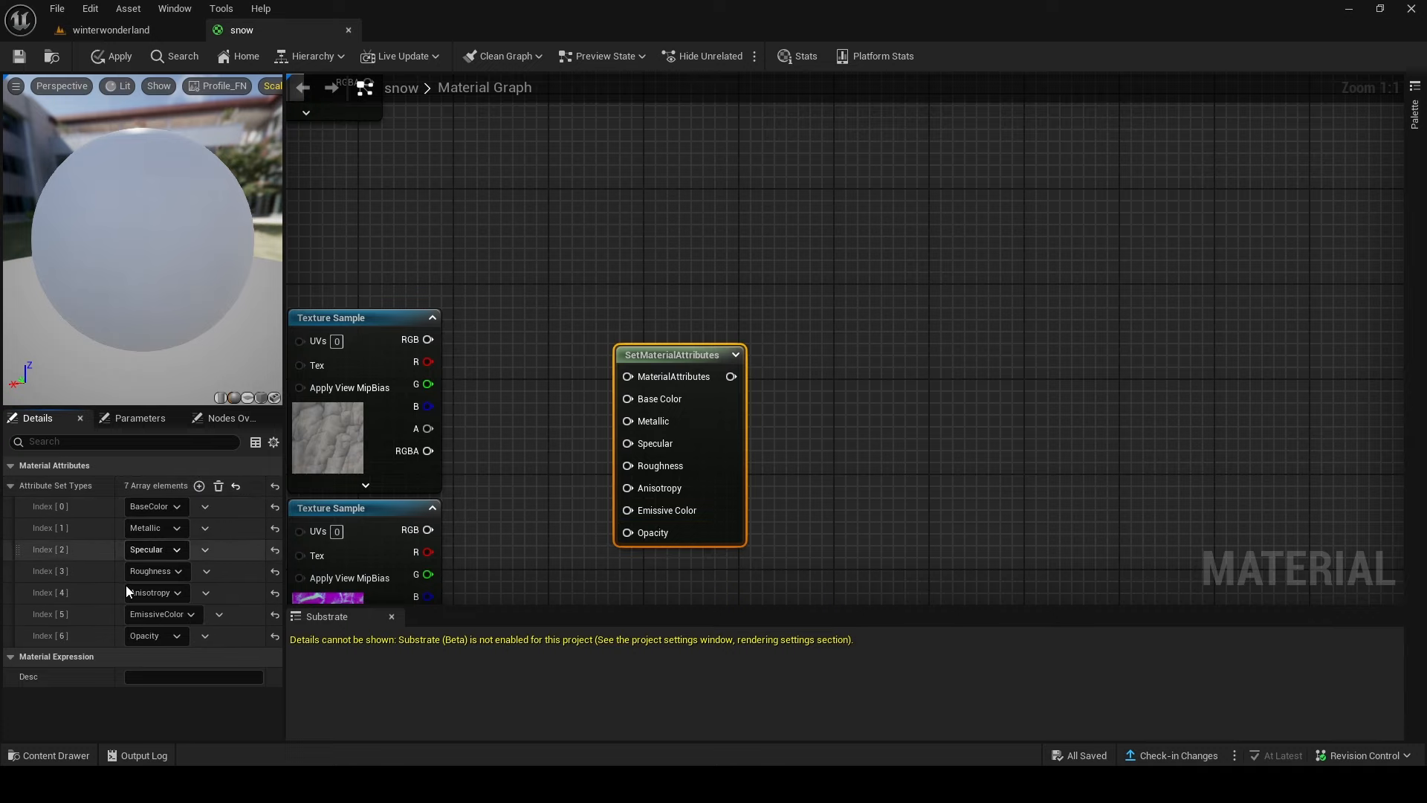
Step: Move the SetMaterialAttributes node up beside the snow texture samples
right_click_drag(434, 438, 487, 327)
scroll(487, 327, "down", 6)
right_click_drag(597, 447, 631, 548)
left_click_drag(586, 417, 601, 202)
right_click_drag(604, 223, 617, 314)
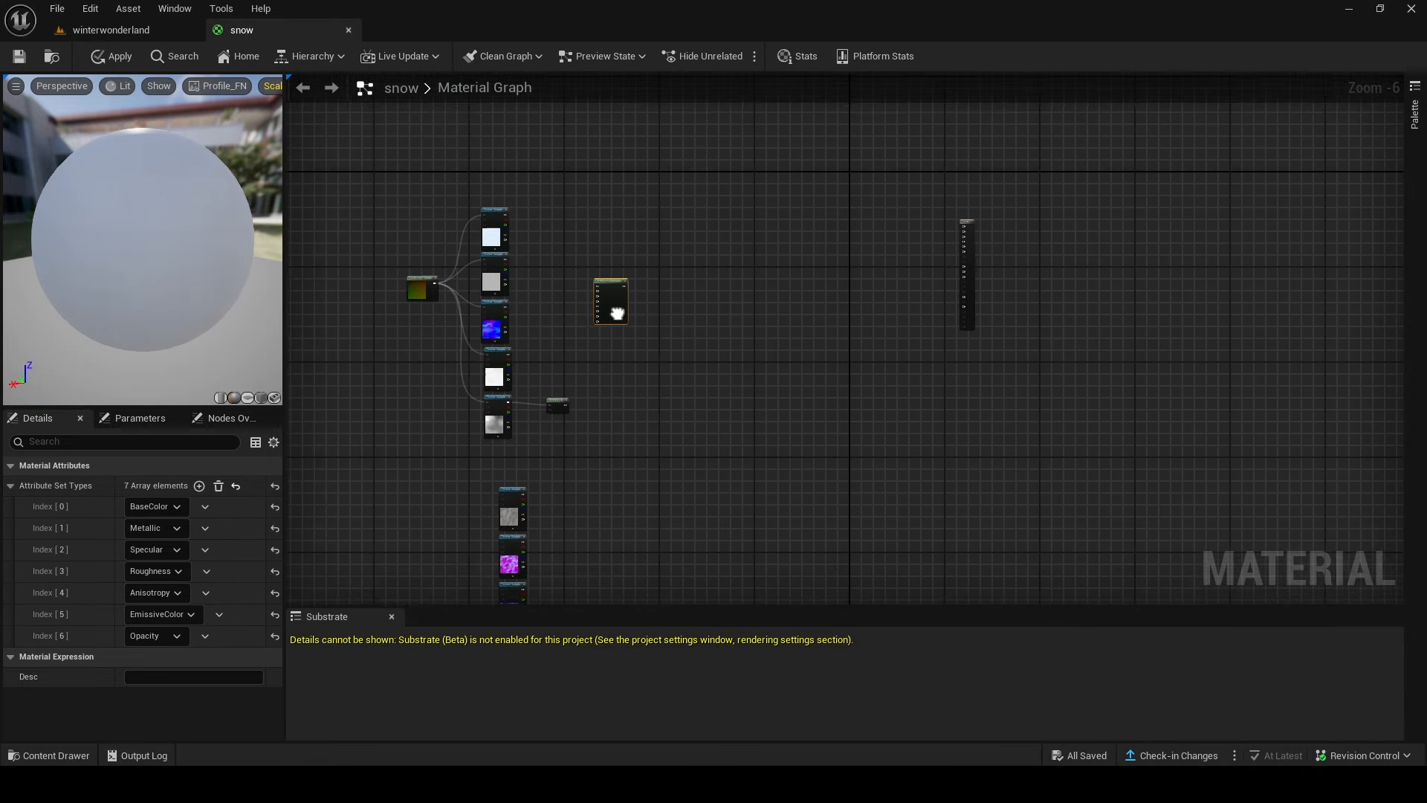
scroll(662, 330, "up", 3)
scroll(653, 349, "down", 2)
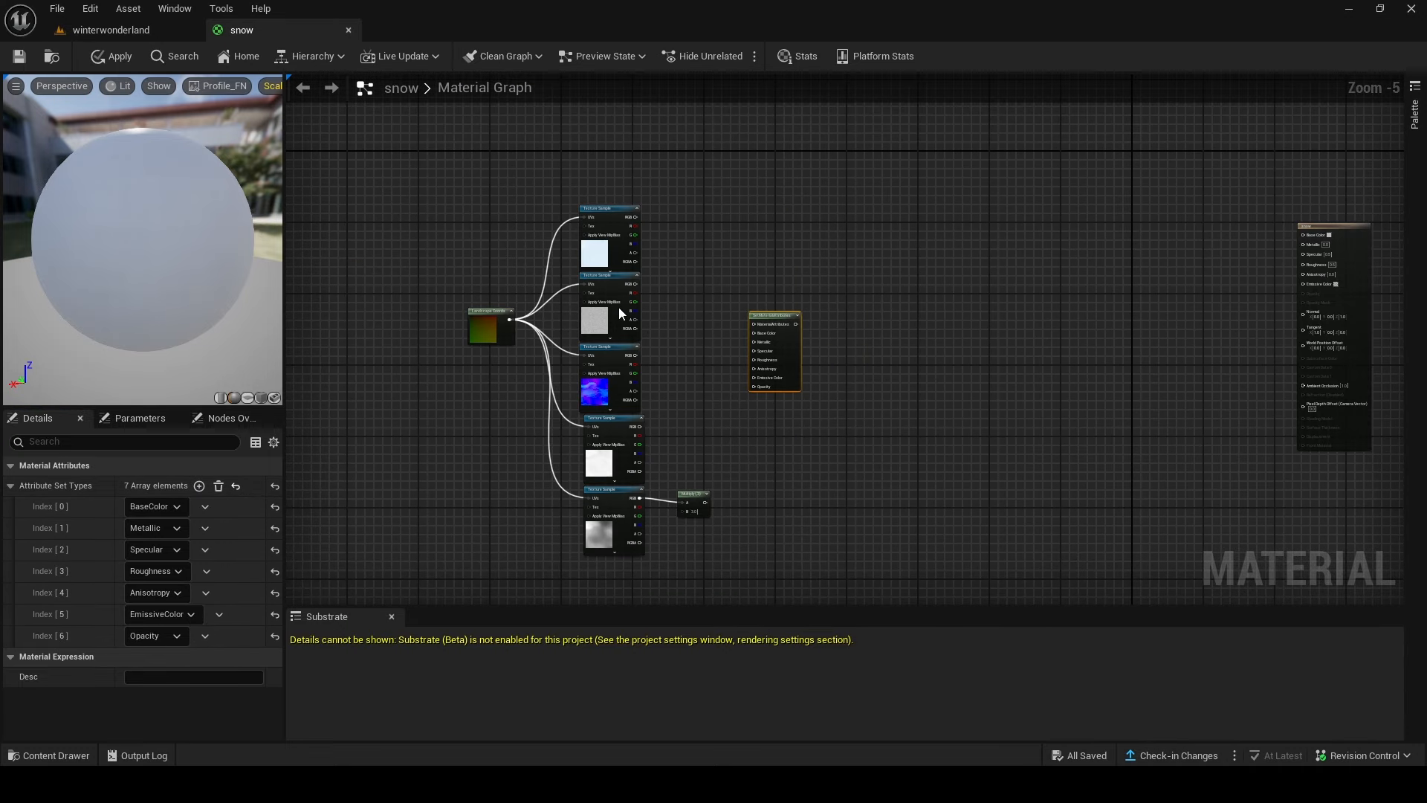
scroll(707, 338, "up", 2)
right_click_drag(673, 383, 525, 383)
scroll(577, 441, "up", 1)
scroll(525, 384, "up", 1)
Step: Clear the SetMaterialAttributes node's attribute set types and add five new entries
left_click(218, 486)
left_click(195, 486)
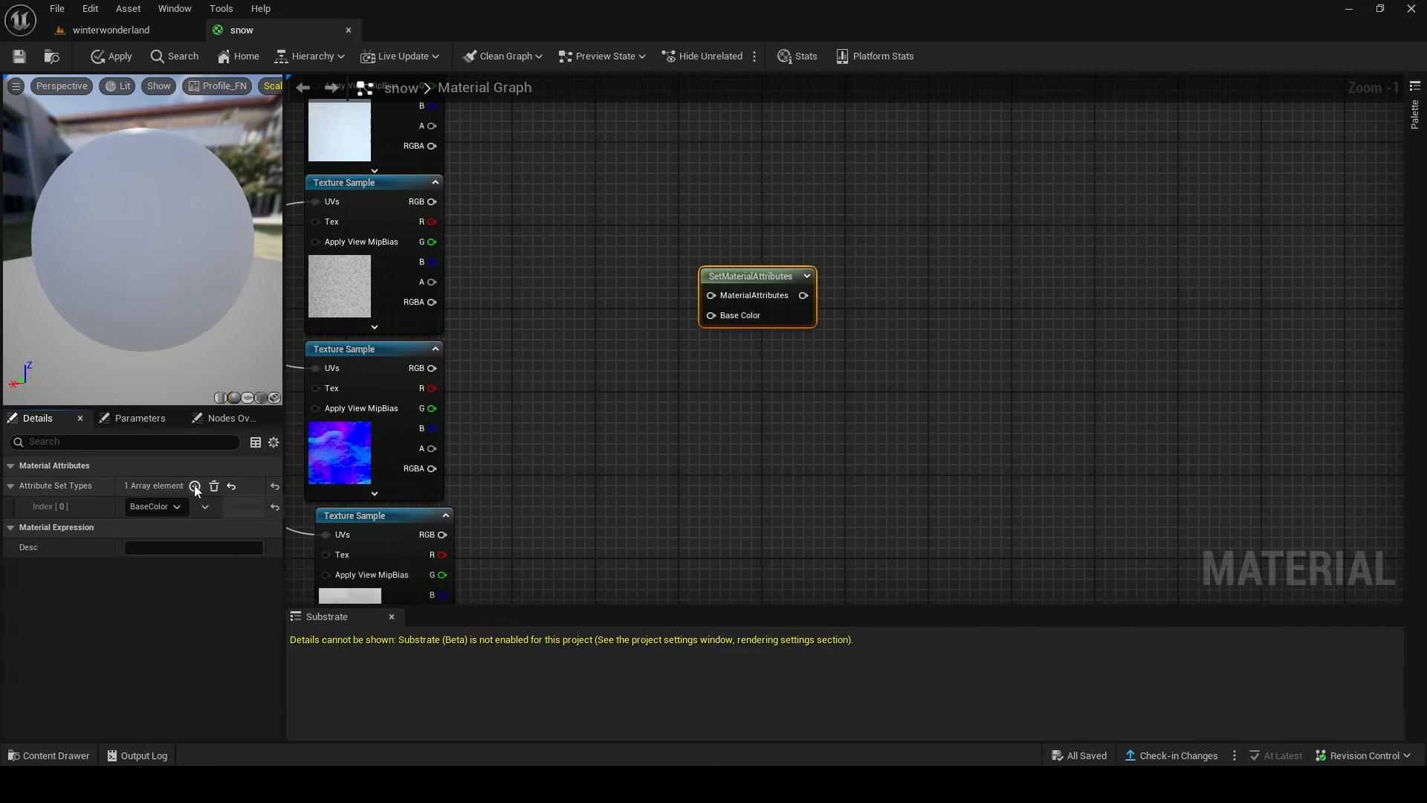
left_click(194, 486)
left_click(195, 486)
left_click(195, 486)
left_click(194, 485)
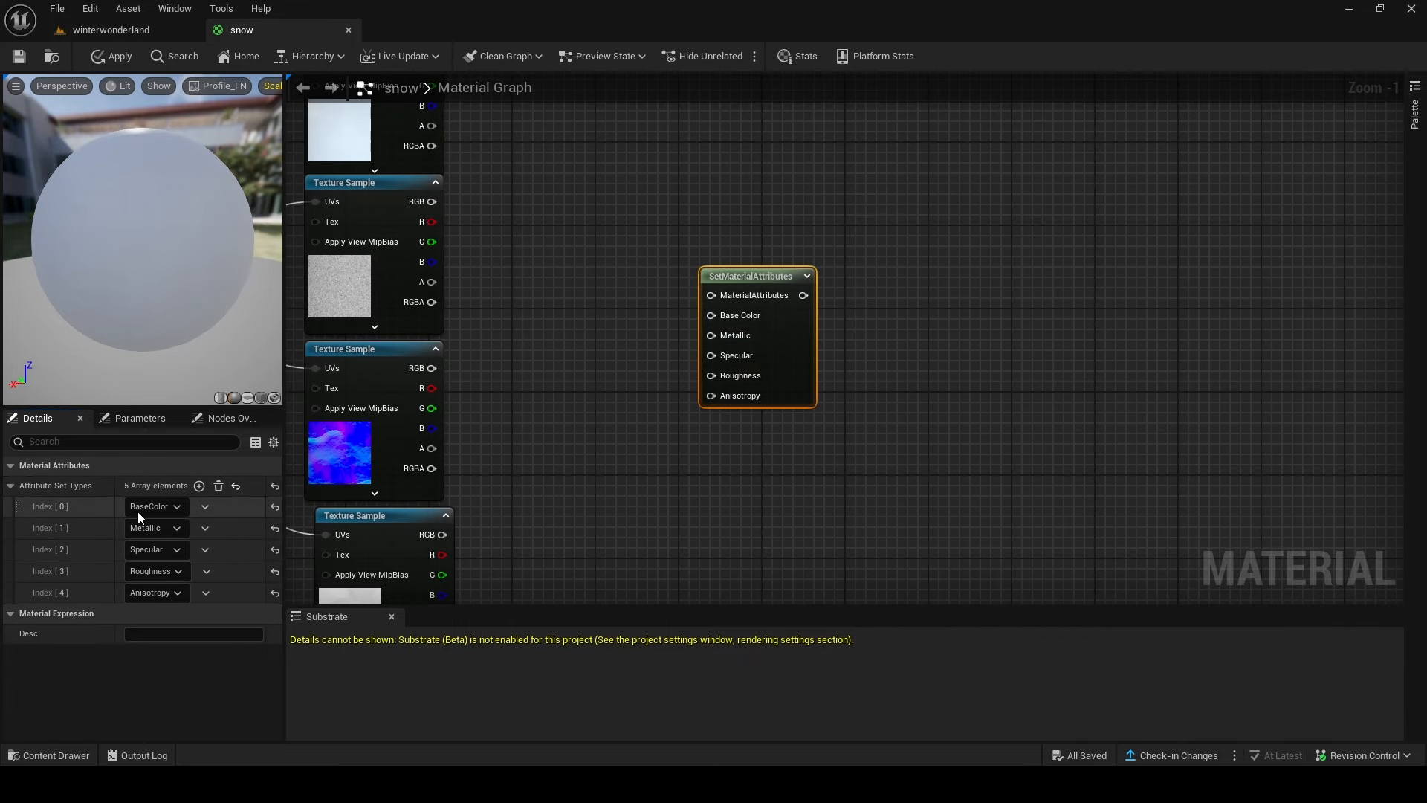
Step: Set the snow node's last four attribute entries to Roughness, Normal, AmbientOcclusion and WorldPositionOffset, keeping BaseColor first
left_click(154, 592)
left_click(150, 186)
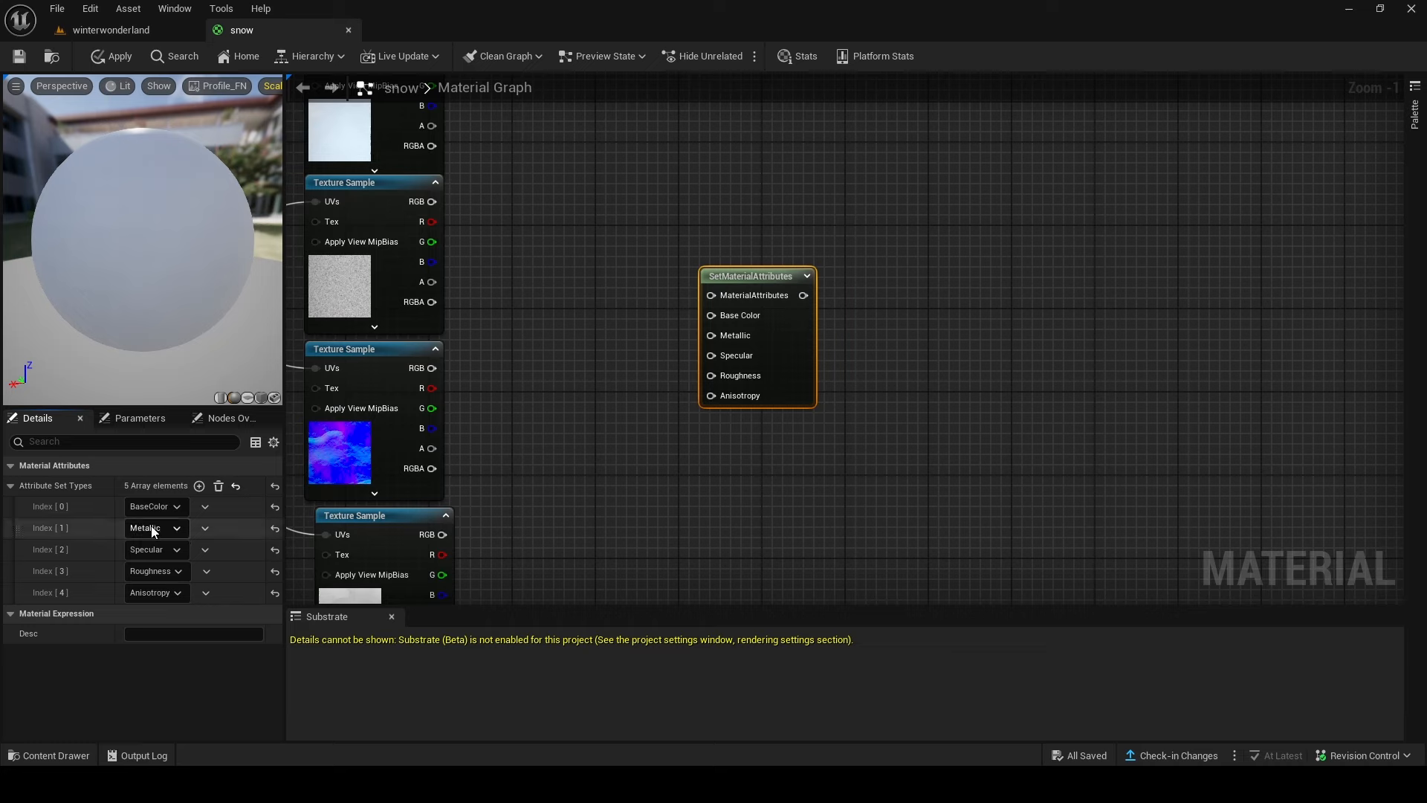
left_click(155, 506)
left_click(144, 248)
left_click(145, 549)
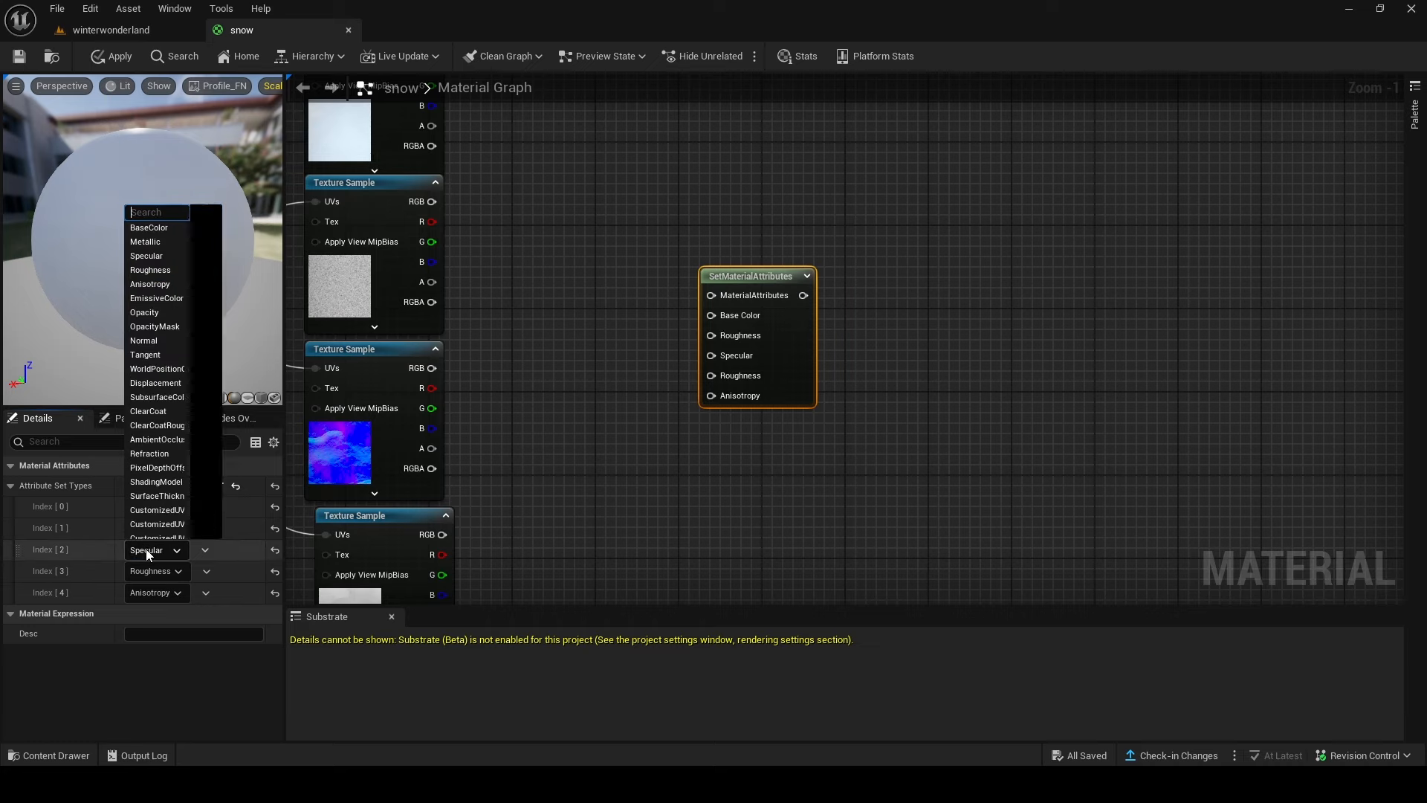
left_click(144, 341)
left_click(152, 571)
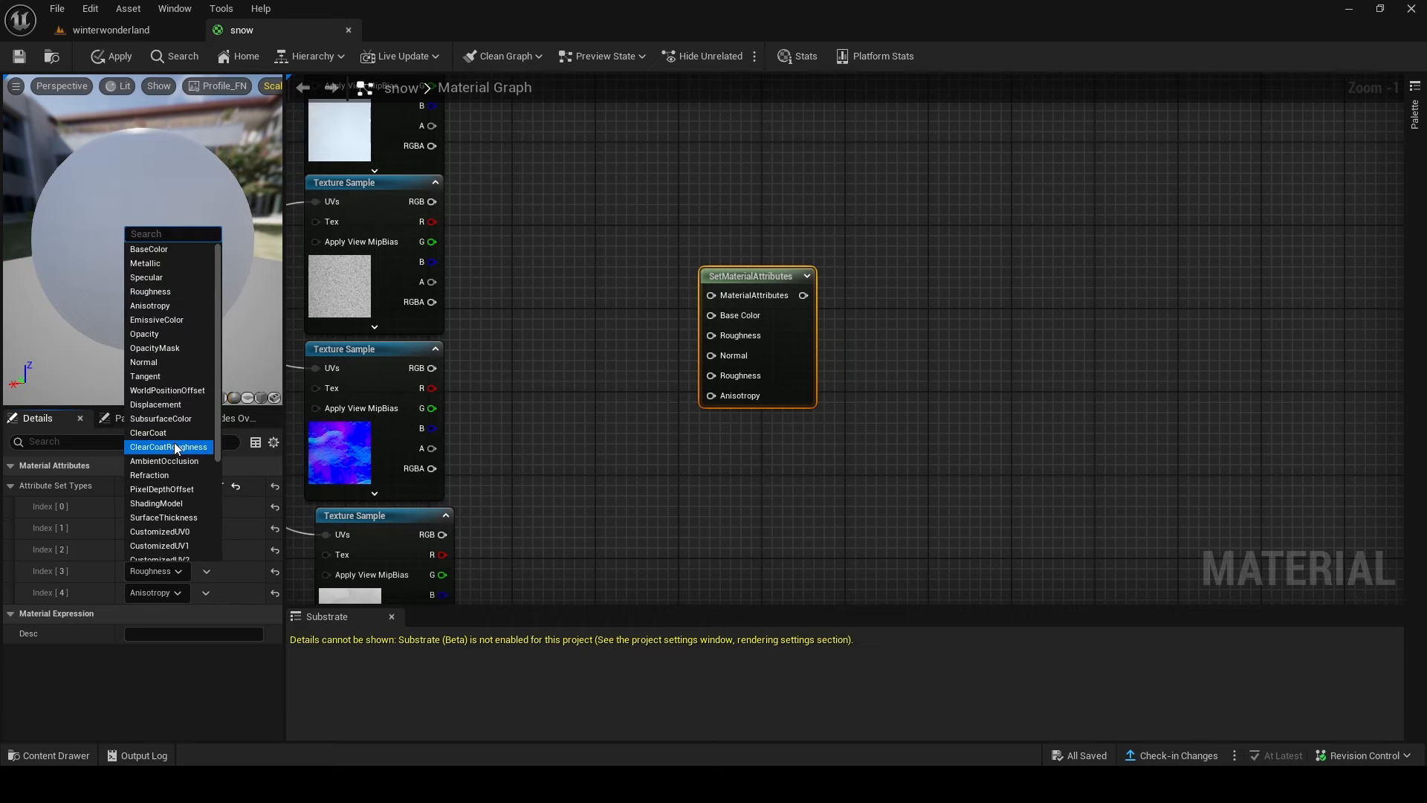
left_click(163, 461)
left_click(170, 592)
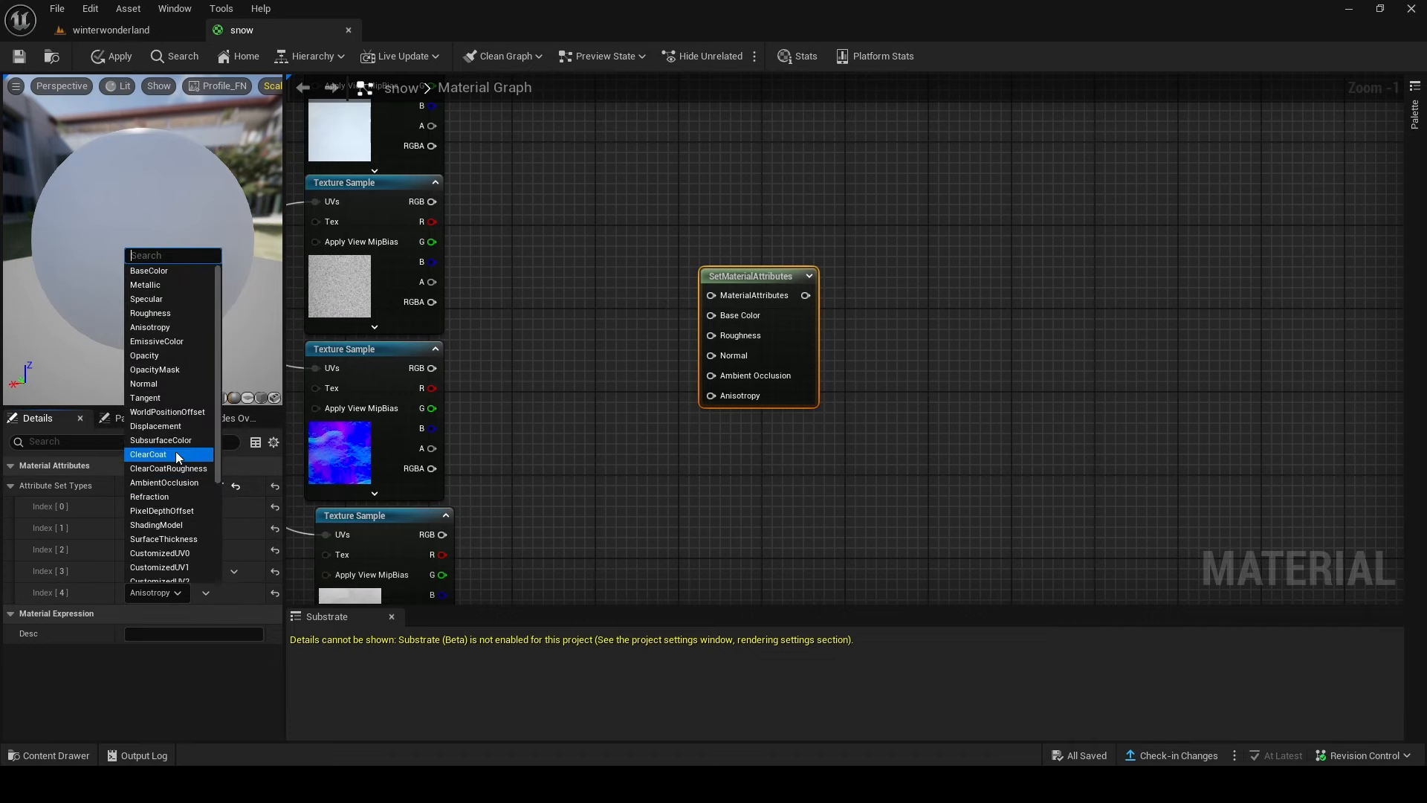
left_click(173, 415)
scroll(582, 312, "down", 2)
left_click(554, 450)
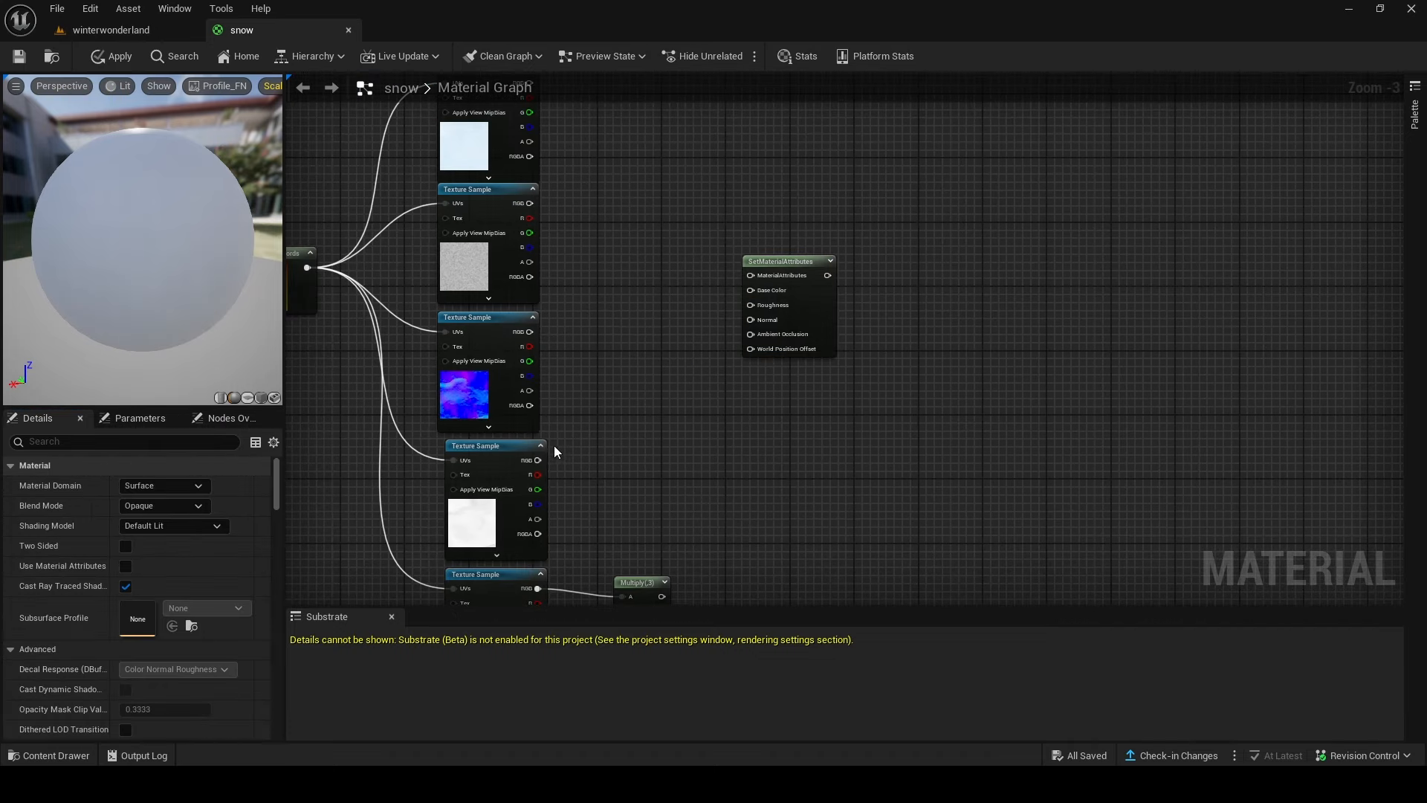
Step: Connect the snow textures to Base Color, Roughness, Normal and Ambient Occlusion, and the Multiply output to World Position Offset
scroll(627, 340, "down", 1)
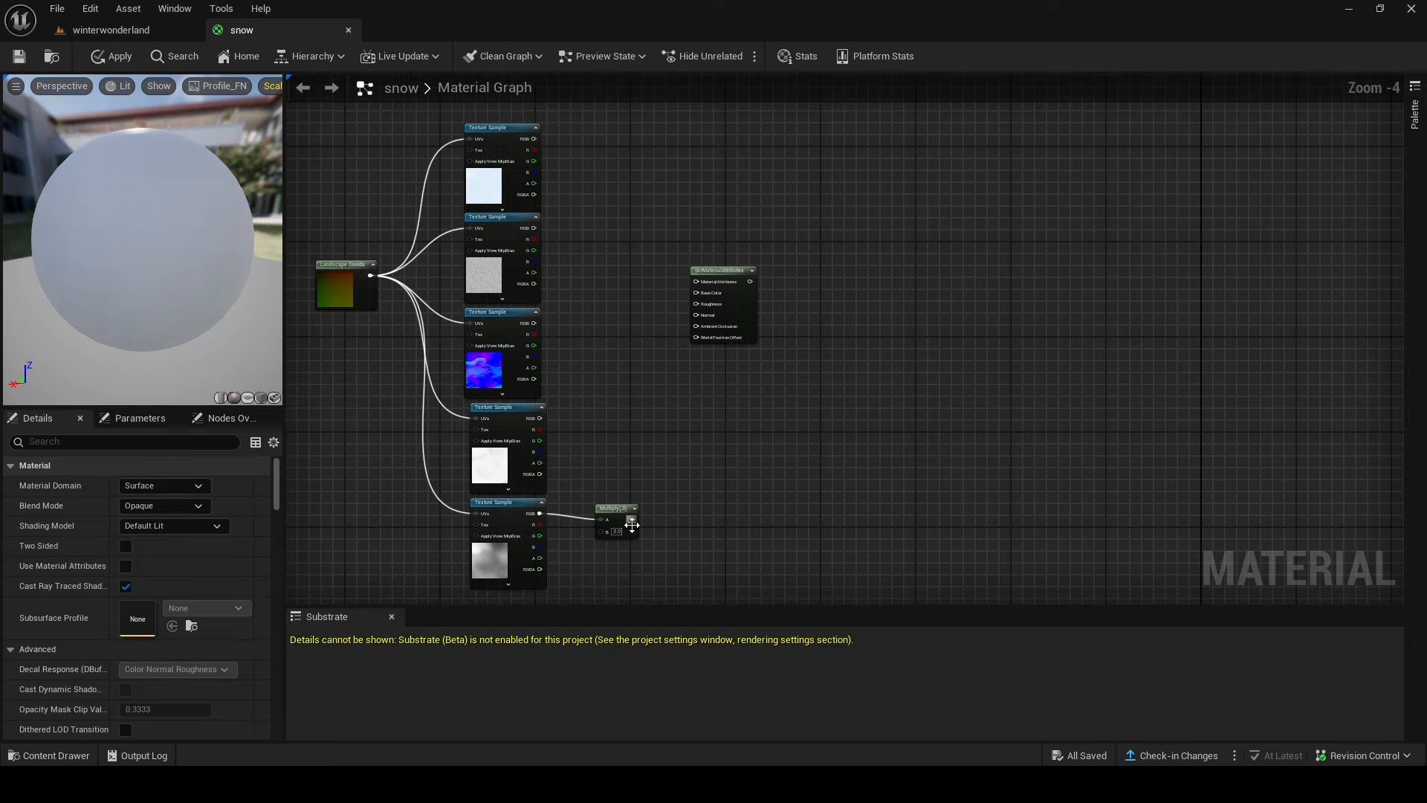
left_click_drag(632, 519, 703, 338)
scroll(595, 350, "up", 2)
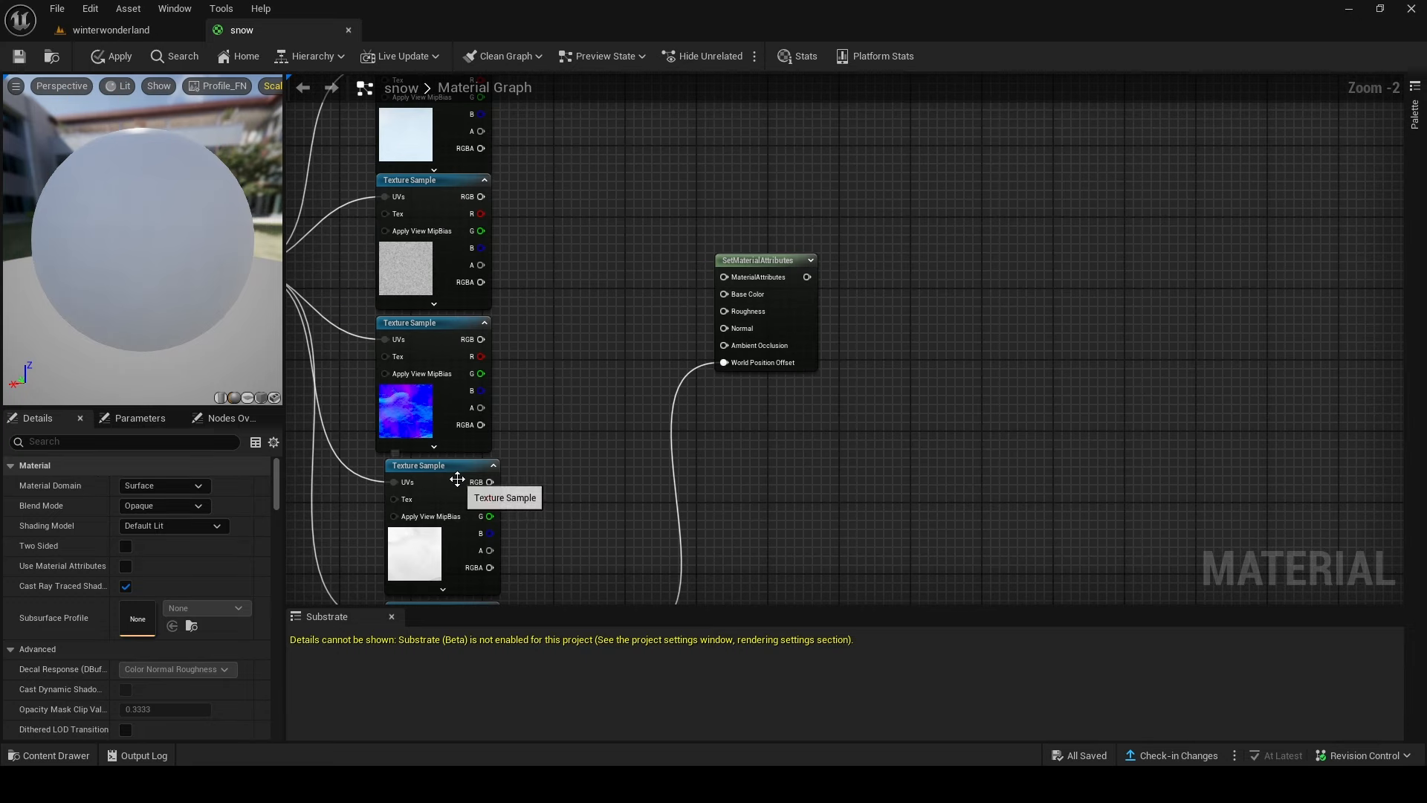
left_click_drag(490, 482, 725, 345)
left_click_drag(481, 338, 732, 330)
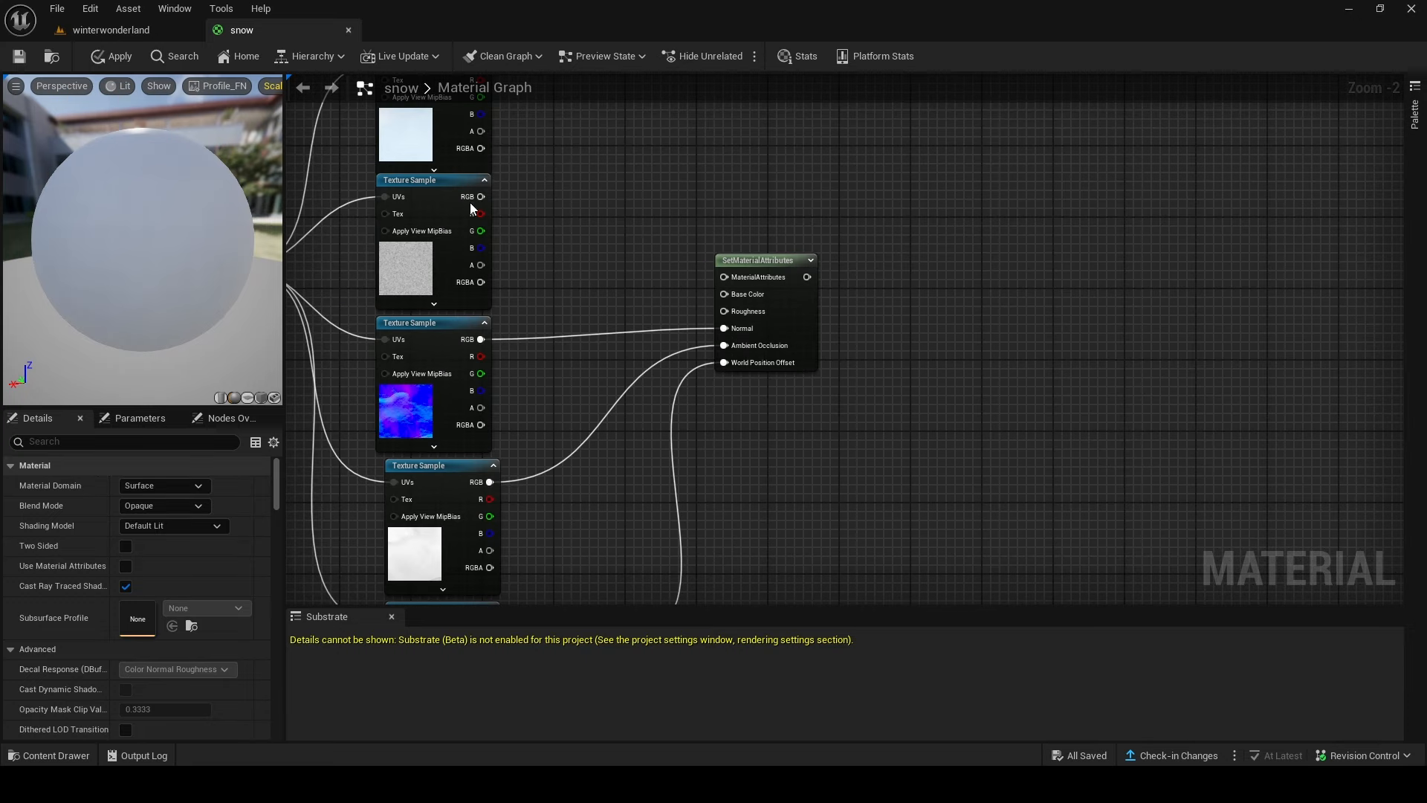
left_click_drag(480, 196, 746, 309)
right_click_drag(490, 134, 461, 303)
left_click_drag(450, 232, 701, 464)
scroll(651, 257, "down", 2)
right_click_drag(582, 343, 746, 187)
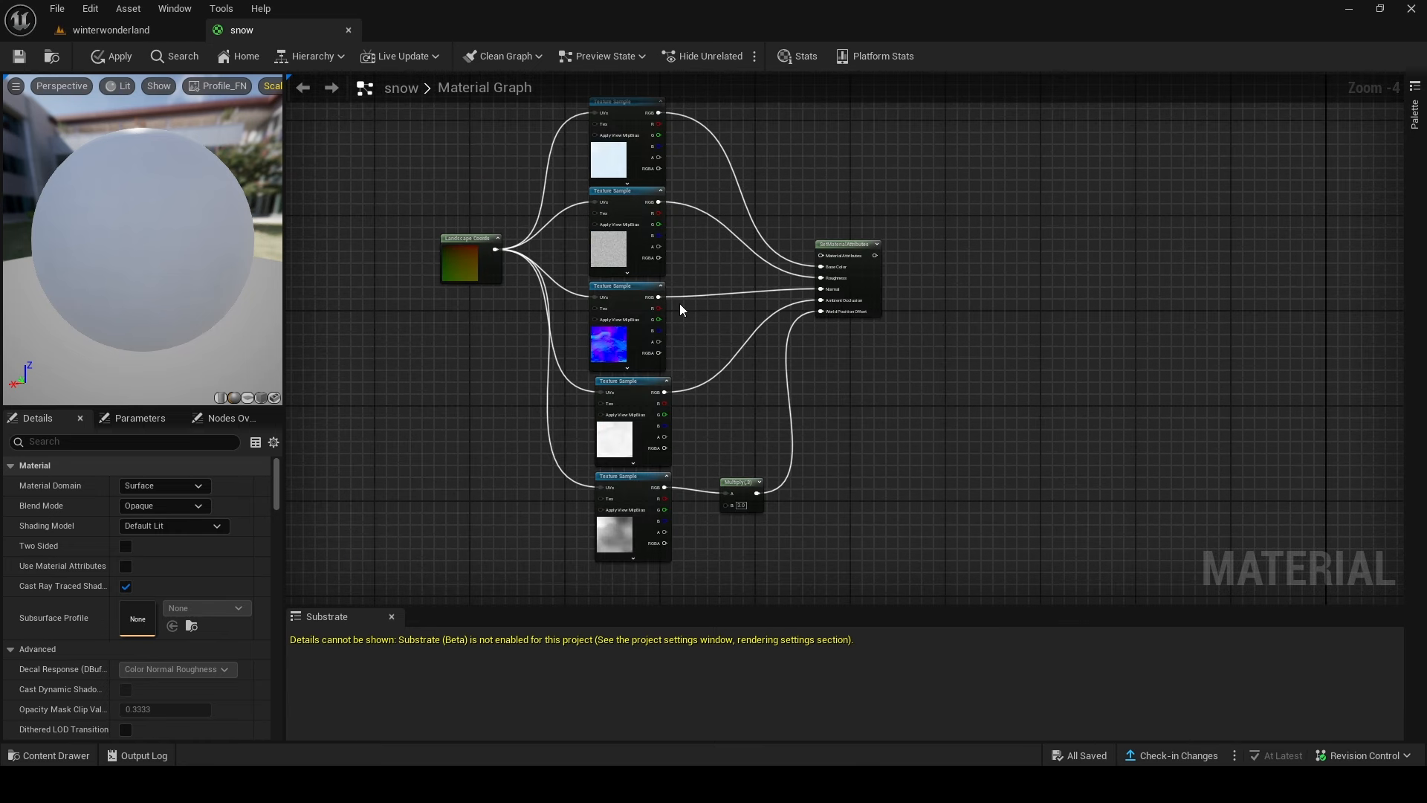
Step: Duplicate the snow SetMaterialAttributes node and place the copy beside the three rock texture samples
left_click(871, 293)
key("ctrl+c")
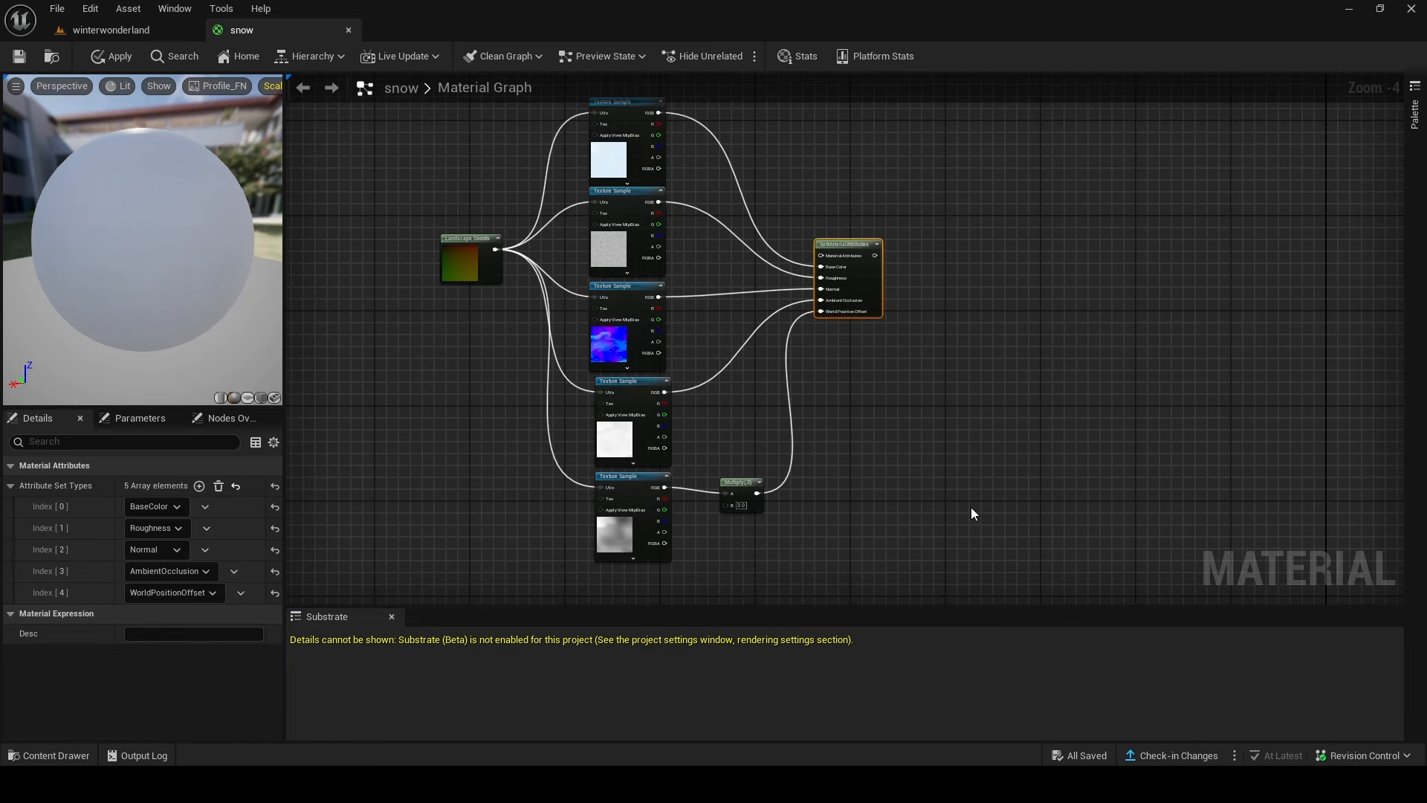
right_click_drag(971, 507, 975, 371)
key("ctrl+v")
left_click_drag(978, 363, 901, 595)
left_click(1006, 320)
right_click_drag(864, 408, 904, 218)
scroll(937, 379, "up", 1)
left_click_drag(968, 359, 879, 420)
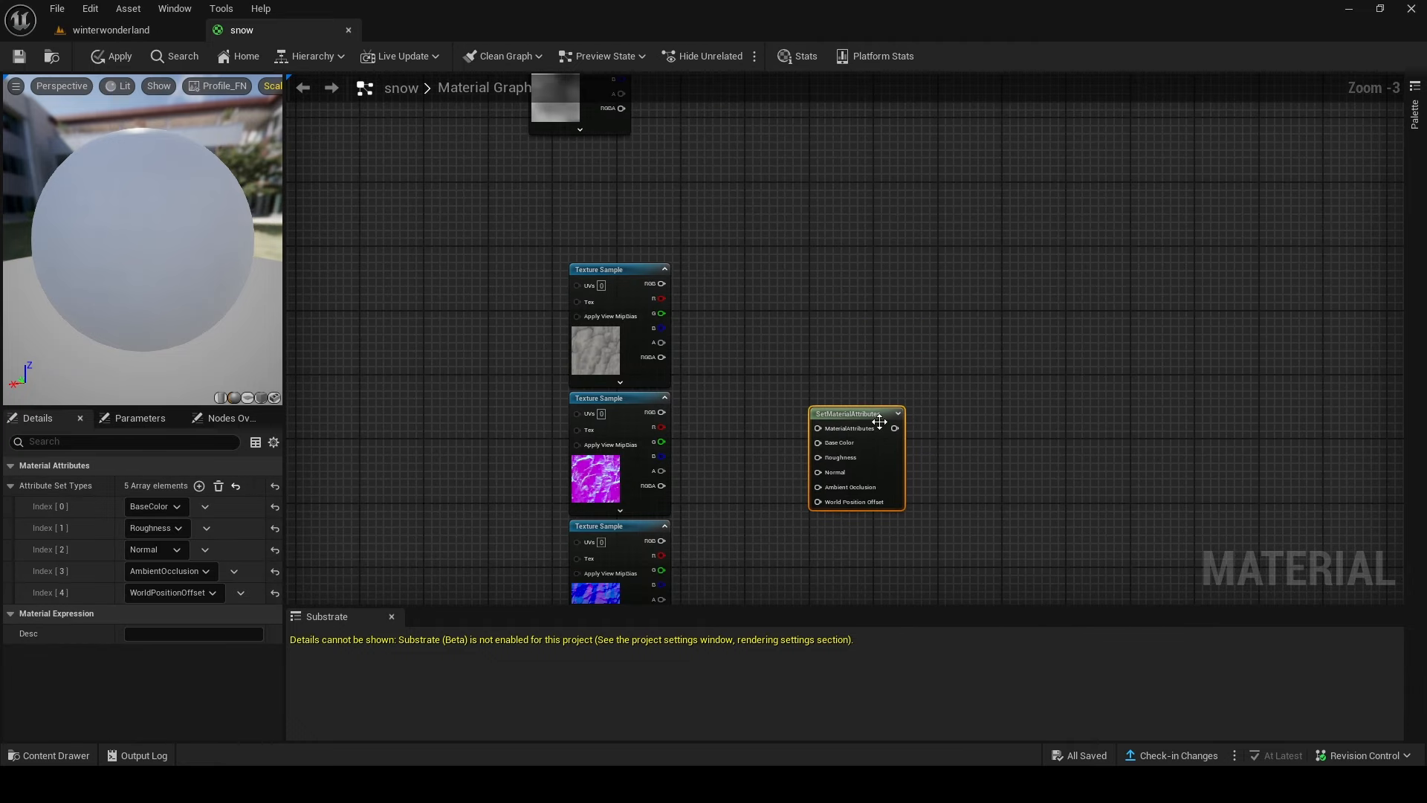
scroll(877, 416, "up", 1)
right_click_drag(872, 391, 921, 281)
Step: Rebuild the copied node's attribute list as BaseColor, Metallic, Specular, Roughness and Normal
left_click(216, 487)
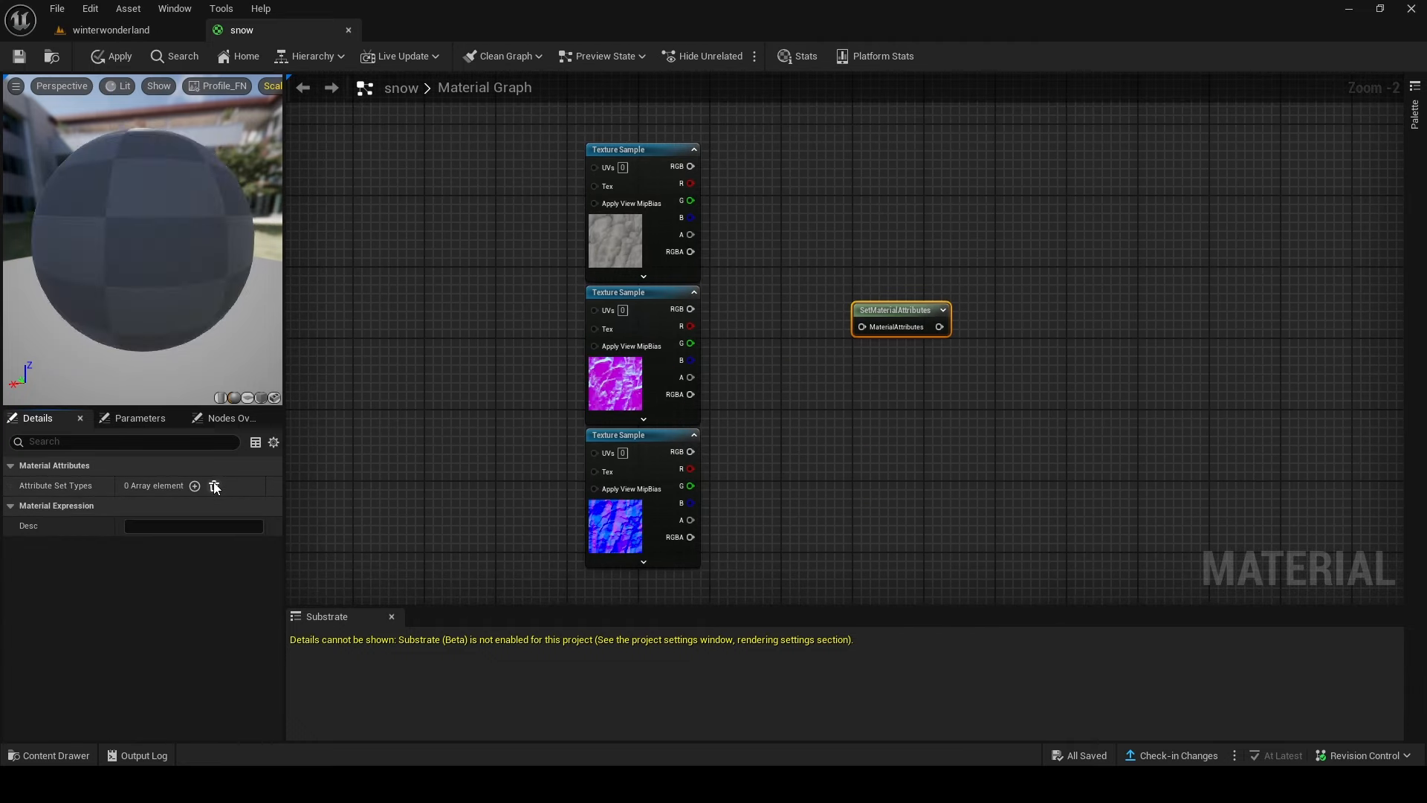
left_click(198, 487)
left_click(198, 487)
left_click(197, 486)
left_click(198, 487)
left_click(198, 486)
left_click(197, 487)
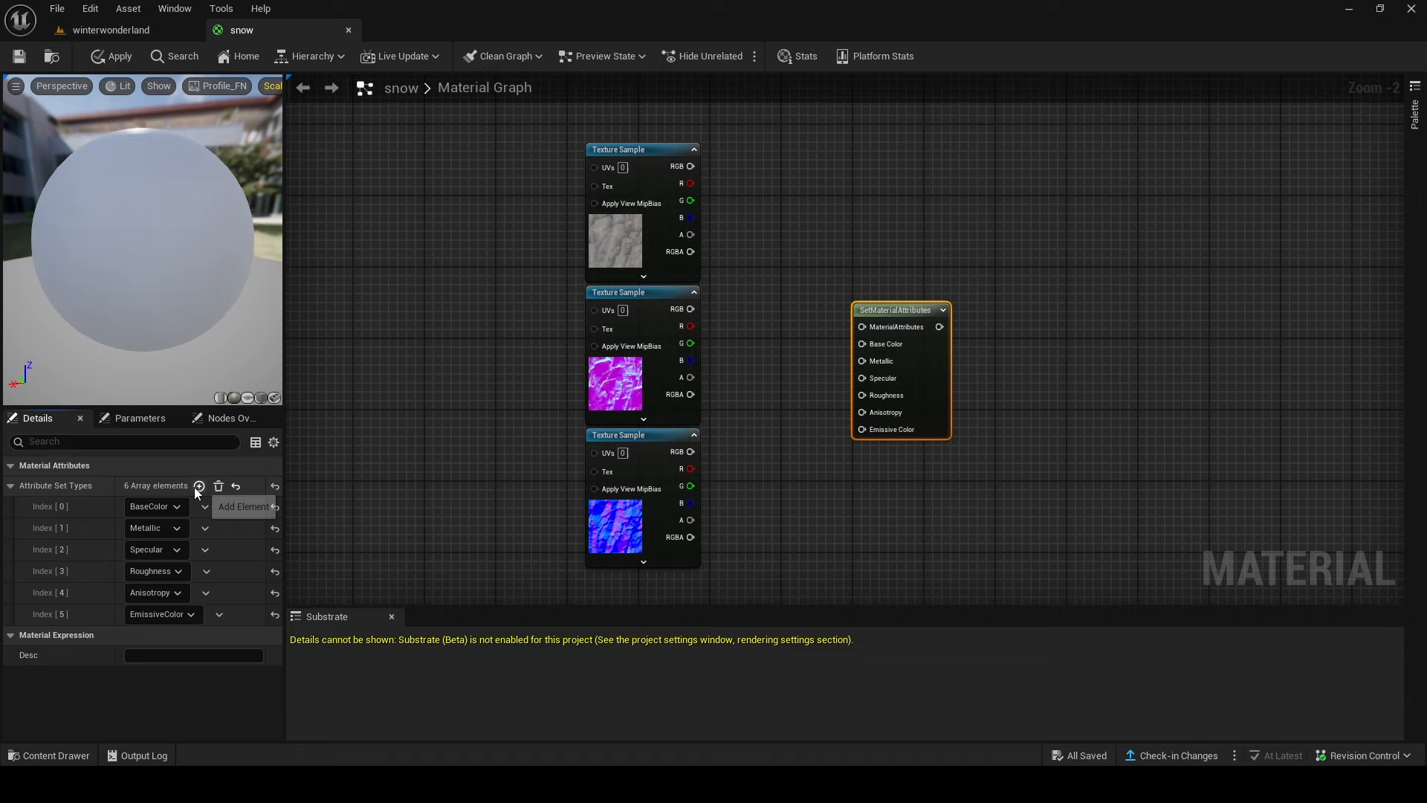
left_click(218, 614)
left_click(236, 657)
left_click(153, 592)
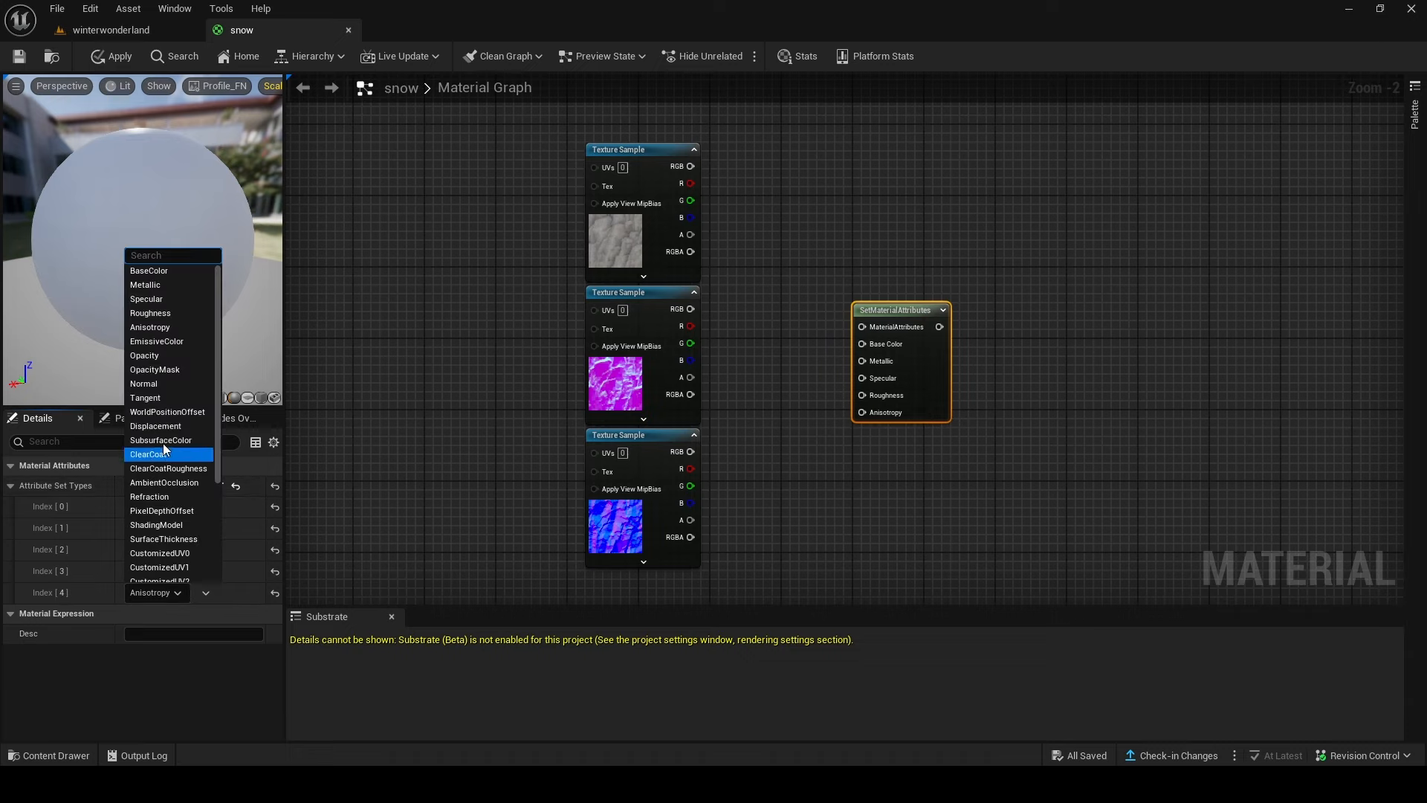
left_click(144, 383)
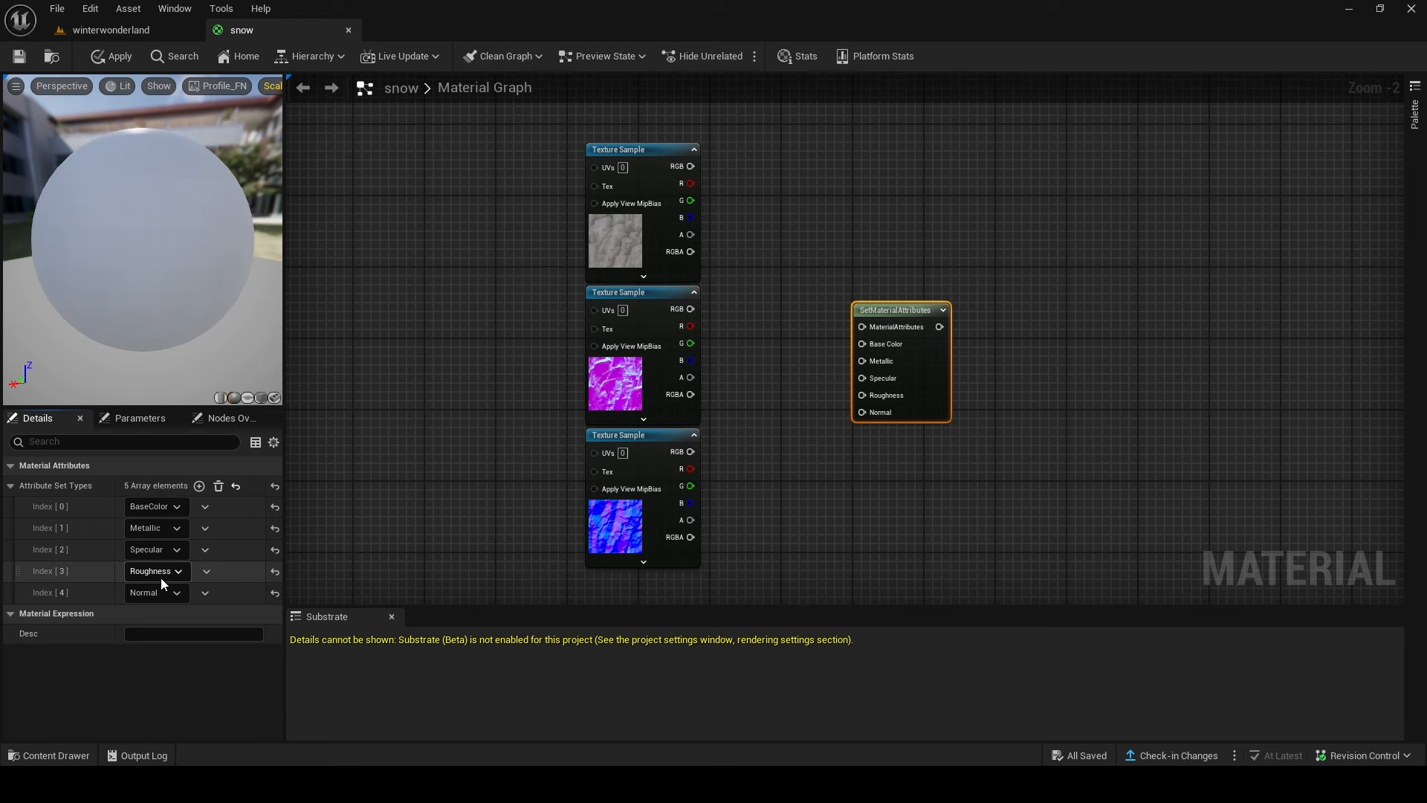
Step: Connect the rock D texture's RGB output to Base Color and move the rock attributes node closer to the samples
scroll(755, 354, "up", 2)
right_click_drag(755, 354, 690, 387)
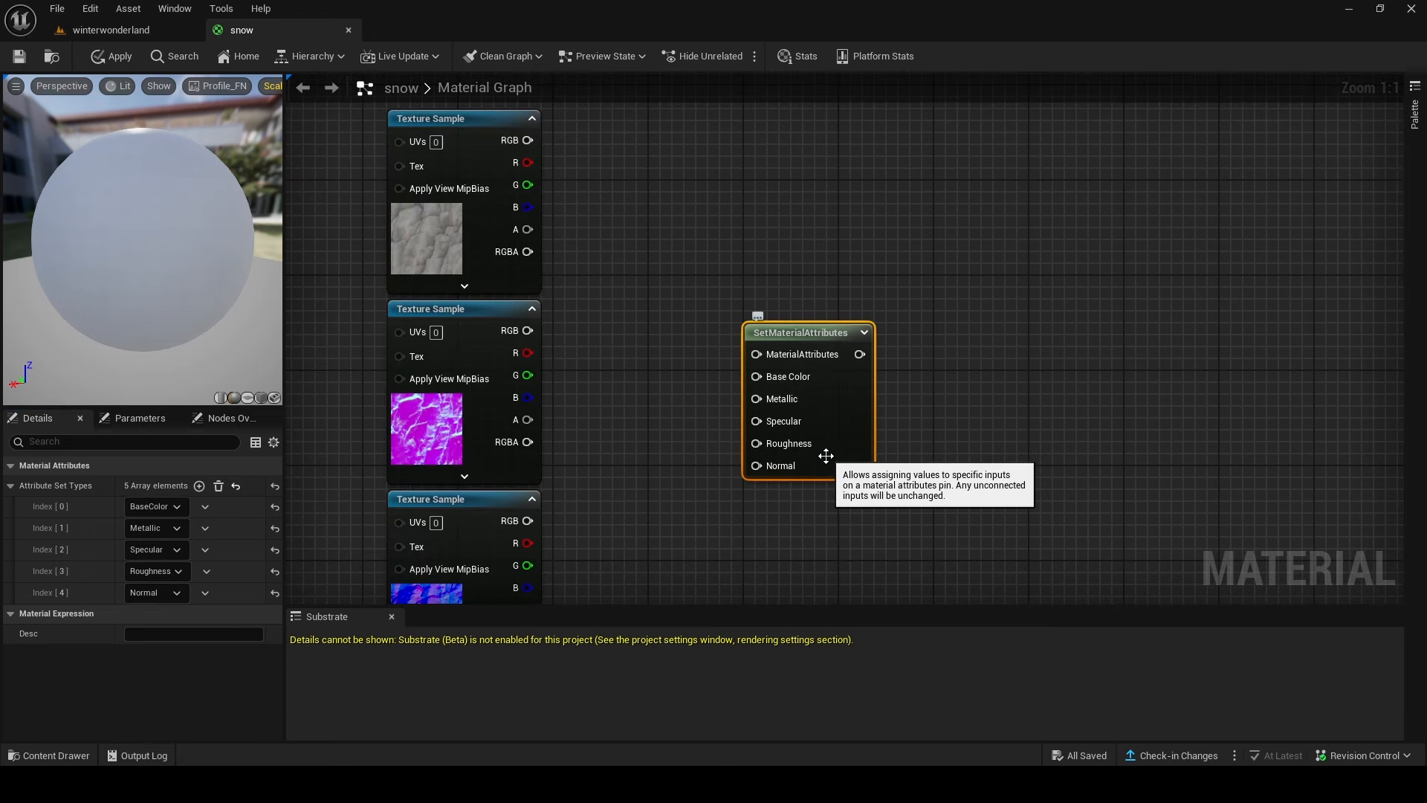
right_click_drag(654, 423, 688, 314)
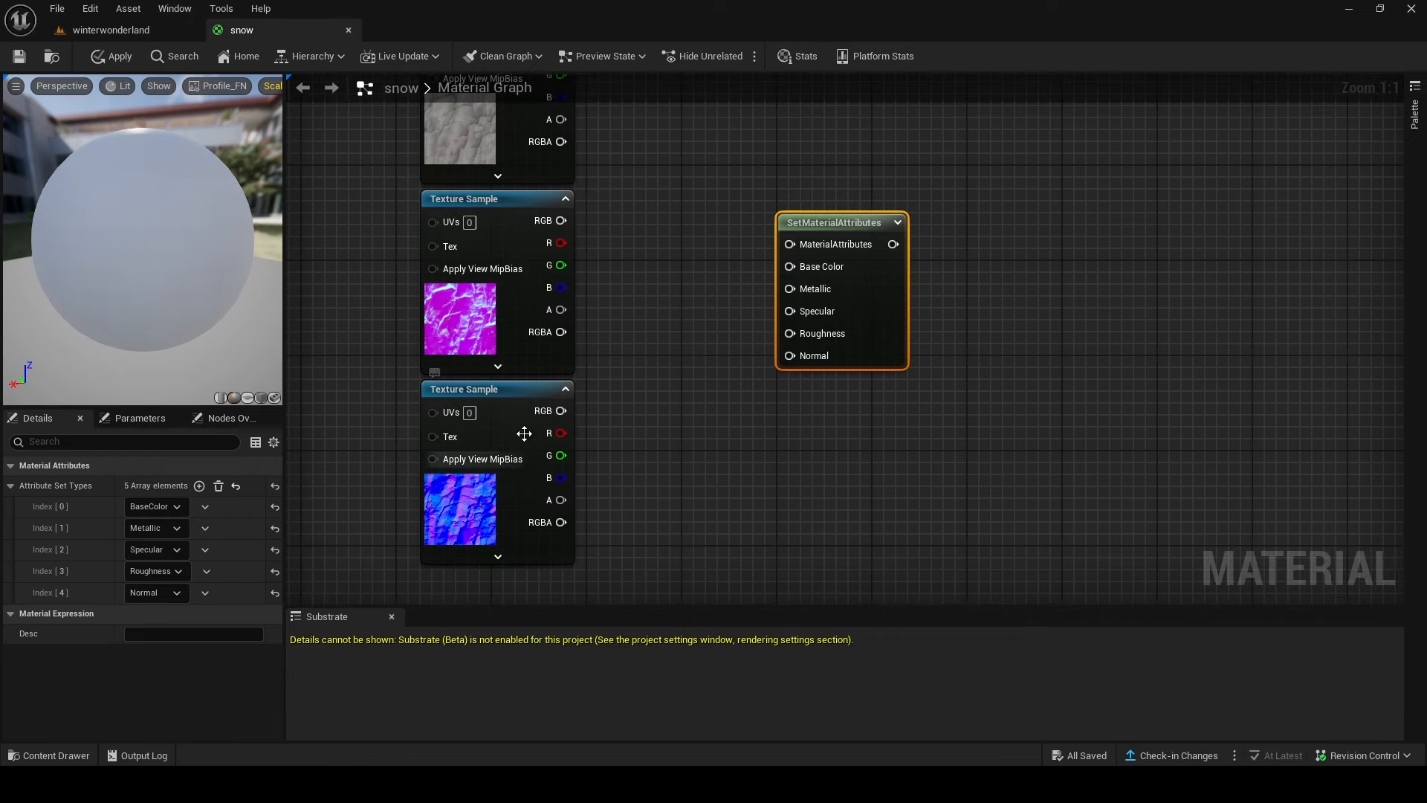
right_click_drag(525, 433, 507, 521)
left_click_drag(535, 122, 783, 358)
left_click(712, 405)
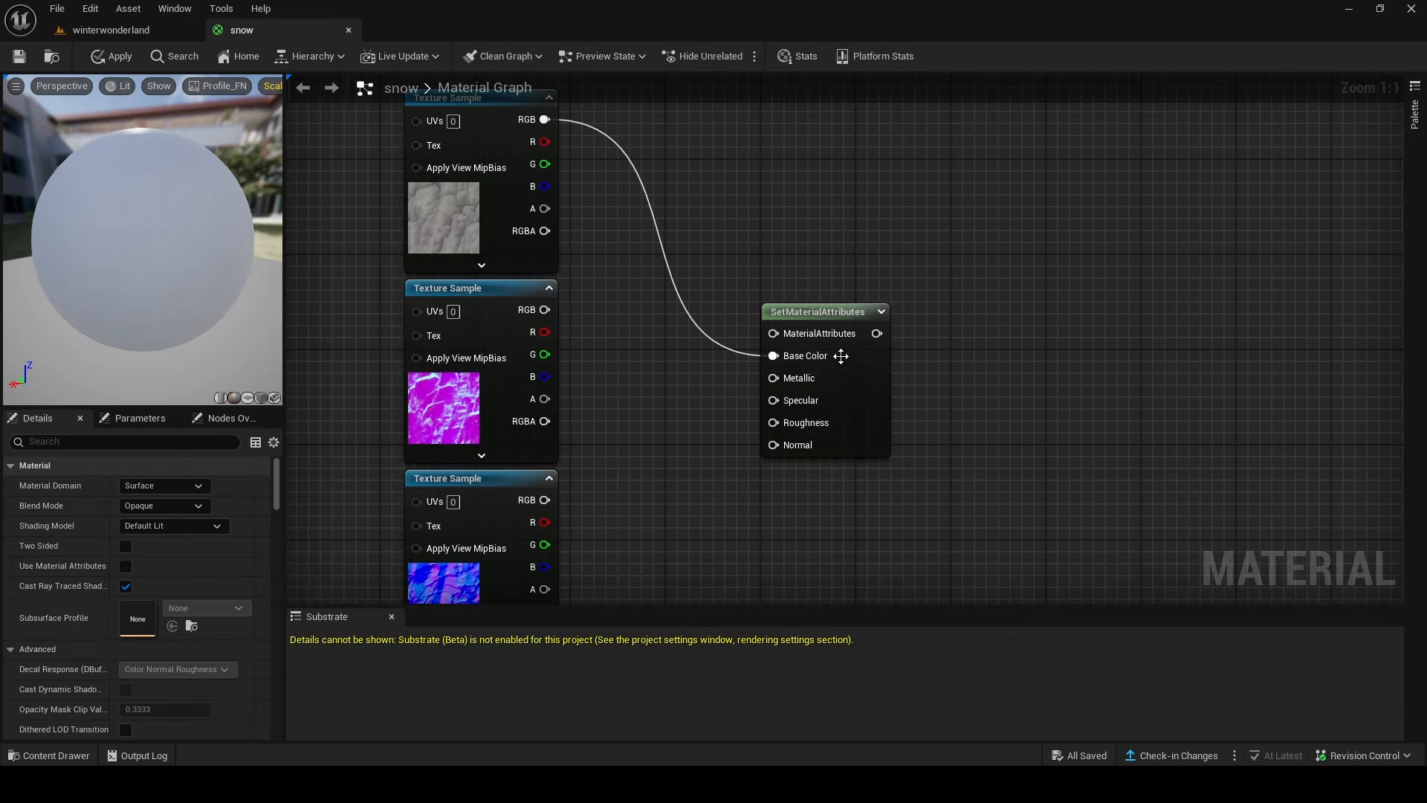
left_click_drag(855, 407, 784, 347)
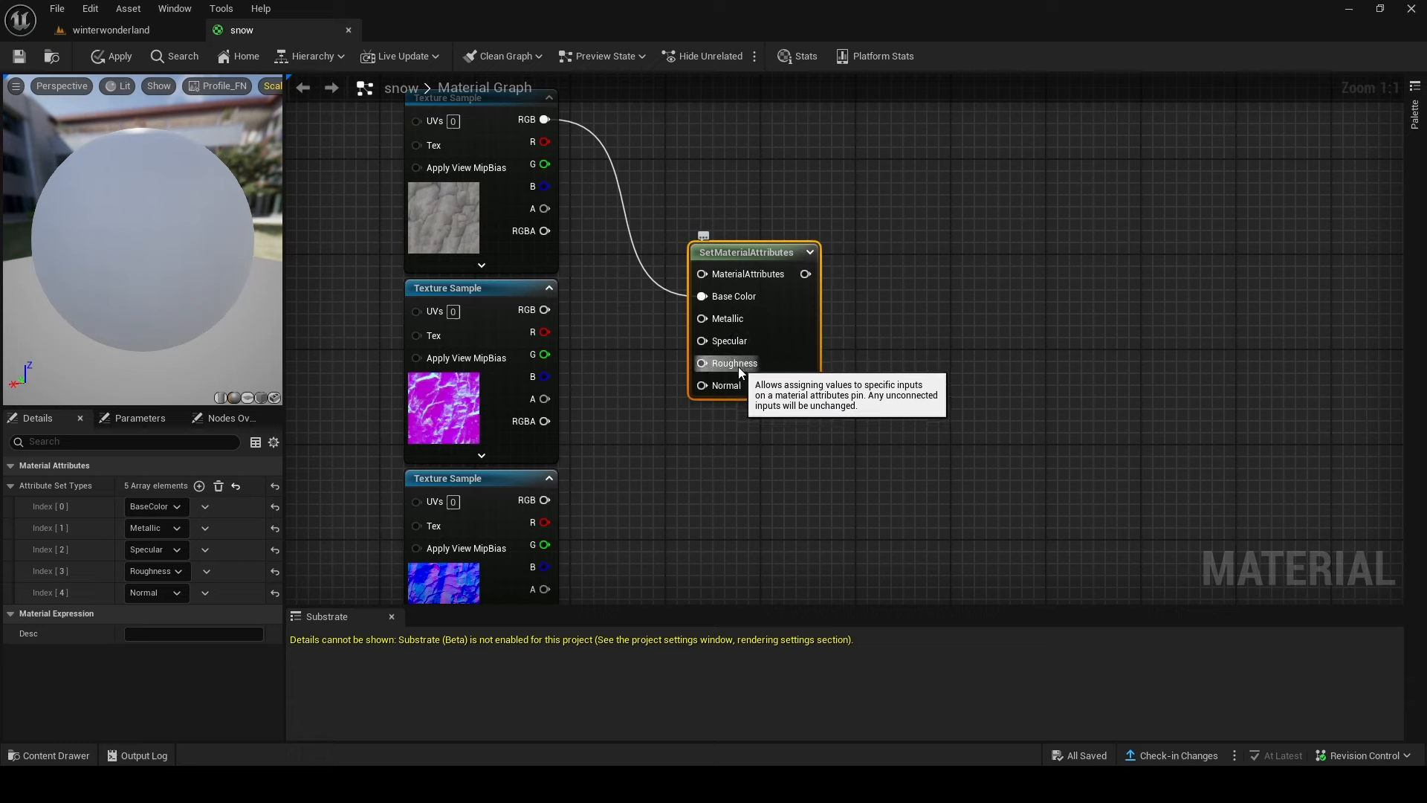
Step: Connect the rock S mask's G channel to Metallic, R to Specular and B to Roughness
left_click_drag(547, 354, 711, 329)
left_click_drag(550, 334, 547, 333)
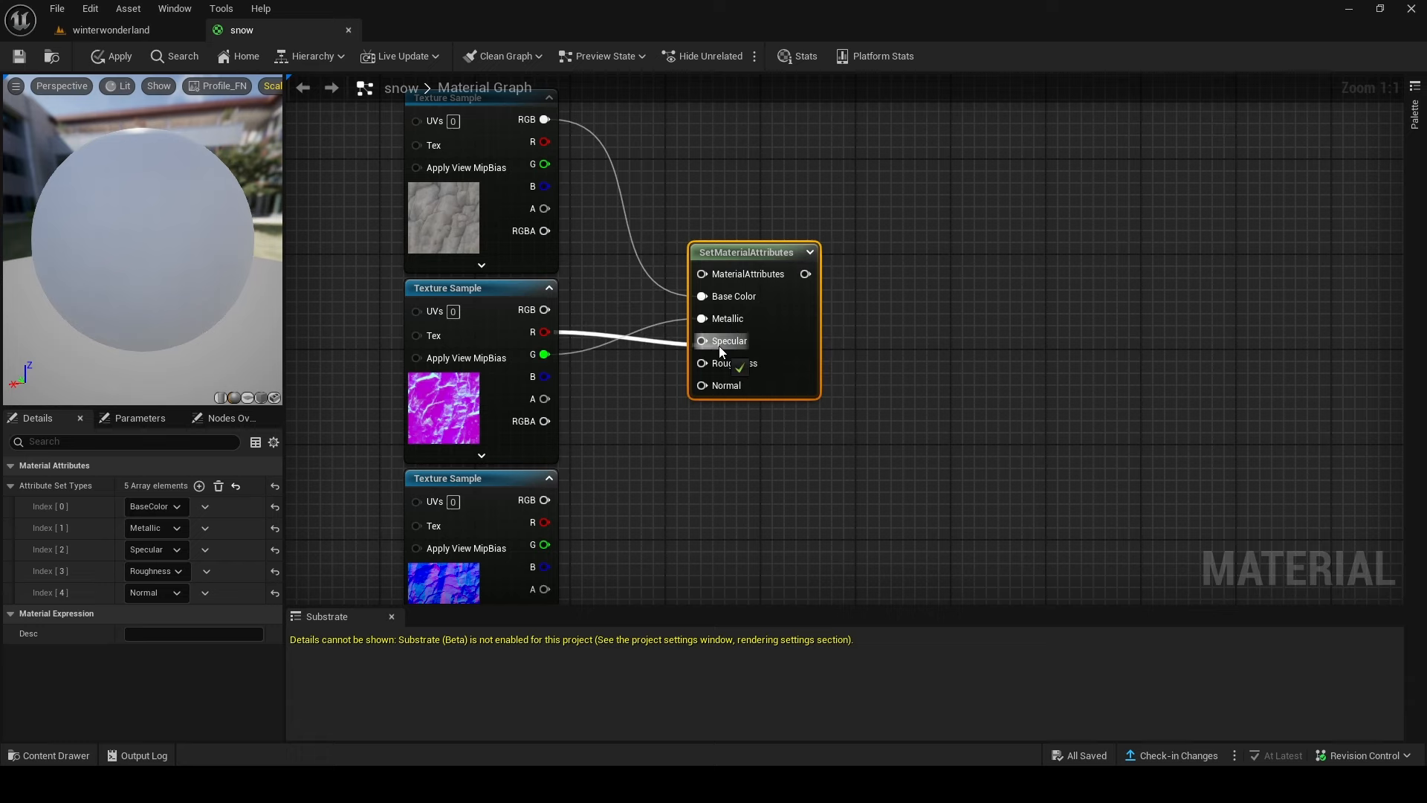
left_click_drag(719, 346, 719, 346)
left_click_drag(549, 377, 689, 359)
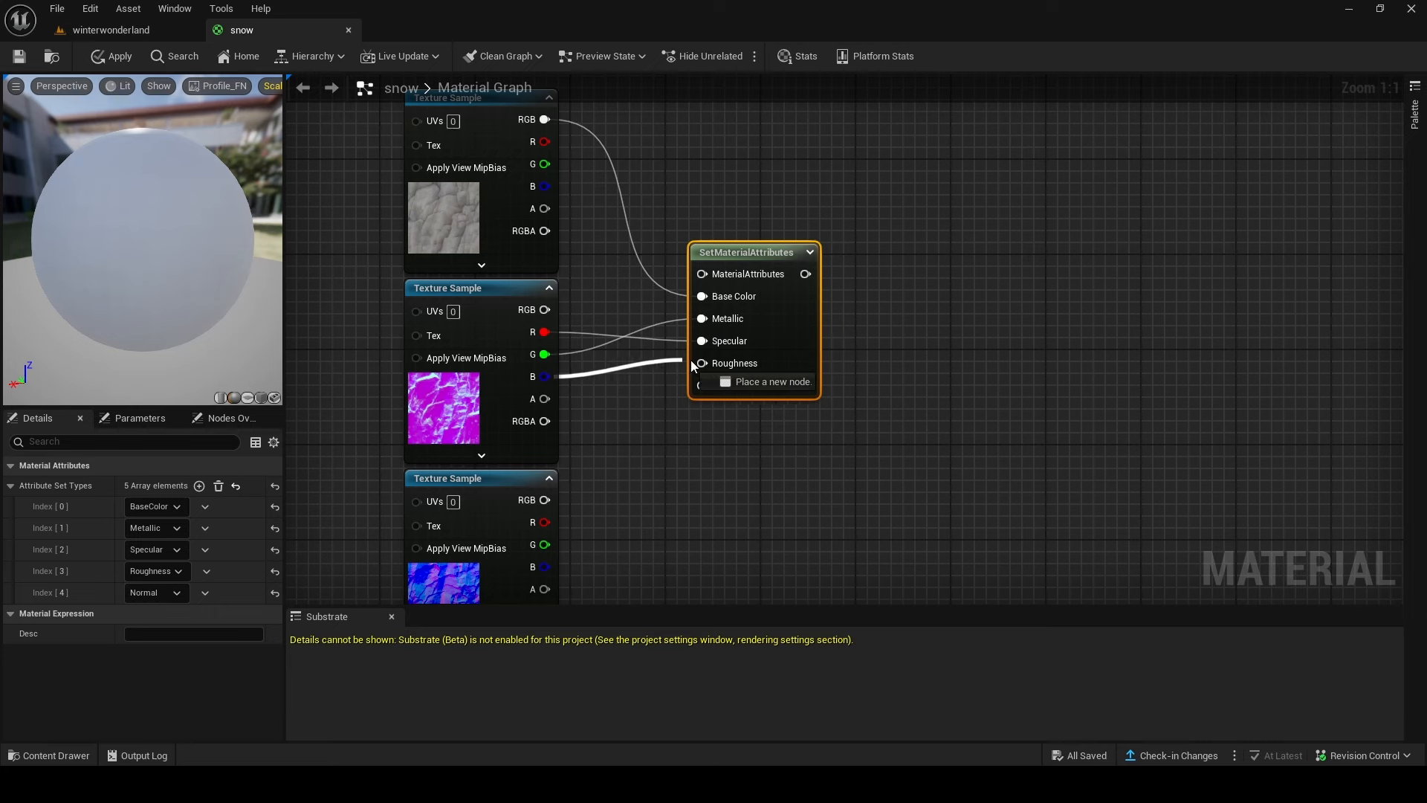
Step: Connect the rock N texture's RGB output to the Normal input of the rock attributes node
right_click_drag(505, 463, 570, 378)
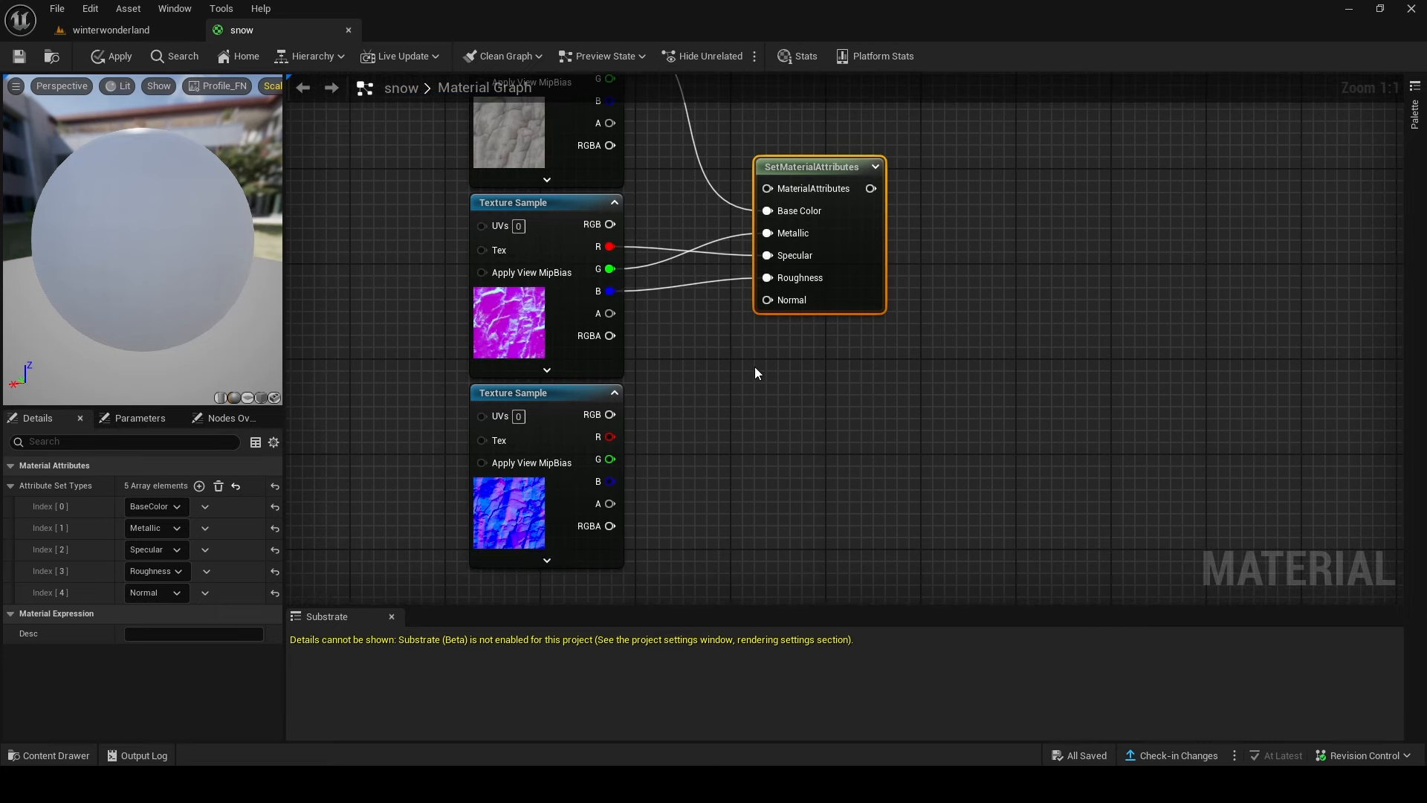
left_click(514, 431)
left_click_drag(608, 414, 768, 300)
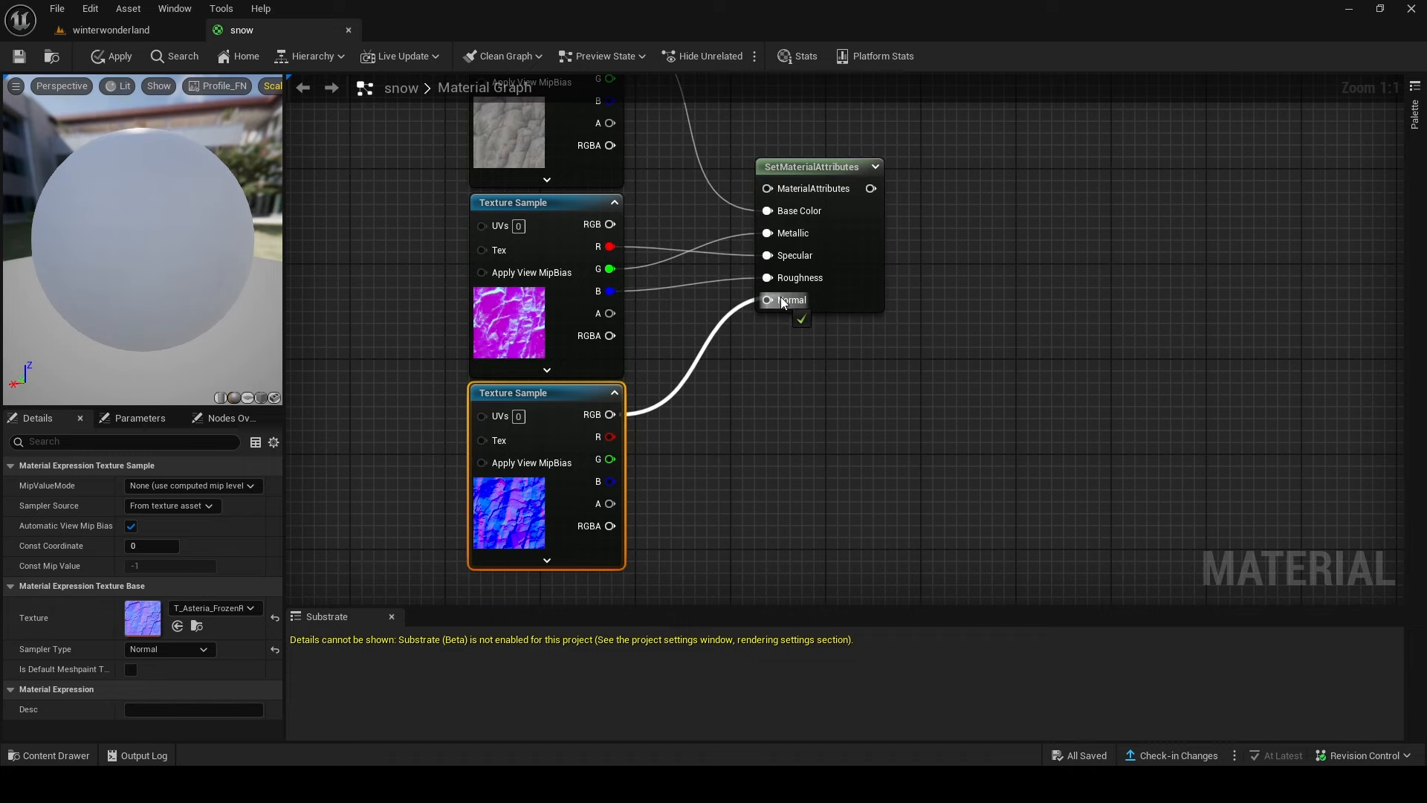
Step: Move the rock SetMaterialAttributes node up to sit below the snow SetMaterialAttributes node
scroll(679, 458, "down", 5)
right_click_drag(715, 311, 708, 374)
left_click_drag(692, 471, 740, 278)
right_click_drag(731, 216, 688, 279)
scroll(689, 280, "up", 2)
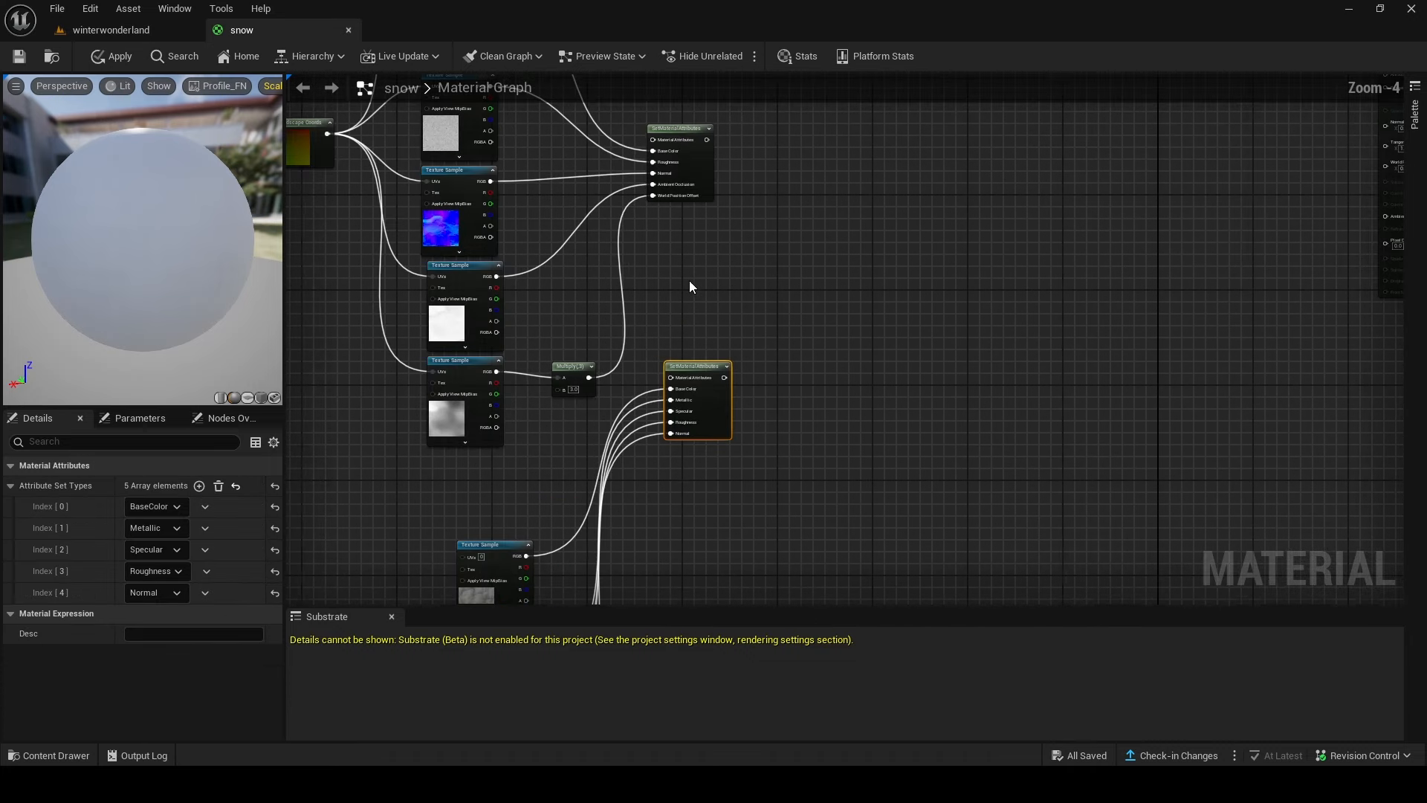
Step: Move the snow SetMaterialAttributes node down to sit directly above the rock SetMaterialAttributes node
left_click_drag(718, 154, 739, 353)
left_click(730, 384)
right_click_drag(727, 379, 755, 329)
scroll(755, 329, "up", 1)
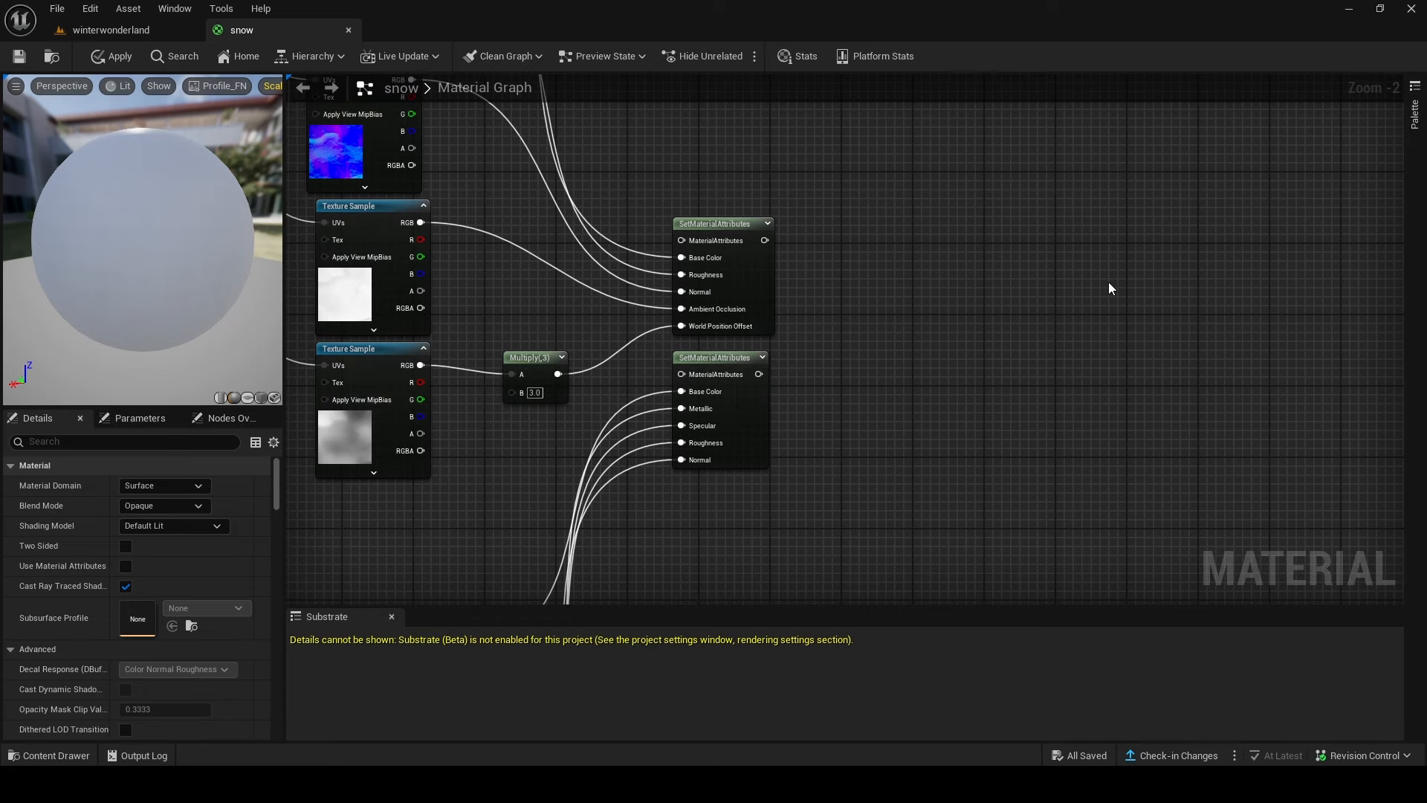
Step: Add a BlendMaterialAttributes node in the empty graph area beside the two SetMaterialAttributes nodes
right_click_drag(851, 318, 730, 330)
right_click(769, 330)
type("bl")
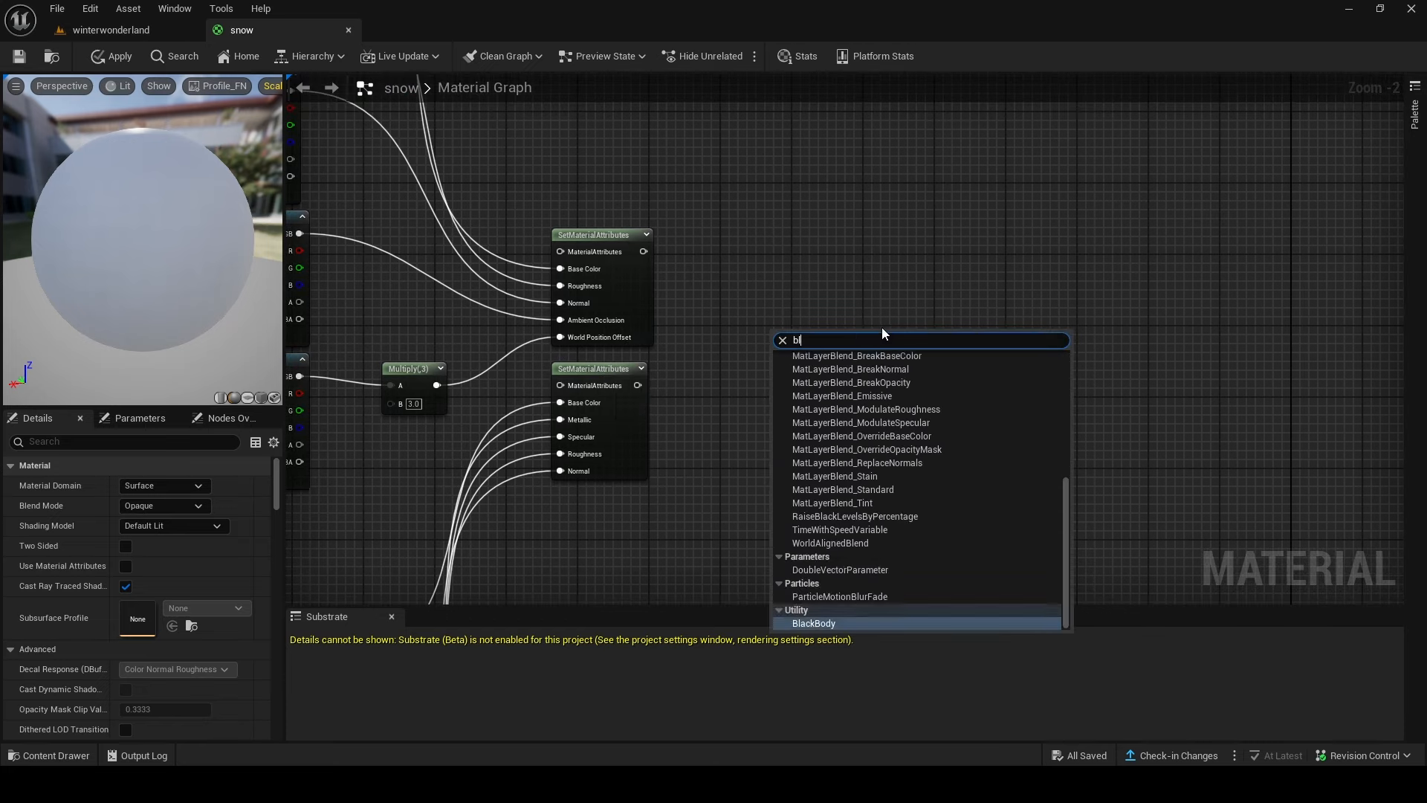
type("endmat")
key("Return")
scroll(836, 359, "up", 2)
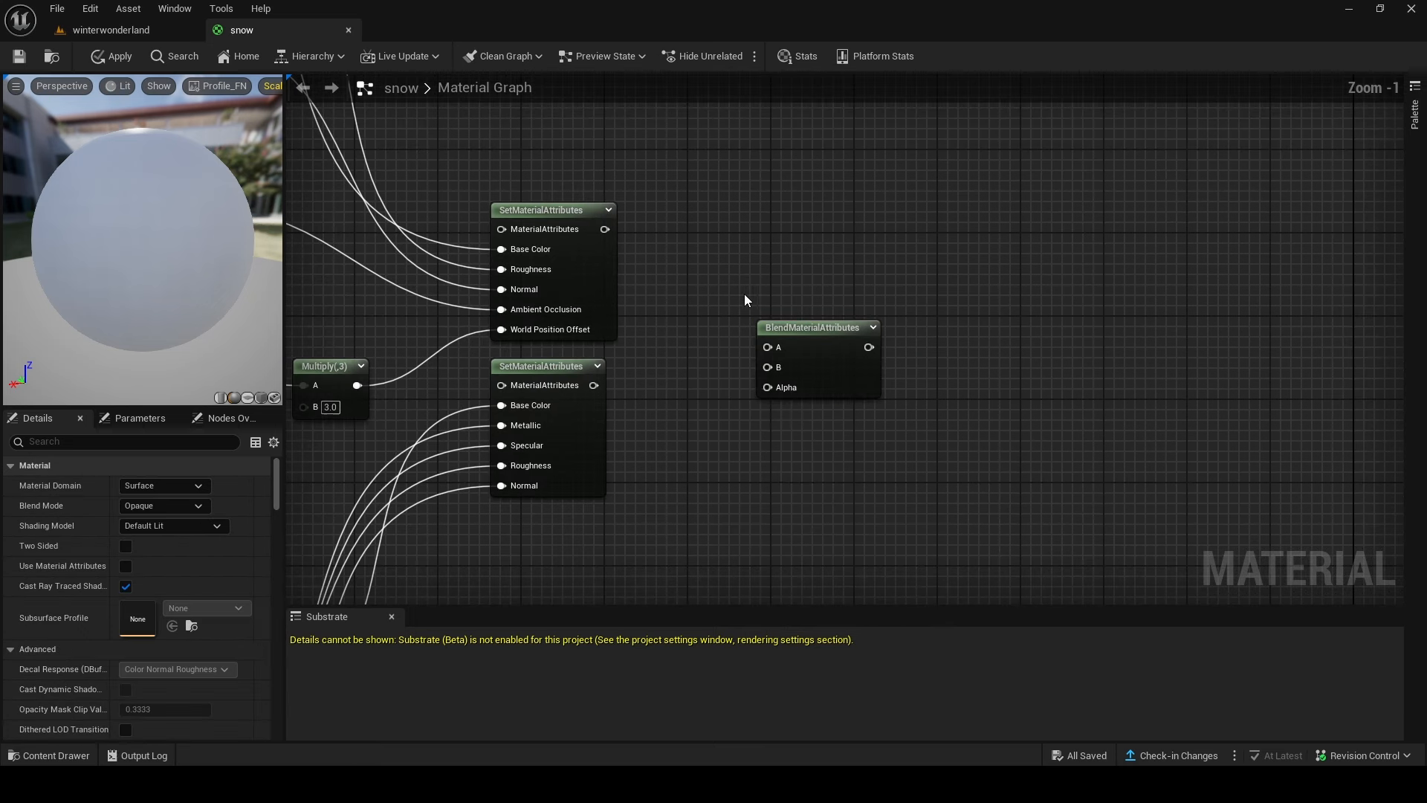
left_click(816, 324)
right_click_drag(745, 249, 760, 274)
left_click(759, 275)
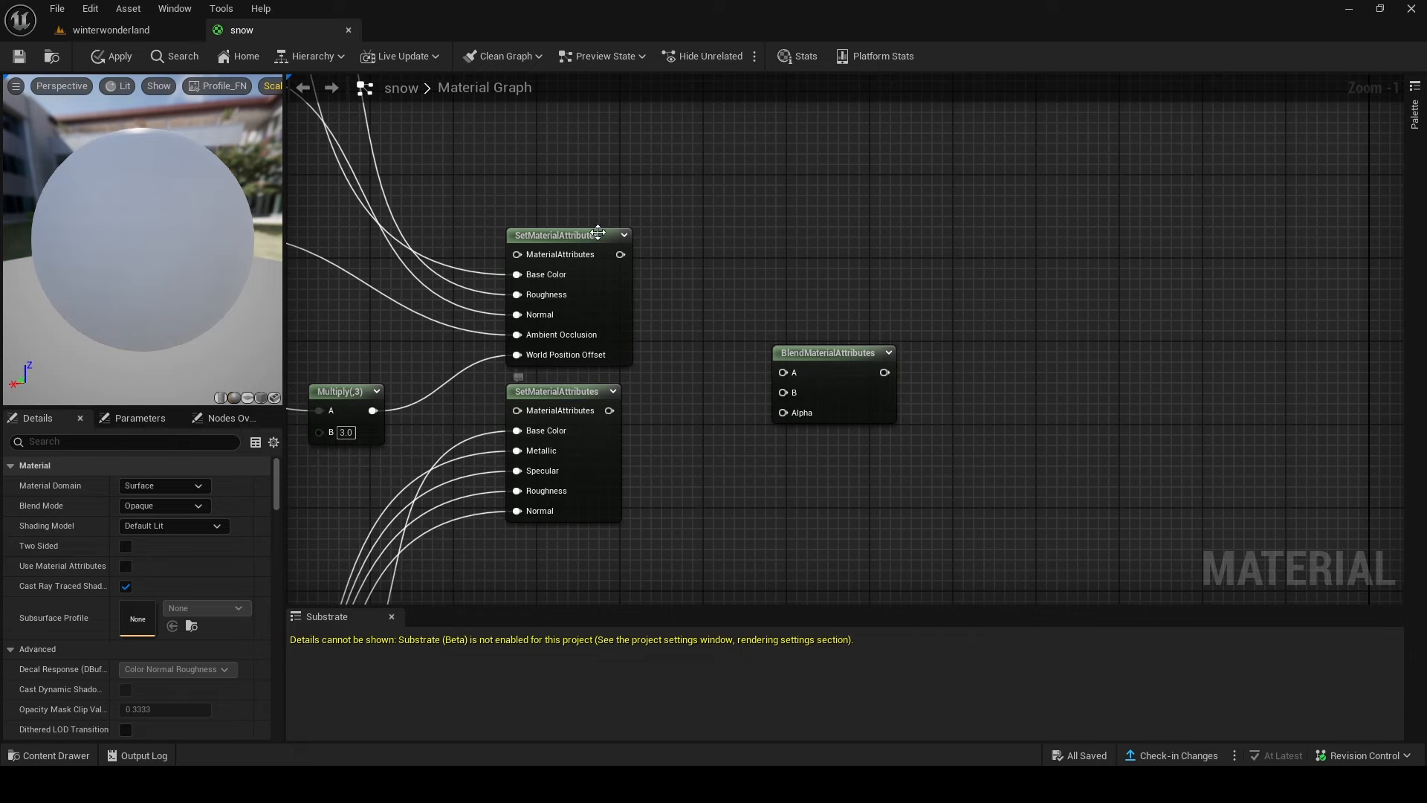
Step: Connect the snow attributes to input B and the rock attributes to input A of BlendMaterialAttributes, placing that node slightly farther away
left_click_drag(619, 255, 782, 392)
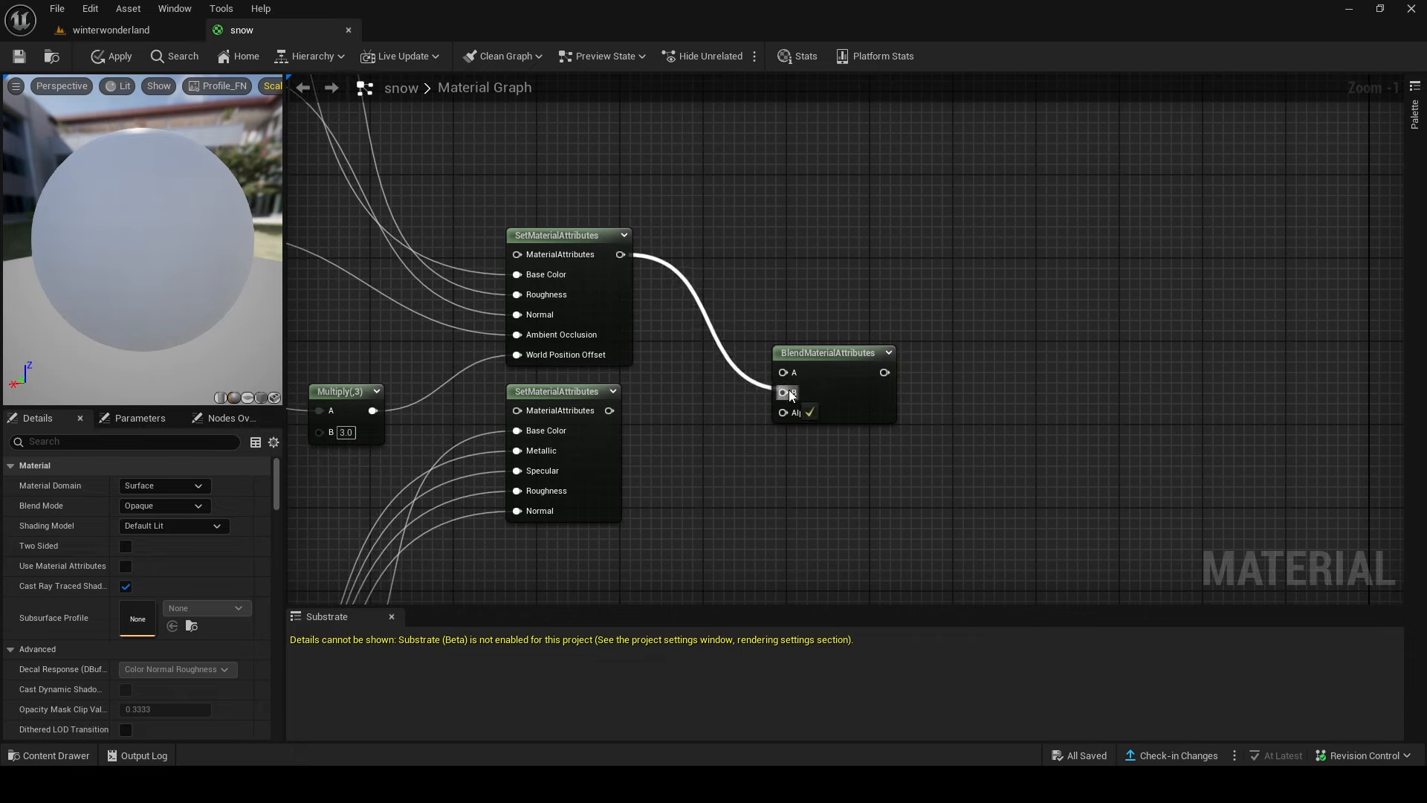
left_click_drag(616, 412, 785, 372)
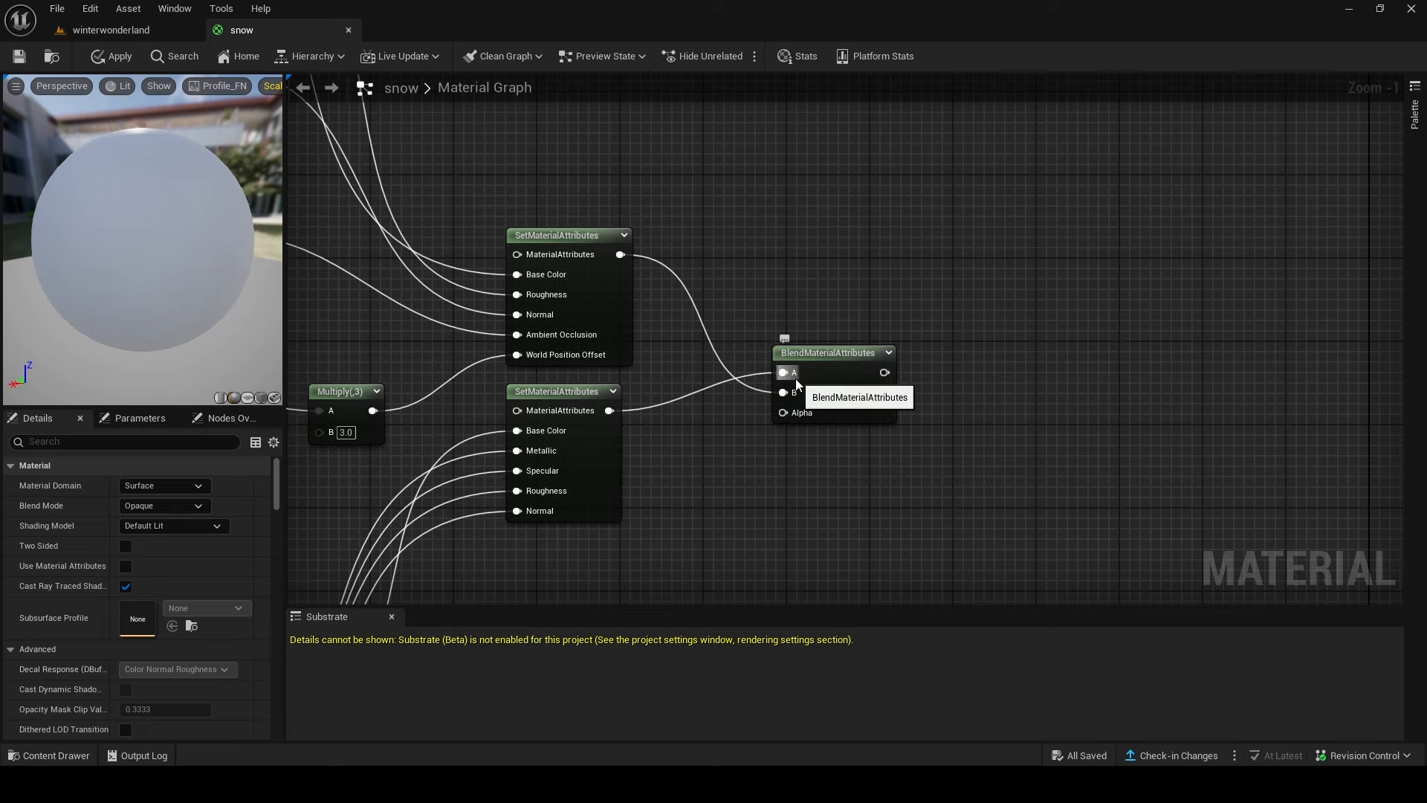
mouse_move(210, 236)
left_mouse_down()
mouse_move(156, 239)
mouse_move(210, 235)
left_mouse_up()
left_click(821, 359)
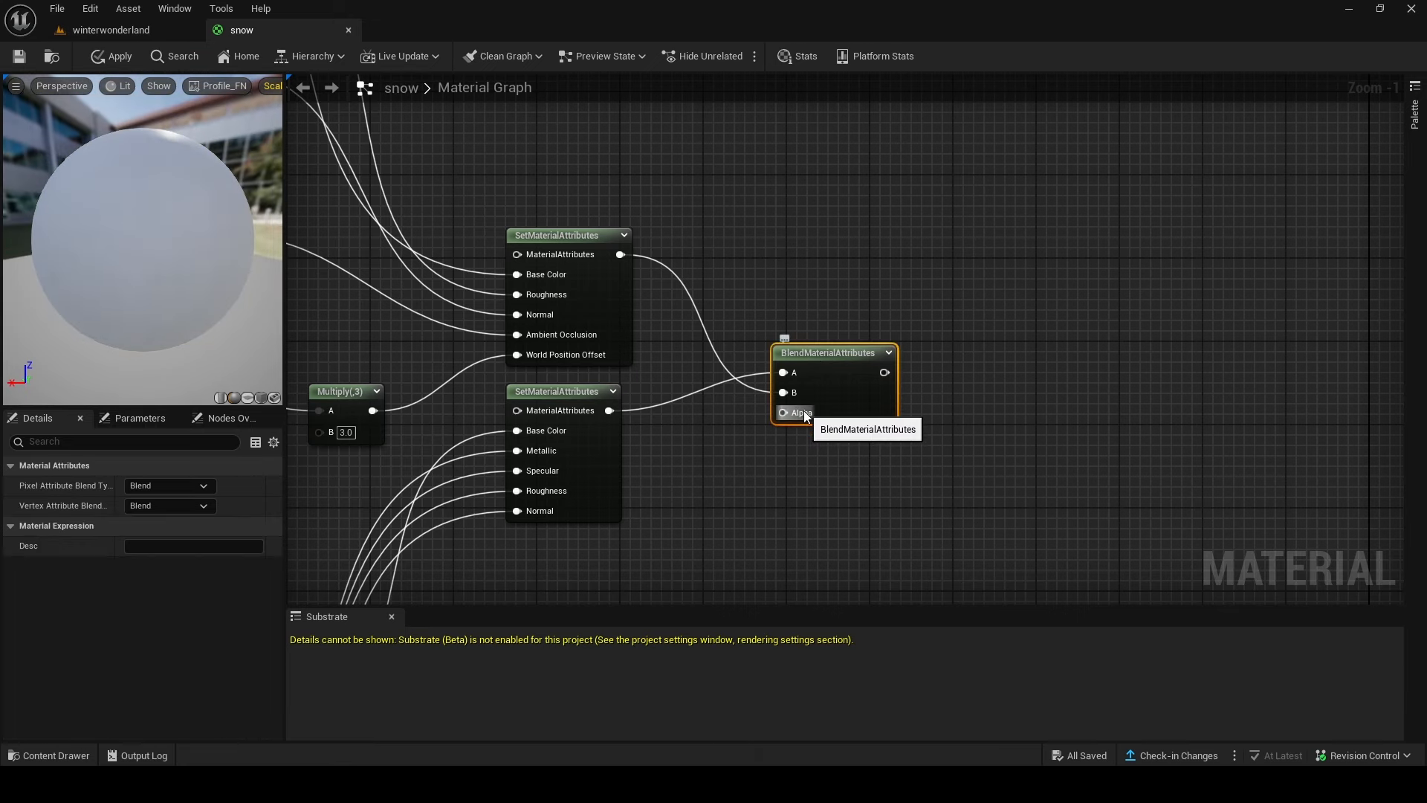
left_click_drag(832, 390, 899, 366)
right_click_drag(772, 458, 779, 361)
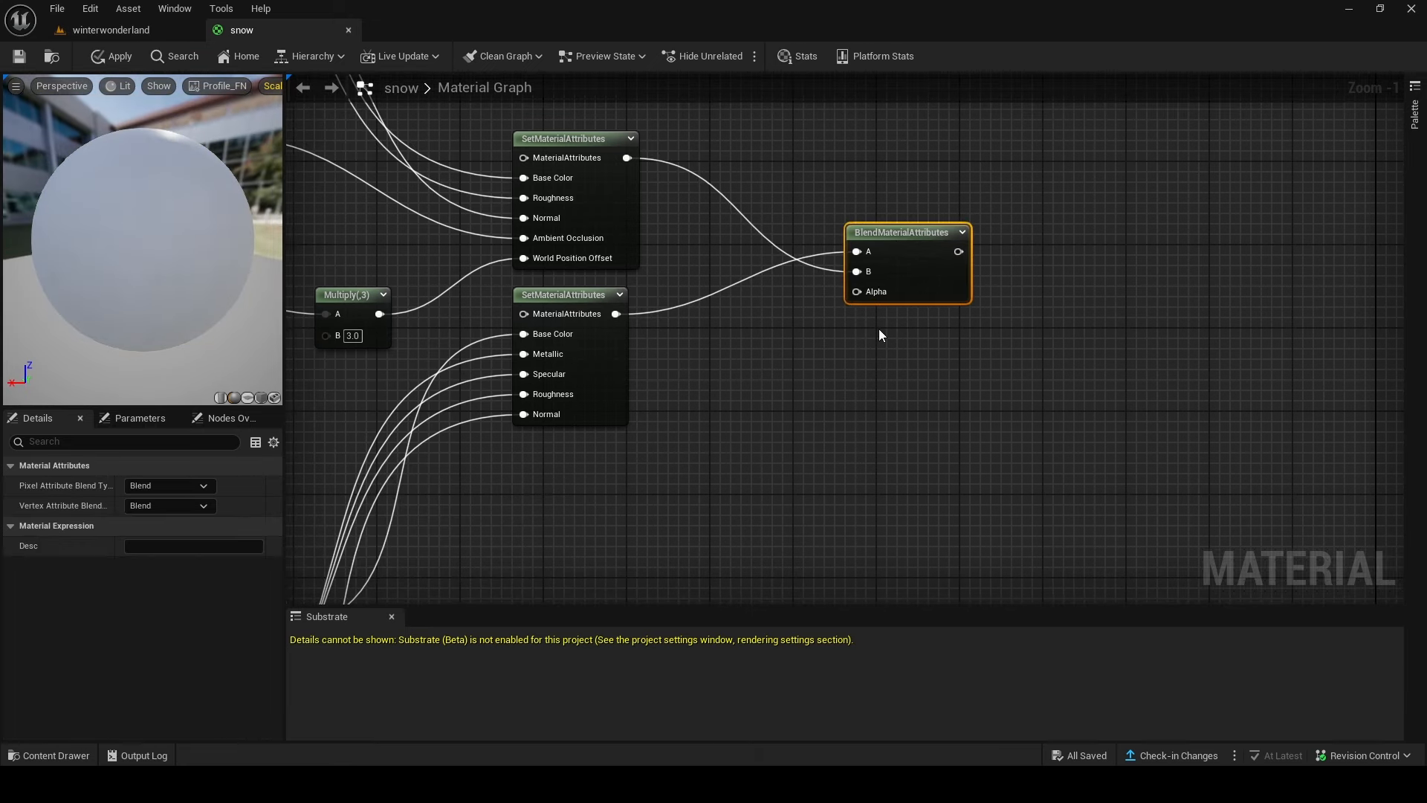
Step: Search the Fortnite content folder for "slope mask"
left_click(47, 747)
key("BackSpace")
key("BackSpace")
key("BackSpace")
key("BackSpace")
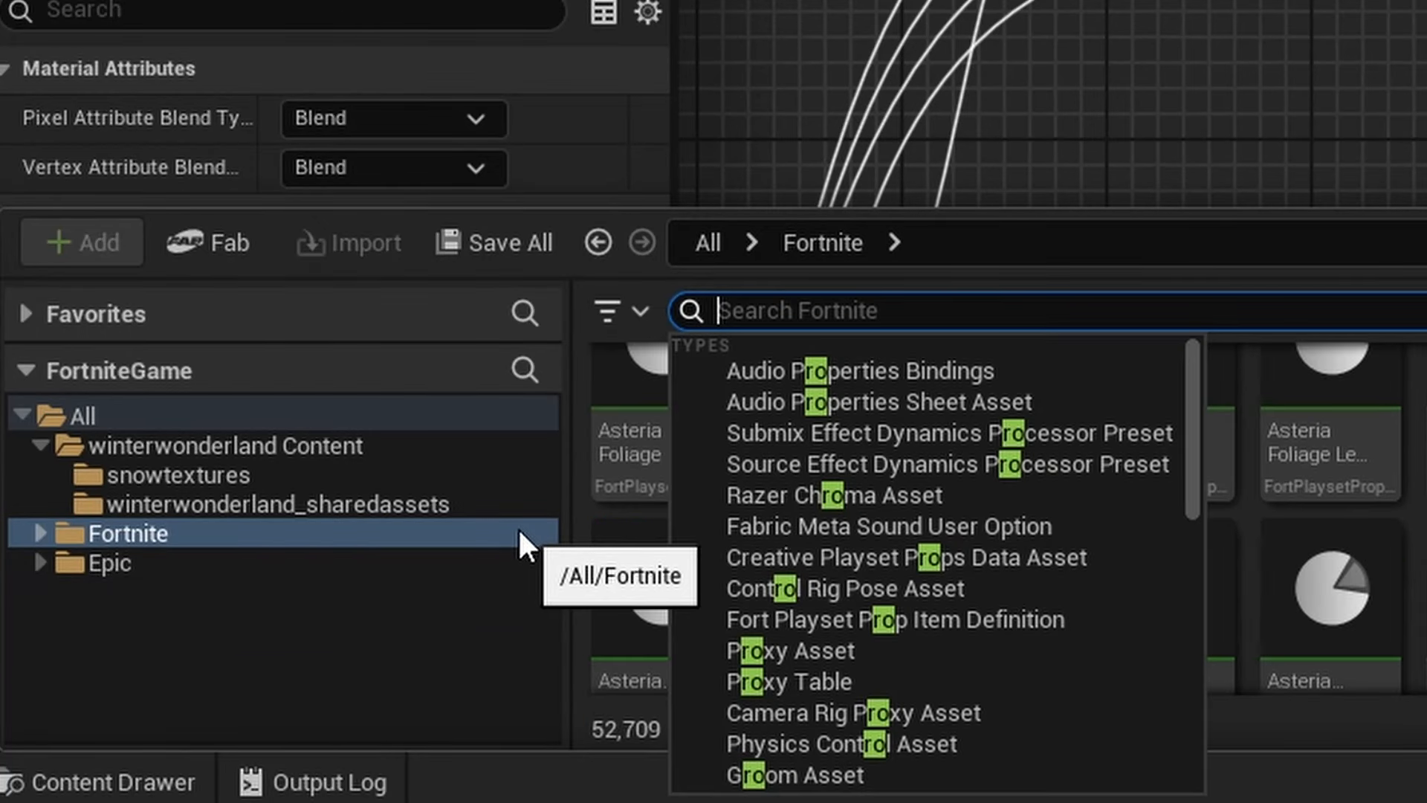
type("slope maks")
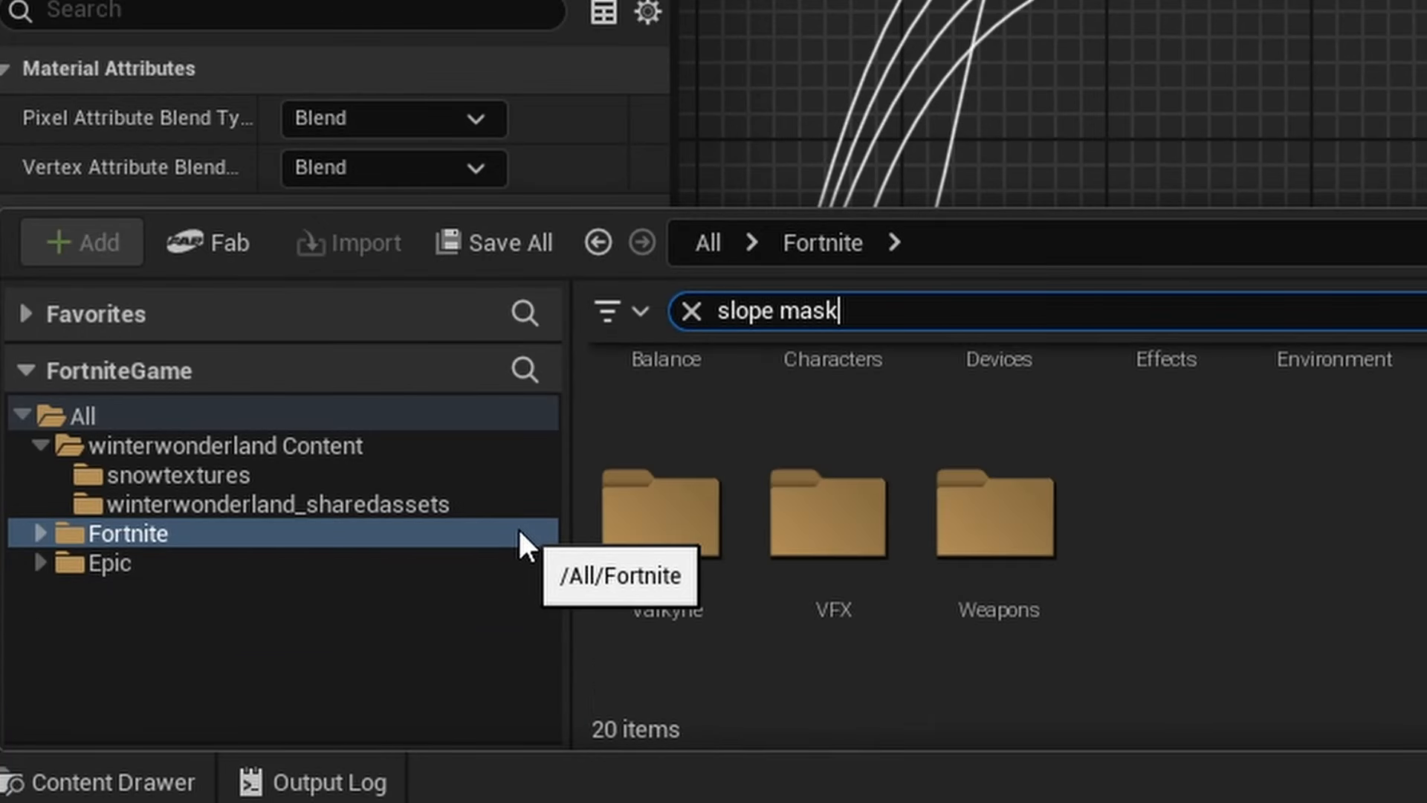
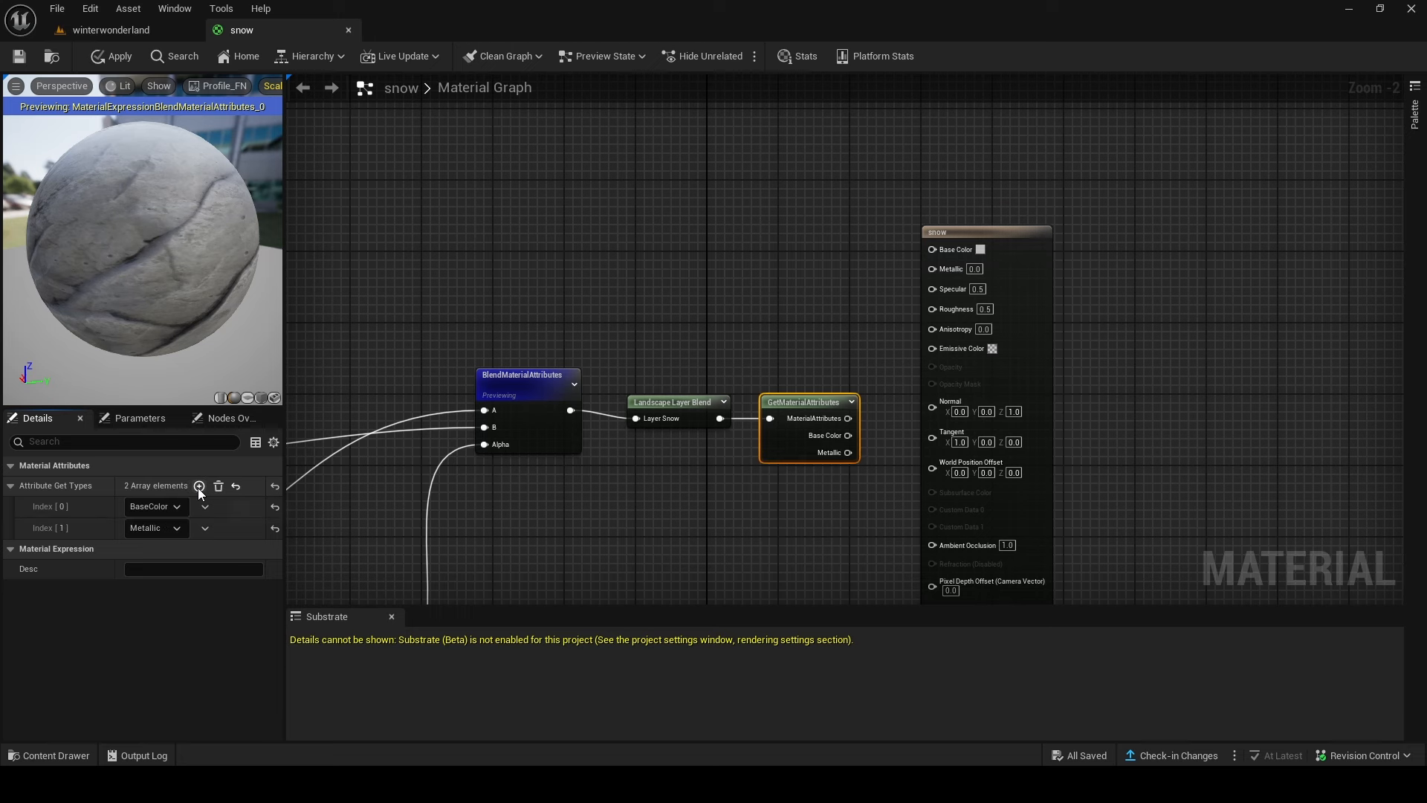
Step: Add six more attribute outputs to the GetMaterialAttributes node
left_click(196, 487)
left_click(196, 487)
left_click(196, 487)
left_click(196, 487)
left_click(196, 487)
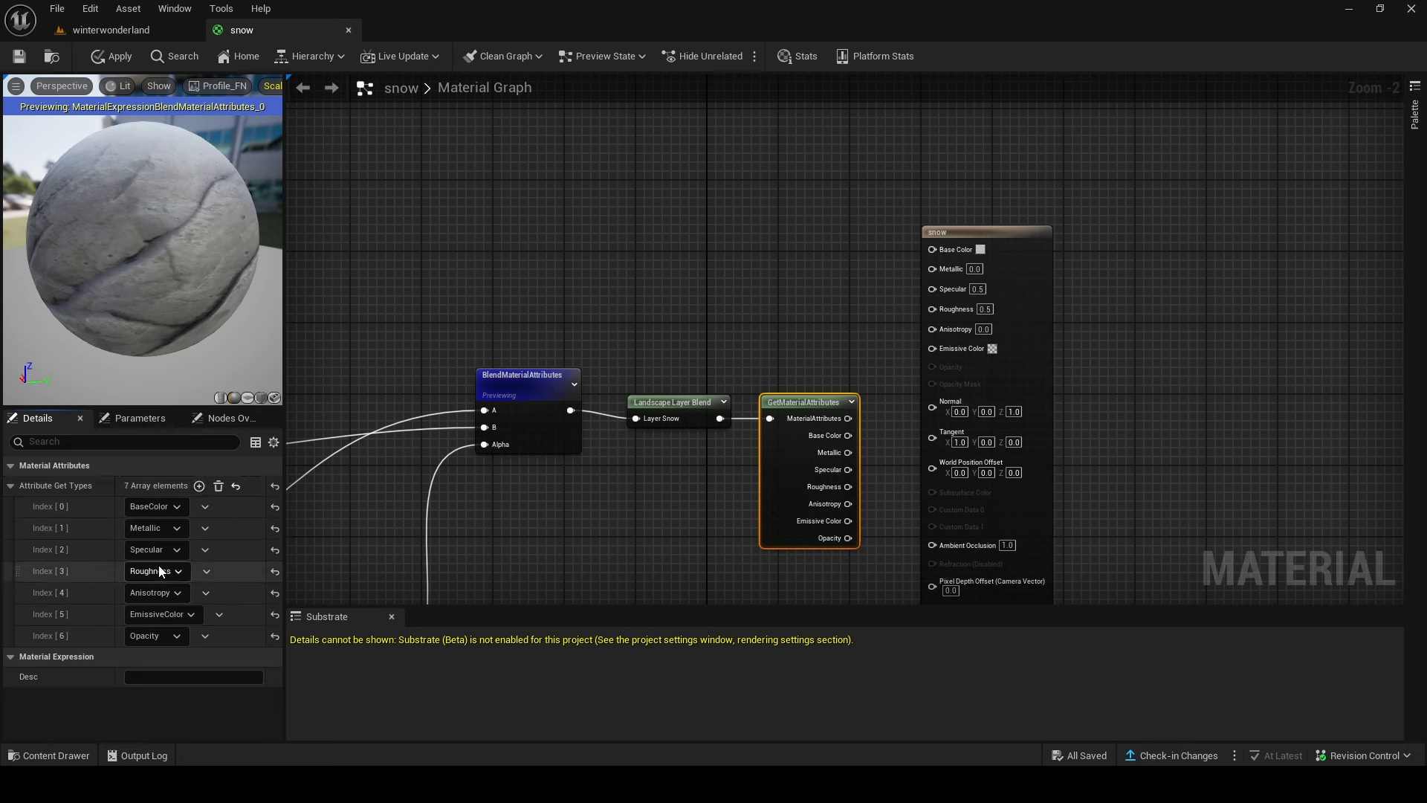
left_click(198, 486)
Step: Change the Opacity and OpacityMask entries to AmbientOcclusion and WorldPositionOffset, and remove EmissiveColor and Anisotropy from GetMaterialAttributes
left_click(162, 614)
left_click(162, 614)
left_click(162, 618)
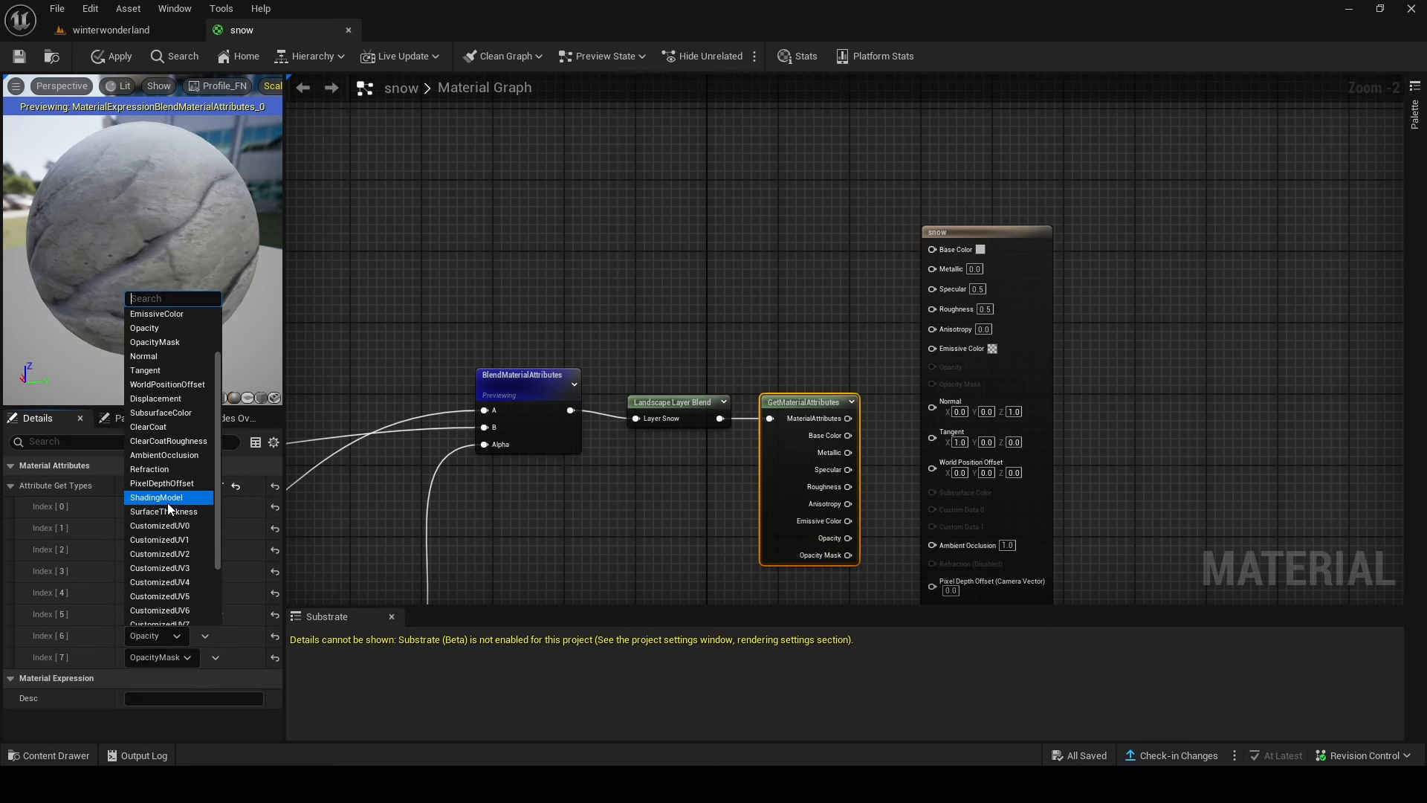
left_click(163, 454)
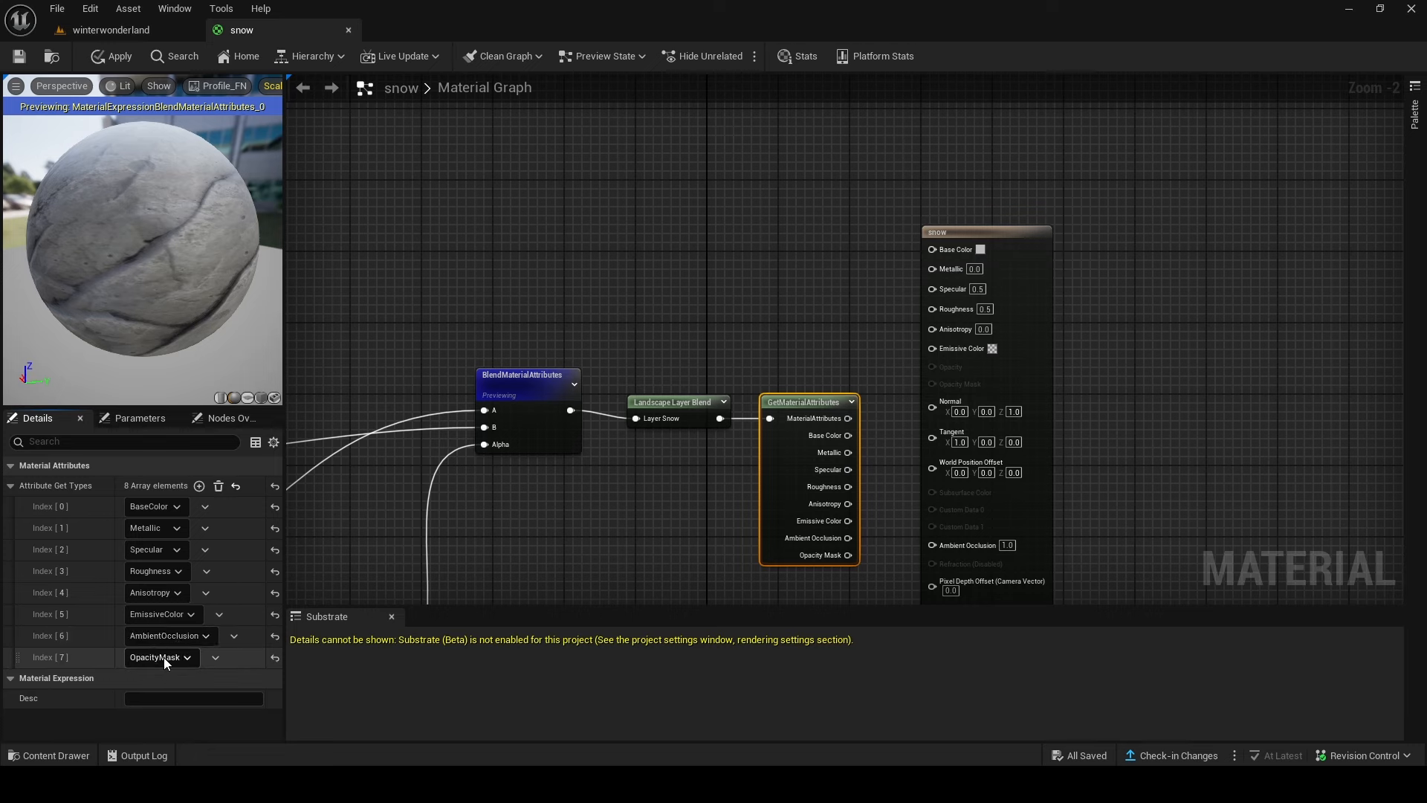
left_click(163, 657)
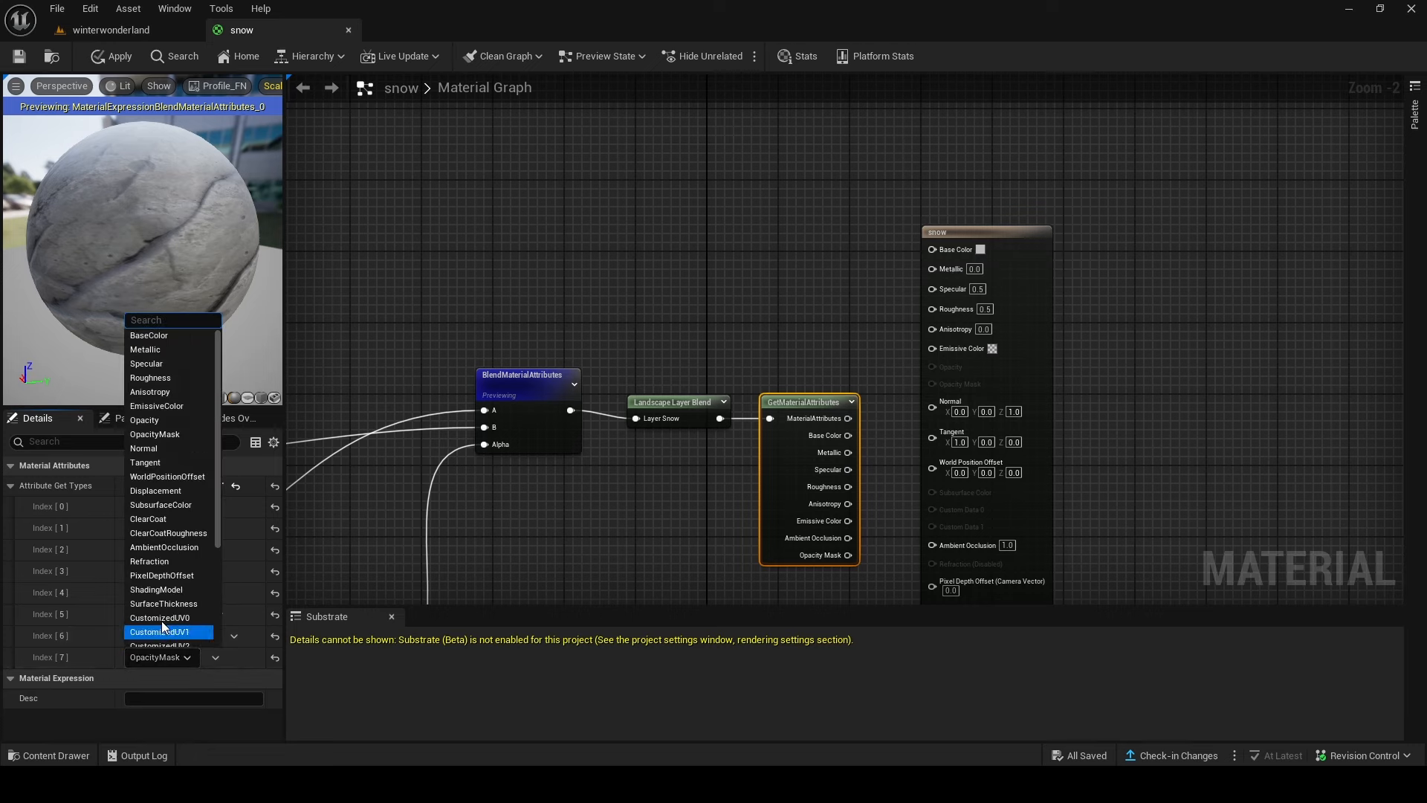
left_click(167, 477)
left_click(238, 654)
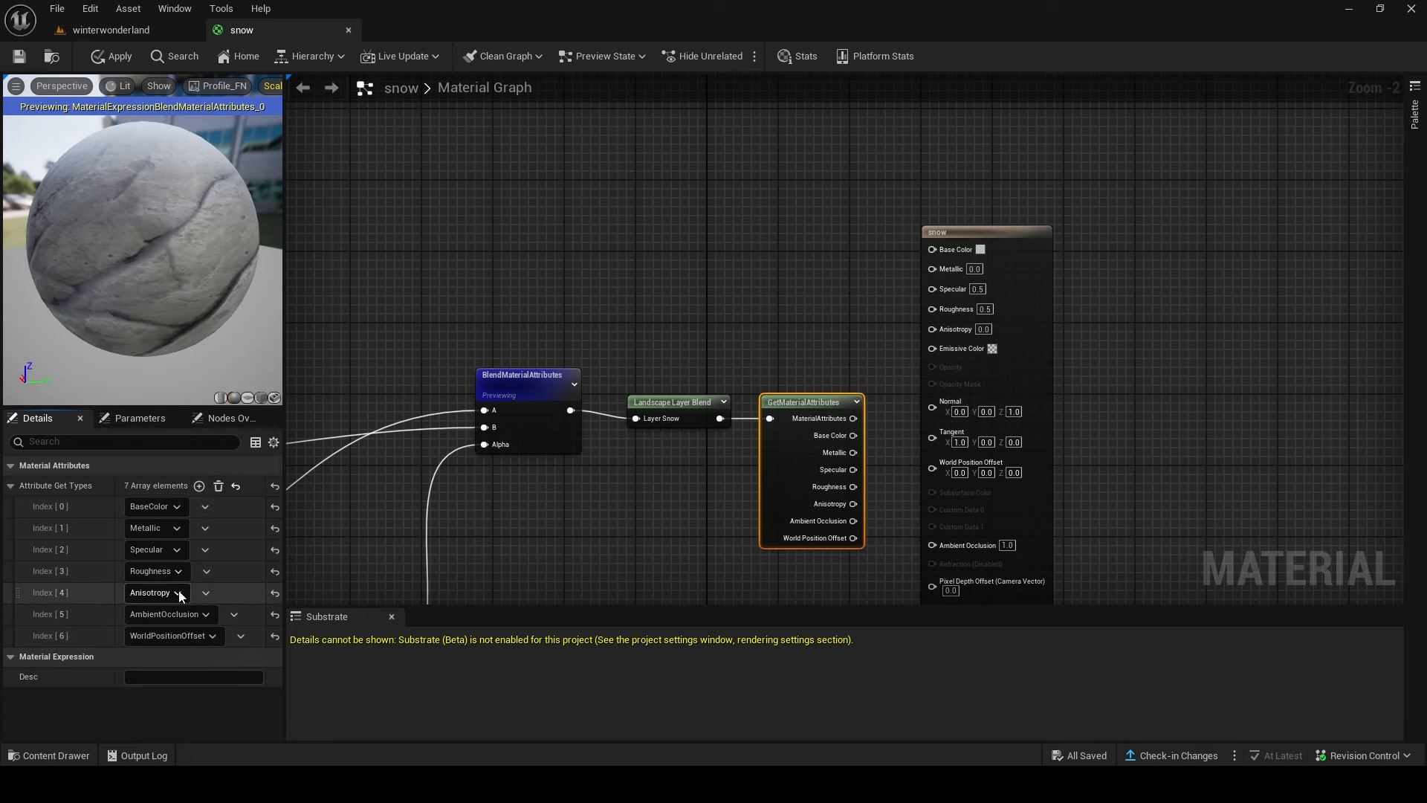
left_click(233, 633)
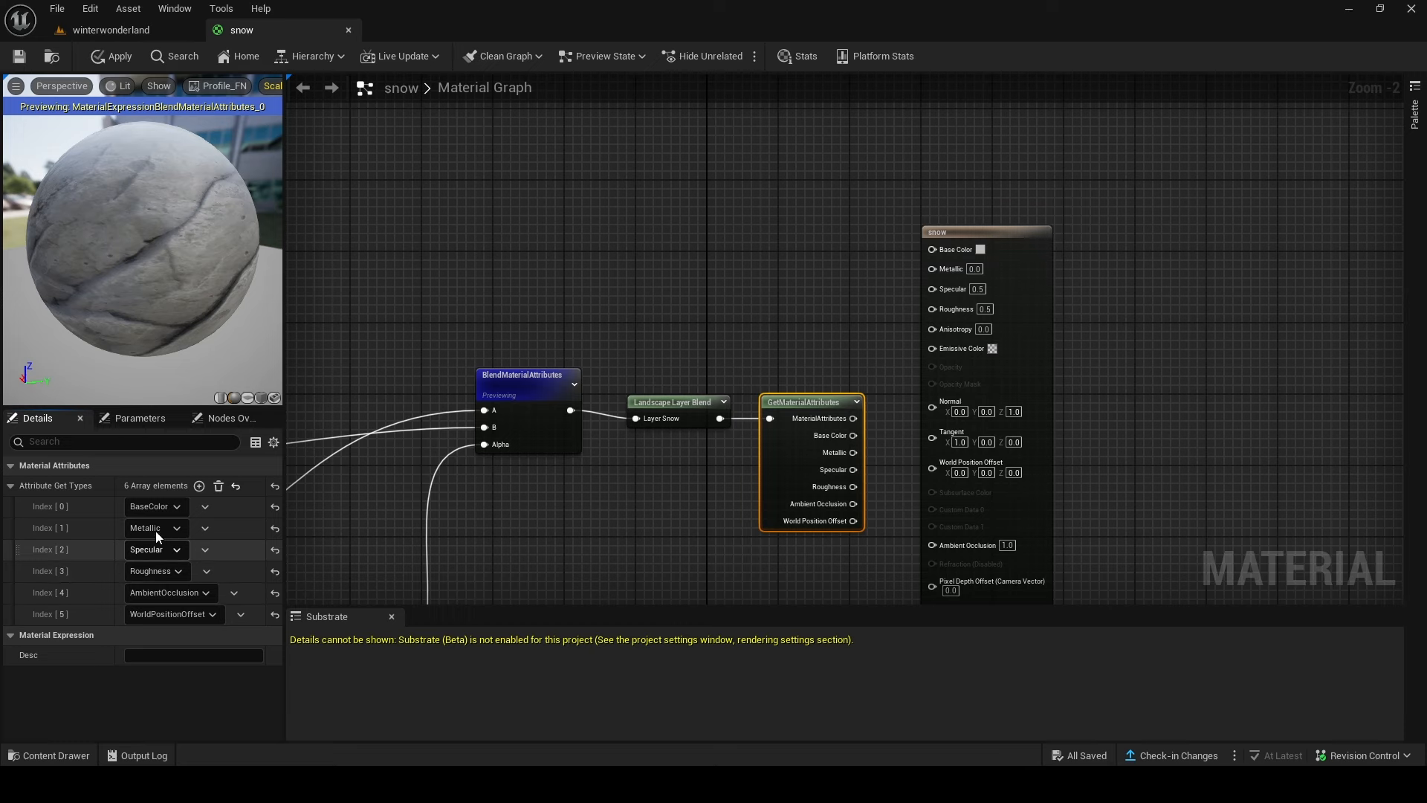
Step: Space out GetMaterialAttributes and the snow output node, and connect their Base Color, Metallic, Specular and Roughness pins
left_click_drag(803, 402, 785, 349)
left_click_drag(1040, 284, 1148, 289)
right_click_drag(836, 310, 723, 305)
left_click_drag(722, 376, 926, 252)
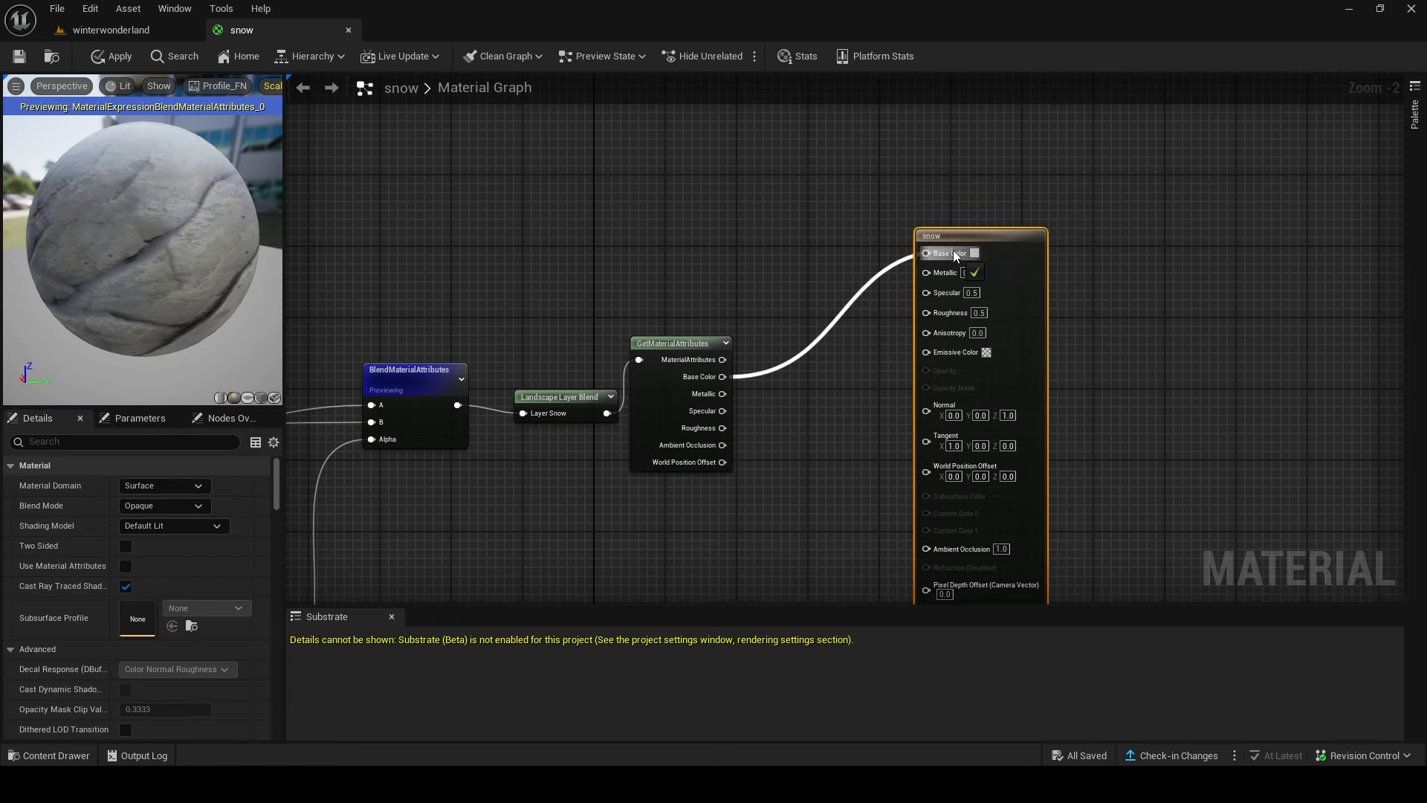
left_click_drag(721, 393, 831, 364)
mouse_move(941, 294)
left_mouse_down()
mouse_move(760, 385)
mouse_move(927, 270)
left_mouse_up()
left_click_drag(722, 411, 927, 305)
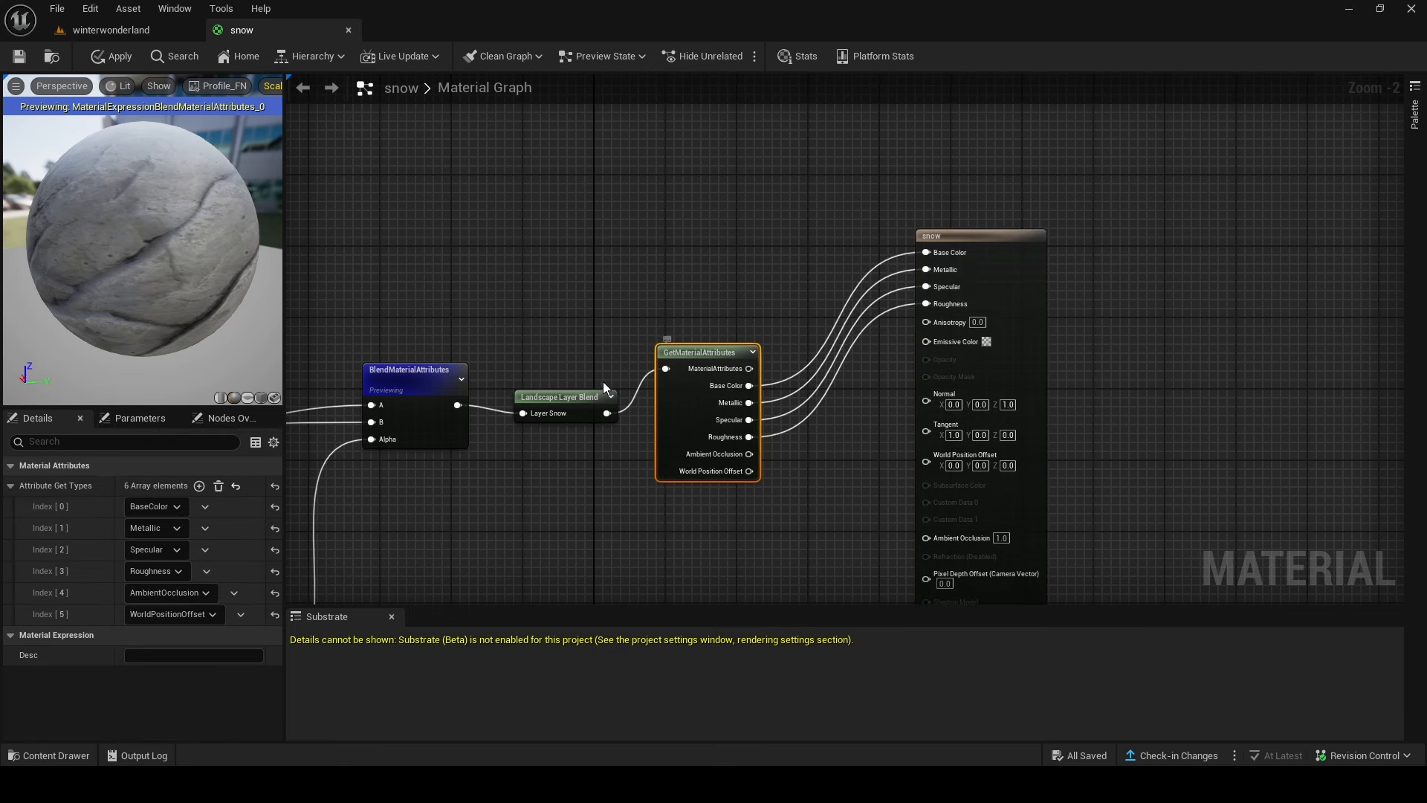
Step: Add a Normal output to GetMaterialAttributes and connect Normal, Ambient Occlusion and World Position Offset to the matching material inputs
left_click(199, 486)
left_click(145, 637)
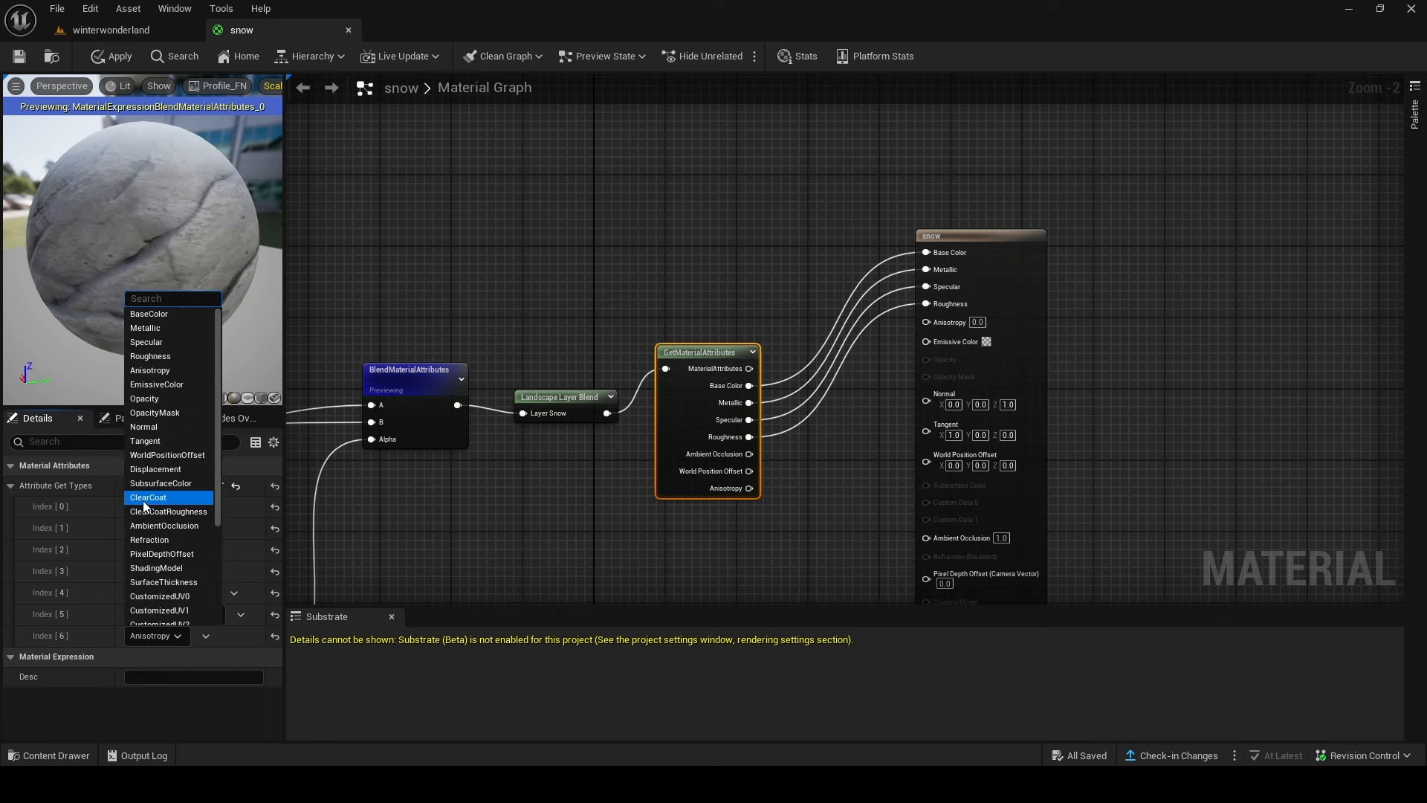
left_click(172, 425)
left_click_drag(748, 489, 928, 401)
left_click_drag(749, 454, 941, 523)
right_click_drag(805, 529, 793, 391)
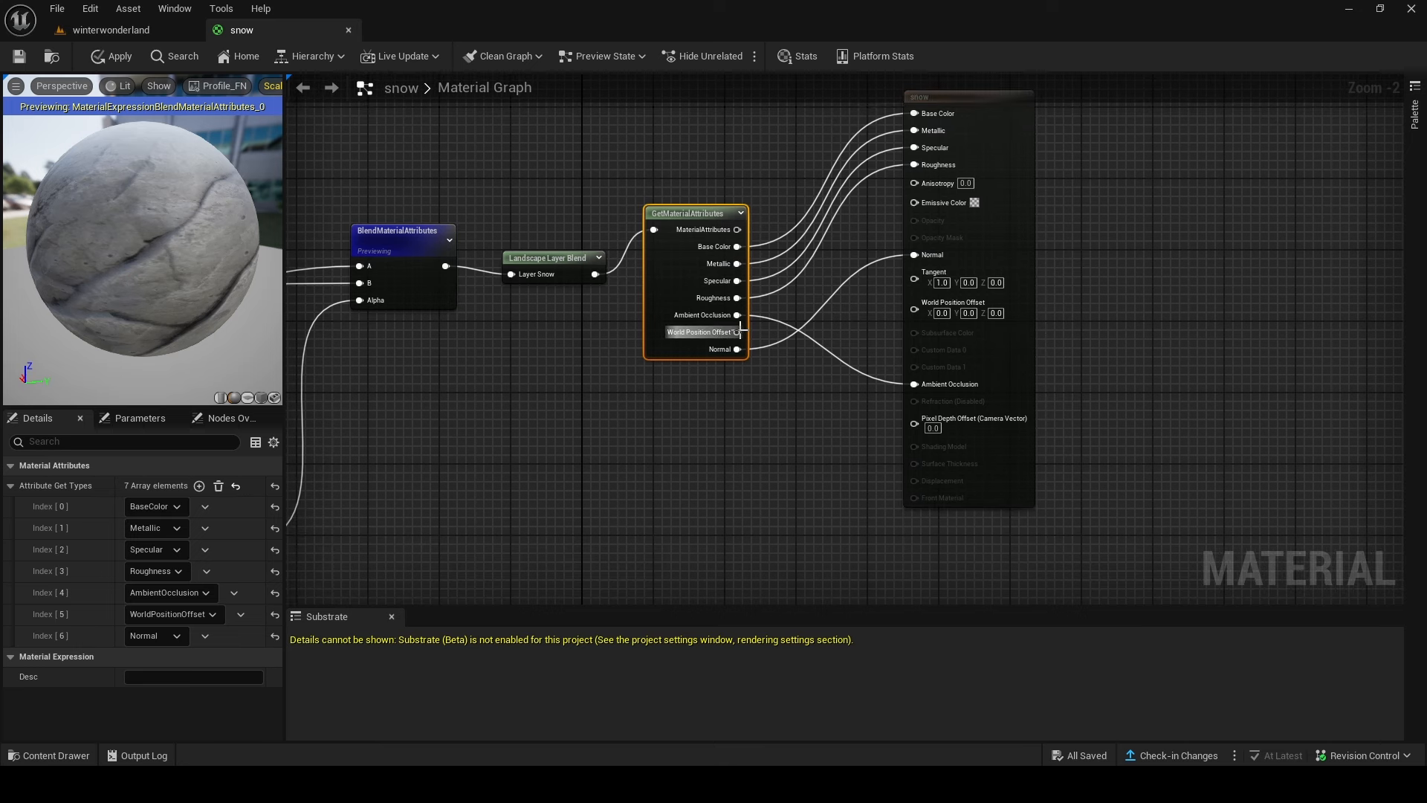
left_click_drag(738, 332, 914, 312)
right_click_drag(816, 437, 801, 500)
Step: Stop previewing the BlendMaterialAttributes node so the preview uses the full snow material
left_click(965, 191)
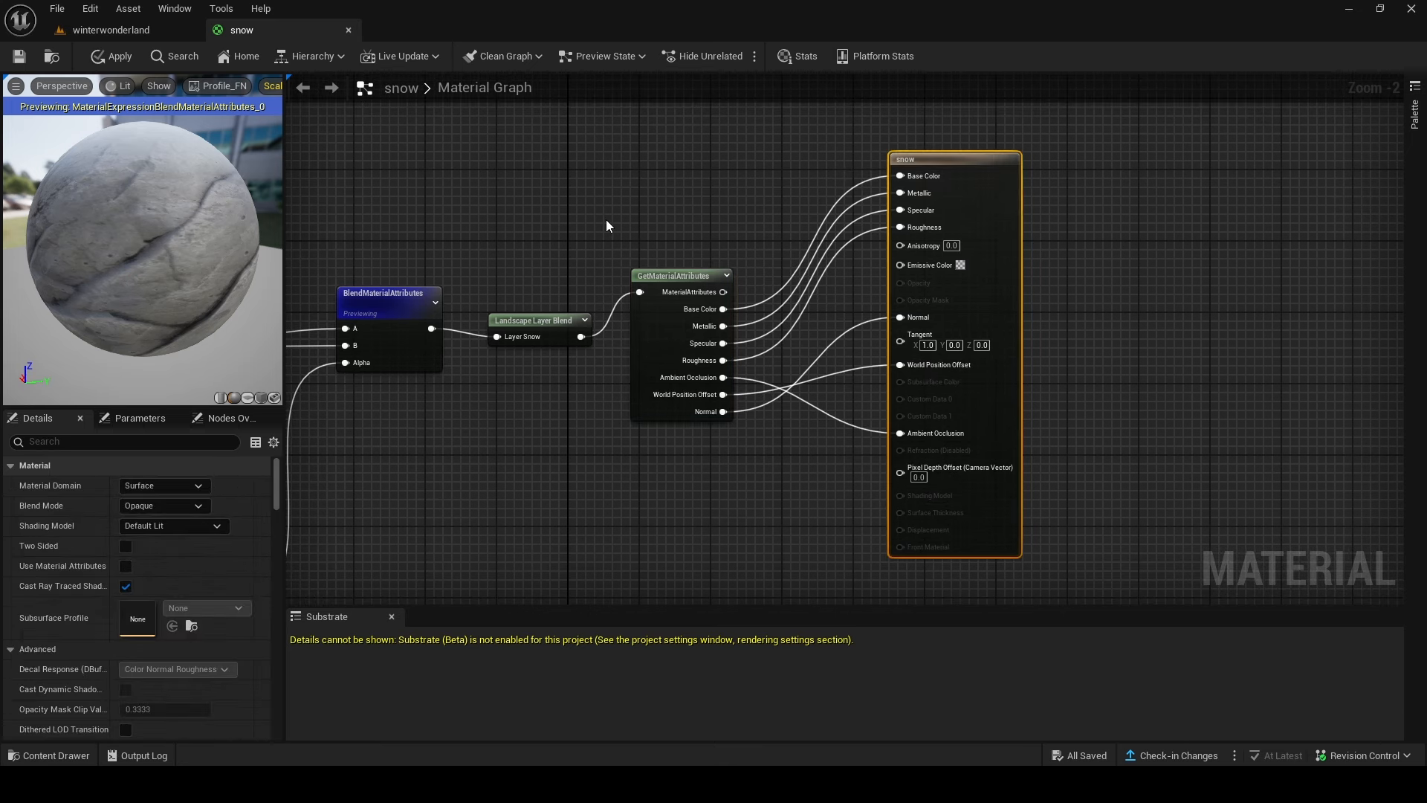
right_click_drag(380, 307, 583, 312)
right_click(584, 314)
left_click(654, 361)
right_click_drag(810, 194, 558, 248)
left_click(933, 255)
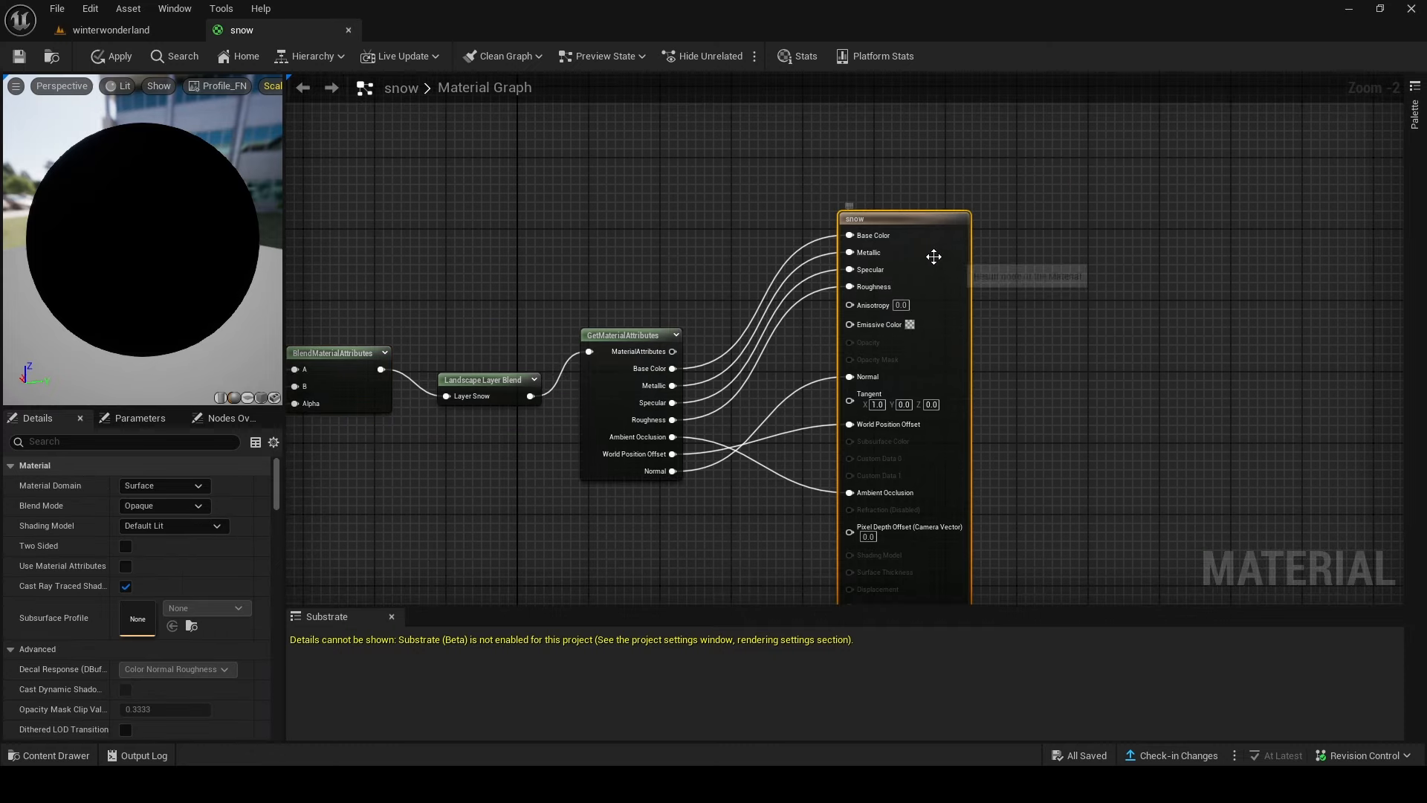
right_click_drag(932, 255, 810, 176)
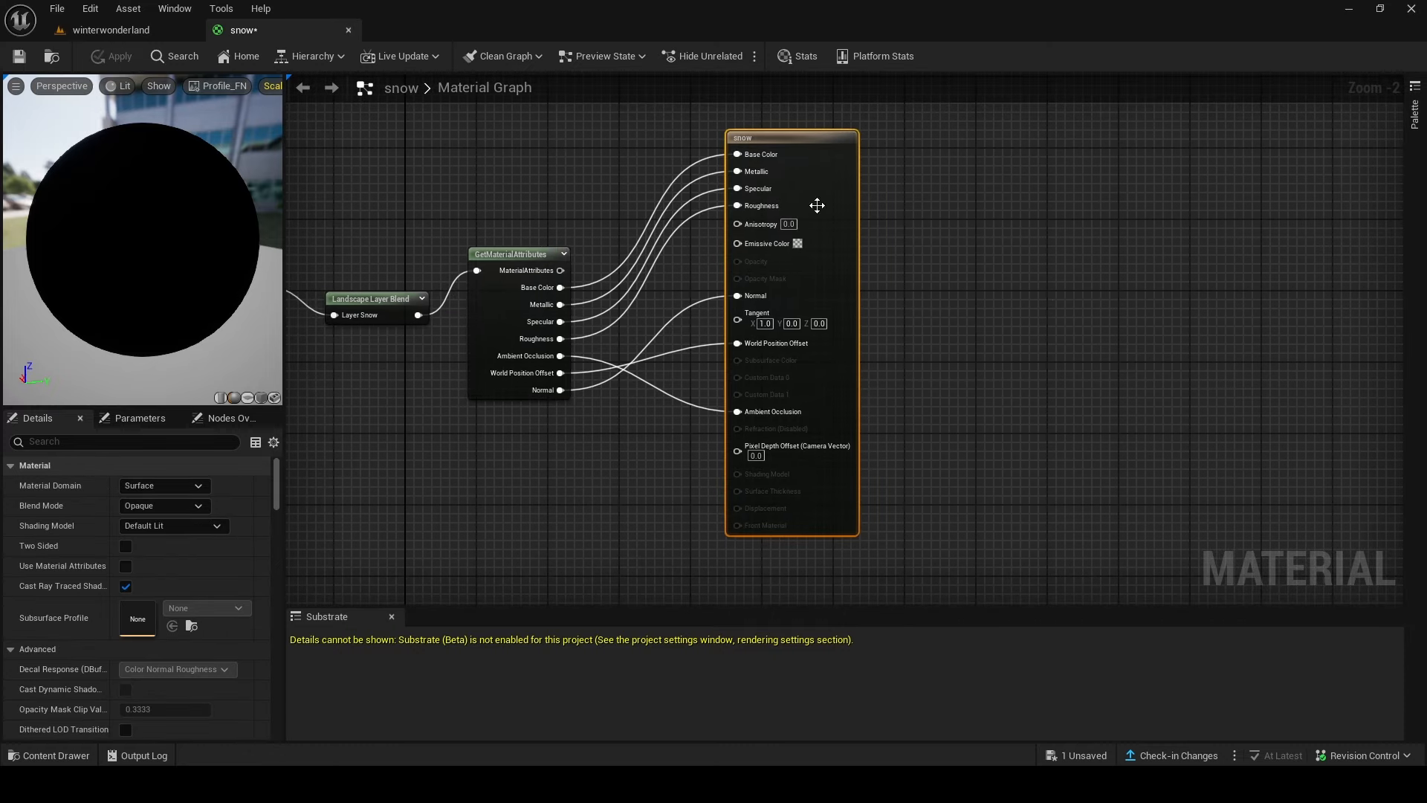
right_click_drag(650, 497, 779, 537)
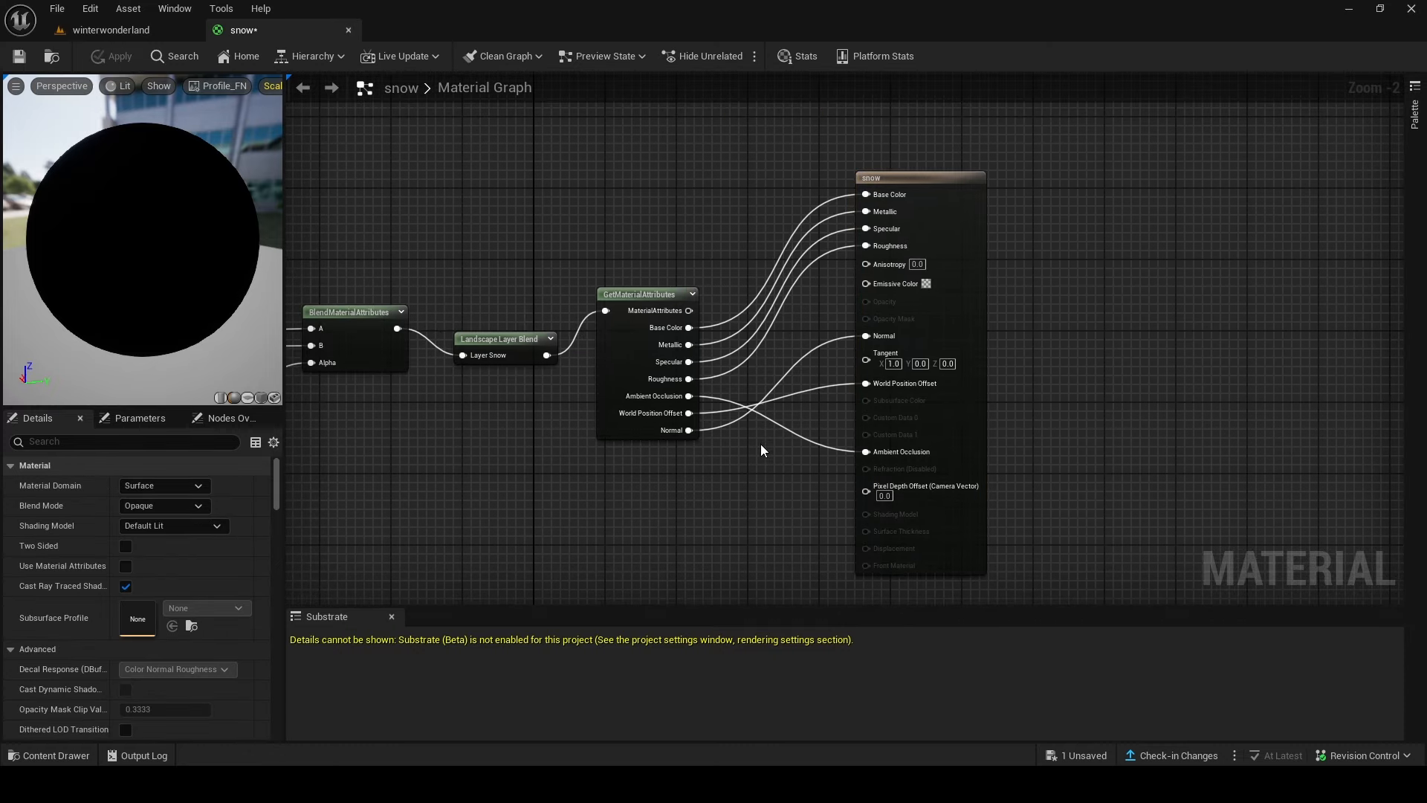
Step: Move the snow output node and GetMaterialAttributes farther away from the Landscape Layer Blend node
left_click_drag(961, 288, 1130, 271)
right_click_drag(846, 267, 954, 227)
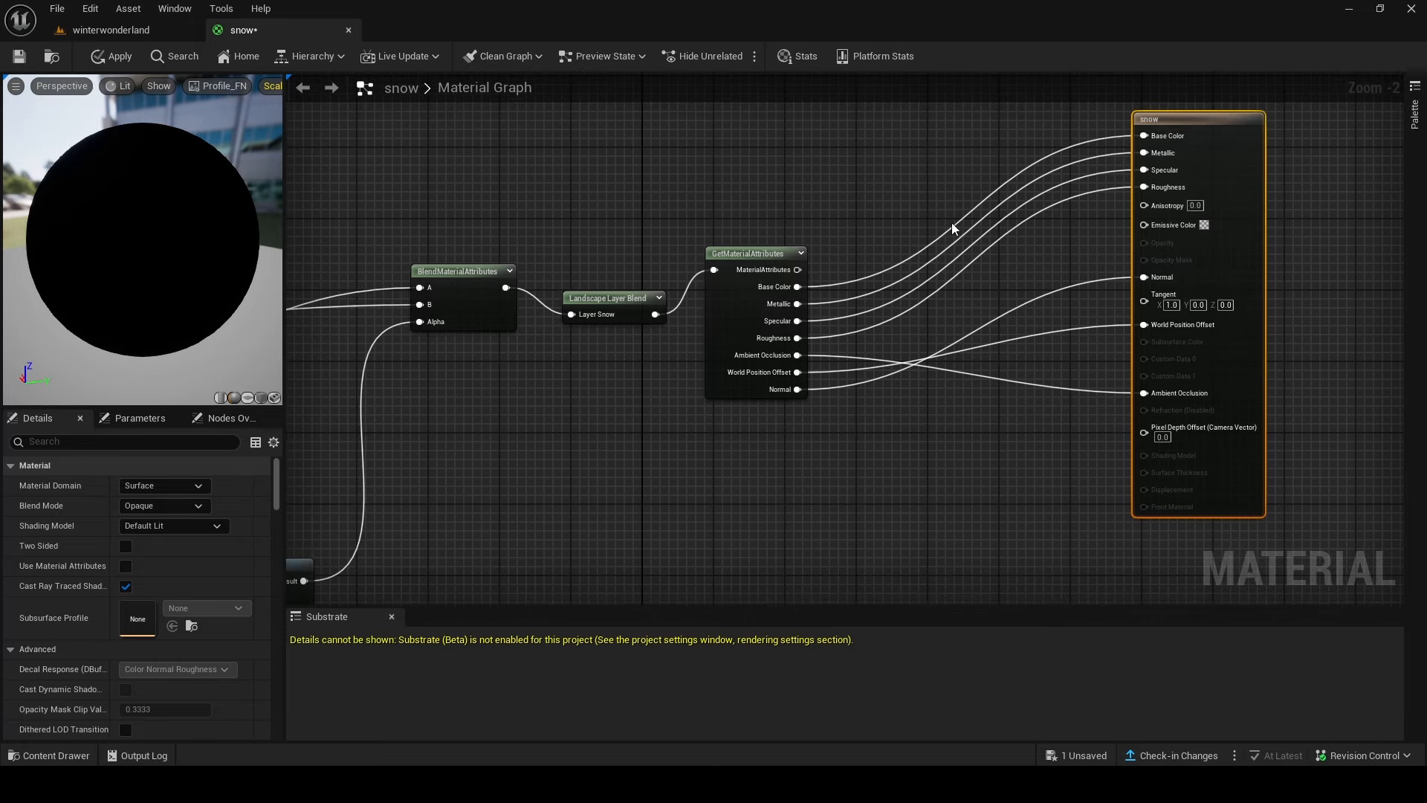
left_click_drag(752, 251, 852, 304)
Step: Move all nodes up to Landscape Layer Blend higher in the graph, then return Landscape Layer Blend beside GetMaterialAttributes
scroll(852, 303, "down", 6)
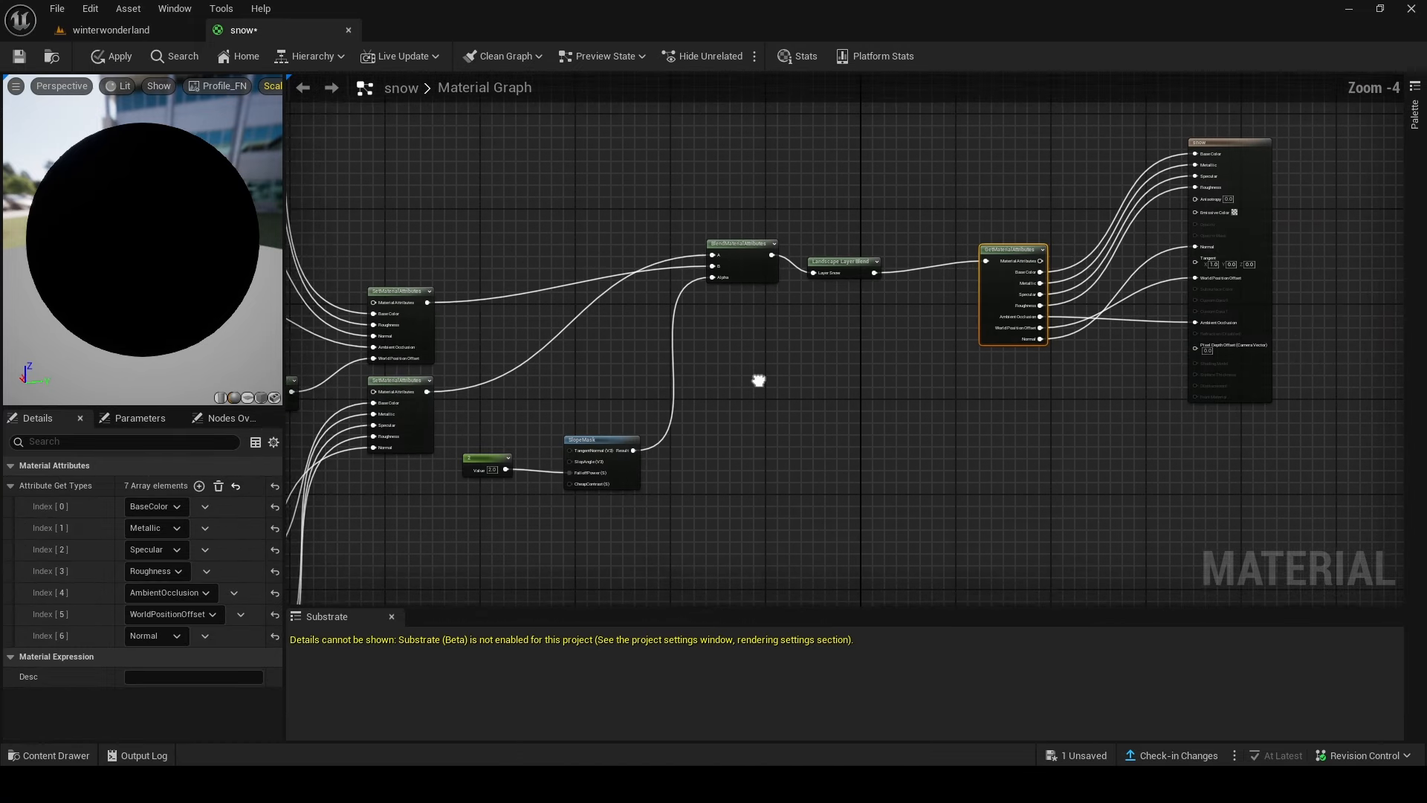
left_click_drag(831, 527, 480, 216)
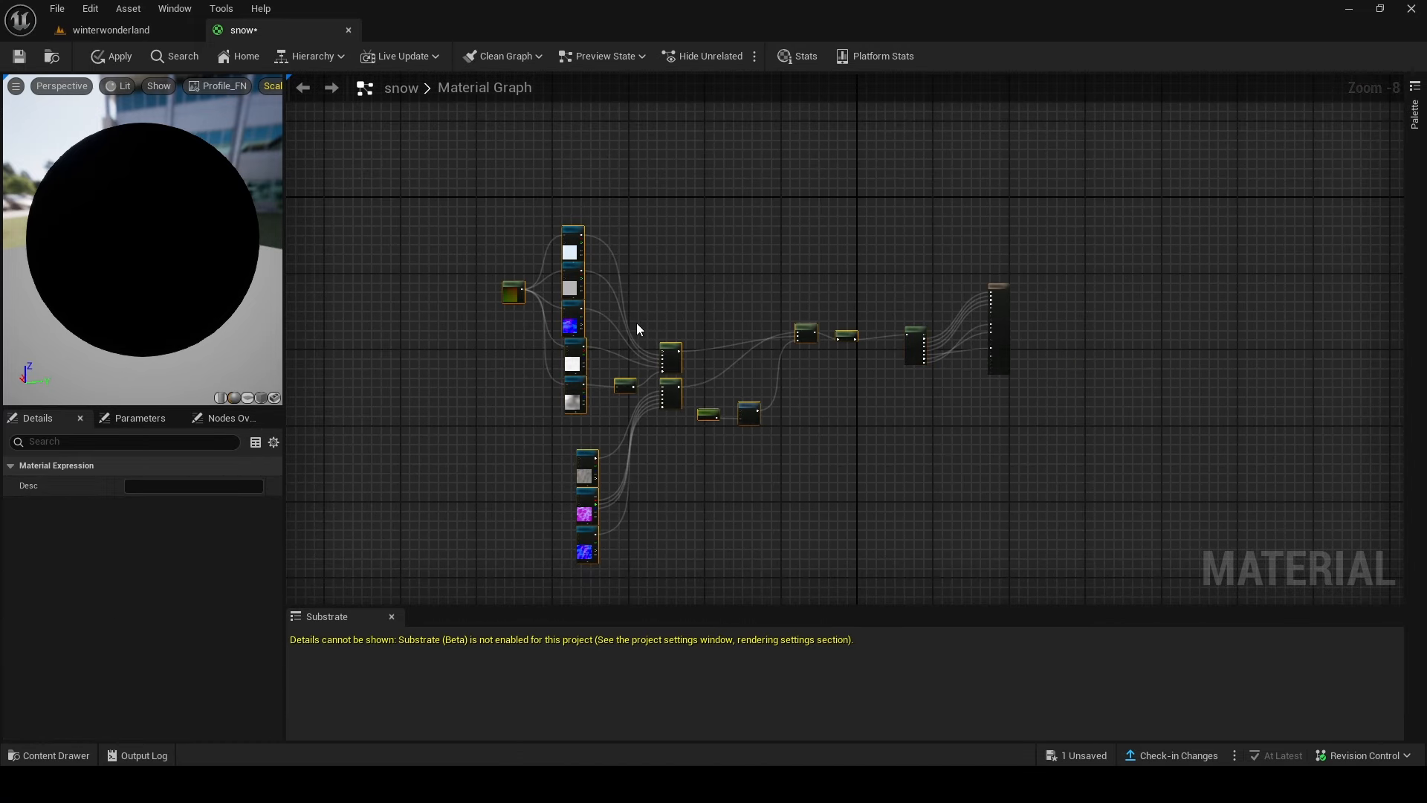
left_click_drag(665, 355, 624, 209)
left_click(822, 336)
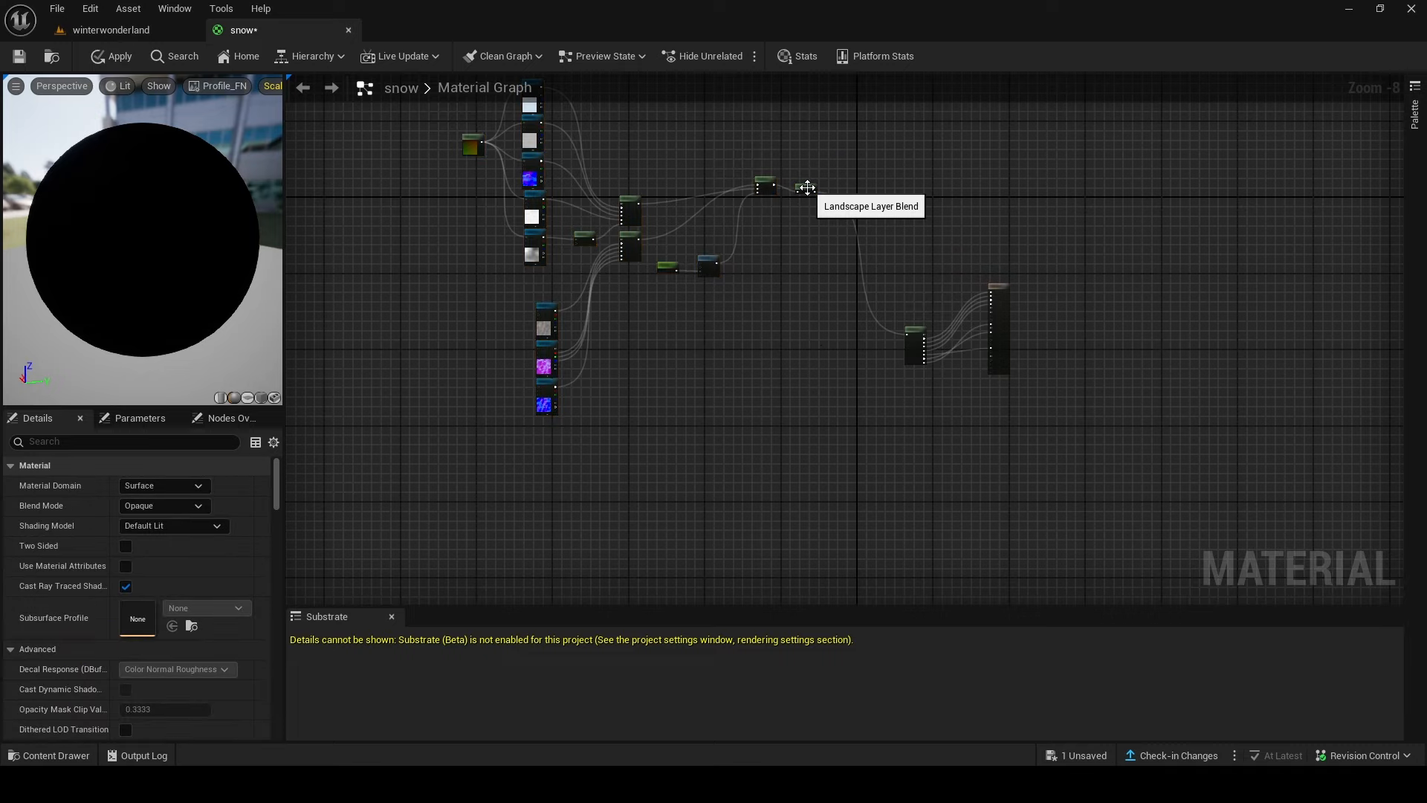
left_click_drag(805, 188, 846, 336)
left_click(868, 267)
scroll(817, 253, "up", 6)
scroll(704, 297, "down", 5)
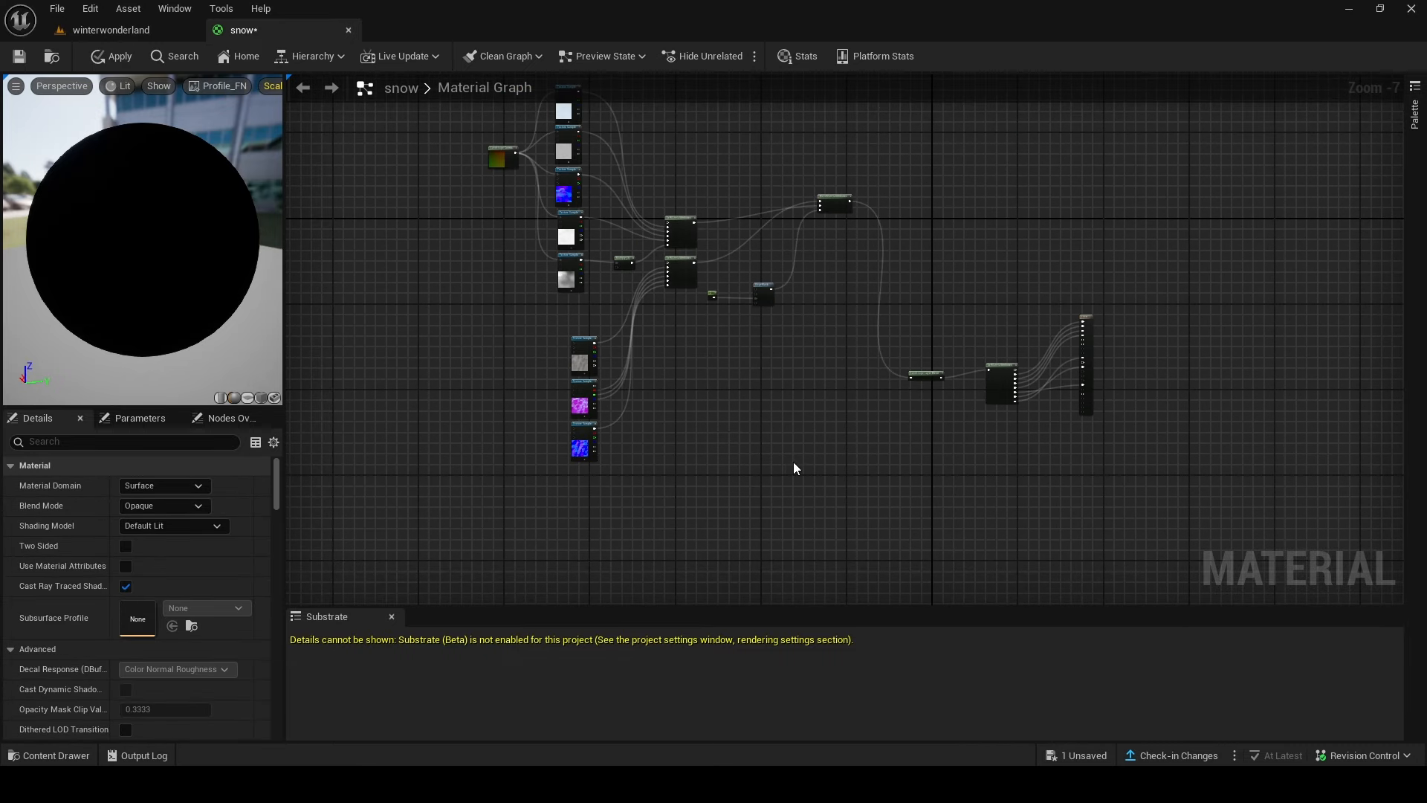
scroll(793, 468, "up", 2)
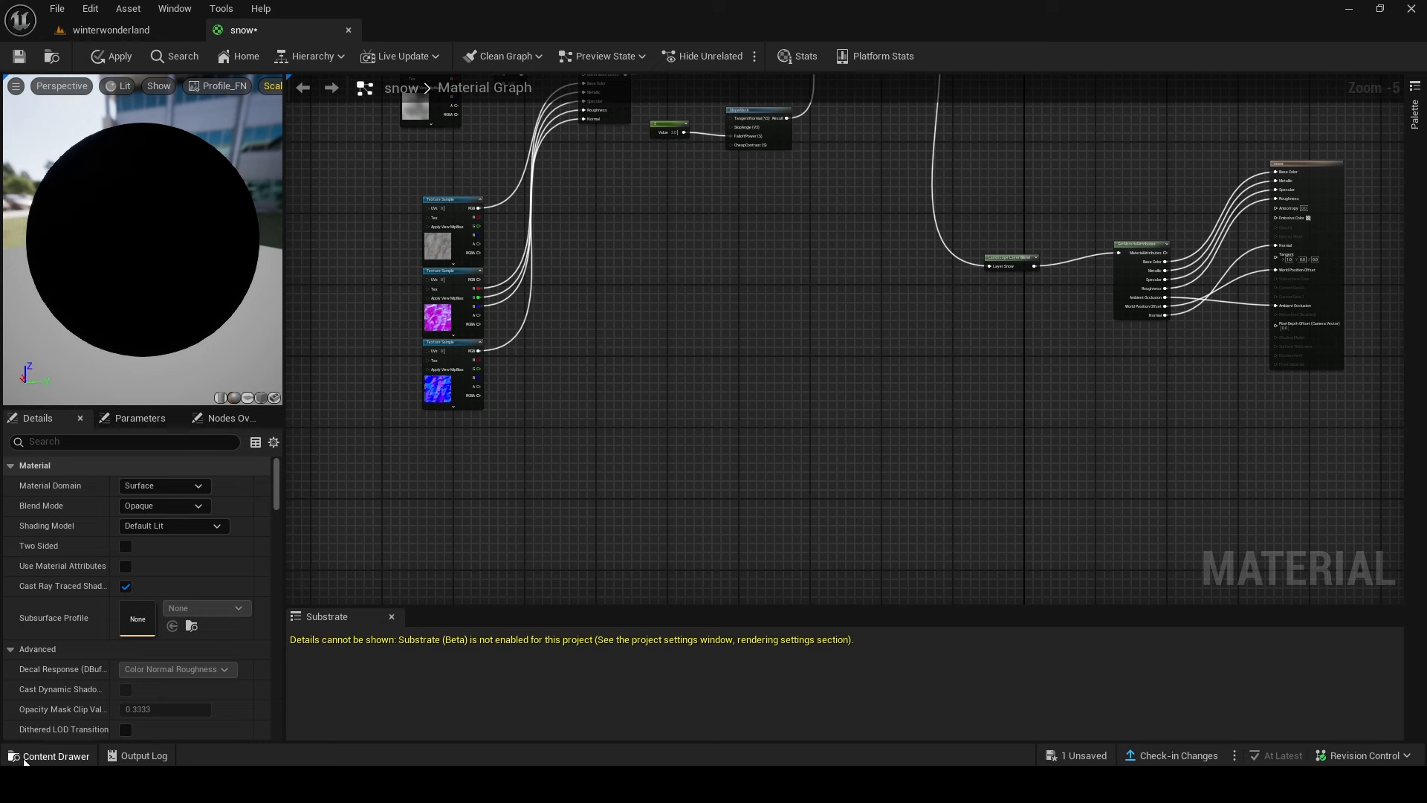
Step: Search the Fortnite content for "texture" and add the Cove Ground Dirt D, N and S textures to the material graph
left_click(25, 756)
left_click(275, 564)
left_click(691, 702)
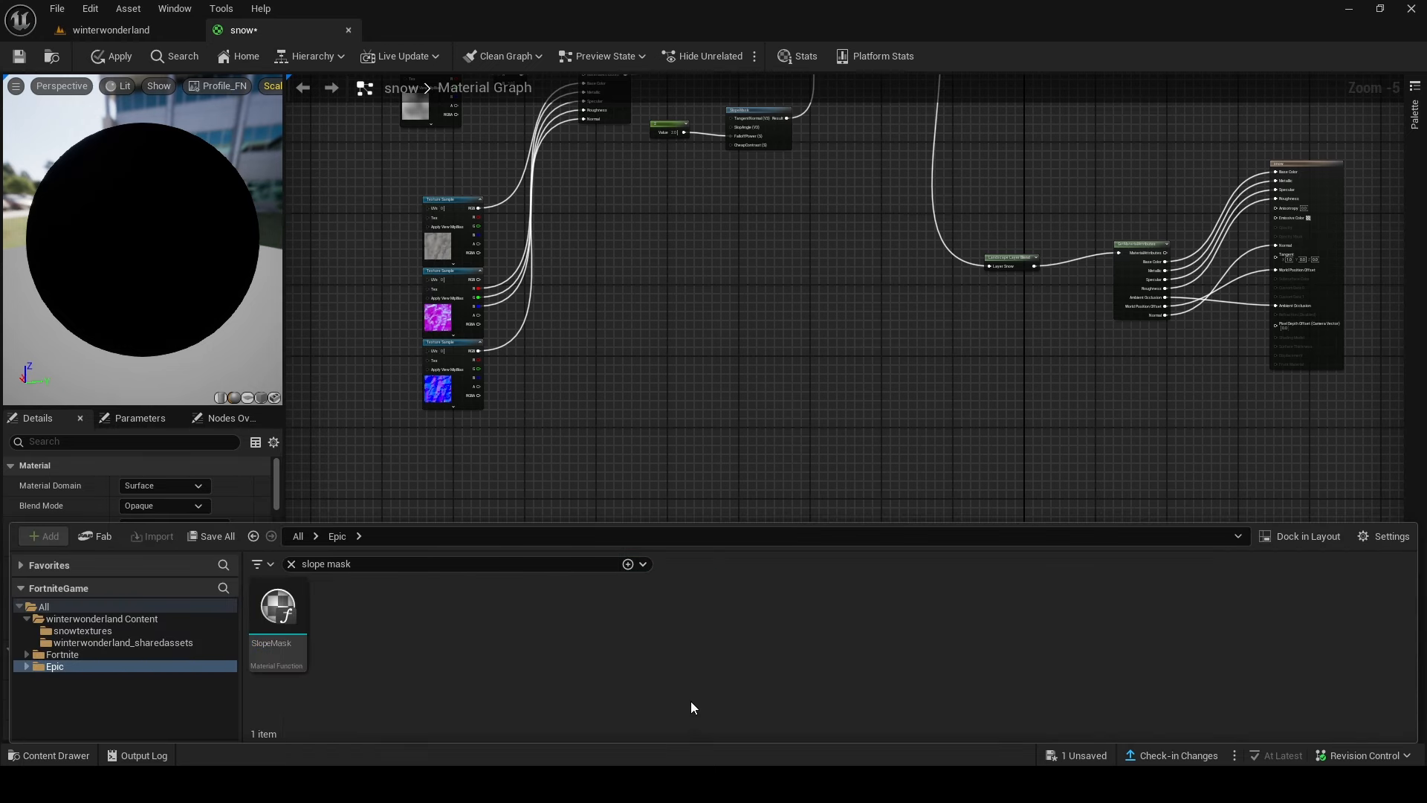
left_click(296, 565)
left_click(159, 652)
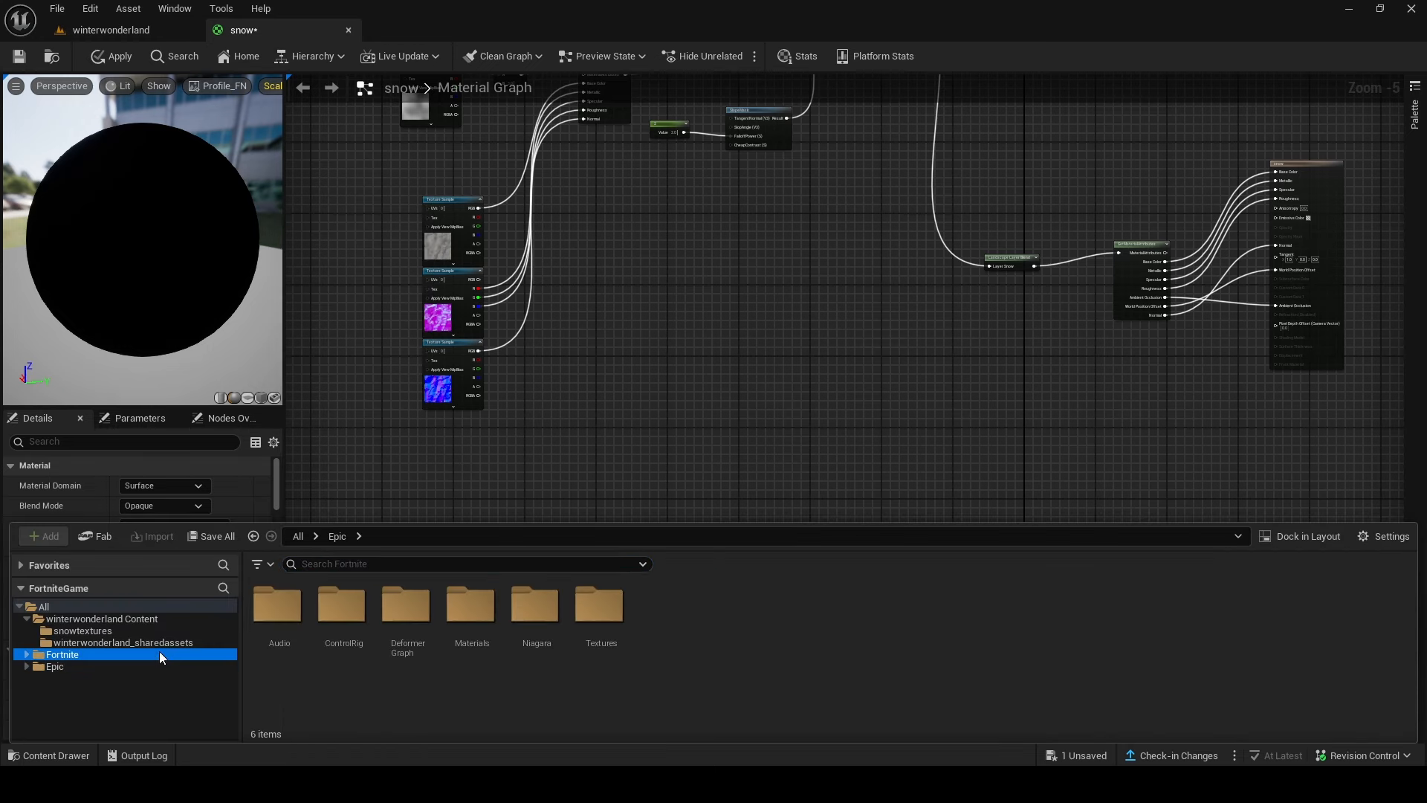
left_click(310, 564)
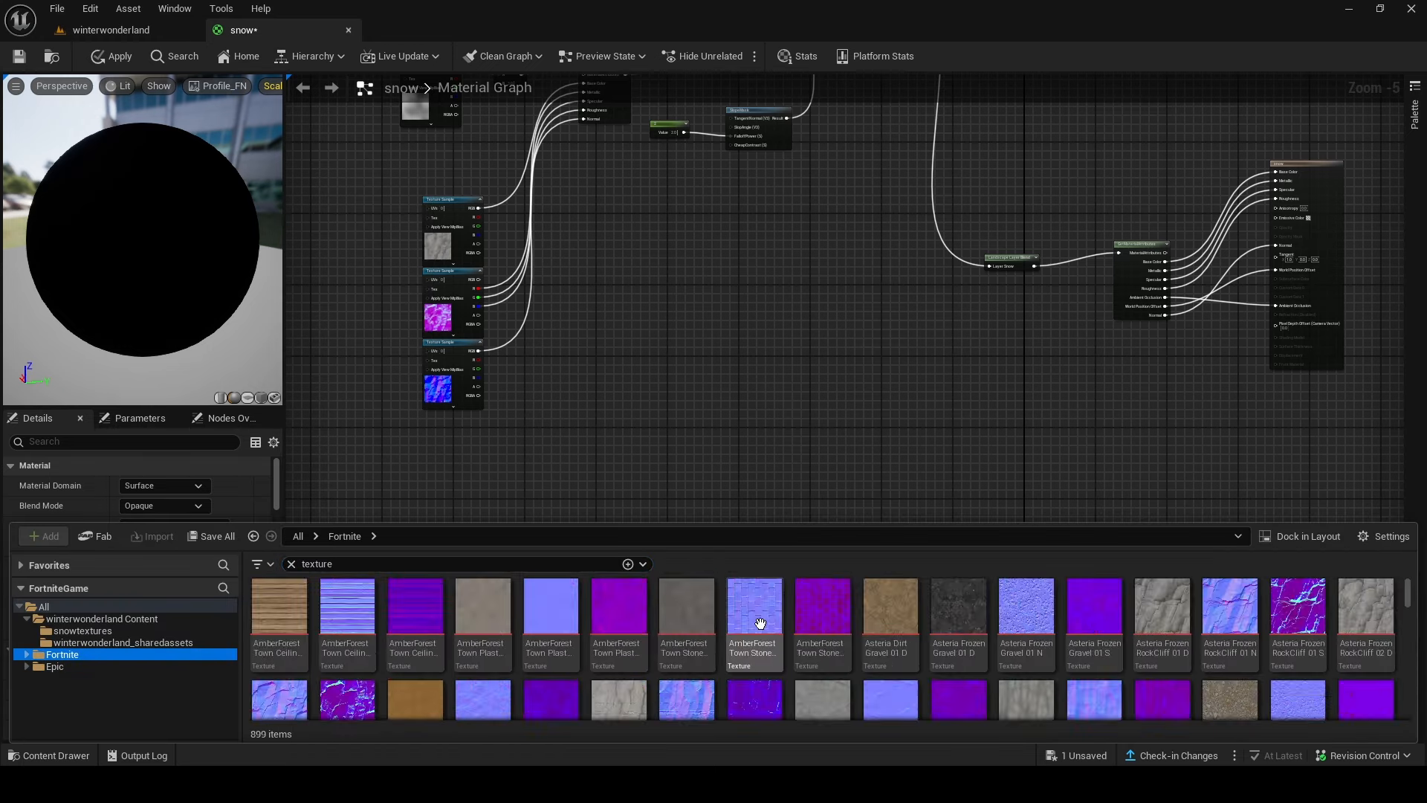
scroll(759, 625, "down", 10)
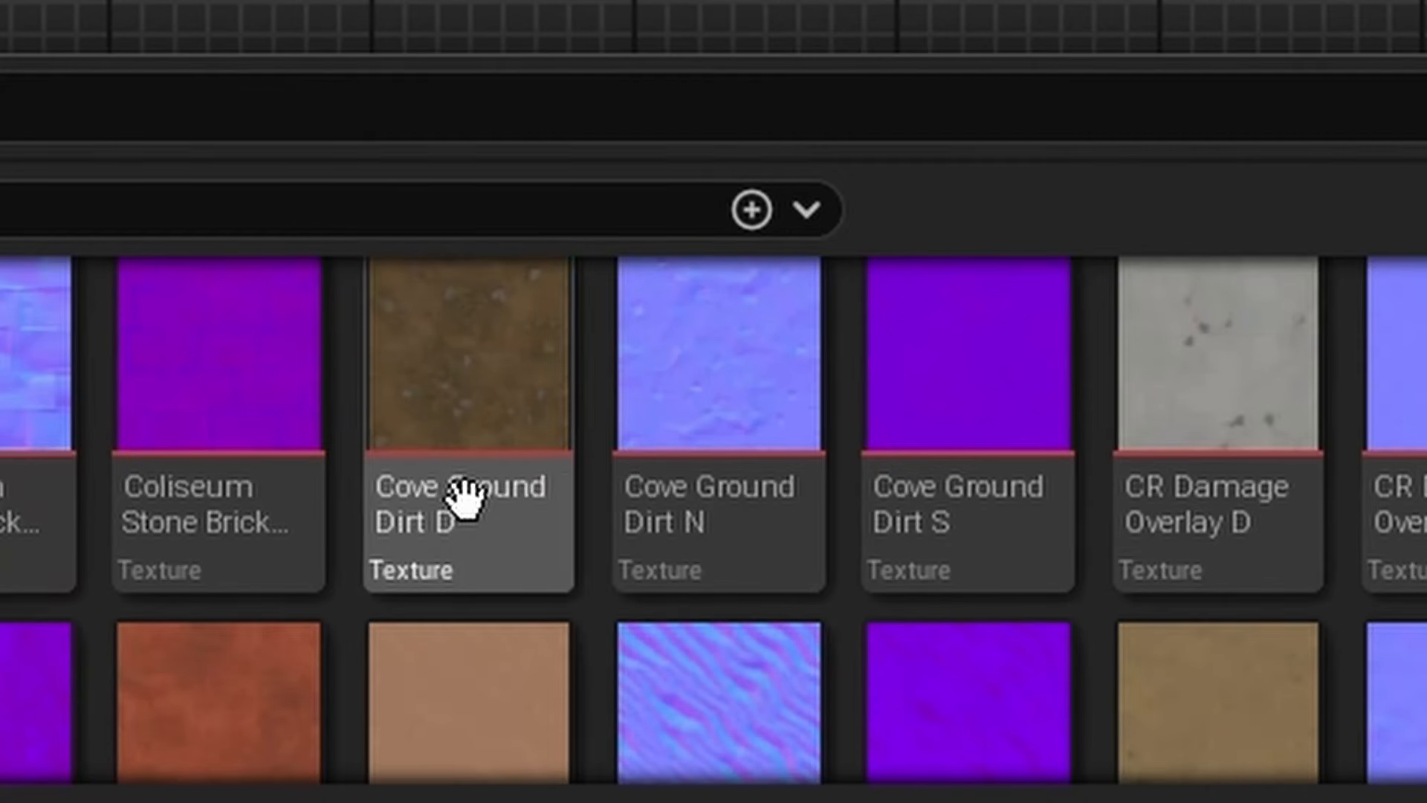
left_click(466, 499)
left_click(958, 474, "shift")
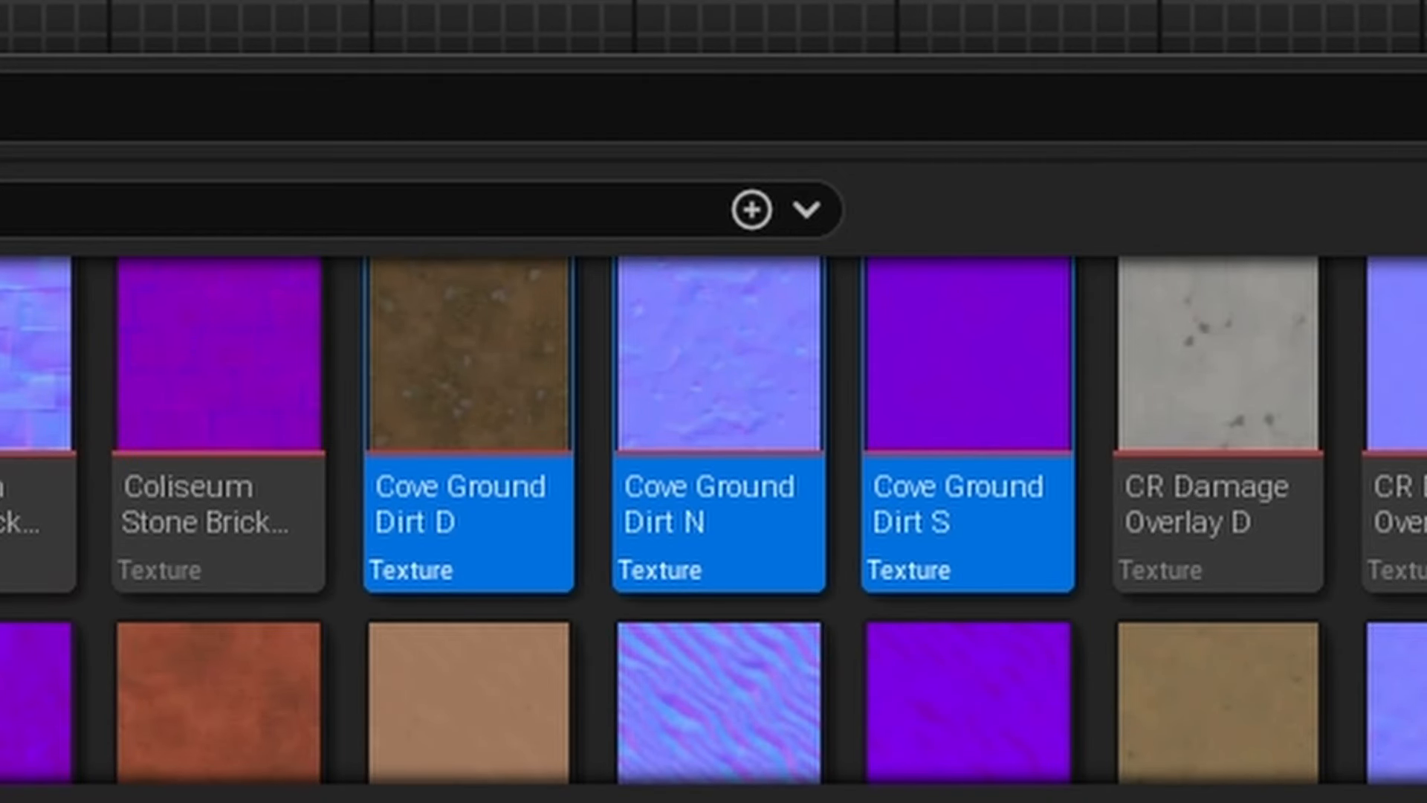
left_click_drag(524, 621, 576, 464)
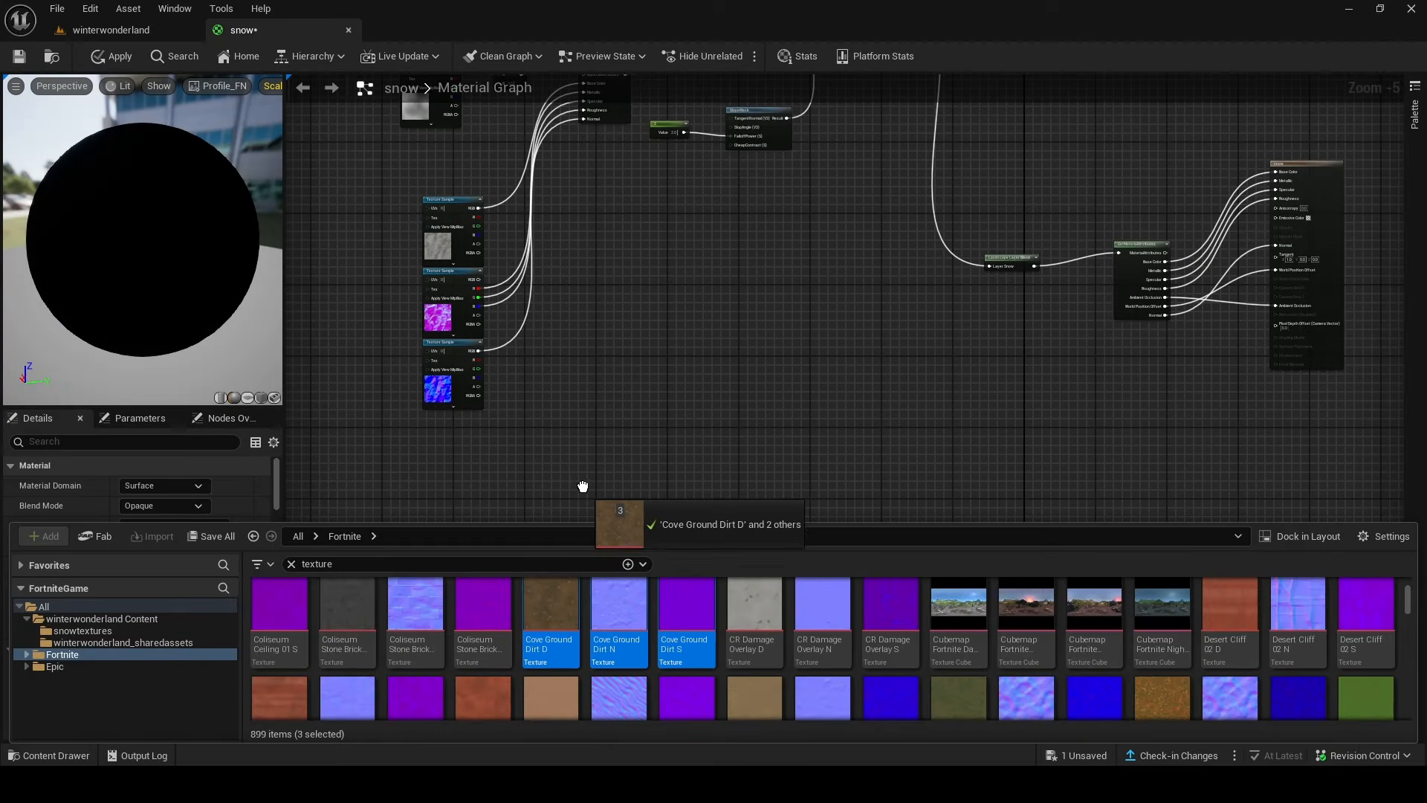
Step: Arrange the three dirt Texture Sample nodes in a vertical column, ordered diffuse, normal and mask
scroll(669, 394, "up", 3)
left_click_drag(661, 457, 626, 269)
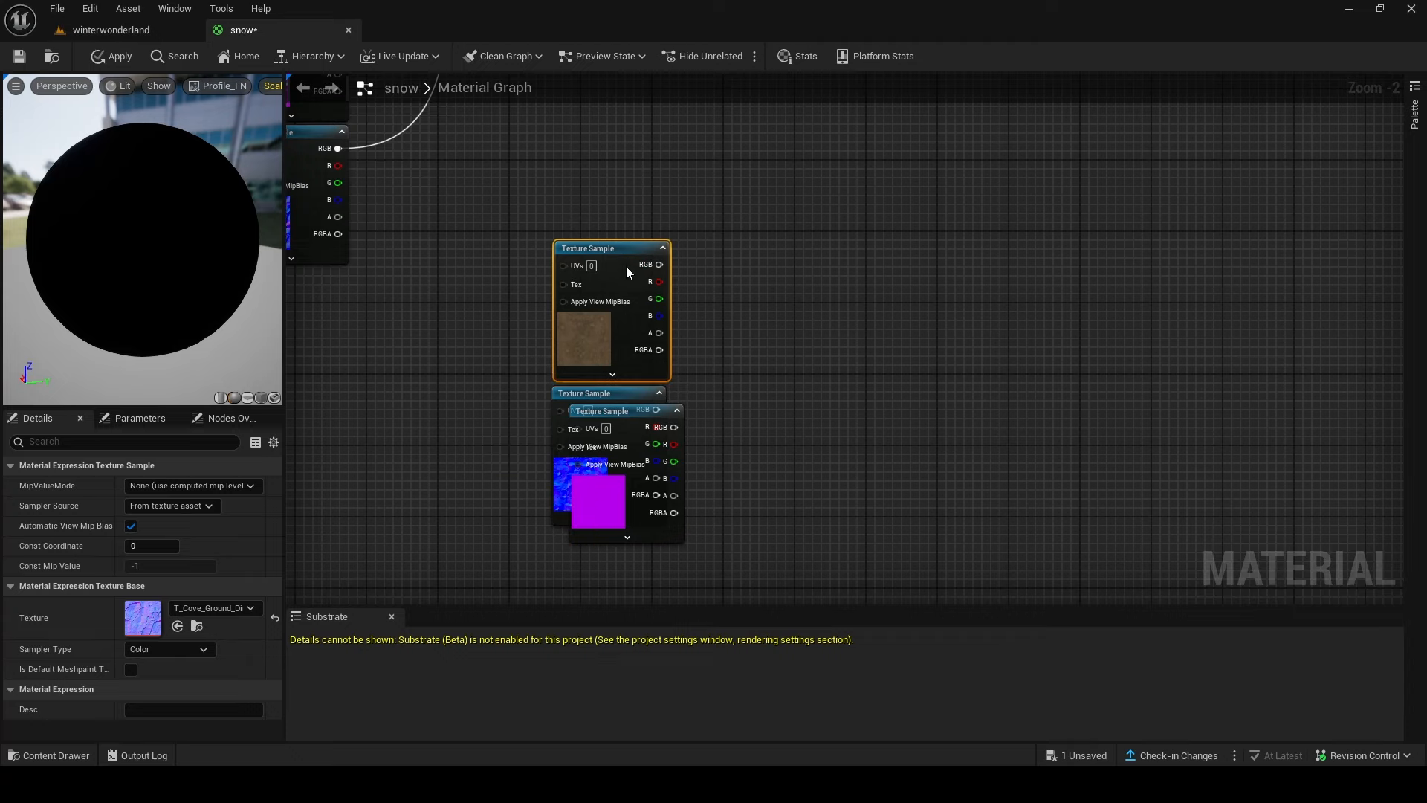
left_click_drag(637, 435, 607, 558)
right_click_drag(765, 333, 680, 378)
scroll(747, 340, "down", 4)
scroll(637, 325, "up", 2)
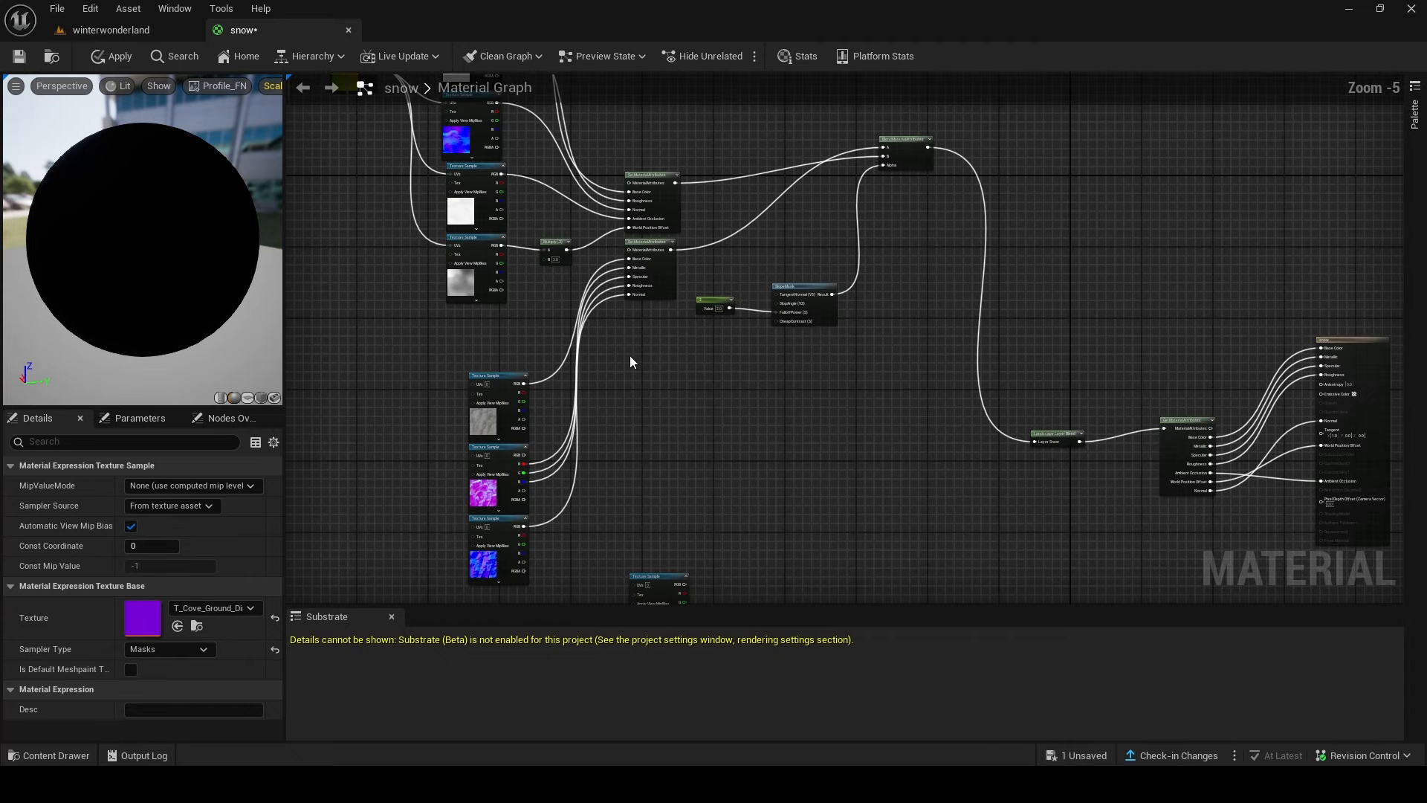
Step: Copy the rock samples, both SetMaterialAttributes nodes, the constant, SlopeMask and BlendMaterialAttributes, and paste them below the original graph near the dirt samples
scroll(654, 379, "down", 2)
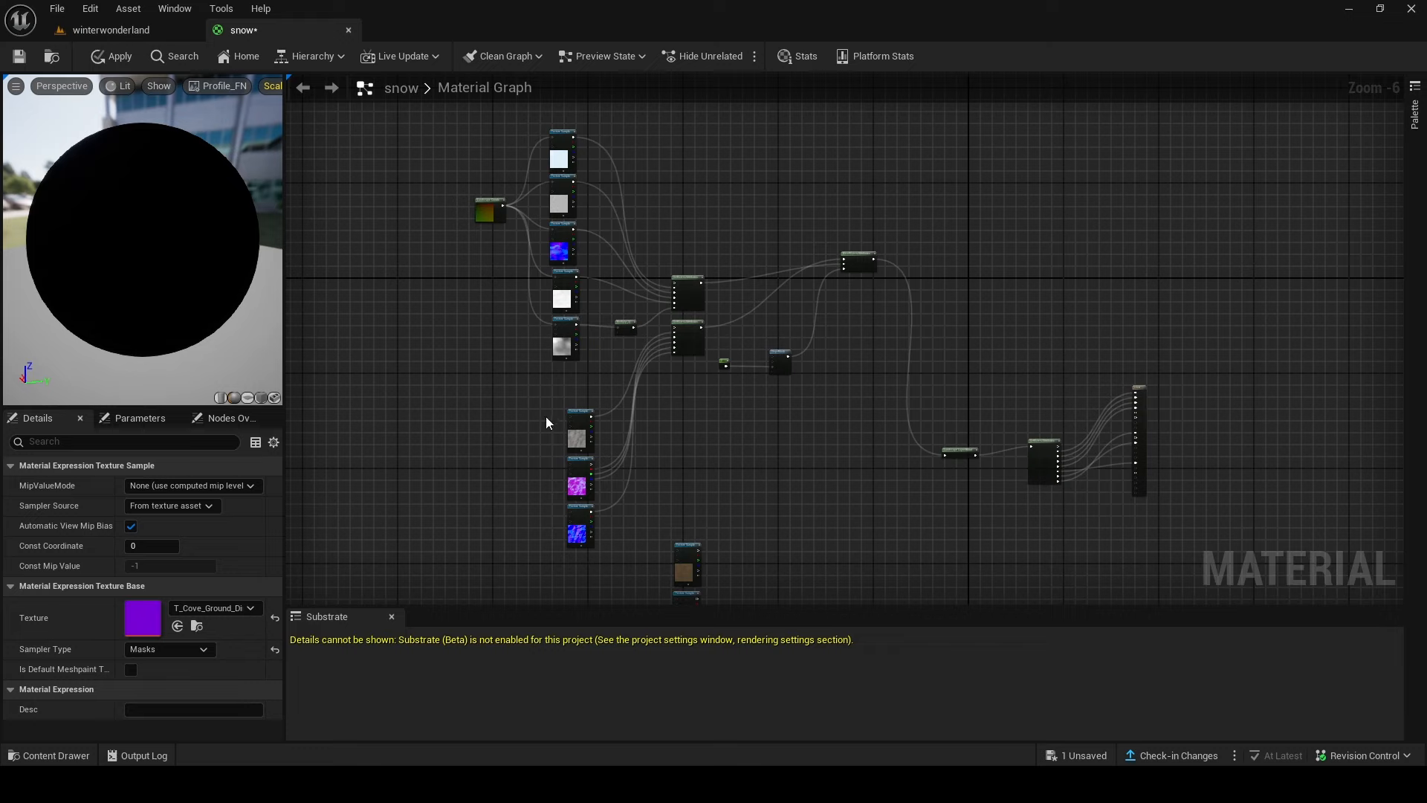
left_click(683, 340, "ctrl")
left_click(684, 305, "ctrl")
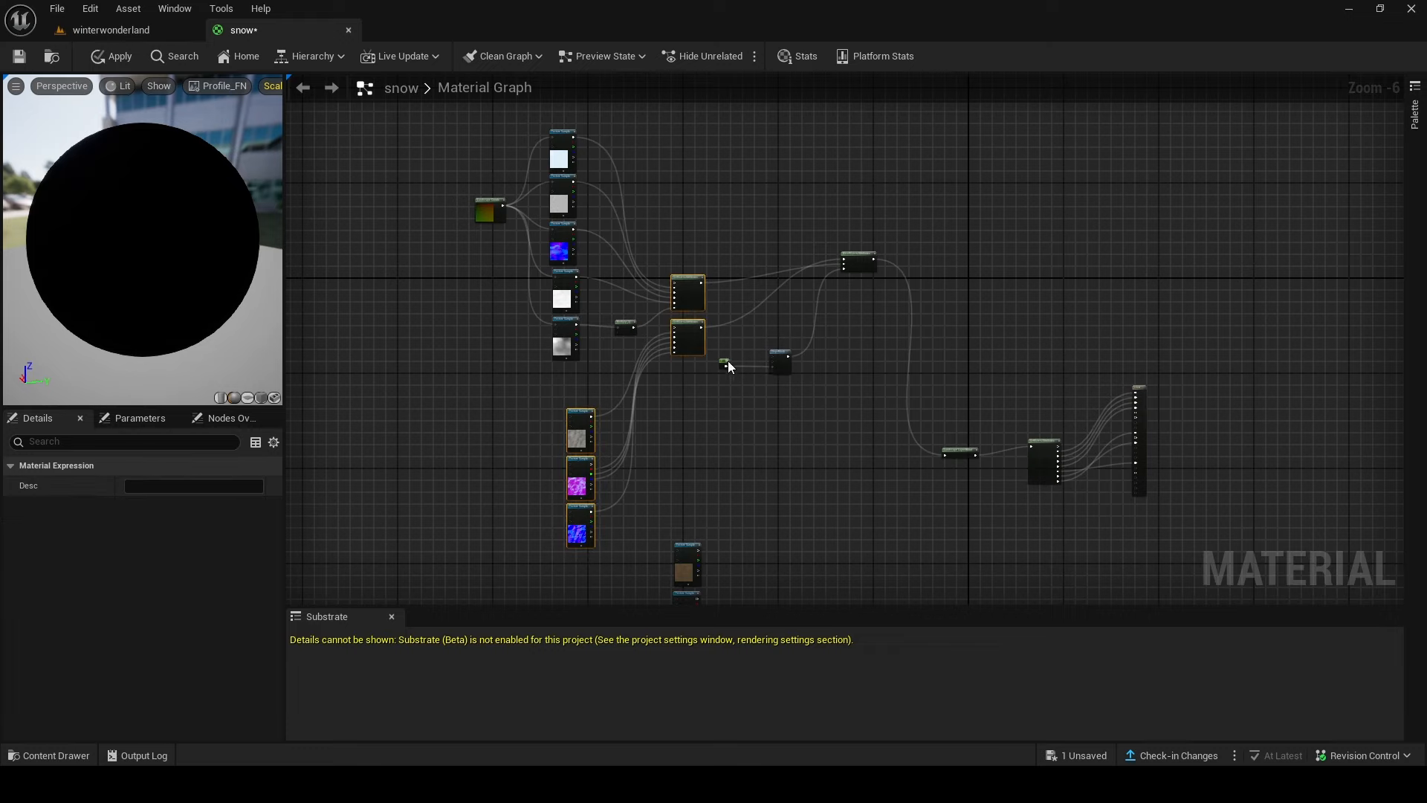
left_click(780, 359, "ctrl")
left_click(858, 266, "ctrl")
right_click_drag(877, 404, 855, 289)
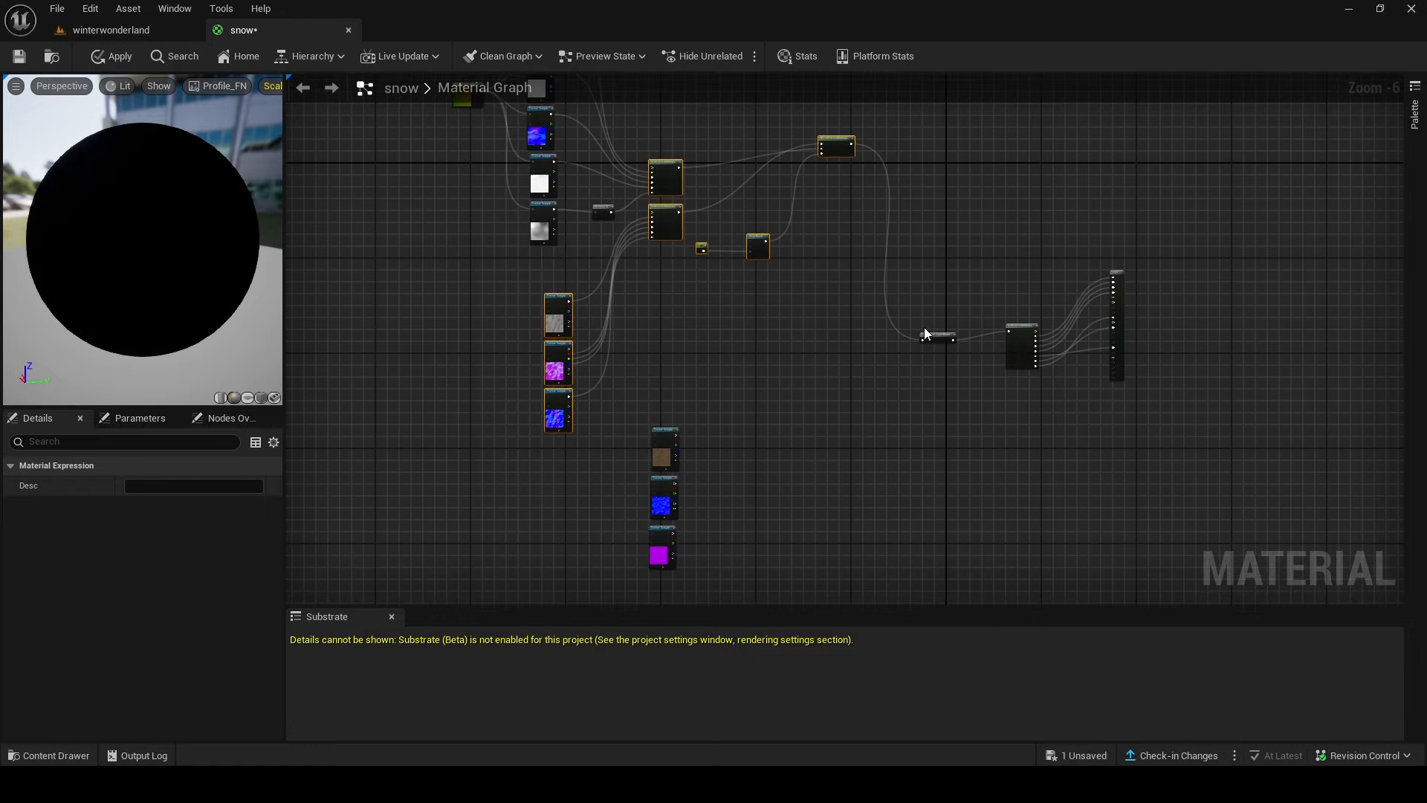
key("ctrl+c")
key("ctrl+v")
left_click_drag(1061, 197, 819, 448)
right_click_drag(819, 448, 858, 239)
left_click_drag(858, 239, 948, 361)
Step: Place the pasted snow SetMaterialAttributes node beside the dirt texture samples
left_click_drag(770, 341, 700, 238)
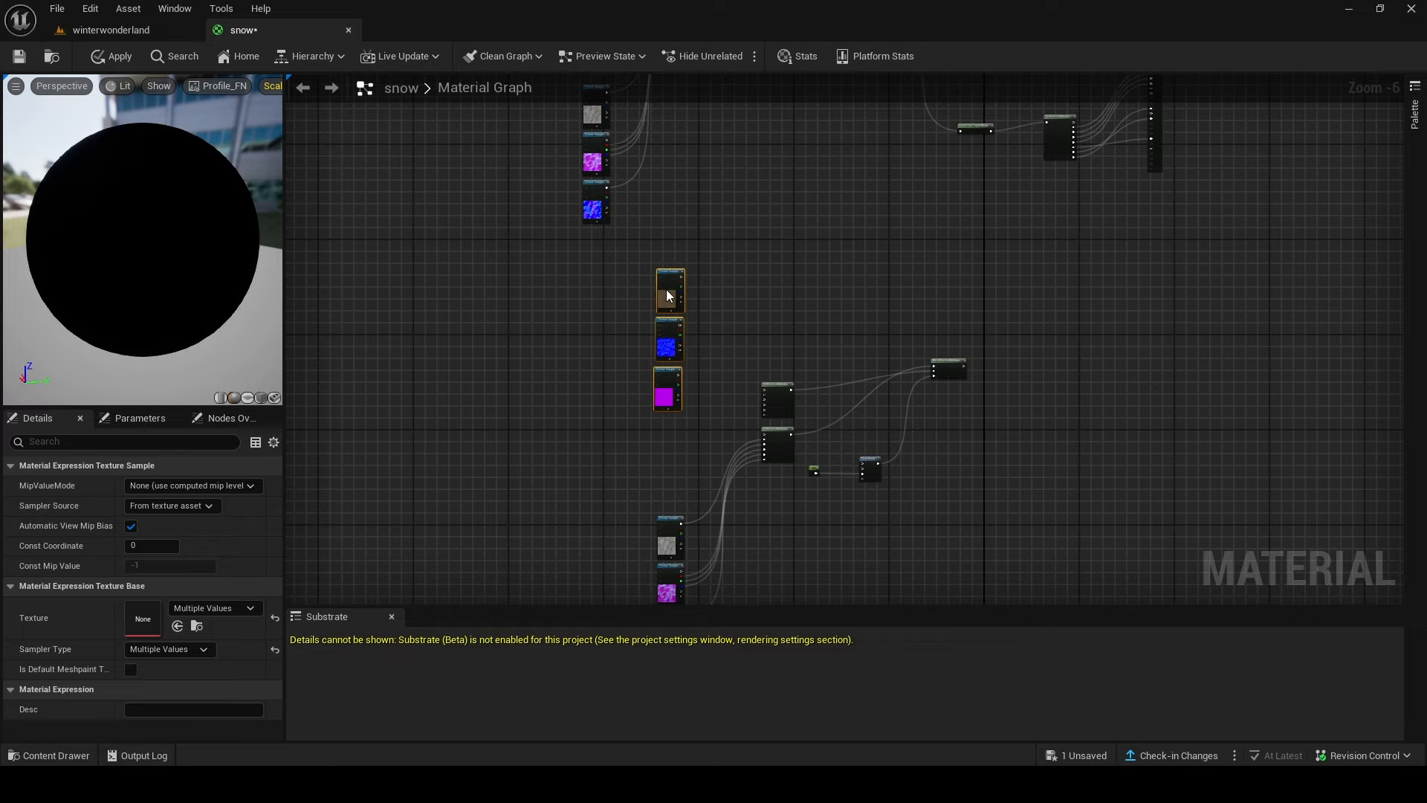
left_click(734, 304)
scroll(734, 304, "up", 3)
right_click_drag(735, 303, 749, 252)
left_click_drag(846, 478, 755, 280)
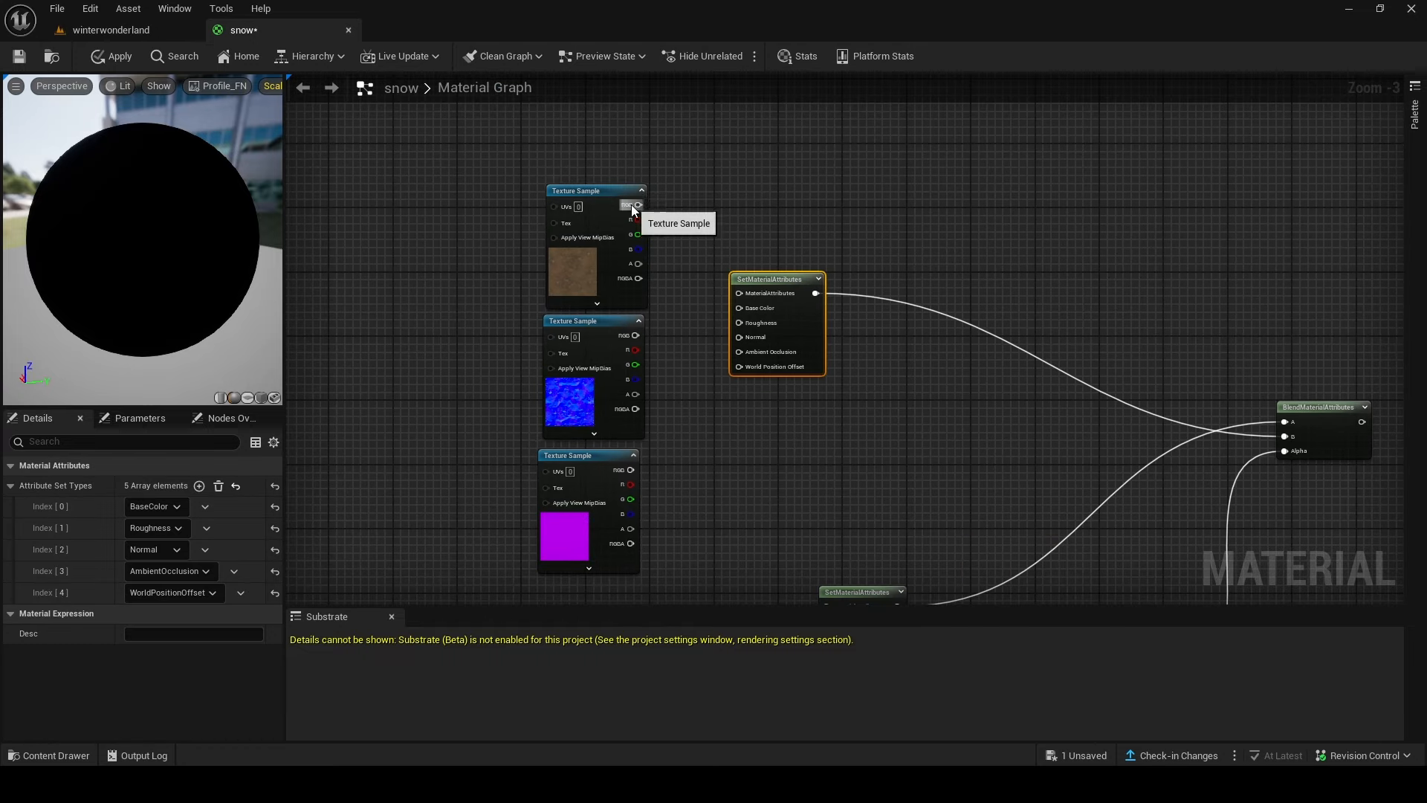
left_click_drag(638, 205, 656, 259)
Step: Duplicate the pasted rock SetMaterialAttributes node and place the duplicate near the dirt texture samples
right_click_drag(872, 545, 872, 344)
mouse_move(809, 290)
right_mouse_down()
mouse_move(805, 264)
mouse_move(818, 297)
right_mouse_up()
left_click(873, 397)
key("ctrl+c")
key("ctrl+v")
left_click_drag(1008, 448, 888, 174)
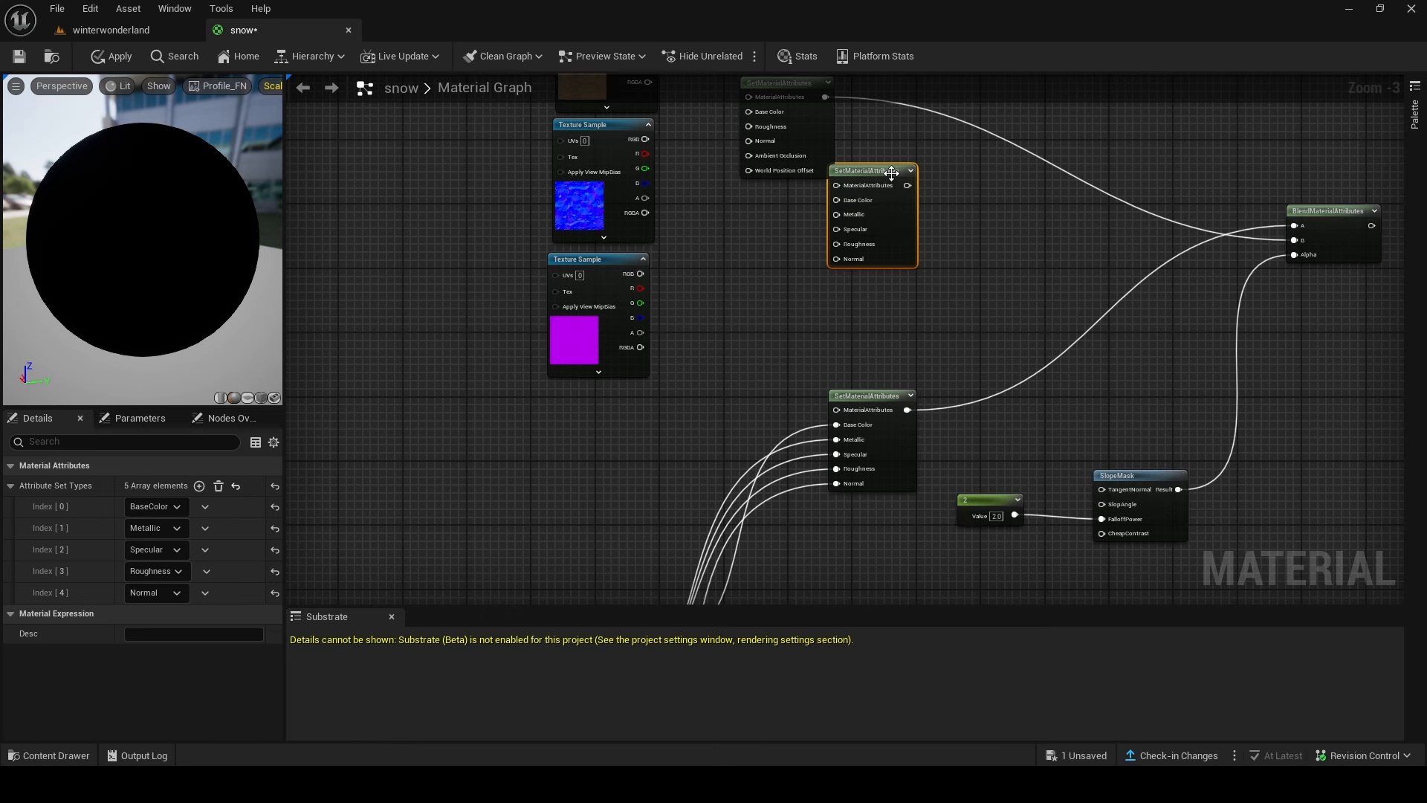
Step: Delete the pasted snow SetMaterialAttributes node and connect the duplicated rock one to input B of the pasted BlendMaterialAttributes
right_click_drag(816, 104, 799, 238)
right_click(792, 260)
left_click(851, 409)
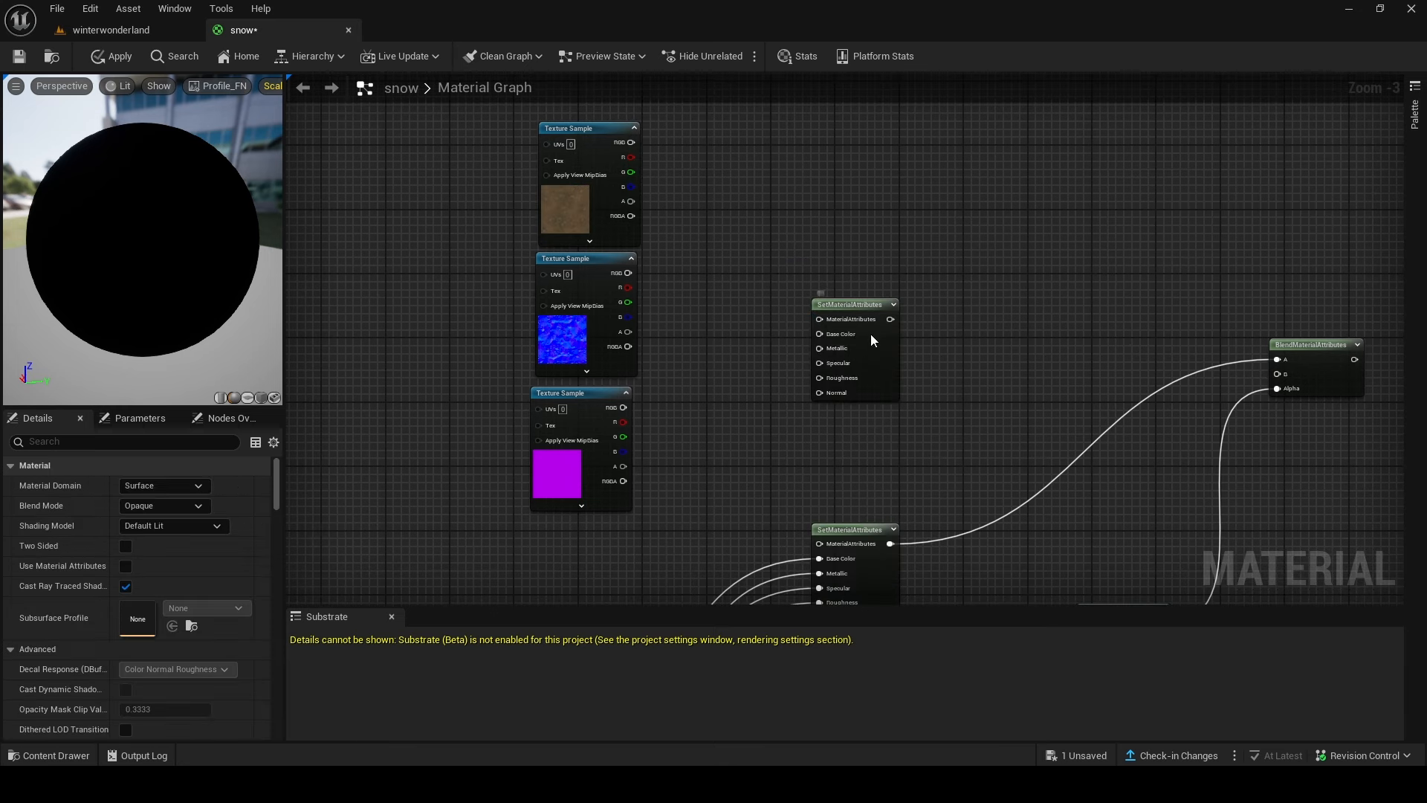
left_click_drag(871, 333, 804, 252)
left_click_drag(889, 241, 1281, 373)
left_click_drag(757, 224, 780, 232)
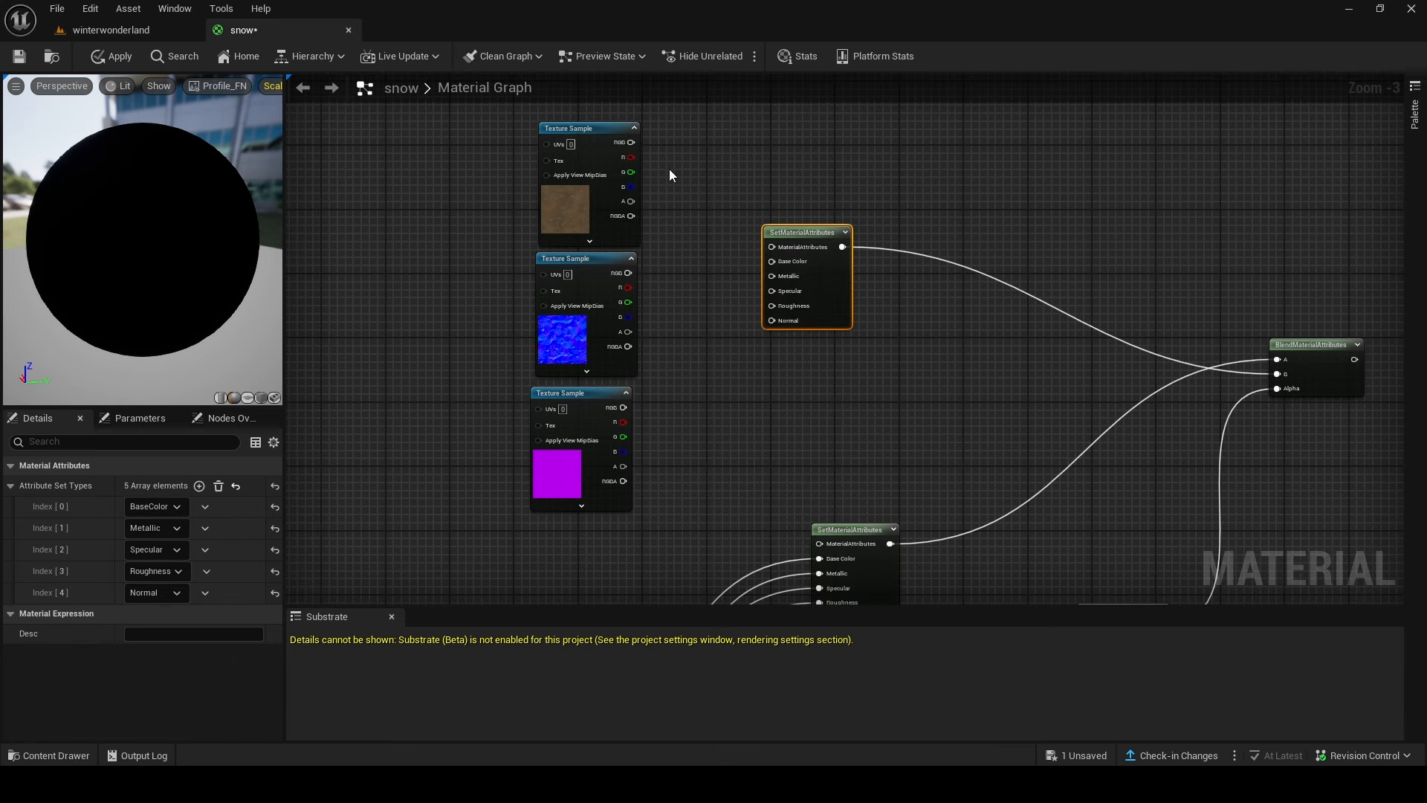
Step: Connect the dirt diffuse sample's RGB output to Base Color on the new SetMaterialAttributes node
scroll(669, 168, "up", 1)
right_click_drag(669, 168, 681, 240)
left_click_drag(642, 213, 795, 345)
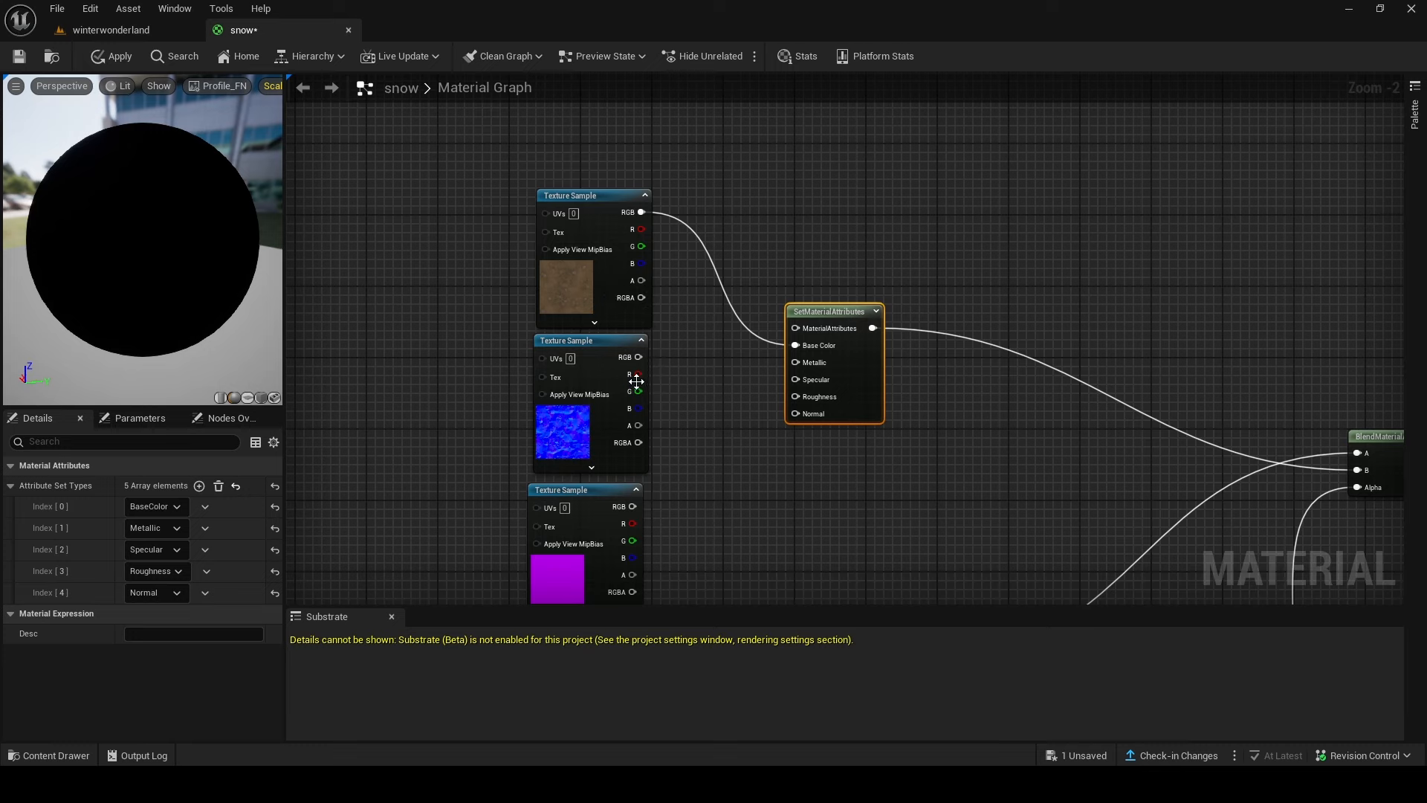
left_click_drag(637, 391, 816, 397)
right_click_drag(686, 443, 706, 340)
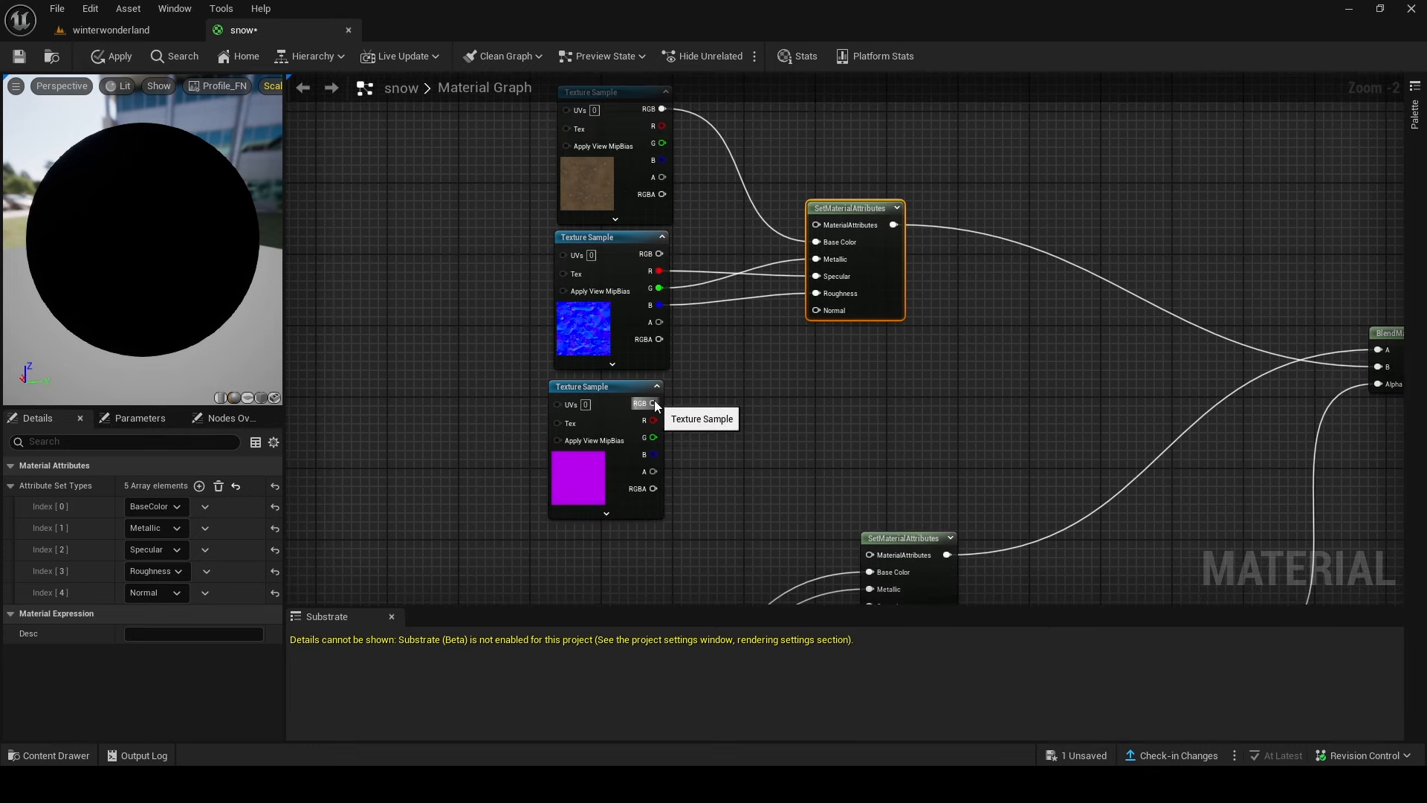
left_click_drag(654, 403, 804, 313)
left_click(700, 320)
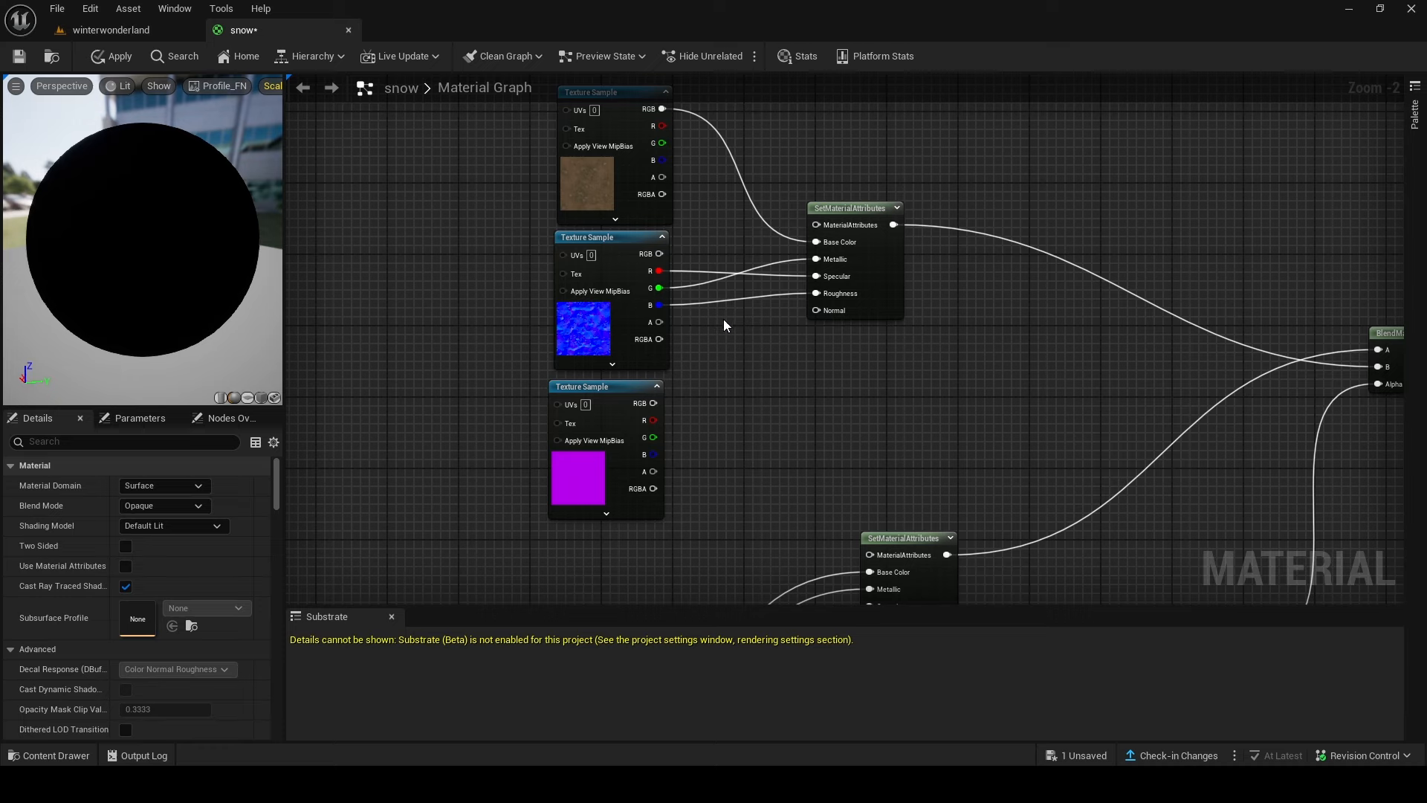
key("ctrl+z")
key("ctrl+z")
key("ctrl+z")
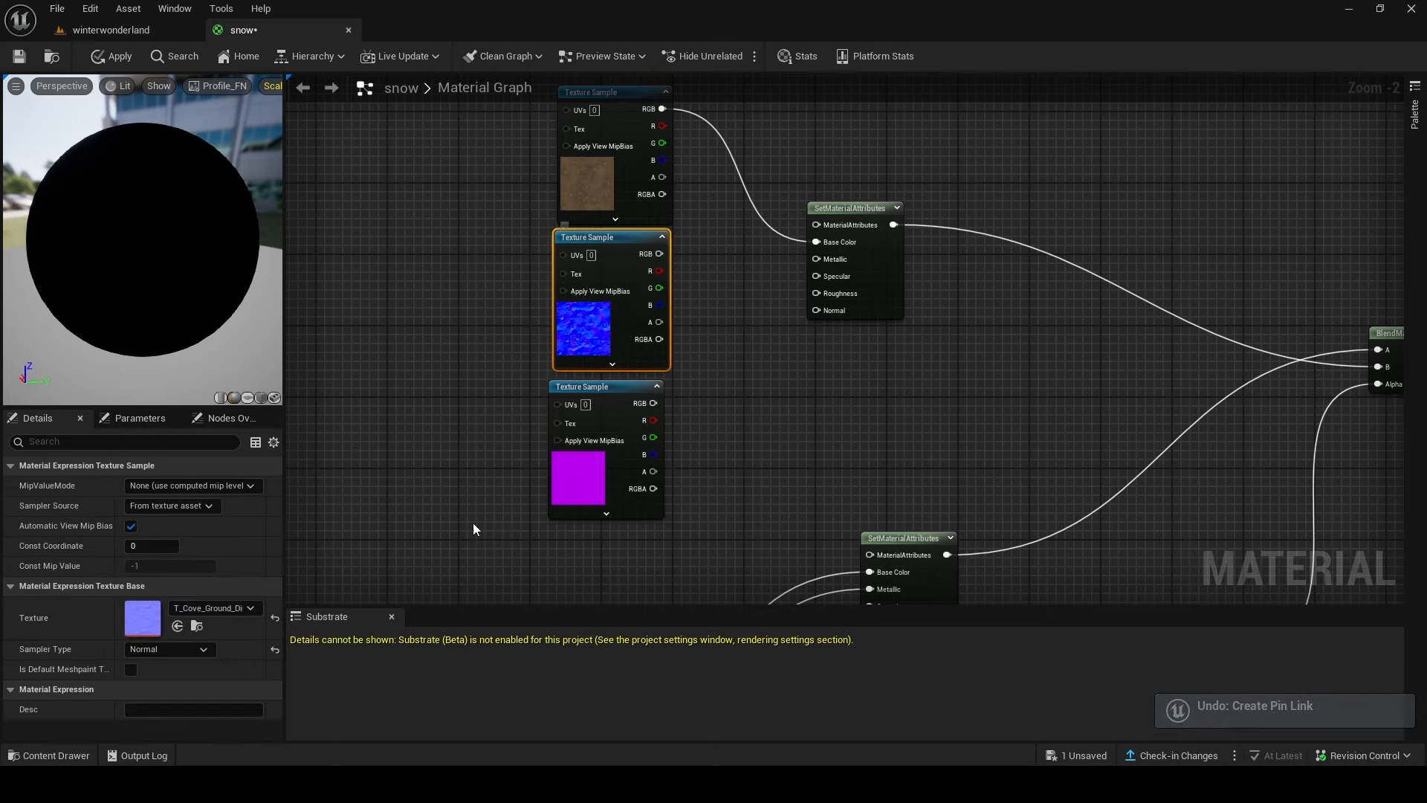
Step: Connect the dirt normal sample's RGB to Normal and the purple mask sample's channels to Metallic, Specular and Roughness
left_click_drag(660, 253, 816, 309)
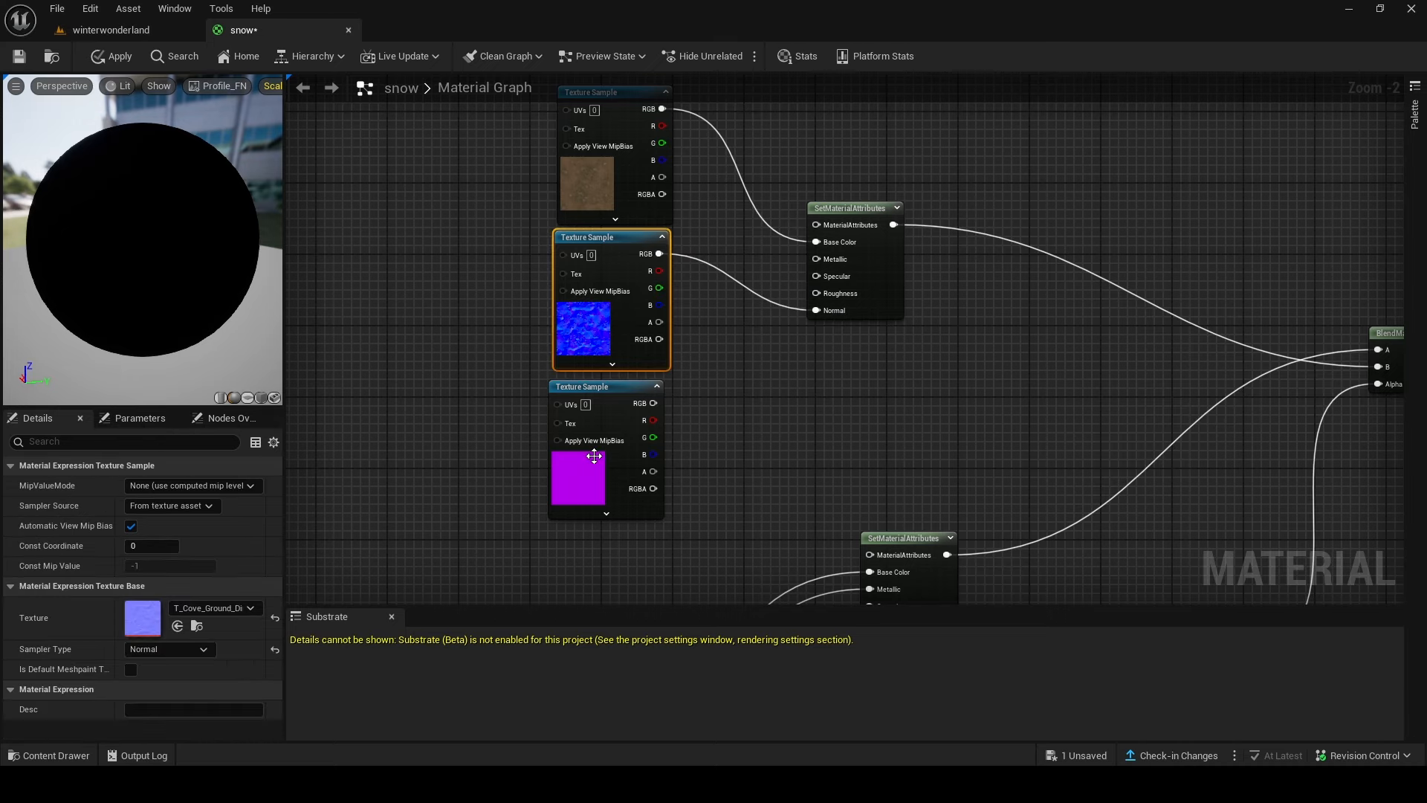
left_click_drag(651, 436, 818, 275)
left_click_drag(654, 455, 827, 290)
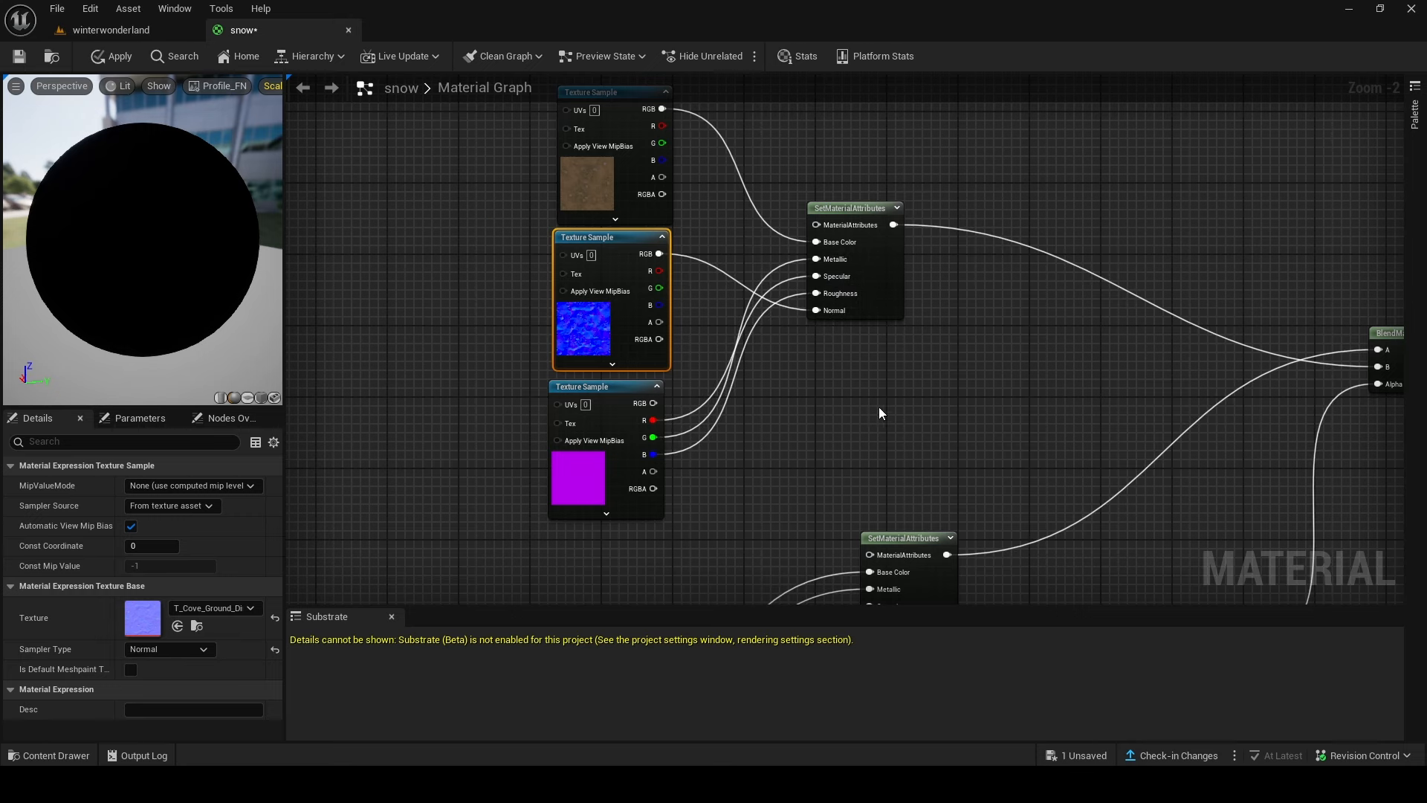
Step: Move the pasted BlendMaterialAttributes node close to the dirt SetMaterialAttributes node
scroll(827, 366, "down", 2)
left_click_drag(920, 337, 804, 275)
scroll(829, 404, "down", 3)
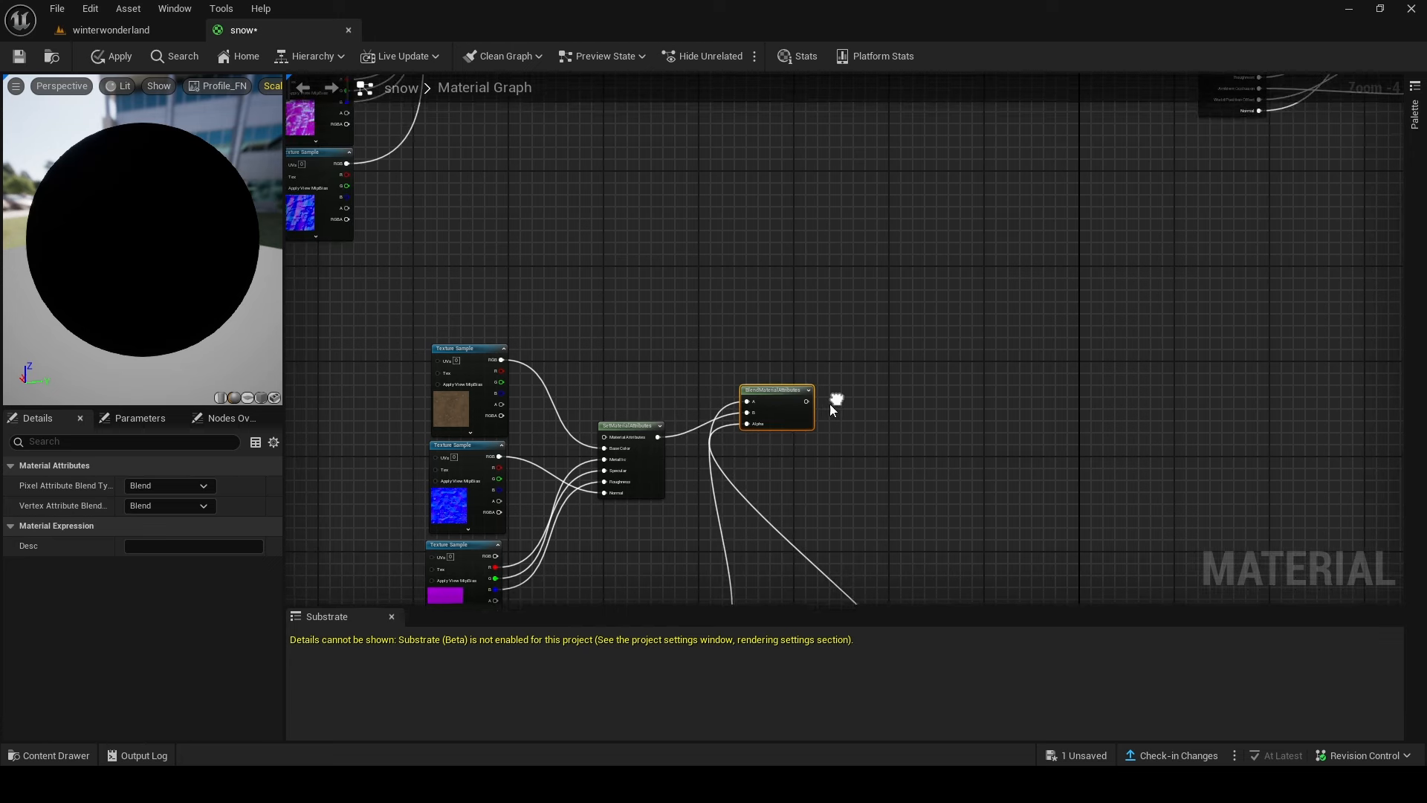
Step: Preview the pasted BlendMaterialAttributes node and rotate the preview sphere to inspect the dirt and rock blend
mouse_move(770, 311)
right_mouse_down()
mouse_move(762, 407)
mouse_move(765, 310)
right_mouse_up()
right_click(782, 422)
left_click(832, 477)
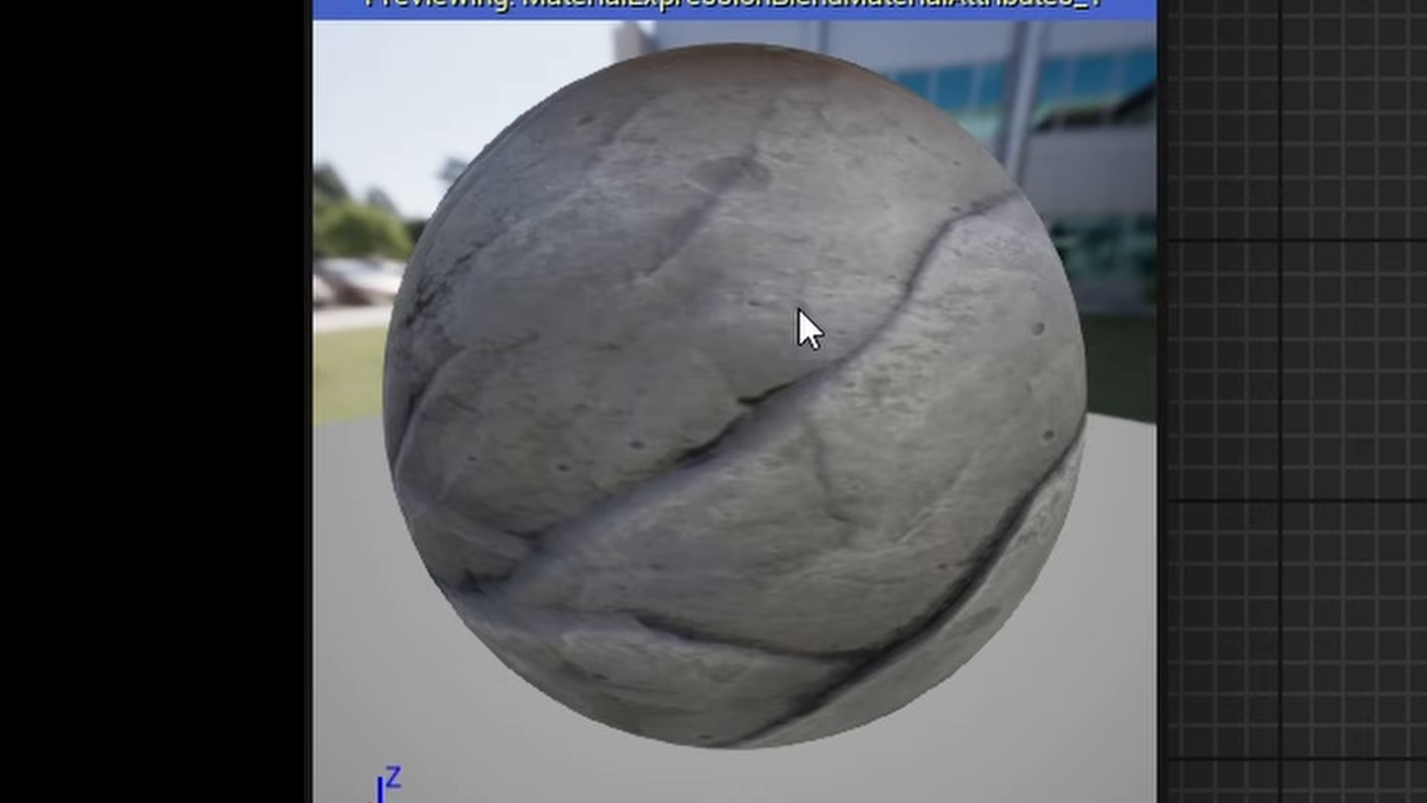
left_click_drag(799, 309, 752, 101)
scroll(736, 300, "up", 3)
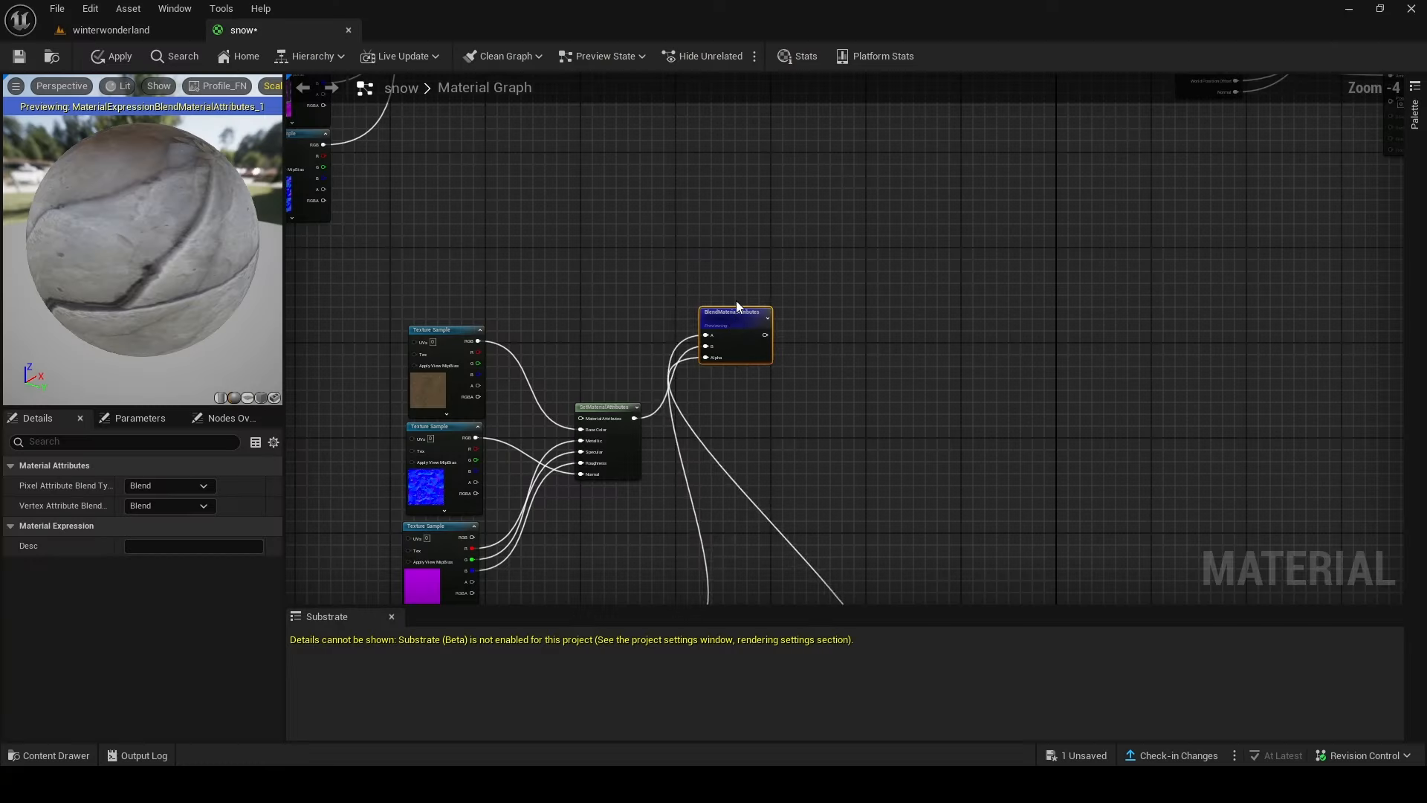
Step: Move the dirt BlendMaterialAttributes node up toward the original snow blend and stop previewing it
left_click_drag(736, 300, 718, 159)
right_click_drag(755, 206, 772, 474)
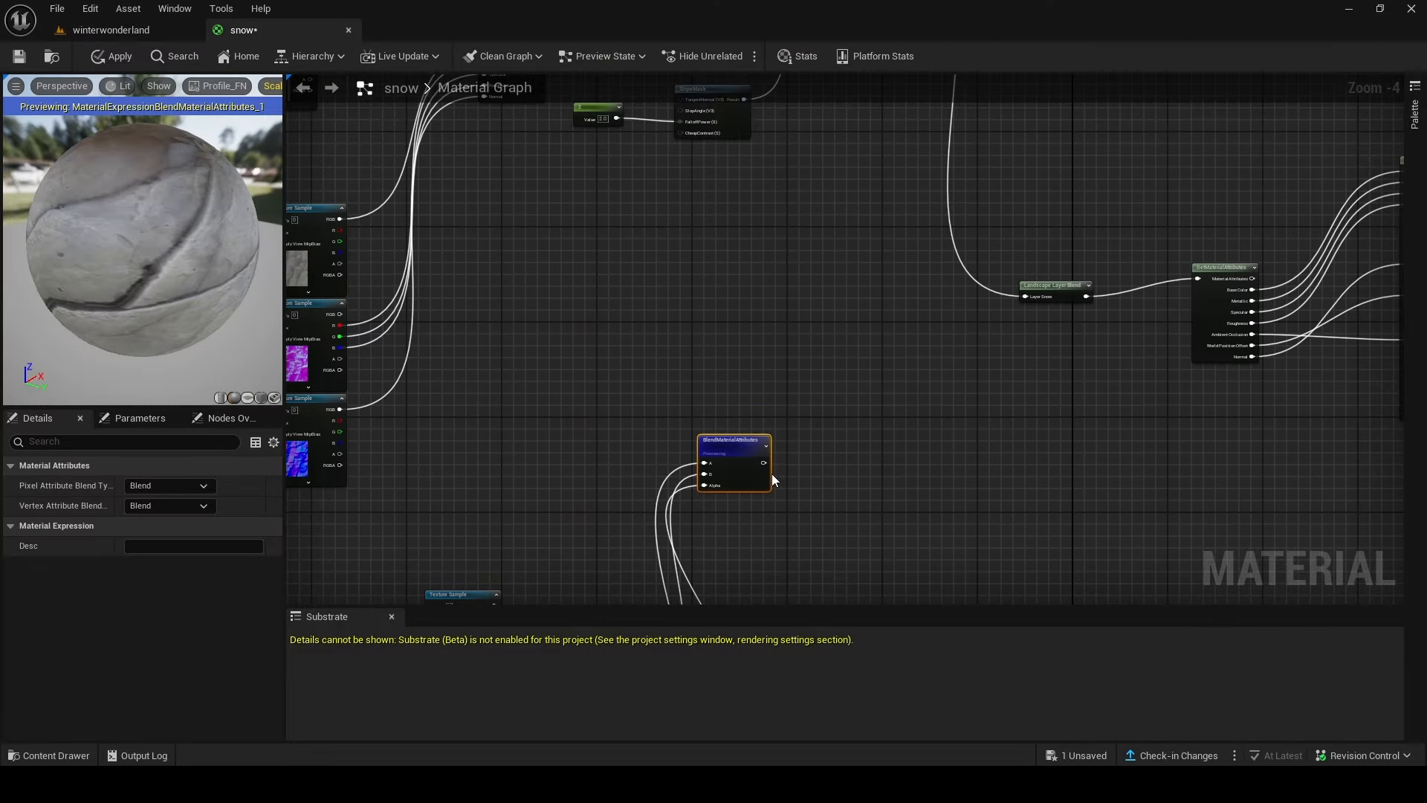
left_click_drag(742, 443, 726, 194)
right_click_drag(763, 153, 766, 415)
right_click(717, 468)
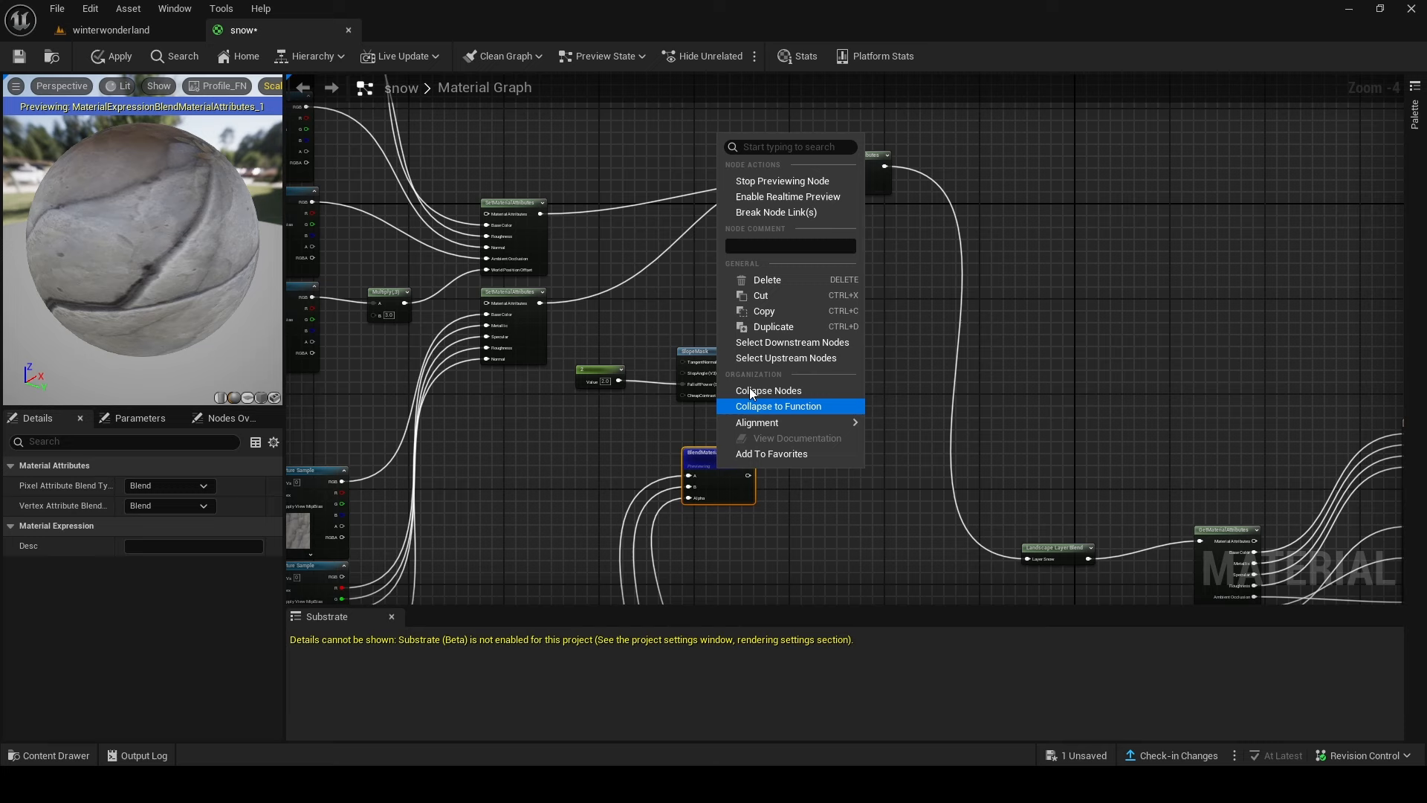
left_click(740, 178)
Step: Move the snow BlendMaterialAttributes node down beside Landscape Layer Blend and stack the dirt BlendMaterialAttributes directly beneath it
scroll(870, 222, "up", 1)
left_click_drag(842, 171, 877, 505)
right_click_drag(870, 481, 845, 267)
left_click_drag(845, 268, 832, 363)
left_click_drag(652, 360, 850, 442)
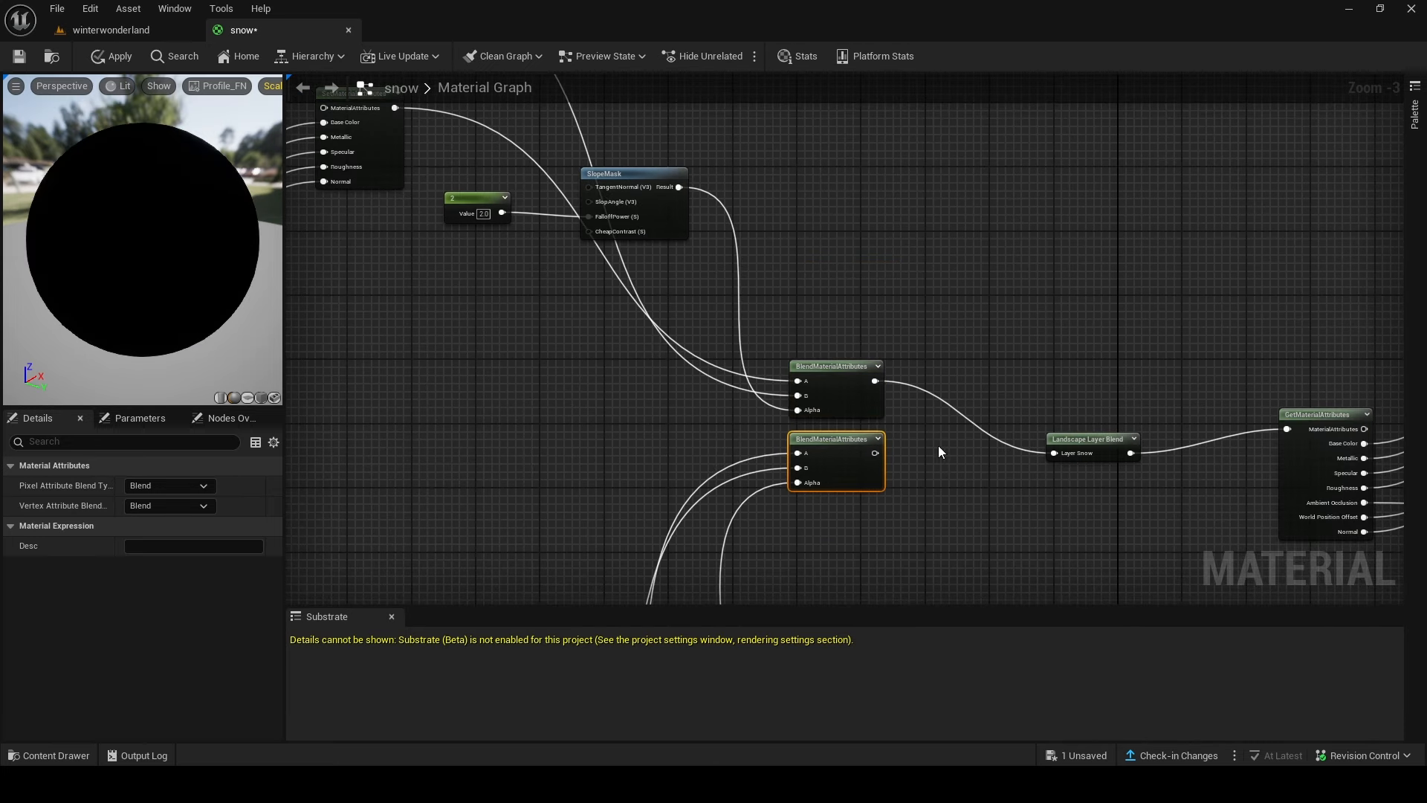
Step: Reposition the Landscape Layer Blend node near the two blend nodes and add a second layer to it named Mud
scroll(938, 452, "up", 2)
left_click_drag(929, 417, 888, 342)
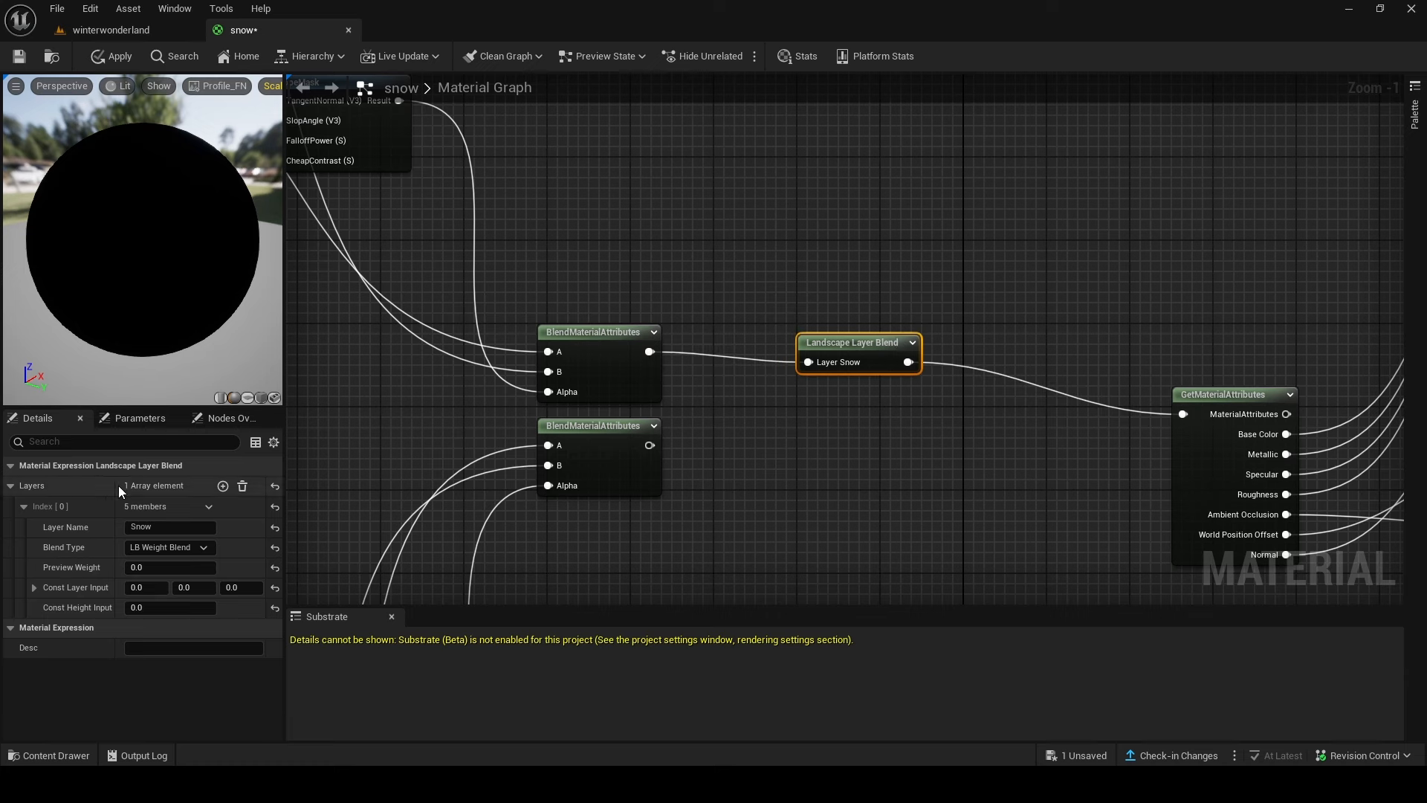
left_click(228, 486)
left_click(30, 629)
left_click(186, 650)
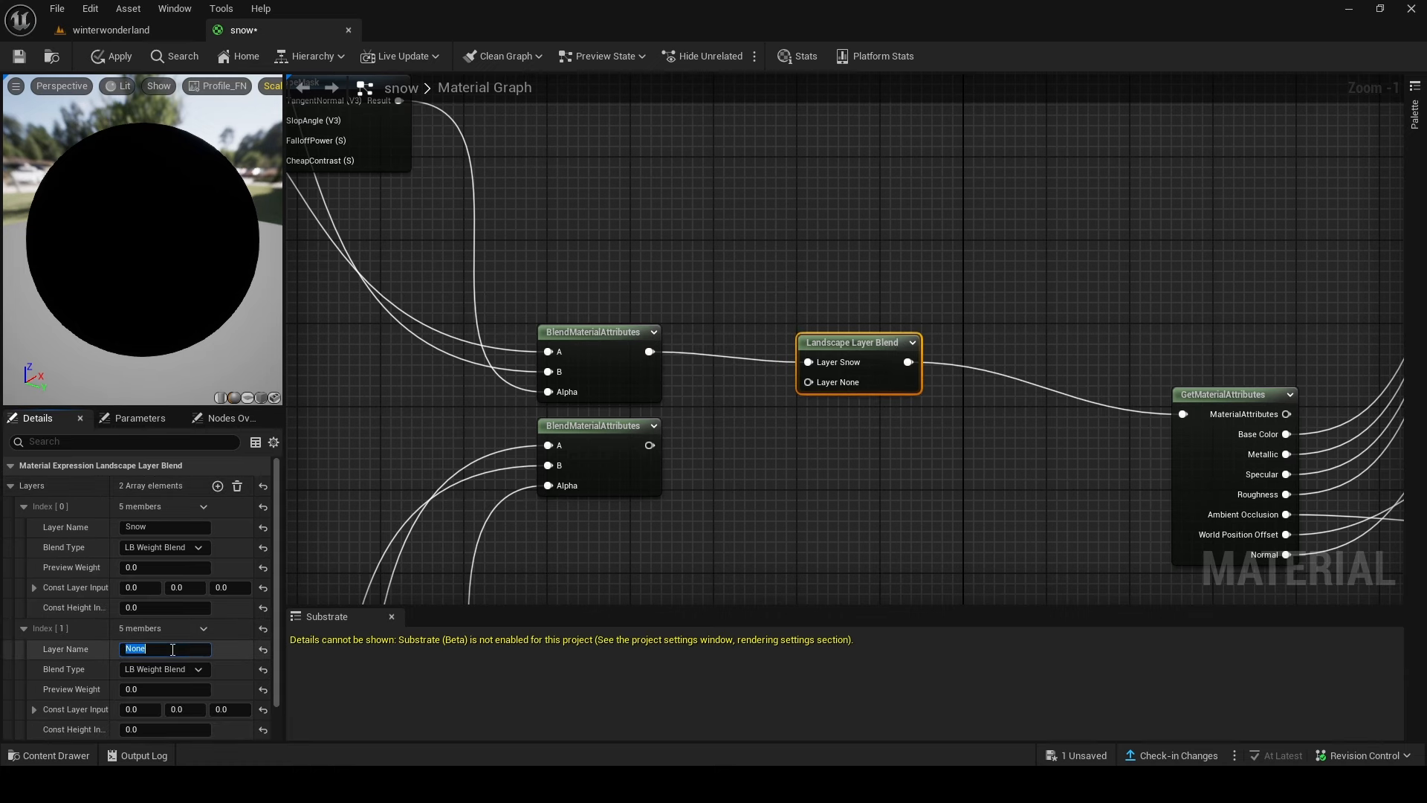
key("Caps_Lock")
type("M")
key("Caps_Lock")
type("ud")
key("Return")
Step: Connect the dirt BlendMaterialAttributes output to the Layer Mud input of Landscape Layer Blend
left_click(646, 439)
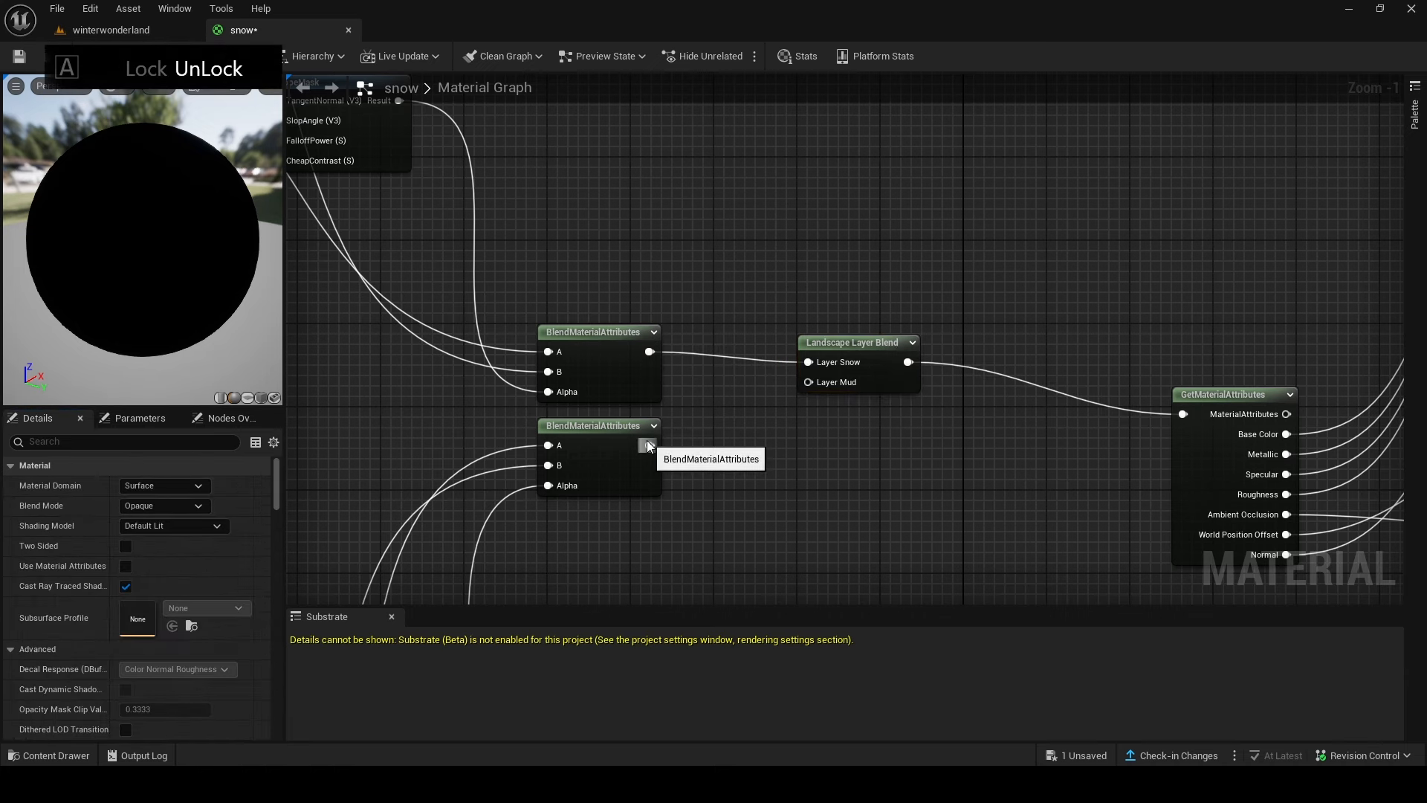
left_click_drag(647, 440, 817, 379)
right_click_drag(832, 420, 633, 405)
right_click_drag(816, 446, 844, 399)
Step: Review the whole material graph and the Snow and Mud layer settings of the Landscape Layer Blend node
scroll(682, 431, "down", 1)
scroll(672, 453, "down", 5)
right_click_drag(673, 454, 855, 253)
right_click_drag(664, 527, 706, 484)
right_click_drag(723, 122, 693, 328)
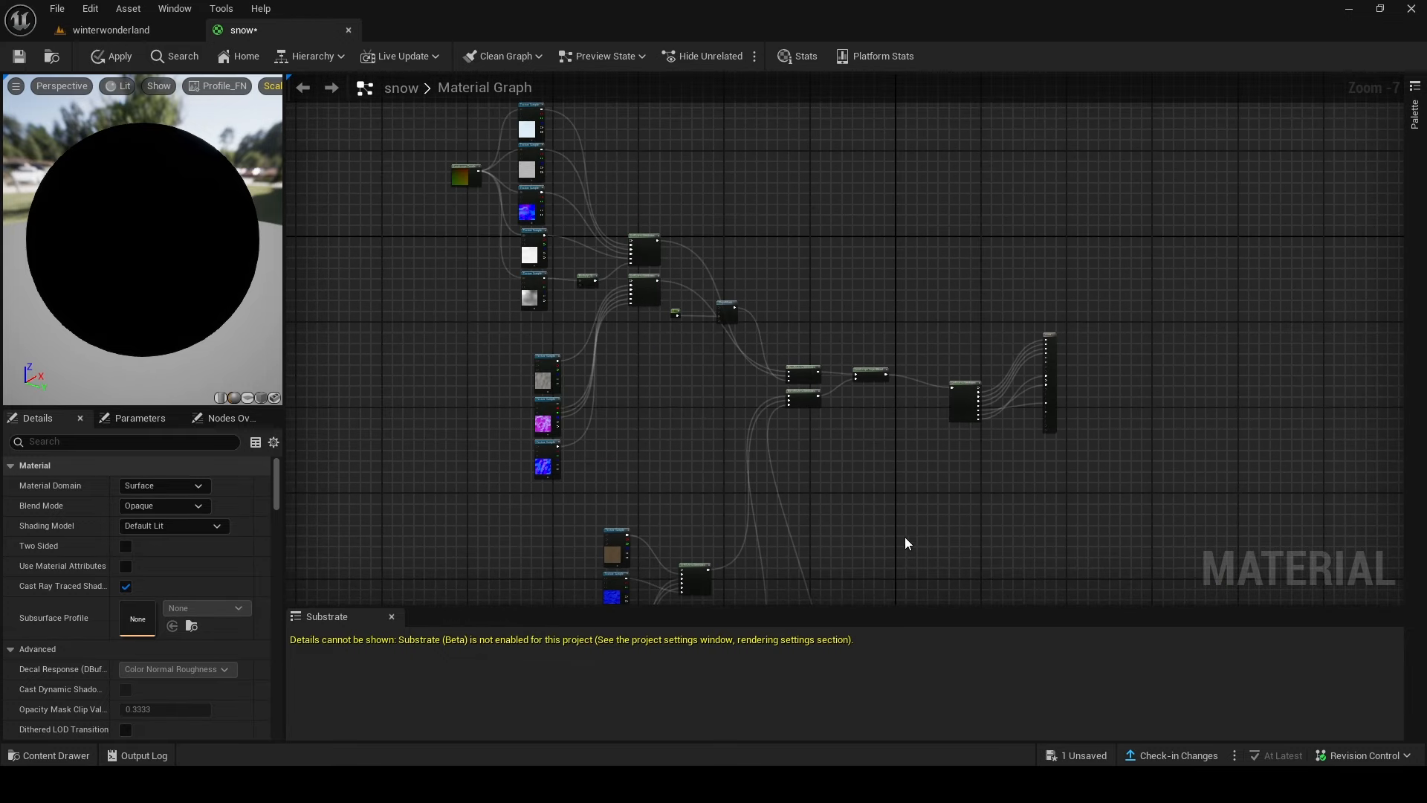
right_click_drag(903, 536, 739, 480)
scroll(737, 474, "up", 3)
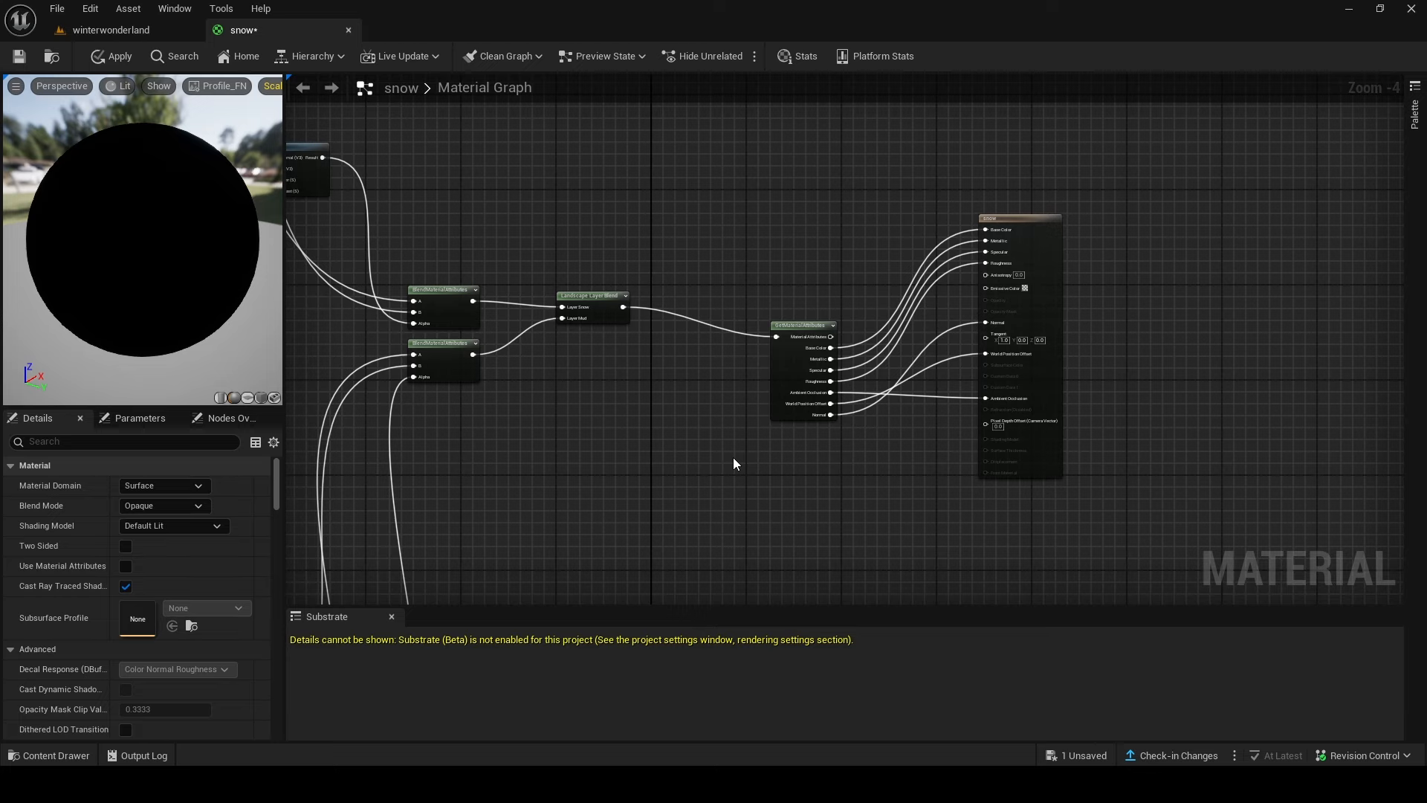
scroll(733, 457, "up", 3)
left_click(546, 234)
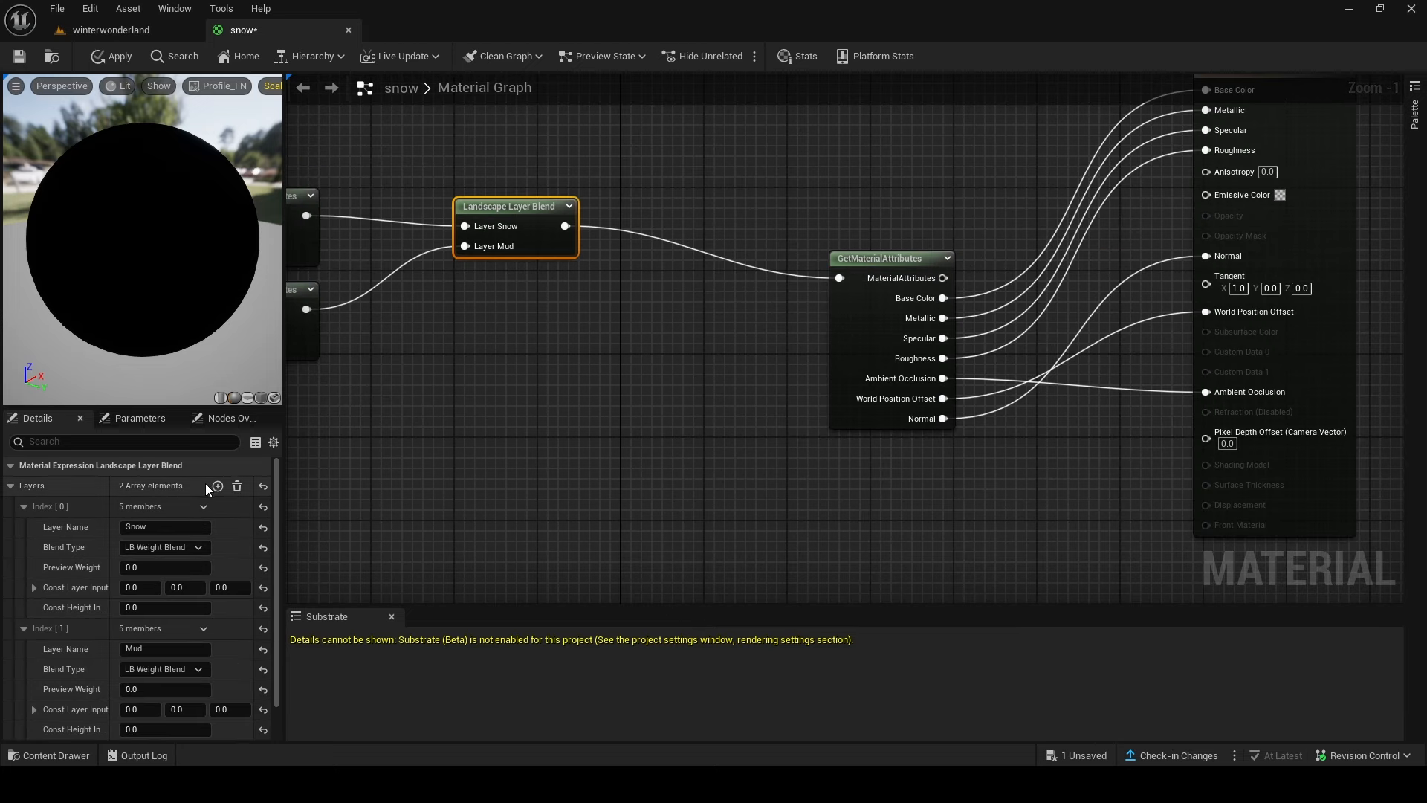
scroll(794, 365, "down", 6)
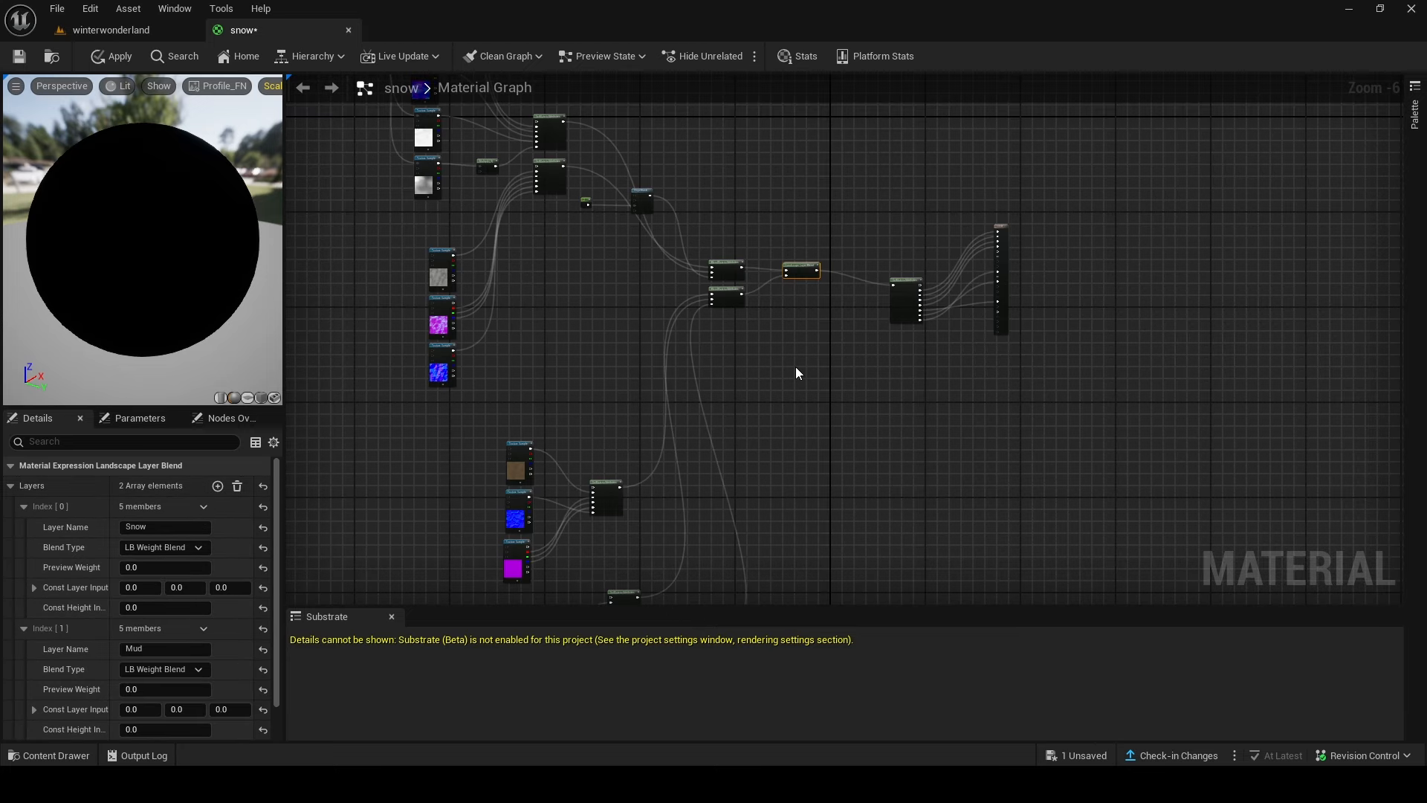
Step: Duplicate the snow textures' Landscape Coords node and move the copy down beside the mud texture samples
scroll(786, 359, "up", 3)
right_click_drag(788, 361, 652, 427)
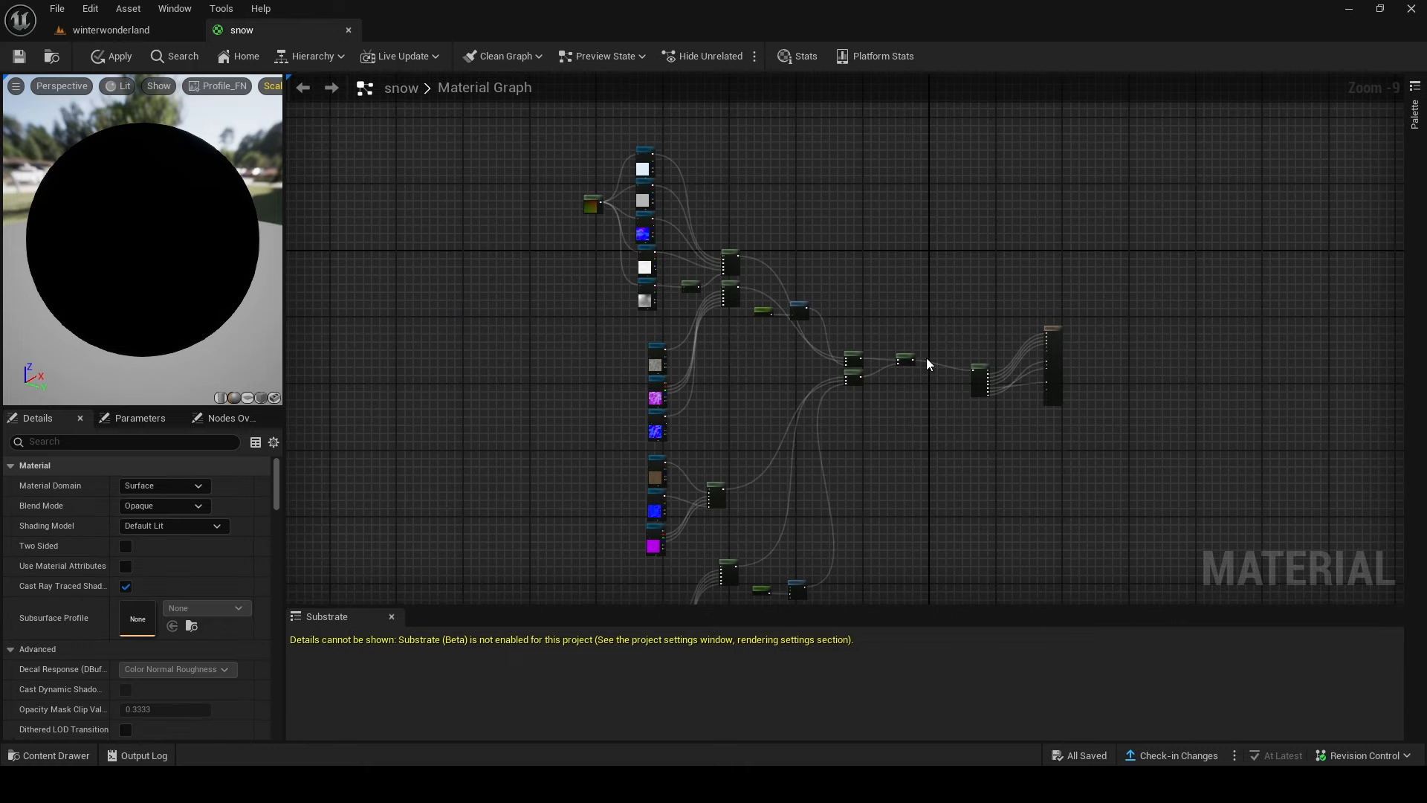
right_click_drag(481, 233, 700, 301)
scroll(744, 286, "up", 8)
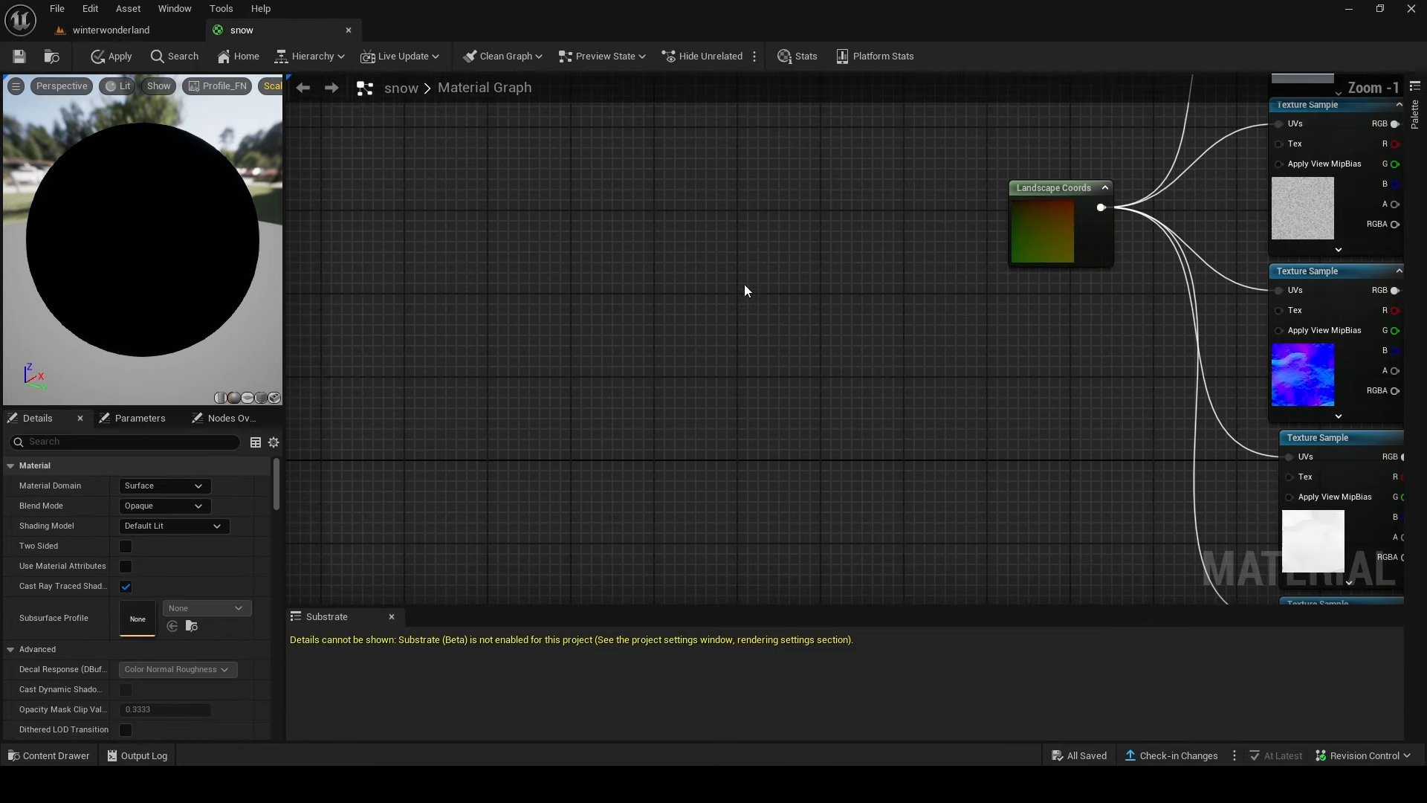
right_click_drag(1047, 194, 749, 306)
left_click(771, 326)
key("ctrl+d")
scroll(787, 430, "down", 5)
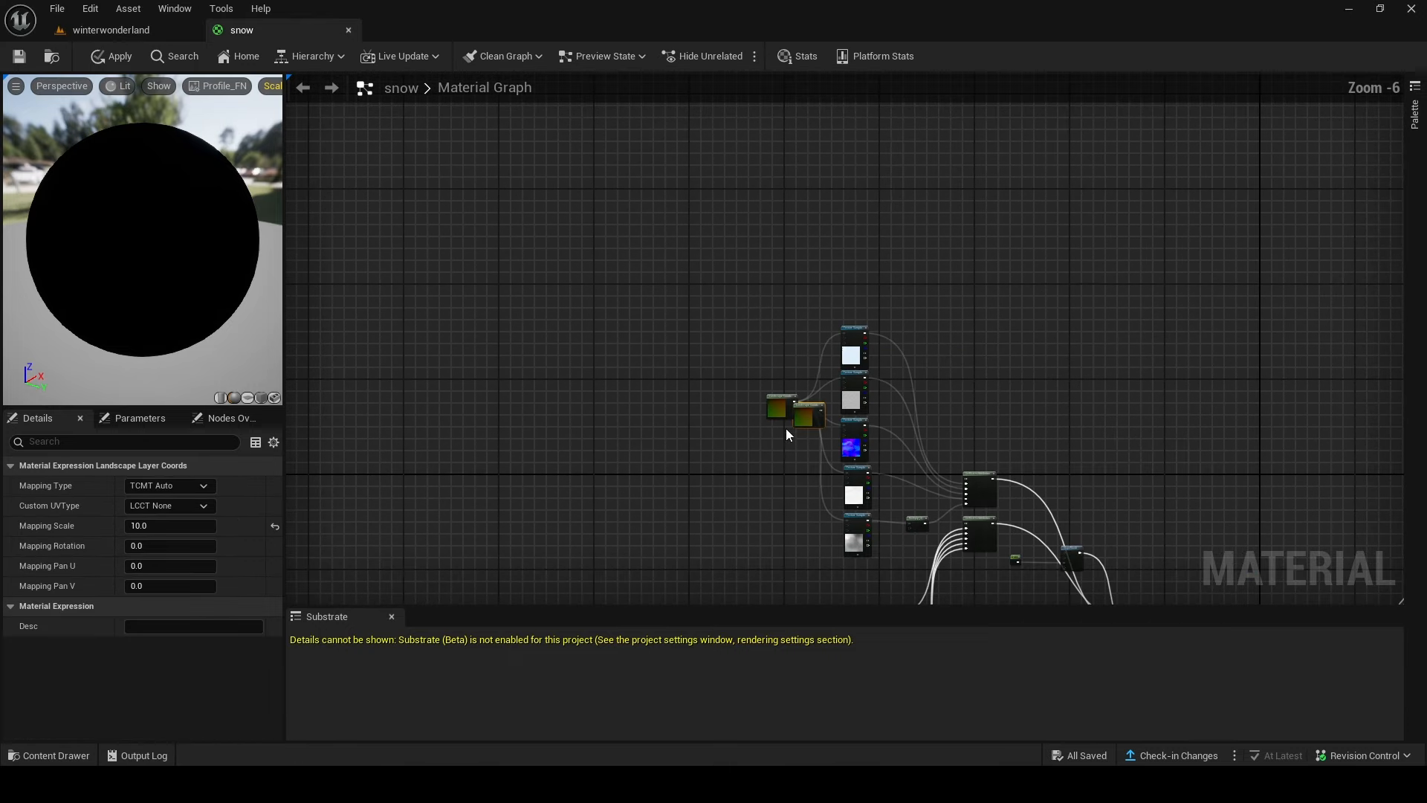
right_click_drag(785, 553, 767, 157)
left_click_drag(738, 309, 770, 365)
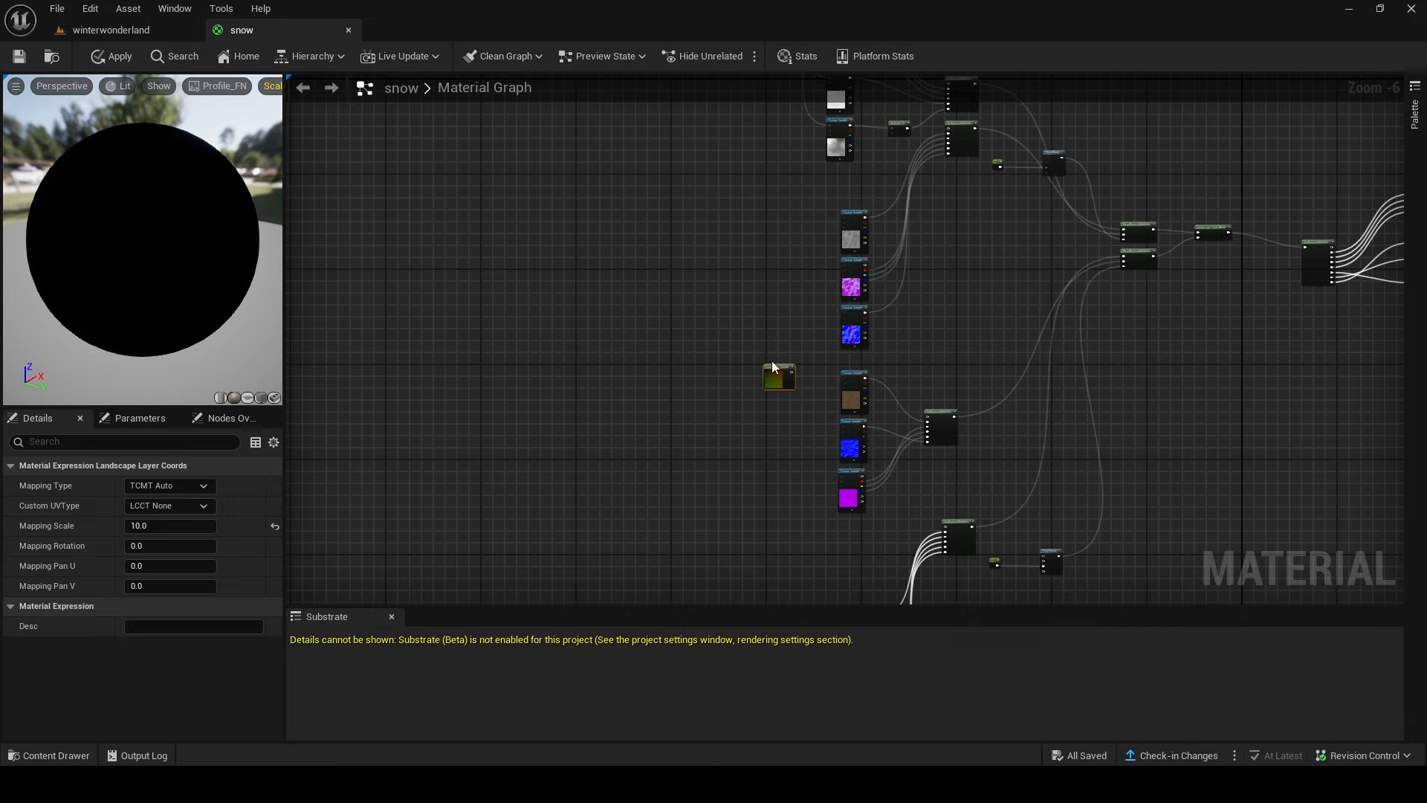
Step: Align the copied Landscape Coords node with the mud textures and connect its output to the UVs of the mud Texture Samples
scroll(772, 361, "up", 5)
right_click_drag(792, 359, 717, 272)
scroll(717, 272, "down", 2)
left_click_drag(746, 306, 784, 246)
right_click_drag(784, 246, 772, 368)
left_click_drag(733, 427, 885, 447)
right_click_drag(885, 447, 842, 257)
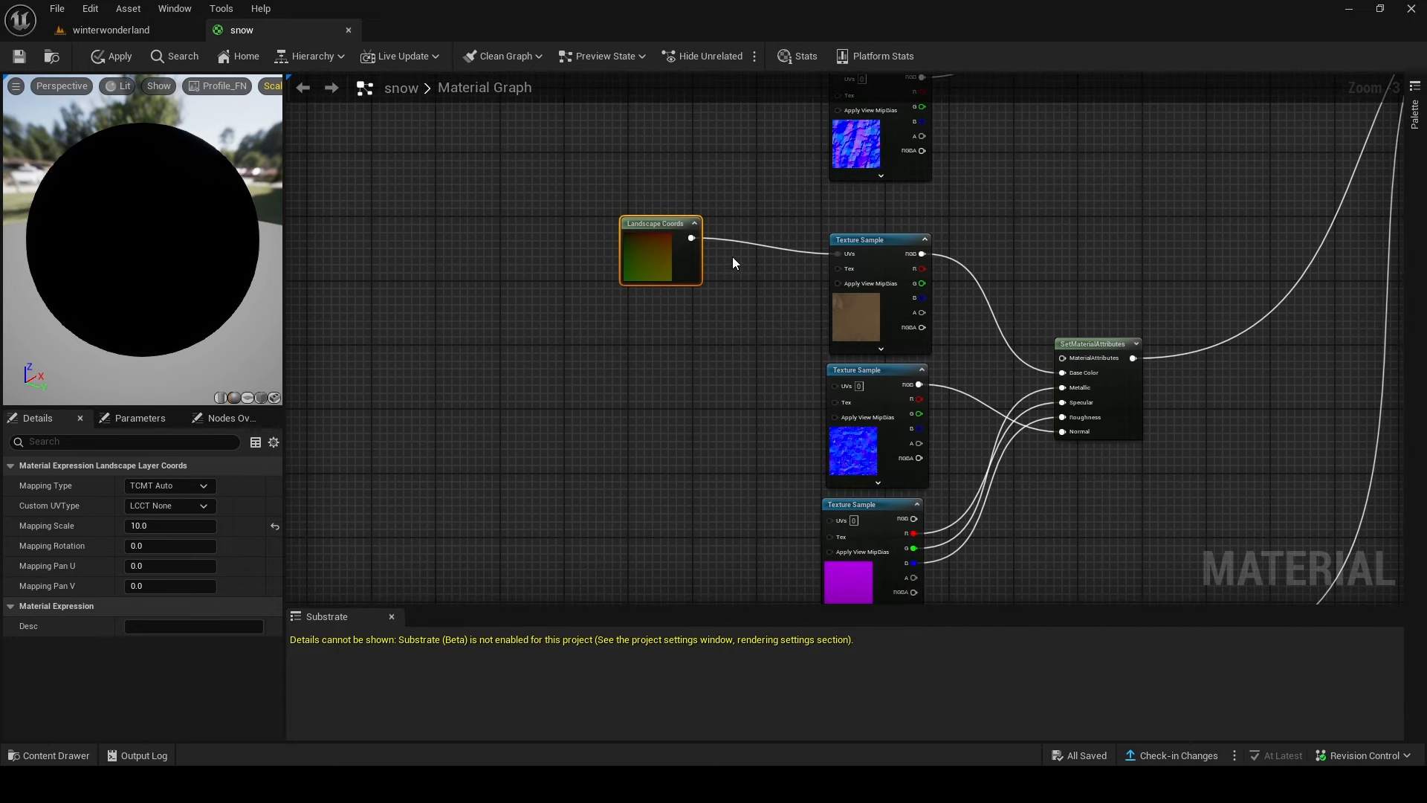
left_click_drag(692, 238, 838, 386)
right_click_drag(662, 250, 640, 530)
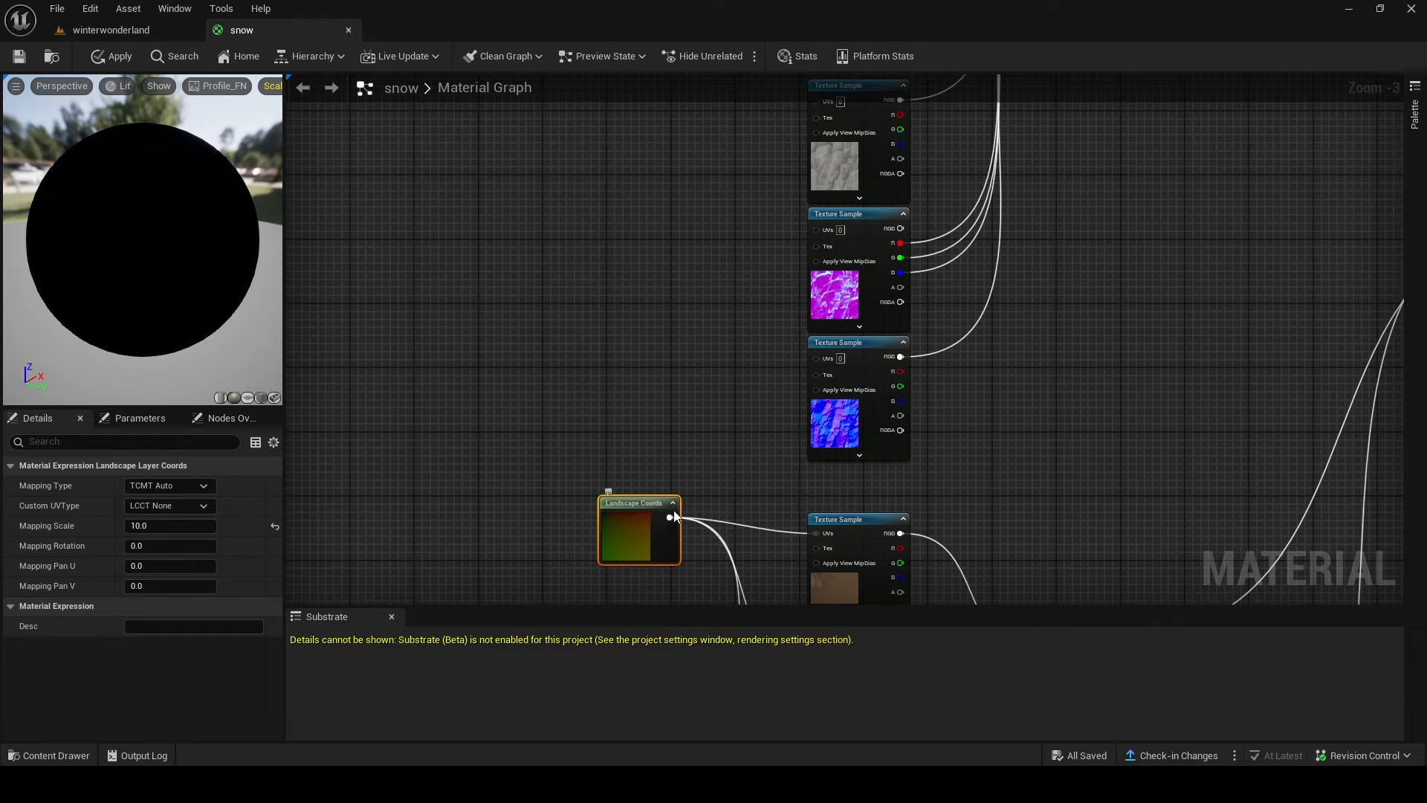
Step: Connect the same Landscape Coords output to the UVs of the three rock Texture Samples above the mud textures
left_click_drag(674, 510, 676, 513)
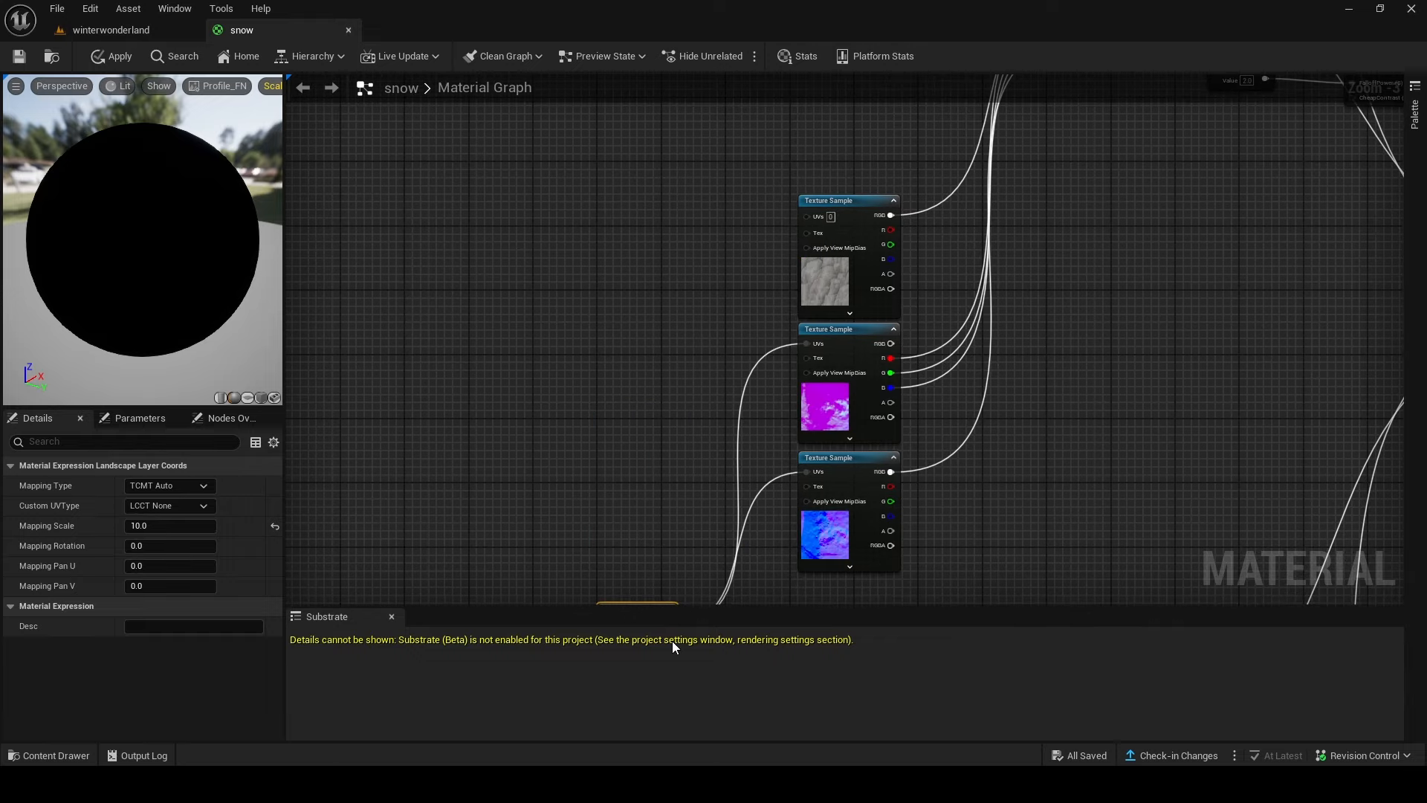
right_click_drag(672, 566, 668, 451)
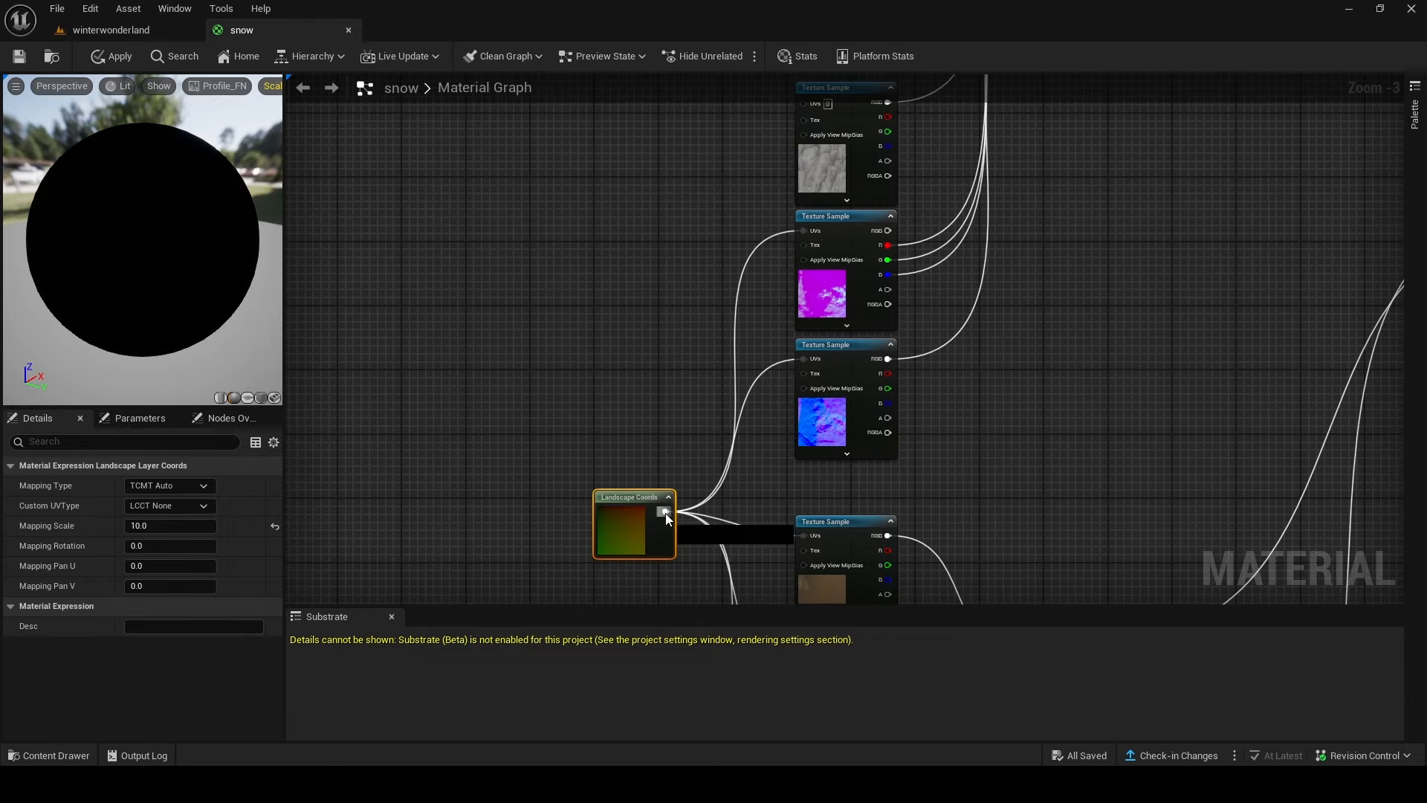
left_click_drag(664, 512, 779, 113)
scroll(660, 227, "down", 5)
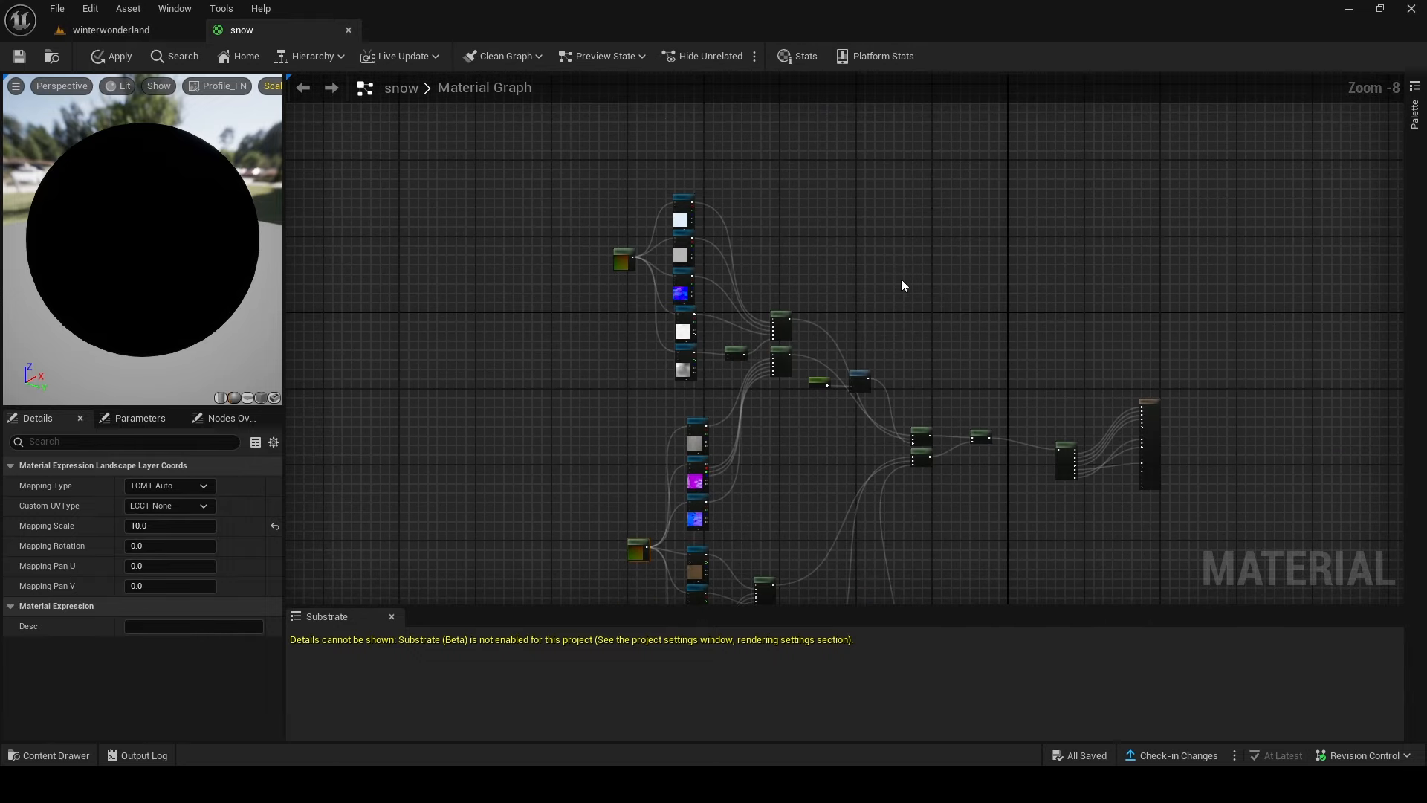
Step: Place another Landscape Coords copy beside the lowest rock Texture Samples and connect it to their UVs
scroll(675, 207, "up", 5)
right_click_drag(674, 207, 602, 220)
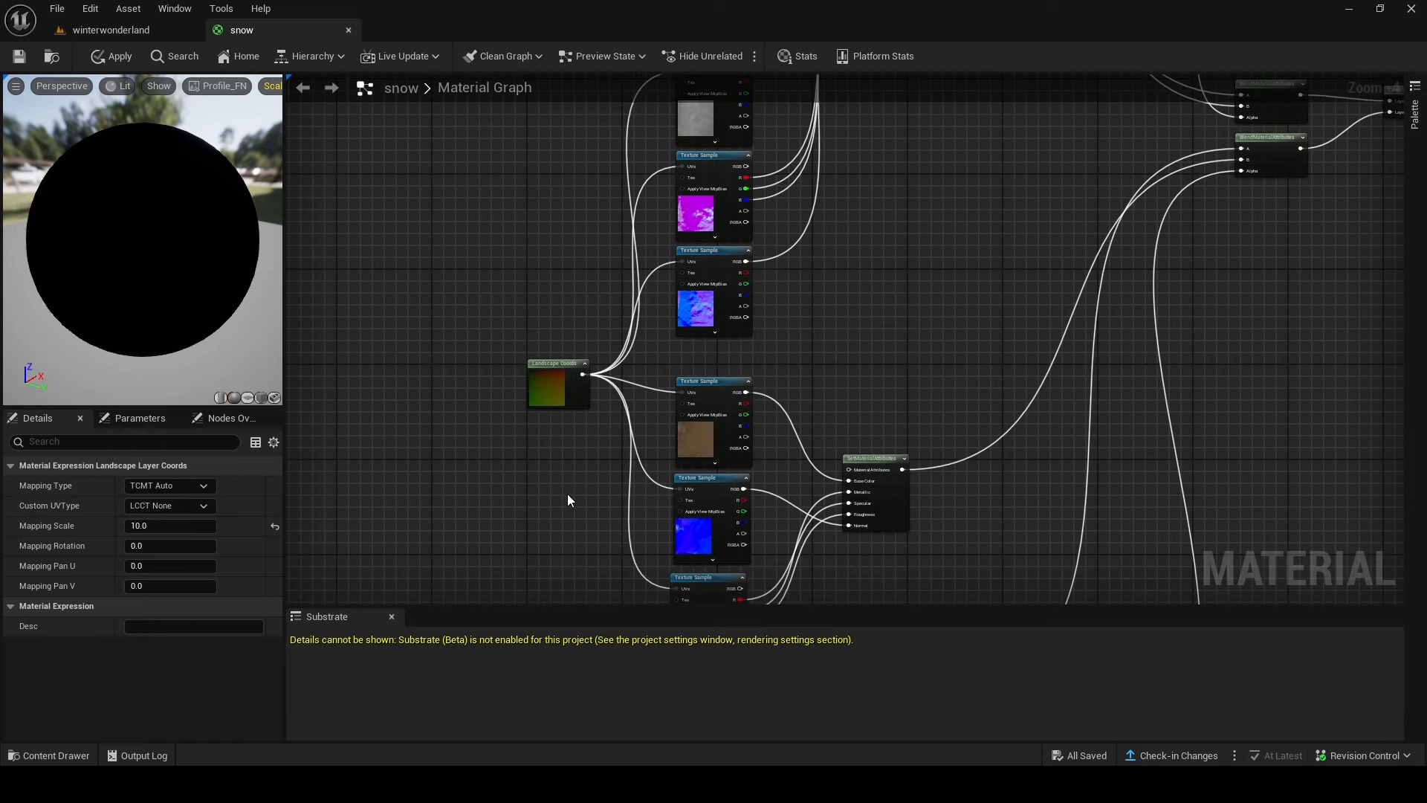
right_click_drag(568, 499, 573, 301)
scroll(847, 318, "down", 3)
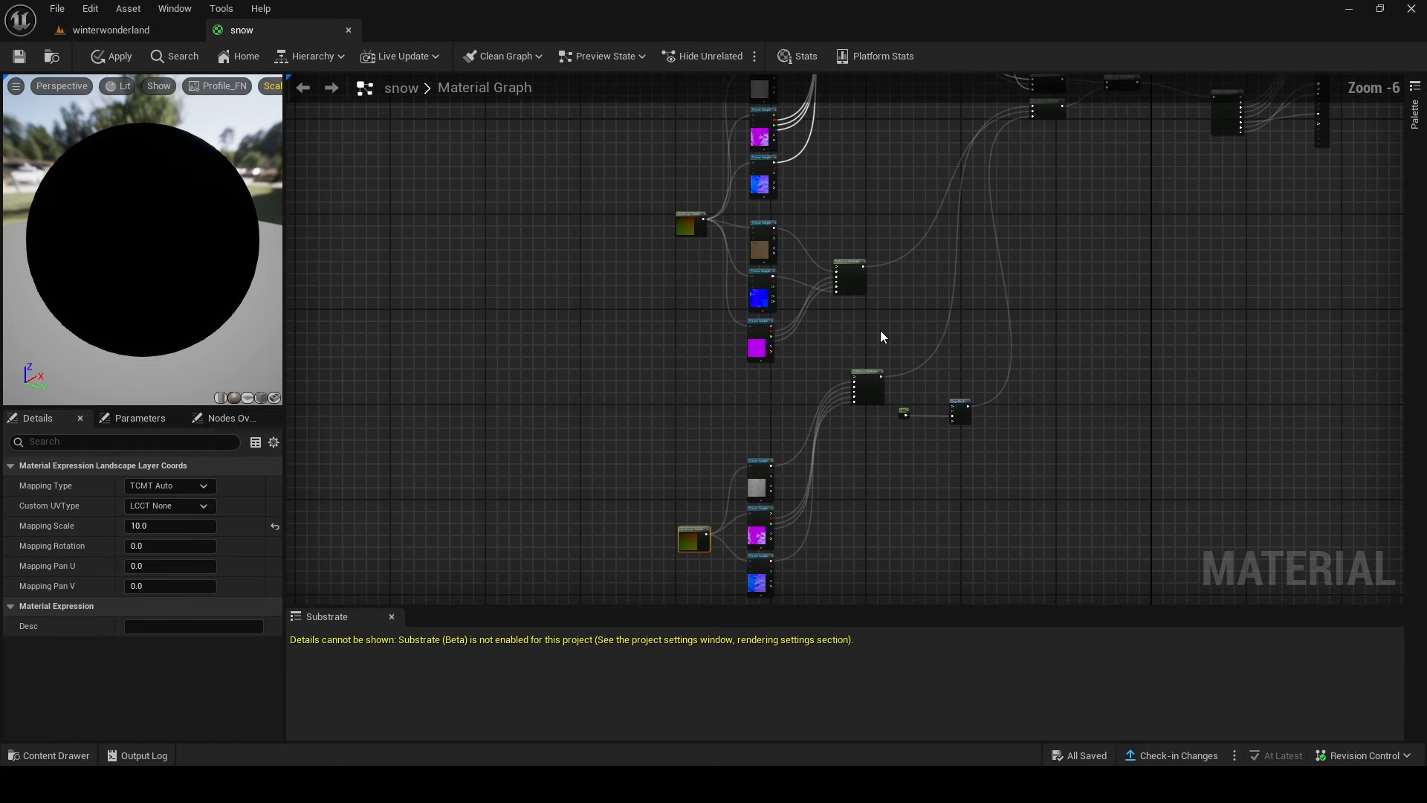
Step: Apply and save the changes to the snow material
right_click_drag(763, 288, 506, 359)
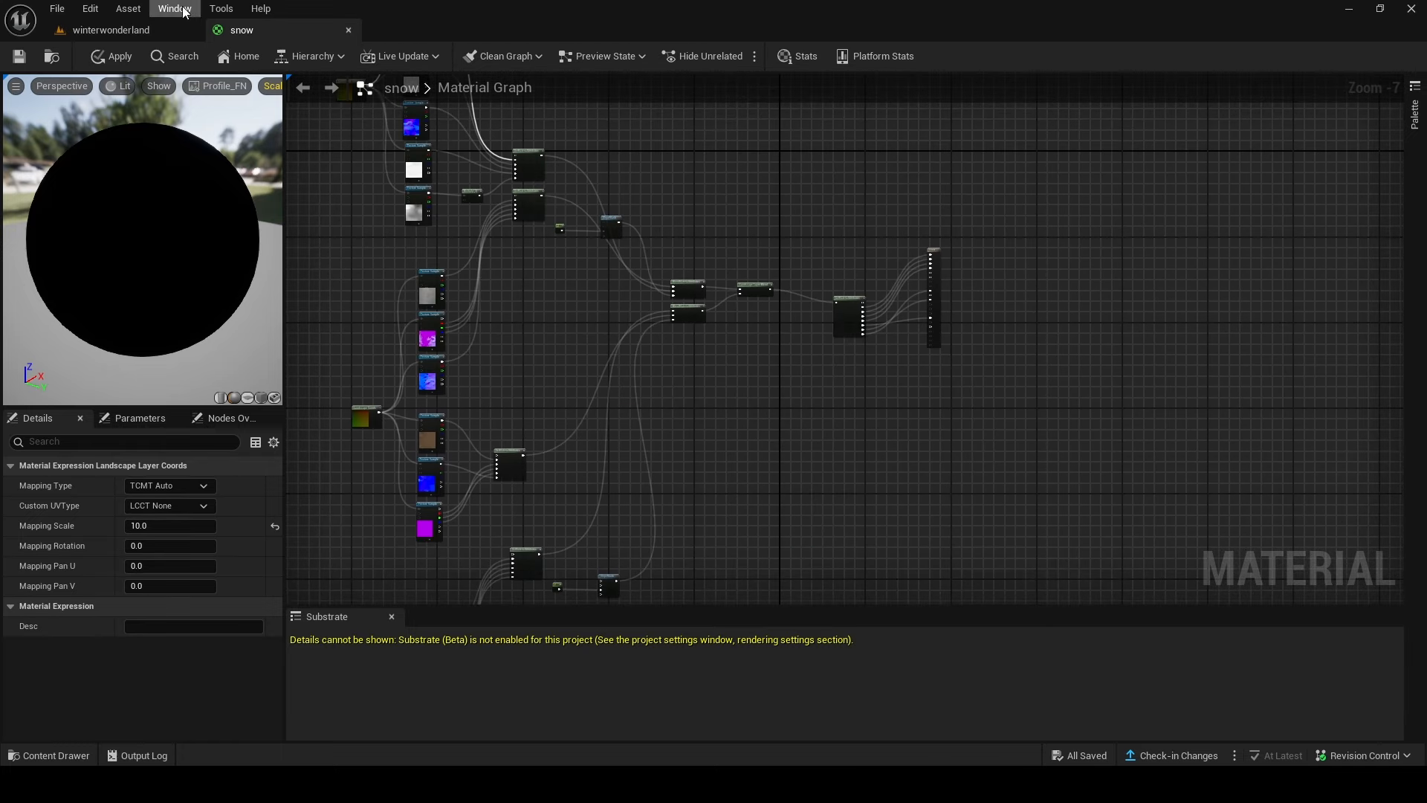
left_click(110, 59)
left_click(18, 56)
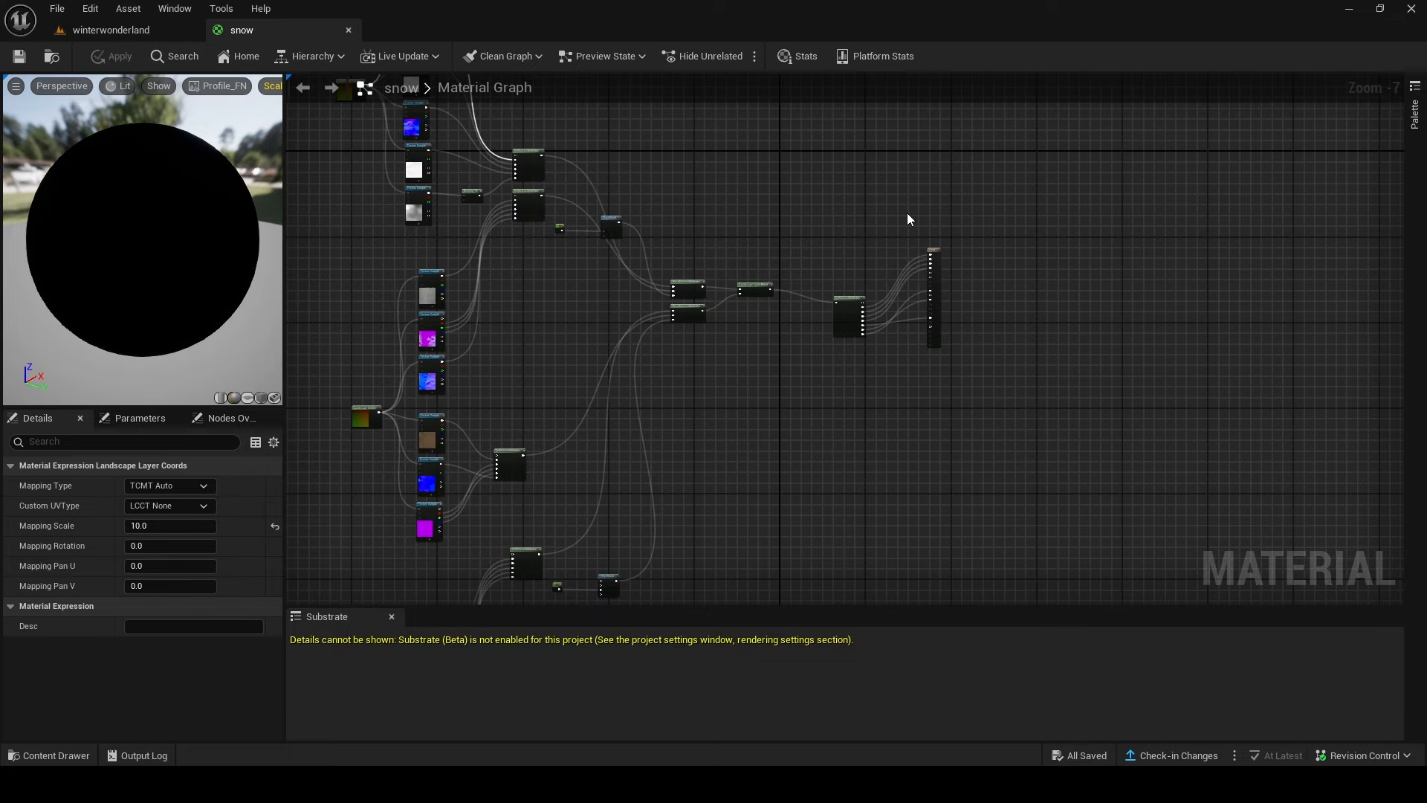
Step: Return to the winterwonderland level and, in landscape Paint mode, create the target layers from the assigned material
left_click(127, 37)
key("s")
mouse_move(670, 373)
right_mouse_down()
mouse_move(670, 453)
mouse_move(680, 327)
mouse_move(679, 445)
mouse_move(667, 325)
right_mouse_up()
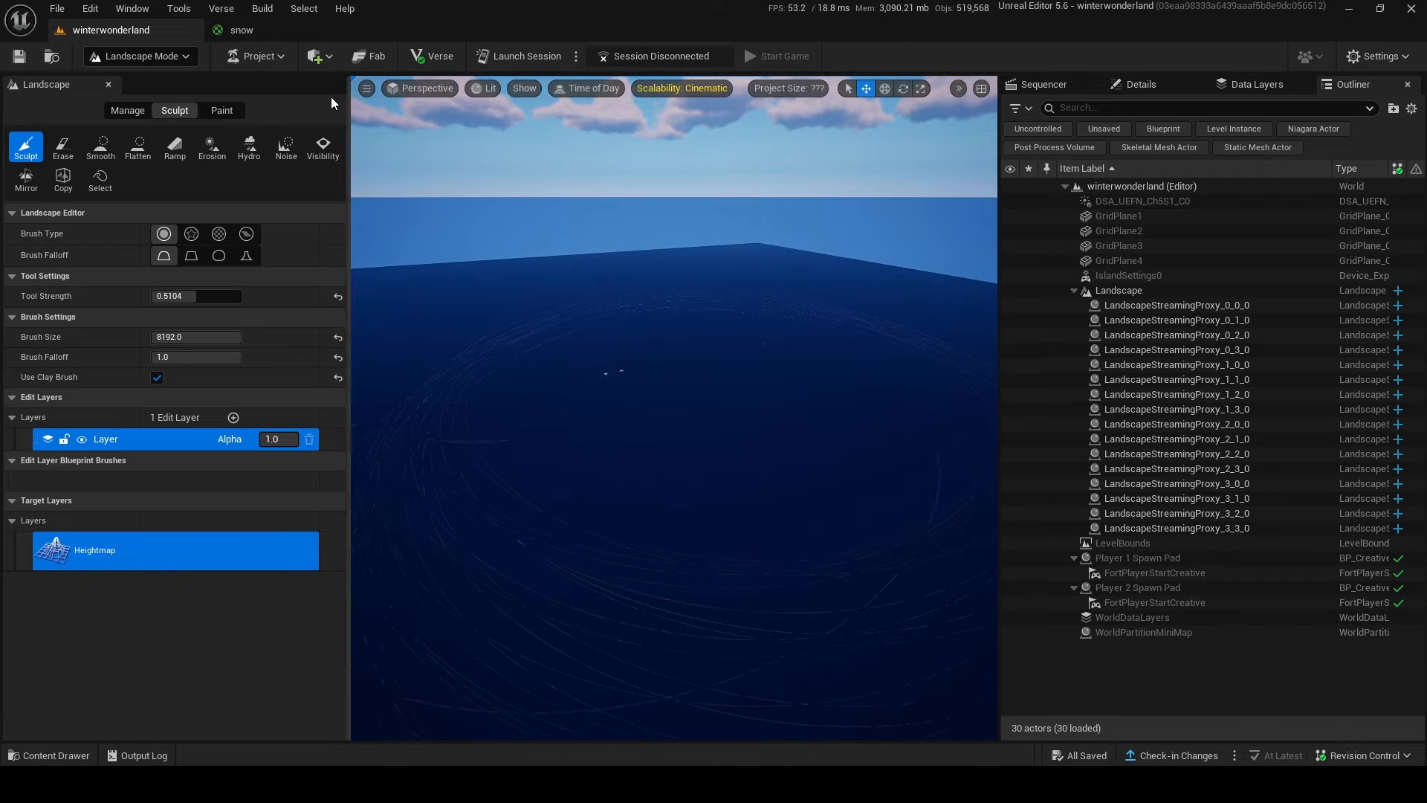
left_click(221, 110)
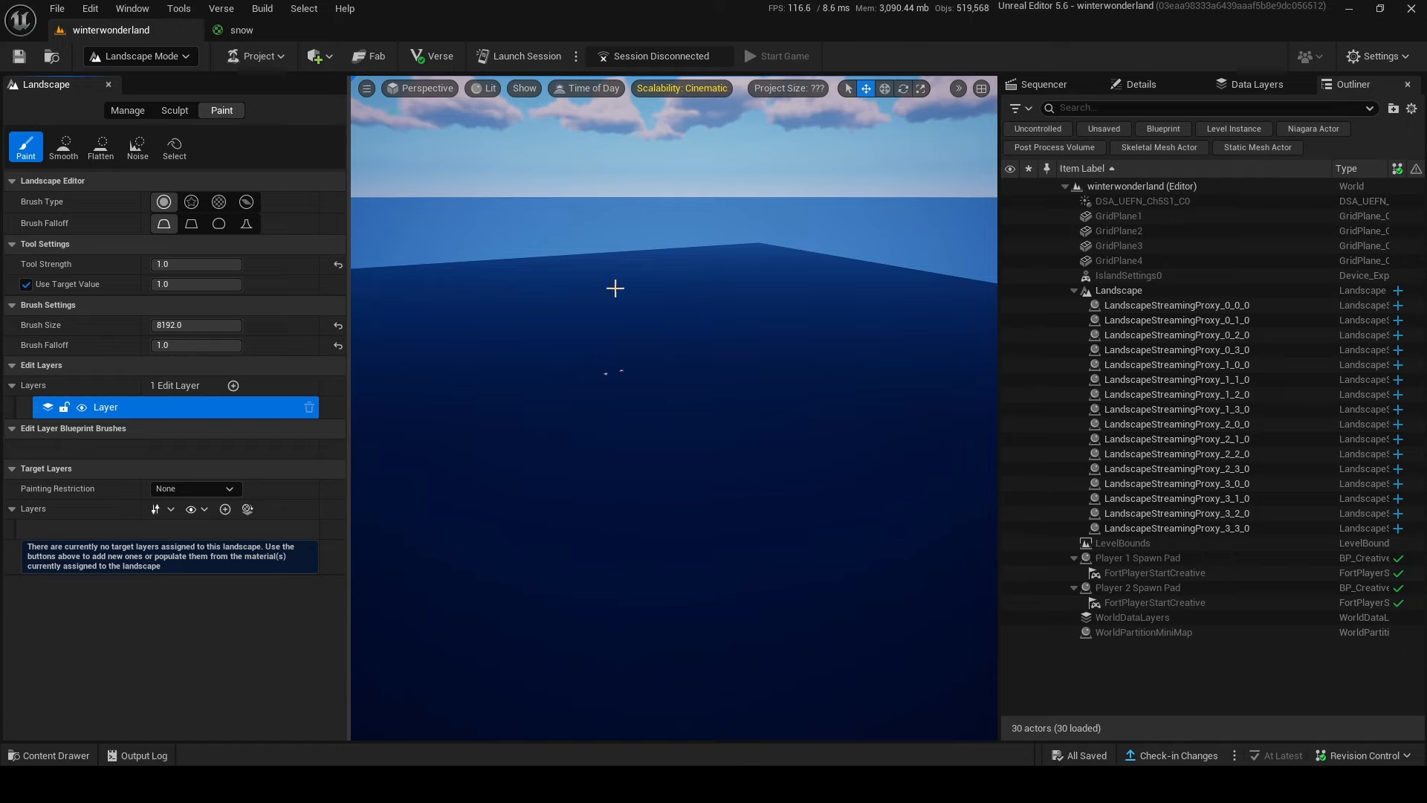
left_click(250, 510)
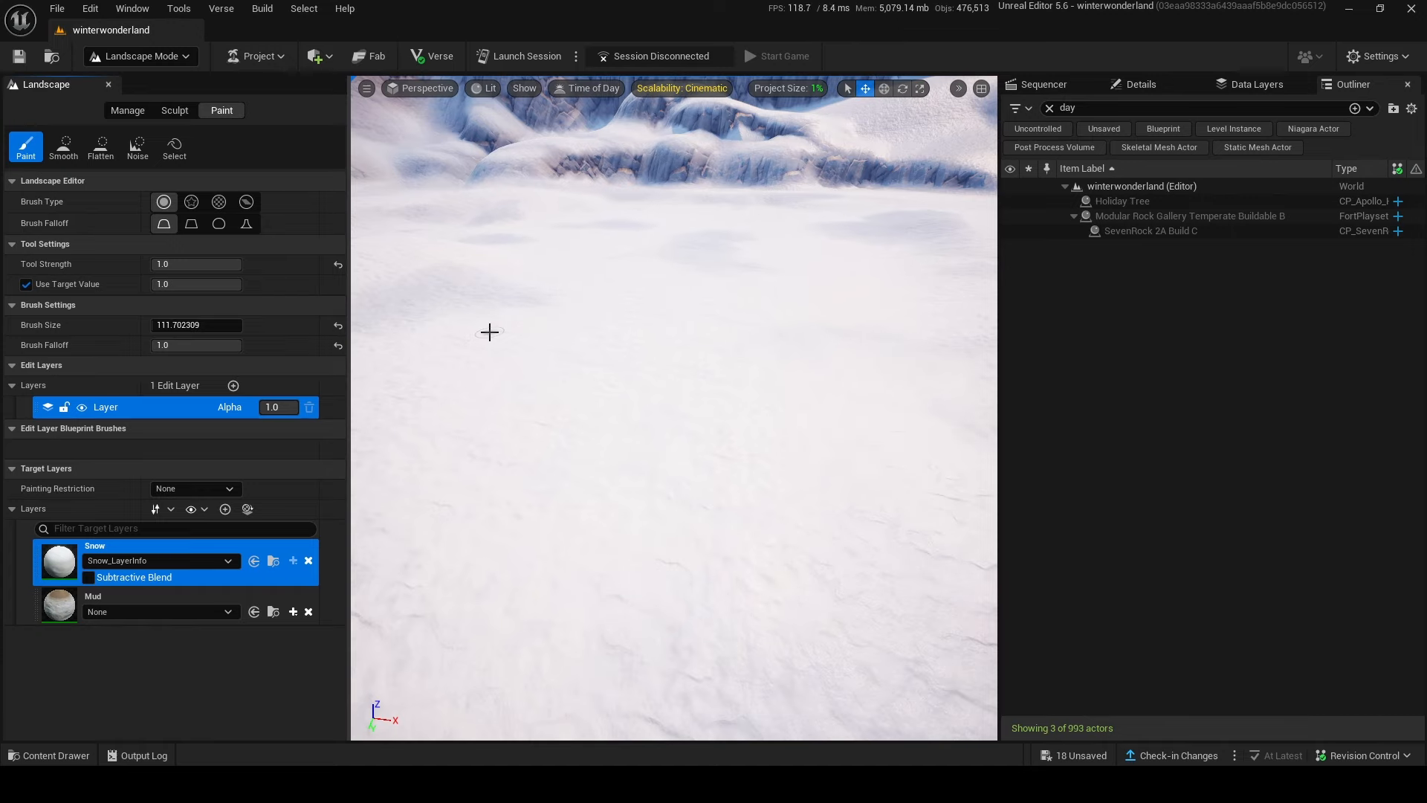
Step: Enlarge the landscape brush to about 488 and try to paint the Mud target layer onto the snowy ground
scroll(467, 375, "up", 3)
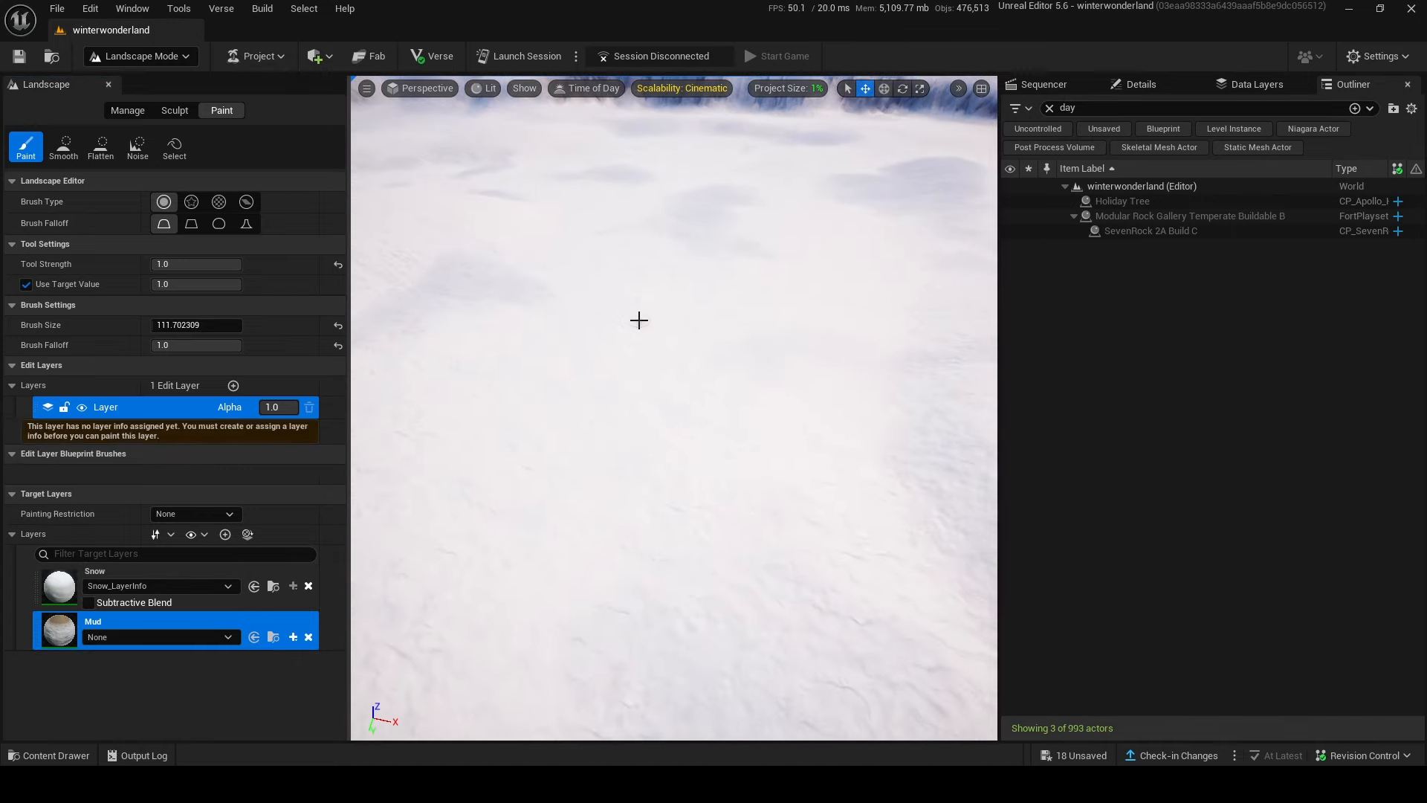
left_click(685, 312)
left_click(883, 418)
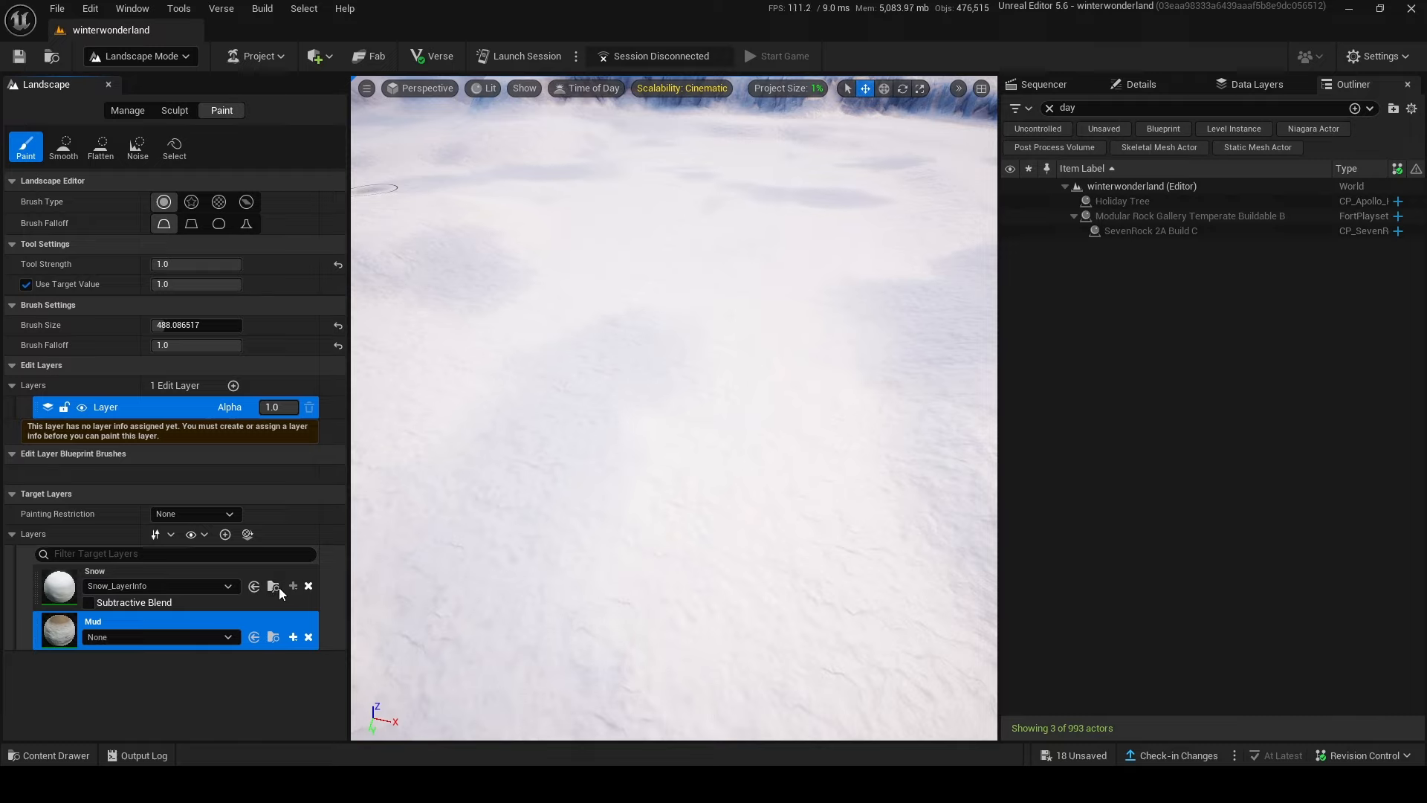
Step: Check which layer info assets can be assigned to the Snow and Mud target layers
left_click(167, 588)
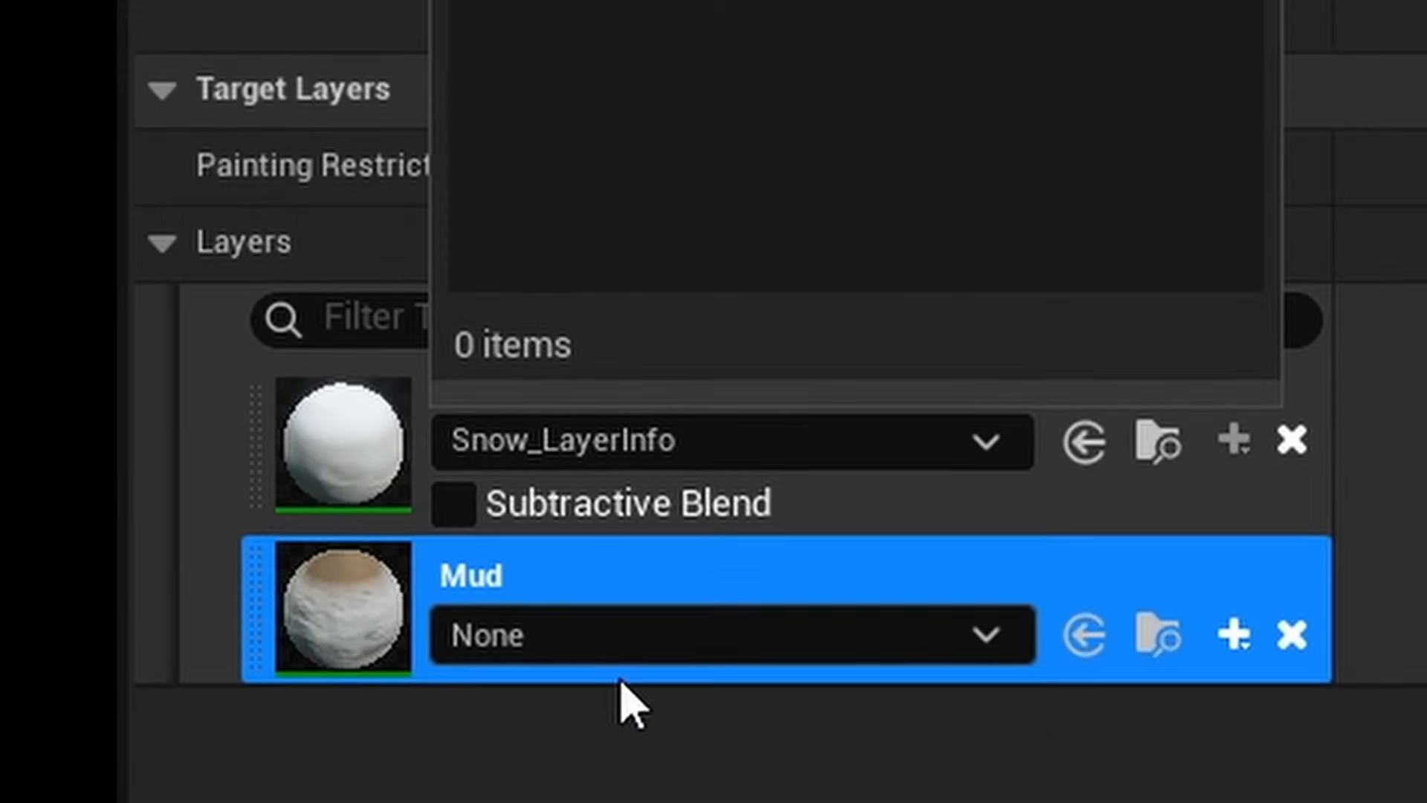
left_click(132, 648)
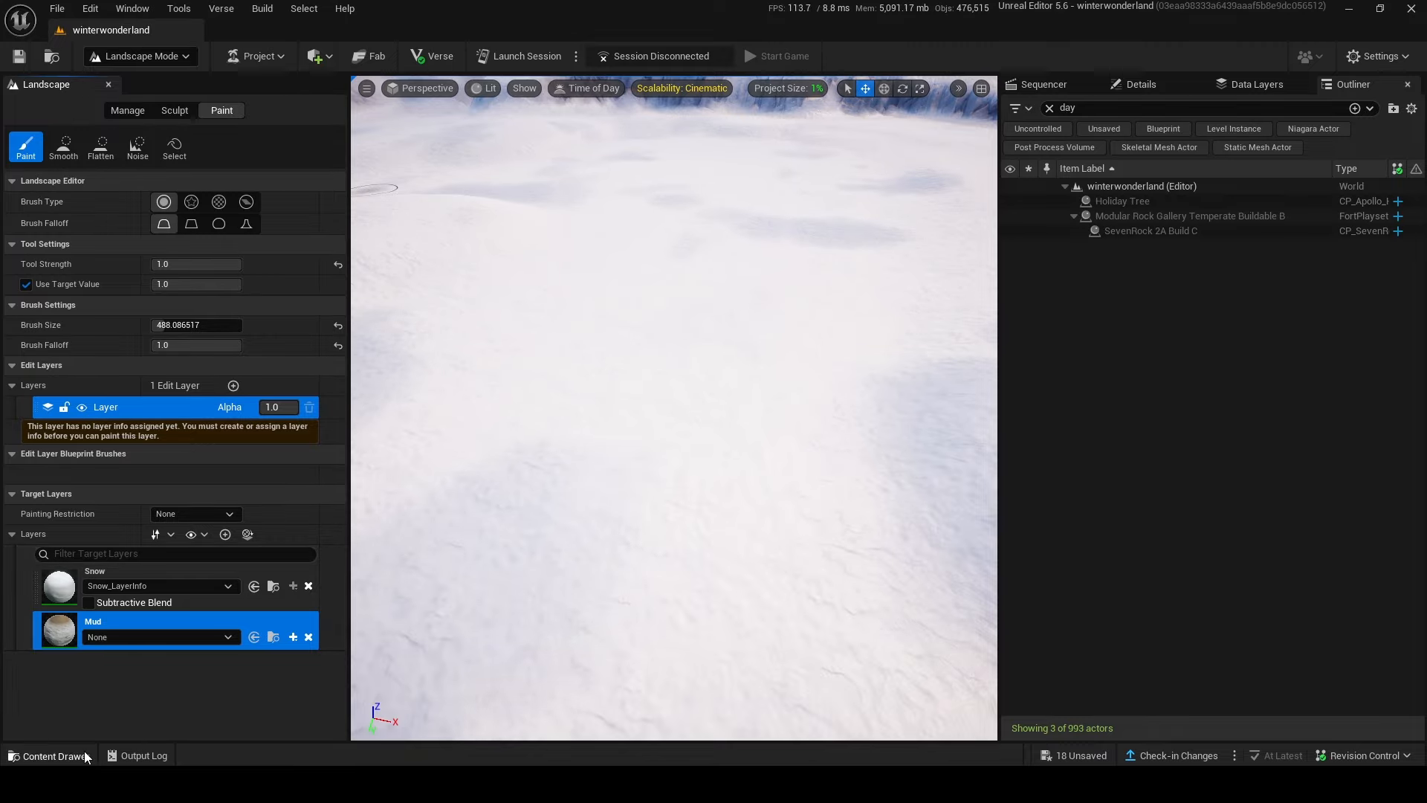
Step: Open the snow material from the winterwonderland Content folder and show its final blend nodes
left_click(50, 755)
double_click(417, 600)
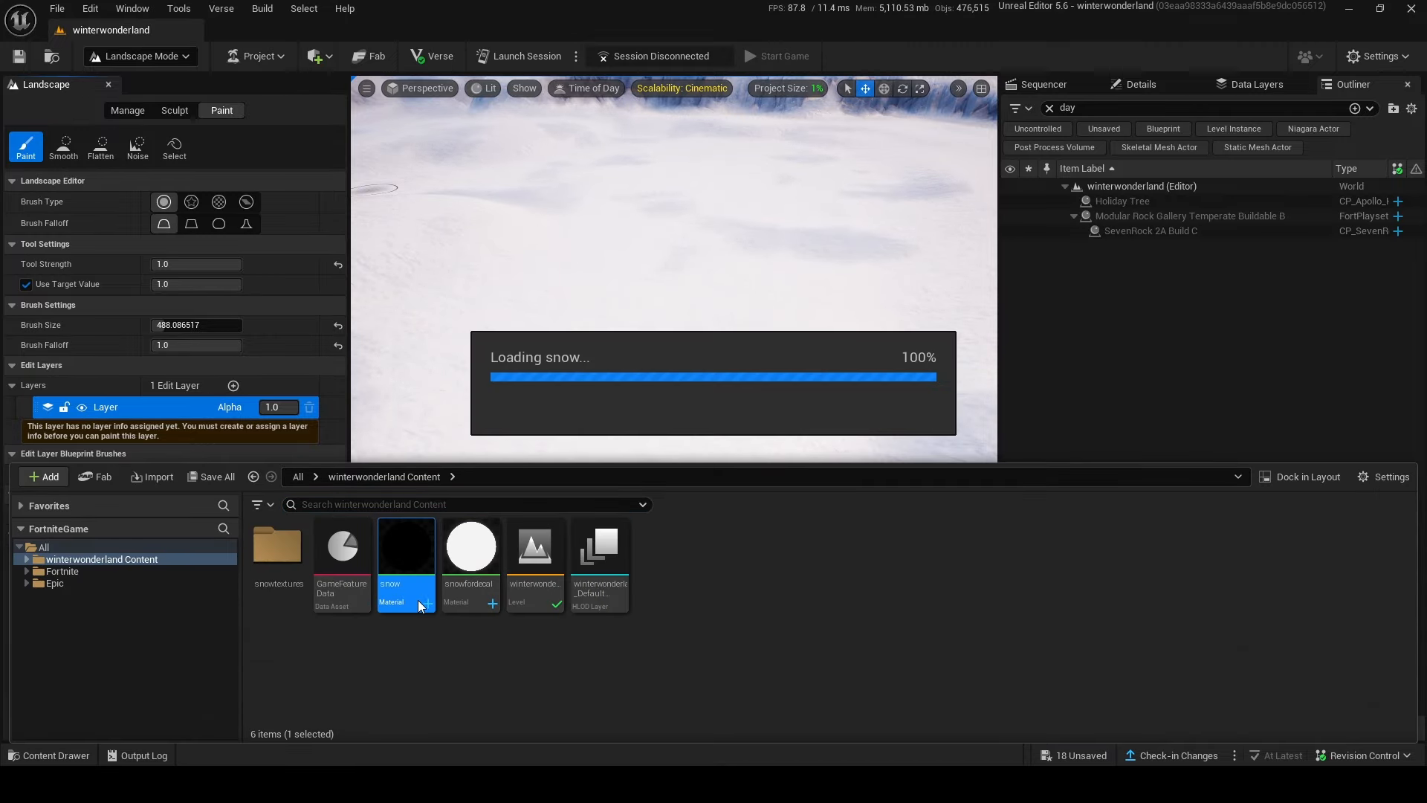
scroll(960, 444, "down", 5)
scroll(1041, 385, "up", 5)
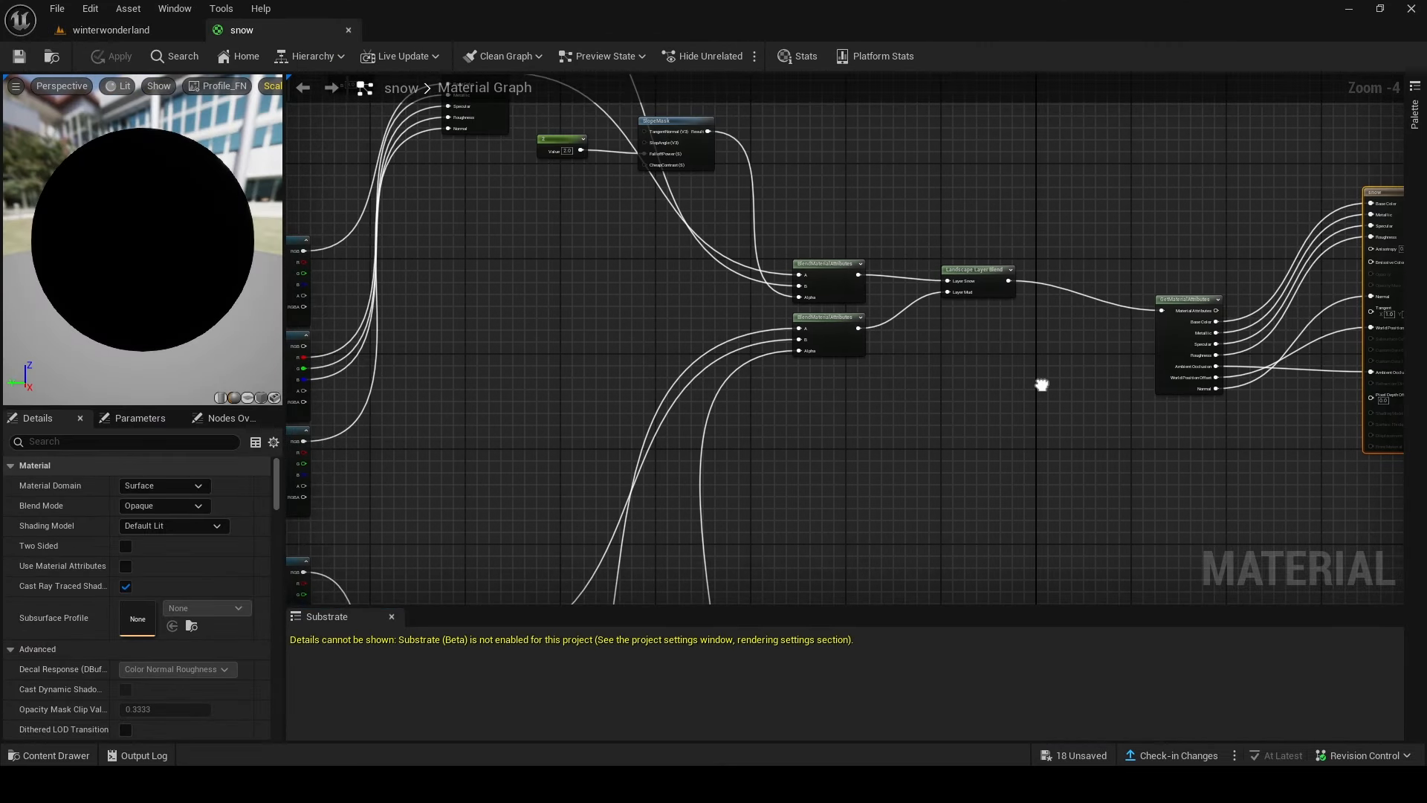
Step: Rename the Snow layer of the Landscape Layer Blend node to Snow1 and apply the material
left_click(710, 370)
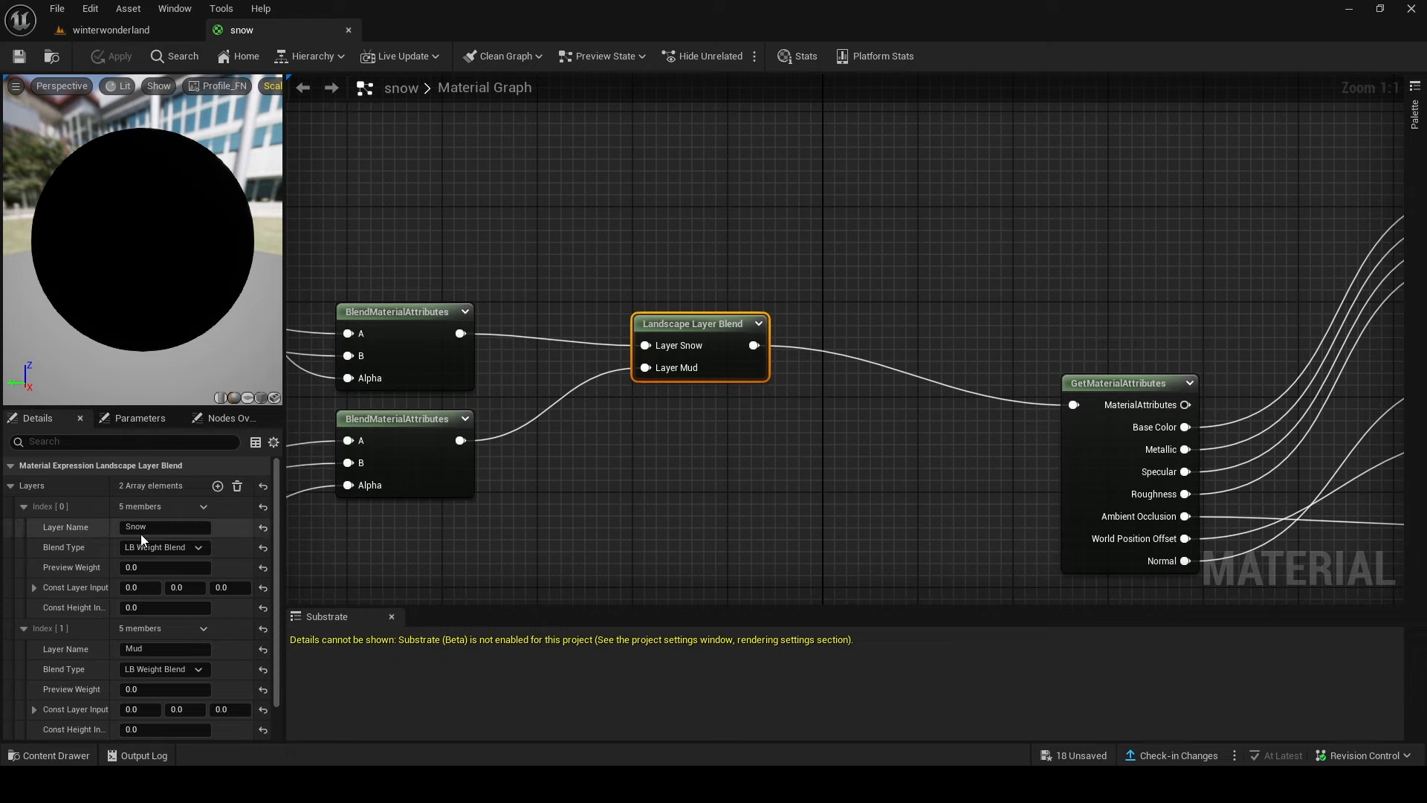
key("Caps_Lock")
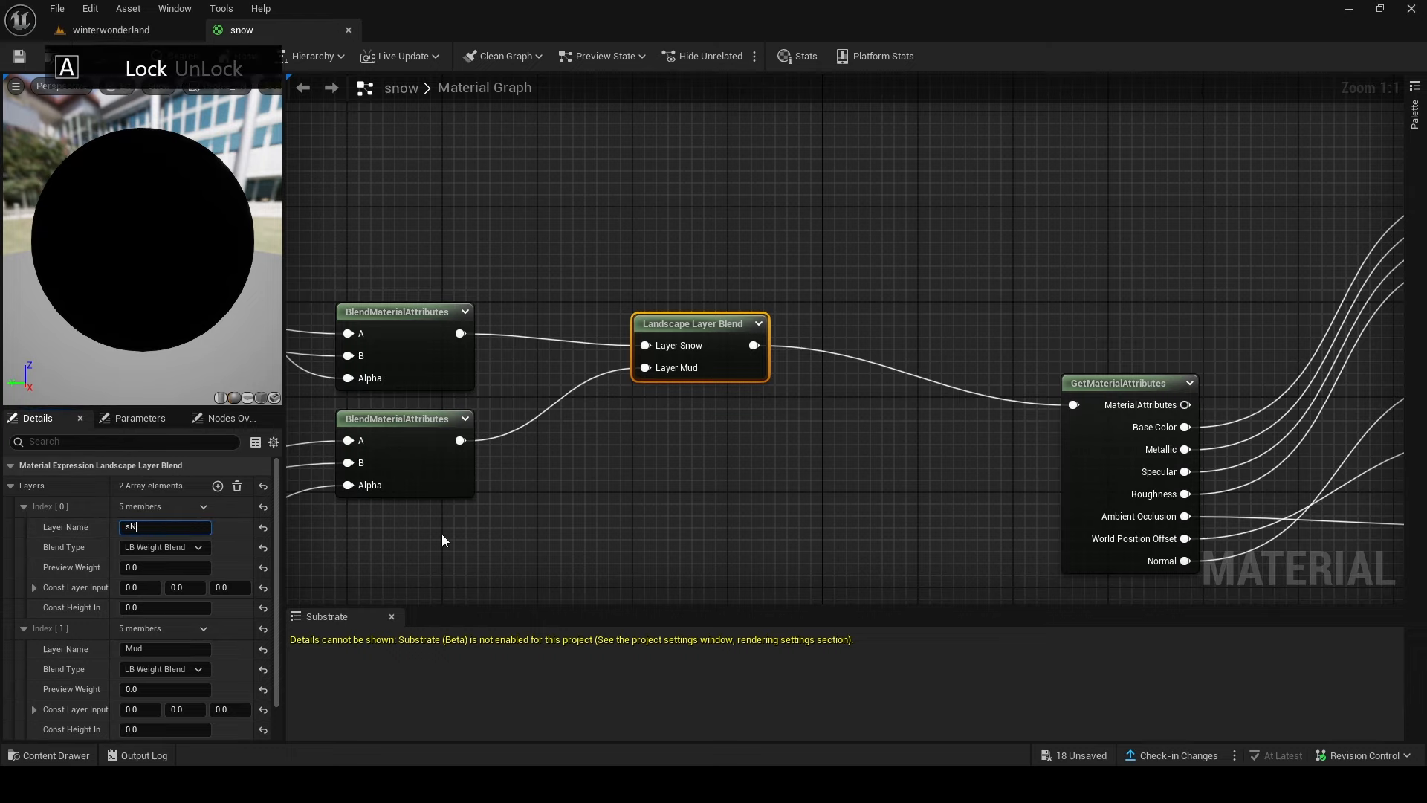
type("1")
key("Return")
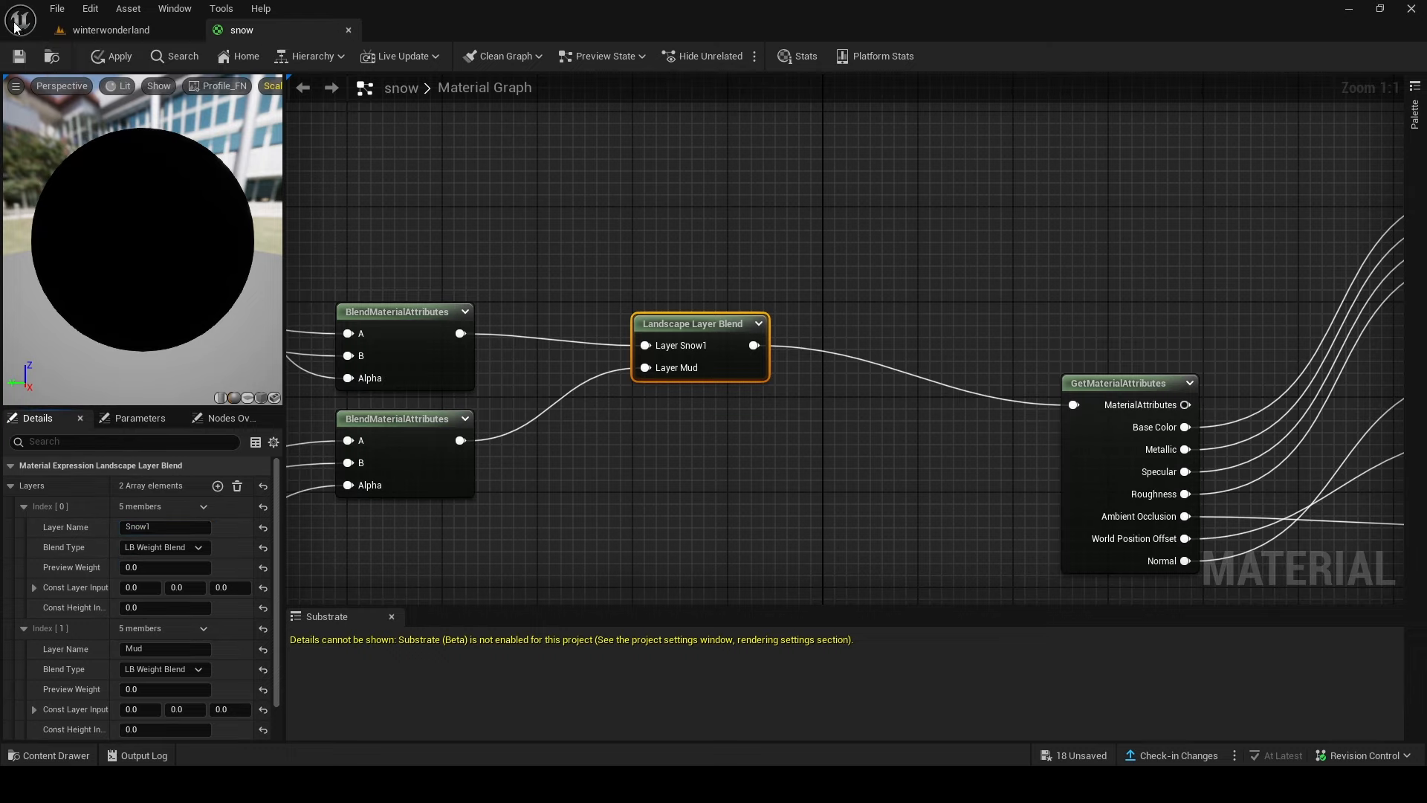
left_click(97, 61)
Step: Return to the winterwonderland level and delete the Snow and Mud target layers from the landscape
left_click(111, 31)
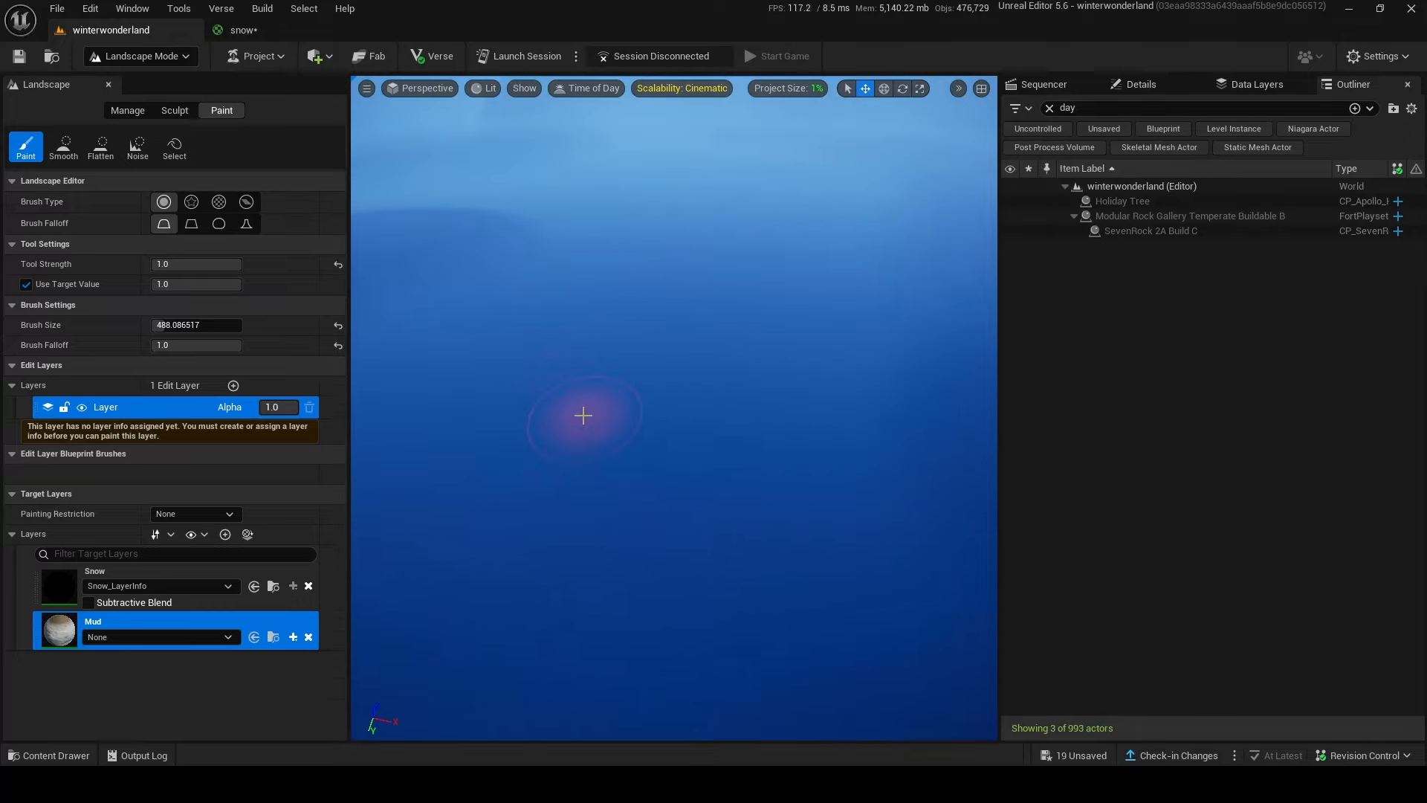
left_click(309, 586)
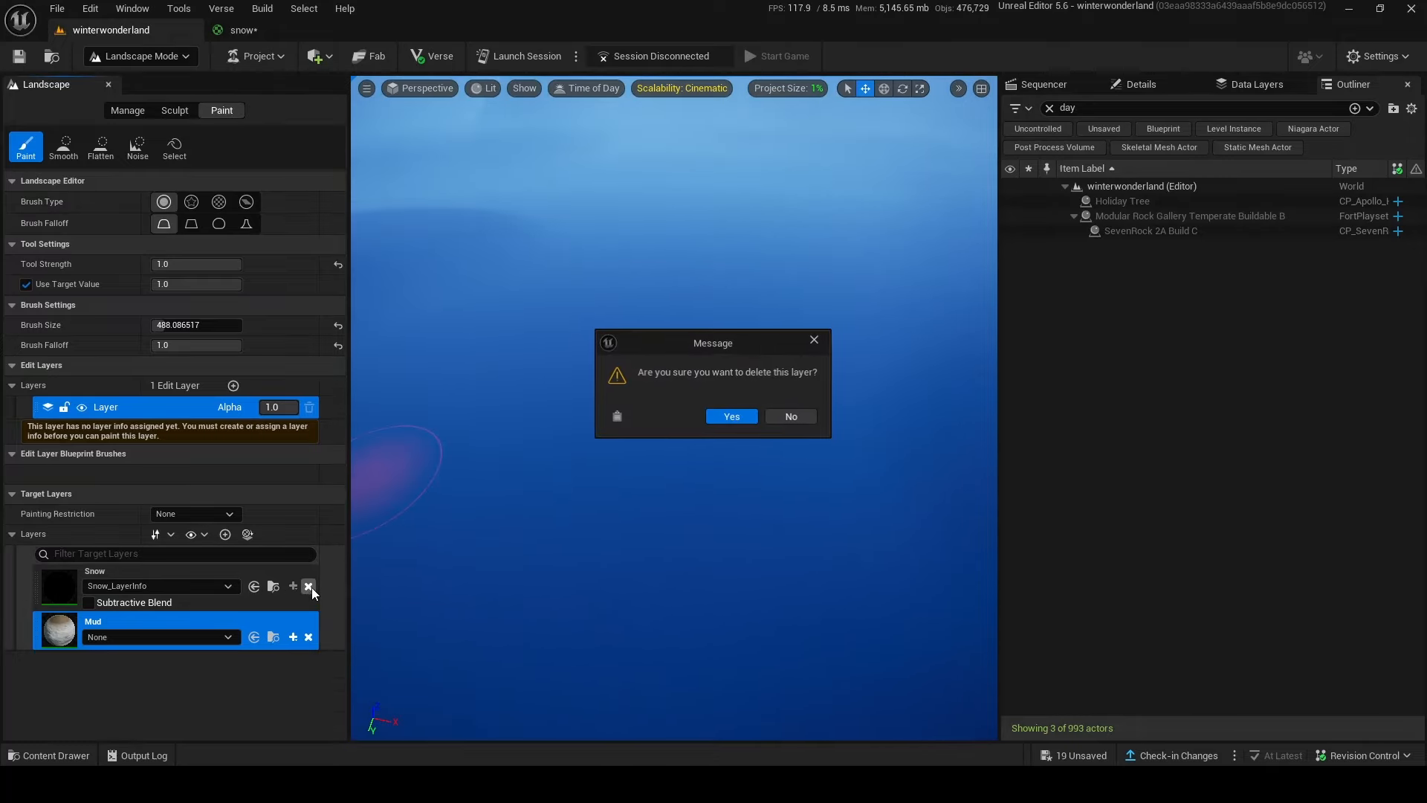
left_click(736, 418)
left_click(308, 586)
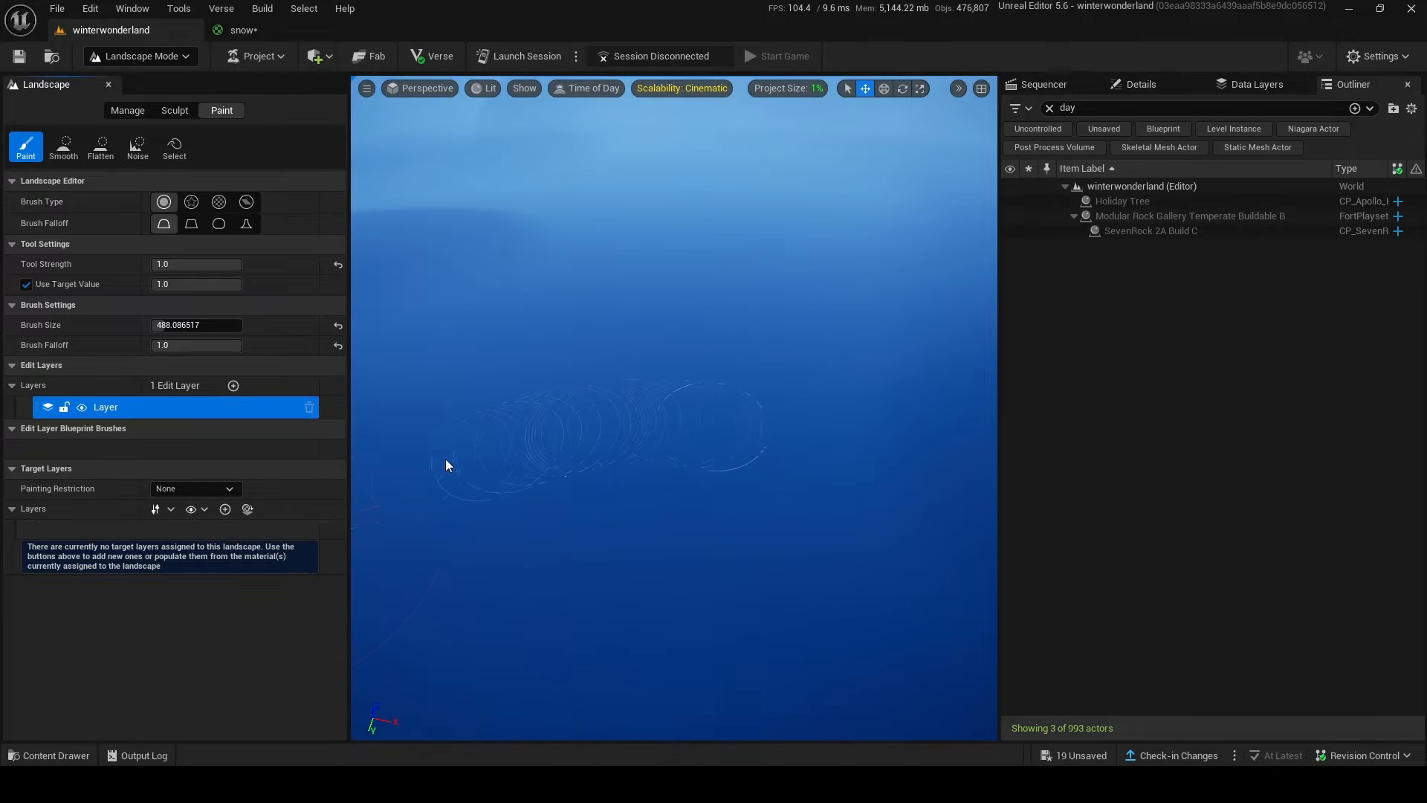
Step: Recreate the landscape target layers from the material and check the layer info asset assigned to Mud
left_click(248, 509)
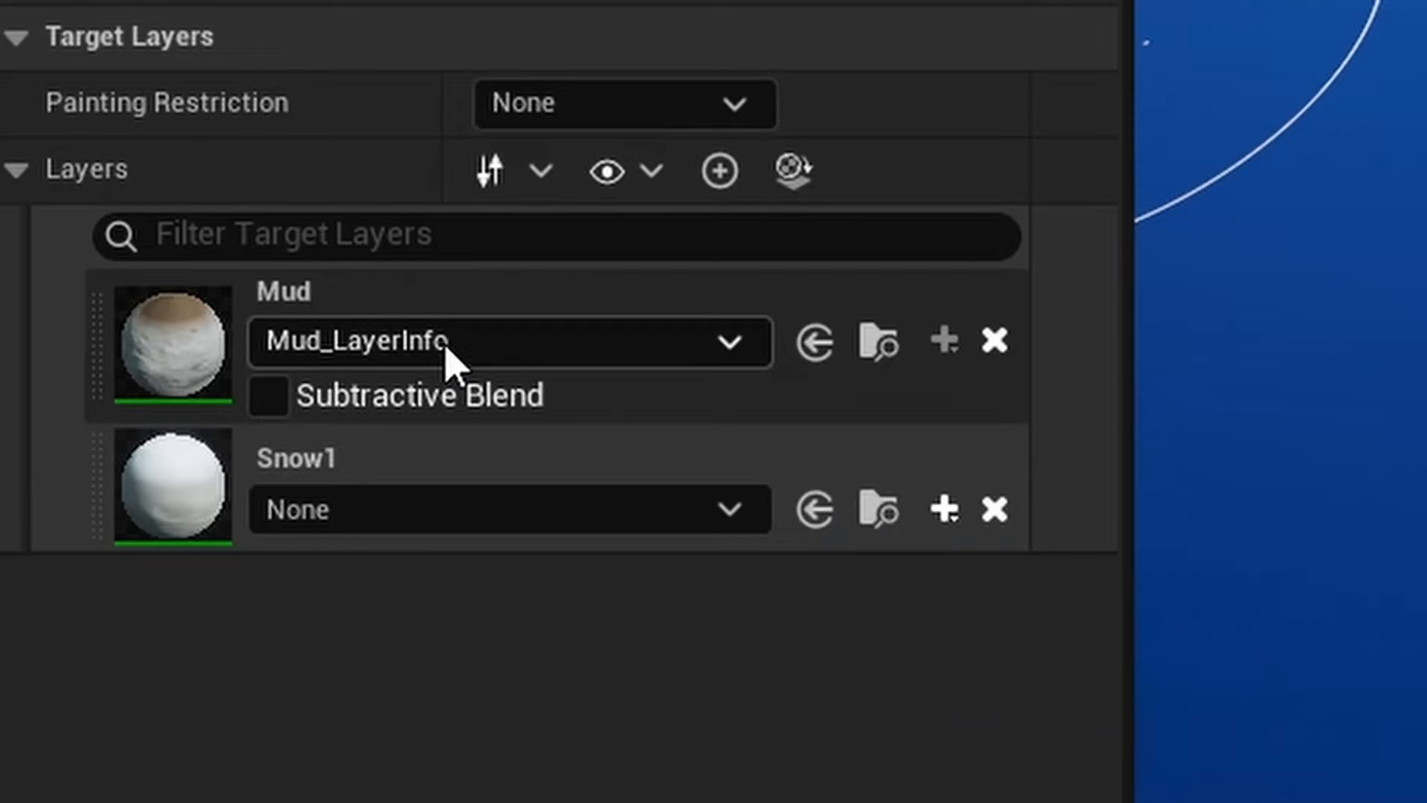
left_click(334, 342)
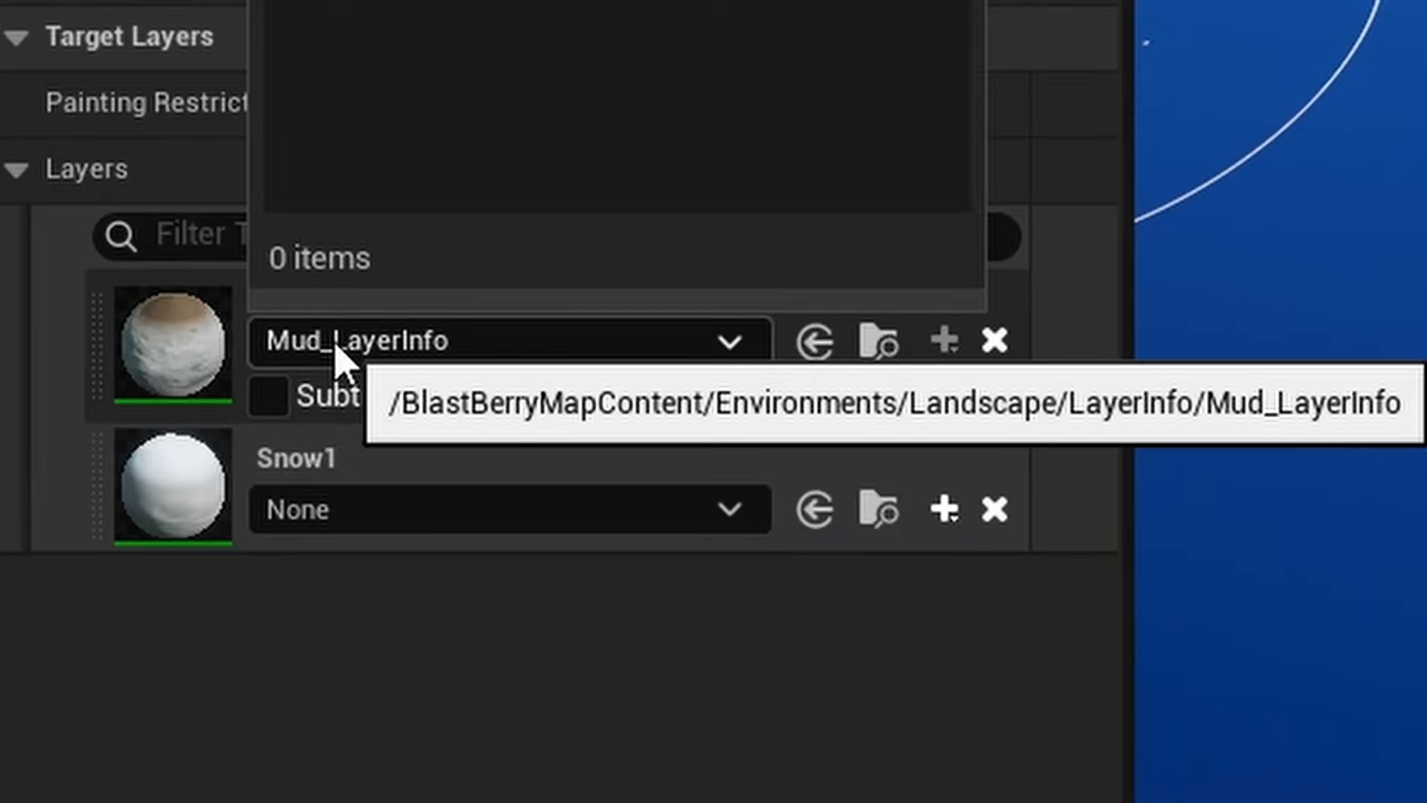
left_click(340, 341)
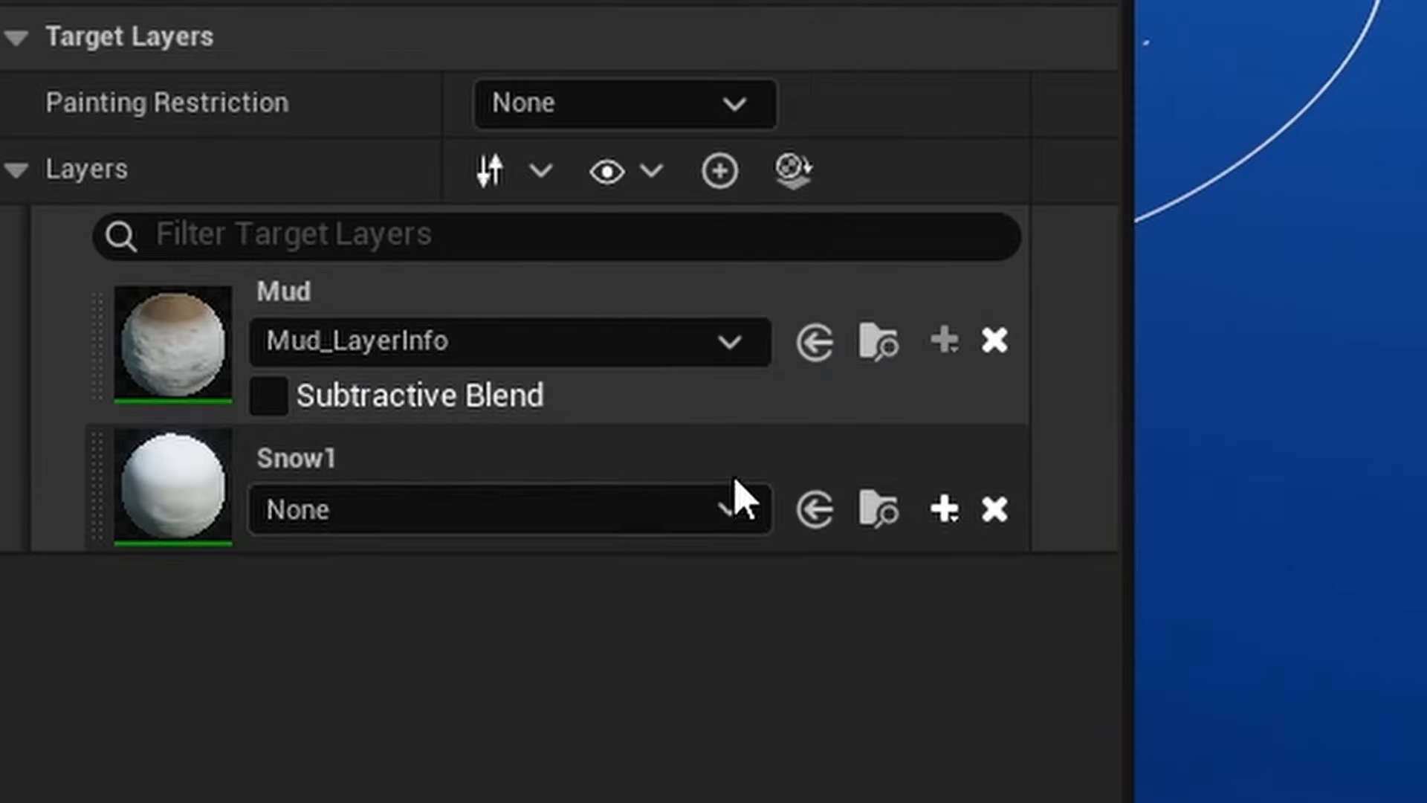
Step: Create a Weight-Blended Layer (normal) info object for Snow1, saved as snowlayer in the winterwonderland_sharedassets folder
left_click(945, 520)
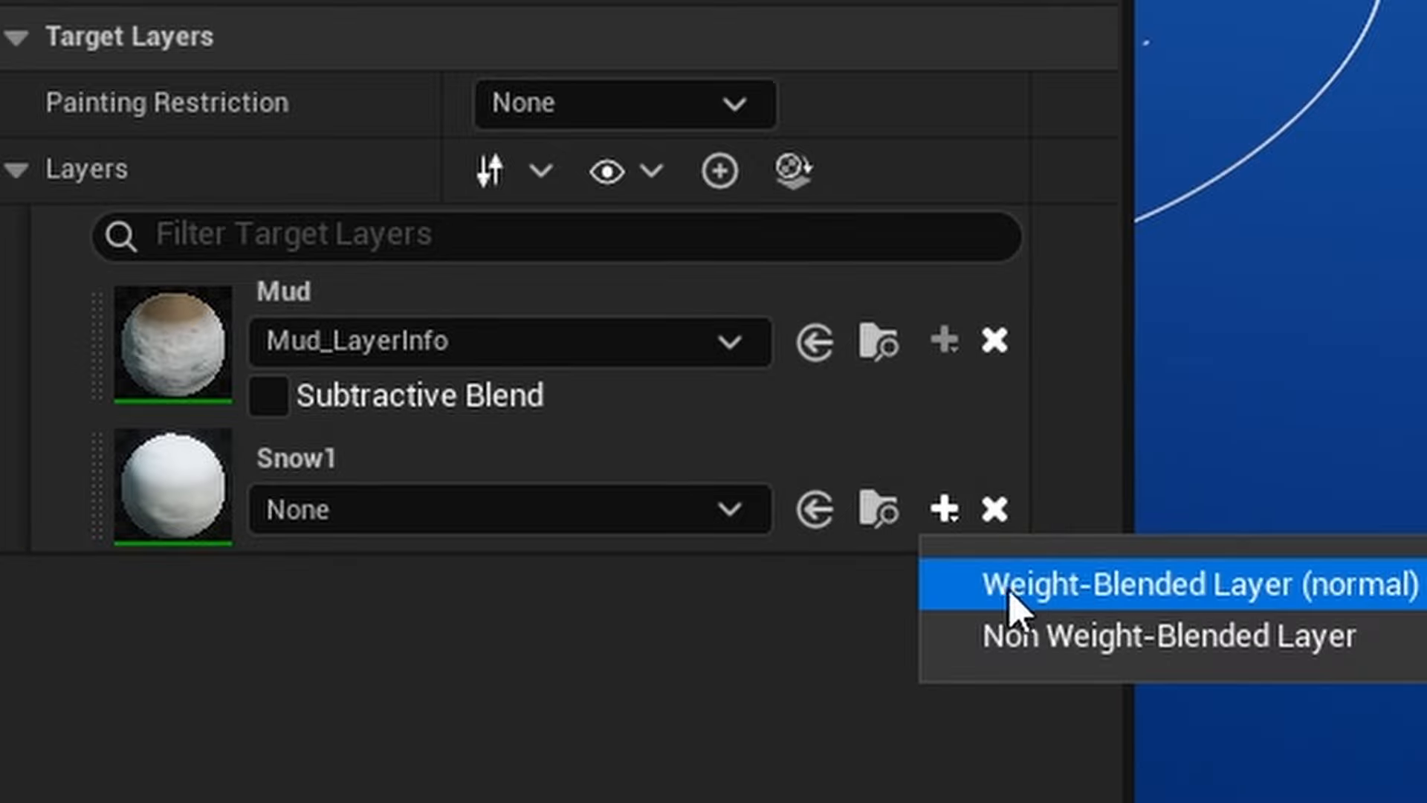
left_click(1297, 591)
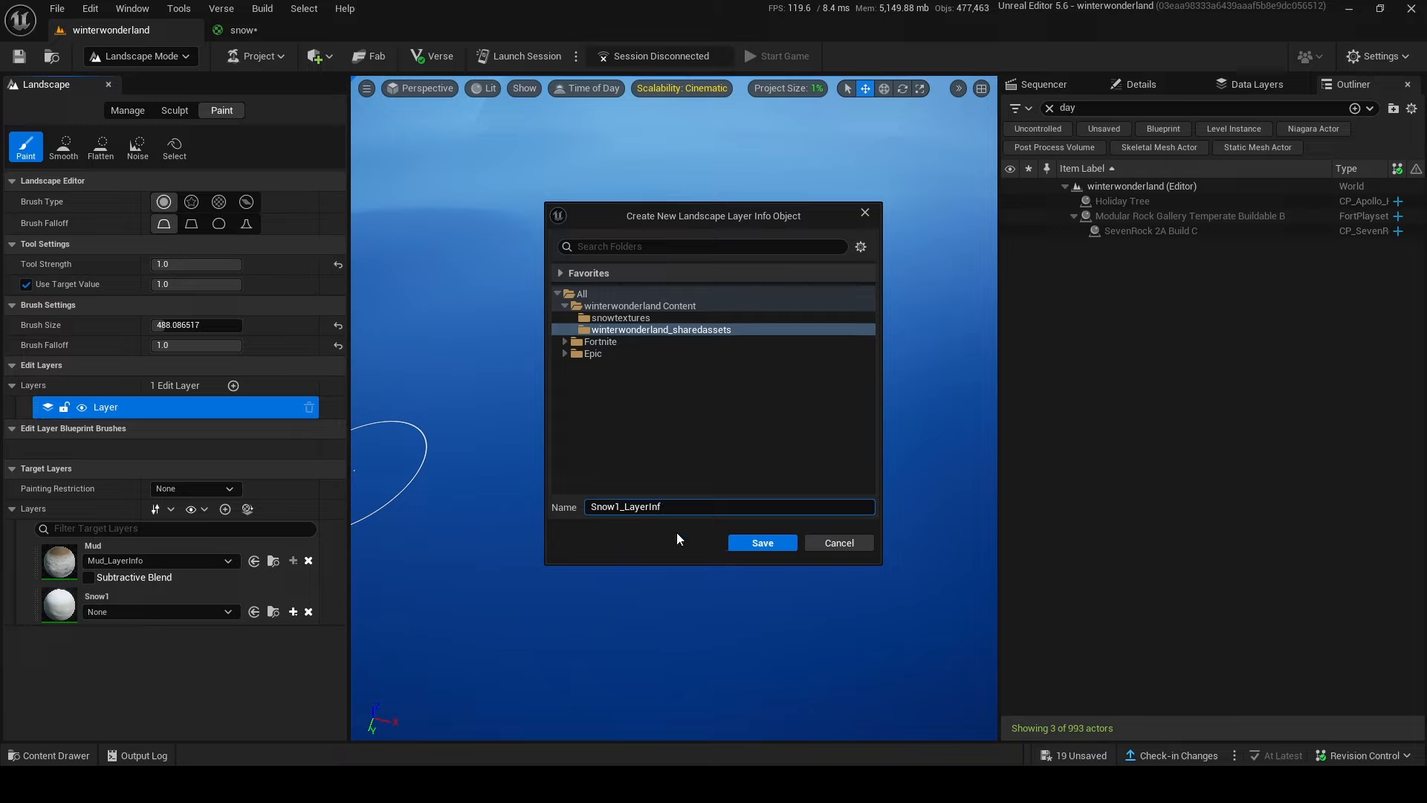
key("BackSpace")
key("BackSpace")
key("BackSpace")
key("BackSpace")
key("BackSpace")
key("BackSpace")
key("BackSpace")
key("BackSpace")
key("BackSpace")
key("BackSpace")
key("BackSpace")
key("BackSpace")
key("BackSpace")
key("BackSpace")
type("snowlayer")
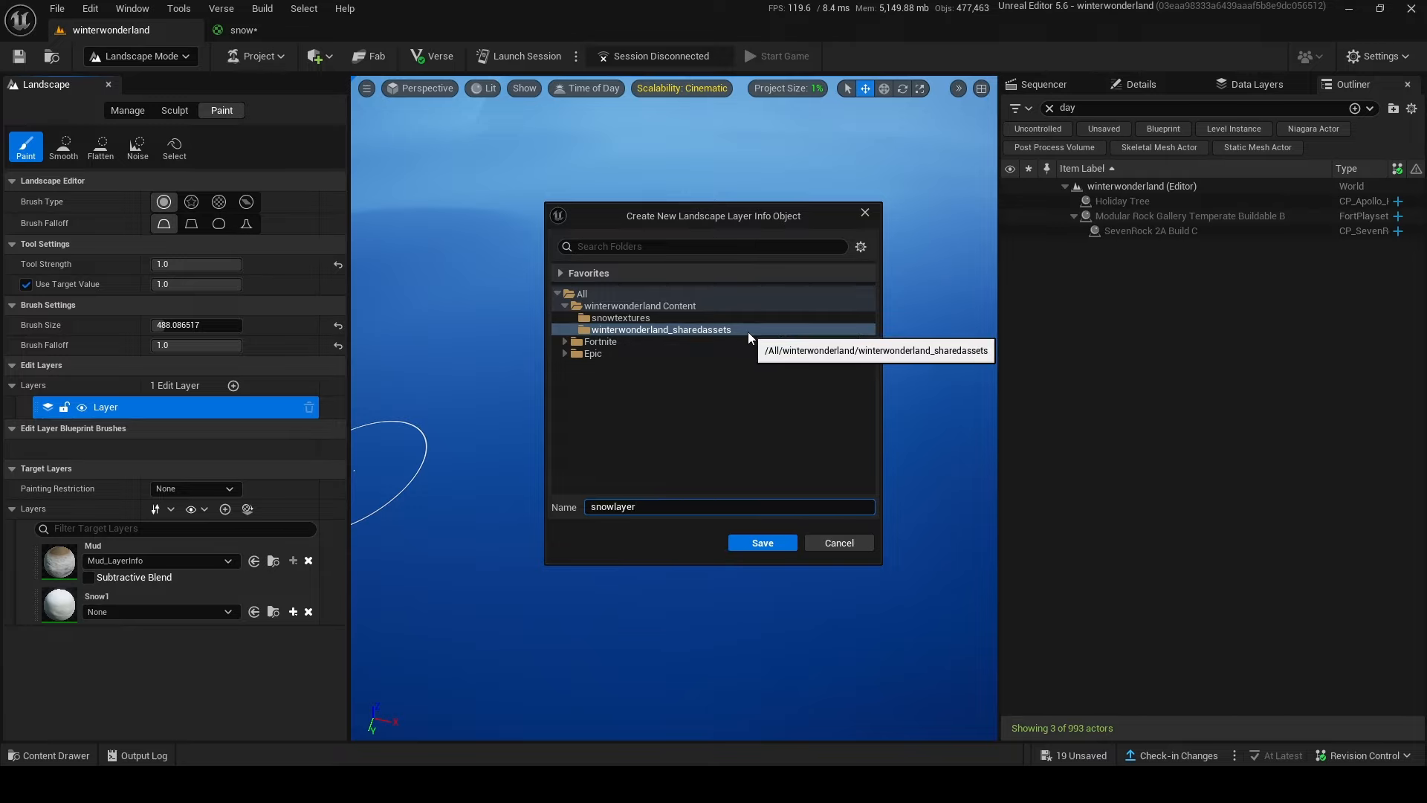
left_click(790, 543)
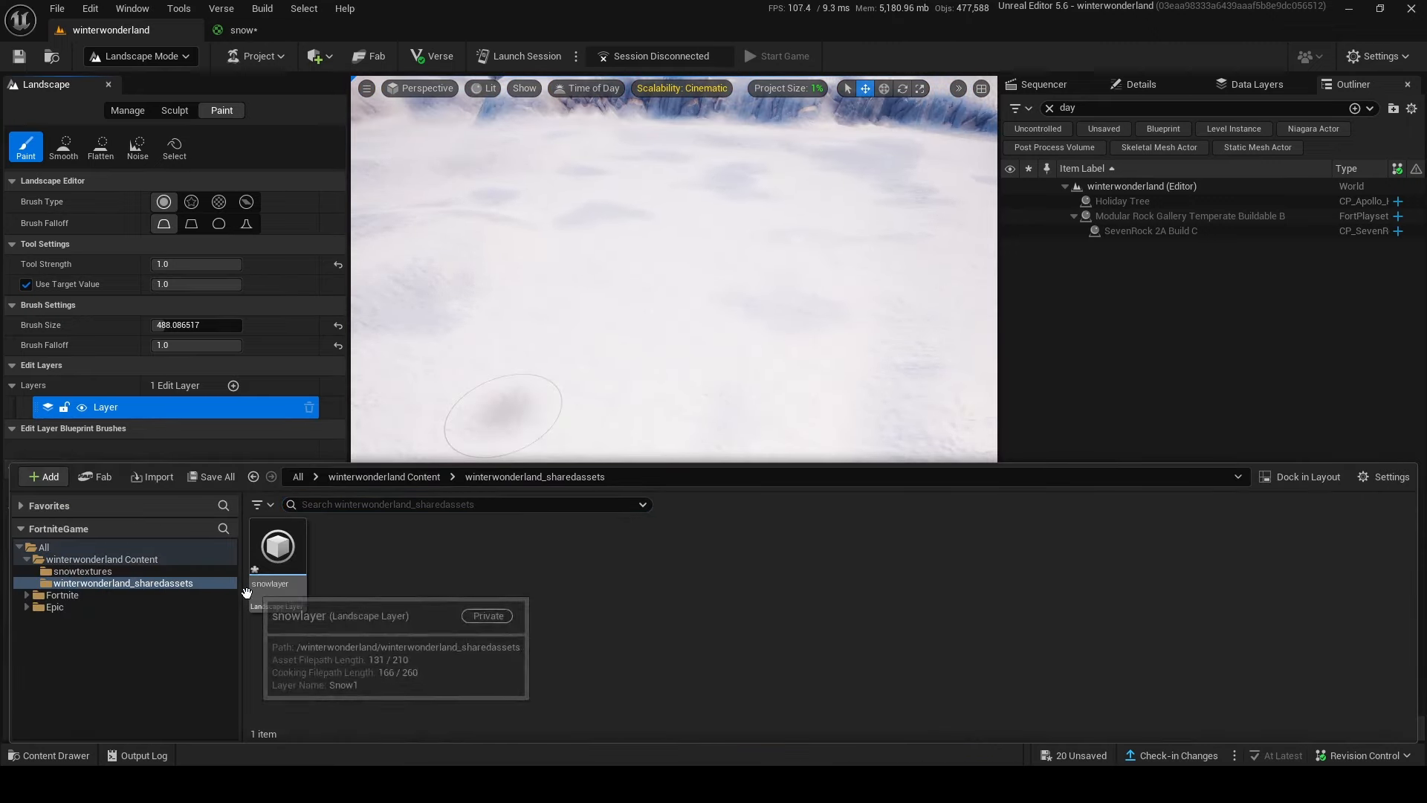
Step: Delete the Mud and Snow1 target layers from the landscape
key("ctrl+space")
left_click(110, 562)
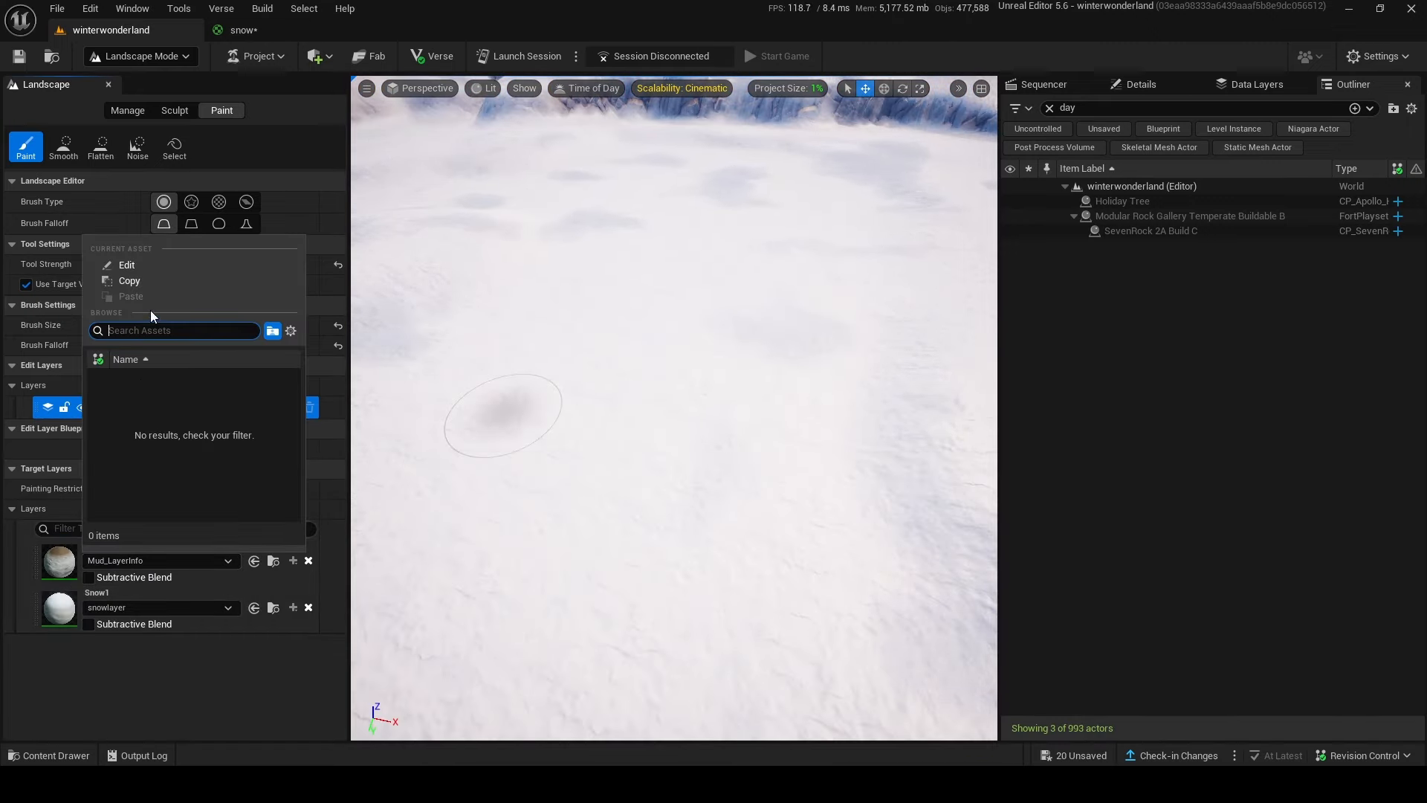
left_click(179, 565)
left_click(308, 560)
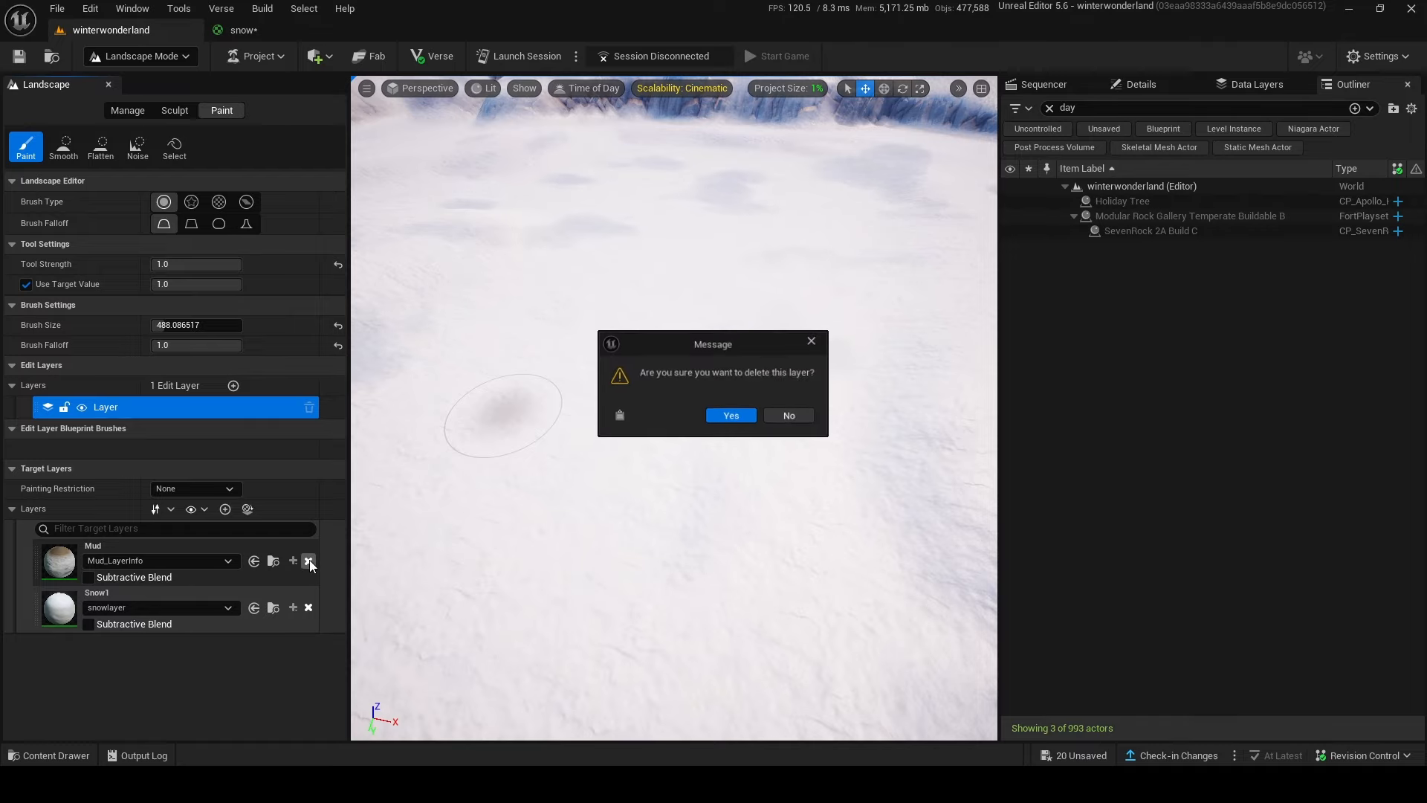
left_click(731, 415)
left_click(239, 35)
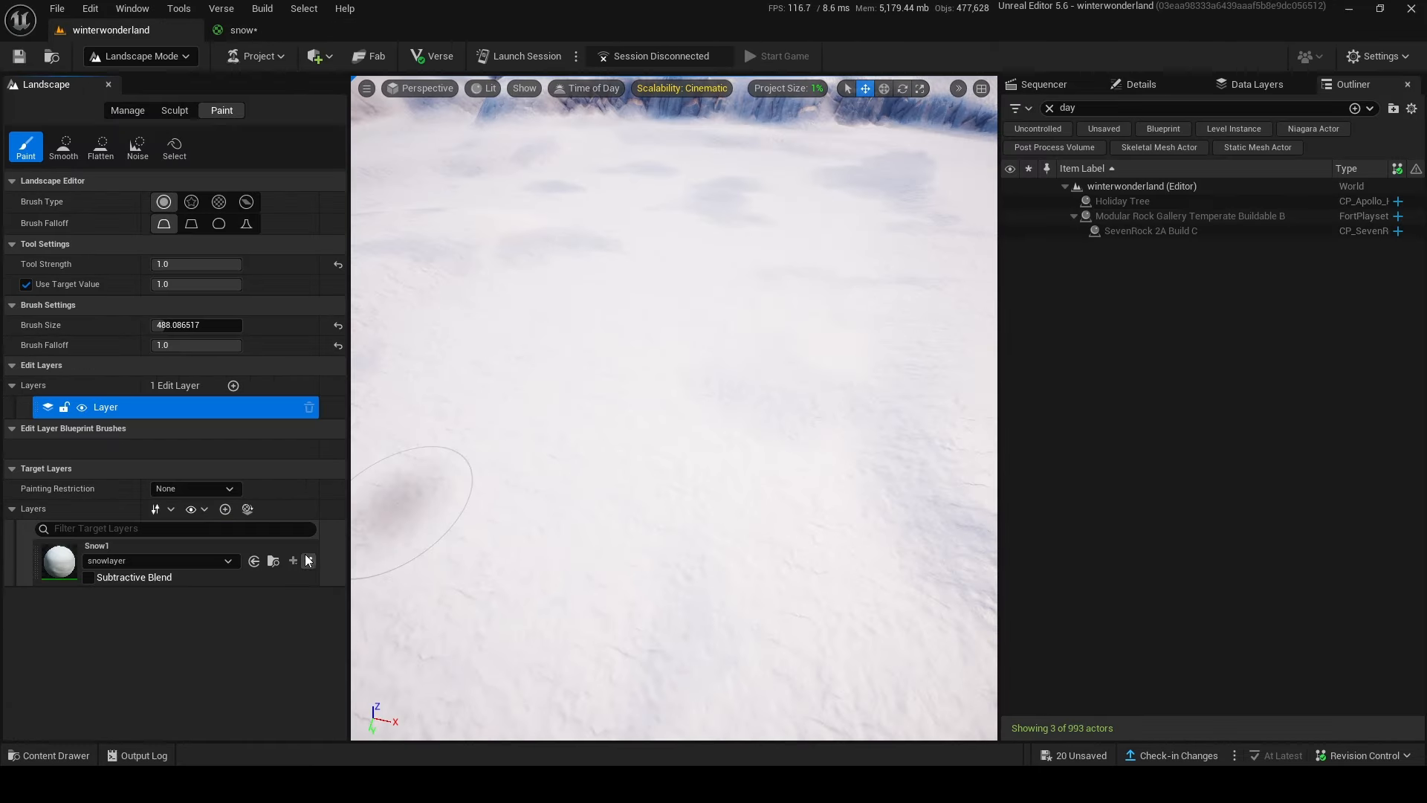
left_click(308, 560)
left_click(731, 415)
Step: In the snow material, rename the Mud layer of the Landscape Layer Blend node to Mud2 and apply the change
left_click(290, 33)
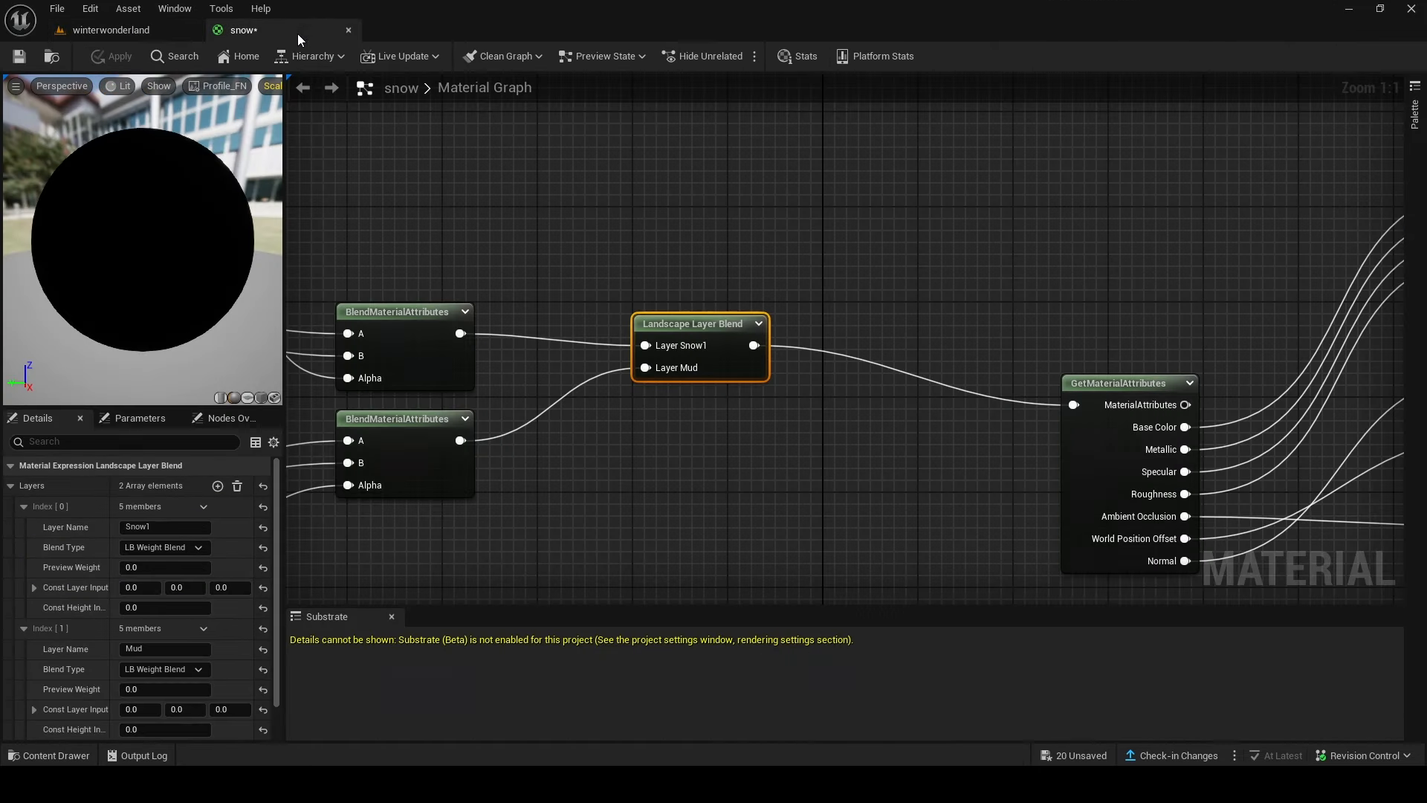
right_click_drag(603, 449, 791, 361)
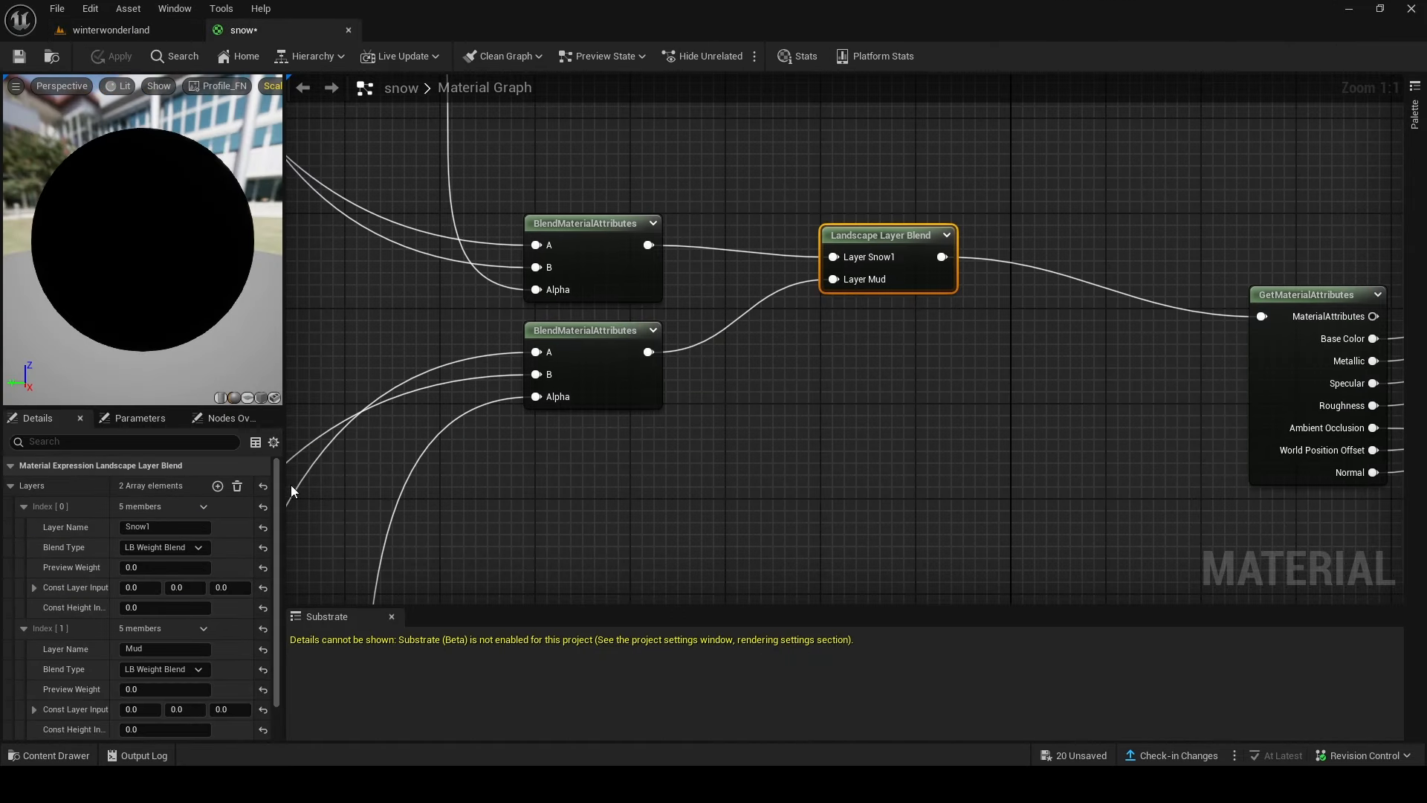
left_click(168, 650)
type("2")
key("Return")
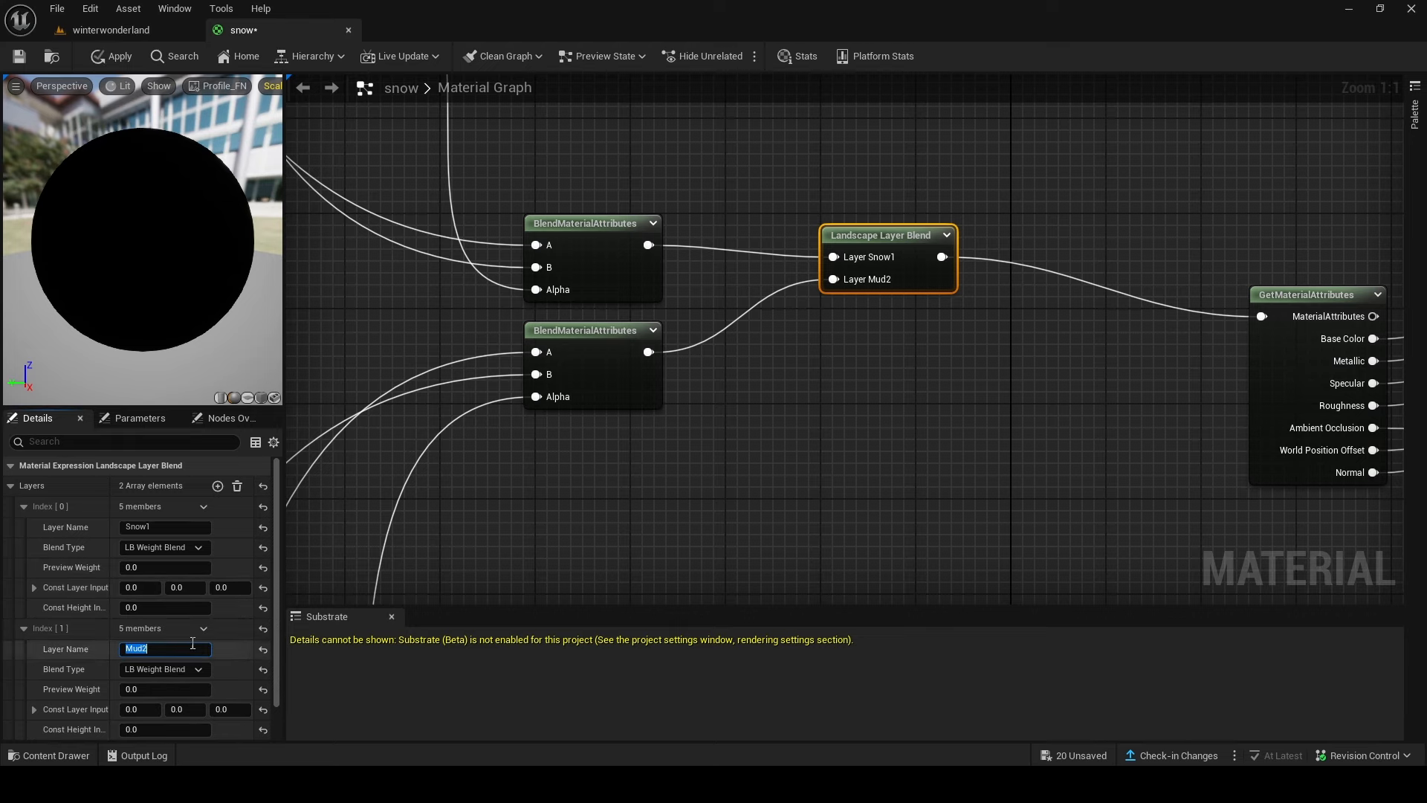
Step: Return to the winterwonderland level and repopulate the landscape's target layers from its assigned material
left_click(117, 26)
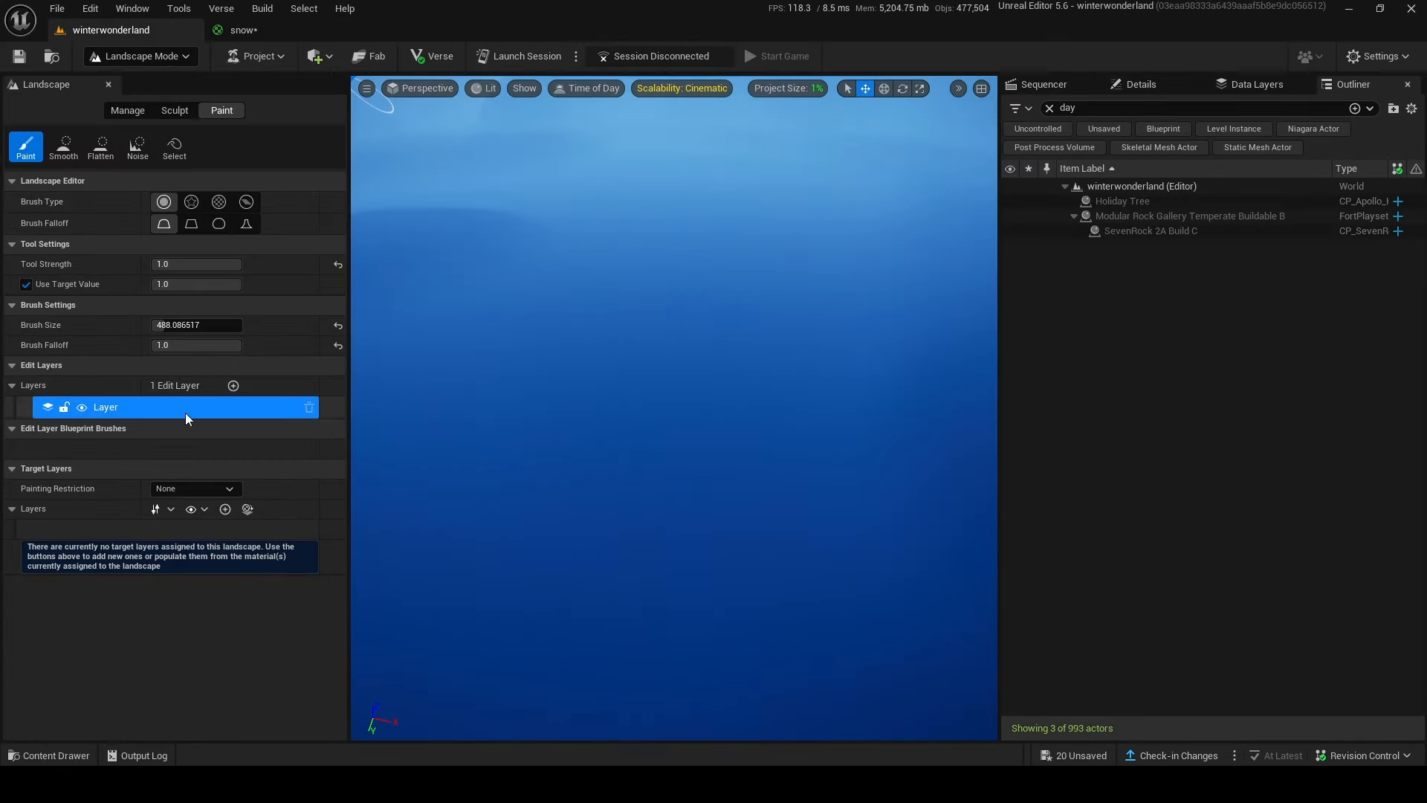
left_click(246, 509)
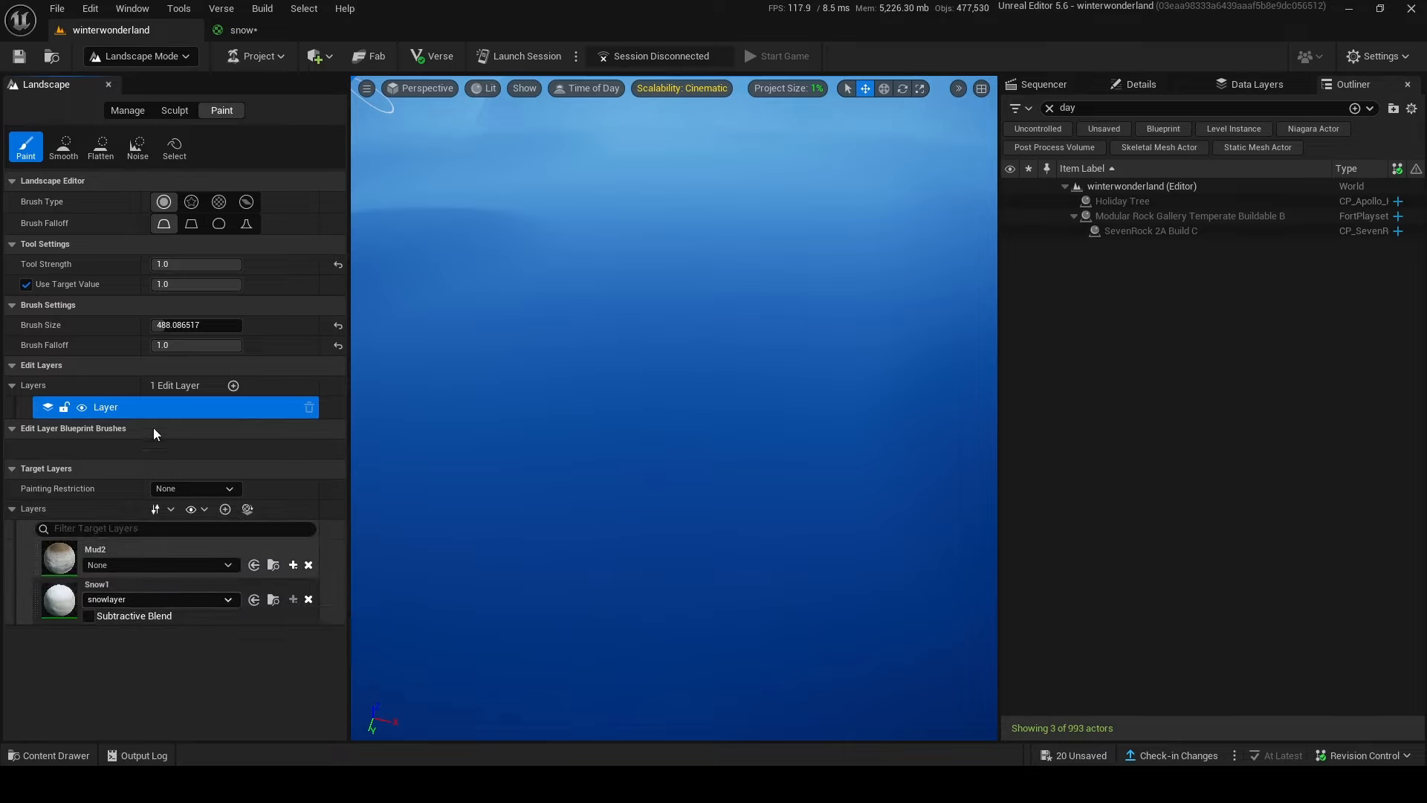
left_click(132, 599)
left_click(180, 675)
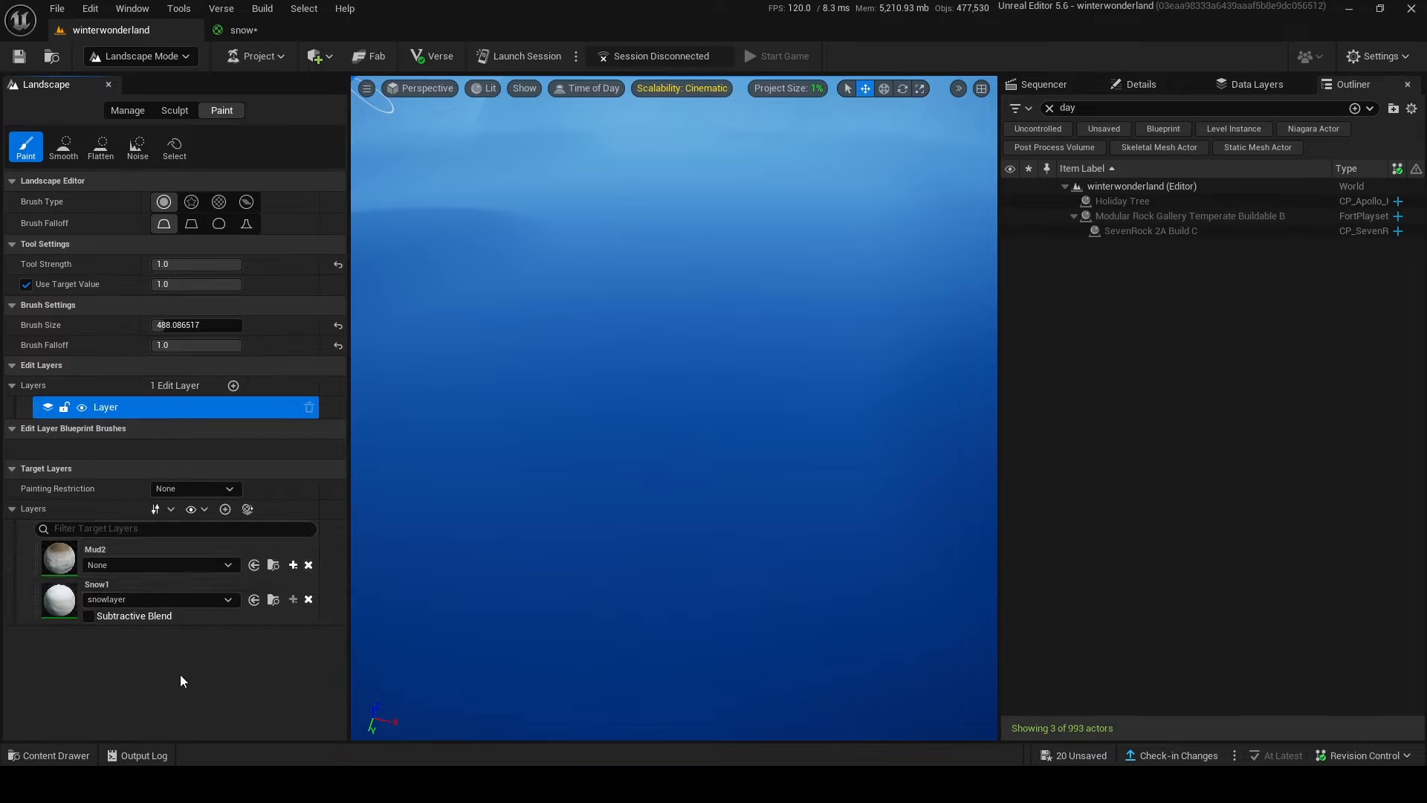
Step: Create a layer info object for Mud2, saved as Mud2_LayerInfo in the winterwonderland_sharedassets folder
left_click(293, 565)
left_click(329, 585)
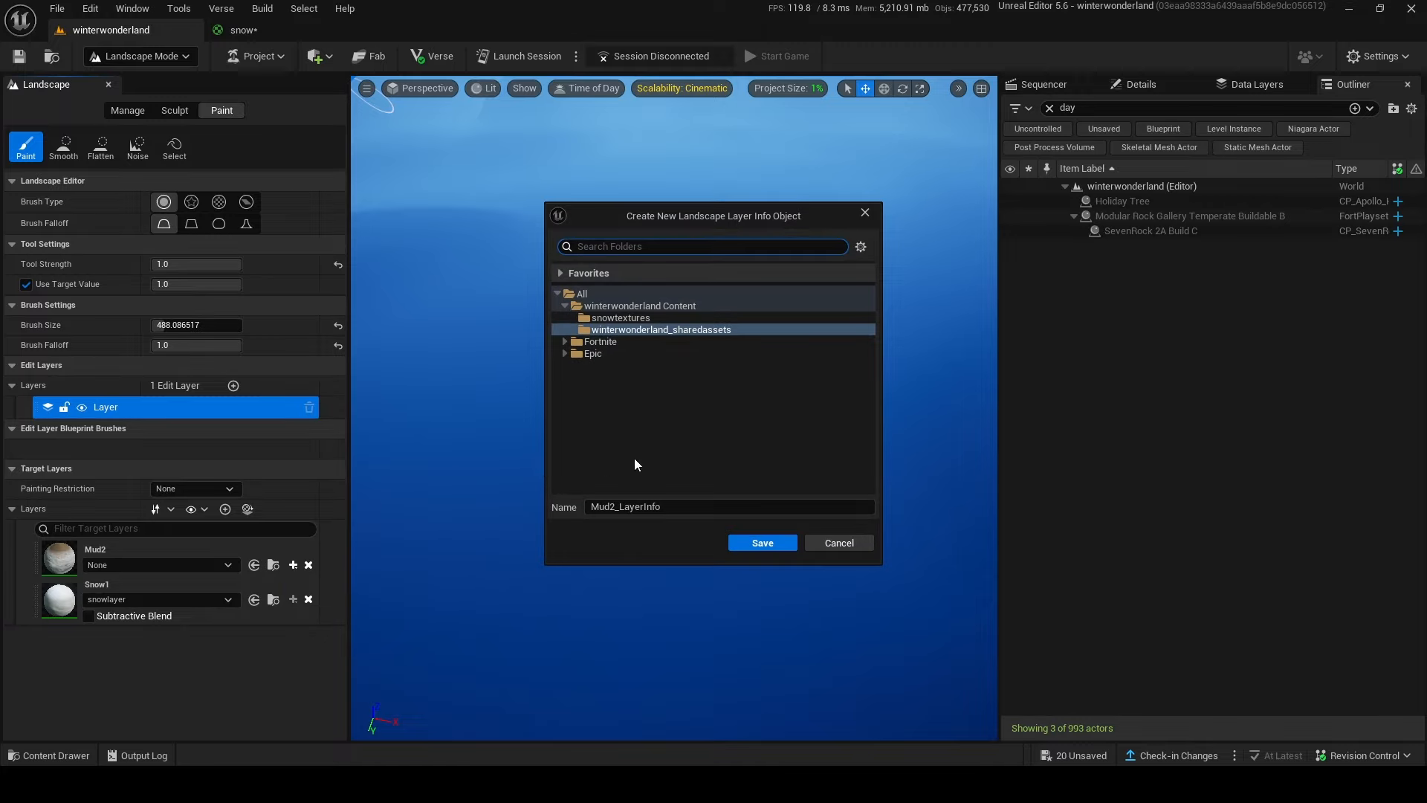
left_click(745, 536)
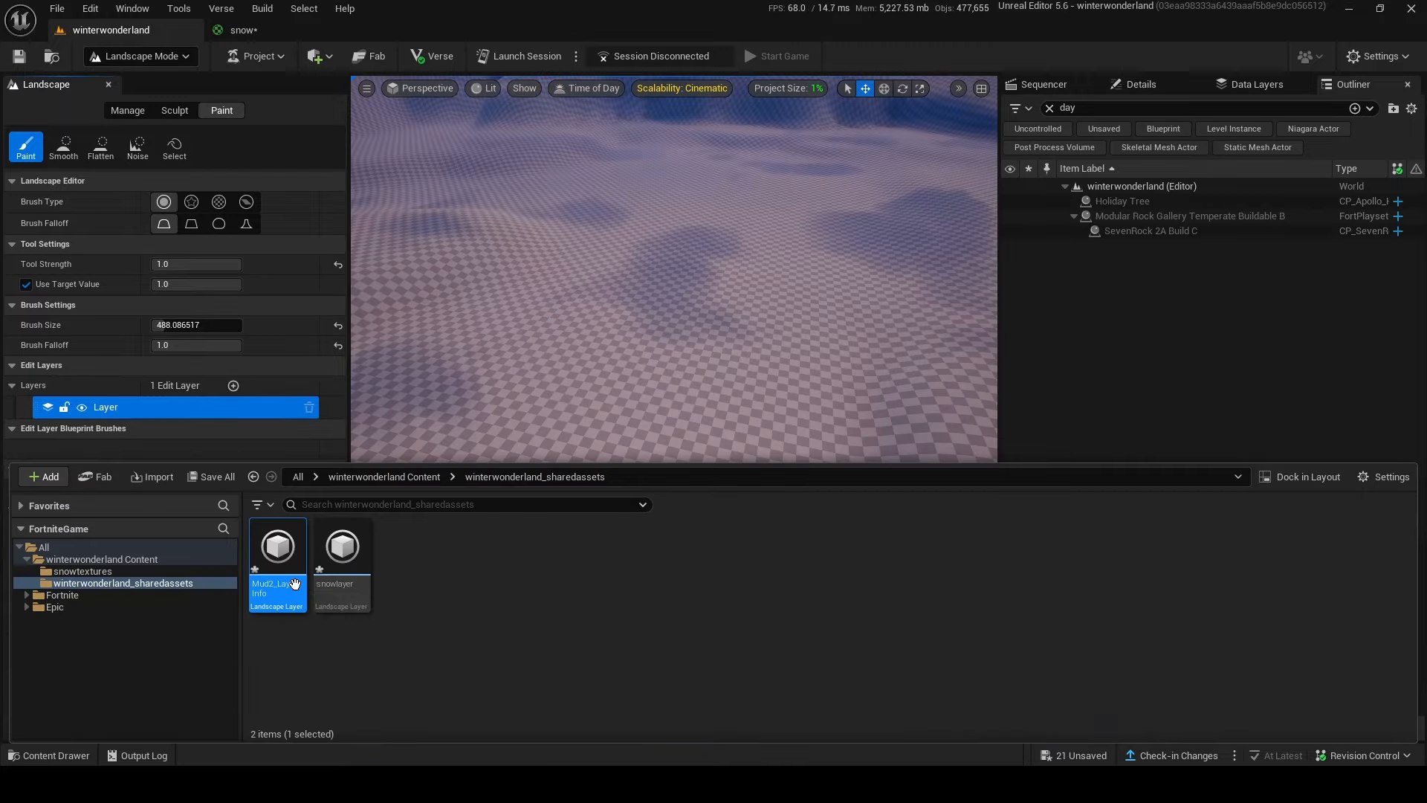
Step: Paint a small test patch of the Snow1 layer onto the mud-covered ground
right_click_drag(476, 379, 550, 405)
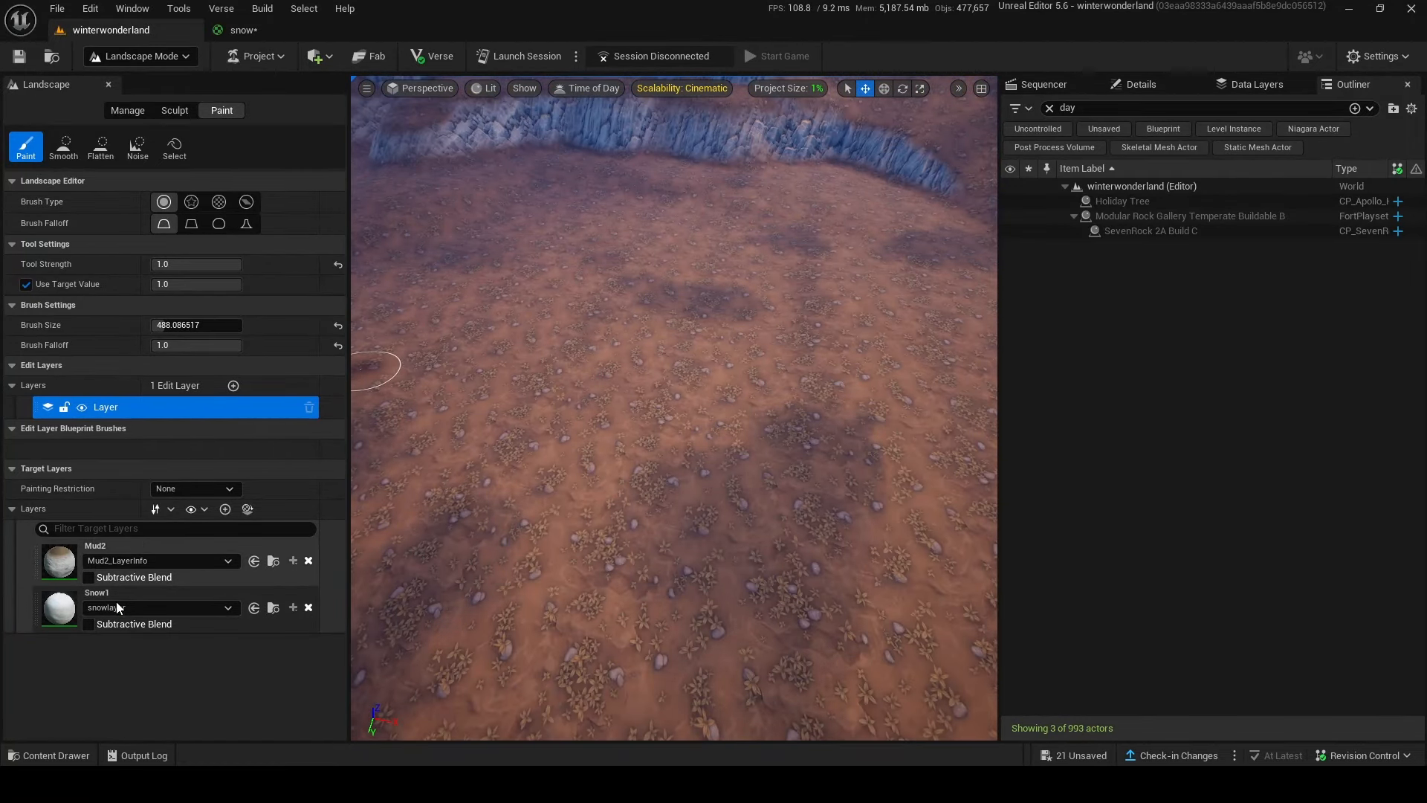
left_click(159, 591)
left_click_drag(688, 368, 673, 401)
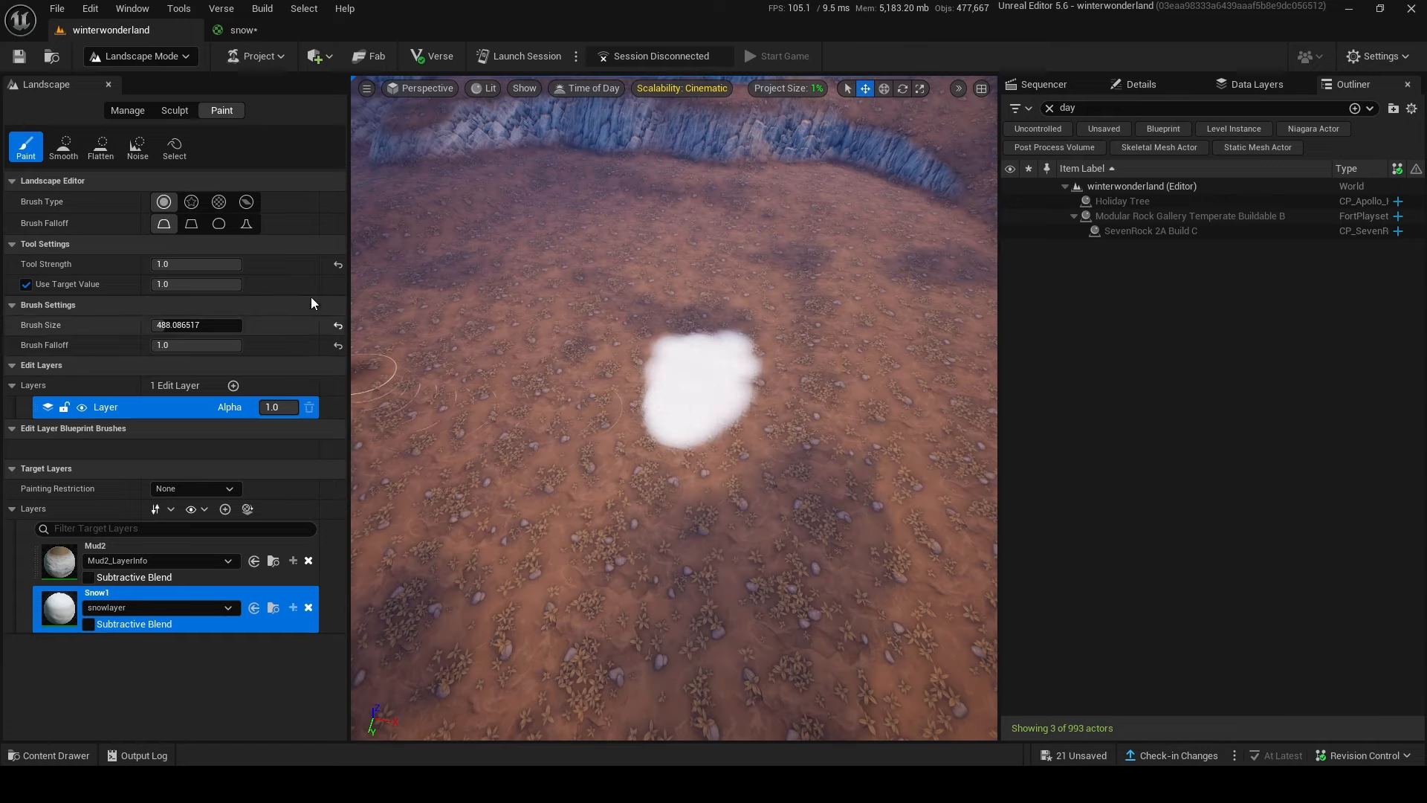
Step: Increase the brush size to about 4340 and paint Snow1 over most of the landscape, leaving a mud area by the cliffs
left_click_drag(198, 328, 233, 328)
left_click_drag(669, 394, 698, 446)
mouse_move(697, 446)
right_mouse_down()
mouse_move(669, 461)
mouse_move(624, 446)
right_mouse_up()
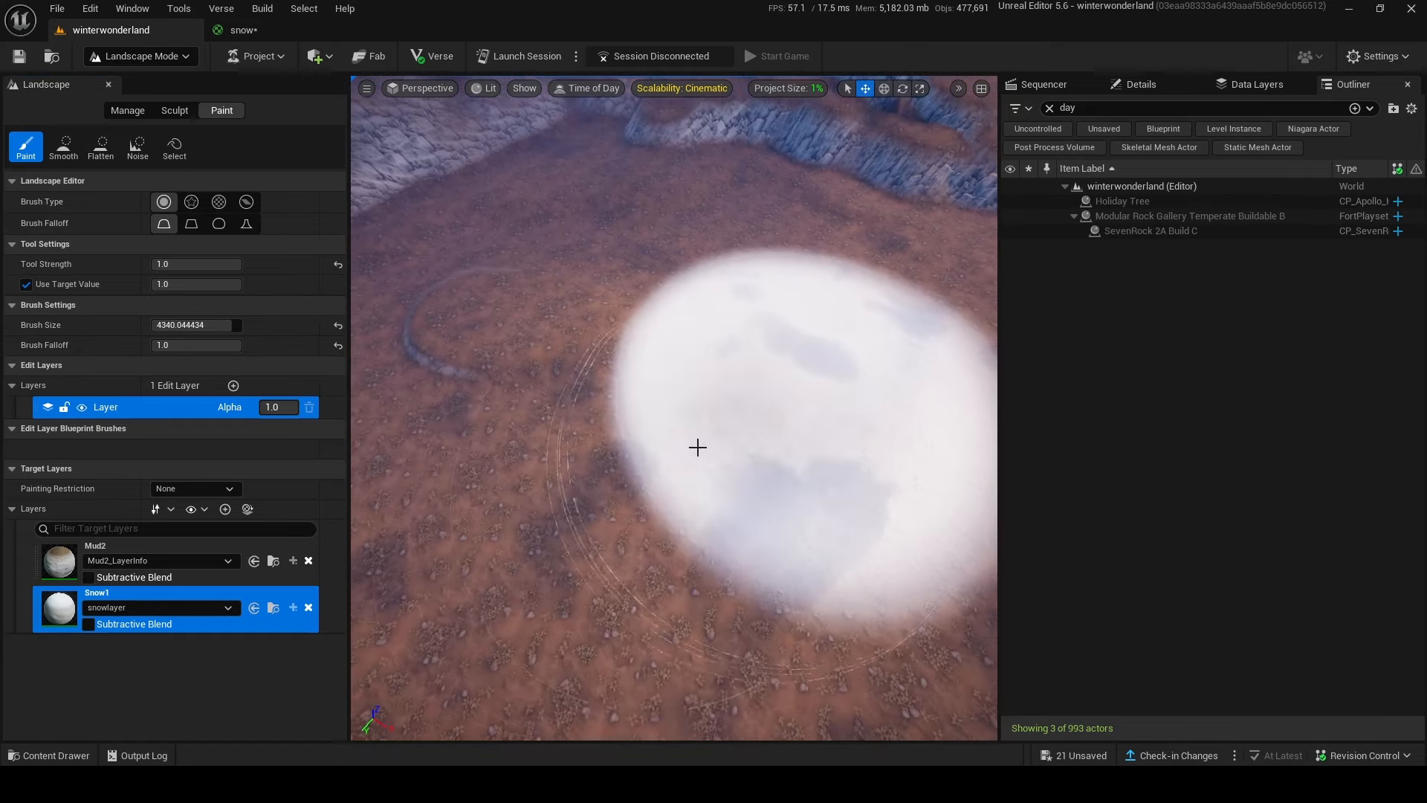
left_click_drag(698, 446, 595, 461)
right_click_drag(595, 460, 550, 483)
right_click_drag(669, 416, 739, 242)
left_click_drag(739, 242, 704, 551)
right_click_drag(704, 550, 713, 521)
mouse_move(714, 520)
left_mouse_down()
mouse_move(1254, 519)
mouse_move(737, 169)
mouse_move(694, 245)
left_mouse_up()
right_click_drag(694, 245, 717, 481)
mouse_move(717, 481)
left_mouse_down()
mouse_move(639, 386)
mouse_move(736, 327)
left_mouse_up()
right_click_drag(736, 327, 669, 297)
left_click_drag(736, 327, 631, 416)
mouse_move(632, 417)
right_mouse_down()
mouse_move(639, 506)
mouse_move(682, 466)
mouse_move(770, 427)
right_mouse_up()
right_click_drag(665, 379, 812, 493)
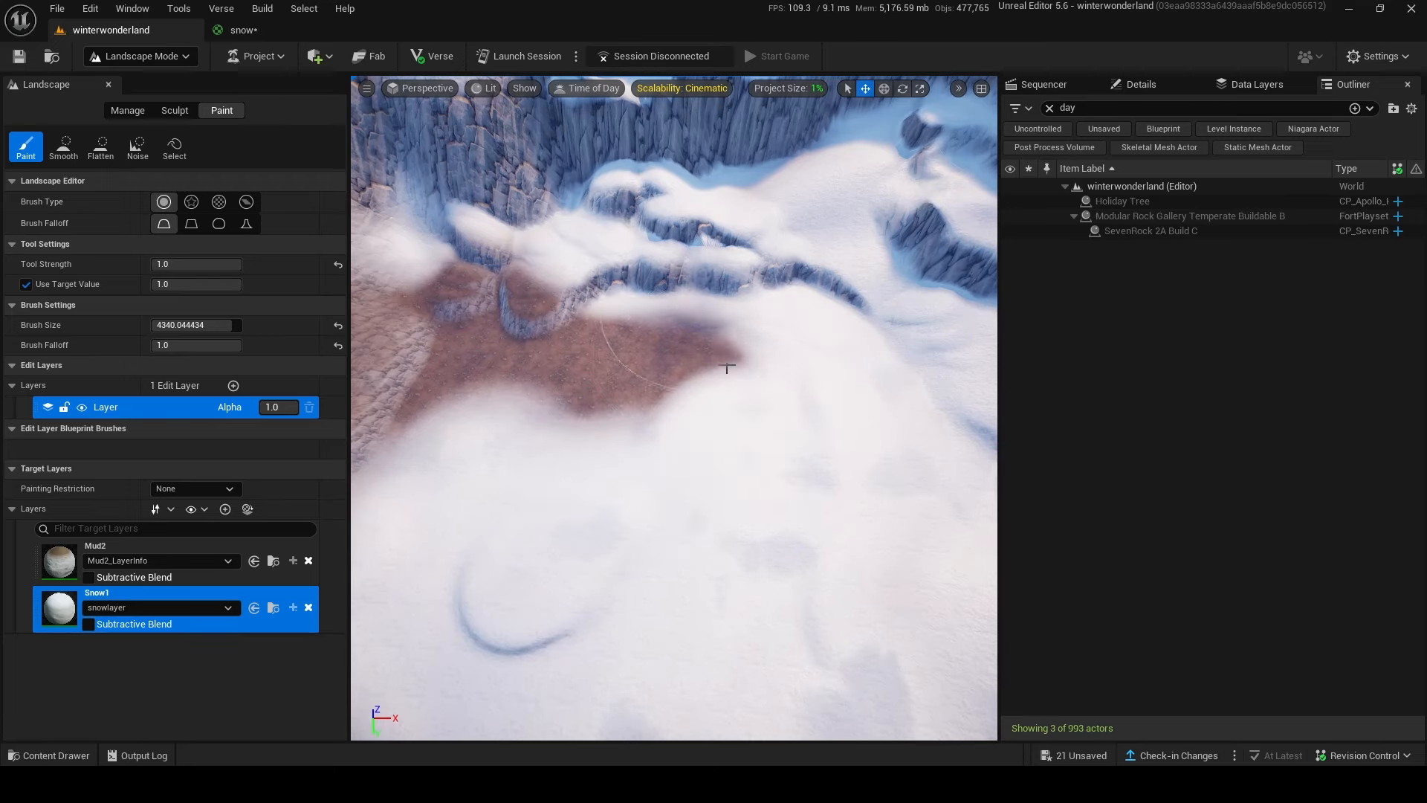
Step: Assign the Snow physical material to the snowlayer layer info asset, save it and return to the winterwonderland level
left_click(52, 755)
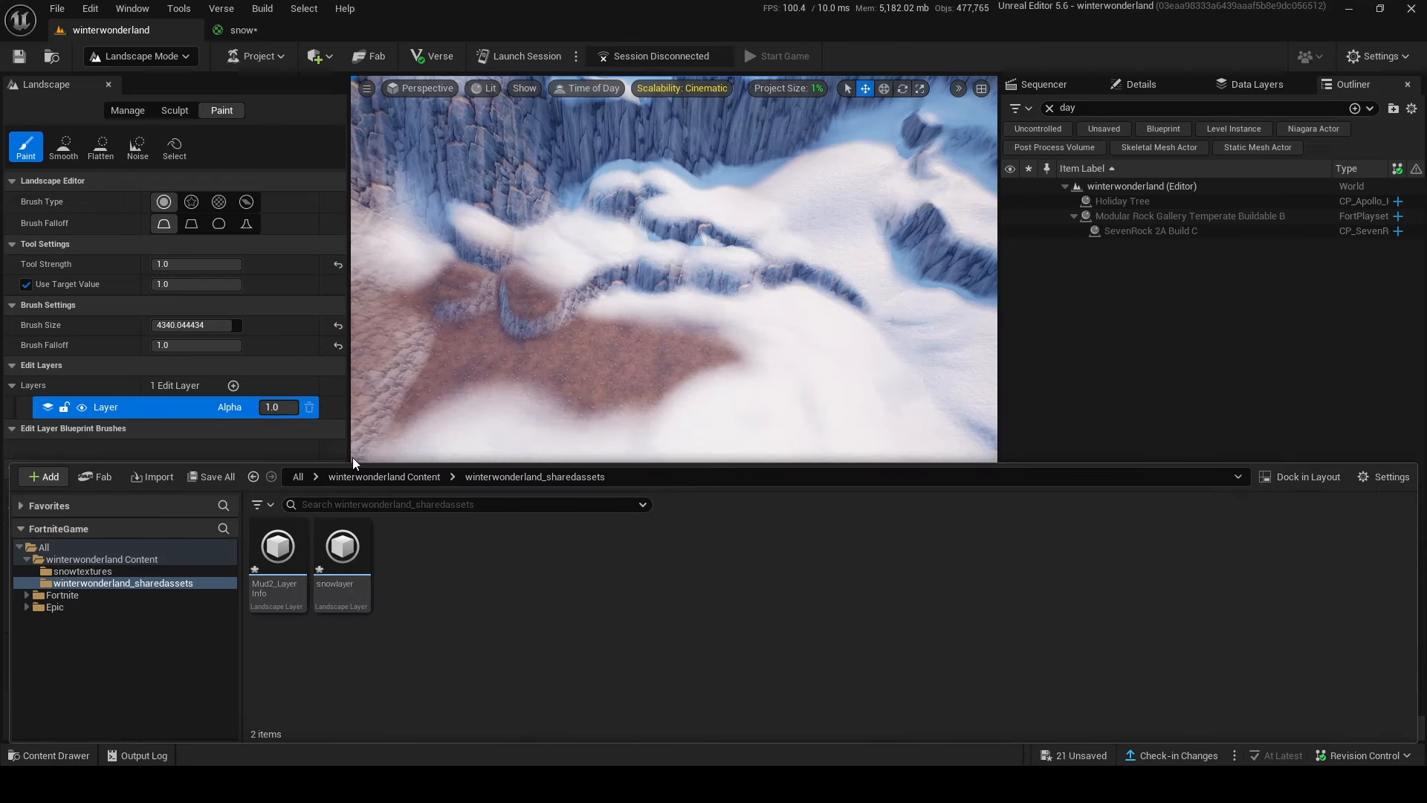
left_click_drag(354, 458, 392, 645)
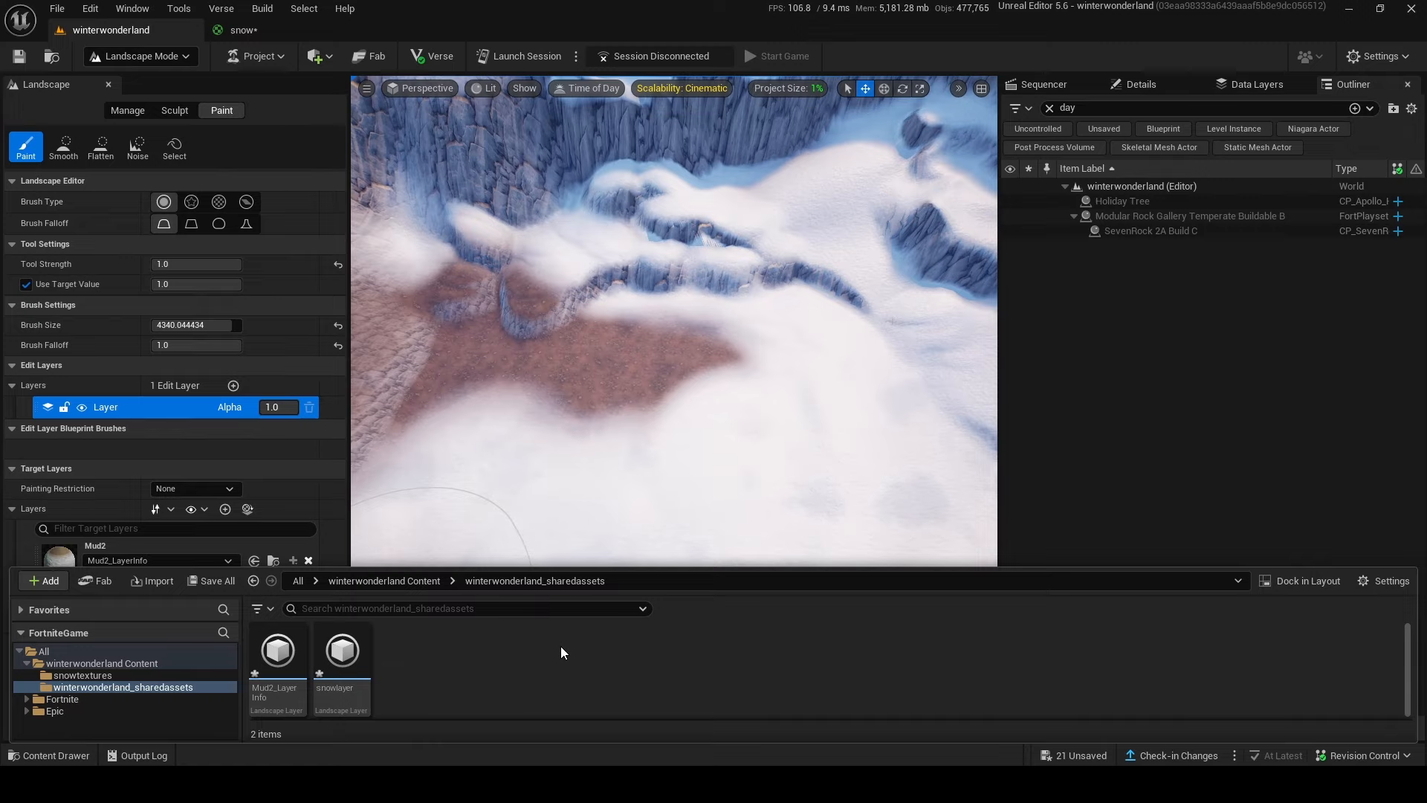
left_click(369, 666)
double_click(357, 662)
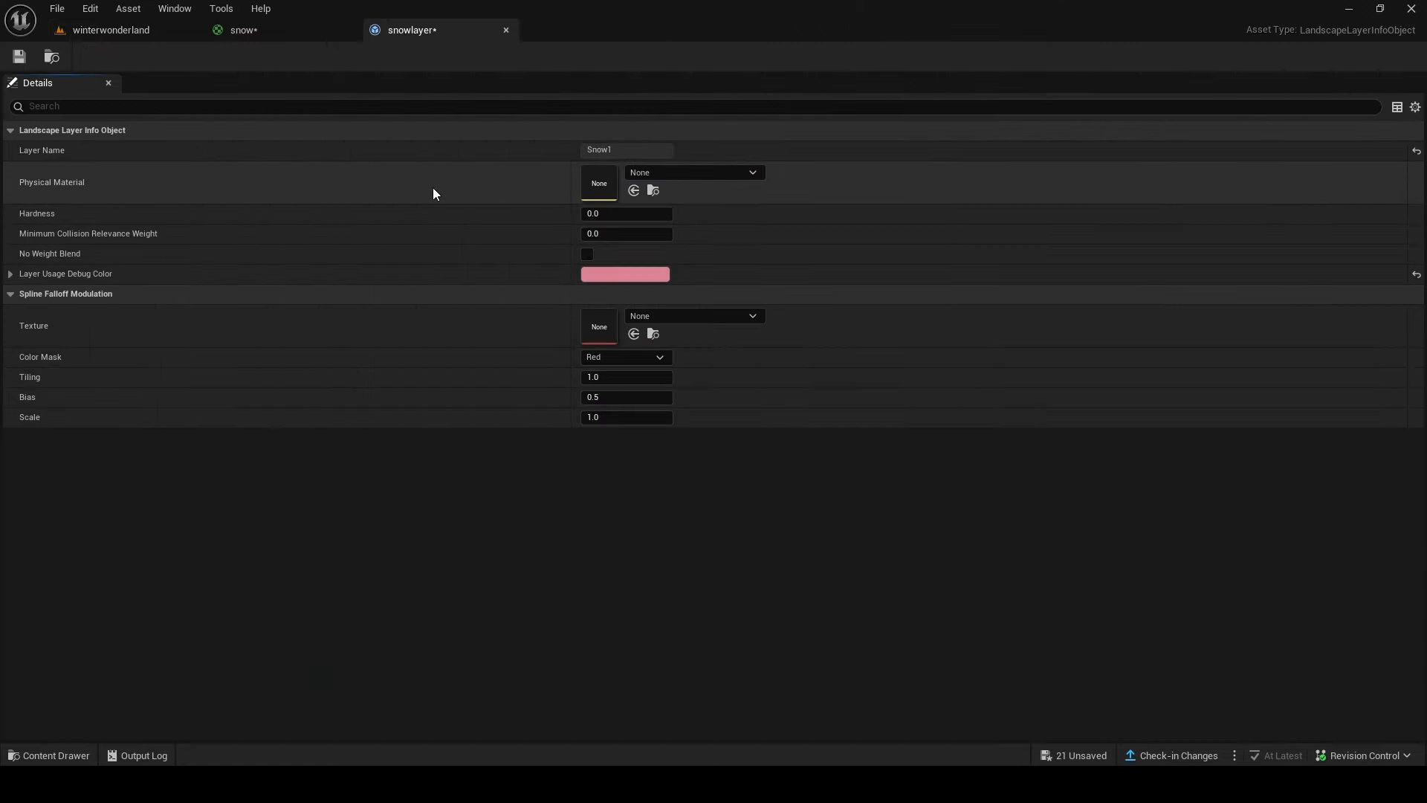
left_click(682, 175)
type("snow")
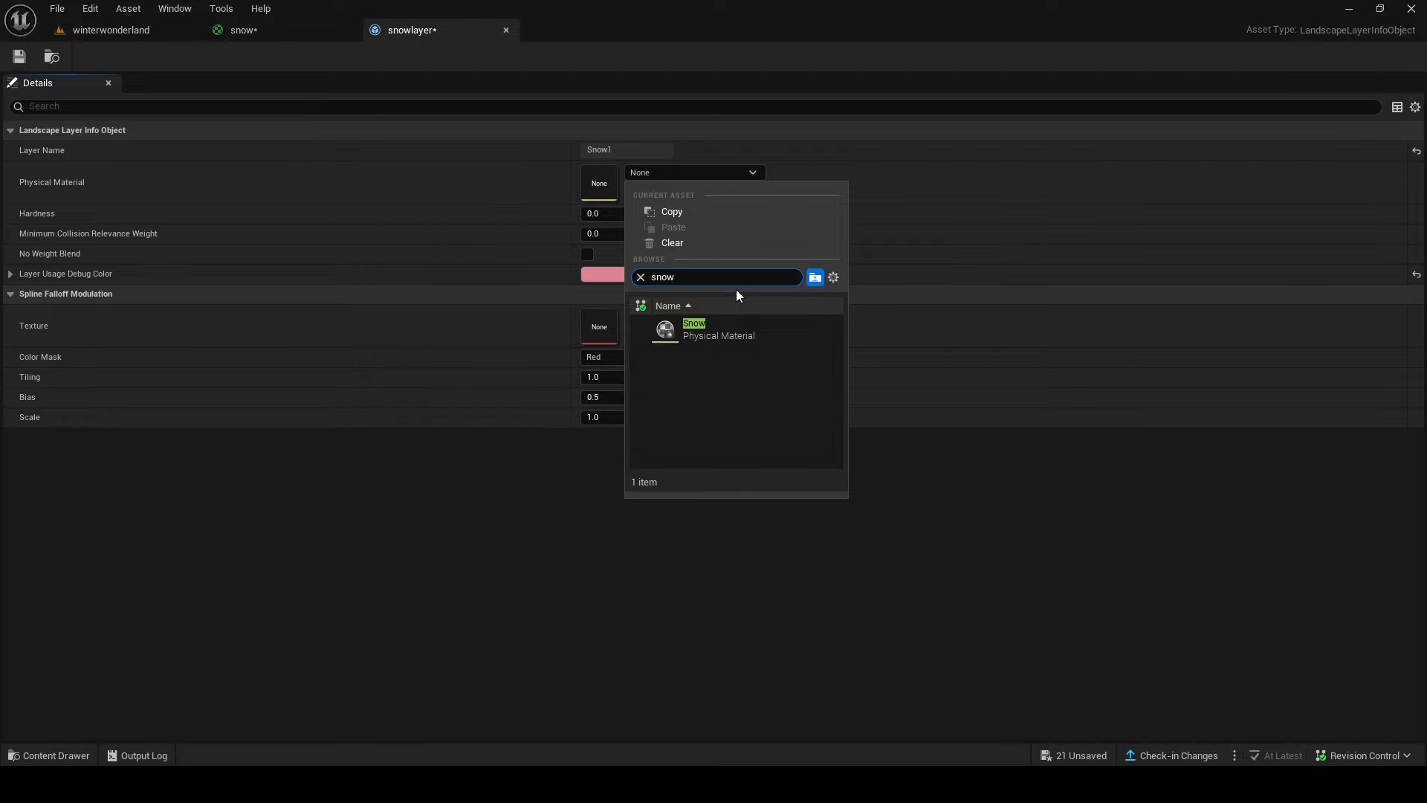
left_click(737, 321)
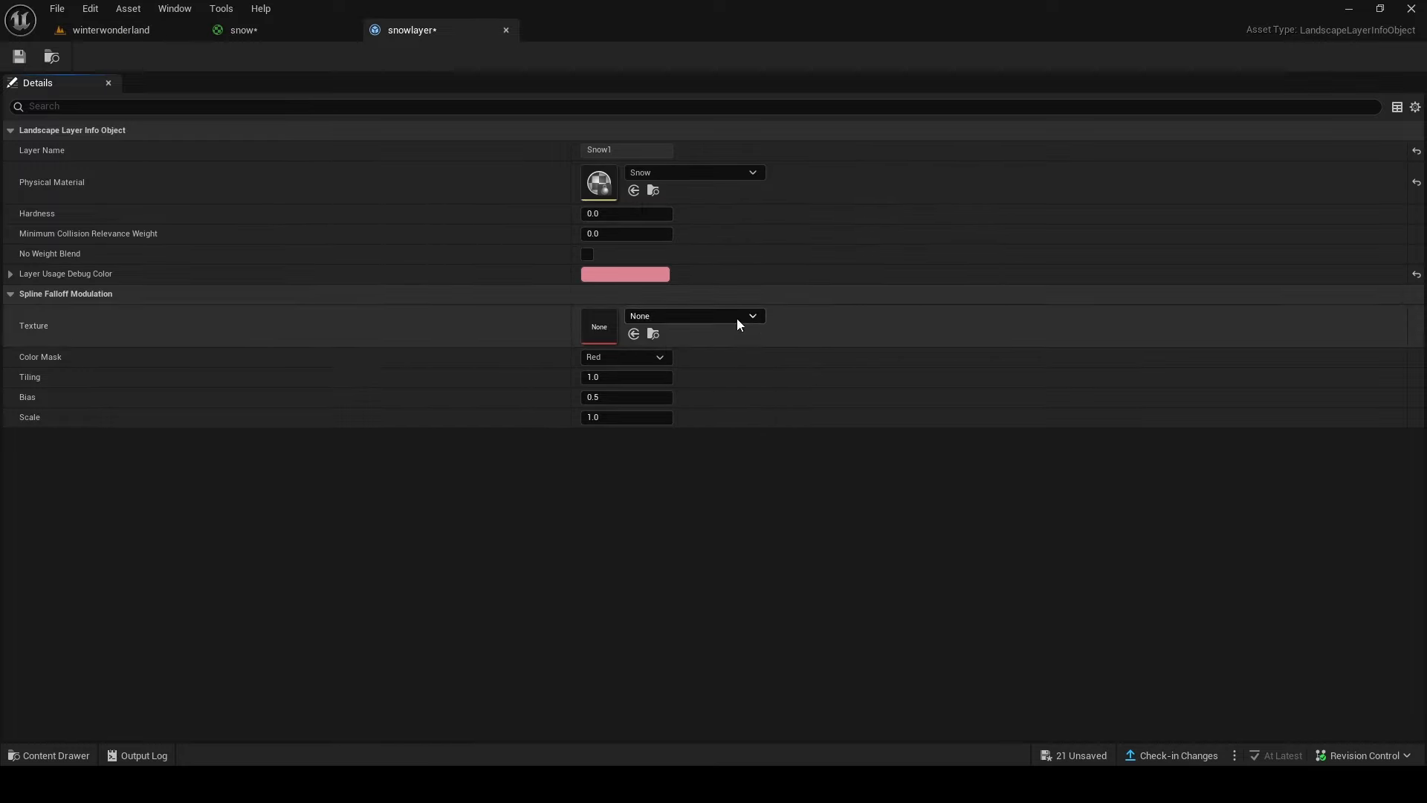
left_click(17, 58)
left_click(171, 30)
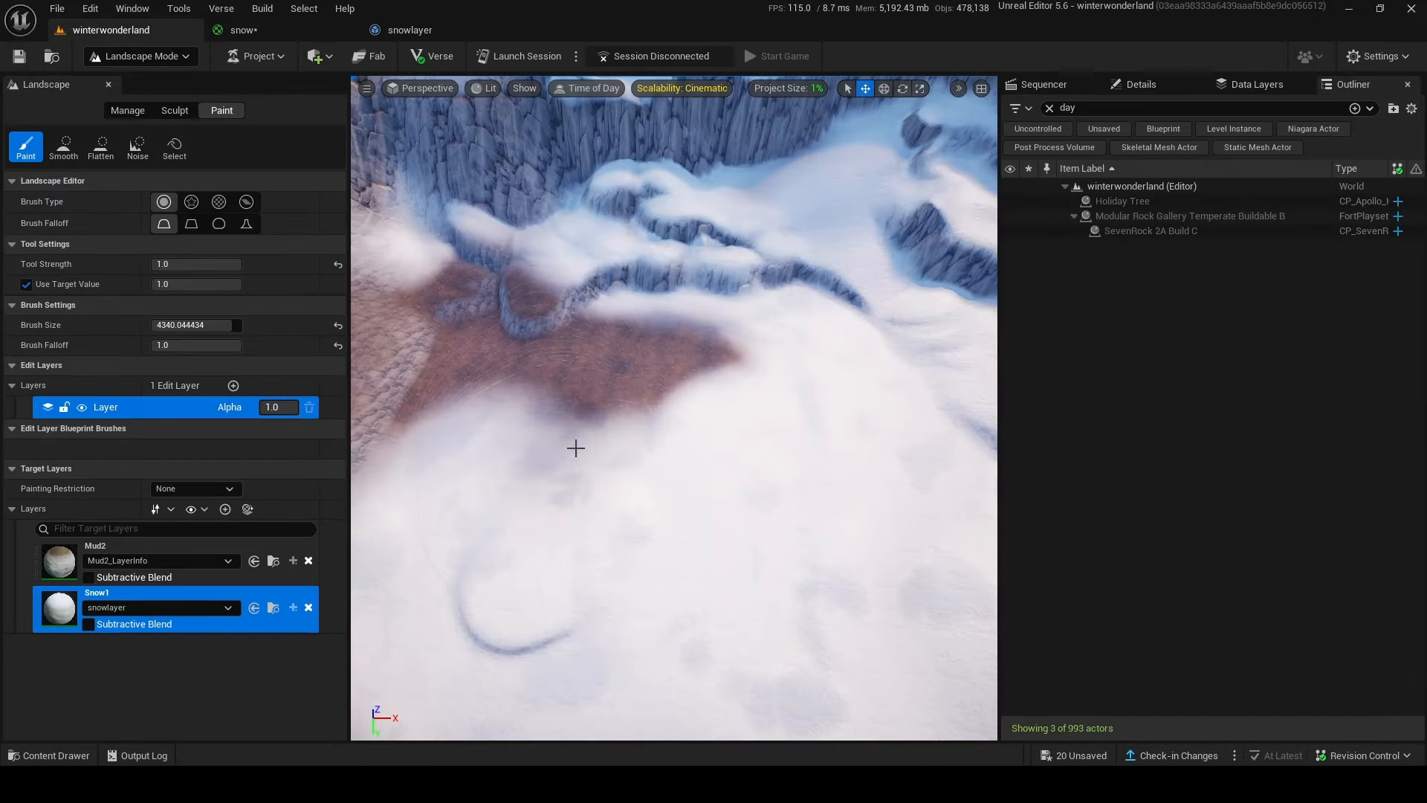
Step: Search the Fortnite content for modular rock mountain assets and broaden the search to "modular rock"
right_click_drag(424, 475, 462, 438)
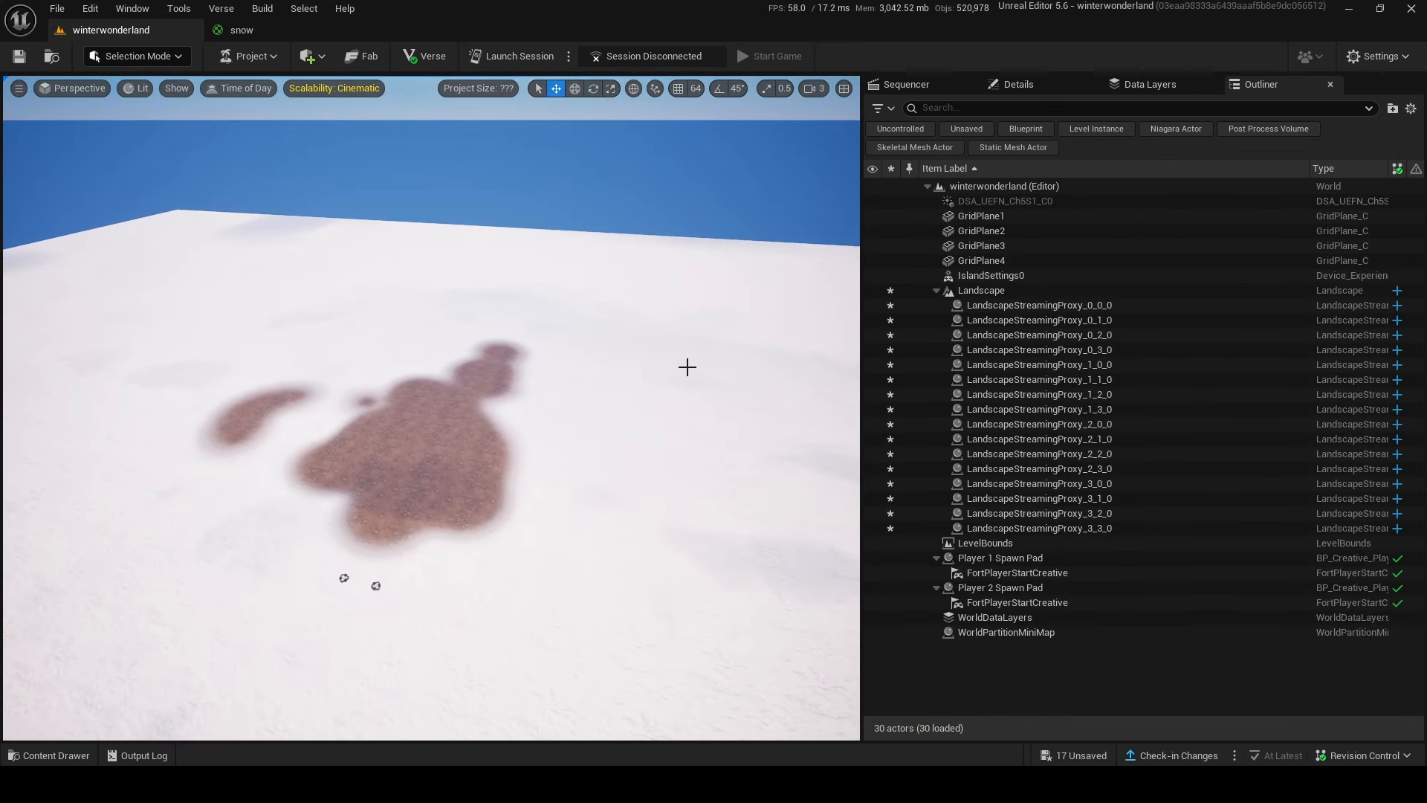
right_click_drag(609, 435, 521, 444)
scroll(597, 417, "up", 3)
left_click(17, 756)
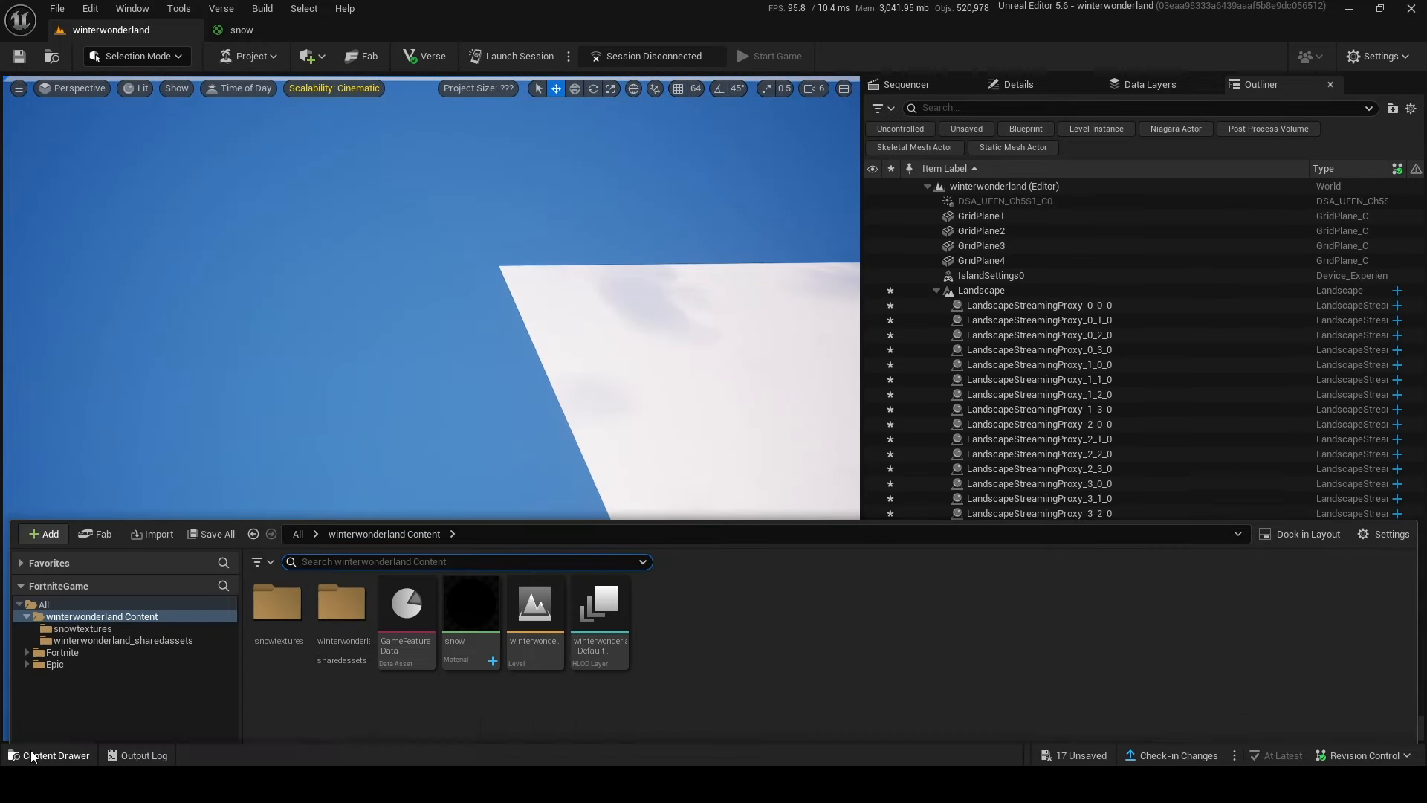
left_click(62, 595)
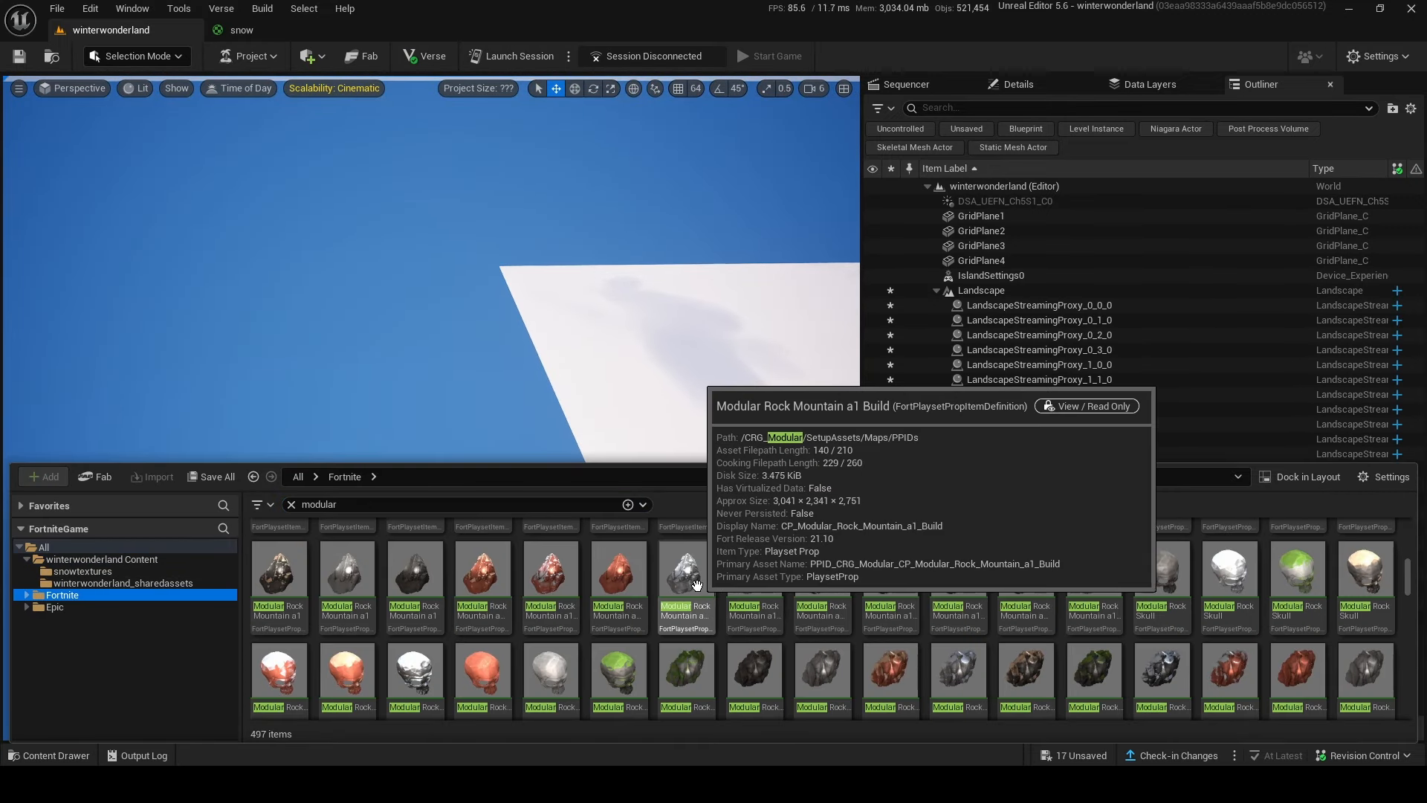
type("rock mountain")
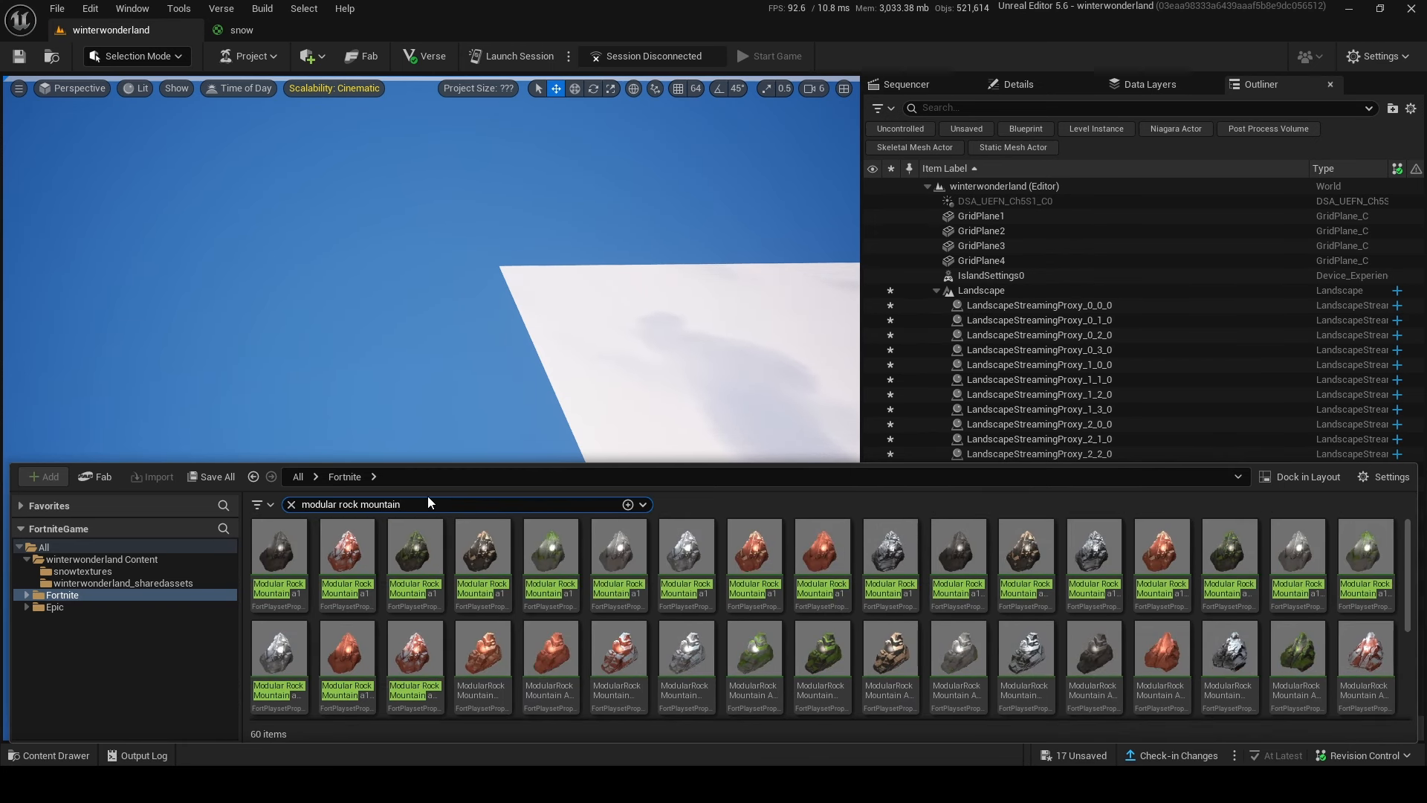
key("BackSpace")
key("BackSpace")
key("BackSpace")
key("BackSpace")
key("BackSpace")
key("BackSpace")
key("BackSpace")
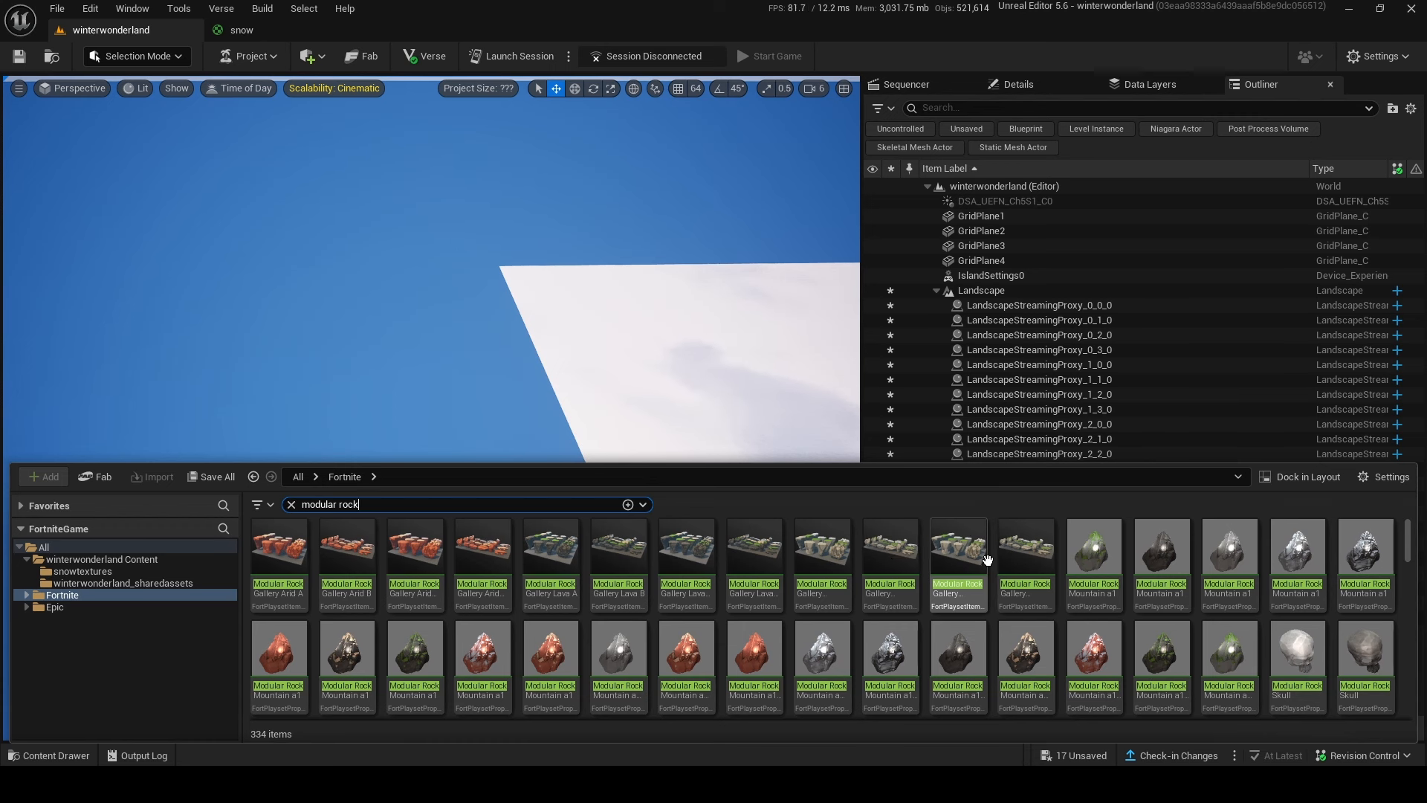
Step: Place the four Modular Rock Gallery Temperate assets (A, B, Buildable A and Buildable B) in the level, clear of the landscape
left_click(822, 553)
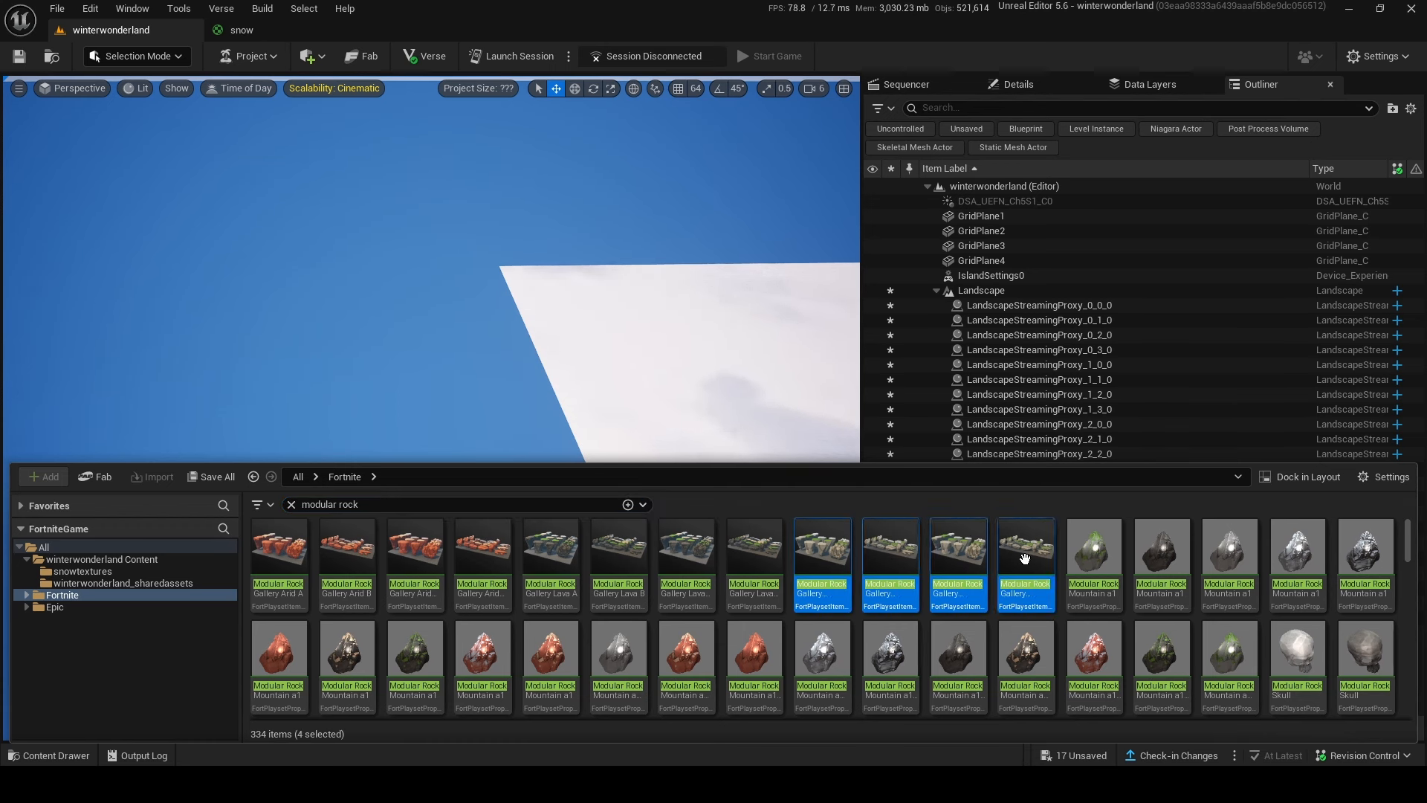
mouse_move(530, 318)
left_mouse_down()
mouse_move(554, 318)
mouse_move(520, 306)
left_mouse_up()
left_click_drag(613, 319, 293, 331)
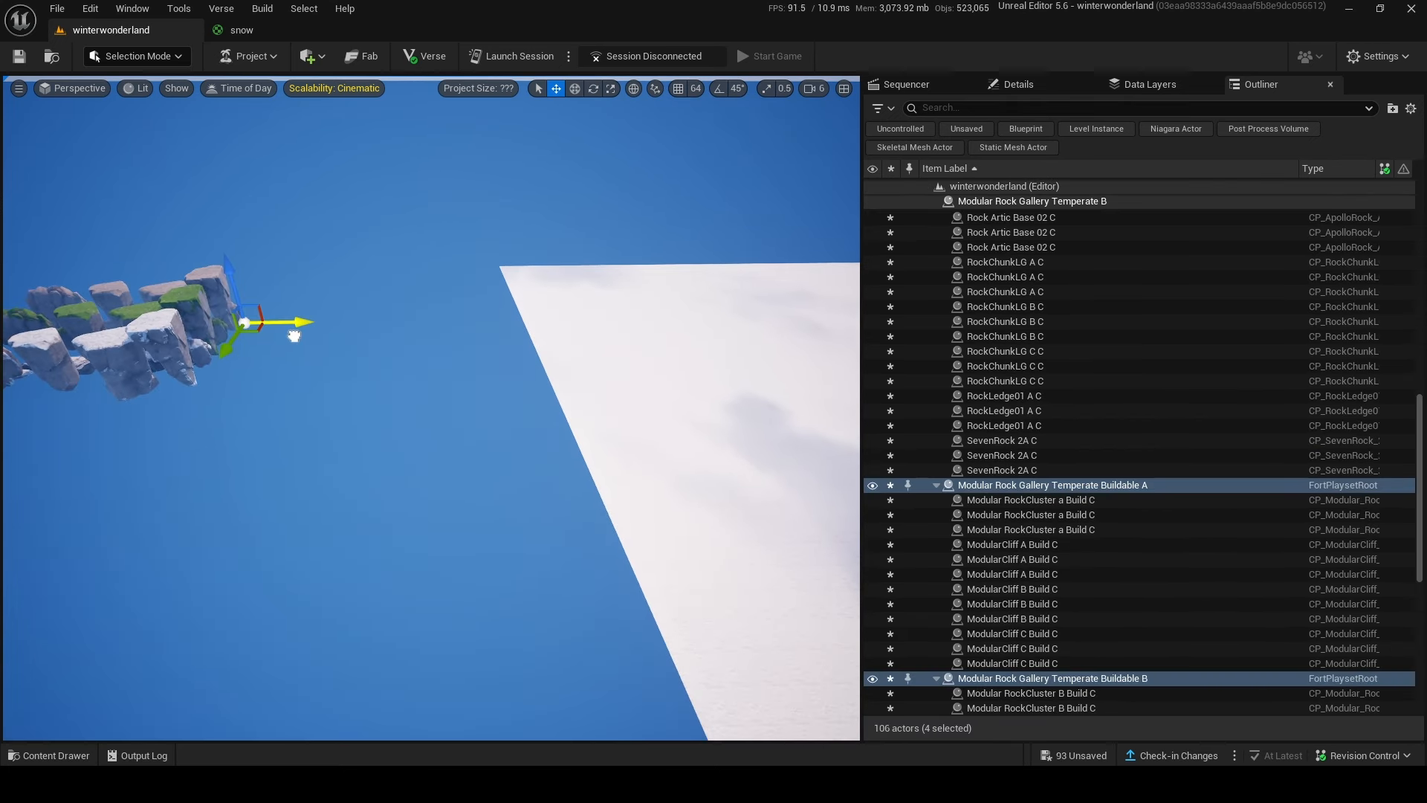
Step: Move the Modular Rock Gallery Temperate Buildable A and Buildable B galleries sideways to separate the overlapping rock galleries
right_click_drag(292, 331, 178, 275)
left_click(1049, 484)
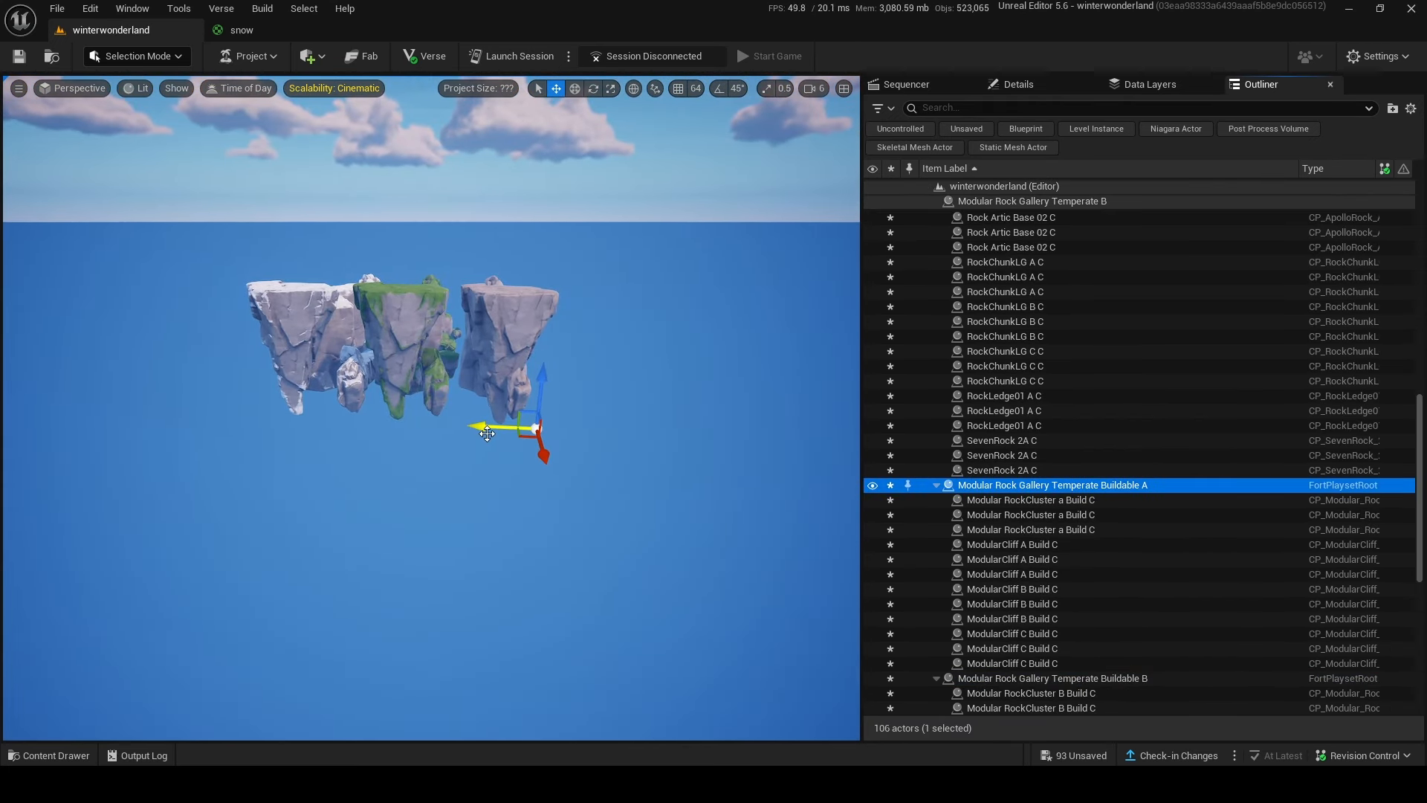
left_click_drag(487, 433, 164, 416)
right_click_drag(164, 416, 167, 454)
key("s")
left_click(1041, 678)
left_click_drag(571, 387, 784, 407)
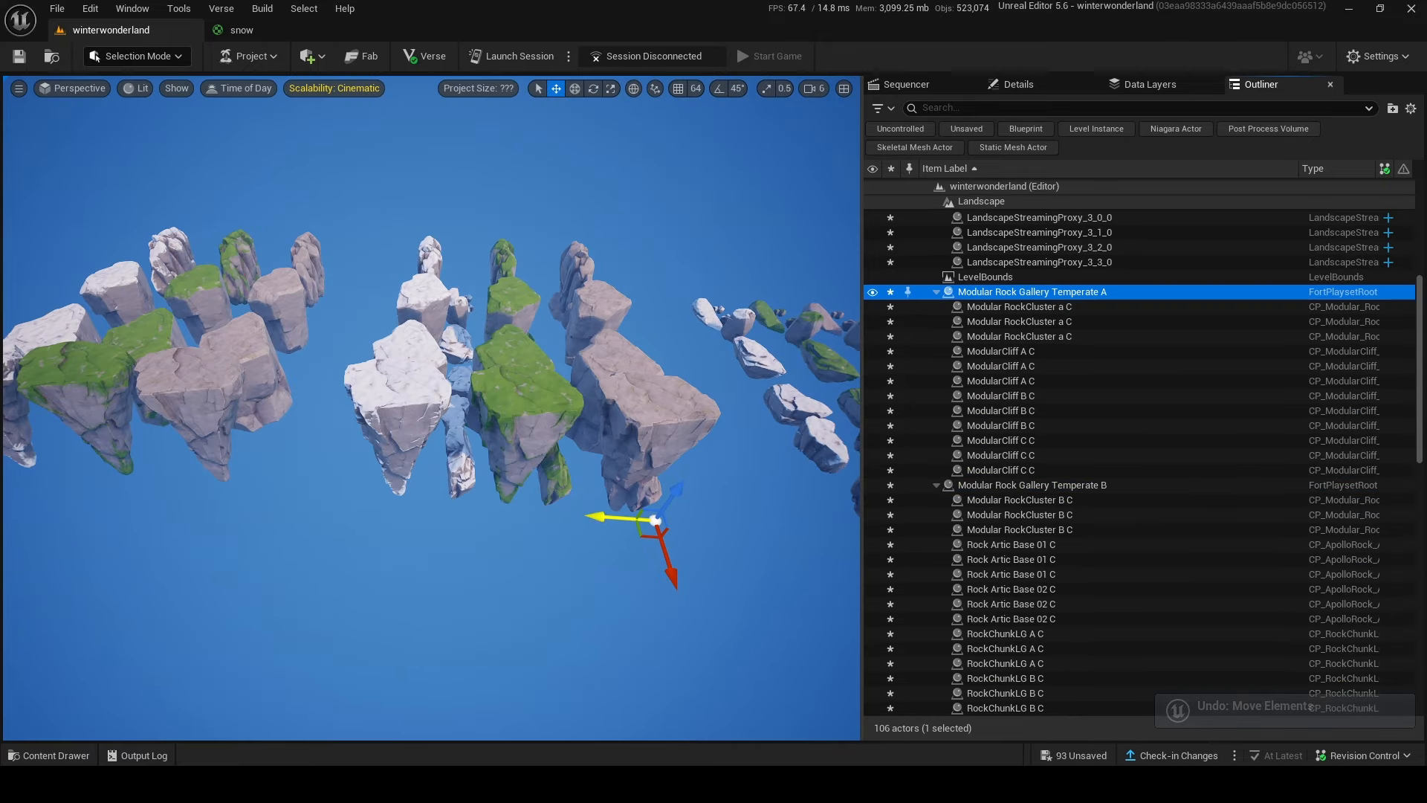
Step: Move Modular Rock Gallery Temperate A along its Y axis until it stands clear of the overlapping Buildable A gallery
left_click_drag(587, 516, 82, 481)
right_click_drag(385, 462, 297, 453)
key("s")
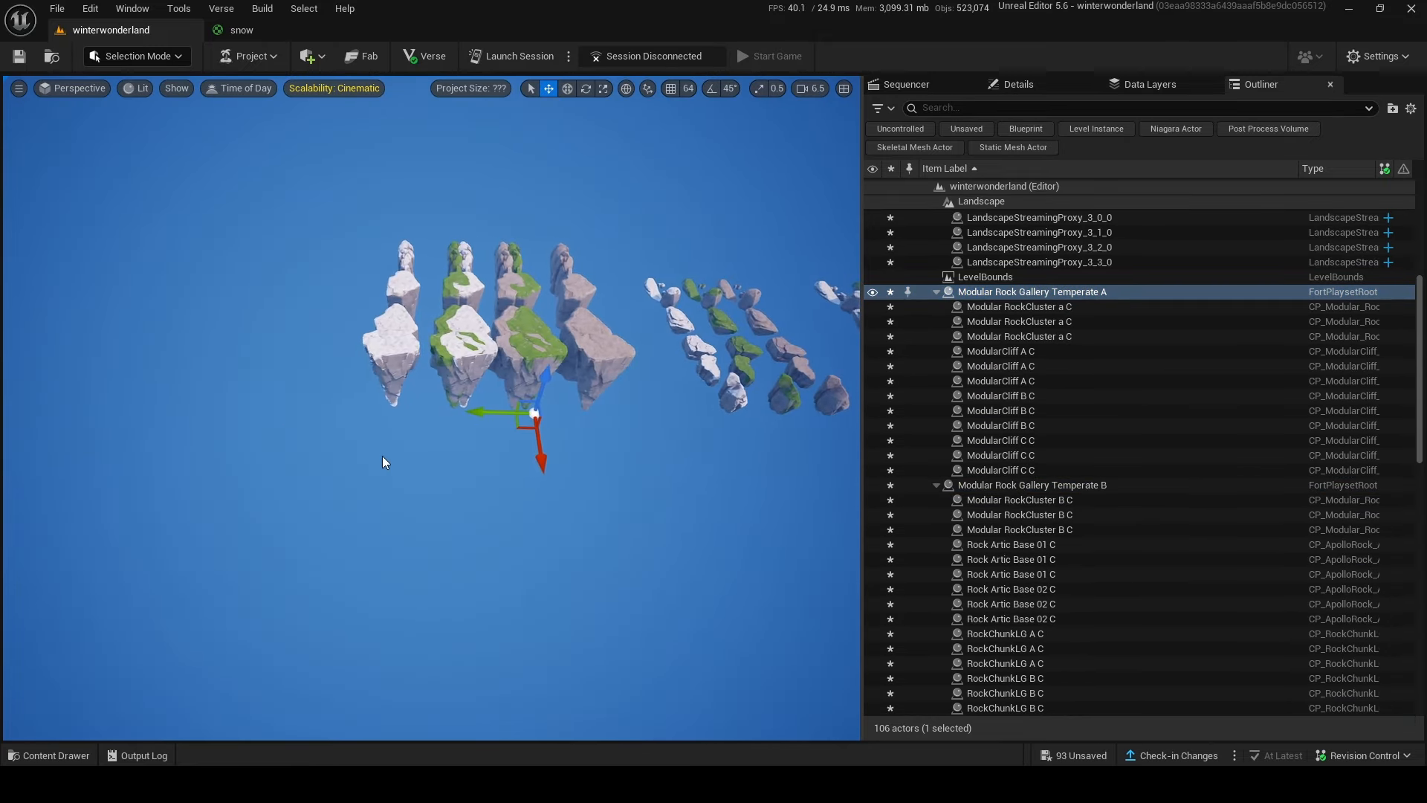
left_click_drag(479, 410, 301, 407)
key("d")
right_click_drag(301, 407, 66, 431)
key("d")
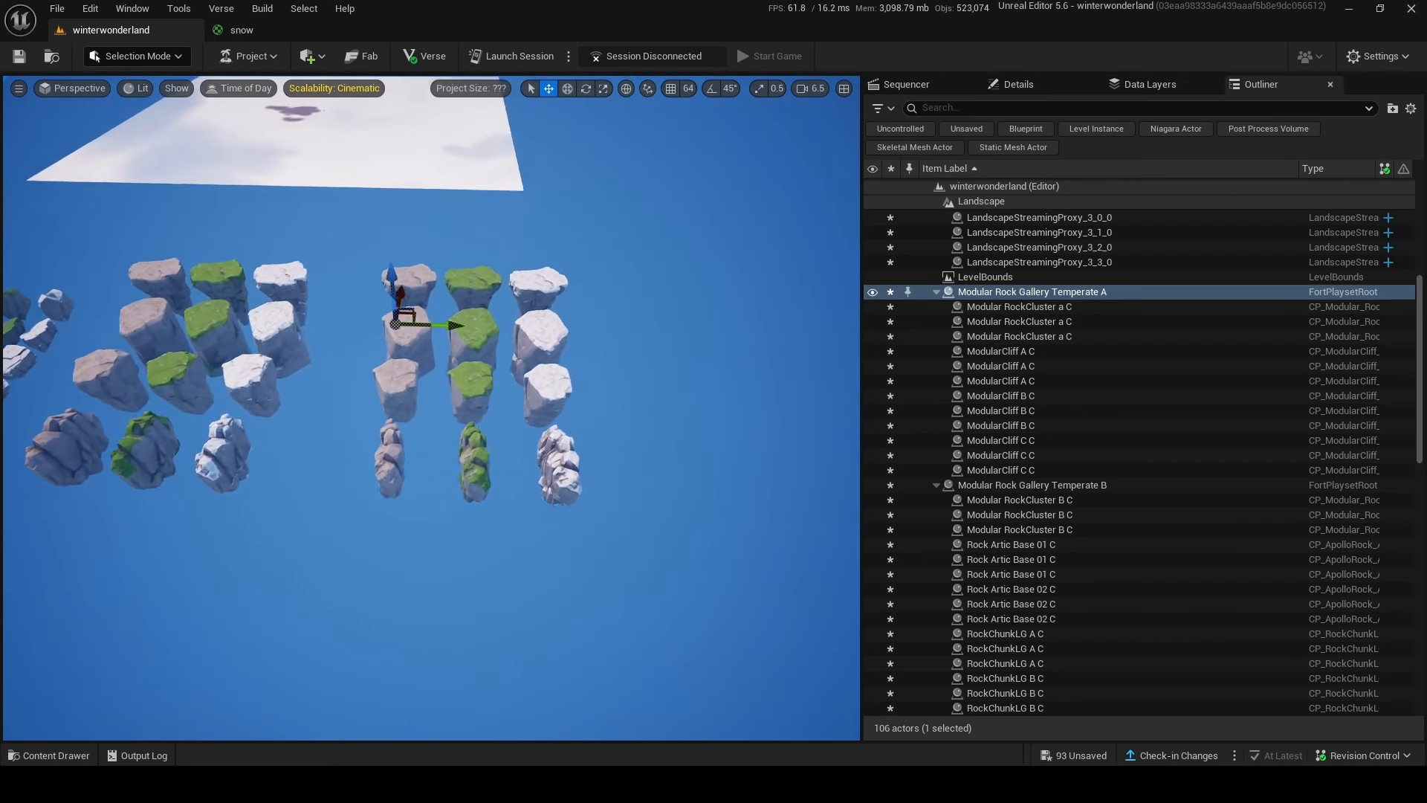
key("a")
Step: Compare the bare, grassy and snowy rocks of the standard and buildable galleries, checking their details and Outliner entries
left_click(487, 274)
left_click(1026, 83)
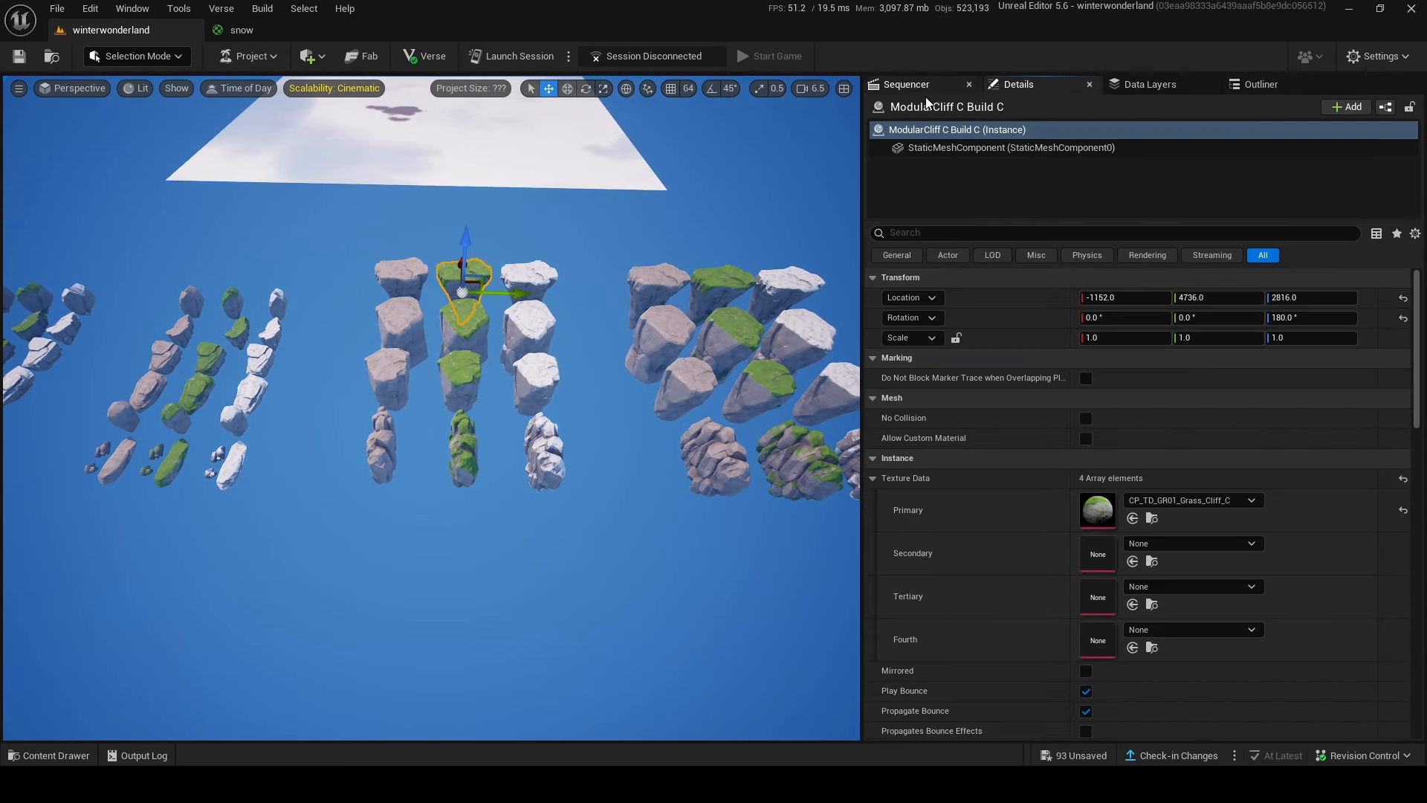
left_click(1258, 85)
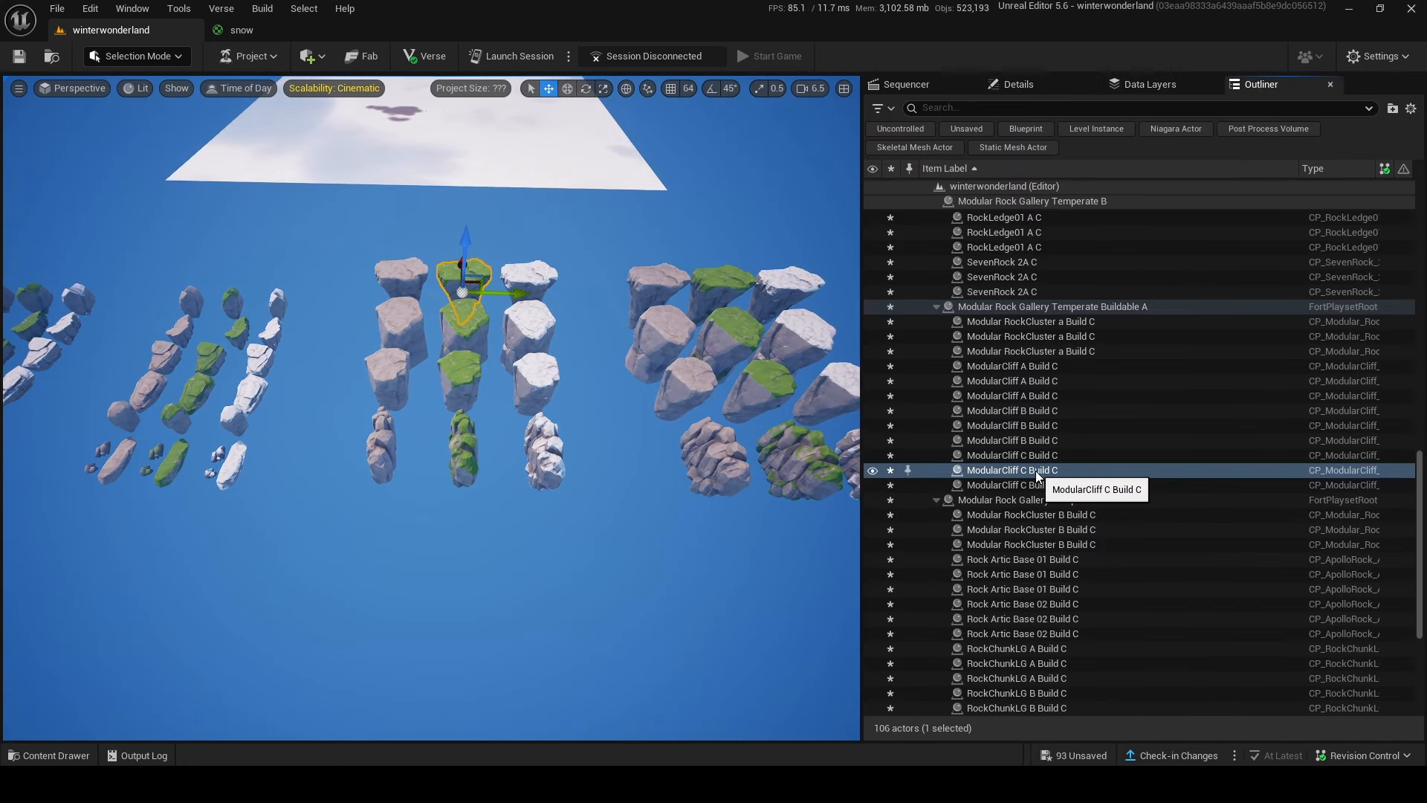
left_click(648, 281)
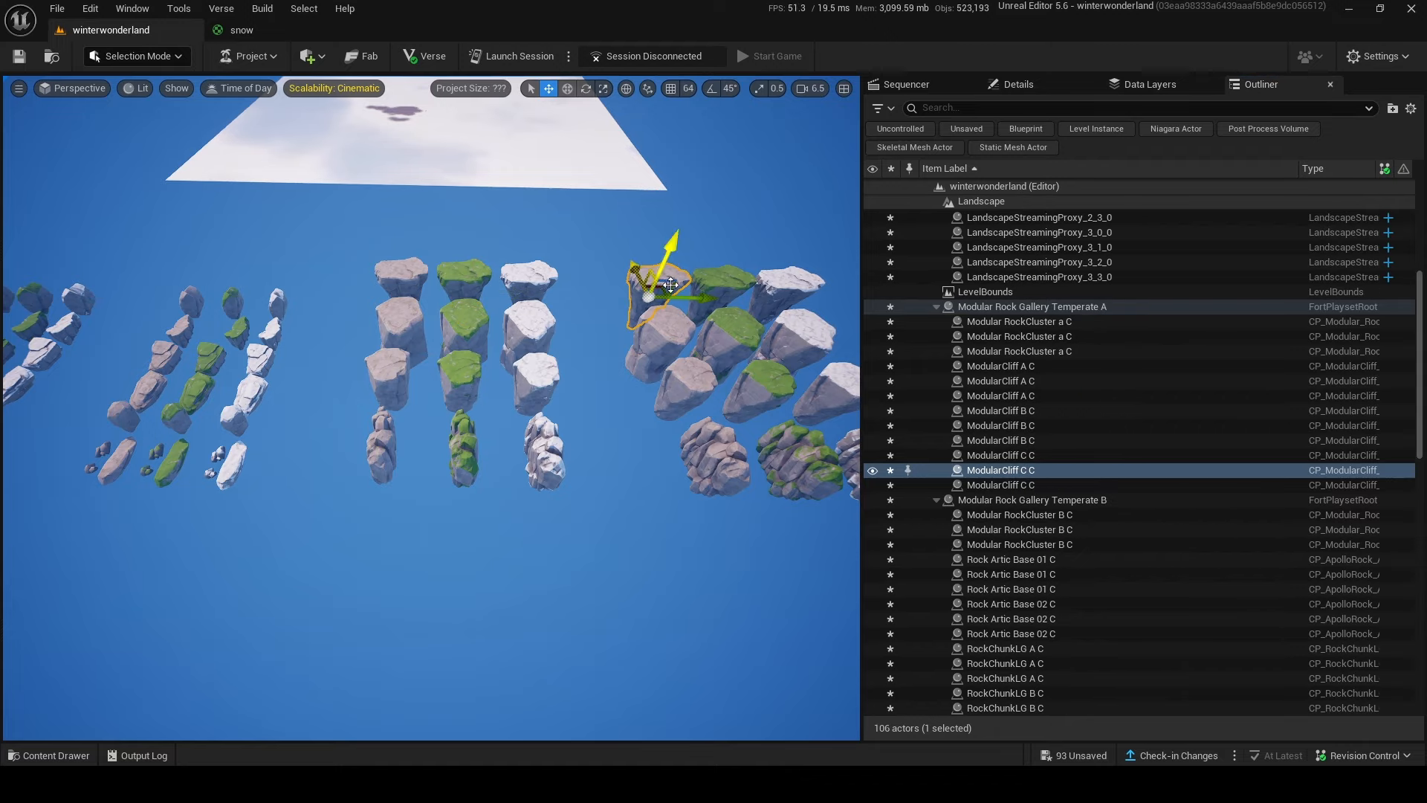
mouse_move(579, 357)
right_mouse_down()
mouse_move(601, 334)
mouse_move(594, 357)
right_mouse_up()
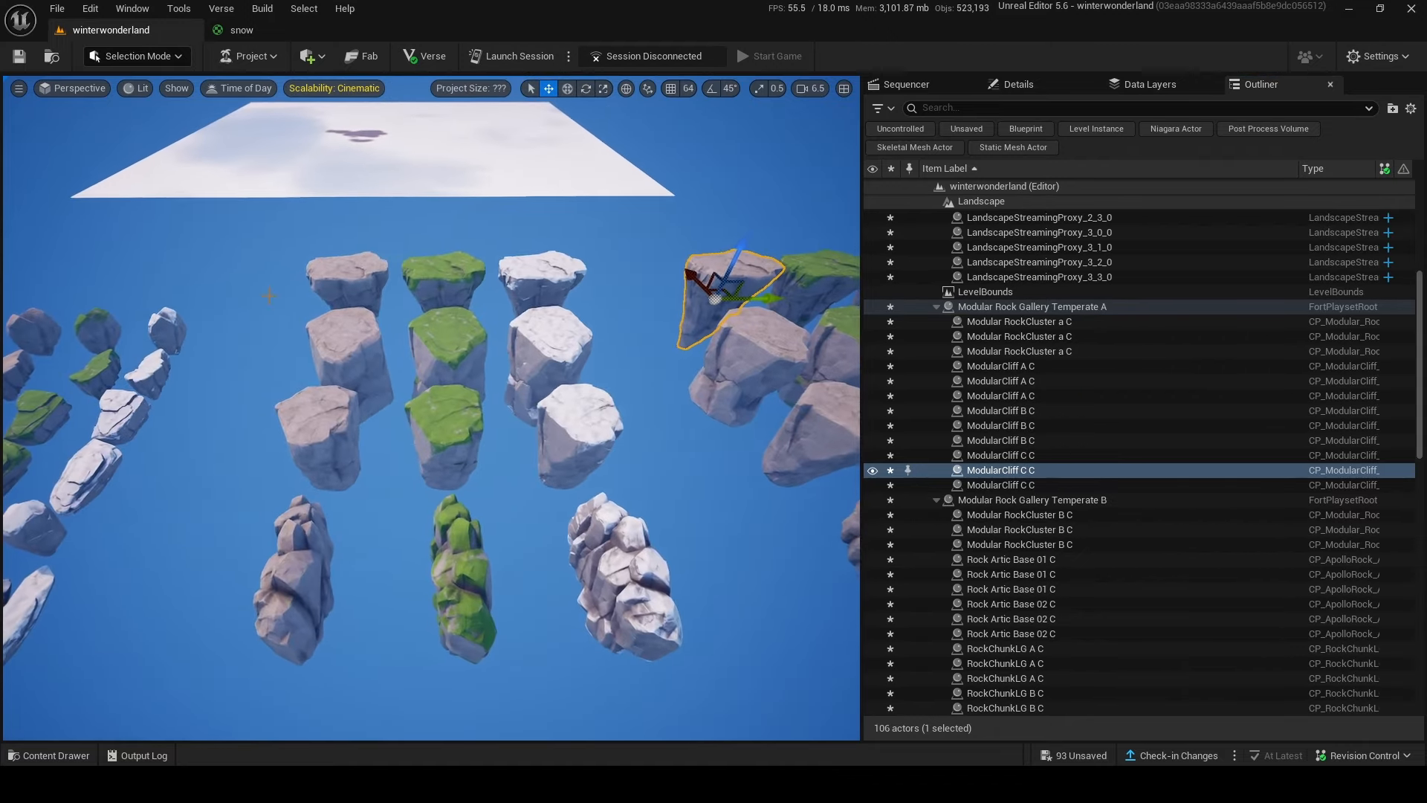
left_click(349, 260)
right_click_drag(349, 260, 446, 226)
scroll(320, 260, "down", 2)
left_click(524, 319)
right_click_drag(524, 320, 313, 271)
right_click_drag(470, 328, 553, 381)
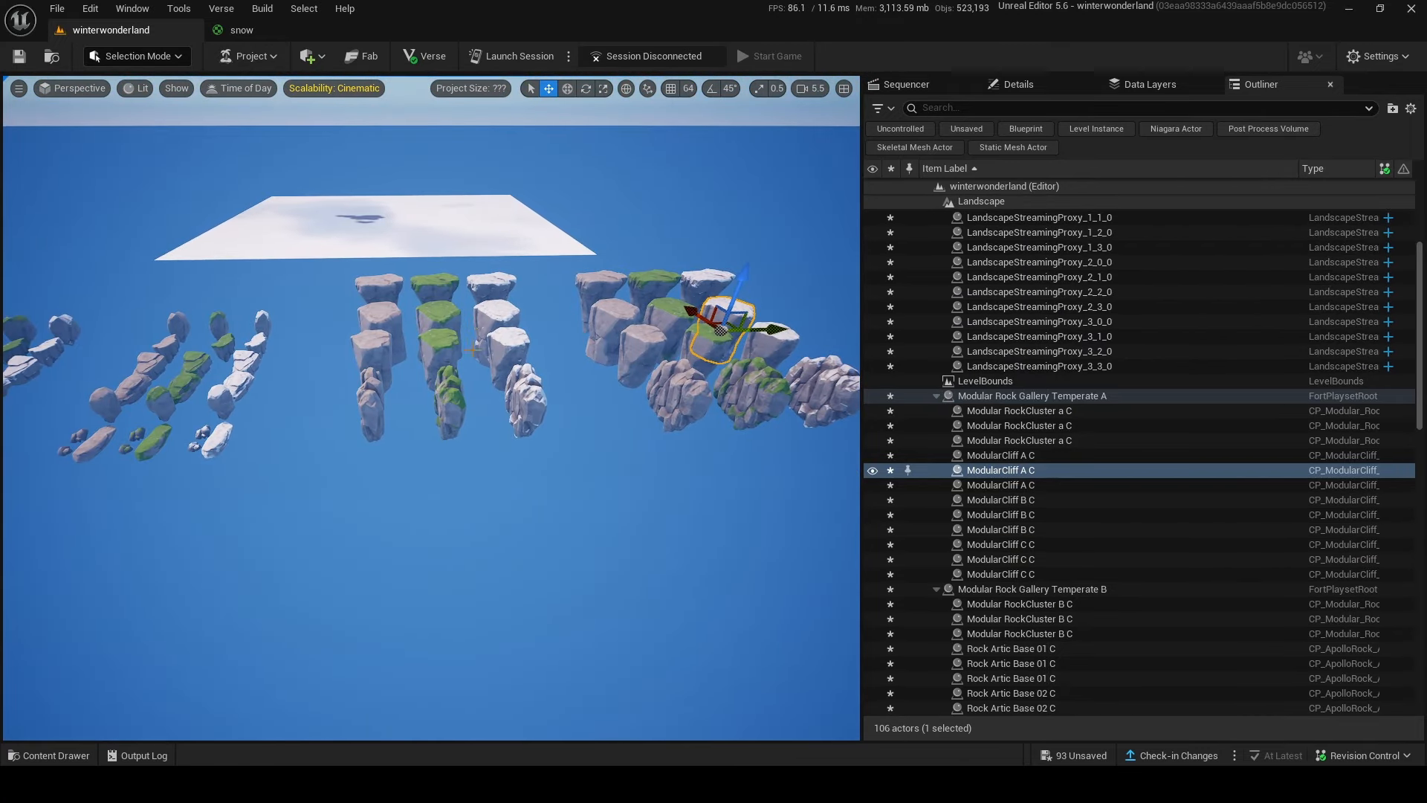
right_click_drag(472, 350, 550, 371)
left_click(501, 413)
scroll(1098, 563, "down", 2)
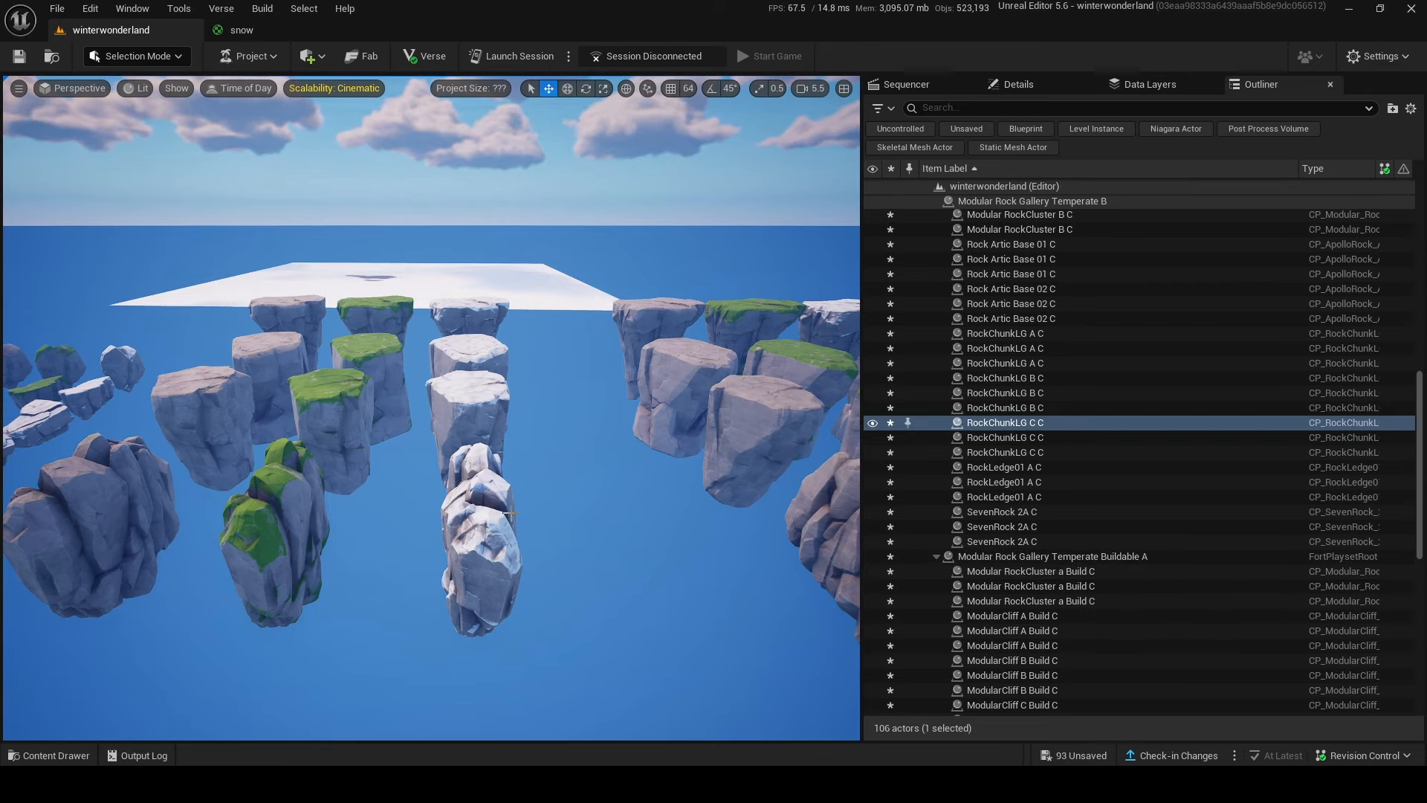
Step: Duplicate the snow-covered ModularCliff A Build C rock and move the copy away from the galleries into empty space
right_click_drag(518, 503, 405, 491)
key("a")
key("d")
key("w")
scroll(519, 503, "up", 1)
key("w")
key("s")
scroll(519, 504, "down", 1)
key("w")
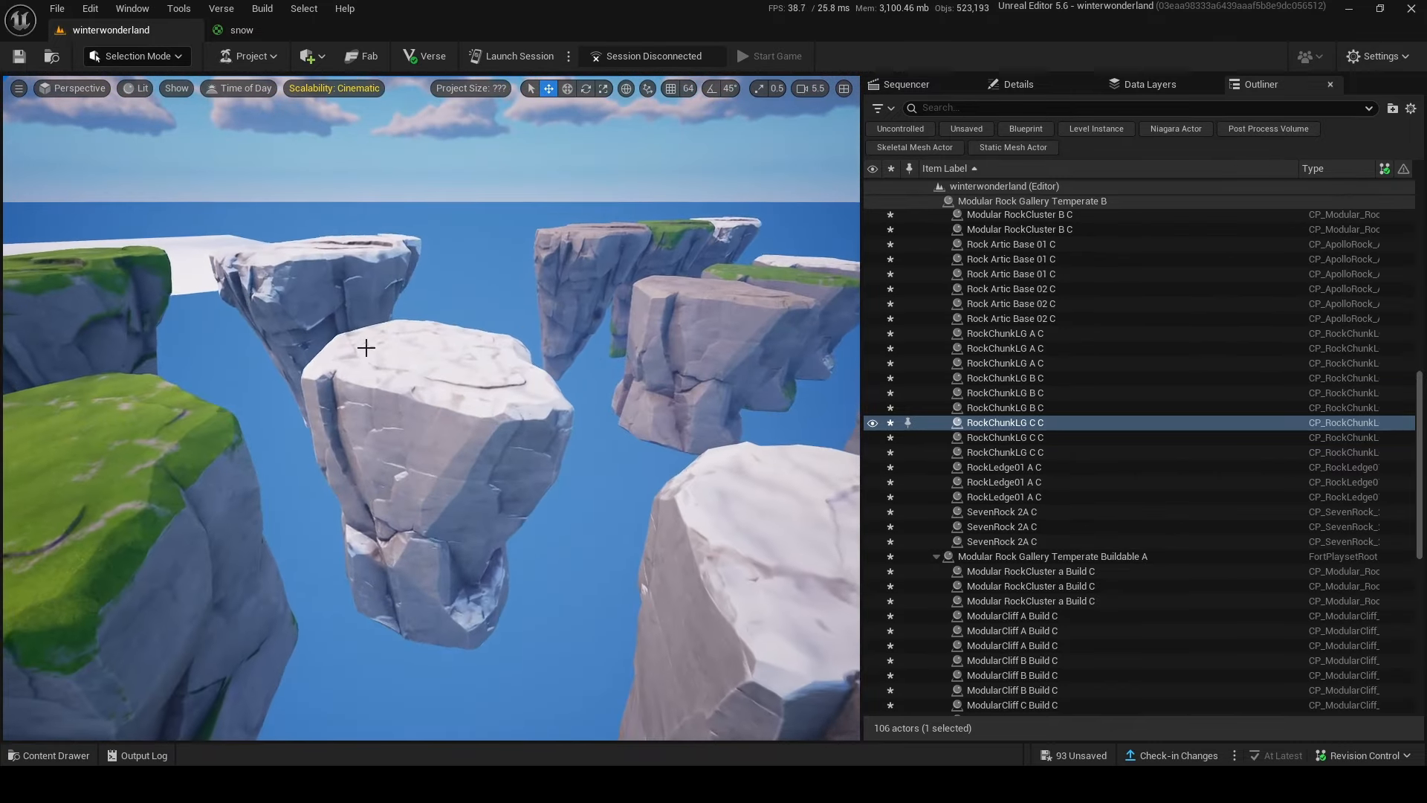
left_click(366, 347)
key("s")
scroll(366, 347, "up", 2)
right_click_drag(367, 347, 379, 435)
left_click_drag(608, 372, 394, 373, "alt")
key("d")
right_click_drag(394, 374, 215, 387)
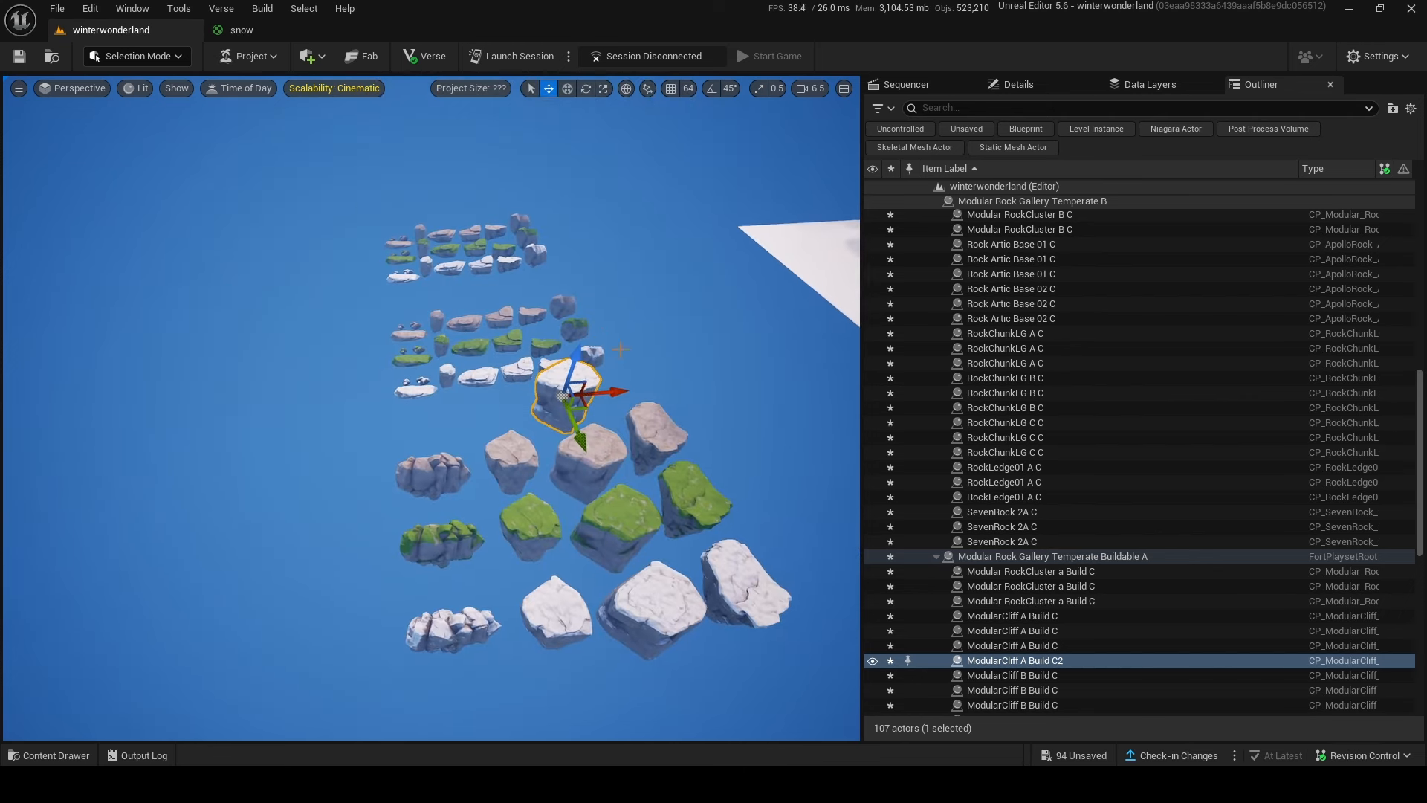
left_click_drag(611, 388, 145, 354)
Step: Scale the copied snowy cliff along its X axis to reshape it as a platform piece
key("r")
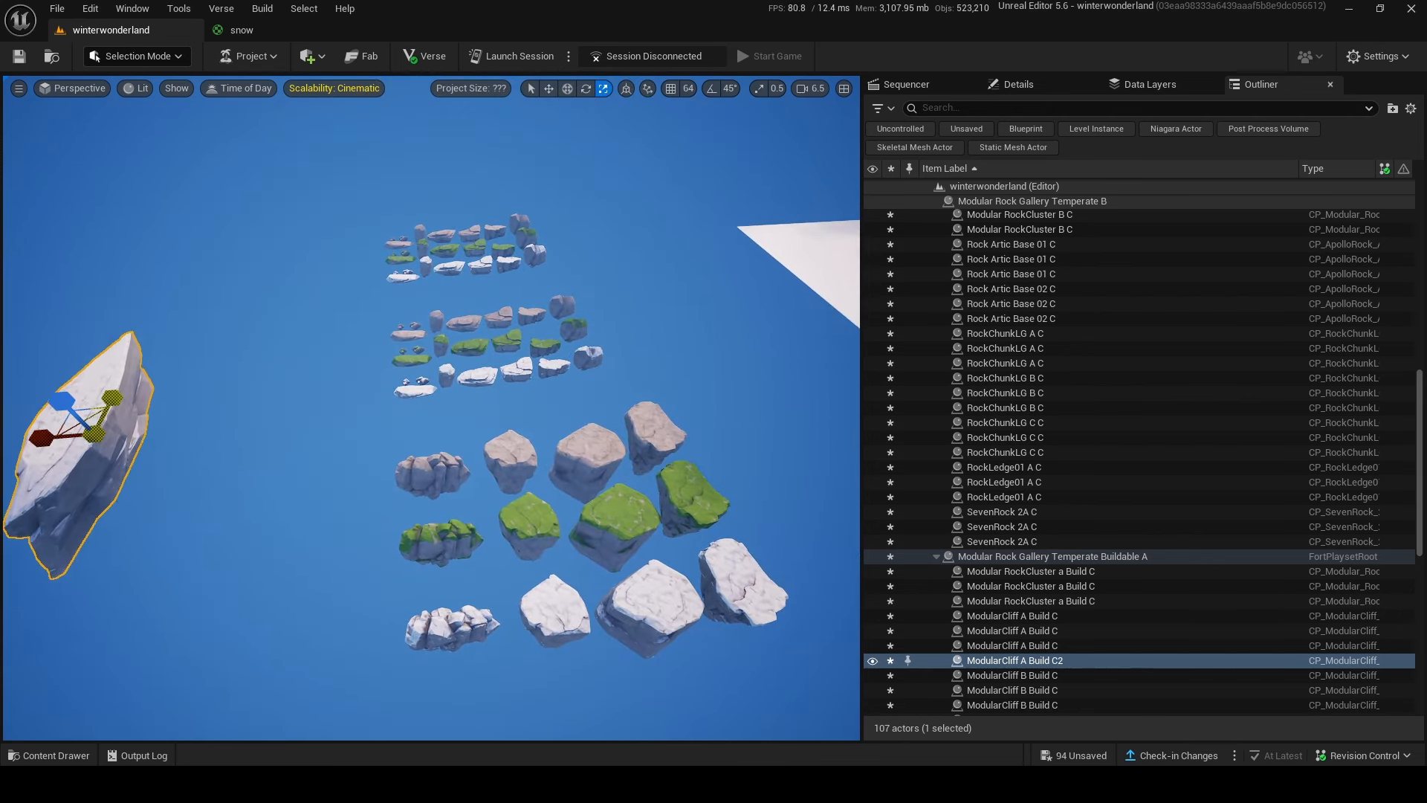
right_click_drag(215, 293, 125, 296)
left_click_drag(332, 318, 279, 307)
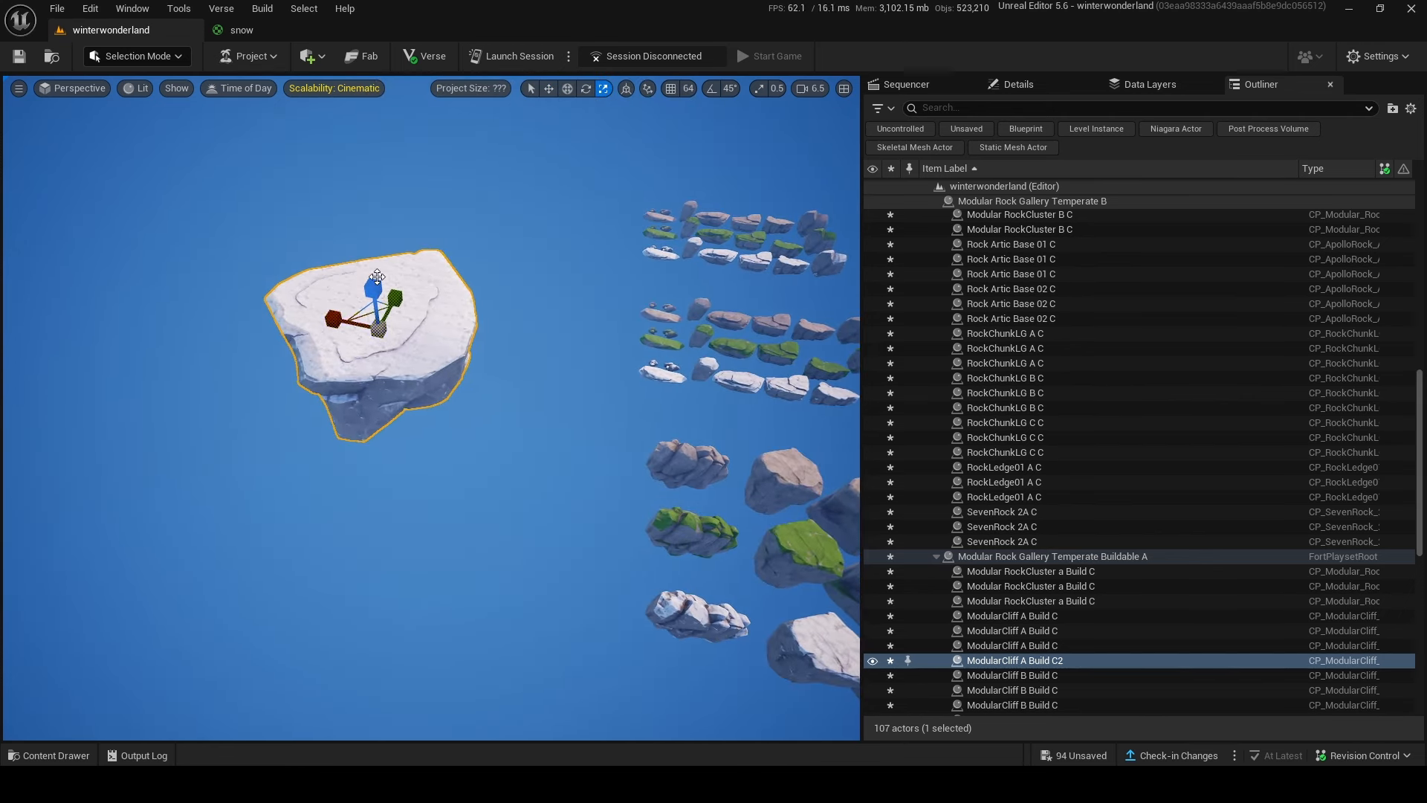
Step: Place further copies of the scaled snowy cliff beside it to widen the platform, and rotate the newest copy
right_click_drag(377, 276, 325, 235)
key("w")
left_click_drag(562, 518, 459, 470, "alt")
left_click_drag(380, 475, 327, 521, "alt")
key("e")
left_click_drag(652, 255, 680, 215)
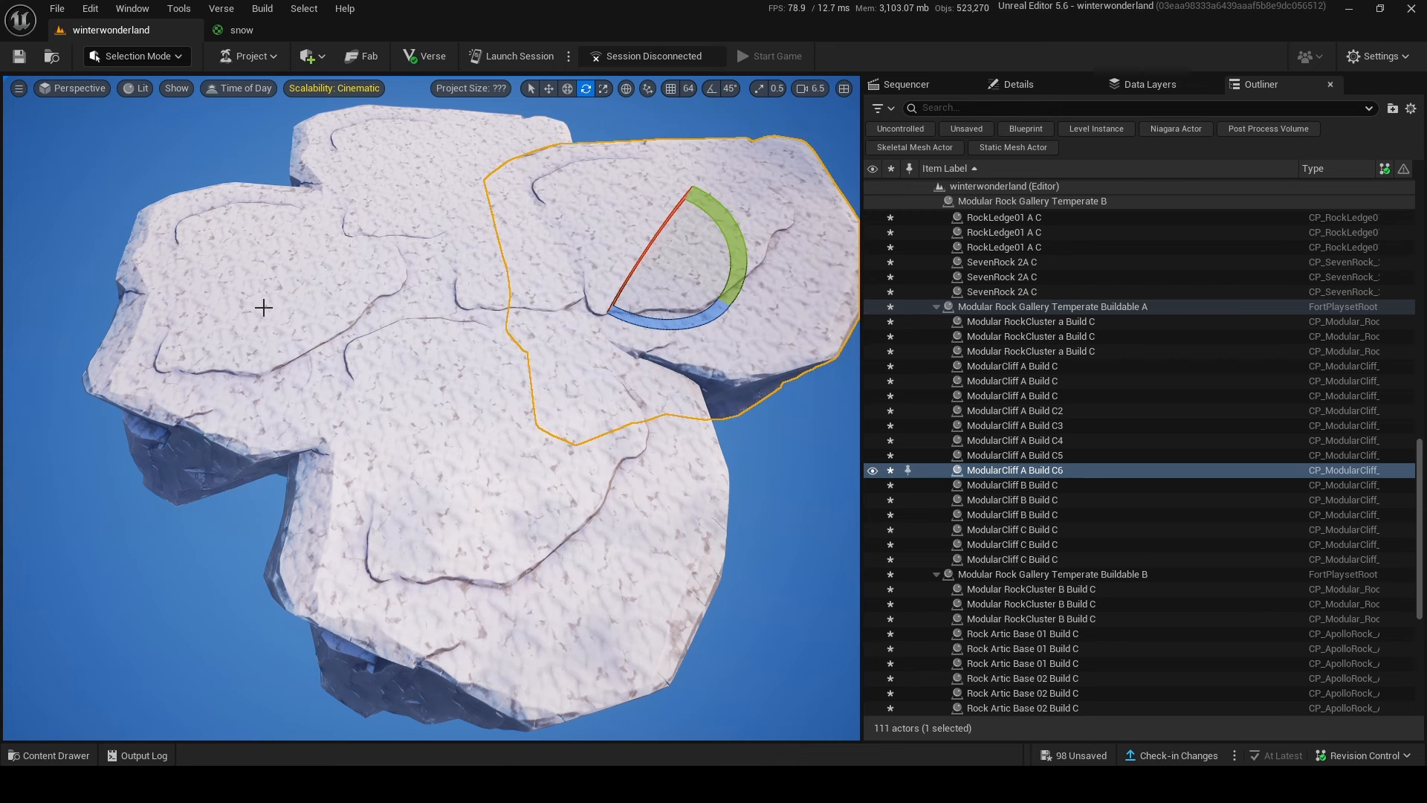
Step: Duplicate another platform rock outward, then rotate and reposition the copy so it merges with the platform's edge
left_click(264, 306)
right_click_drag(265, 306, 360, 278)
key("w")
left_click_drag(398, 310, 271, 180, "alt")
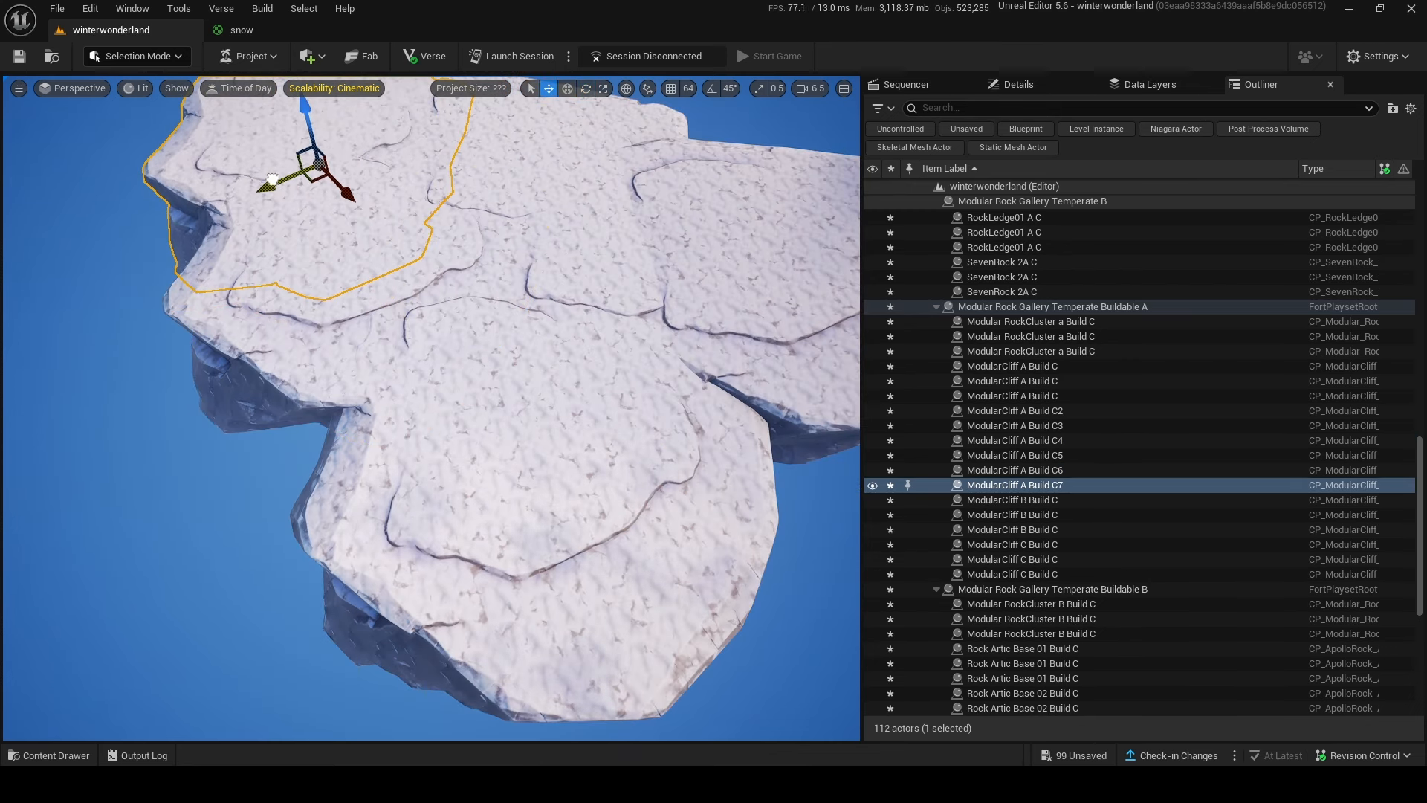
right_click_drag(277, 185, 286, 119)
key("e")
left_click_drag(333, 327, 339, 343)
key("w")
left_click_drag(290, 294, 295, 274)
Step: Add copies of the snowy ModularCliff C C rock on the platform as a mountain, rotating and offsetting them
right_click_drag(297, 279, 691, 238)
left_click(702, 387)
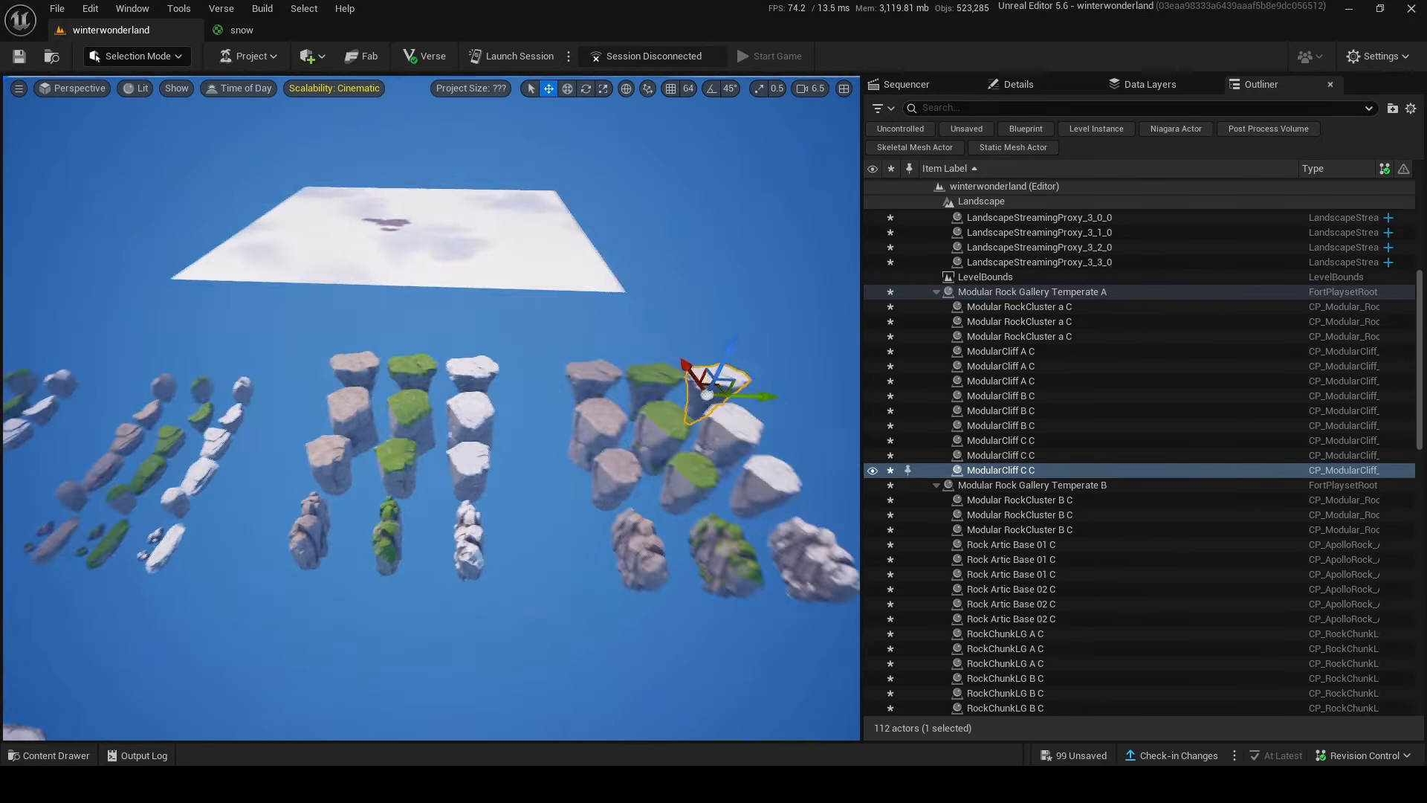
right_click_drag(702, 386, 803, 405)
left_click_drag(421, 340, 547, 481, "alt")
mouse_move(546, 480)
right_mouse_down()
mouse_move(546, 513)
mouse_move(538, 494)
right_mouse_up()
key("e")
left_click_drag(454, 507, 532, 394)
key("w")
left_click_drag(532, 393, 564, 416, "alt")
key("r")
Step: Select all copied cliff rocks making up the platform and mountain, and delete them
right_click_drag(431, 408, 520, 461)
left_click(453, 394)
left_click(587, 371, "ctrl")
left_click(654, 201, "ctrl")
left_click(654, 200, "ctrl")
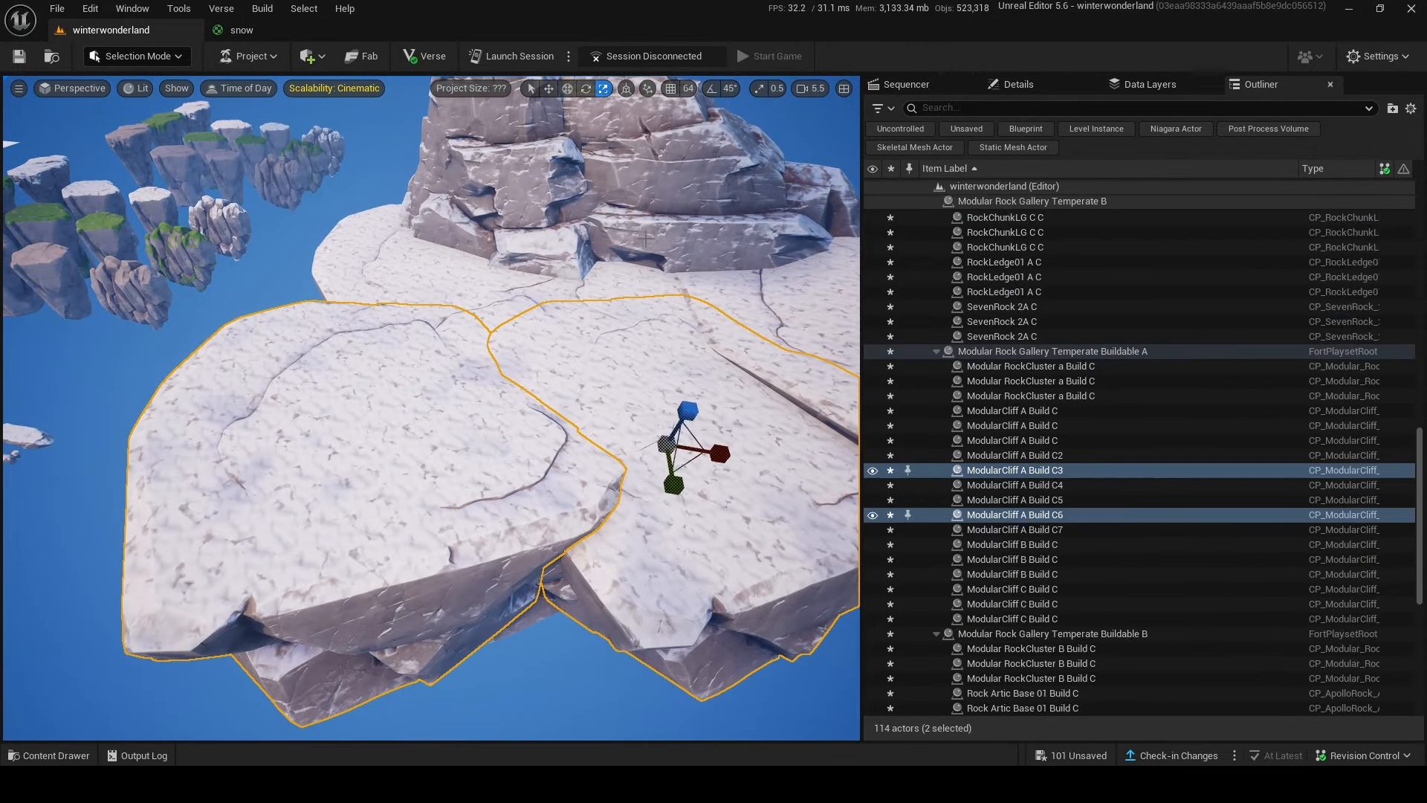
left_click(654, 201, "ctrl")
left_click(513, 185, "ctrl")
left_click(429, 270, "ctrl")
left_click(690, 278, "ctrl")
right_click_drag(690, 278, 780, 292)
left_click(394, 302, "ctrl")
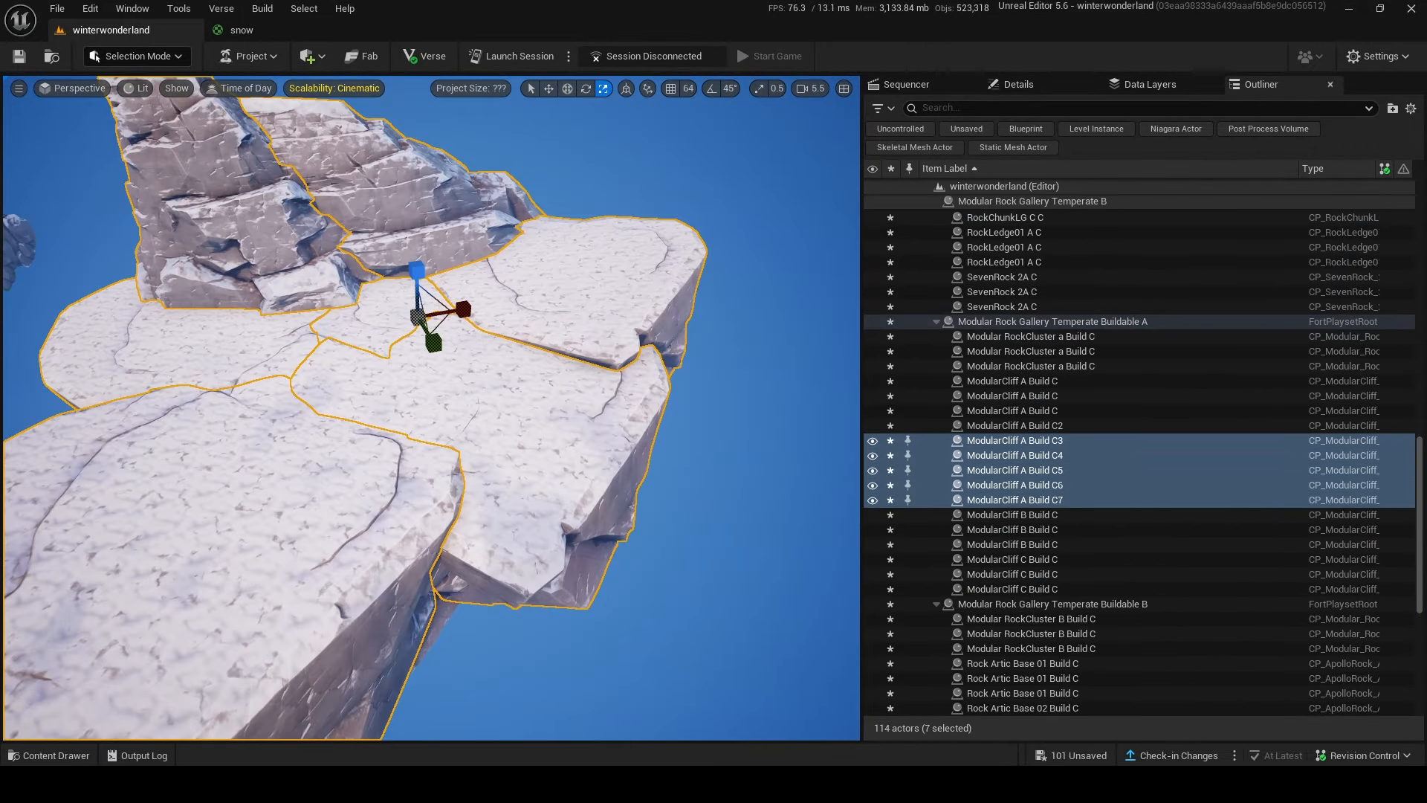
right_click_drag(394, 302, 306, 270)
key("Delete")
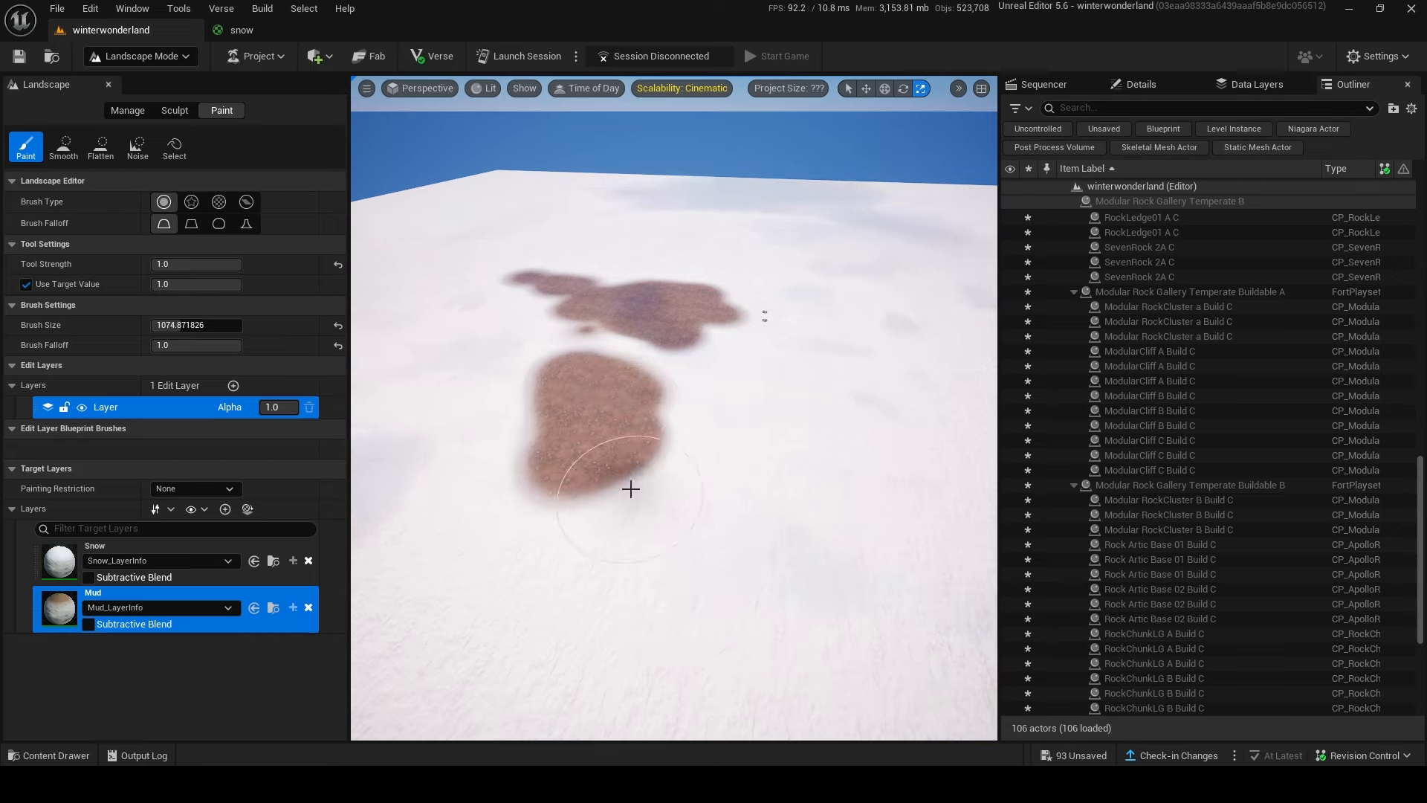
Step: Paint the Mud layer around the existing patch, then cover the muddy areas with the Snow layer
mouse_move(630, 489)
left_mouse_down()
mouse_move(627, 525)
mouse_move(587, 512)
mouse_move(613, 390)
mouse_move(645, 454)
mouse_move(661, 417)
mouse_move(654, 446)
mouse_move(580, 455)
left_mouse_up()
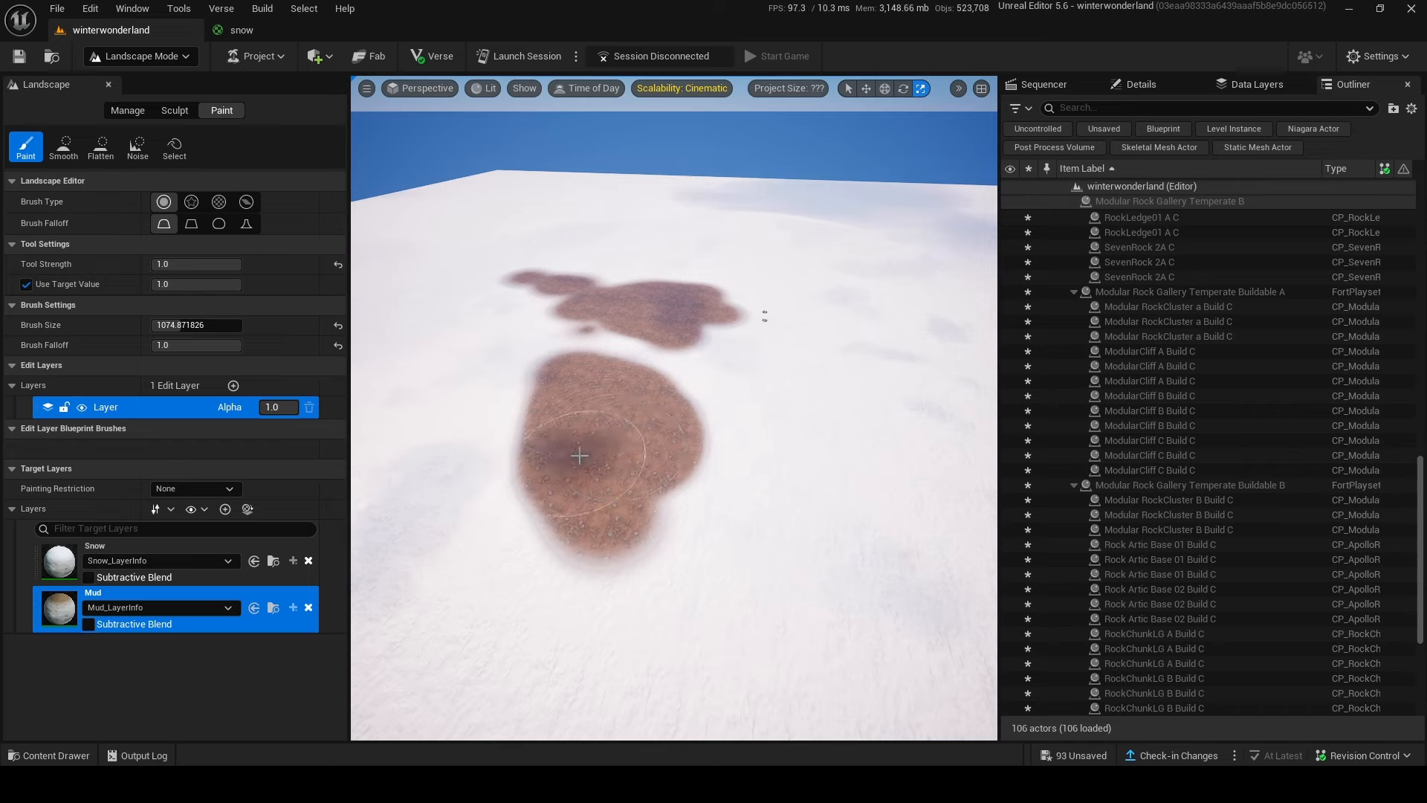
left_click(124, 546)
mouse_move(587, 535)
left_mouse_down()
mouse_move(582, 484)
mouse_move(578, 551)
mouse_move(583, 366)
mouse_move(722, 333)
mouse_move(640, 335)
mouse_move(735, 325)
mouse_move(589, 324)
mouse_move(523, 293)
mouse_move(641, 297)
left_mouse_up()
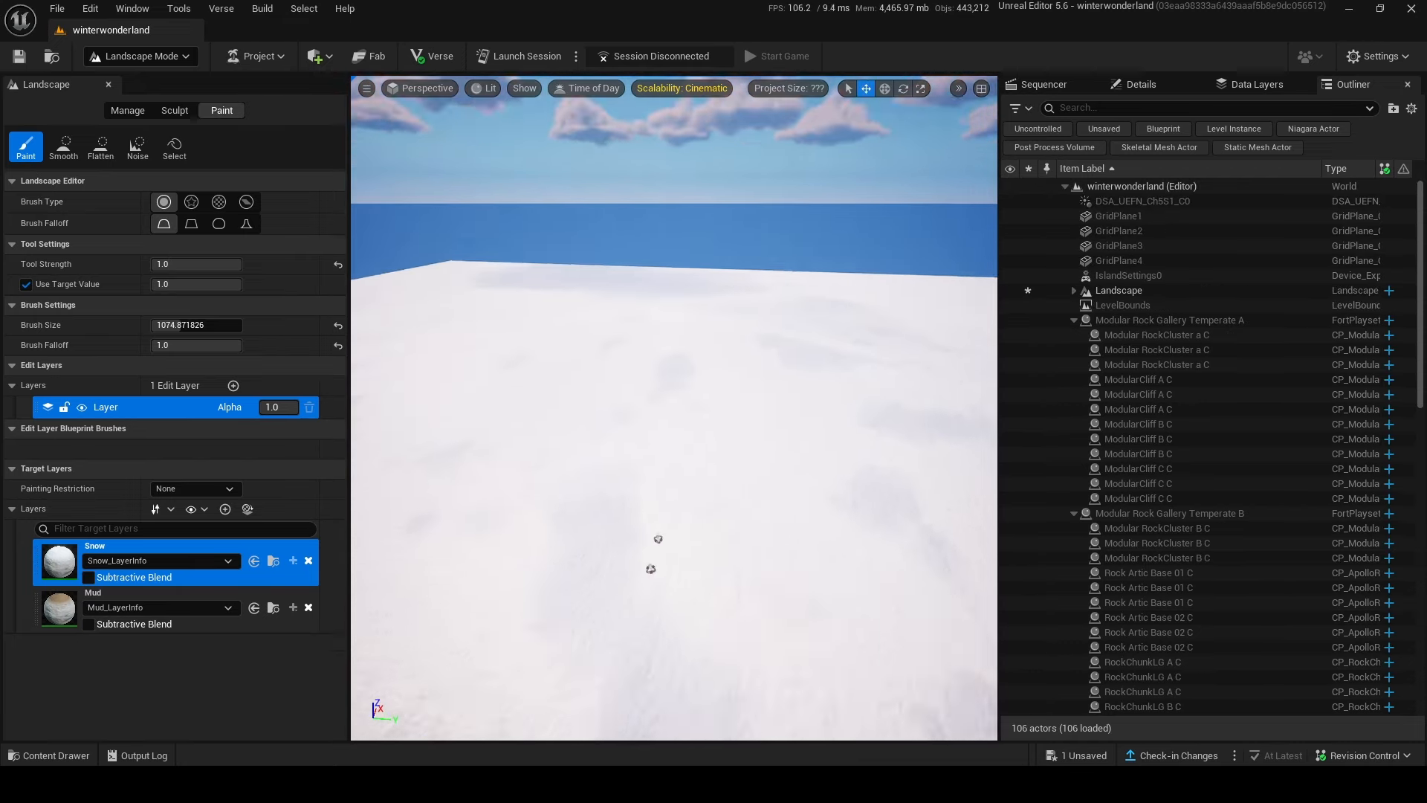
Step: Raise the first mounds along the landscape's far corner and edge with the Sculpt tool
left_click(126, 109)
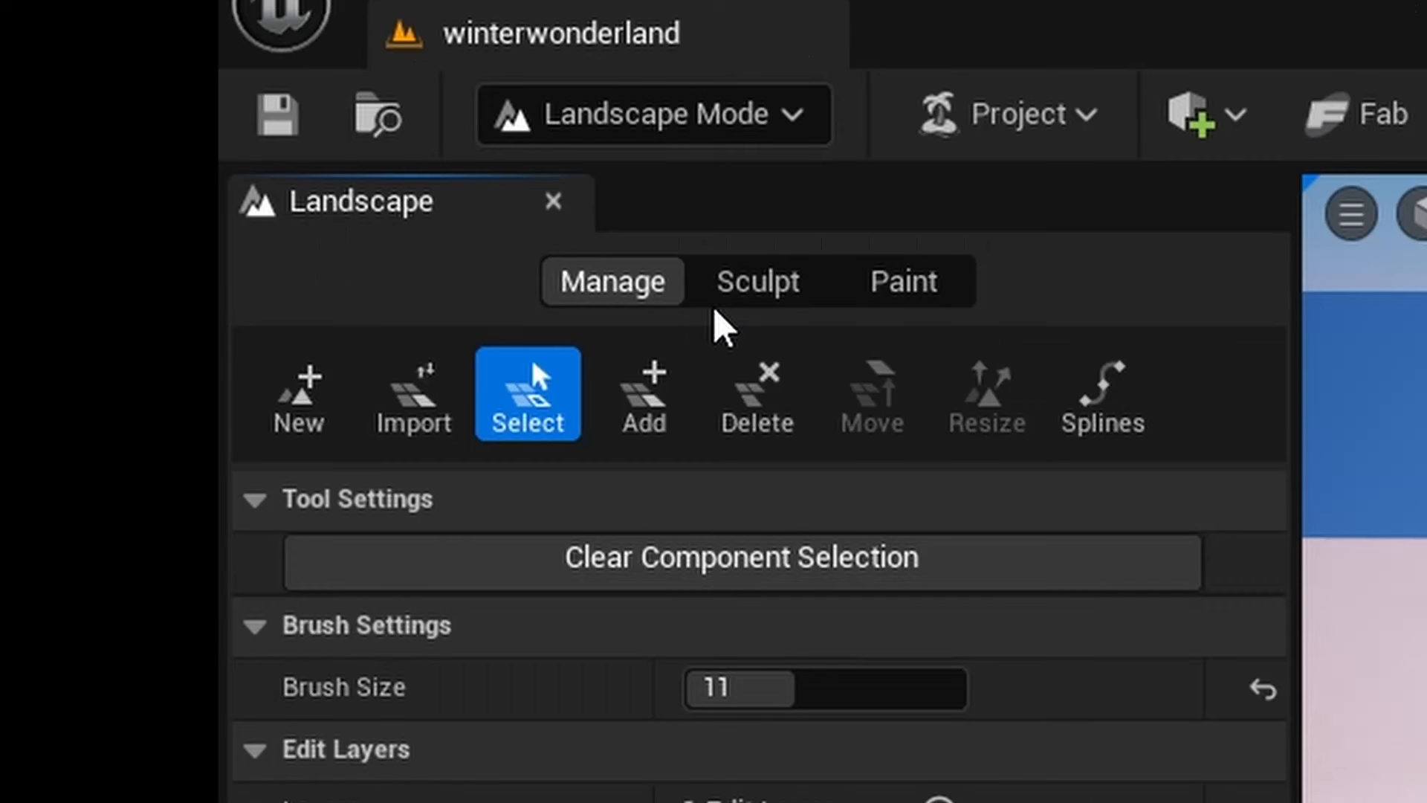
left_click(164, 113)
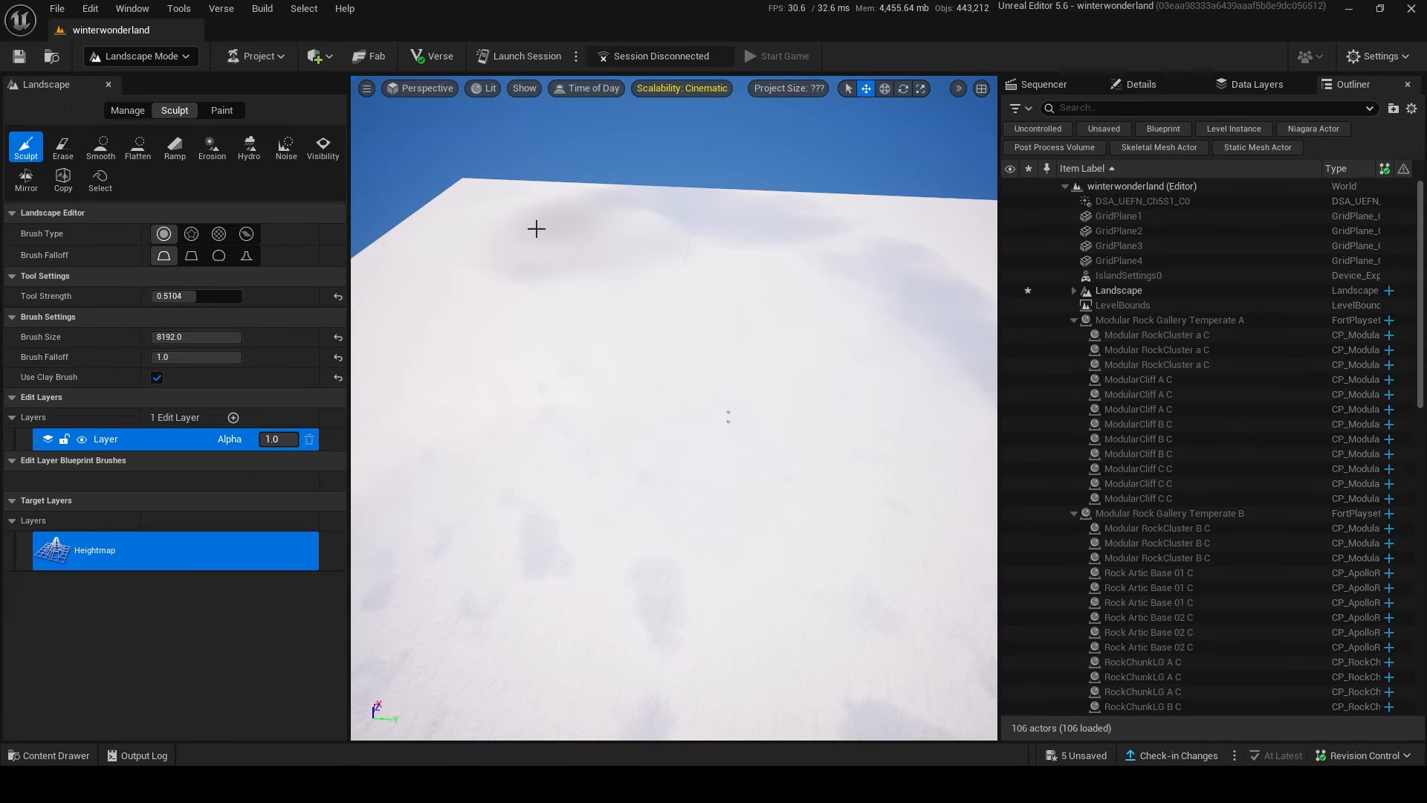
left_click_drag(535, 230, 503, 291)
right_click_drag(503, 291, 497, 260)
left_click_drag(498, 260, 771, 688)
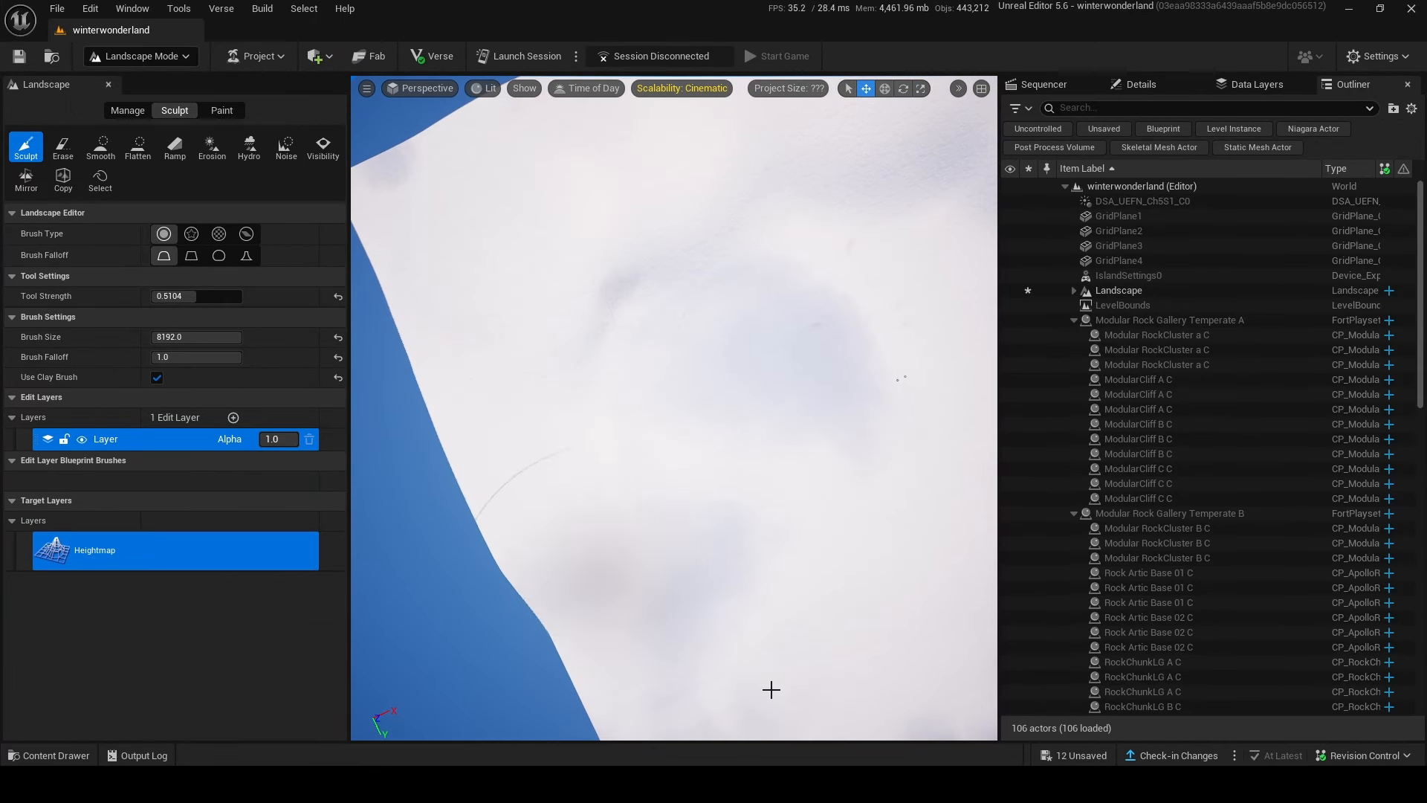
Step: Continue sculpting raised terrain along the side edge of the snowy landscape
right_click_drag(771, 688, 696, 559)
left_click_drag(884, 617, 844, 471)
right_click_drag(844, 471, 895, 576)
mouse_move(894, 577)
left_mouse_down()
mouse_move(630, 282)
mouse_move(481, 240)
mouse_move(703, 323)
left_mouse_up()
right_click_drag(703, 324, 573, 290)
mouse_move(417, 371)
left_mouse_down()
mouse_move(812, 319)
mouse_move(453, 341)
mouse_move(405, 360)
left_mouse_up()
right_click_drag(405, 361, 515, 334)
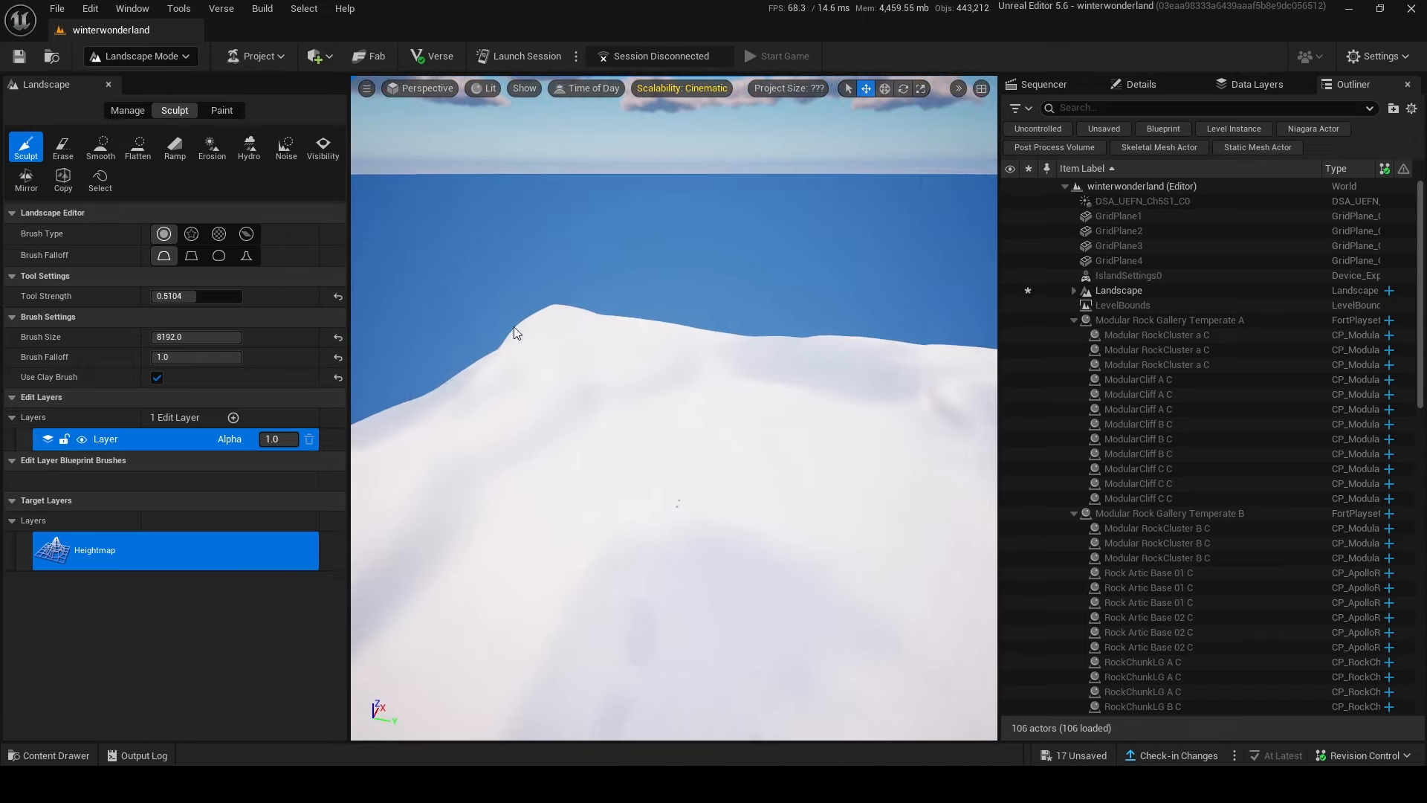
Step: Sculpt hills across the landscape's far edge and build up a tall, steep mound at its corner
mouse_move(516, 335)
left_mouse_down()
mouse_move(444, 410)
mouse_move(605, 297)
mouse_move(548, 315)
mouse_move(614, 280)
mouse_move(608, 290)
mouse_move(627, 261)
mouse_move(458, 369)
mouse_move(536, 289)
left_mouse_up()
right_click_drag(537, 289, 605, 249)
mouse_move(553, 327)
left_mouse_down()
mouse_move(834, 373)
mouse_move(791, 350)
left_mouse_up()
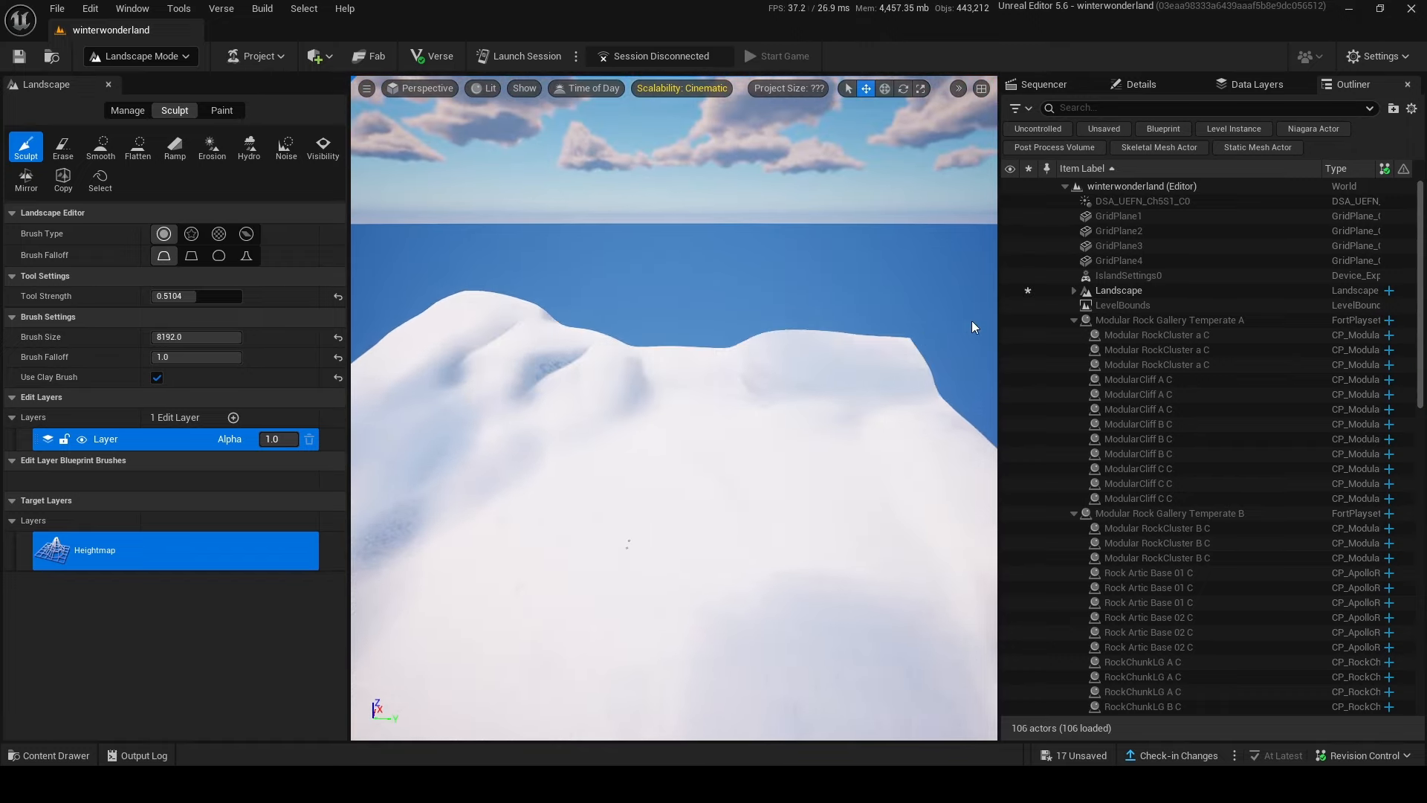
mouse_move(876, 339)
left_mouse_down()
mouse_move(880, 312)
mouse_move(901, 411)
left_mouse_up()
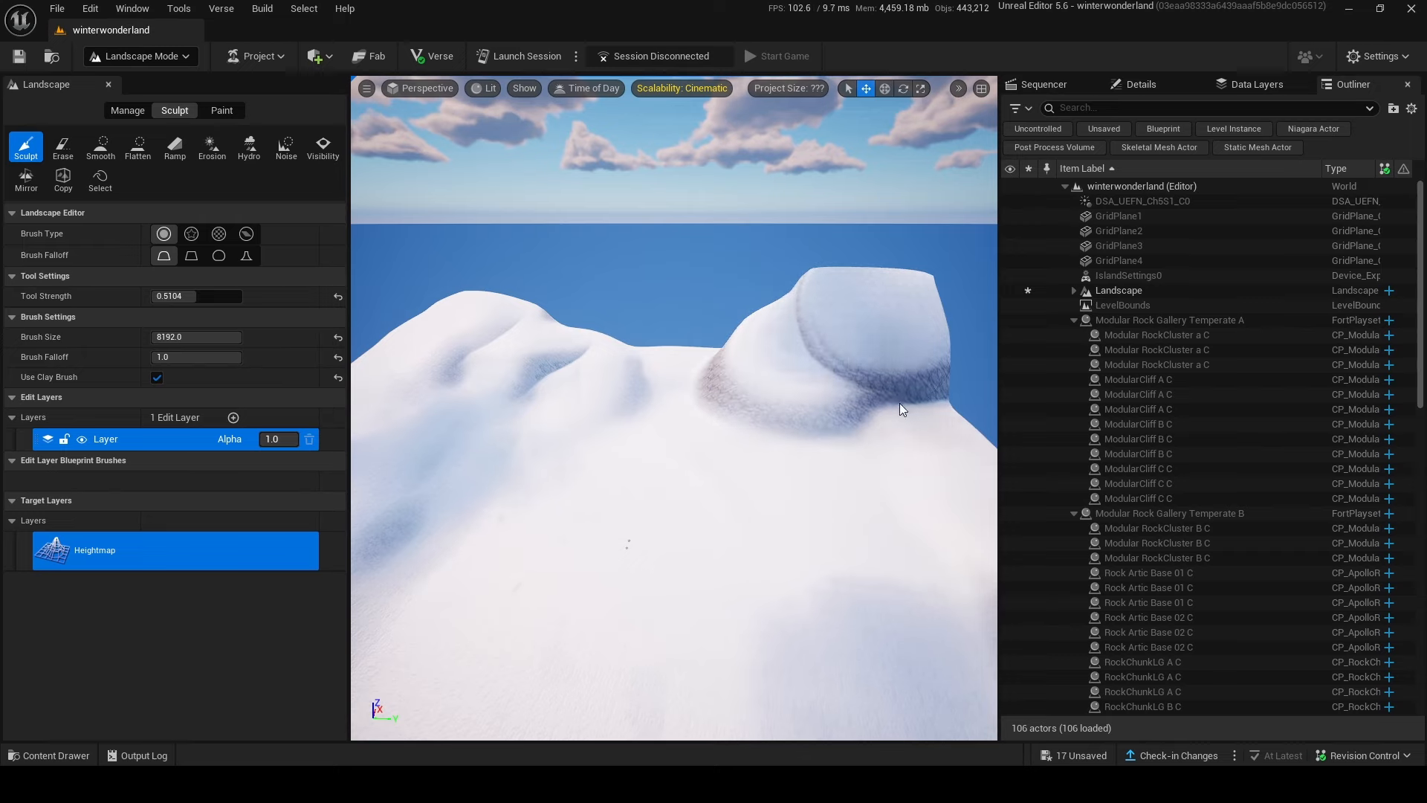
Step: Extend the raised mountain ridge around the remaining edges of the landscape with the Sculpt tool
right_click_drag(901, 413, 1010, 475)
scroll(764, 315, "up", 2)
mouse_move(763, 312)
left_mouse_down()
mouse_move(778, 226)
mouse_move(825, 461)
left_mouse_up()
right_click_drag(825, 461, 713, 483)
mouse_move(825, 483)
left_mouse_down()
mouse_move(755, 662)
mouse_move(654, 654)
left_mouse_up()
mouse_move(654, 654)
right_mouse_down()
mouse_move(550, 646)
mouse_move(476, 602)
right_mouse_up()
mouse_move(477, 469)
left_mouse_down()
mouse_move(464, 388)
mouse_move(408, 408)
mouse_move(404, 379)
left_mouse_up()
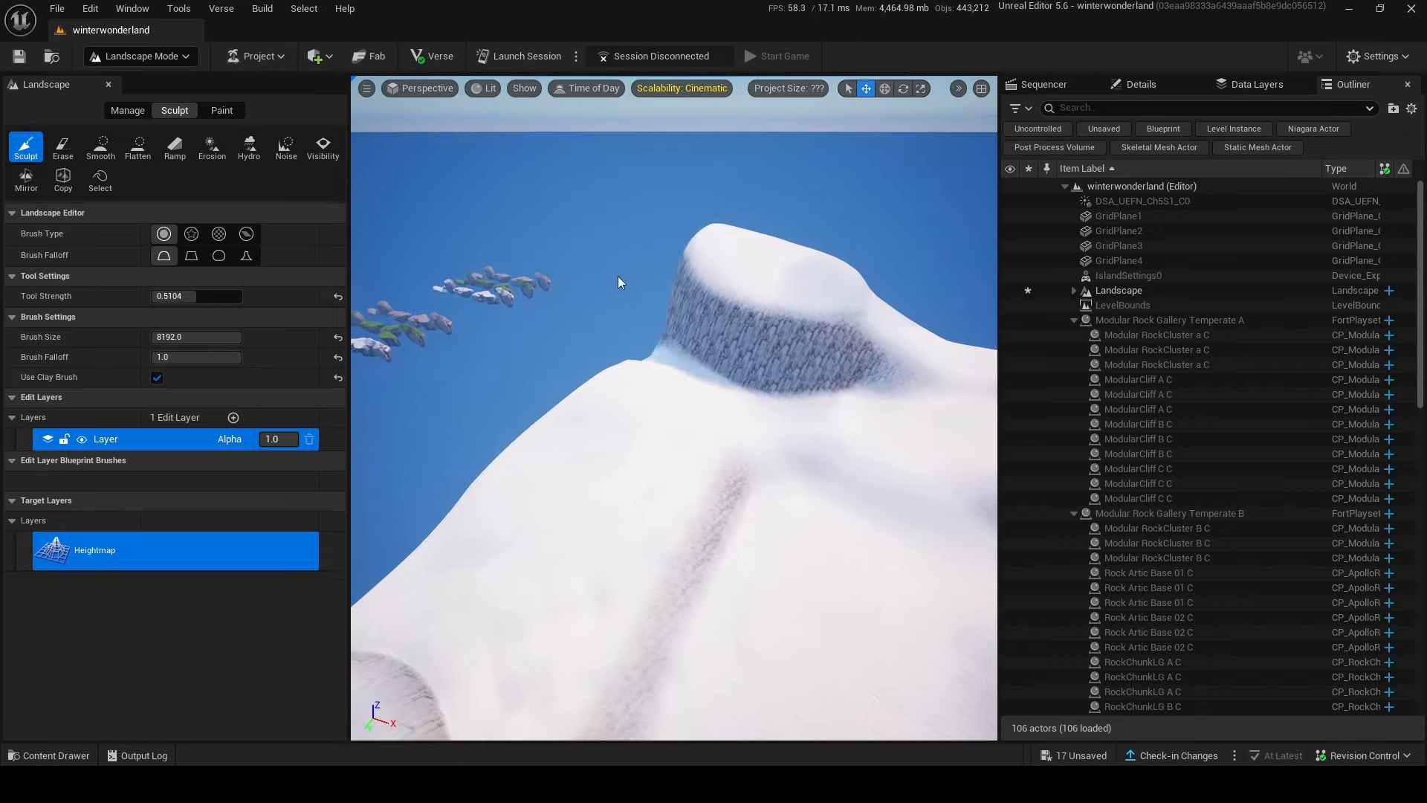
mouse_move(621, 284)
left_mouse_down()
mouse_move(631, 305)
mouse_move(664, 244)
mouse_move(645, 240)
left_mouse_up()
mouse_move(645, 239)
right_mouse_down()
mouse_move(639, 186)
mouse_move(445, 163)
mouse_move(364, 182)
mouse_move(476, 182)
mouse_move(357, 163)
mouse_move(589, 332)
right_mouse_up()
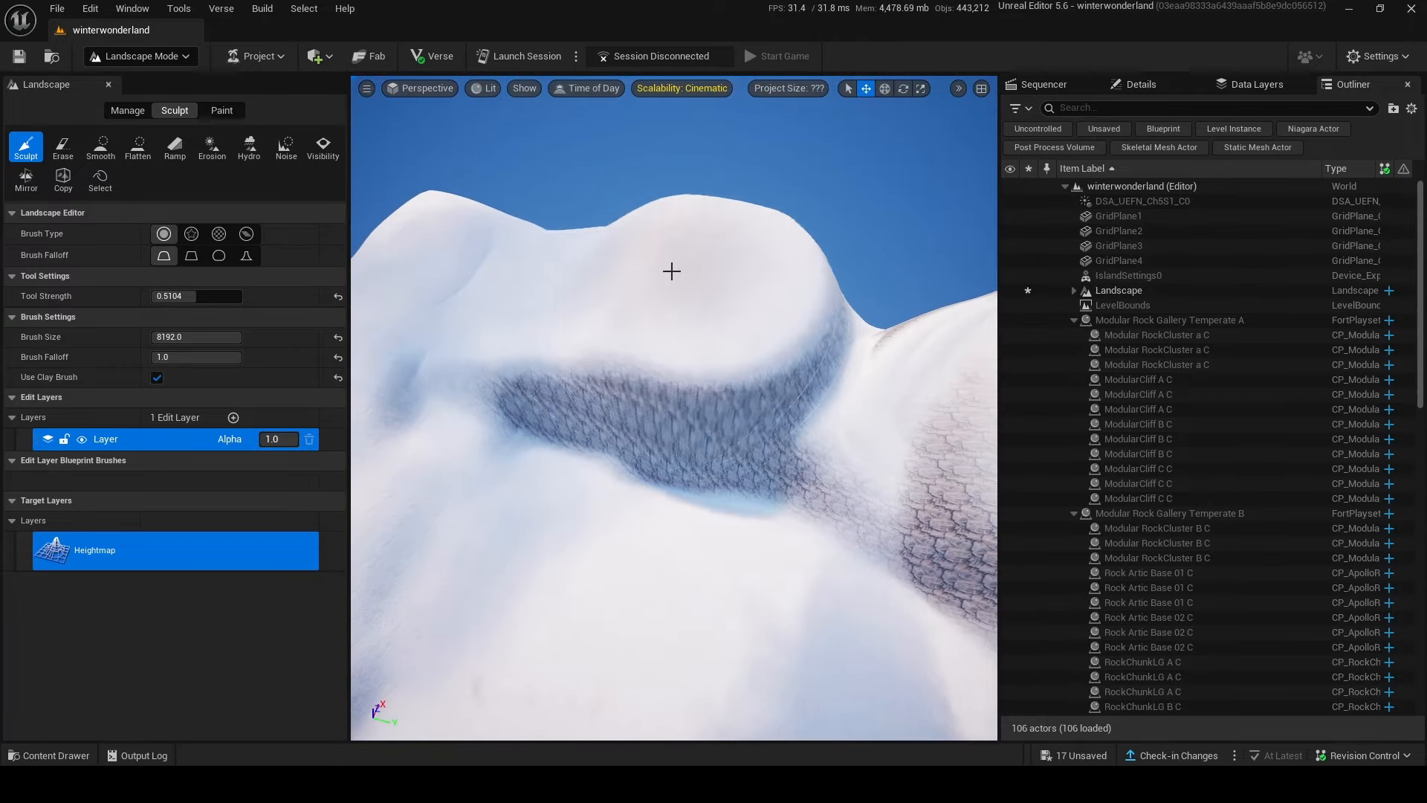
Step: Undo the last sculpting stroke and inspect the mountain's steep rocky slope up close
right_click_drag(672, 270, 648, 371)
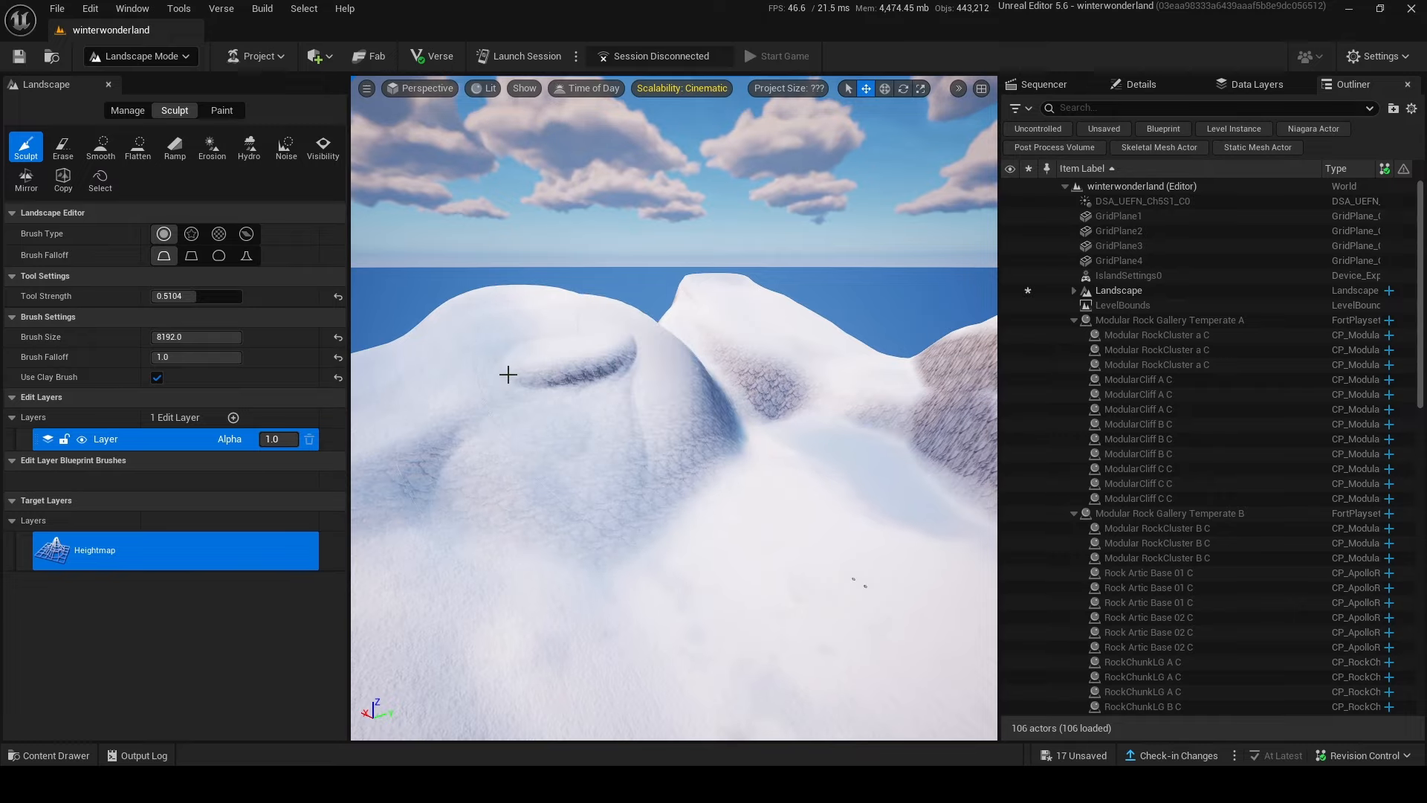
key("ctrl+z")
right_click_drag(385, 269, 386, 320)
right_click_drag(385, 269, 661, 235)
key("w")
key("w")
key("w")
key("s")
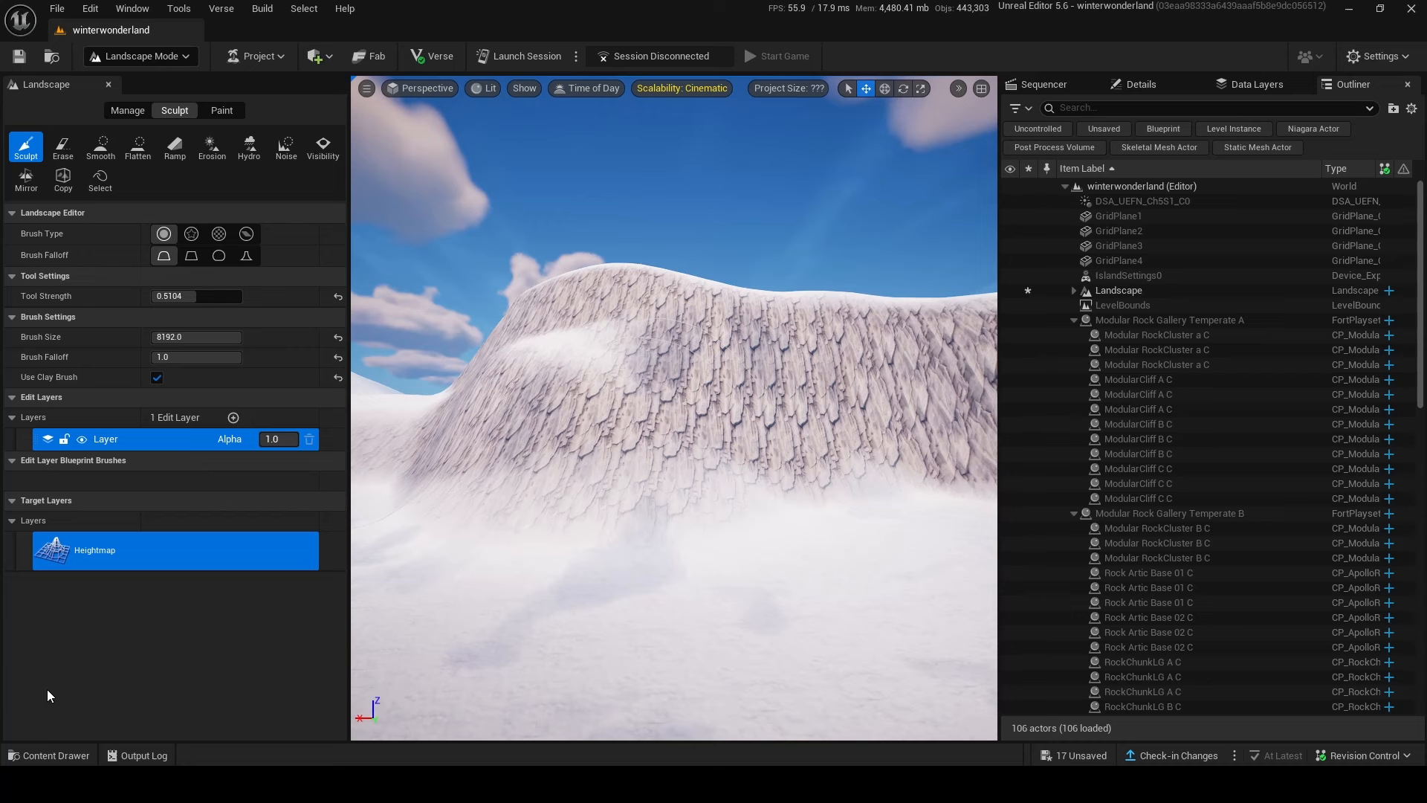
Step: Open the snow material from the project content and bring its node network into view
left_click(46, 755)
double_click(426, 594)
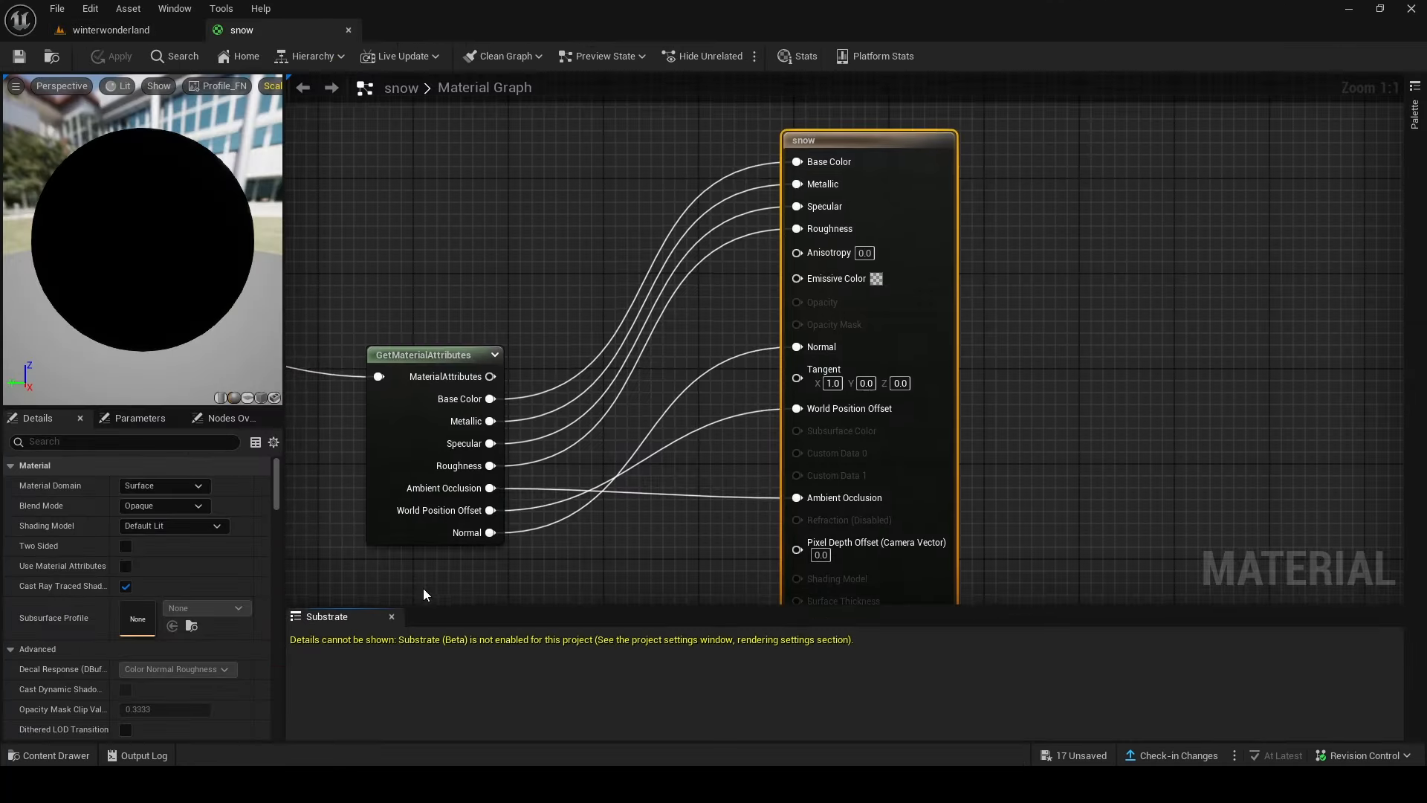
right_click_drag(556, 479, 726, 400)
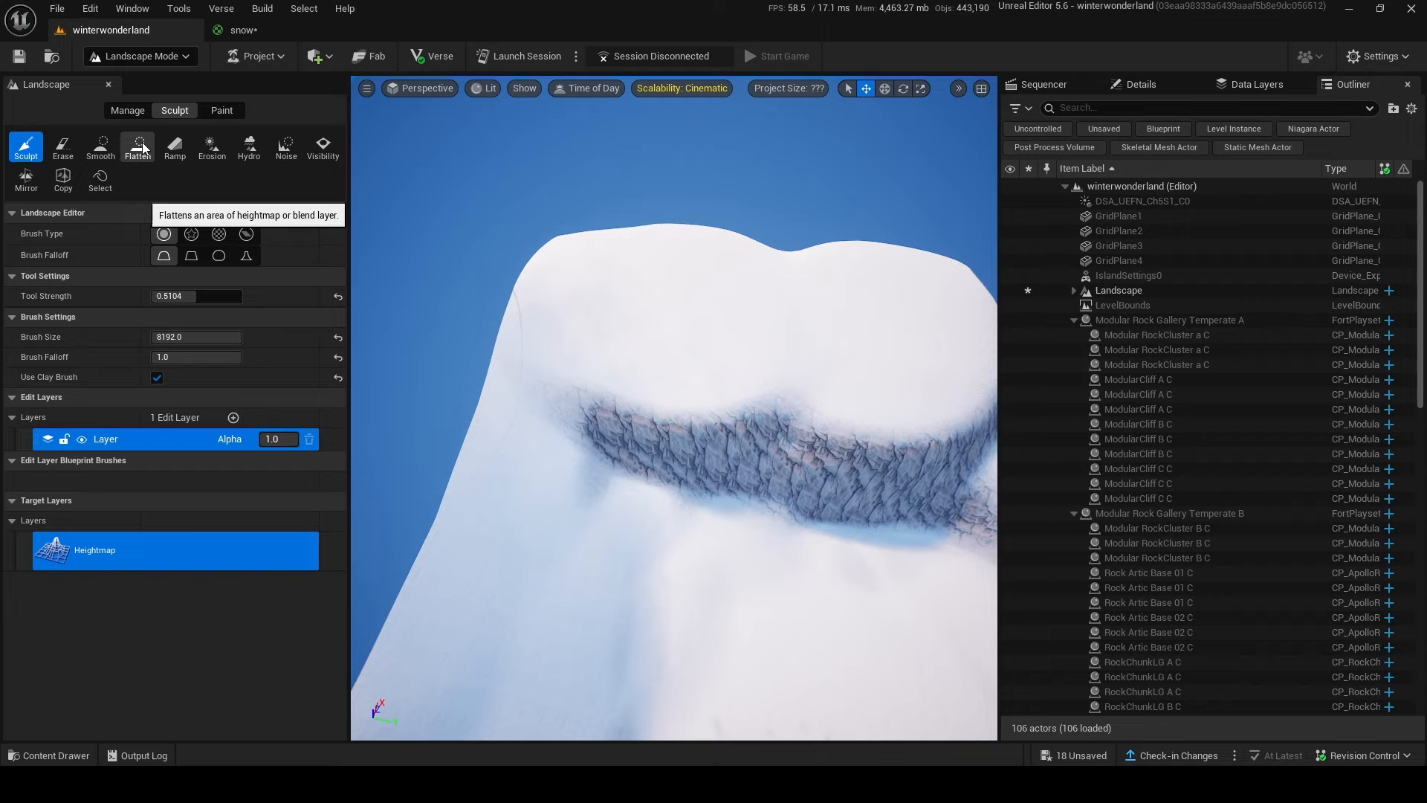
Step: Soften the sculpted mountain terrain with the landscape Smooth tool
left_click(140, 144)
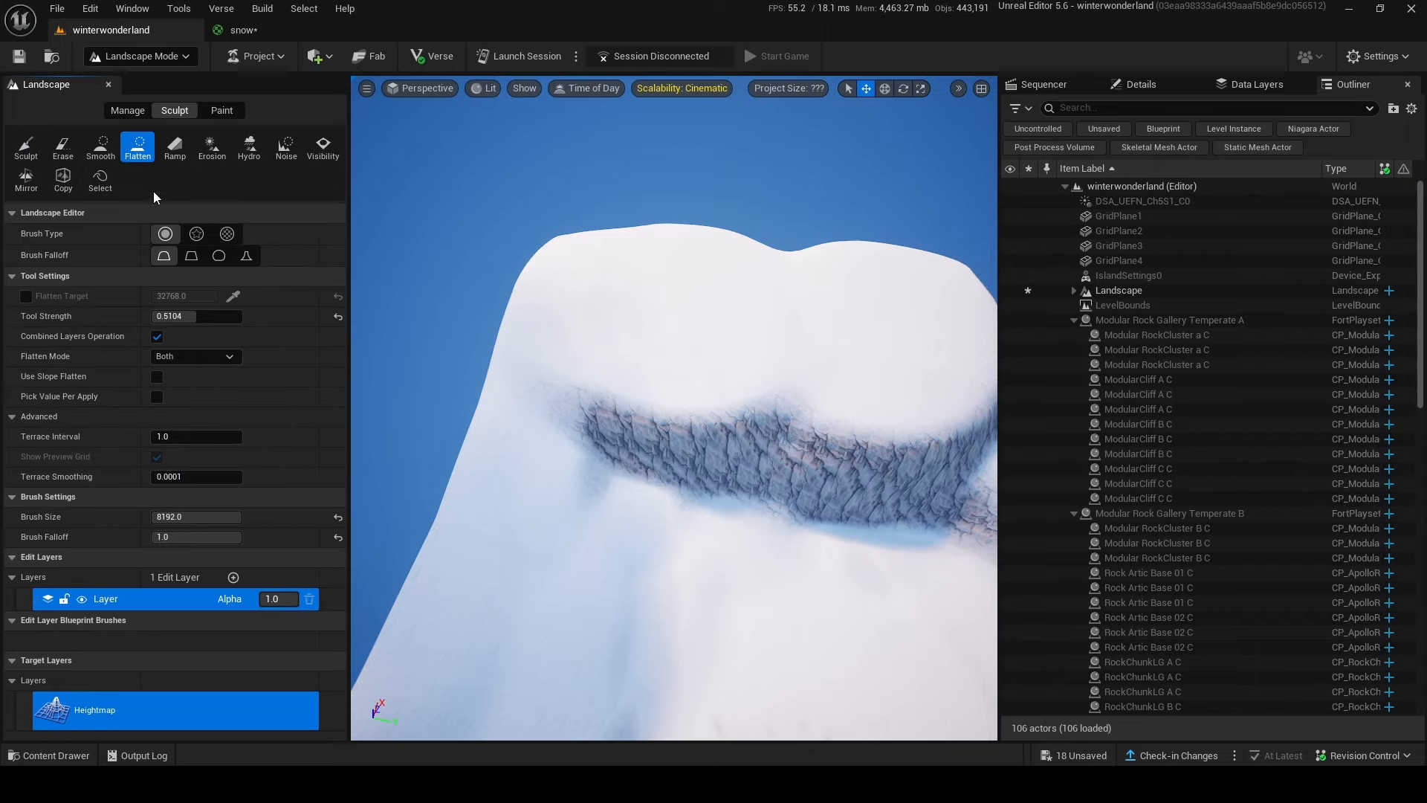
left_click(101, 145)
scroll(534, 260, "up", 5)
right_click_drag(535, 260, 497, 419)
left_click_drag(497, 419, 542, 460)
right_click_drag(542, 459, 357, 390)
right_click_drag(520, 409, 639, 401)
Step: Try the Flatten tool with a lower strength on the mountain slope, then undo the stroke
left_click(138, 147)
left_click_drag(190, 317, 176, 316)
mouse_move(476, 372)
right_mouse_down()
mouse_move(580, 461)
mouse_move(653, 442)
right_mouse_up()
mouse_move(654, 445)
left_mouse_down()
mouse_move(673, 397)
mouse_move(629, 380)
mouse_move(677, 306)
left_mouse_up()
key("ctrl+z")
right_click_drag(688, 341, 689, 341)
Step: Set the Flatten tool's strength to 1.0 and brush size to about 439, and carve a ledge into the rocky slope
left_click(191, 317)
type("0.22")
left_click_drag(171, 317, 243, 316)
left_click_drag(223, 517, 161, 517)
left_click_drag(606, 394, 627, 356)
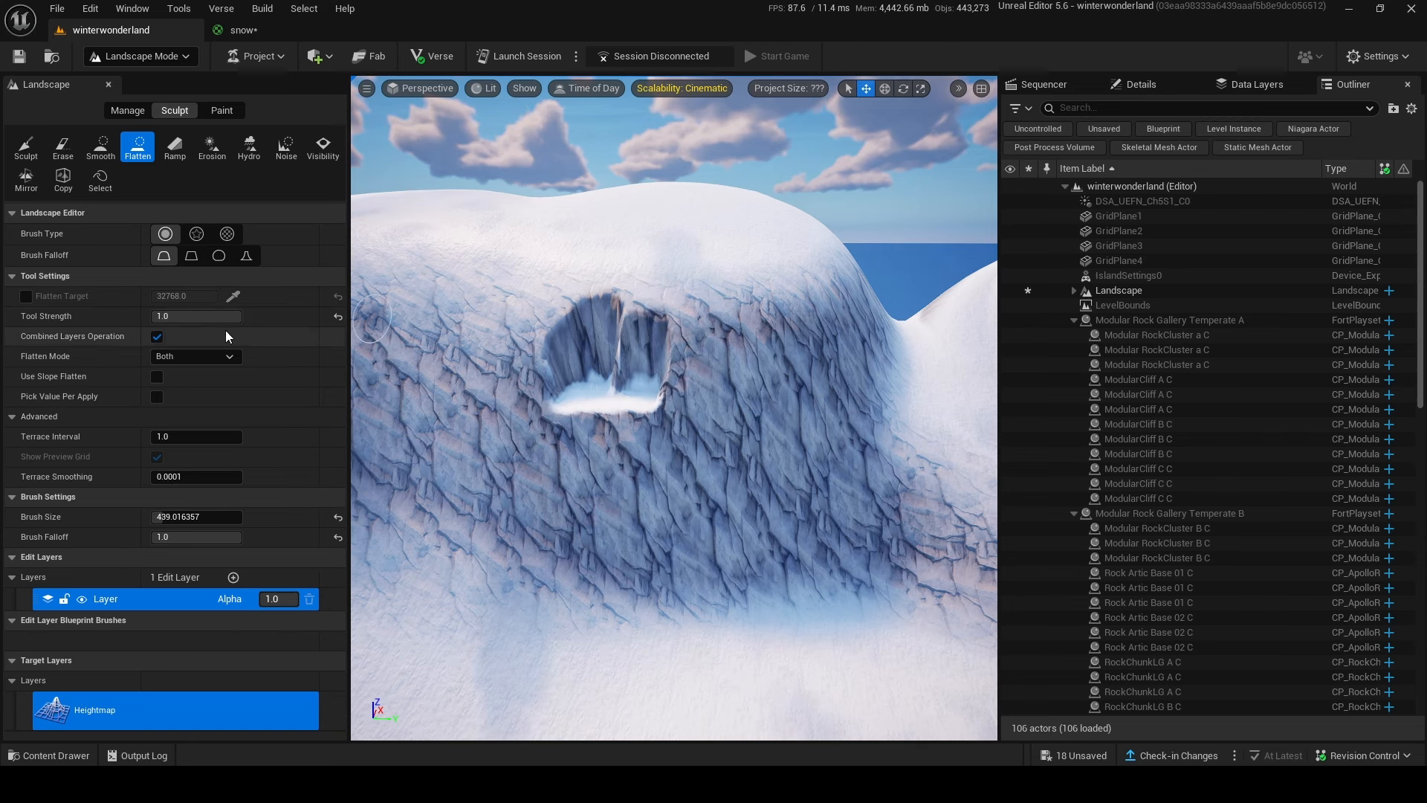
Step: Set the Flatten strength to 0.644 and brush size to about 989, and widen the ledge in the cliff face
left_click_drag(225, 318, 194, 318)
left_click_drag(173, 516, 186, 516)
mouse_move(643, 385)
left_mouse_down()
mouse_move(571, 388)
mouse_move(631, 379)
left_mouse_up()
right_click_drag(630, 379, 653, 408)
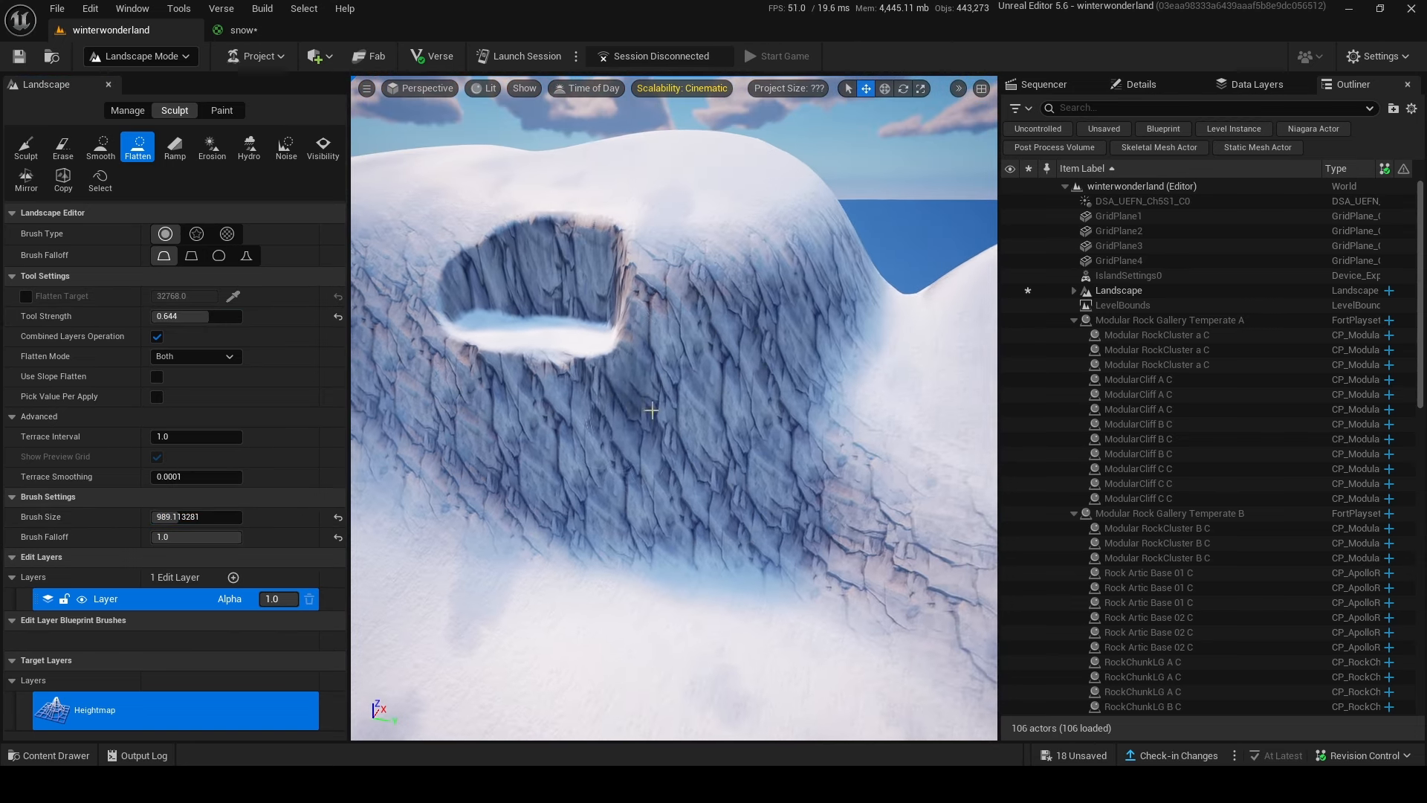
Step: Carve more stepped snowy ledges across the rocky cliff faces with the landscape Flatten tool
mouse_move(654, 408)
left_mouse_down()
mouse_move(650, 353)
mouse_move(703, 361)
left_mouse_up()
right_click_drag(703, 360, 647, 382)
mouse_move(699, 364)
left_mouse_down()
mouse_move(636, 371)
mouse_move(643, 385)
left_mouse_up()
mouse_move(695, 446)
left_mouse_down()
mouse_move(788, 462)
mouse_move(620, 446)
left_mouse_up()
mouse_move(621, 446)
right_mouse_down()
mouse_move(610, 476)
mouse_move(613, 457)
right_mouse_up()
mouse_move(631, 416)
left_mouse_down()
mouse_move(590, 409)
mouse_move(595, 393)
left_mouse_up()
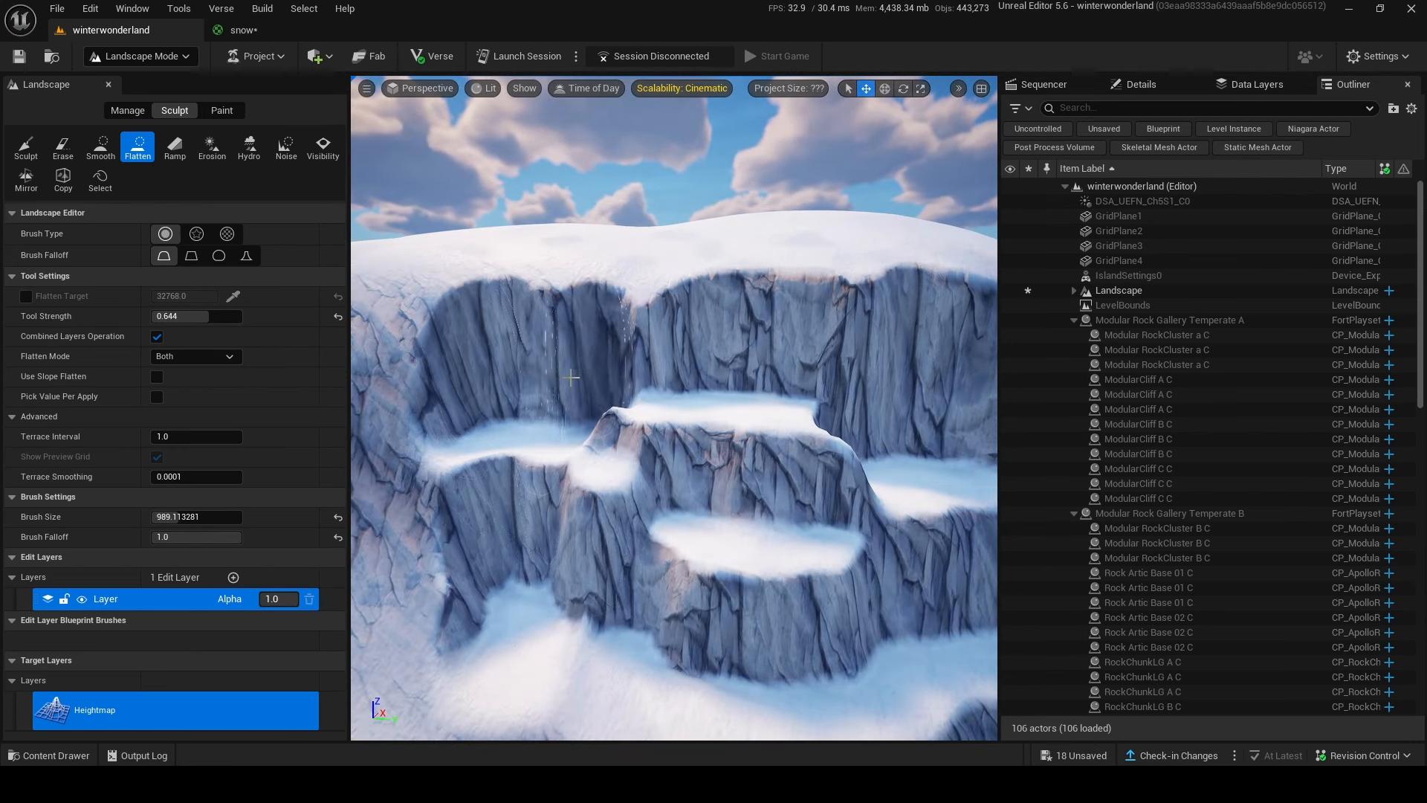
right_click_drag(594, 394, 550, 398)
mouse_move(791, 401)
left_mouse_down()
mouse_move(672, 441)
mouse_move(588, 392)
left_mouse_up()
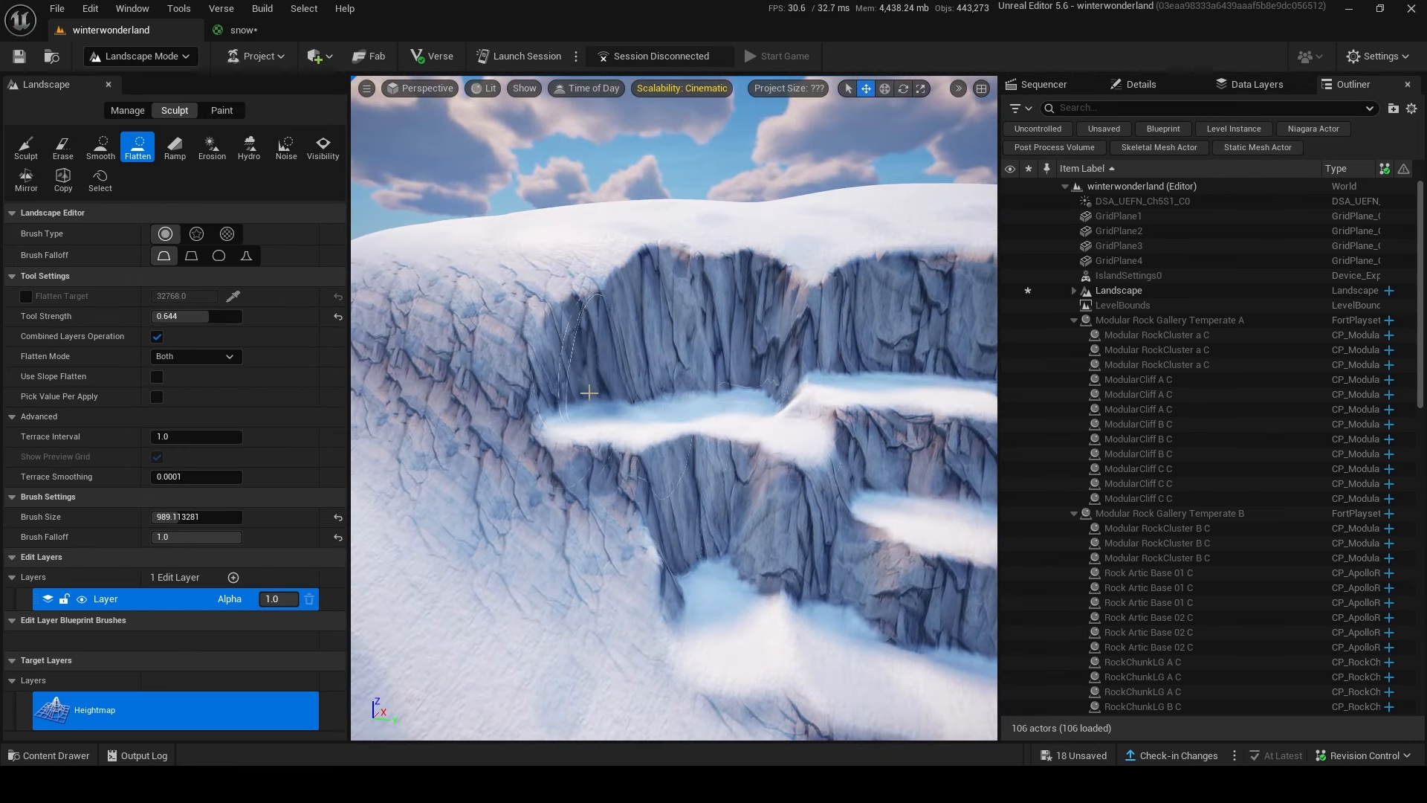
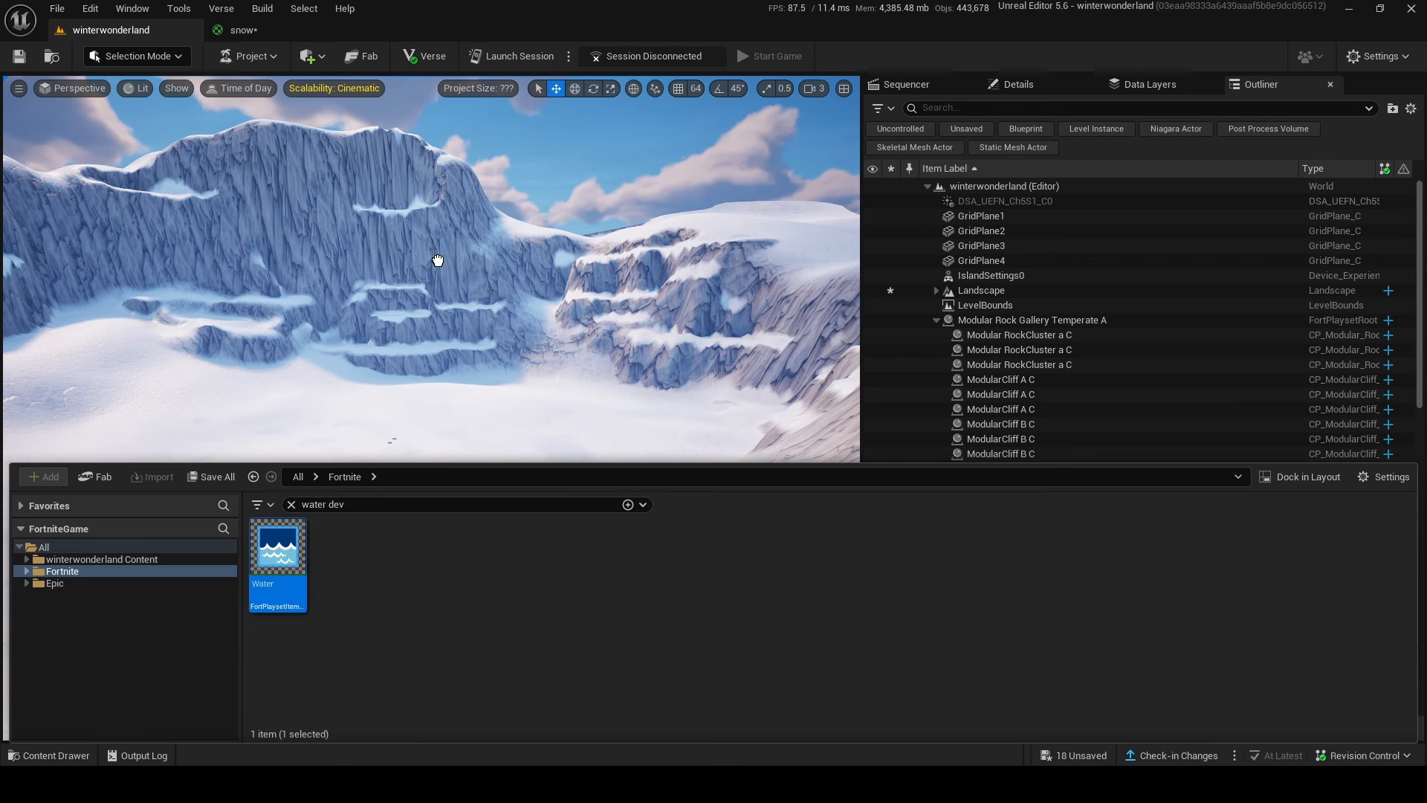
Step: Place the Water device on the snowy valley floor and widen its zone to about 64
left_click_drag(373, 442, 386, 461)
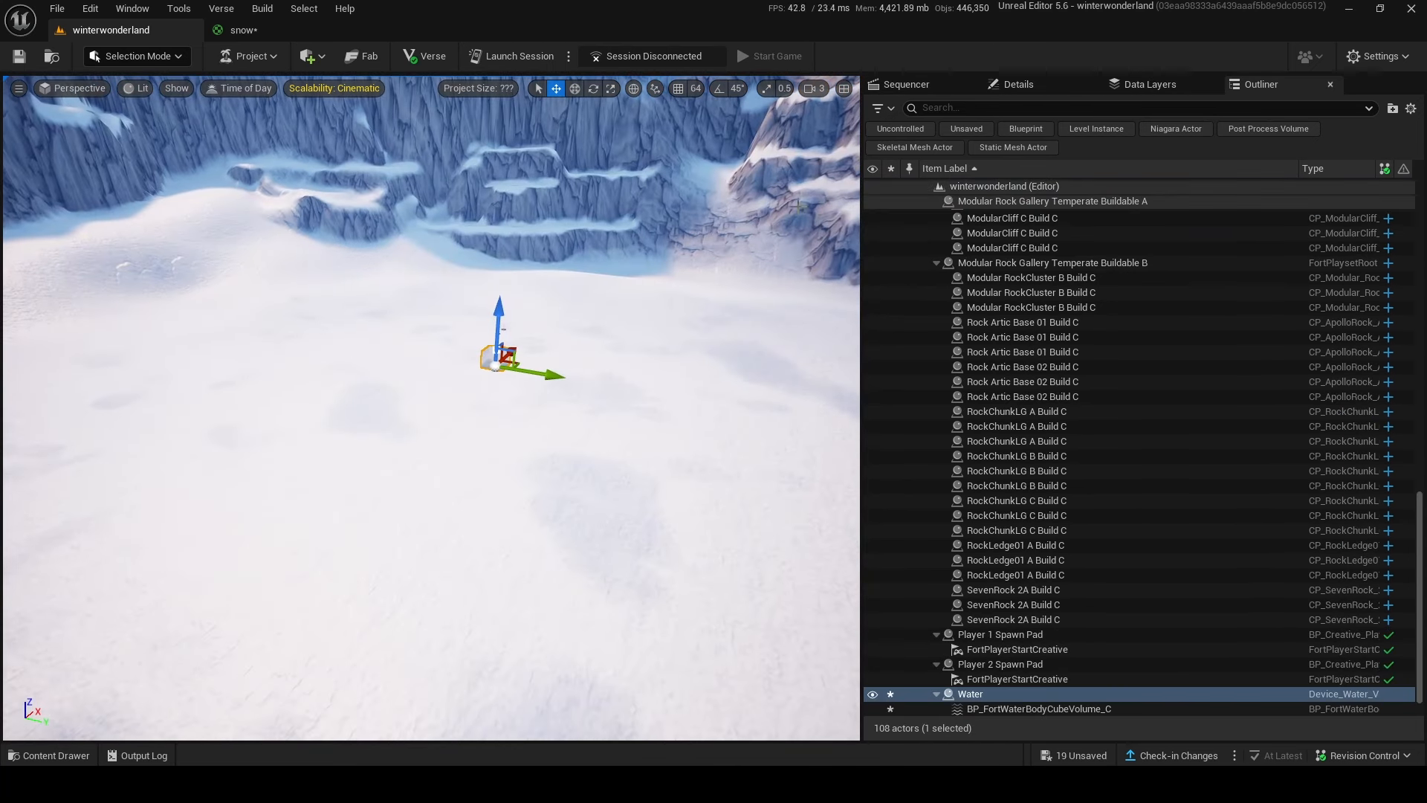
left_click(1018, 84)
left_click(1124, 378)
type("100")
key("Return")
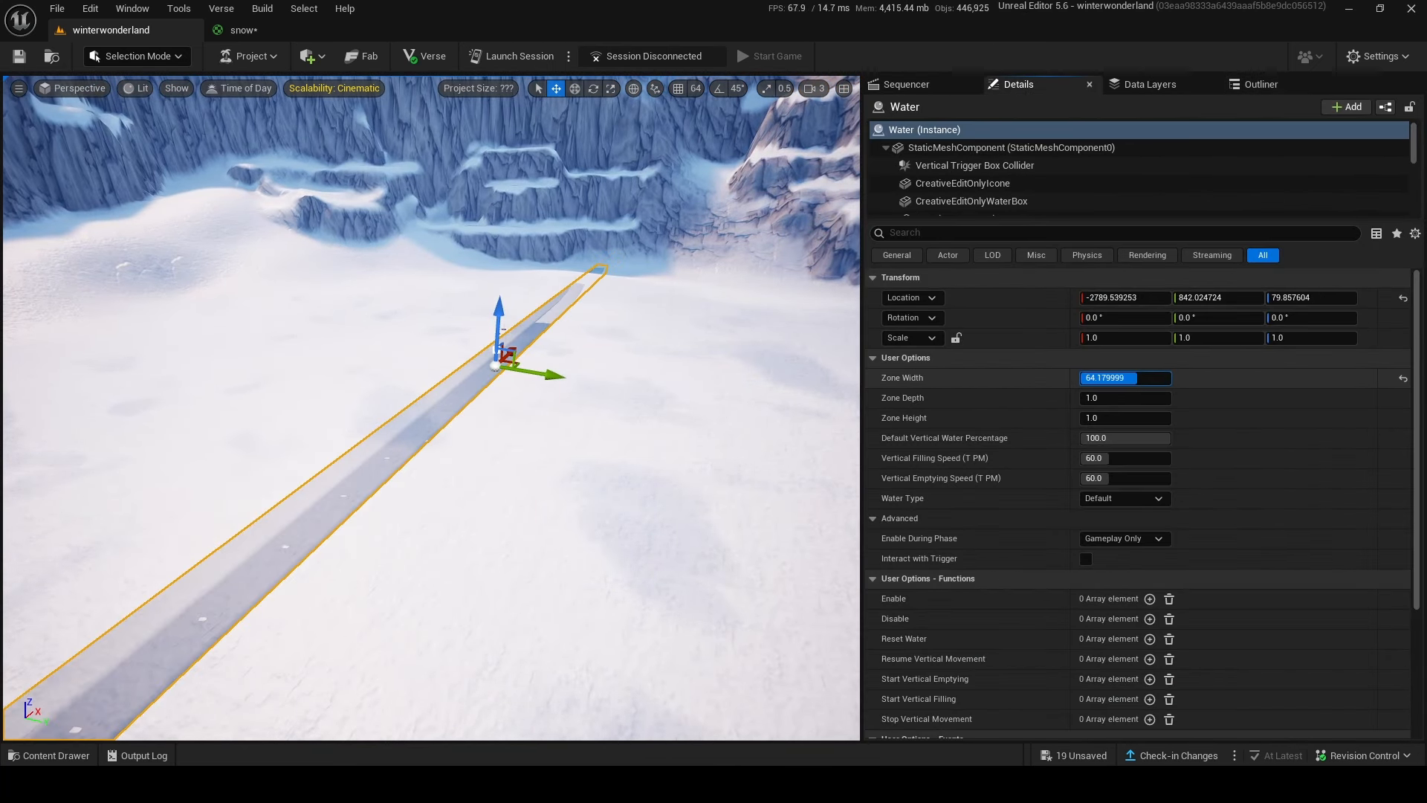
Step: Set the water zone's width to about 45 and depth to about 40, and lower it to about Z -112
left_click_drag(1124, 378, 1119, 378)
mouse_move(1123, 399)
left_mouse_down()
mouse_move(1145, 399)
mouse_move(1124, 399)
left_mouse_up()
left_click_drag(499, 314, 500, 327)
right_click_drag(500, 327, 452, 287)
key("s")
left_click_drag(424, 288, 418, 285)
left_click_drag(1120, 379, 1119, 378)
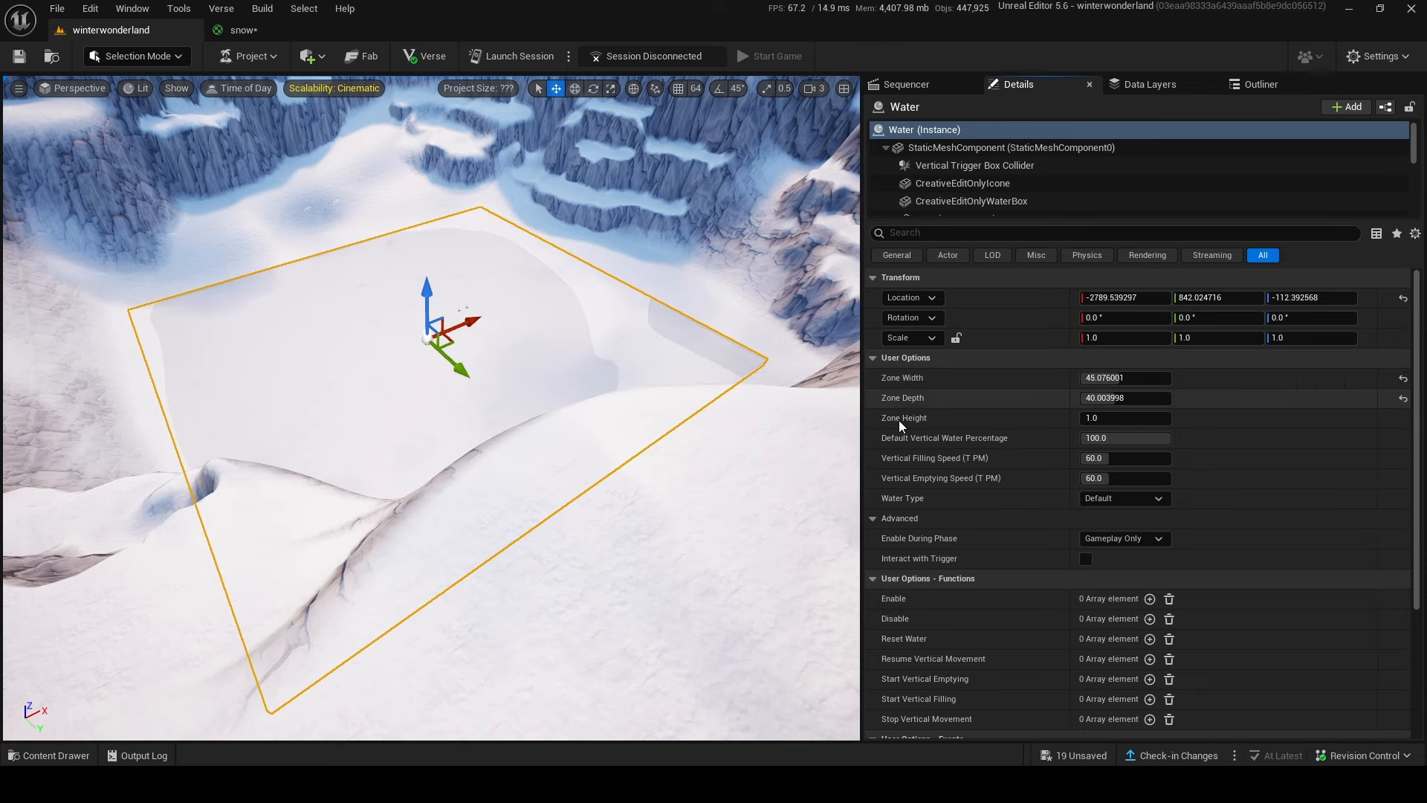
Step: Move the water zone along X to about -241 and lower it to about Z -172
right_click_drag(389, 395, 391, 314)
key("w")
left_click_drag(442, 433, 448, 380)
right_click_drag(480, 396, 487, 396)
key("w")
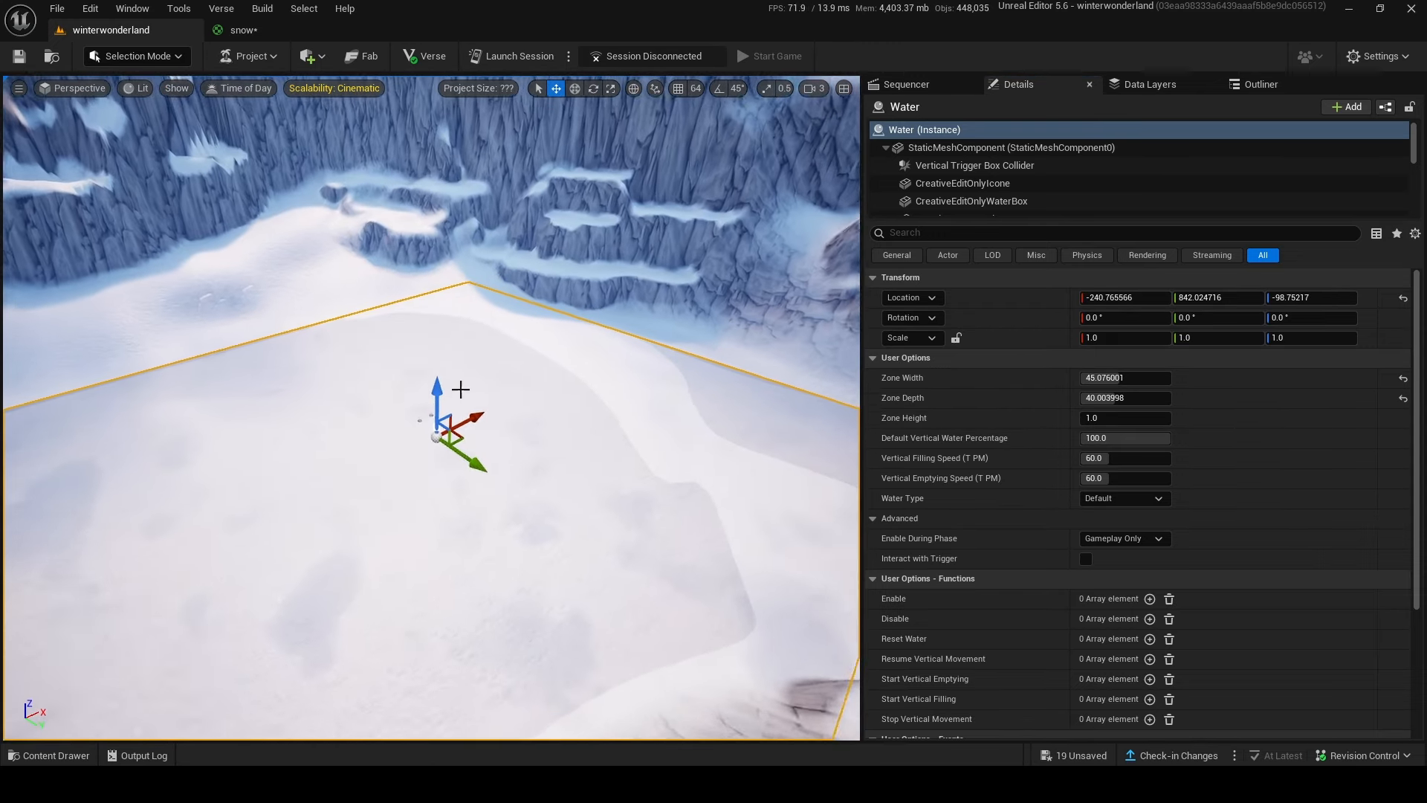
left_click_drag(433, 398, 433, 402)
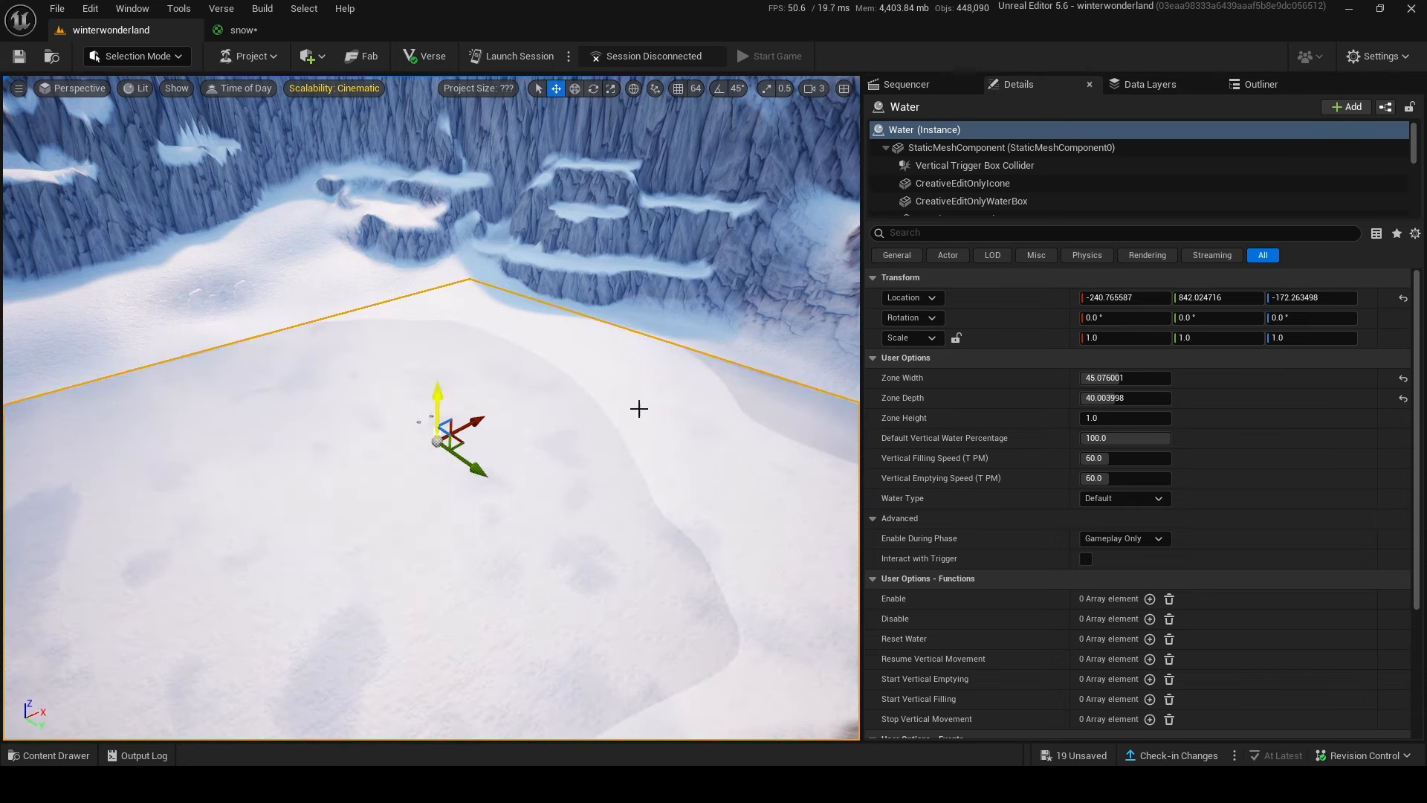
Step: Set the Water device's Enable During Phase option to Always
left_click(1123, 525)
left_click(1122, 525)
left_click(1121, 538)
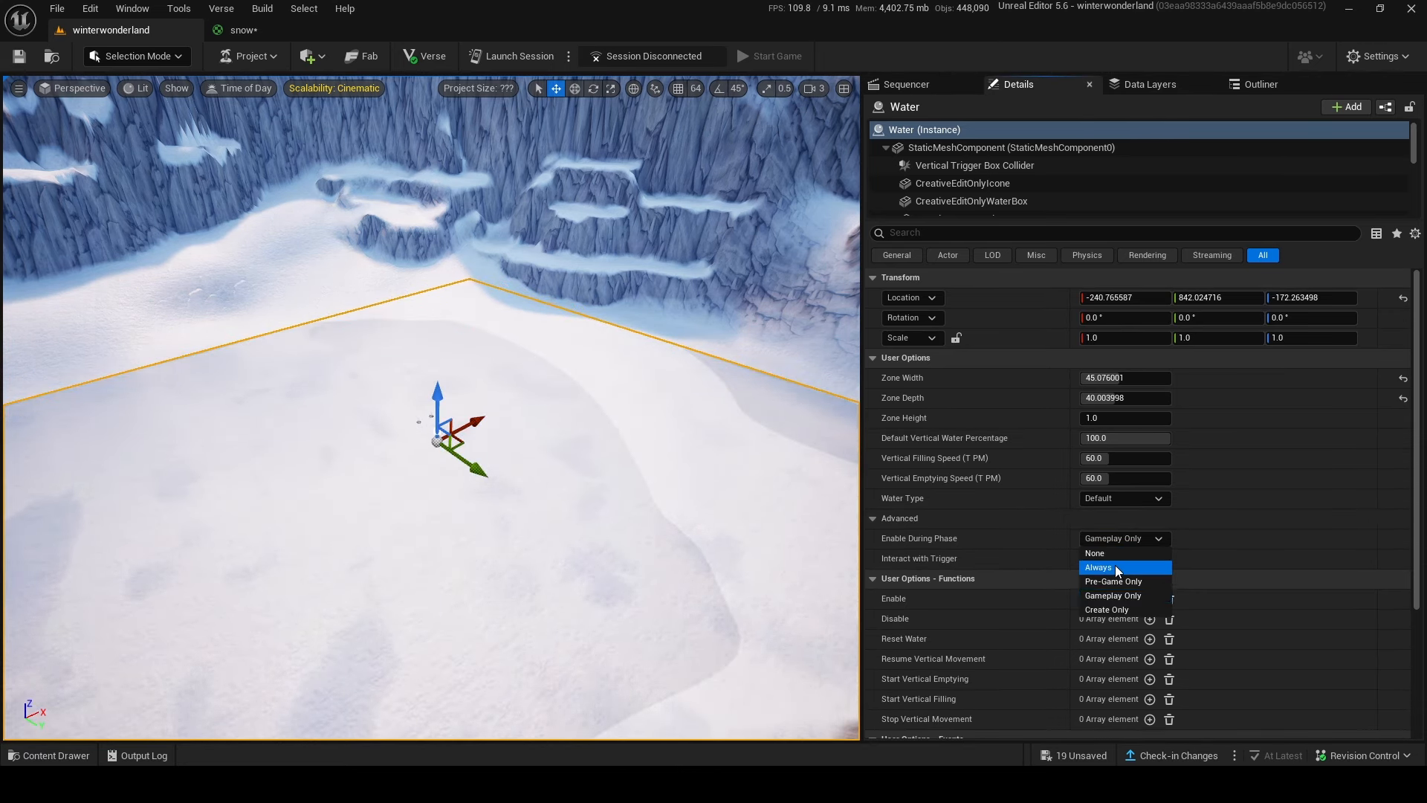
left_click(1114, 567)
Step: Raise the water to about Z -50 and centre it in the valley at about X -3594, Y -684
left_click_drag(437, 399, 437, 393)
mouse_move(437, 394)
right_mouse_down()
mouse_move(335, 398)
mouse_move(437, 393)
right_mouse_up()
key("s")
left_click_drag(483, 405, 424, 405)
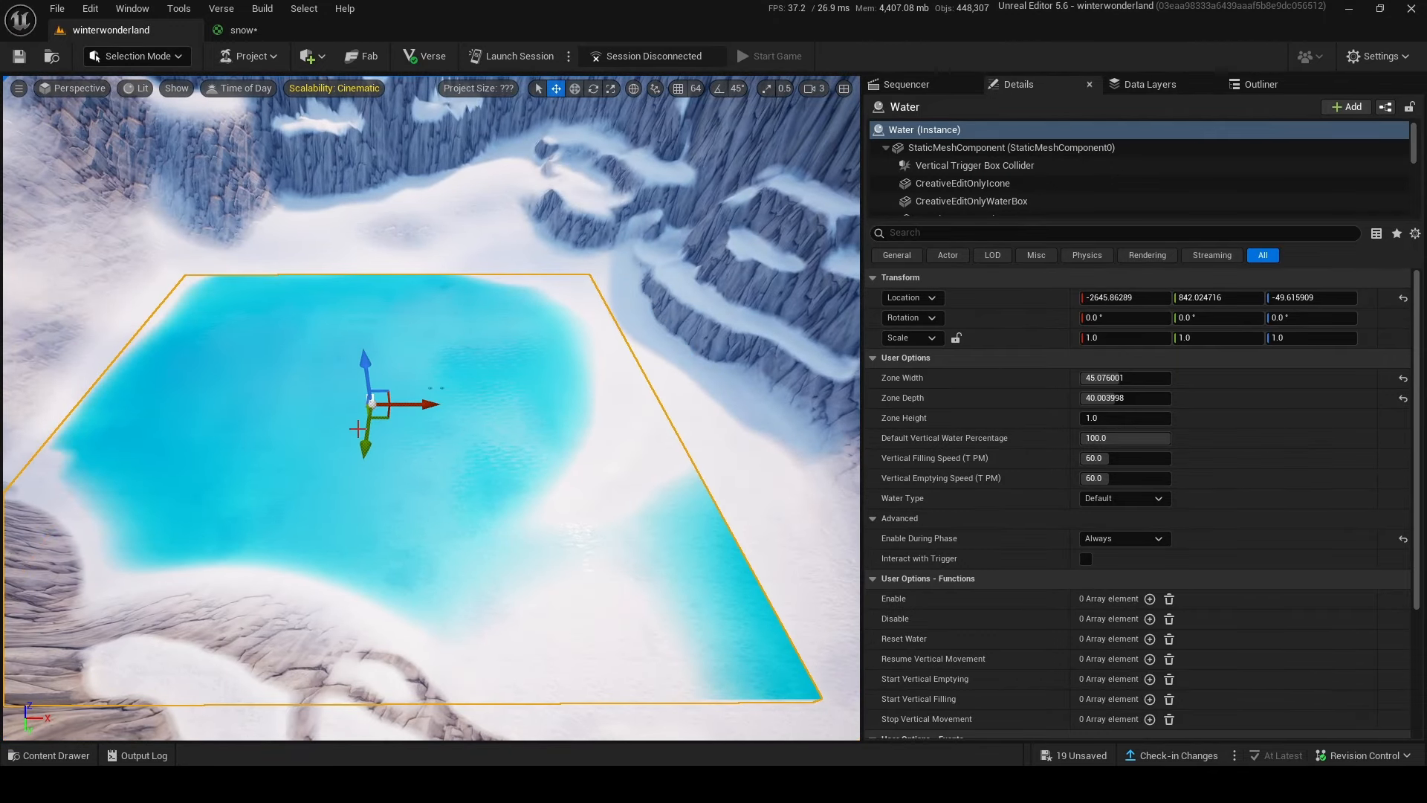
mouse_move(365, 443)
left_mouse_down()
mouse_move(369, 408)
mouse_move(367, 420)
left_mouse_up()
left_click_drag(418, 380, 396, 380)
Step: In Landscape mode, set the Flatten brush size to about 1962 and cover the stray water corner beside the lake with snow
left_click(137, 55)
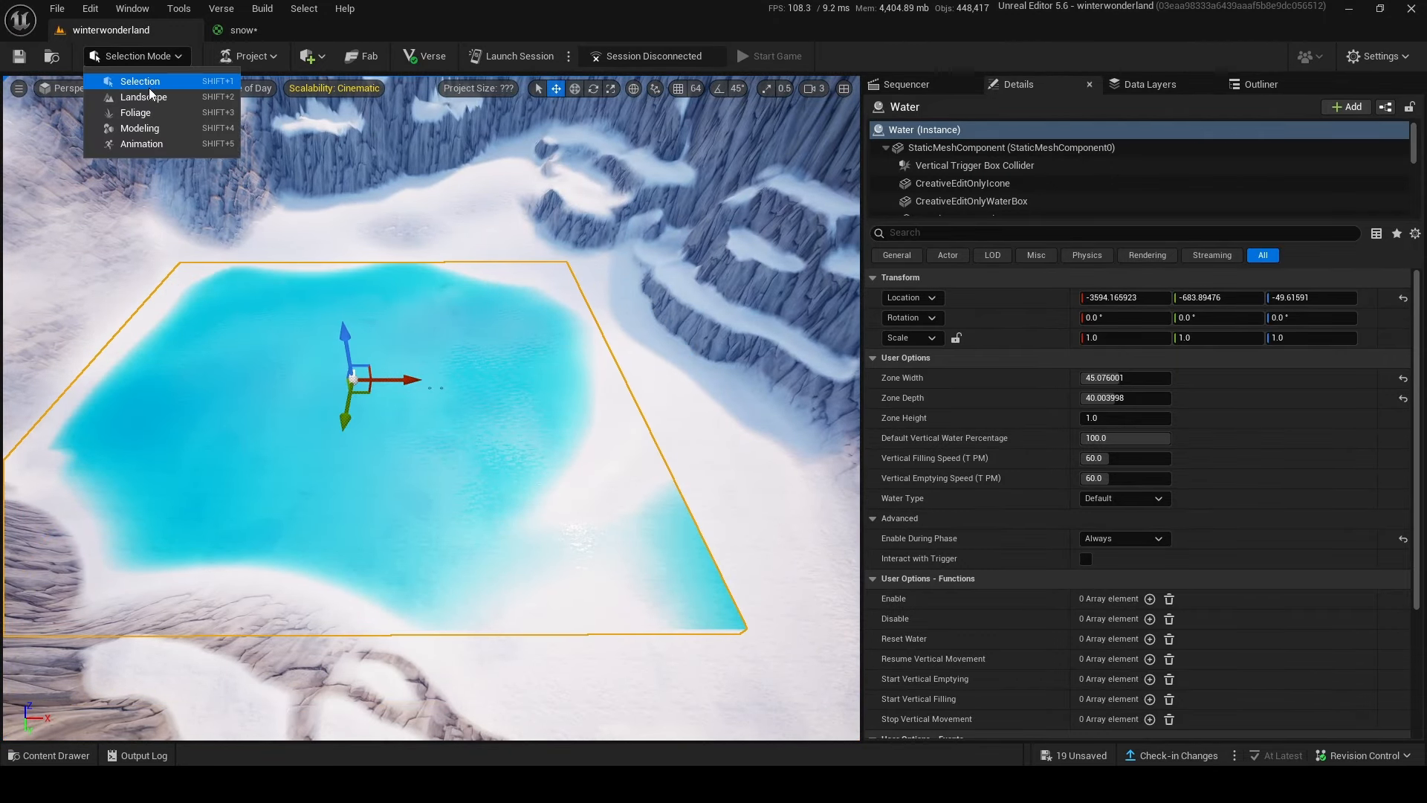
left_click(122, 95)
scroll(822, 466, "up", 5)
left_click(142, 150)
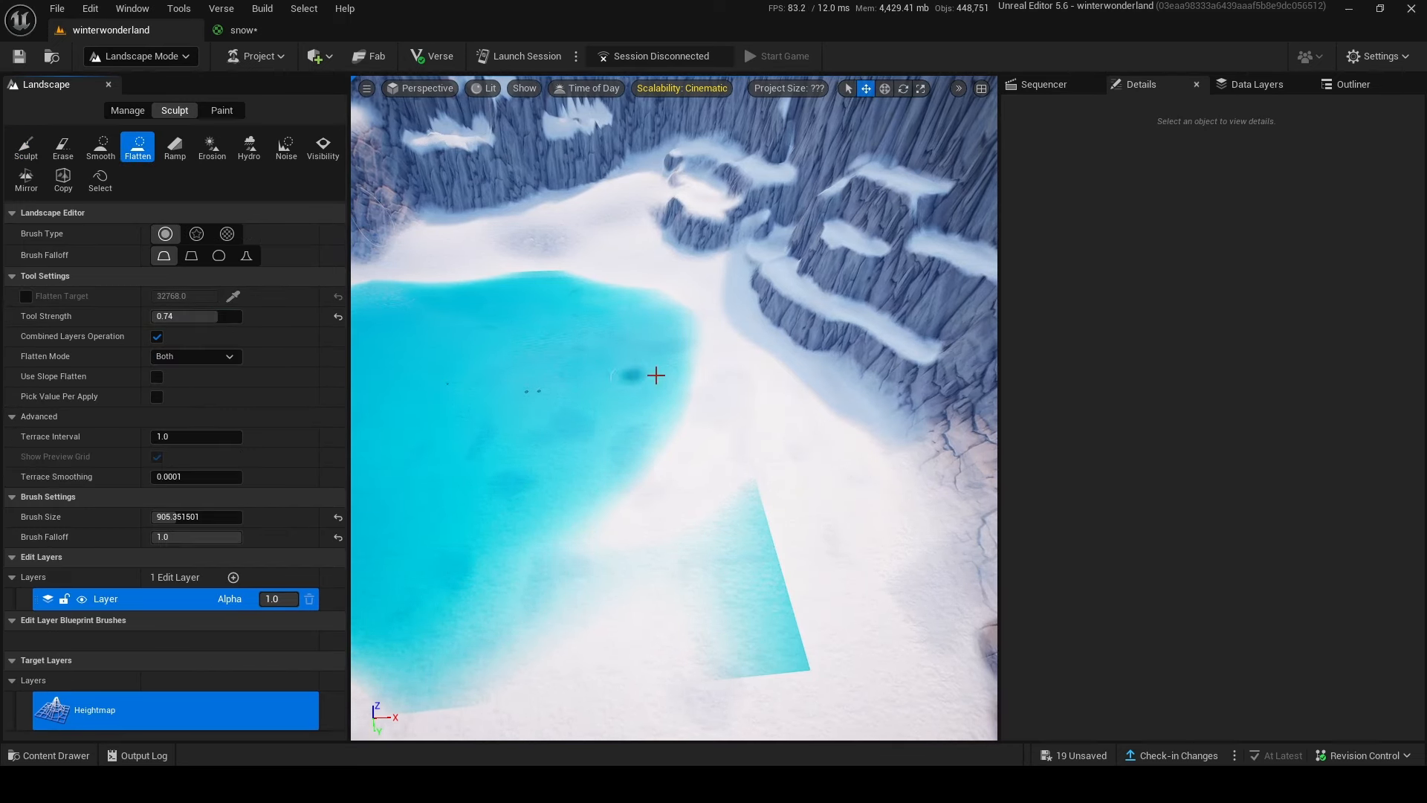
mouse_move(190, 518)
left_mouse_down()
mouse_move(217, 524)
mouse_move(201, 524)
left_mouse_up()
mouse_move(752, 443)
left_mouse_down()
mouse_move(776, 730)
mouse_move(711, 632)
left_mouse_up()
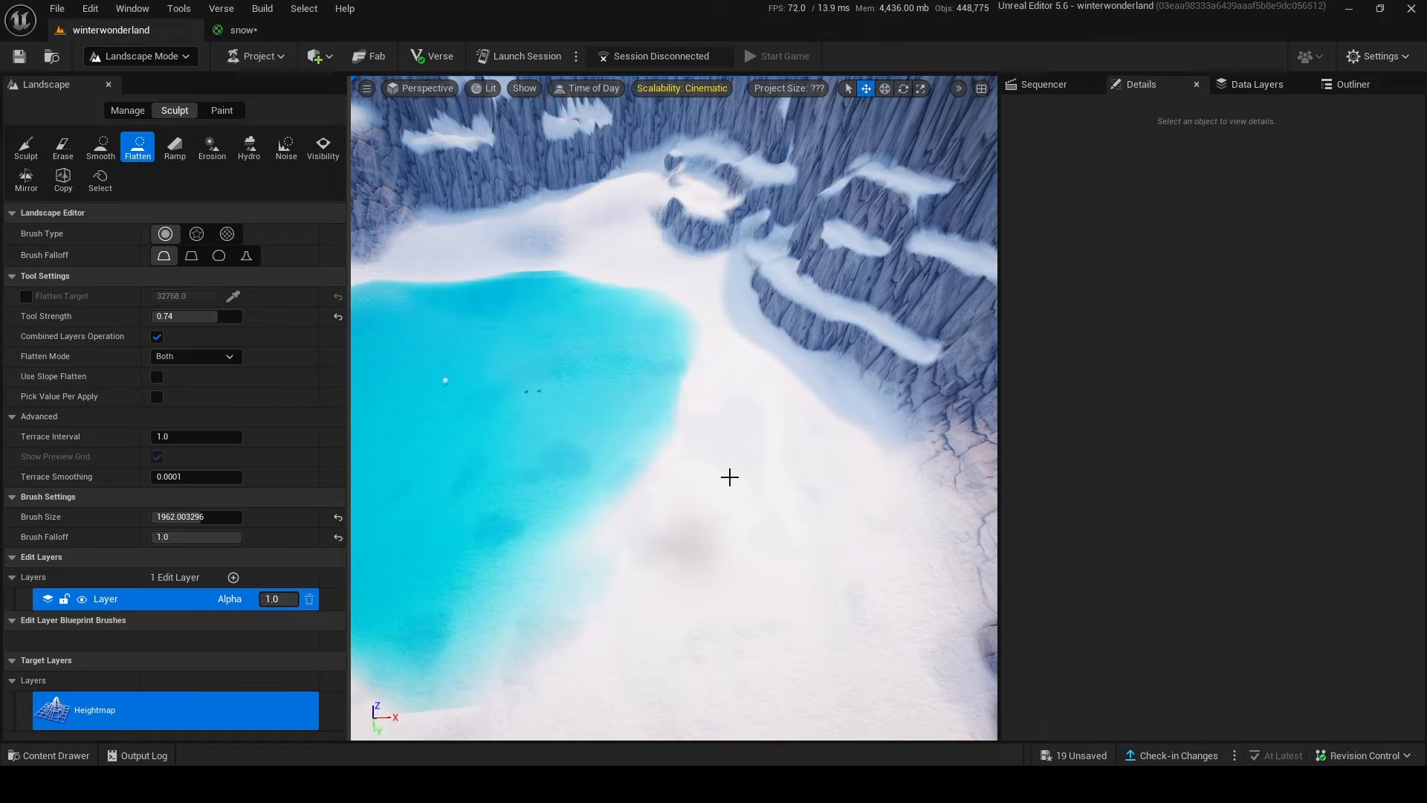
left_click_drag(662, 483, 619, 571)
Step: Reshape the lake's snowy shoreline below the rocky slope with the Flatten tool
right_click_drag(624, 481, 491, 505)
left_click_drag(583, 416, 658, 424)
right_click_drag(657, 423, 754, 357)
left_click_drag(651, 360, 641, 360)
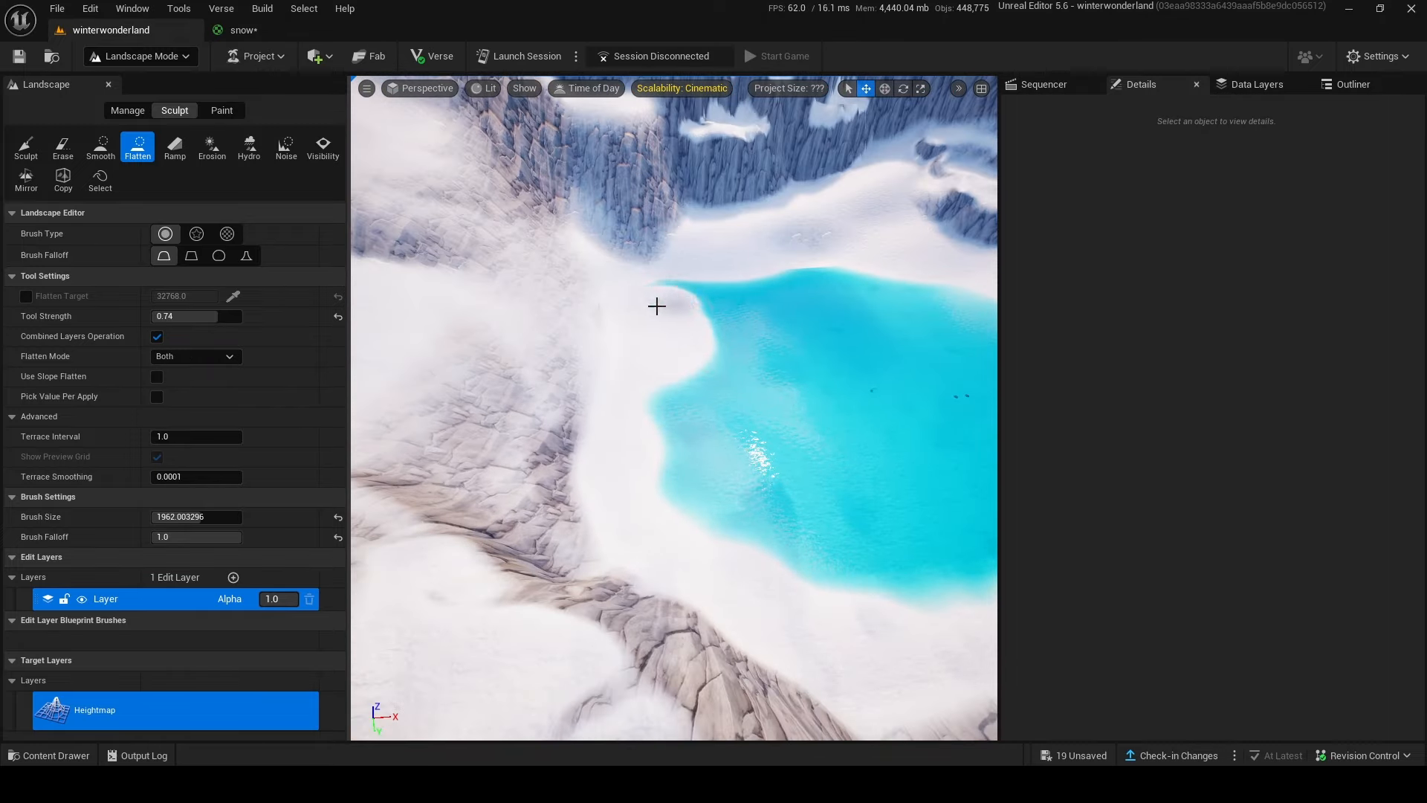
right_click_drag(667, 372, 669, 320)
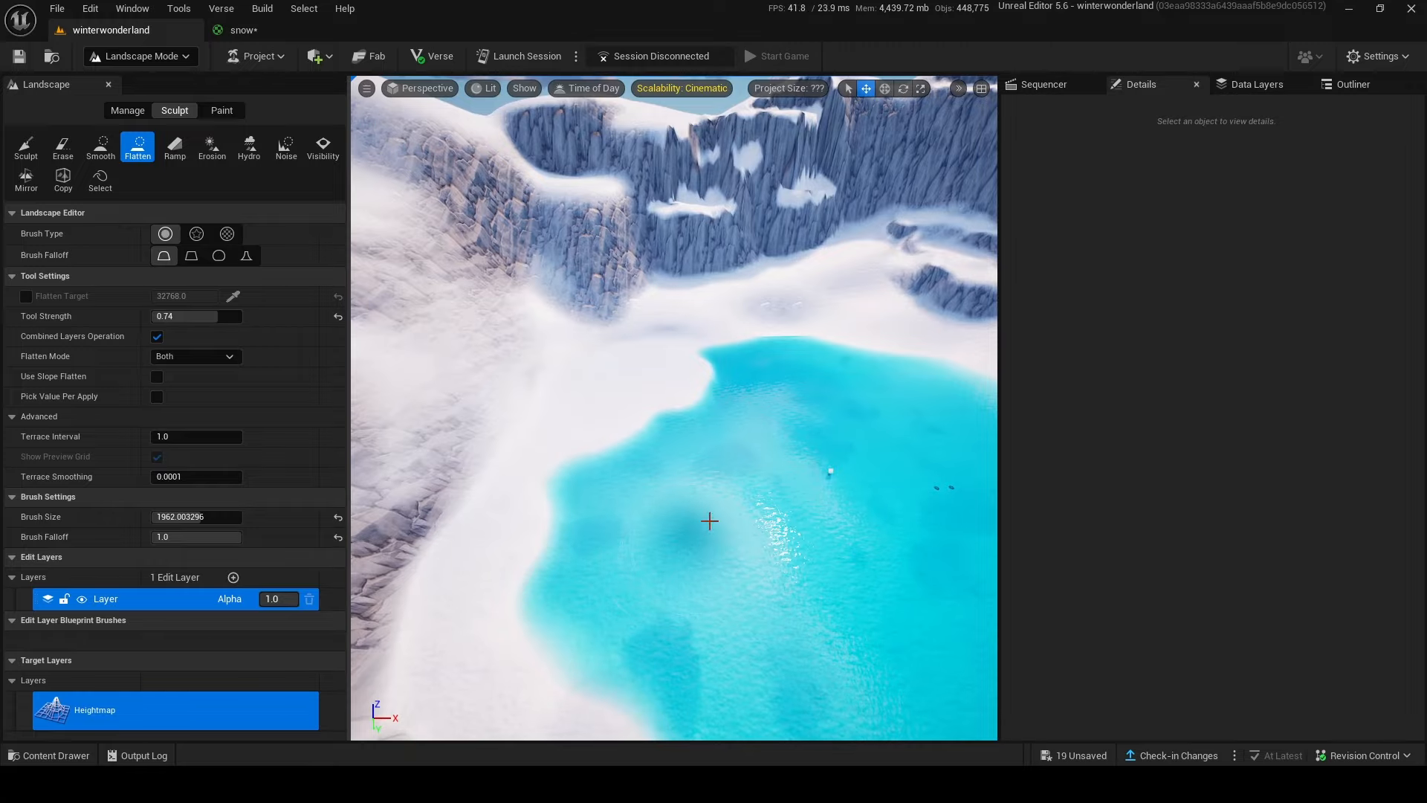
left_click_drag(716, 537, 726, 540)
mouse_move(726, 540)
right_mouse_down()
mouse_move(639, 564)
mouse_move(906, 539)
right_mouse_up()
Step: Flatten more of the terrain around and inside the lake to form curved banks and a snowy island
mouse_move(543, 397)
left_mouse_down()
mouse_move(535, 426)
mouse_move(494, 439)
left_mouse_up()
mouse_move(495, 438)
right_mouse_down()
mouse_move(491, 487)
mouse_move(424, 527)
right_mouse_up()
right_click_drag(713, 387, 702, 313)
mouse_move(702, 312)
left_mouse_down()
mouse_move(745, 535)
mouse_move(812, 523)
left_mouse_up()
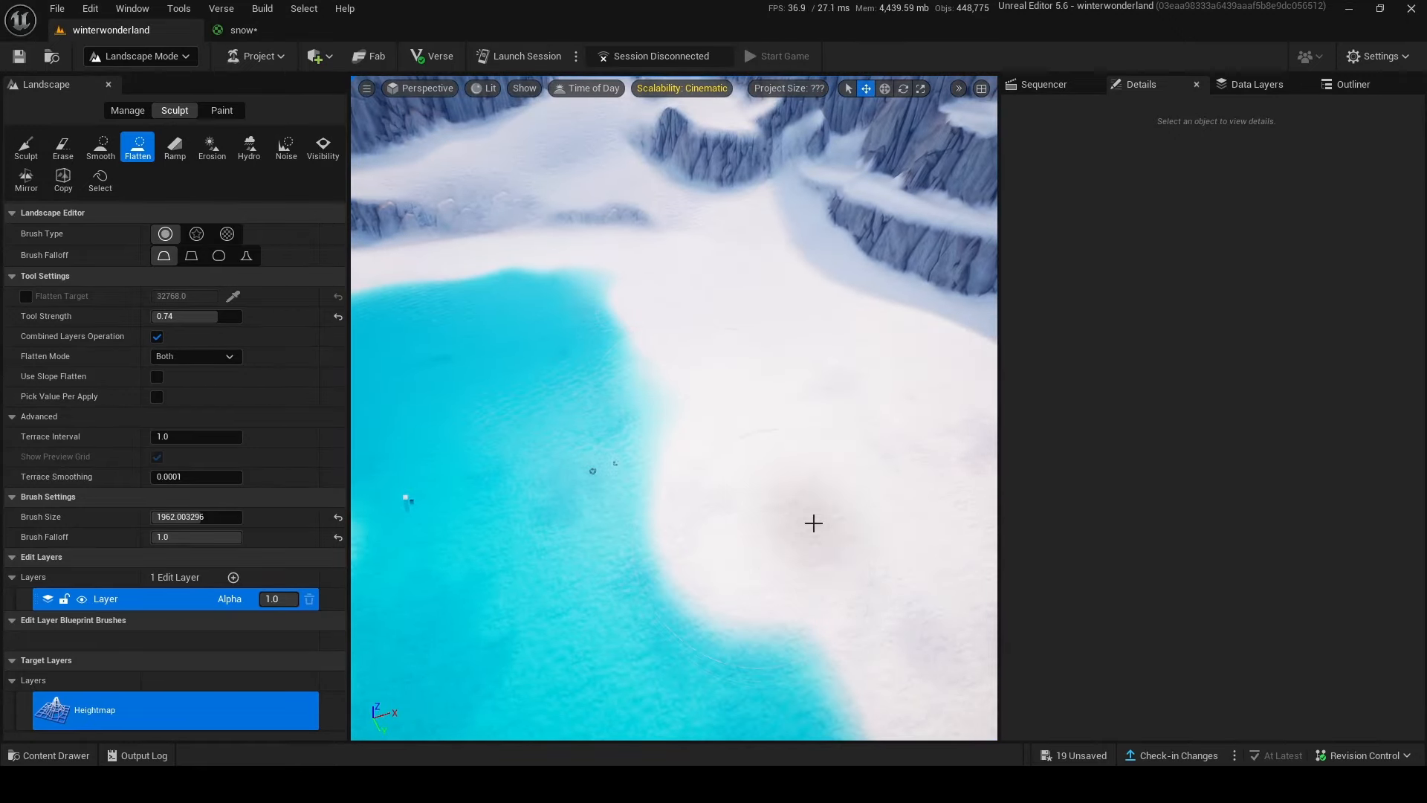
right_click_drag(812, 522, 899, 572)
left_click_drag(684, 456, 726, 462)
right_click_drag(726, 461, 608, 527)
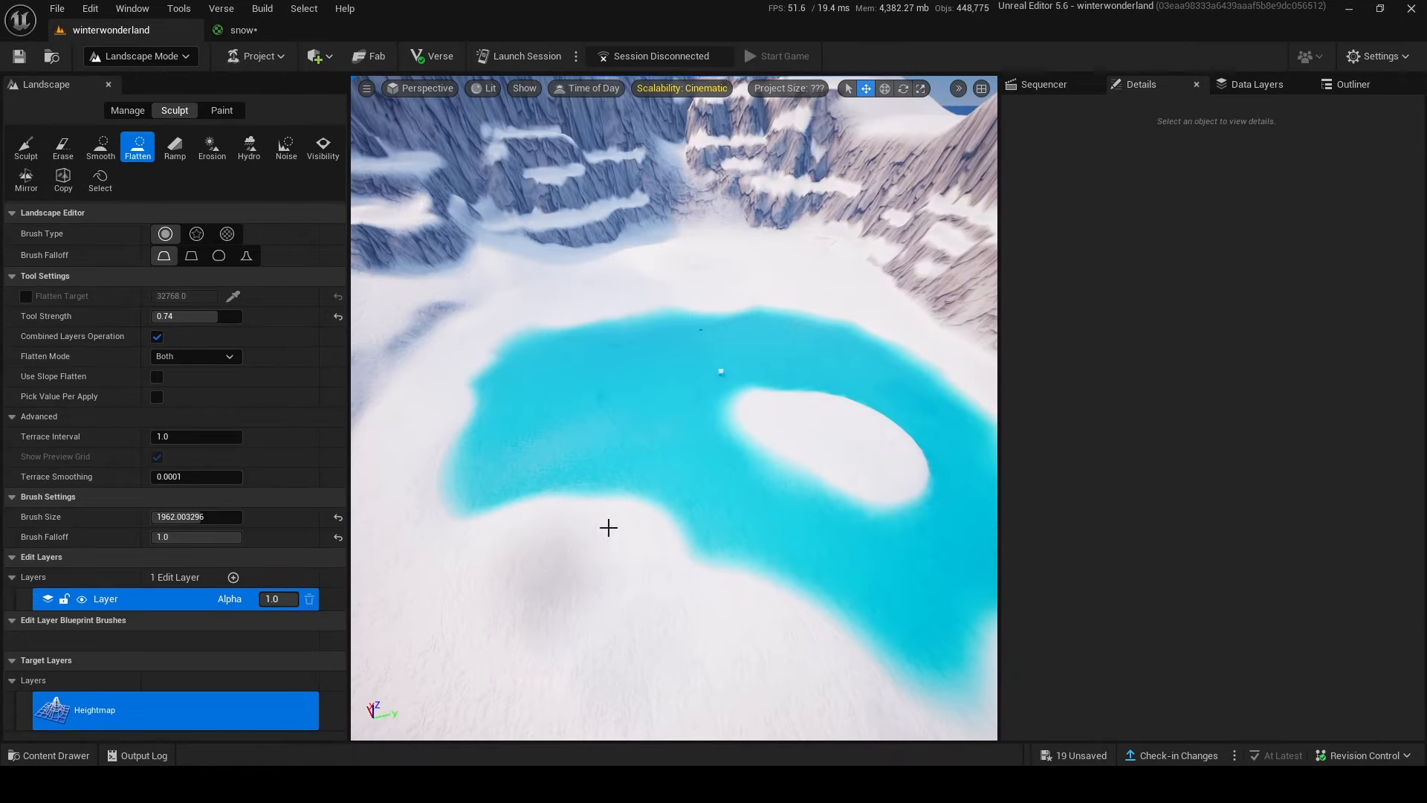
Step: Paint the Mud layer over the lakebed and along its nearest shoreline
left_click(233, 110)
left_click(178, 595)
right_click_drag(532, 554, 532, 554)
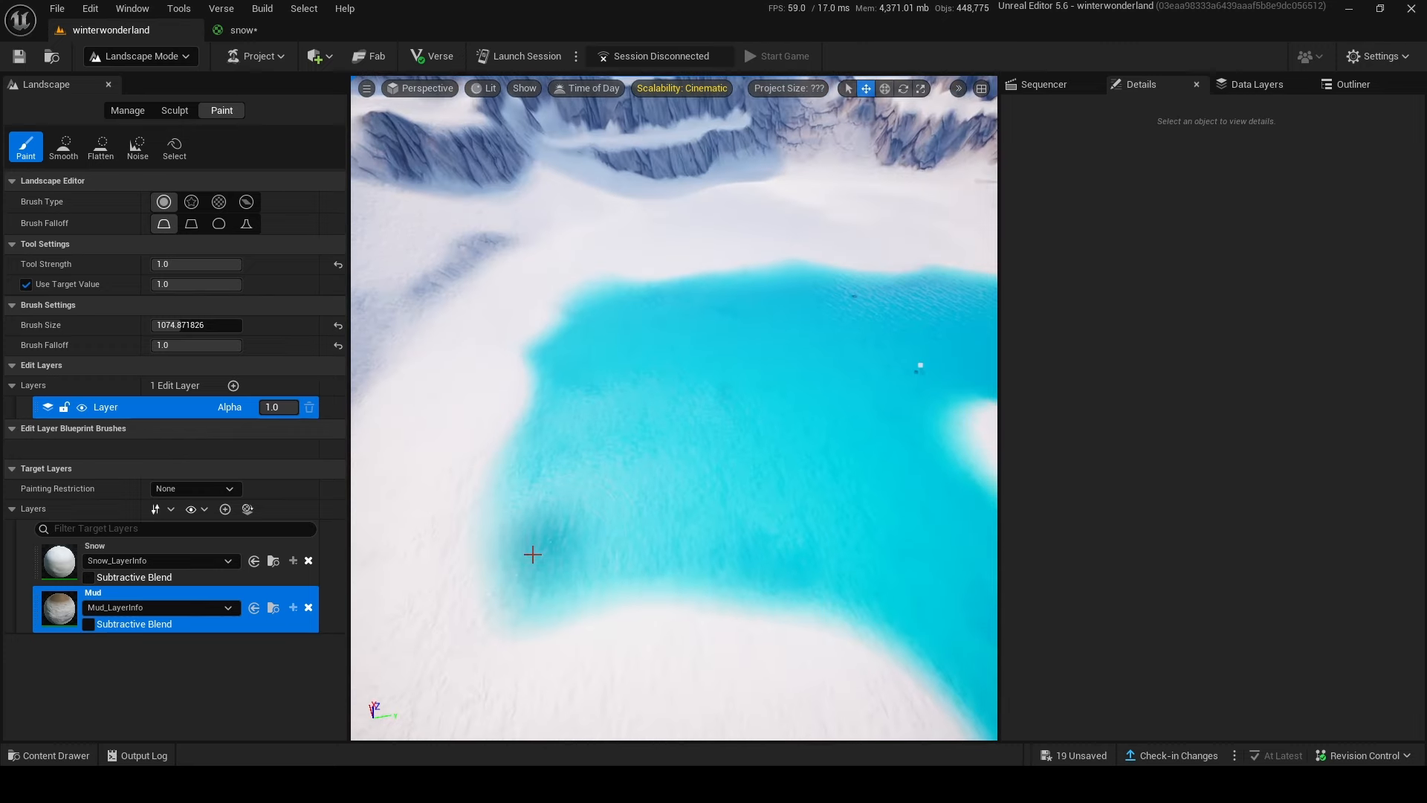
left_click_drag(532, 553, 551, 446)
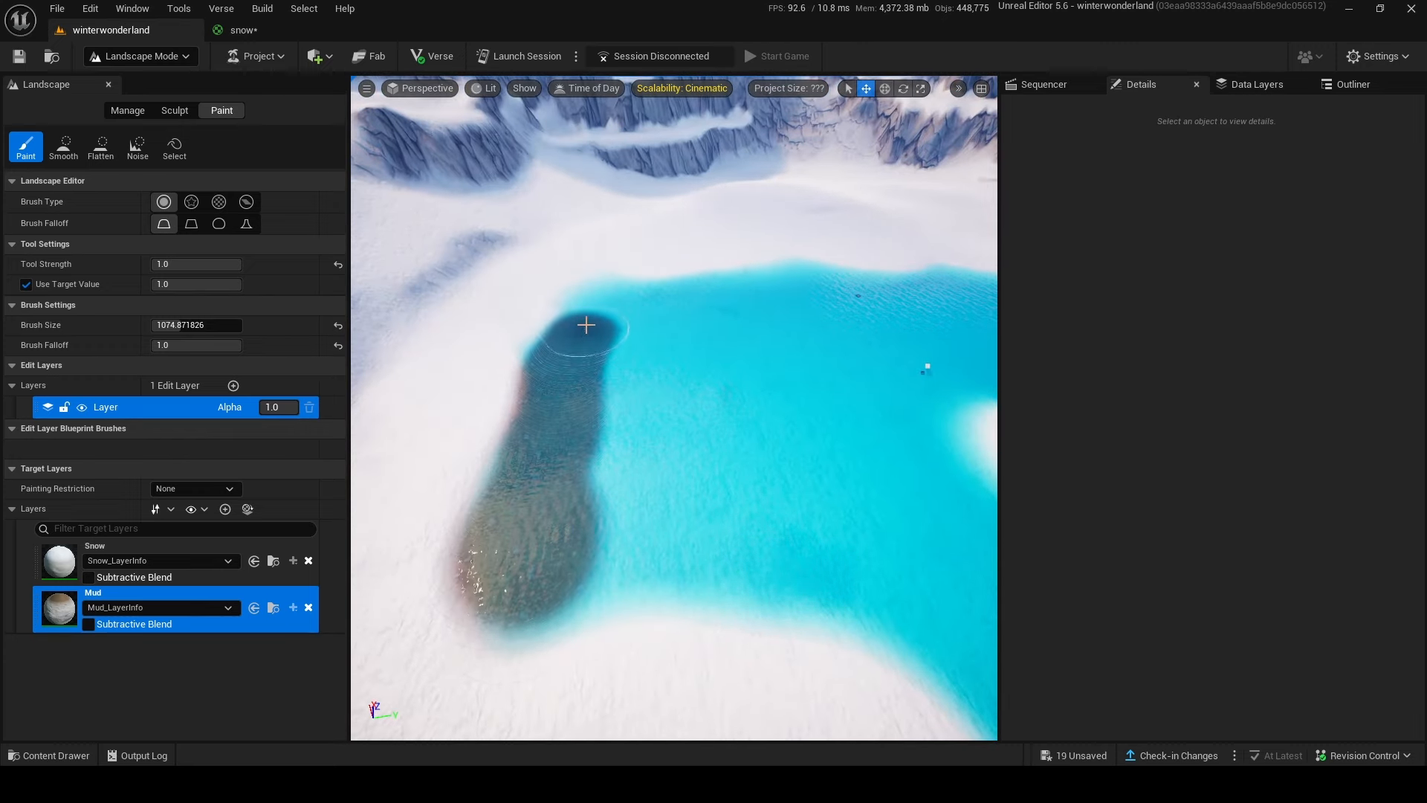
mouse_move(620, 295)
left_mouse_down()
mouse_move(610, 608)
mouse_move(582, 548)
mouse_move(698, 554)
mouse_move(716, 475)
mouse_move(689, 303)
mouse_move(775, 392)
left_mouse_up()
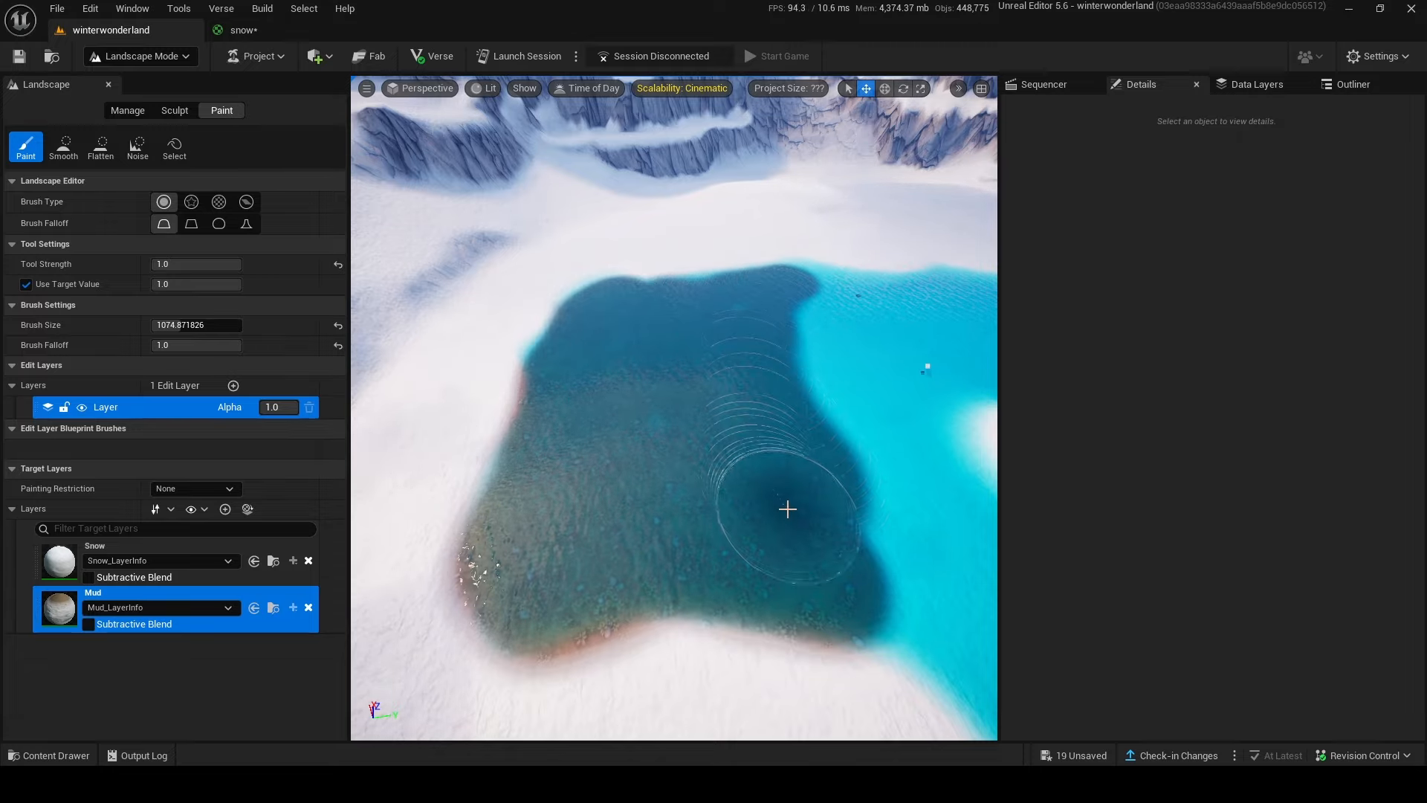
Step: Extend the Mud paint along the lake channel and banks beside the snowy island
mouse_move(788, 509)
right_mouse_down()
mouse_move(788, 595)
mouse_move(862, 595)
right_mouse_up()
left_click_drag(660, 439, 632, 465)
right_click_drag(633, 462, 713, 483)
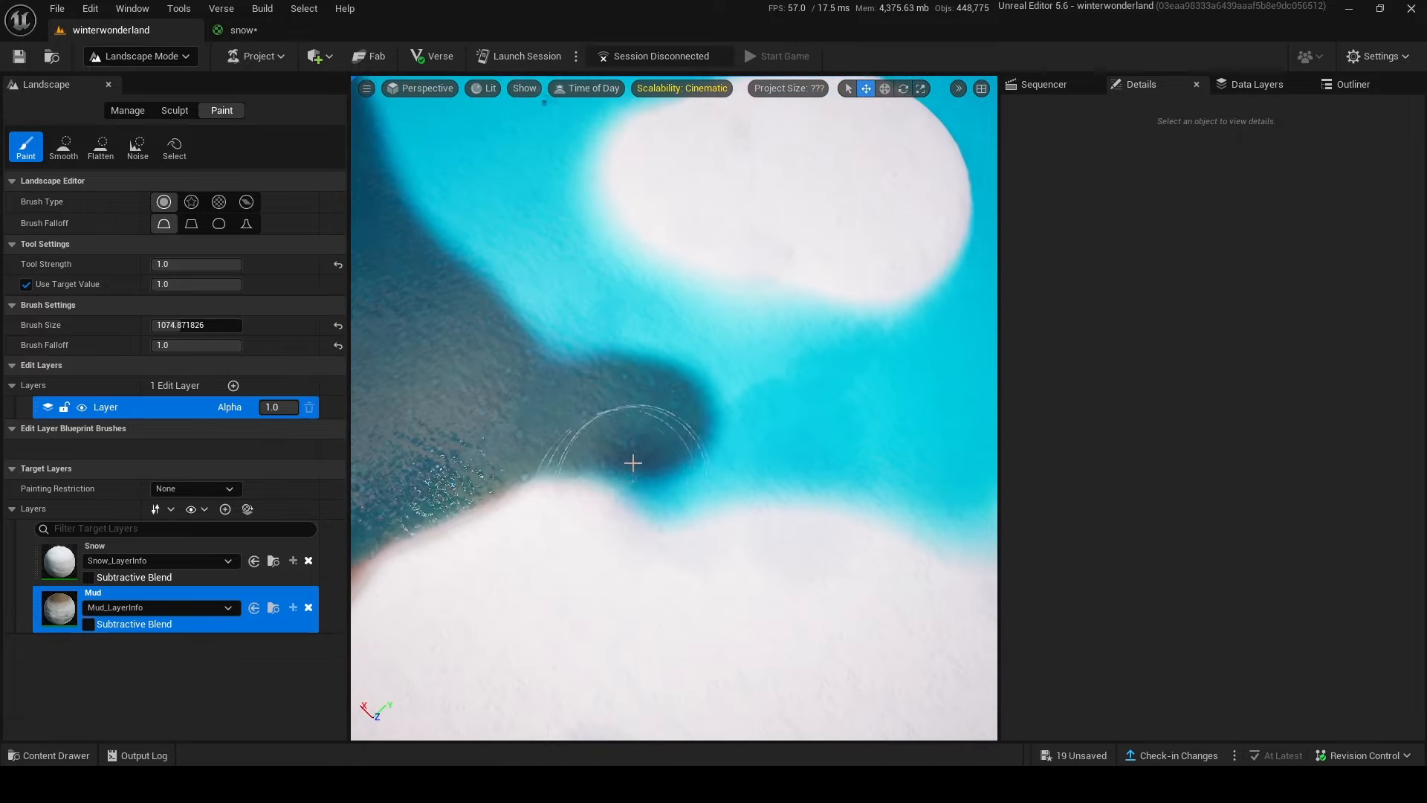
left_click_drag(633, 463, 680, 472)
mouse_move(546, 437)
right_mouse_down()
mouse_move(665, 430)
mouse_move(528, 476)
right_mouse_up()
left_click_drag(703, 442, 868, 319)
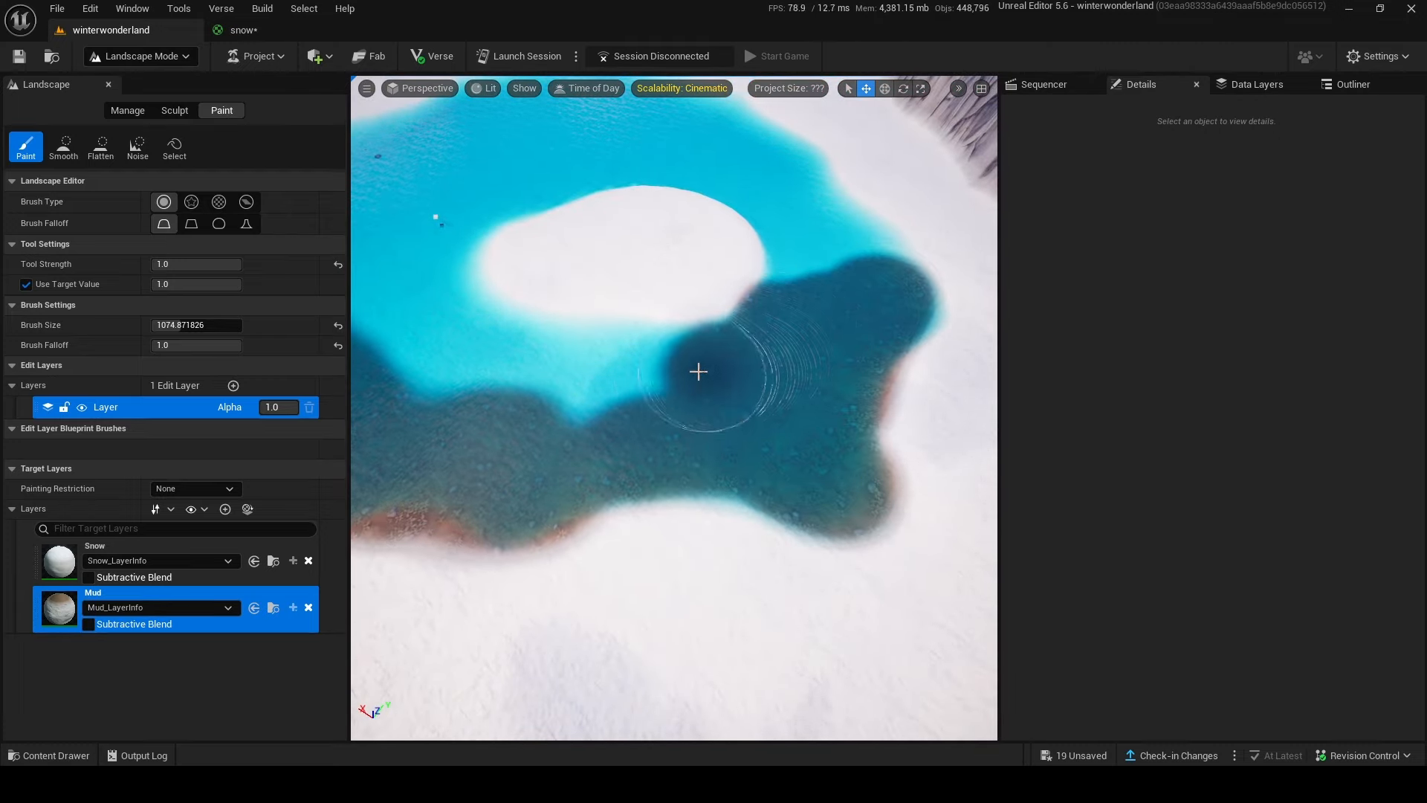
Step: Paint Mud over the remaining lakebed and around the island's edge, and inspect the lake at water level
right_click_drag(481, 345, 632, 305)
mouse_move(673, 407)
right_mouse_down()
mouse_move(609, 417)
mouse_move(594, 476)
mouse_move(550, 372)
mouse_move(506, 376)
mouse_move(696, 449)
mouse_move(707, 548)
mouse_move(608, 466)
right_mouse_up()
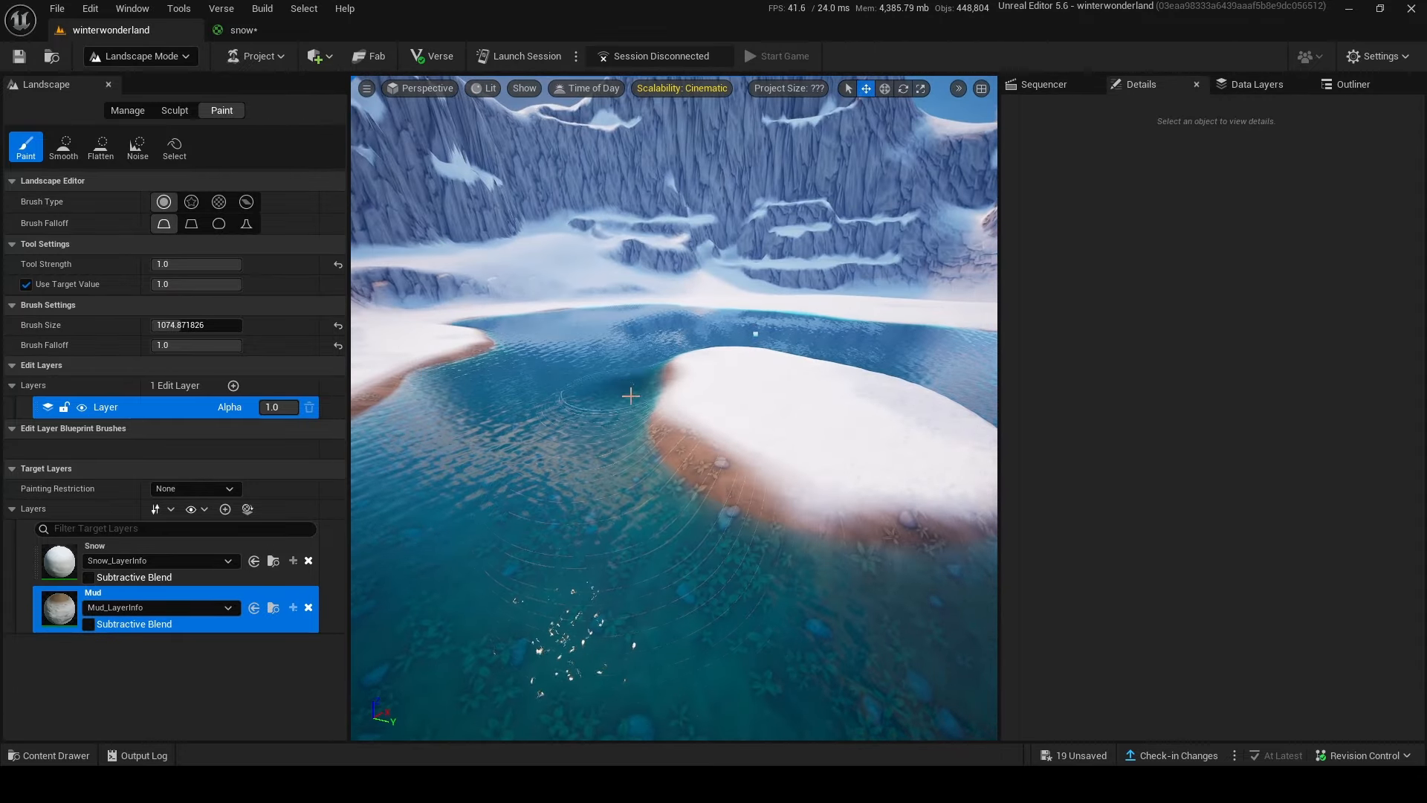
right_click_drag(630, 396, 678, 481)
left_click_drag(678, 481, 822, 481)
mouse_move(822, 481)
right_mouse_down()
mouse_move(781, 548)
mouse_move(669, 475)
mouse_move(728, 372)
mouse_move(788, 364)
mouse_move(773, 371)
right_mouse_up()
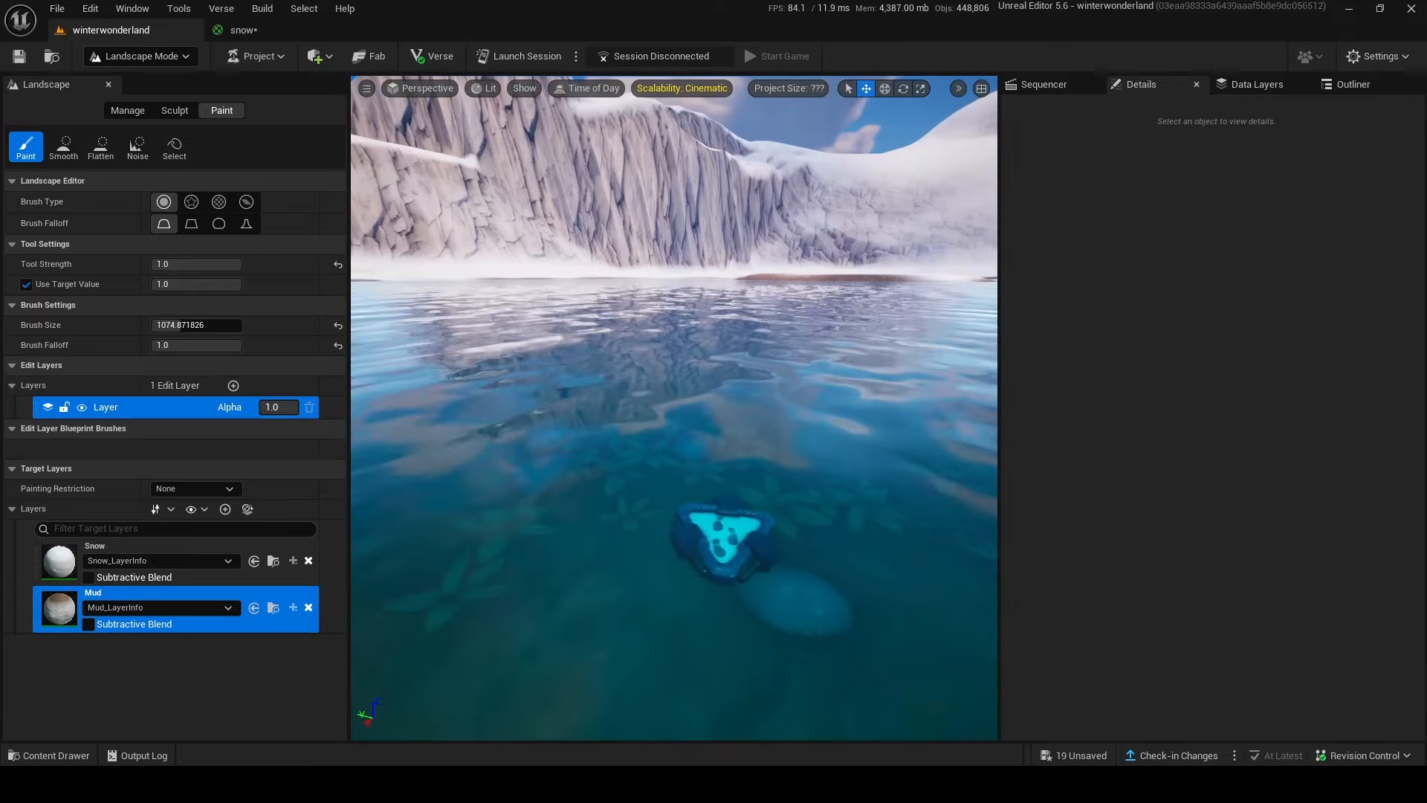
Step: In Selection mode, lift both player spawn pads out of the lake and move them together onto the snowy ground
left_click(154, 58)
left_click(141, 80)
right_click_drag(587, 326, 360, 487)
left_click(613, 396)
left_click(369, 482, "shift")
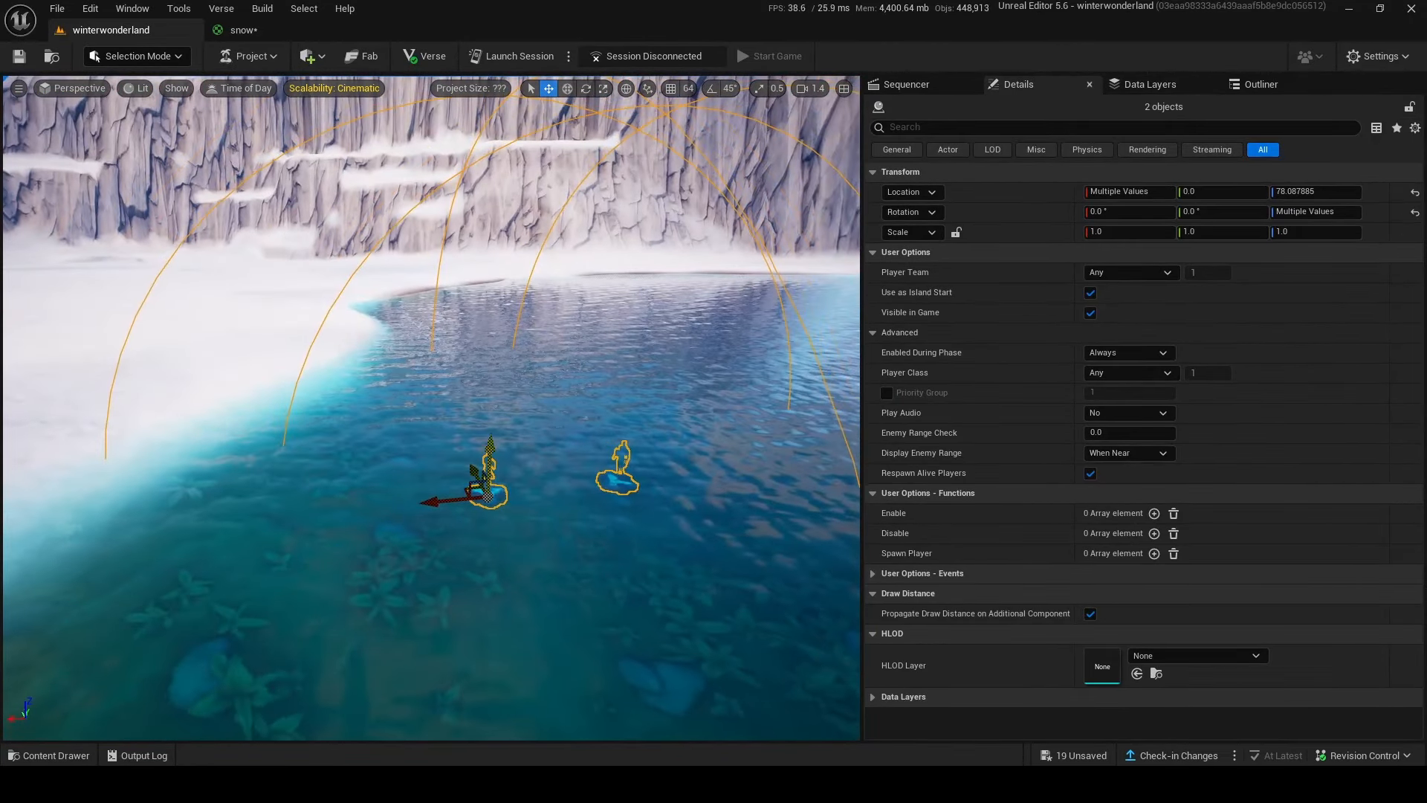
left_click_drag(484, 339, 491, 340)
right_click_drag(490, 340, 513, 401)
left_click_drag(505, 296, 41, 354)
right_click_drag(41, 353, 15, 305)
scroll(41, 354, "up", 2)
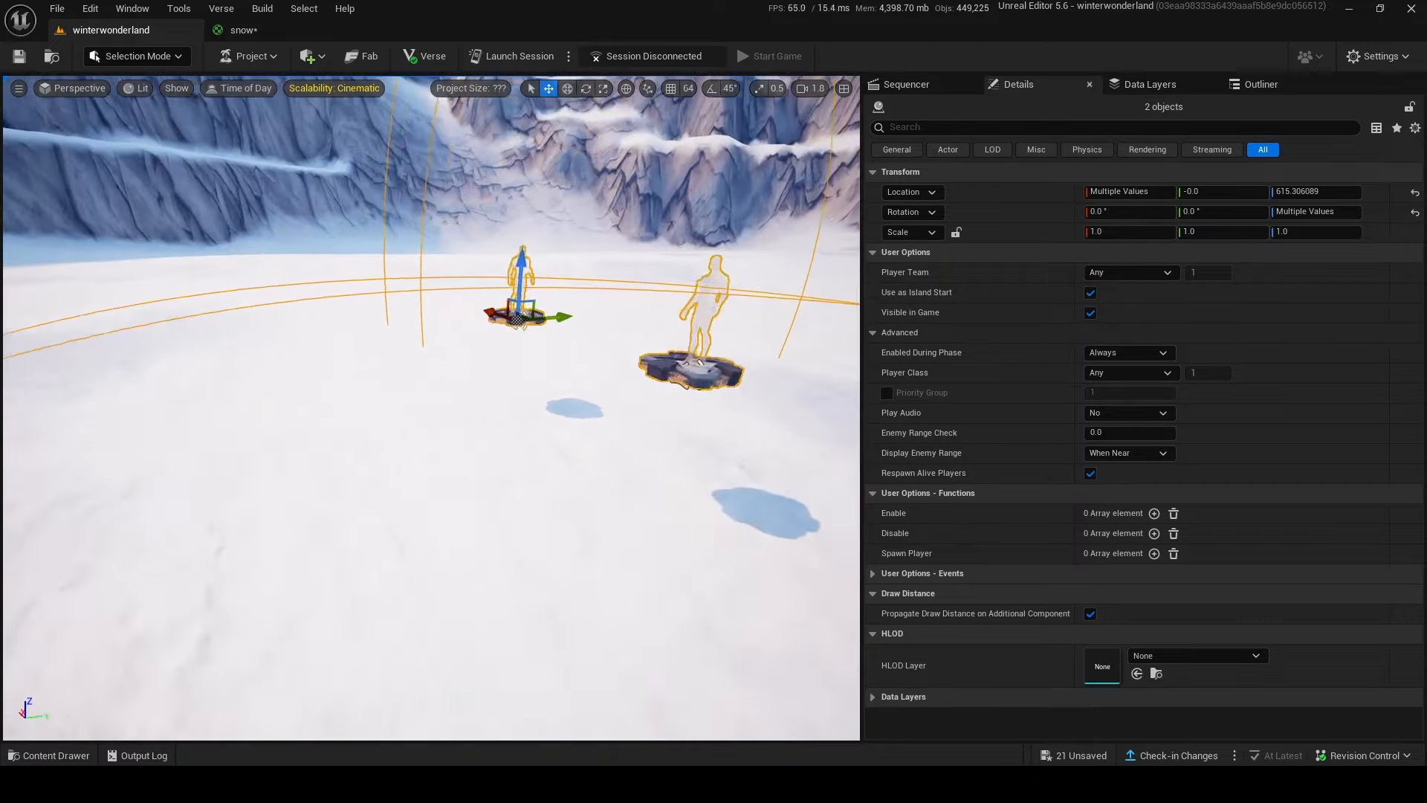
Step: Lower the two spawn pads onto the snow and deselect them
left_click_drag(522, 275, 524, 342)
right_click_drag(523, 342, 513, 416)
scroll(691, 298, "down", 4)
scroll(507, 359, "up", 5)
scroll(506, 359, "down", 3)
scroll(506, 359, "up", 5)
key("Escape")
Step: Search the Fortnite content for "primitive" and browse to the L T Primitive shapes
left_click(50, 756)
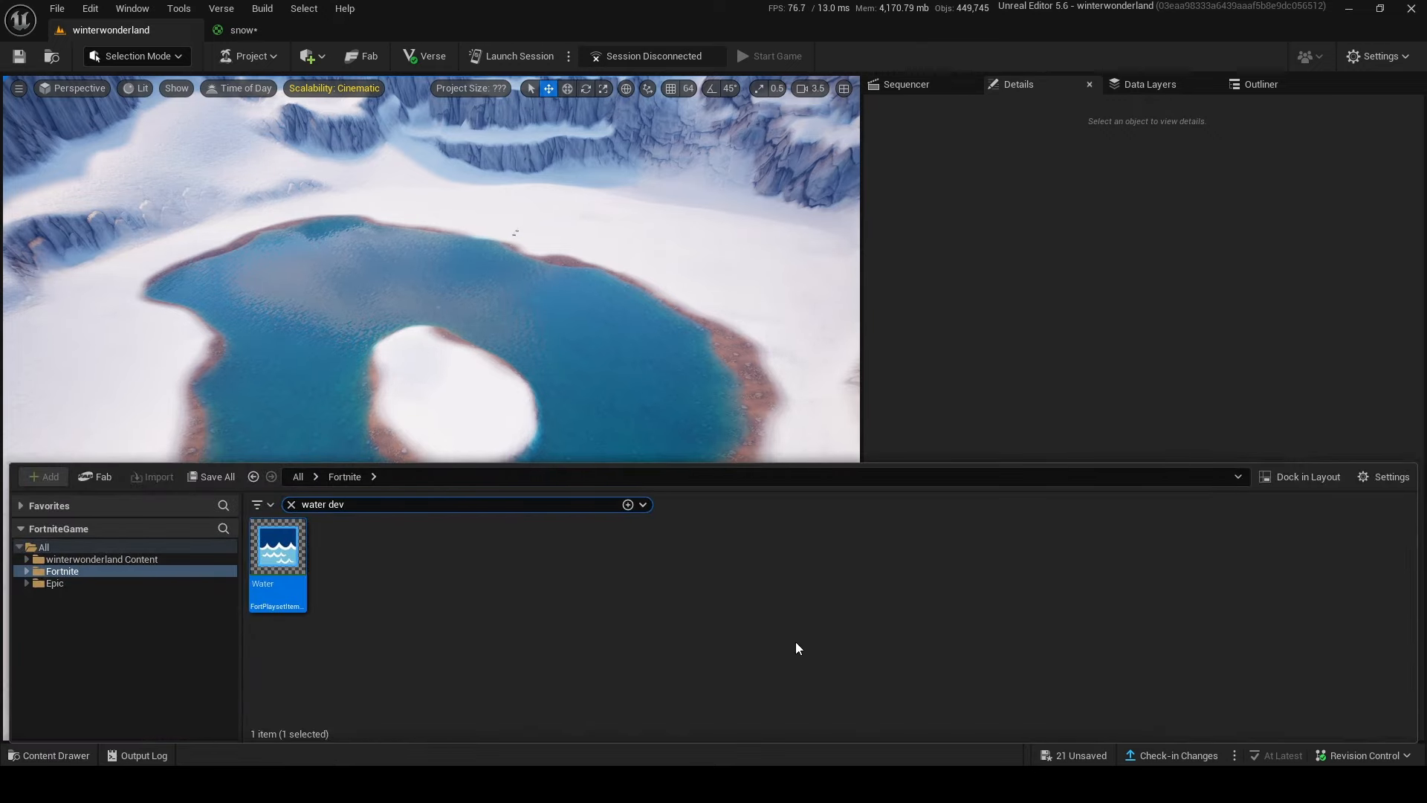
key("BackSpace")
key("BackSpace")
key("BackSpace")
key("BackSpace")
key("BackSpace")
key("BackSpace")
key("BackSpace")
key("BackSpace")
key("BackSpace")
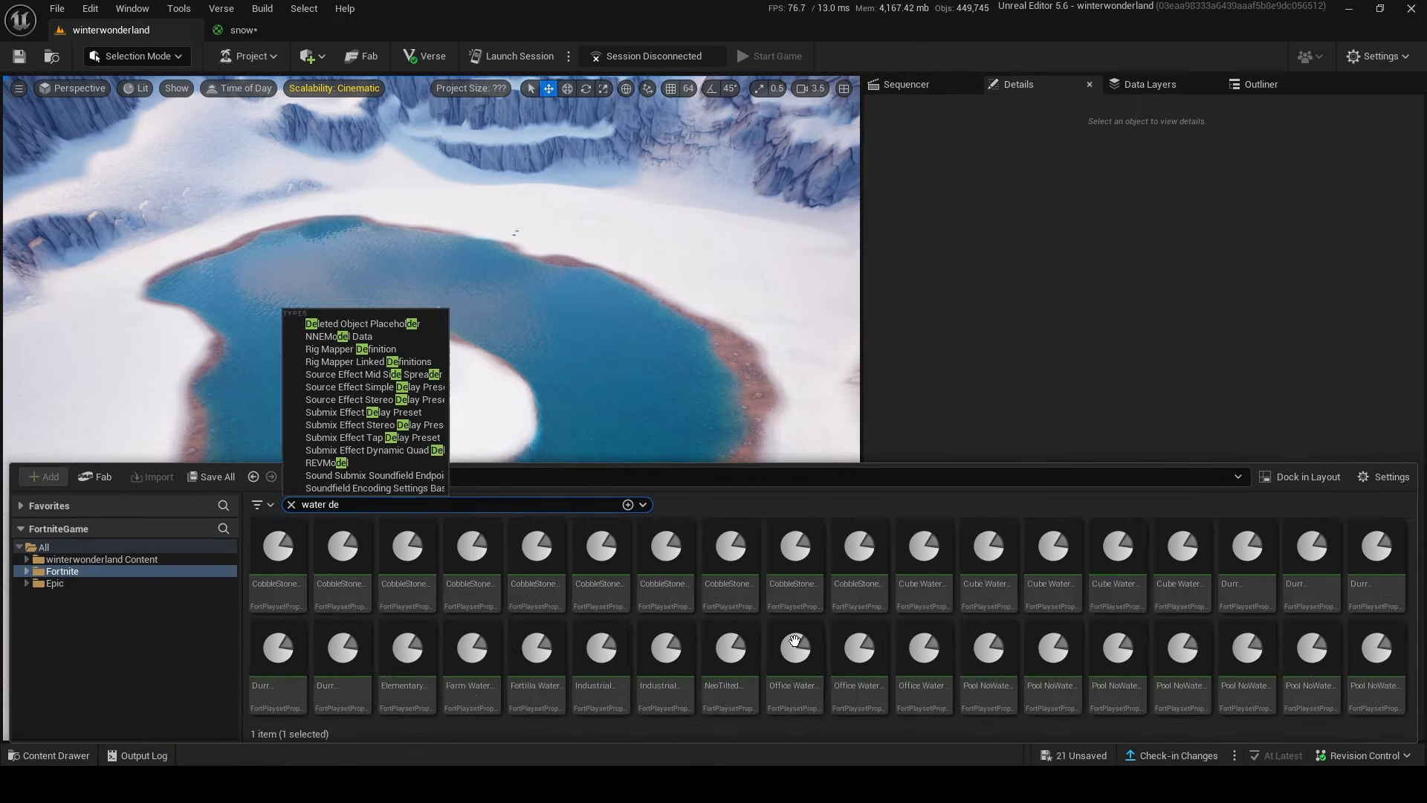
type("p")
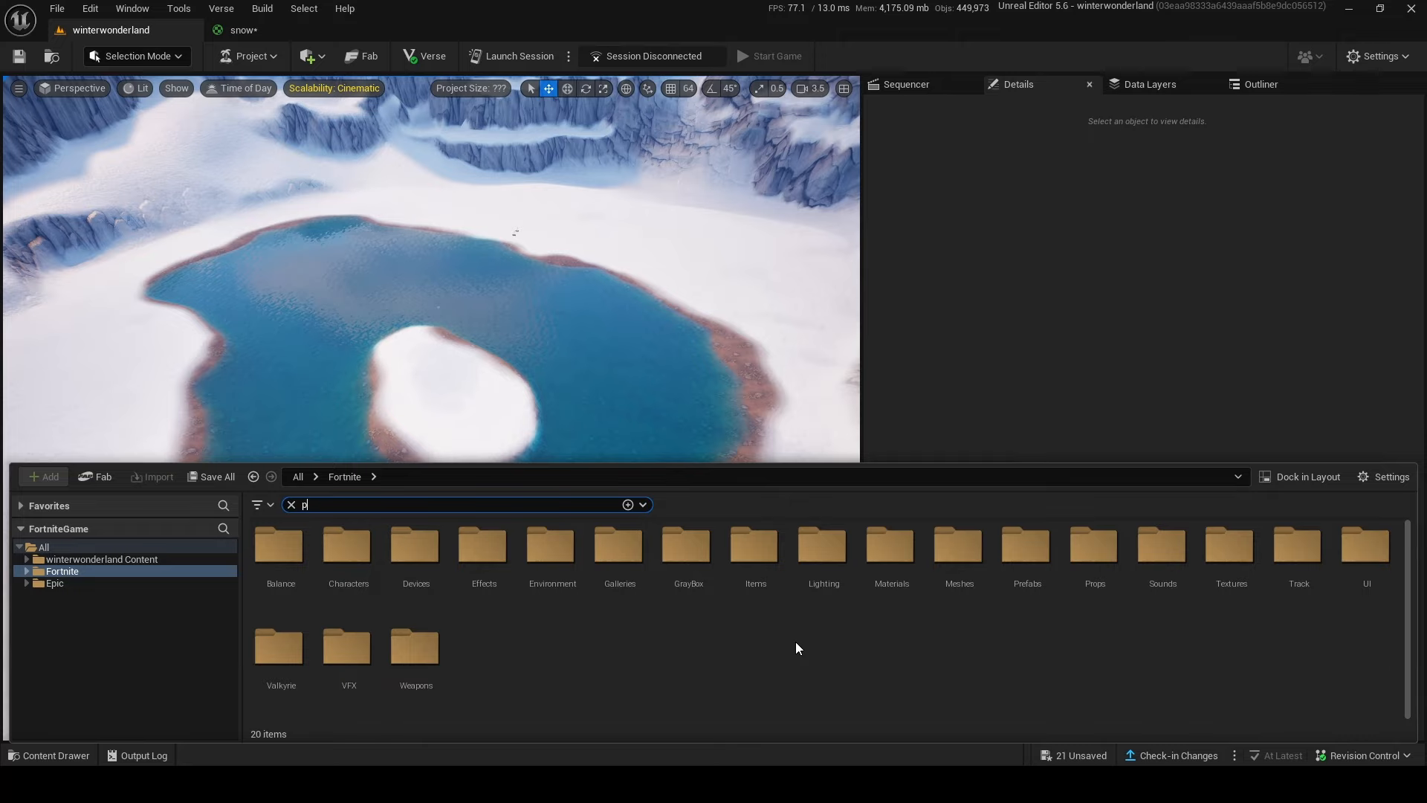
type("rimitive")
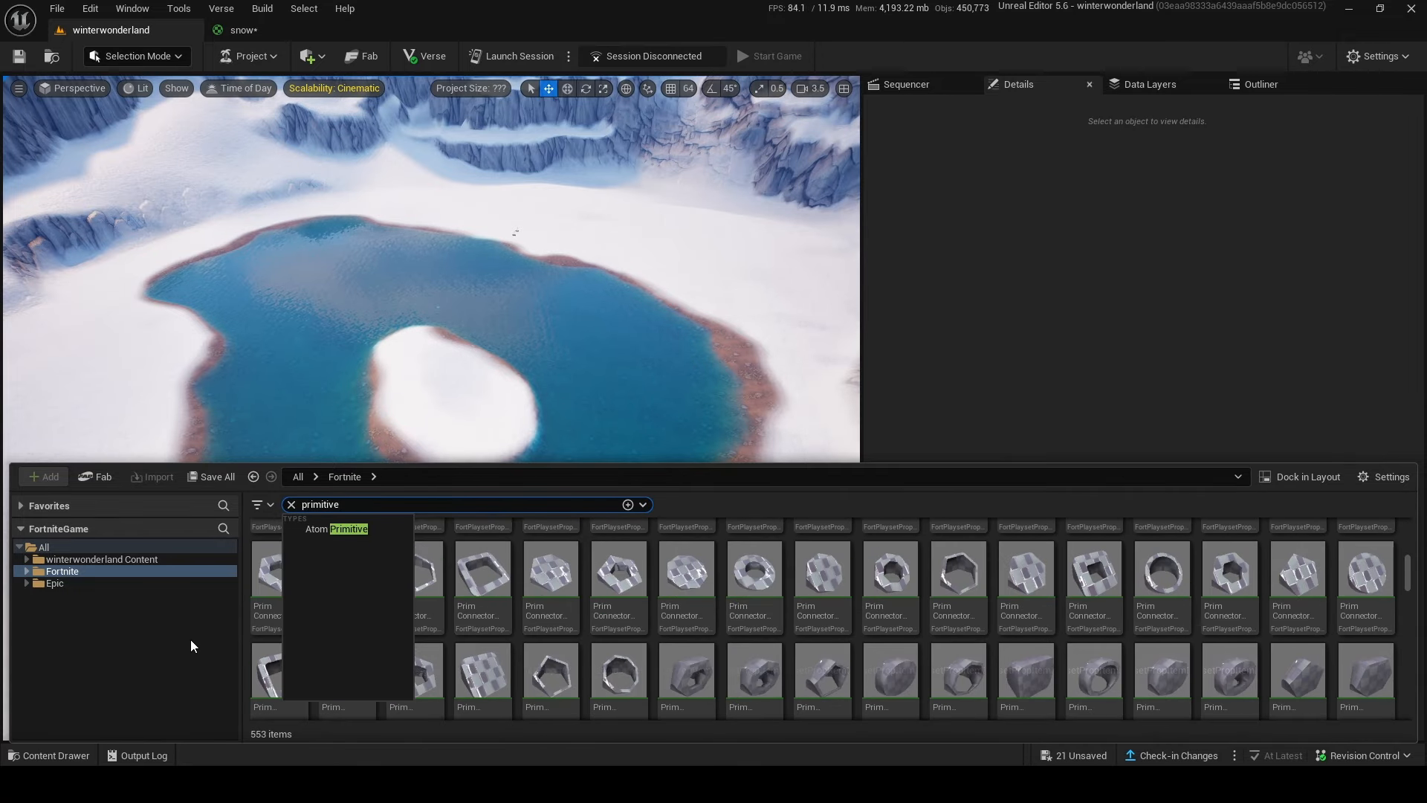
left_click(190, 645)
scroll(590, 629, "up", 3)
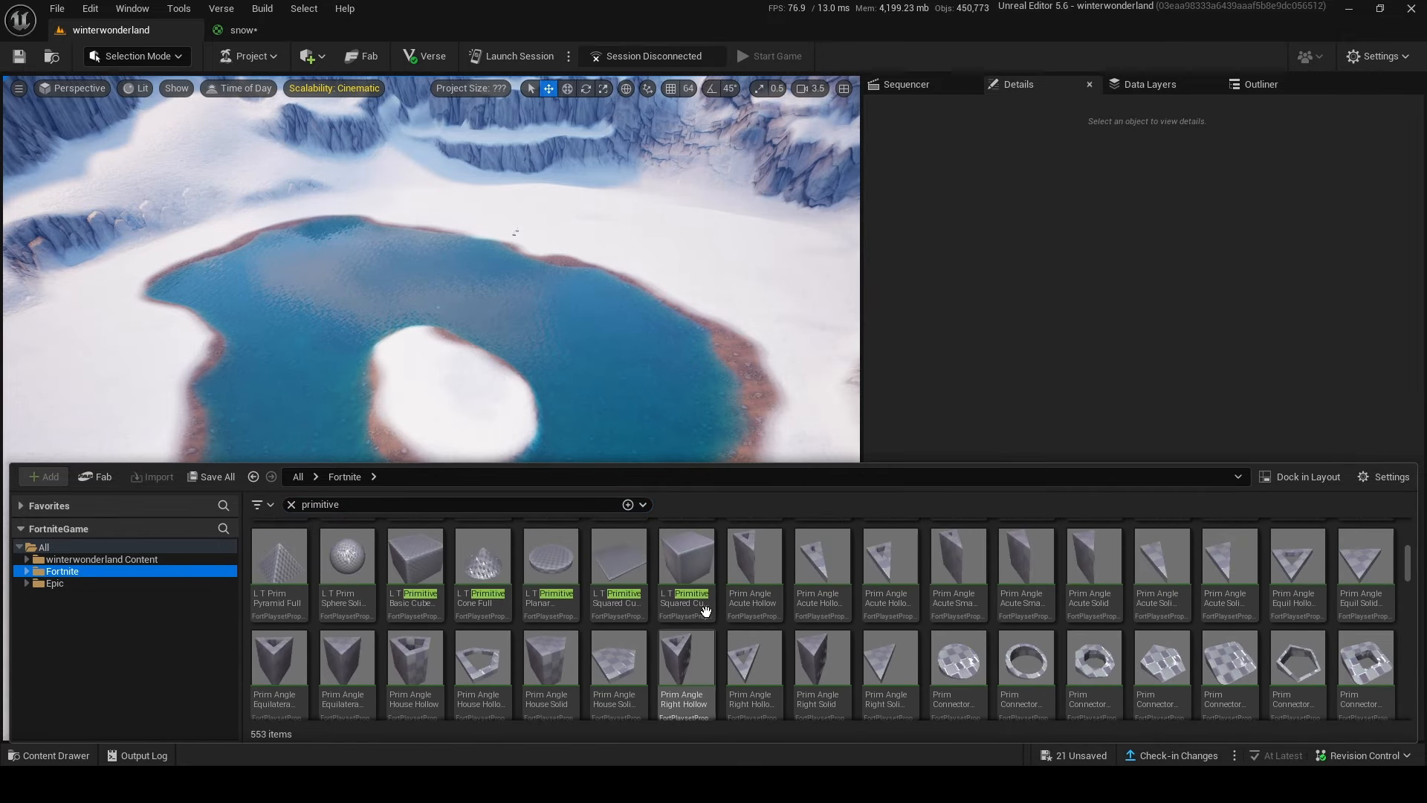
Step: Place the L T Primitive Planar Cylinder Solid over the lake and set its Color to 8
left_click(555, 565)
left_click_drag(305, 353, 287, 413)
key("f")
key("w")
right_click_drag(431, 408, 421, 407)
left_click_drag(1121, 382, 1160, 382)
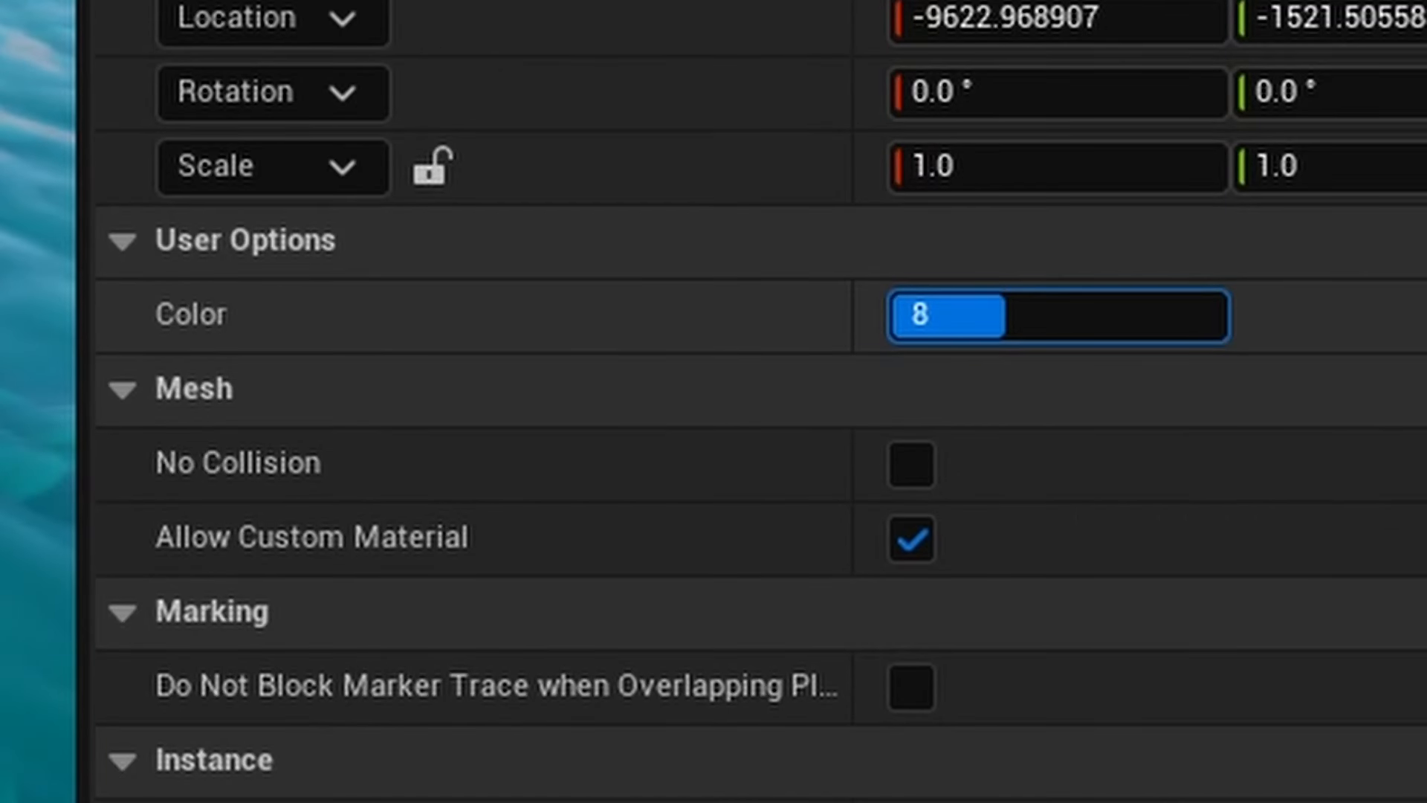
left_click_drag(1006, 315, 1006, 316)
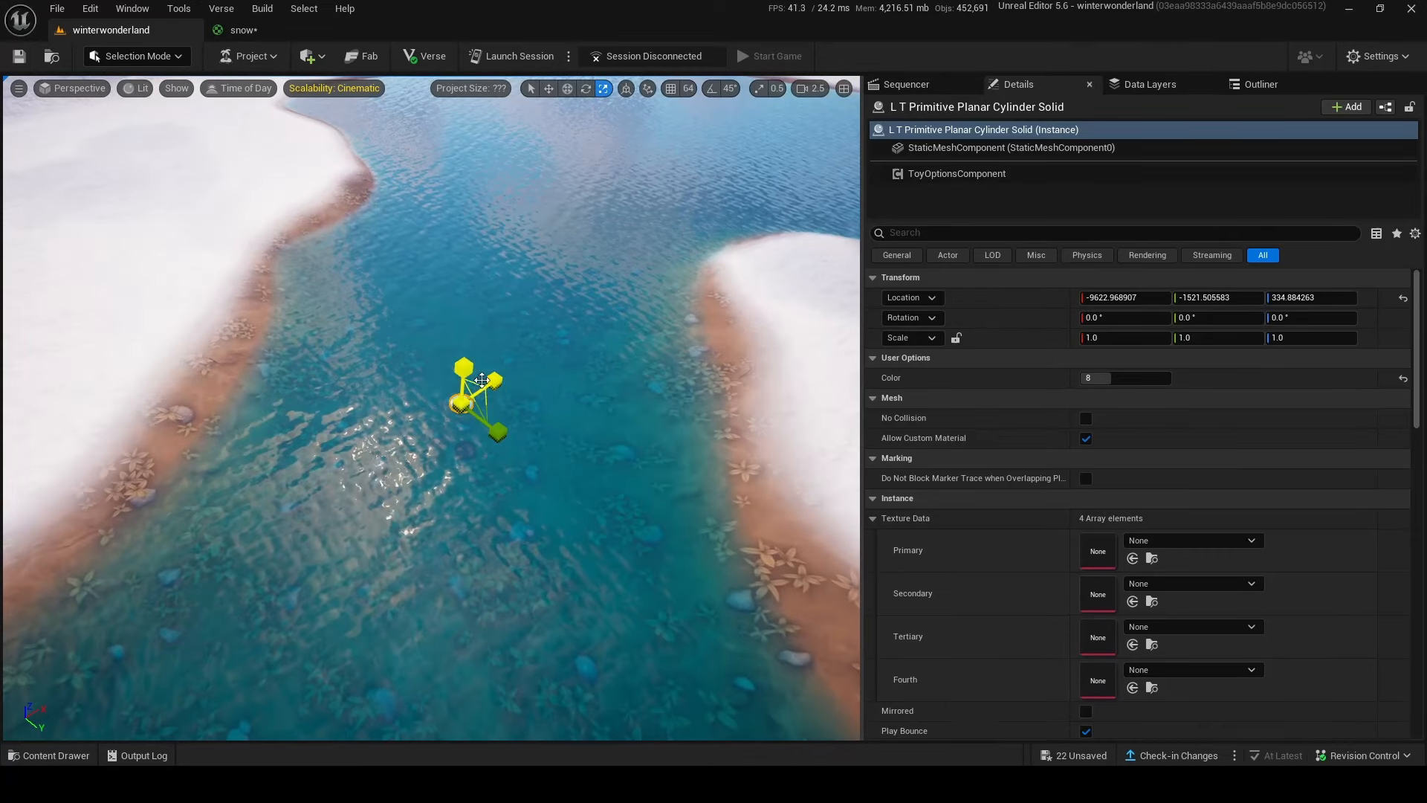
Step: Scale the planar cylinder to about 34.87 in X and 42.04 in Y, and rotate it to about -42° around Z
left_click_drag(493, 382, 634, 286)
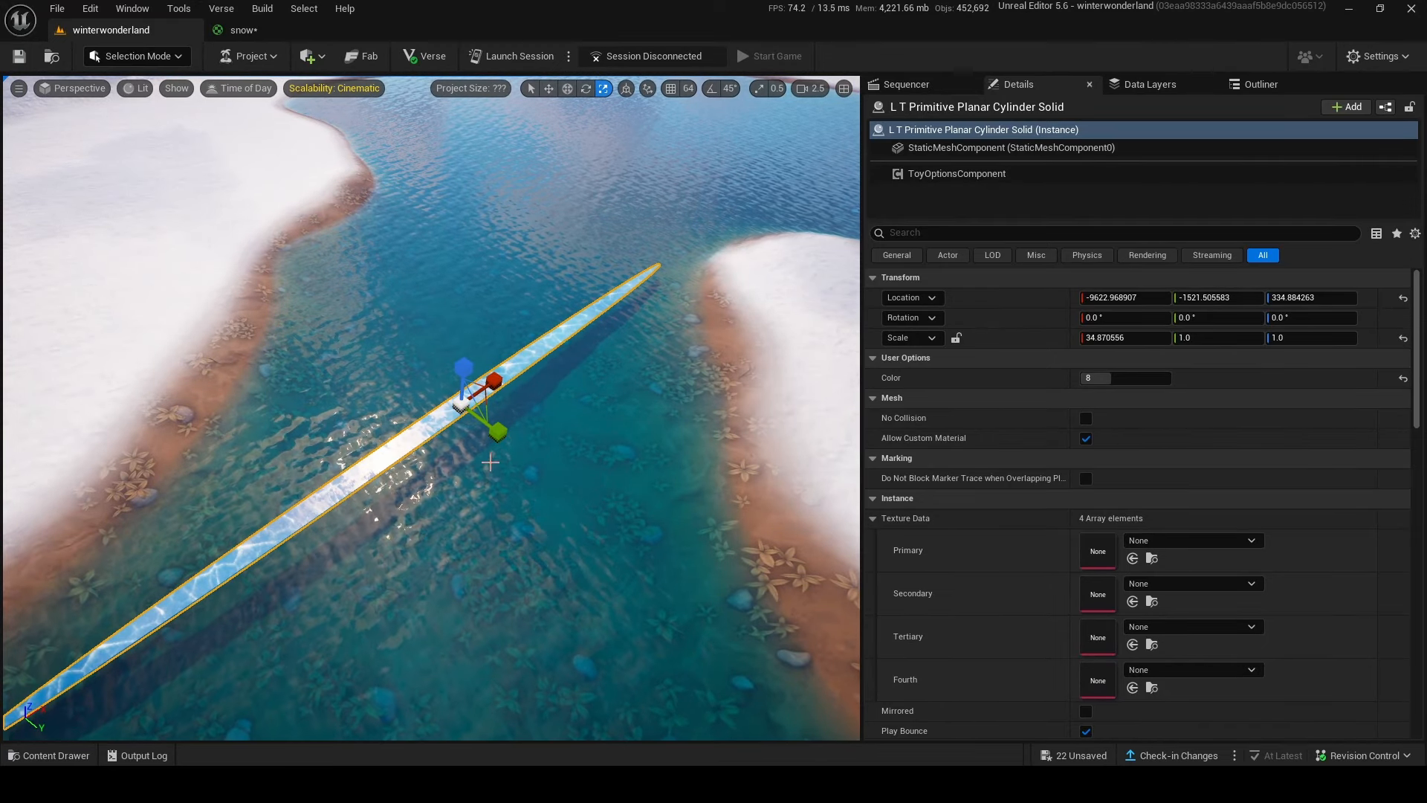
left_click_drag(497, 431, 654, 554)
right_click_drag(654, 554, 691, 584)
key("e")
left_click_drag(468, 417, 529, 416)
Step: Lower the planar cylinder ice sheet to about Z 303.6, close to the lake's water surface
left_click_drag(445, 319, 448, 324)
key("w")
right_click_drag(448, 324, 357, 253)
scroll(448, 324, "down", 4)
key("w")
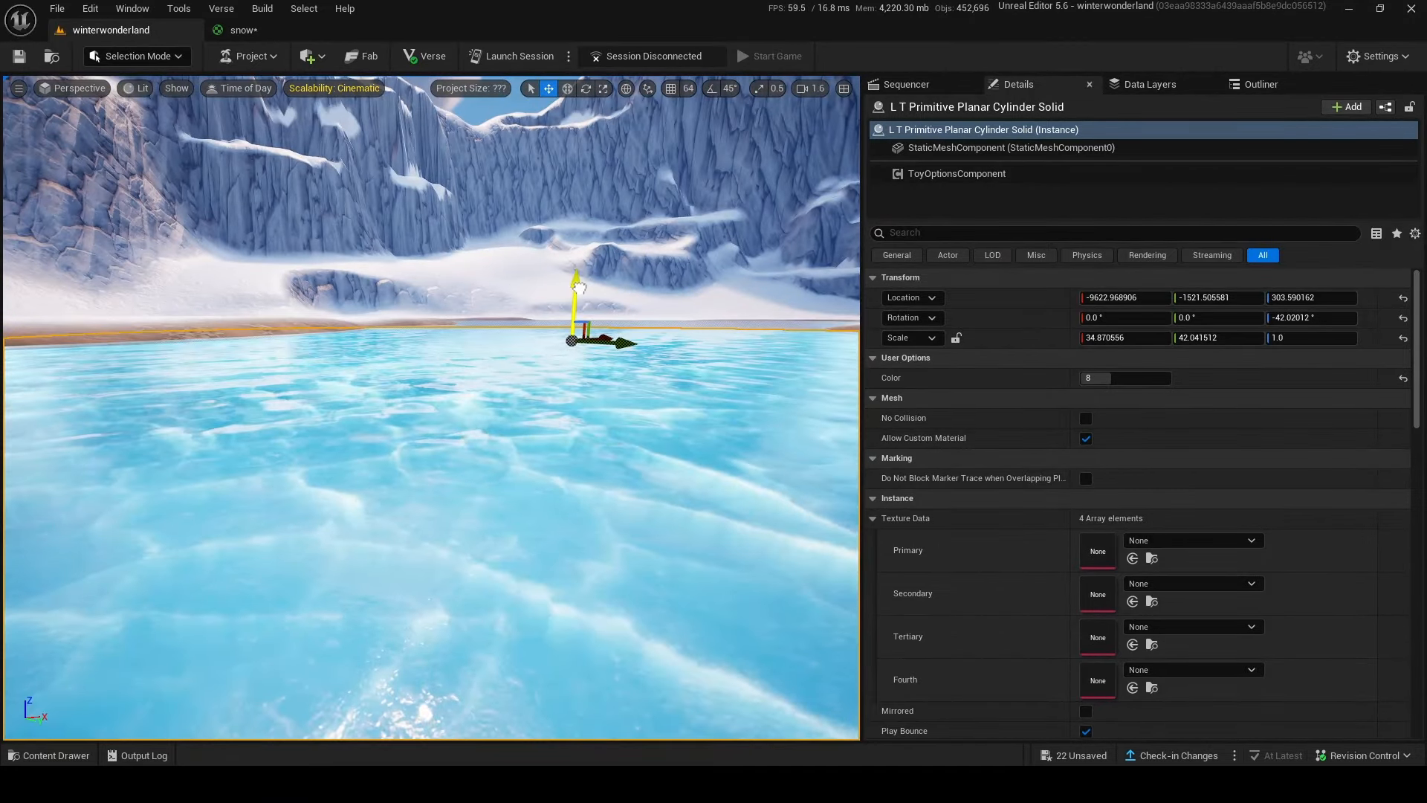
left_click_drag(578, 289, 578, 290)
Step: Scale the planar cylinder to about 15.22 in X and 8.25 in Z, and lower it to about Z 189.7
right_click_drag(578, 291, 521, 349)
key("r")
left_click_drag(568, 331, 531, 319)
left_click_drag(524, 267, 526, 245)
key("w")
left_click_drag(525, 268, 522, 279)
right_click_drag(499, 305, 498, 327)
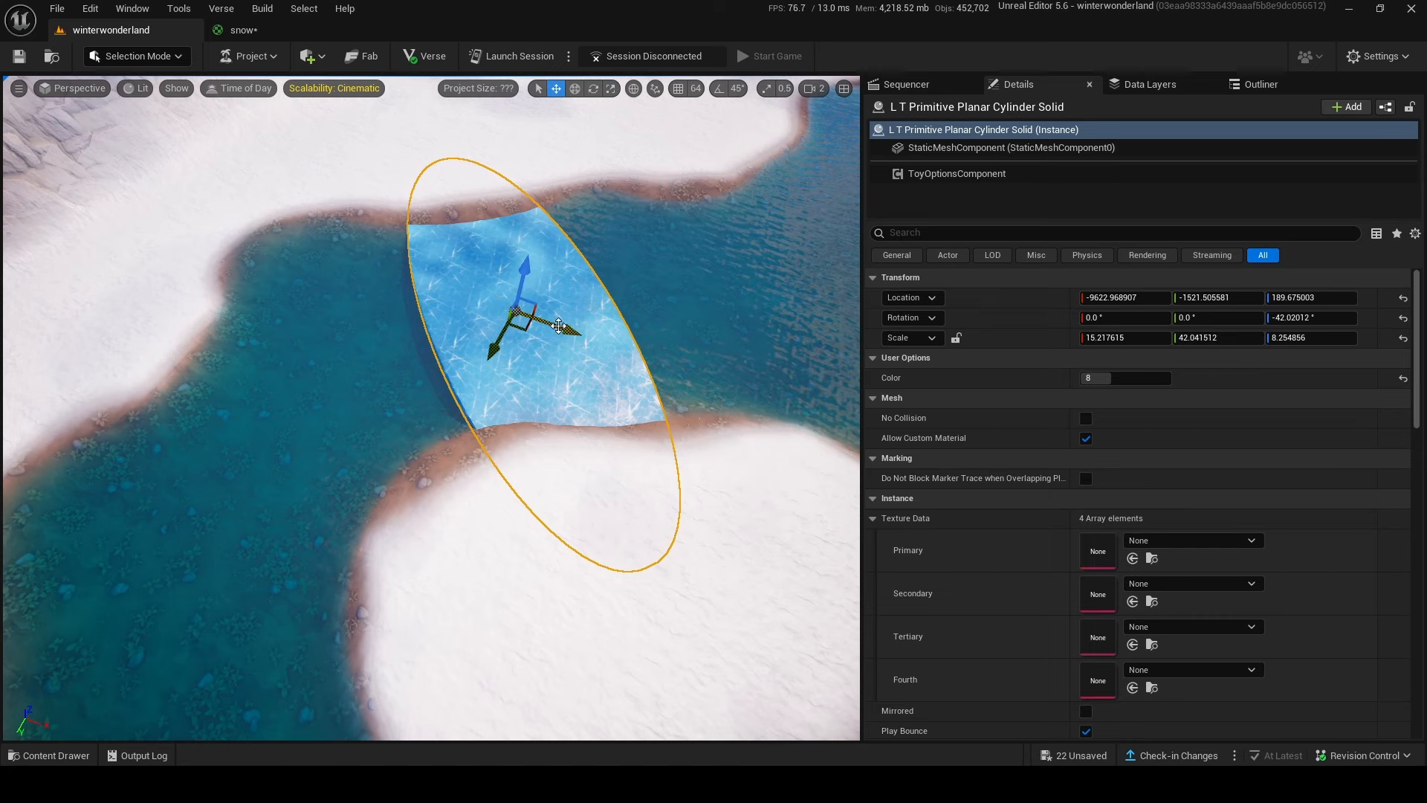
Step: Place an L T Primitive Squared Cube Flat with Color 8 at the ice edge and scale it to about 3.03, 2.70 and 9.11
left_click(56, 755)
scroll(630, 640, "up", 1)
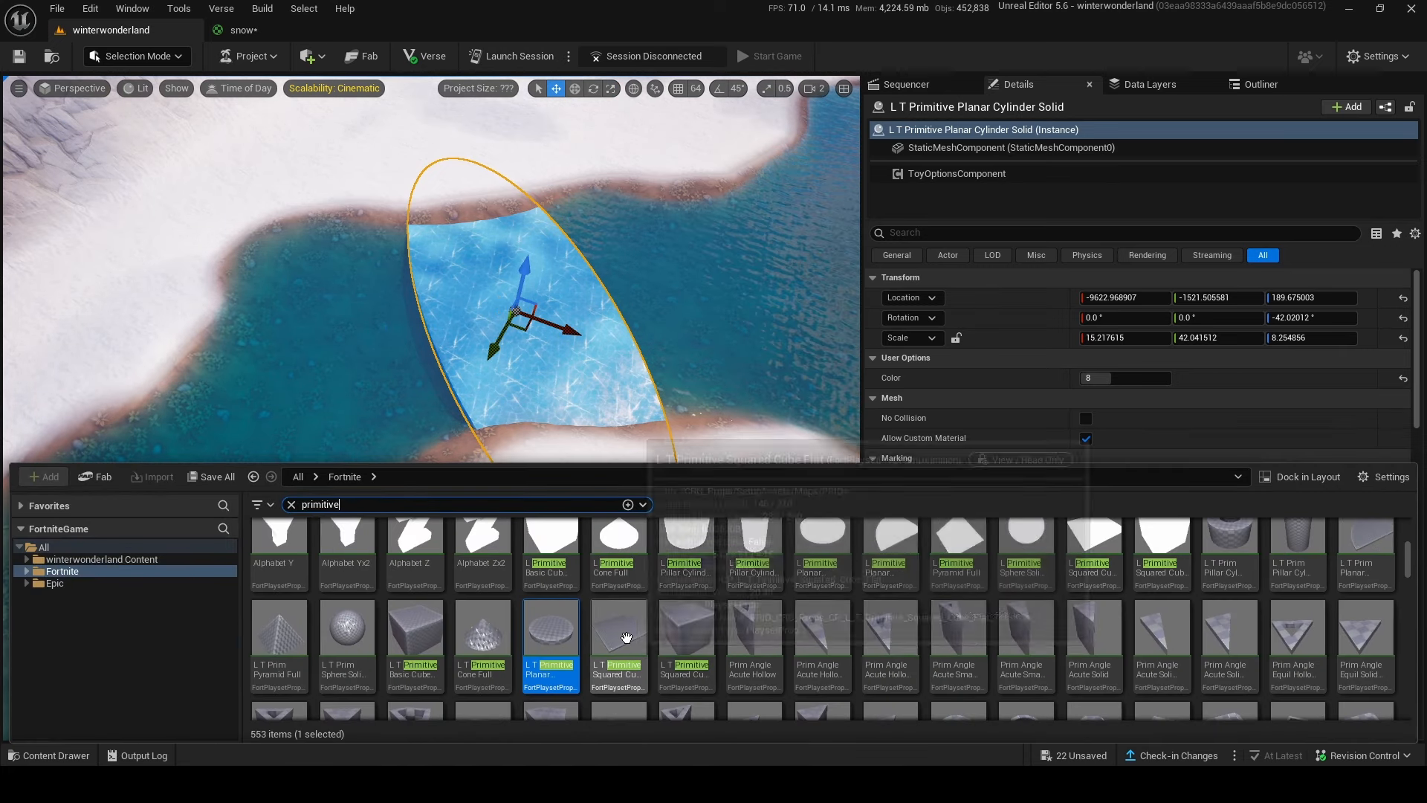
left_click_drag(630, 639, 450, 308)
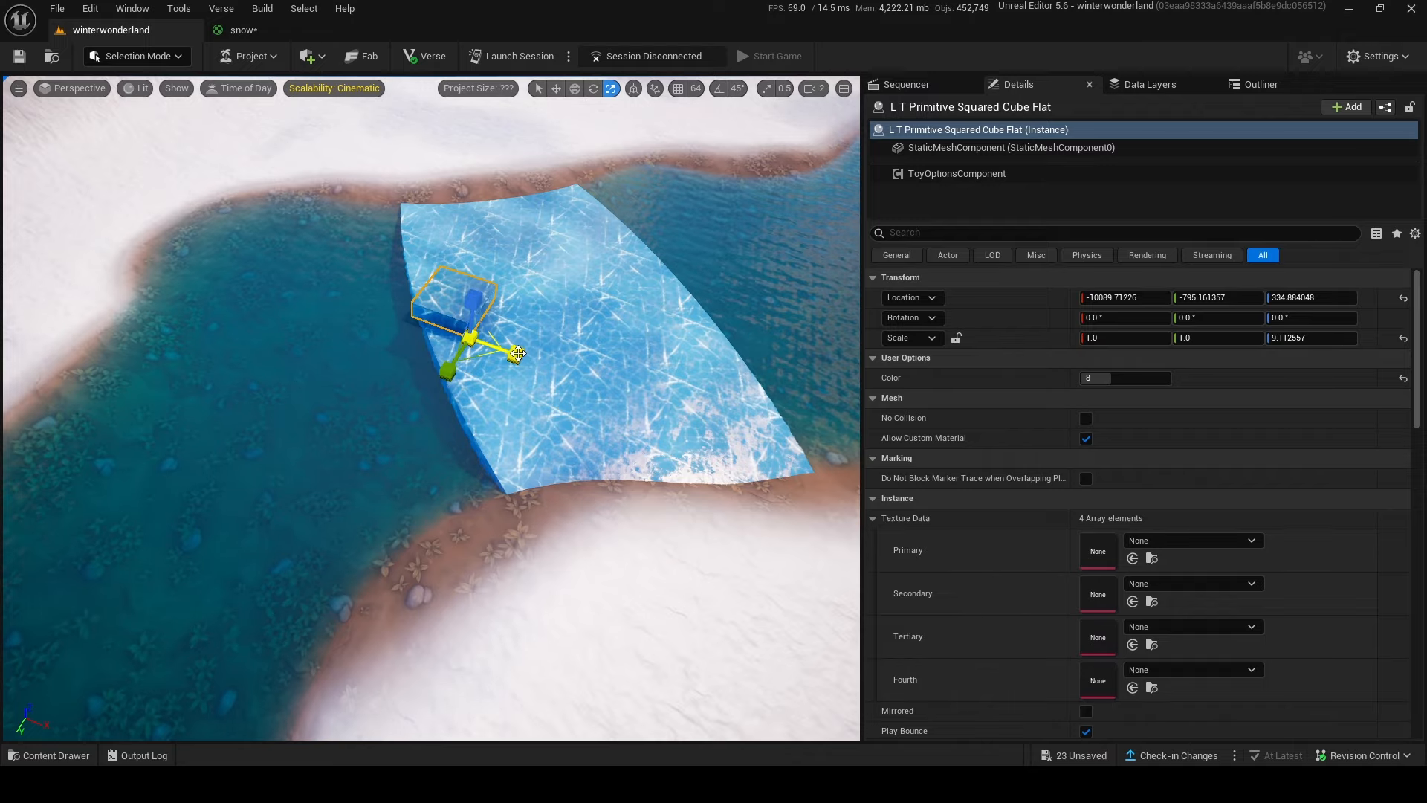
left_click_drag(518, 354, 565, 370)
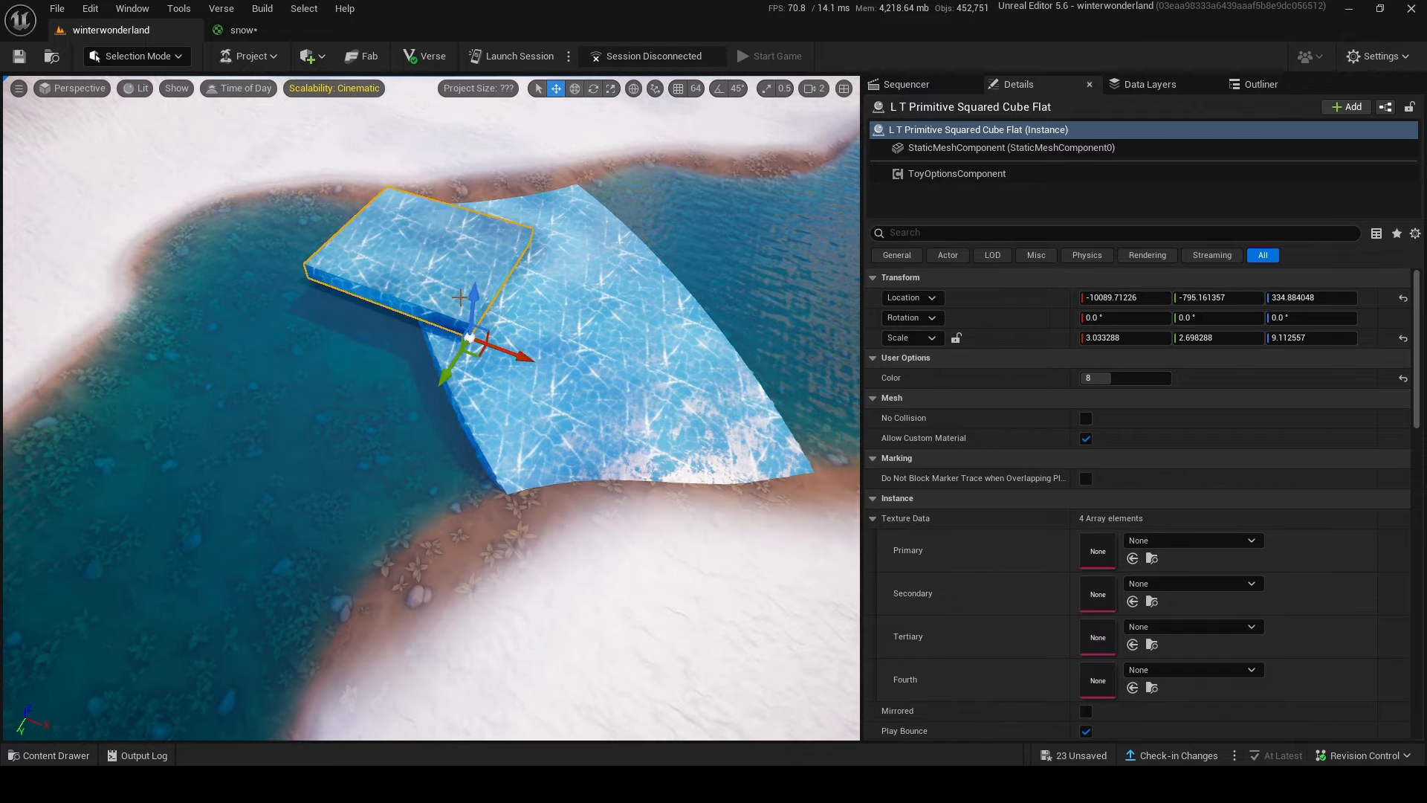
Step: Lower the flat cube to about Z 178.8, rotate it about 10.3° around Z and shift it along the ice edge
left_click_drag(474, 294, 473, 314)
right_click_drag(473, 314, 653, 364)
key("e")
left_click_drag(444, 403, 420, 407)
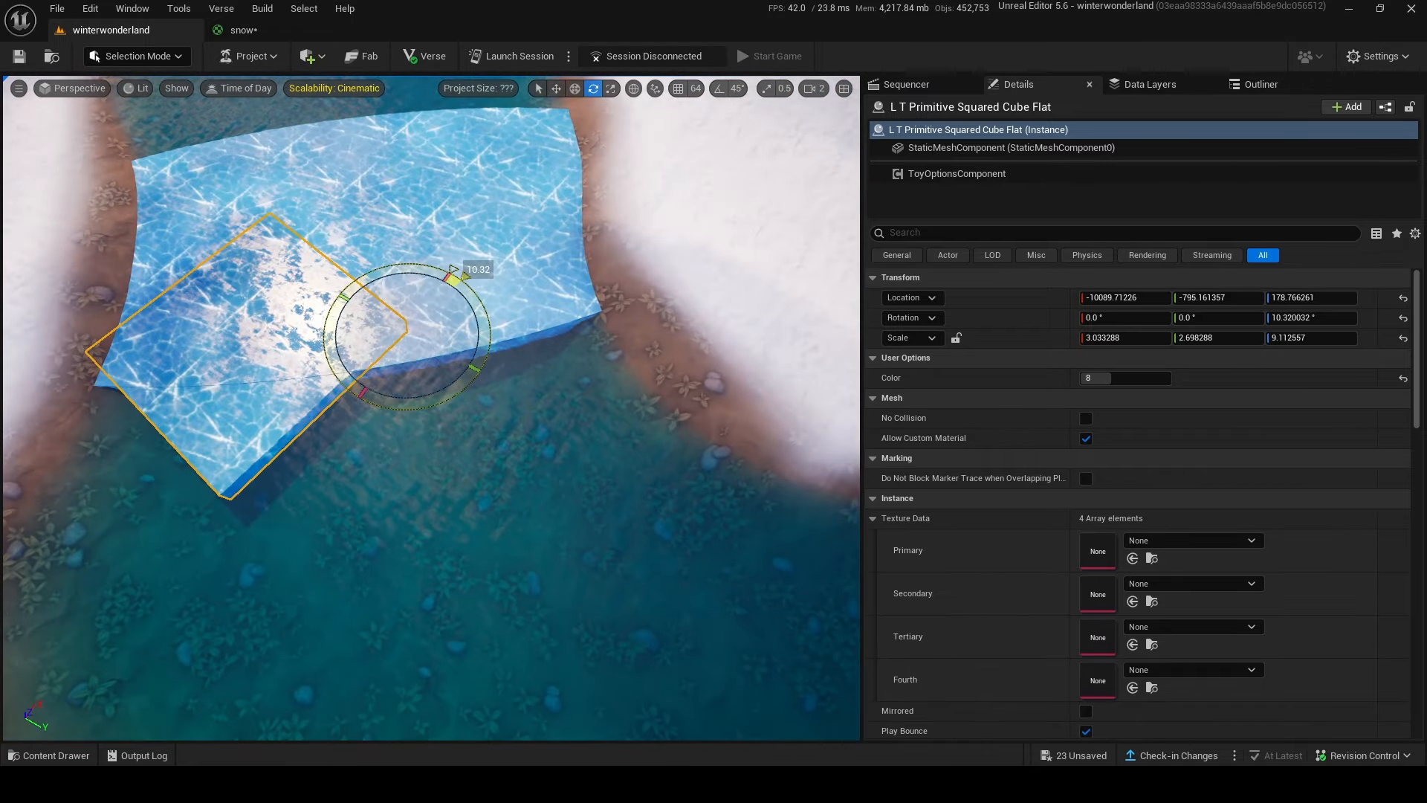
key("w")
left_click_drag(439, 301, 419, 321)
right_click_drag(420, 321, 475, 350)
scroll(357, 275, "down", 1)
scroll(371, 297, "down", 1)
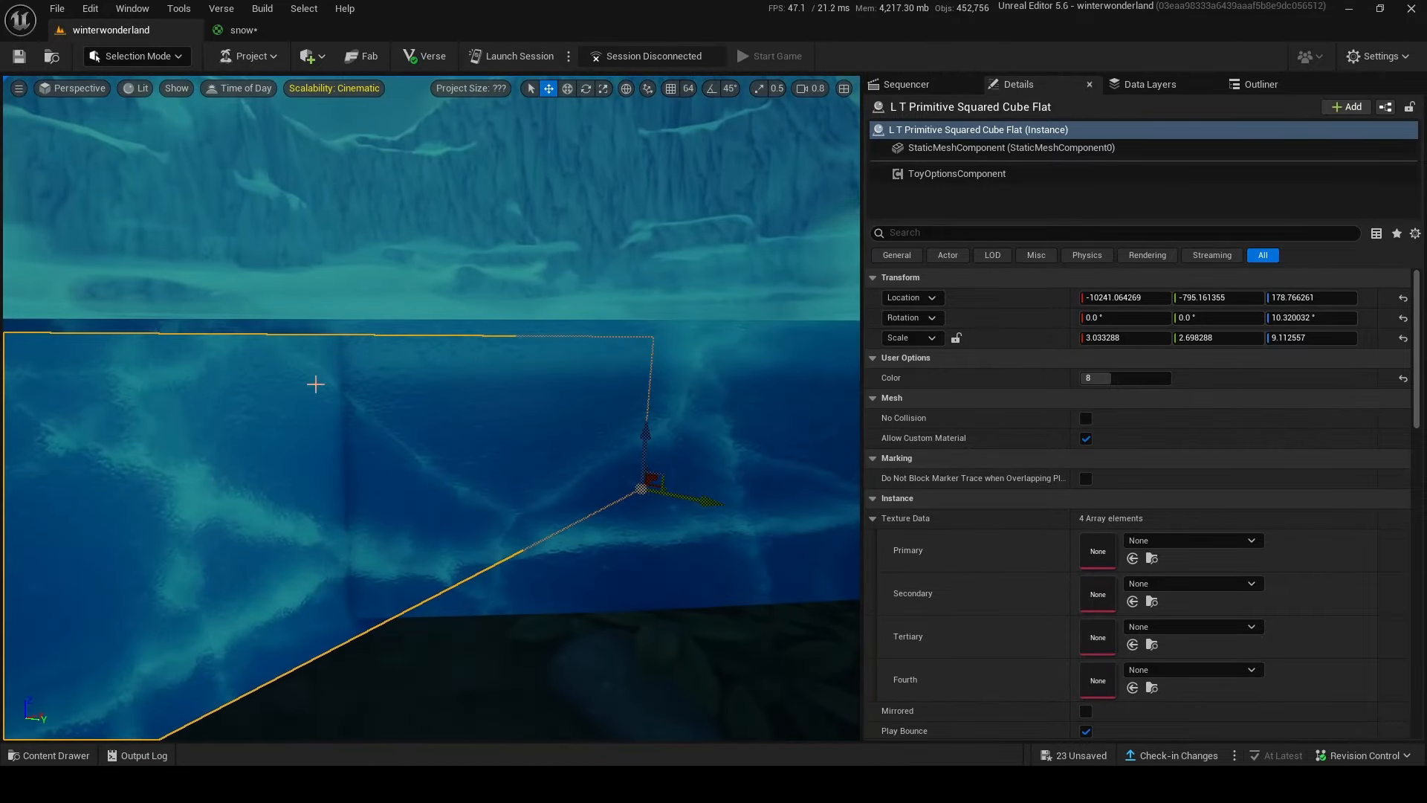
Step: Copy the planar cylinder's Z location of 189.675003 to the flat cube so their top surfaces line up
left_click(315, 383)
right_click_drag(315, 384, 236, 408)
left_click(235, 408)
right_click_drag(805, 373, 589, 379)
key("ctrl+z")
key("ctrl+c")
left_click(594, 416)
left_click(1311, 298)
key("ctrl+v")
key("Return")
Step: Adjust the flat cube's thickness, then select both ice pieces and raise them together to about Z 203.45
key("r")
left_click(557, 386, "shift")
key("w")
right_click_drag(460, 305, 446, 335)
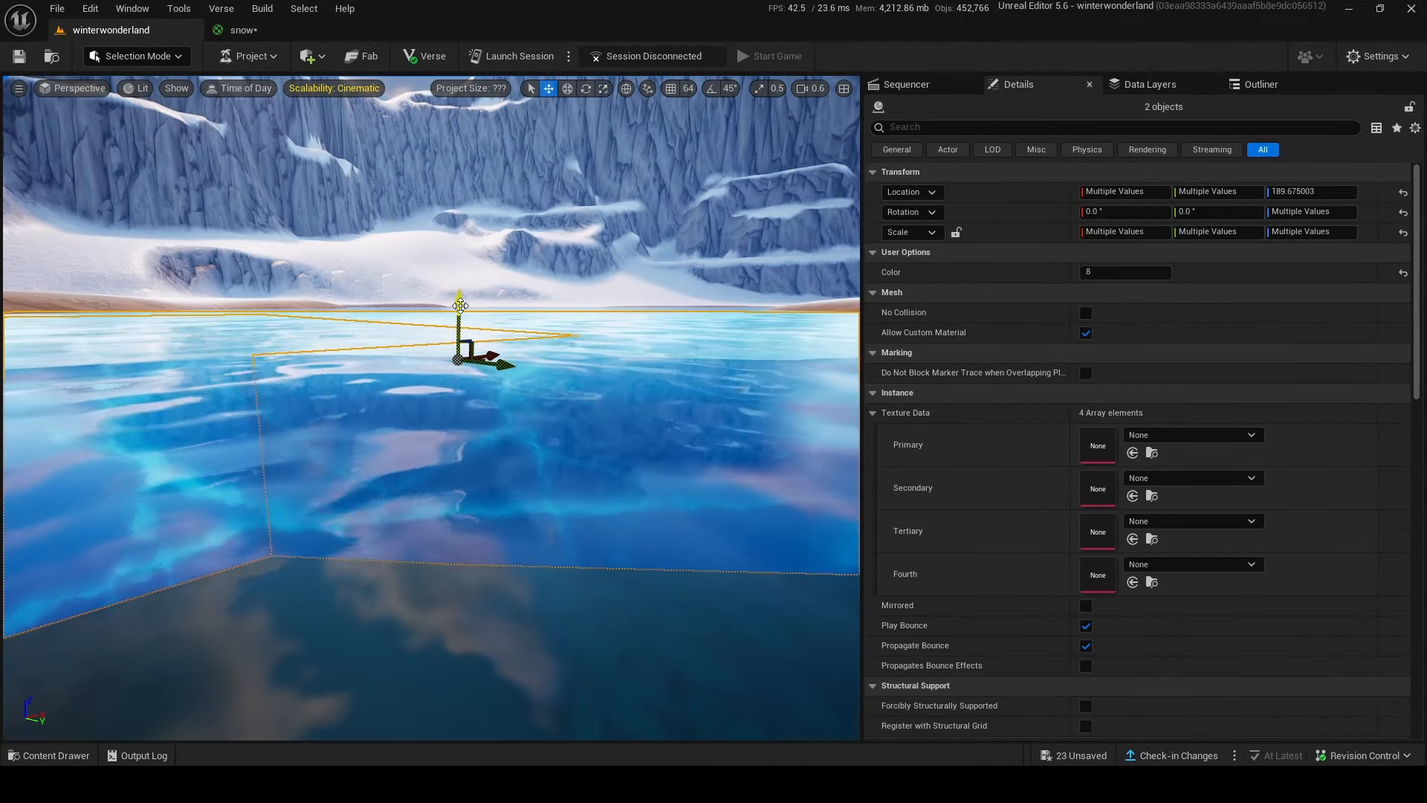
left_click_drag(460, 305, 457, 298)
right_click_drag(457, 310, 424, 379)
scroll(457, 309, "up", 1)
key("g")
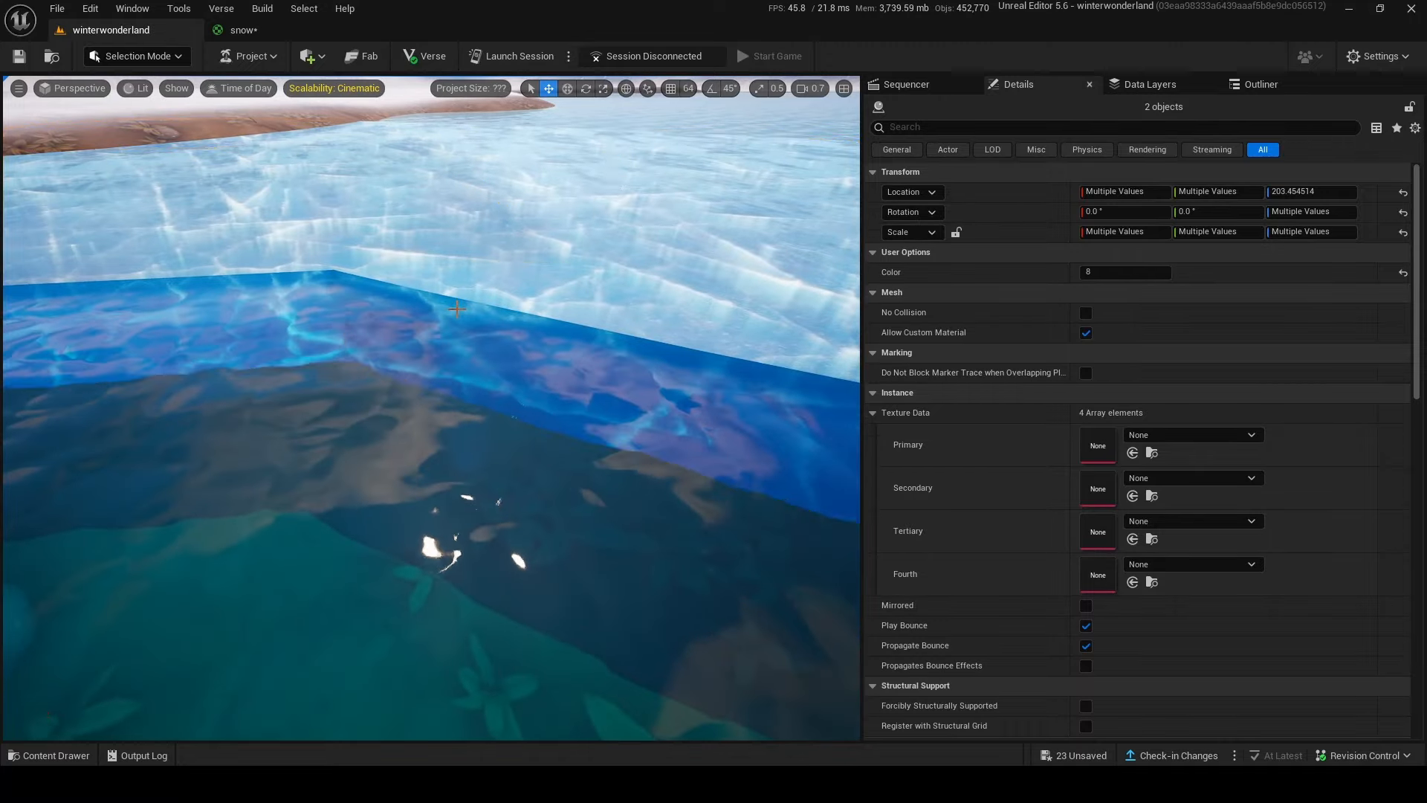
scroll(457, 309, "up", 8)
right_click_drag(457, 309, 470, 528)
Step: Duplicate the flat cube around the ice edge, rotating and stretching the copies to form a jagged opening
left_click(457, 418)
key("g")
left_click_drag(721, 379, 487, 345)
key("e")
left_click_drag(483, 402, 505, 346)
key("w")
left_click_drag(487, 353, 634, 369)
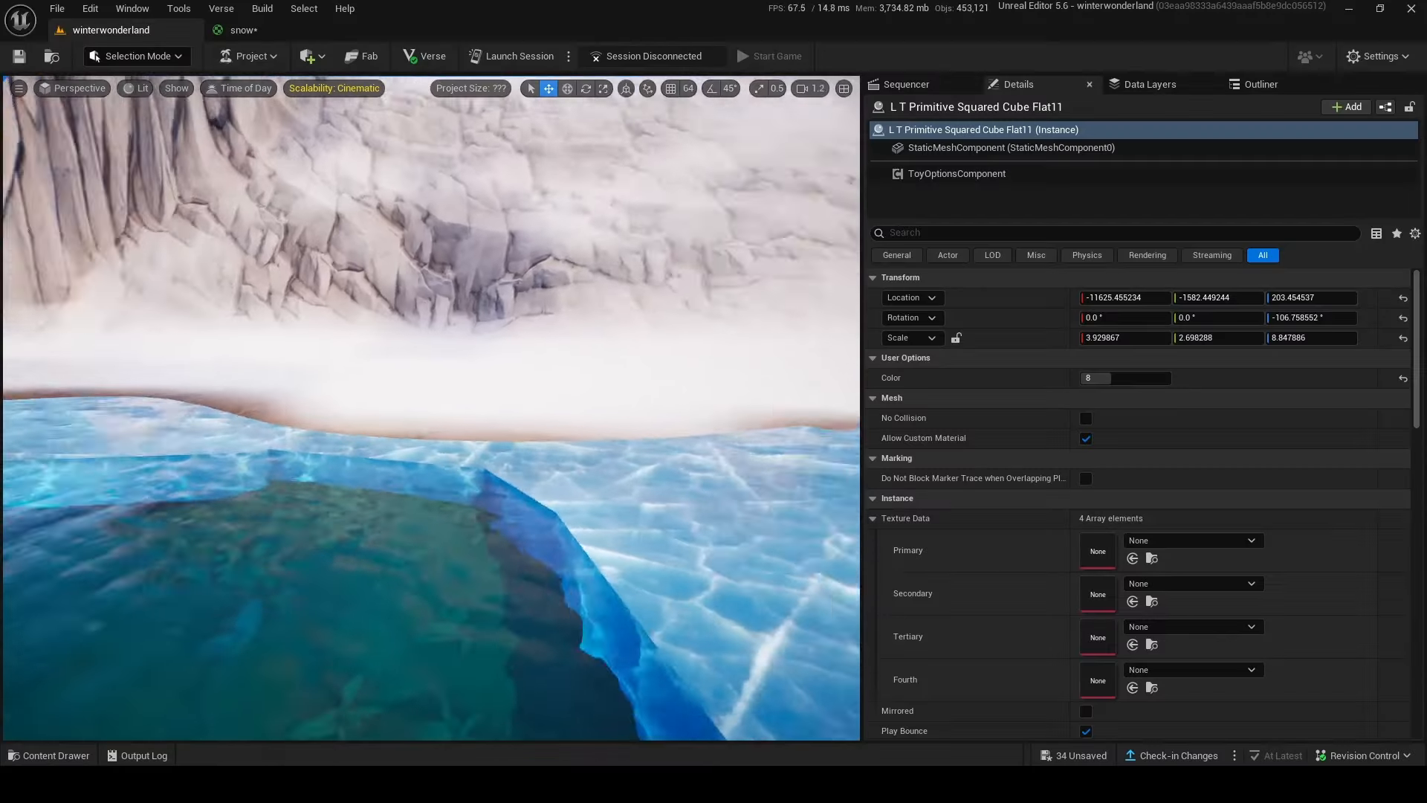
Step: Shape a small floating ice chunk from flat cubes in the open water between the ice edges
right_click_drag(431, 372, 416, 457)
scroll(379, 453, "up", 2)
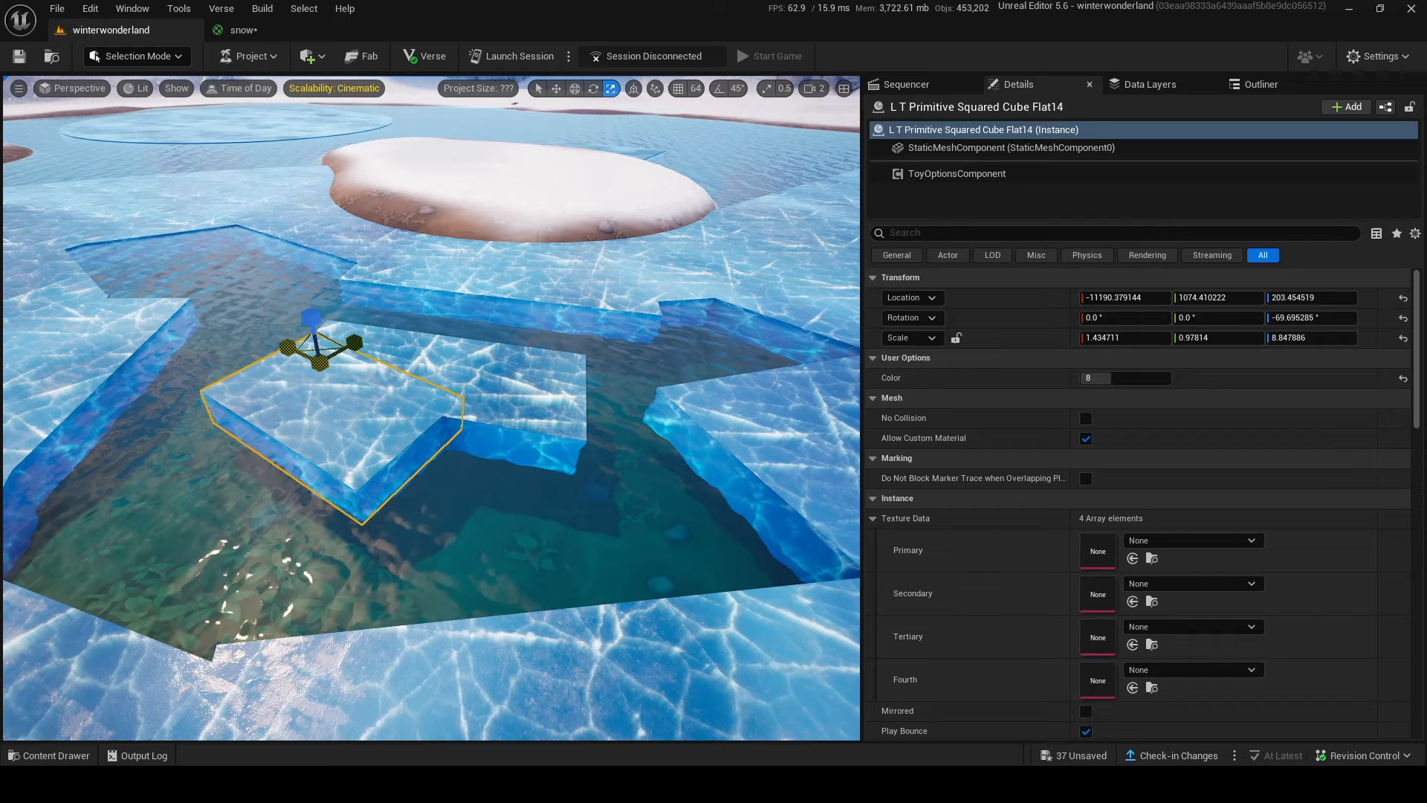
left_click_drag(393, 349, 388, 360)
left_click_drag(384, 362, 378, 365)
key("g")
key("a")
Step: Cover the rest of the lake with duplicated, resized planar cylinders and flat cubes, leaving jagged gaps of open water
right_click_drag(446, 402, 639, 439)
key("g")
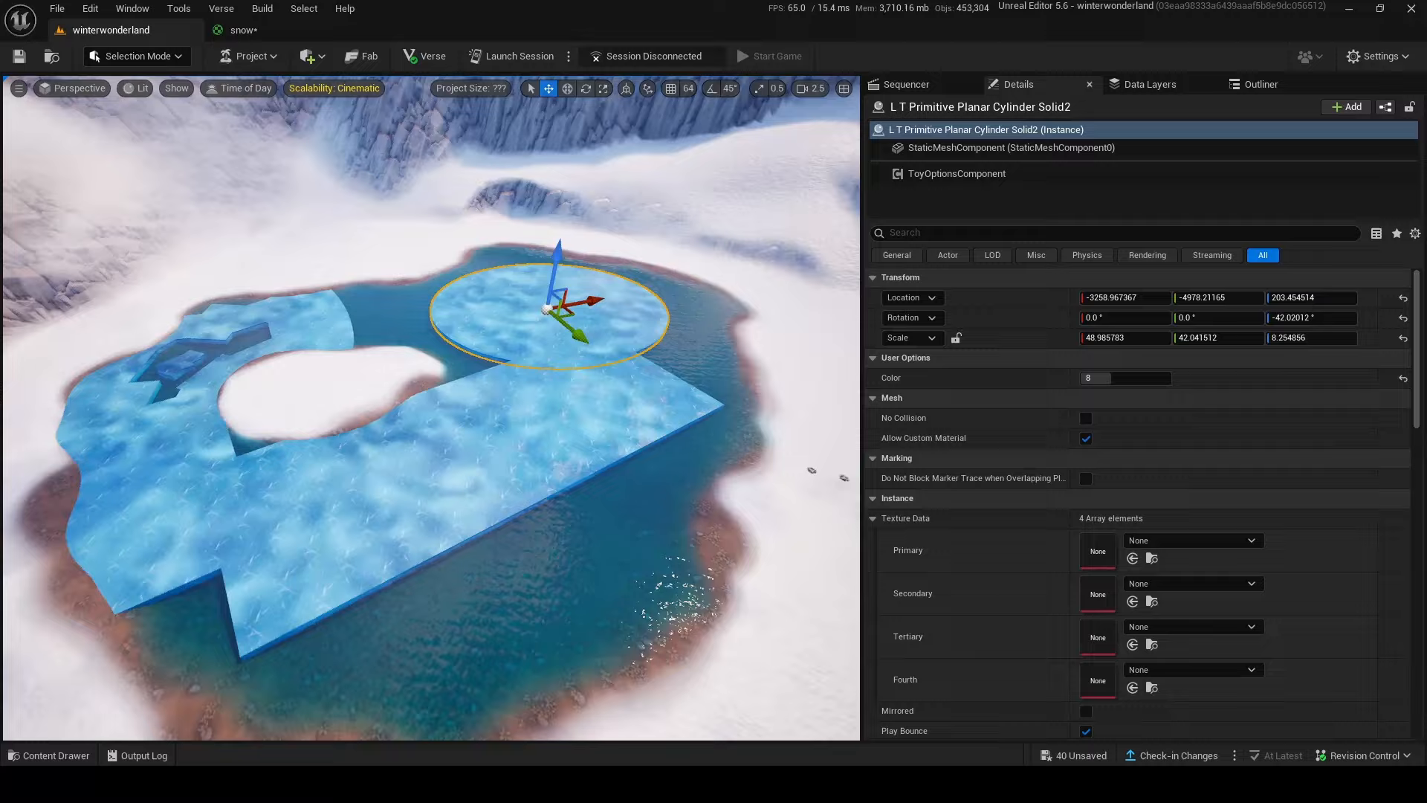
left_click(462, 207)
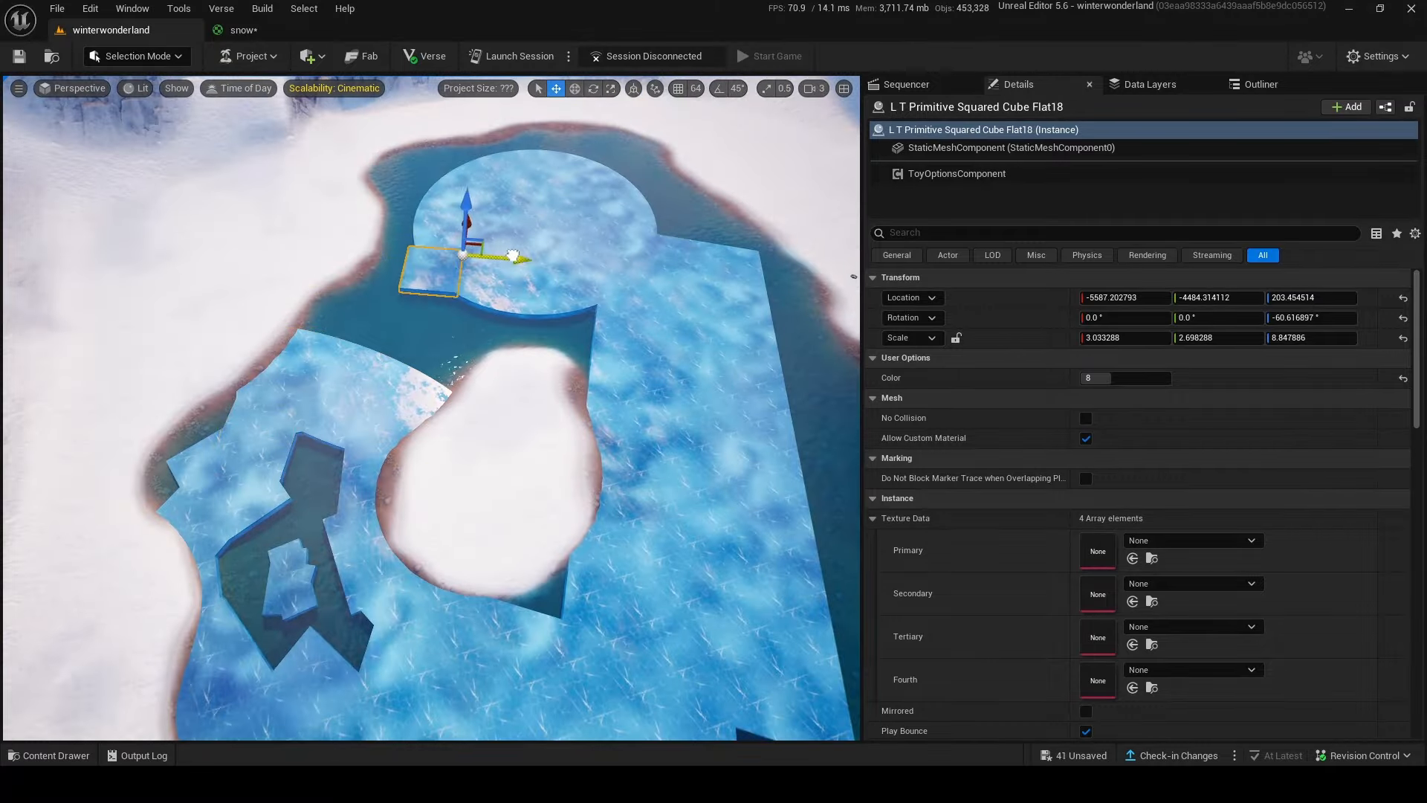
key("r")
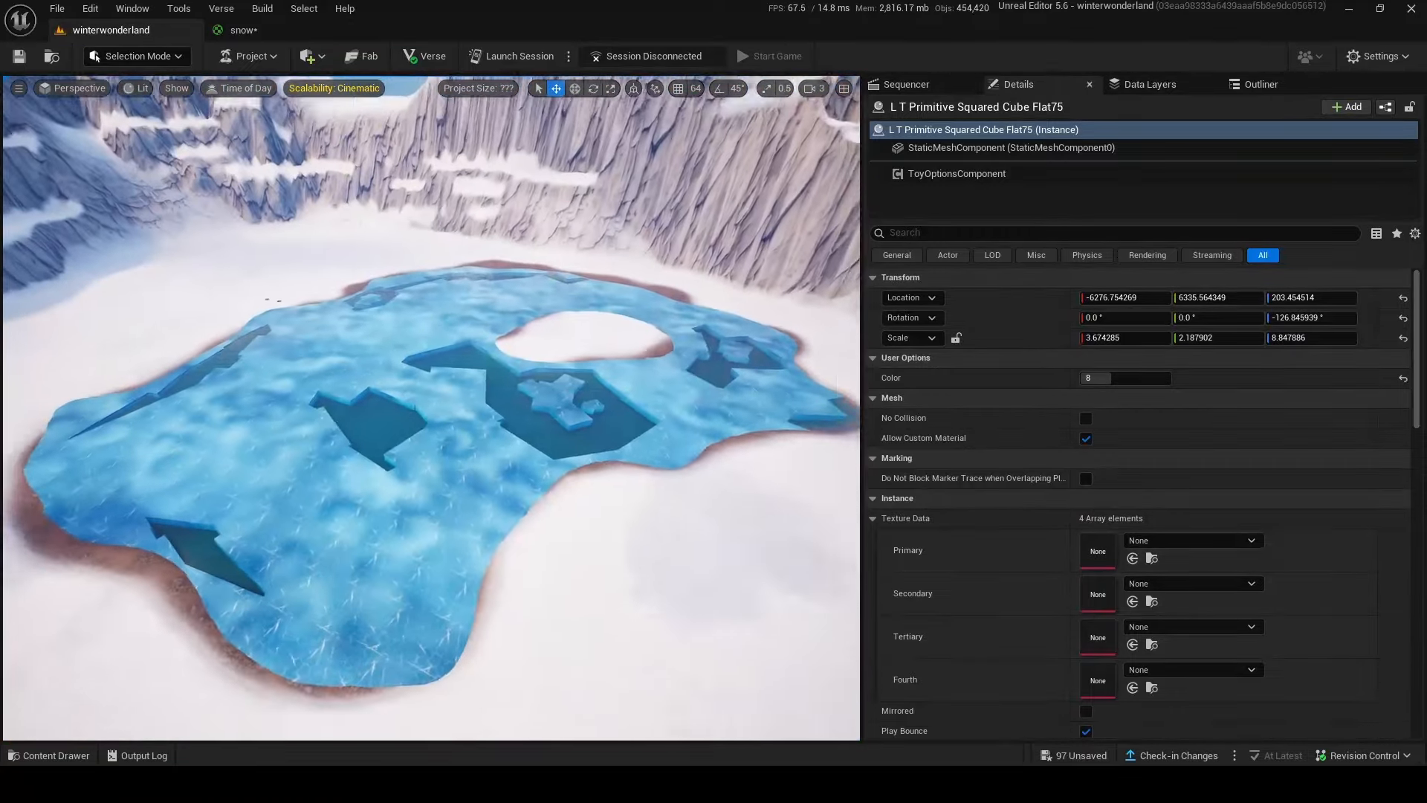
Step: Examine the ice sheet's cracks, openings and floating chunks around the whole lake
key("w")
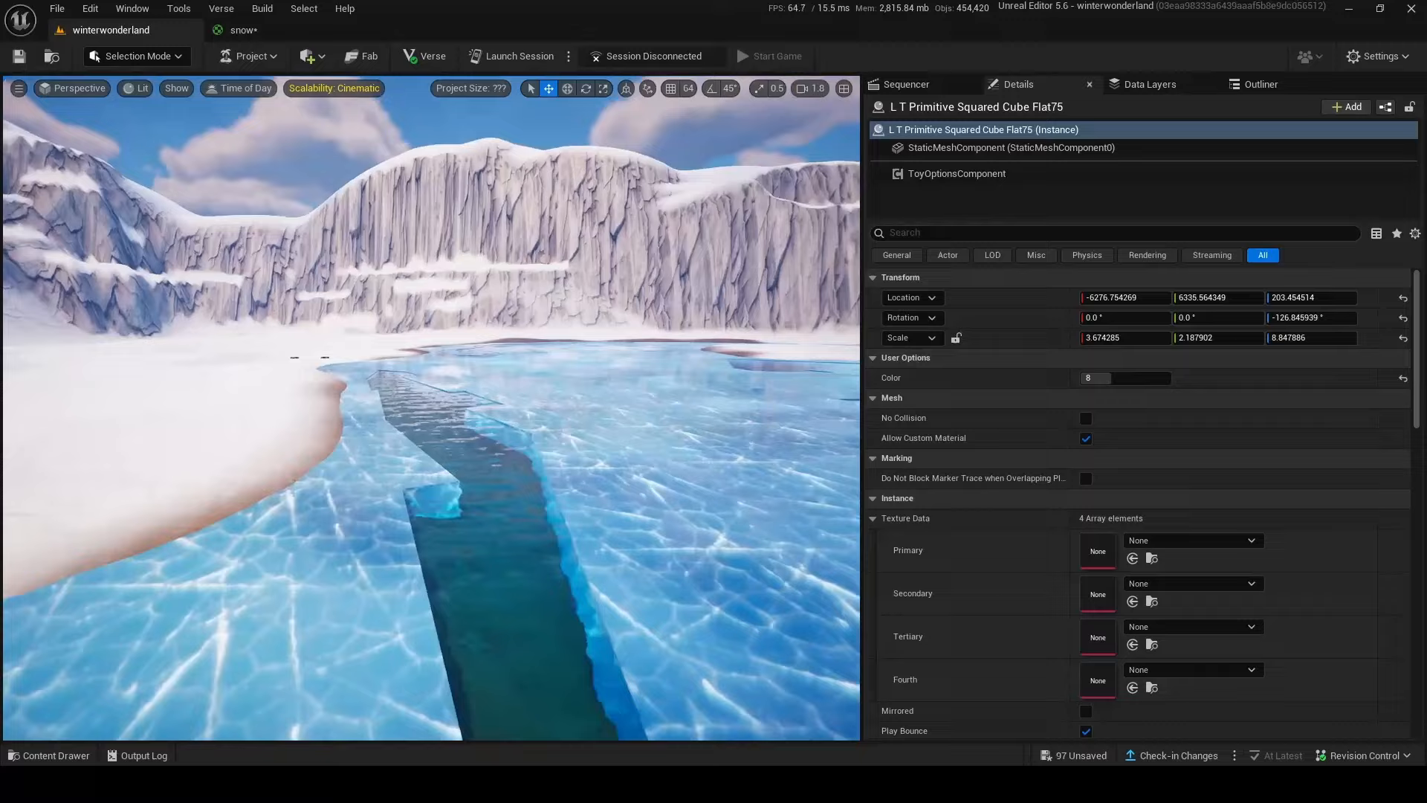
key("w")
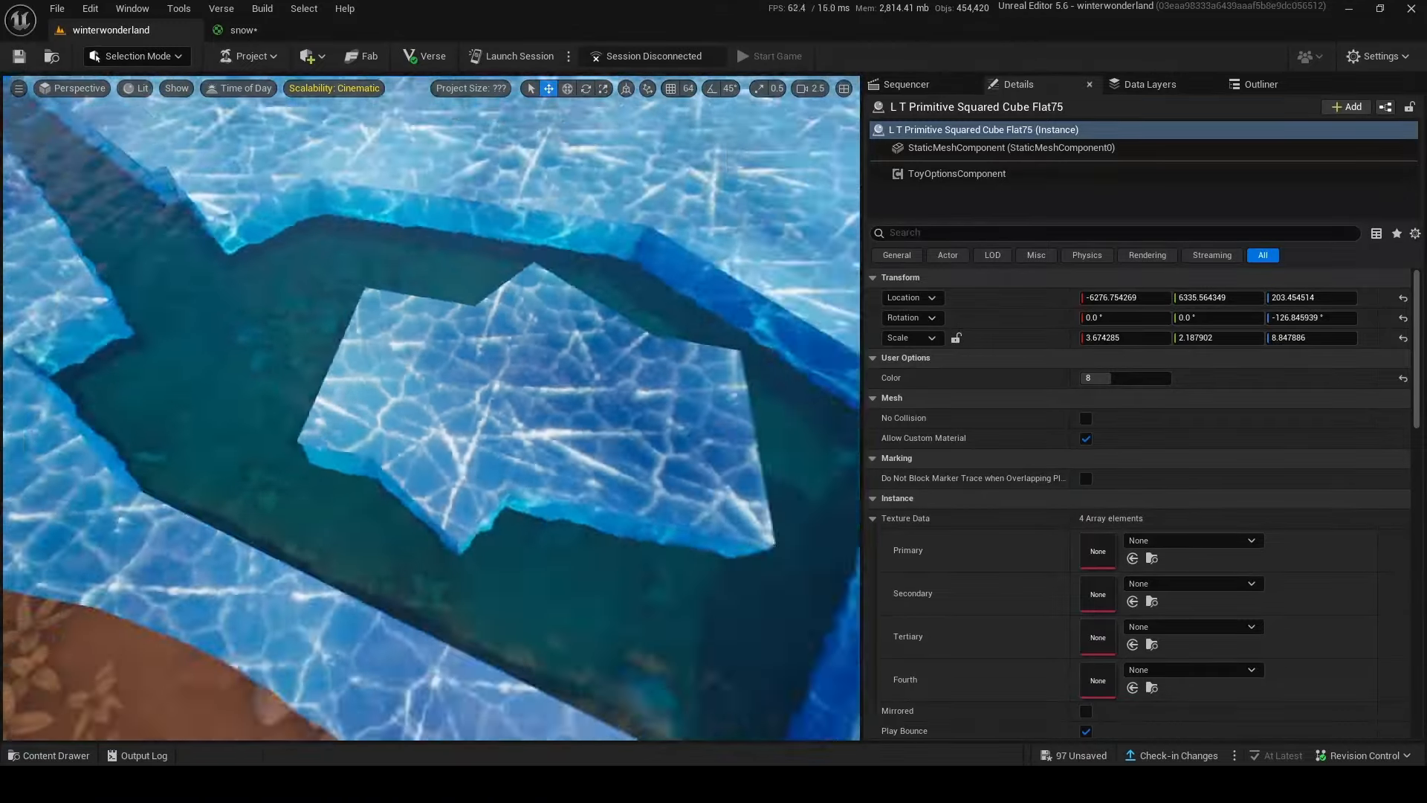
key("s")
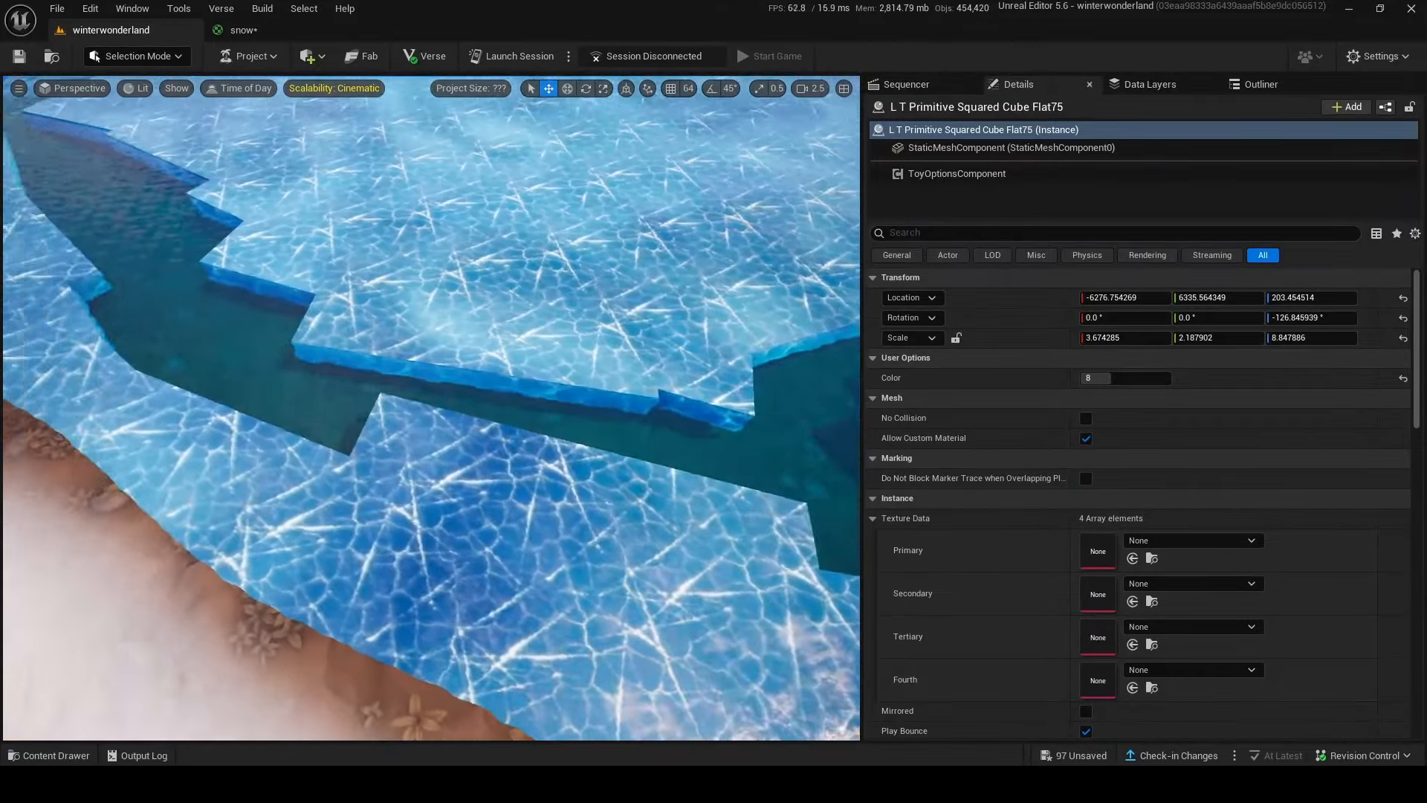
key("s")
scroll(431, 408, "up", 1)
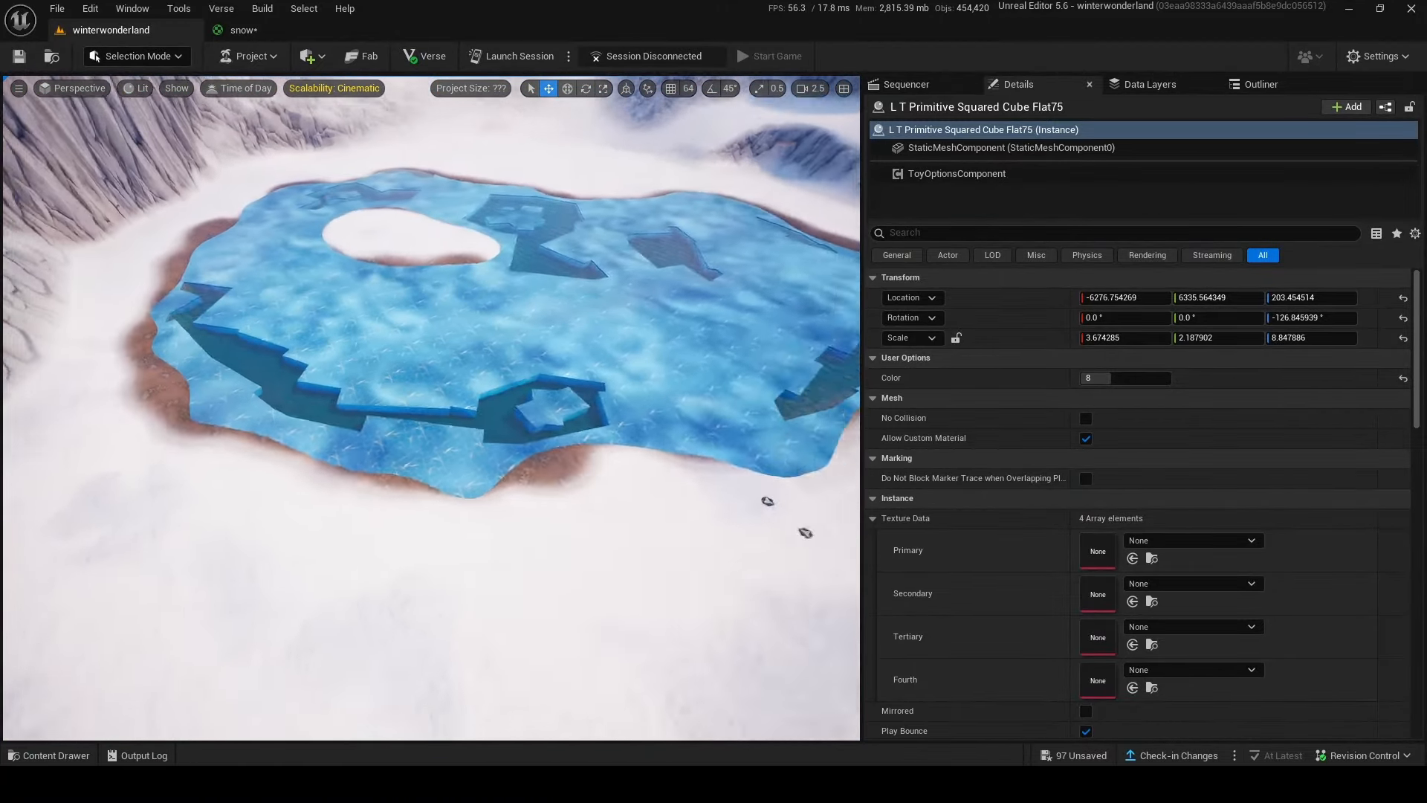
key("w")
key("w")
right_click_drag(390, 258, 390, 258)
key("s")
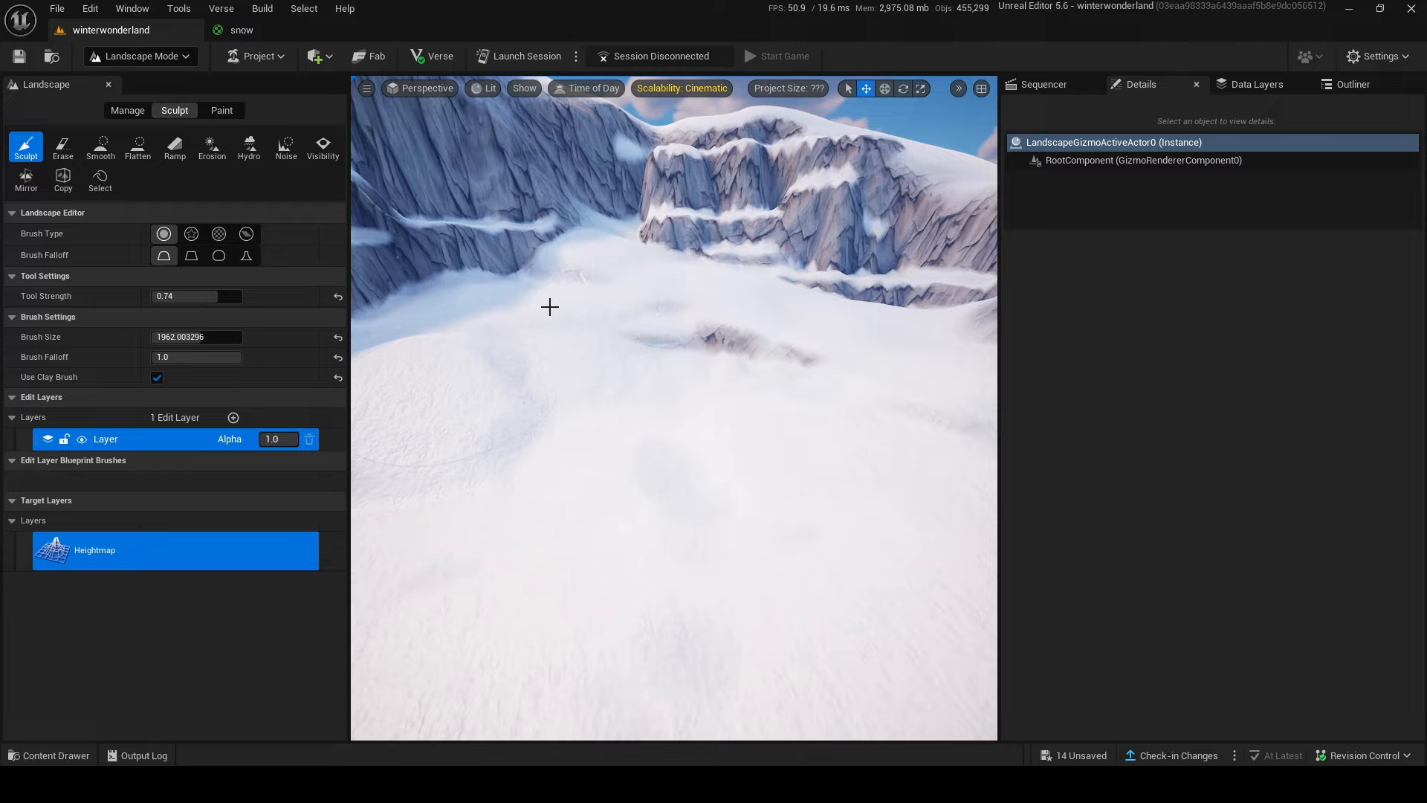
Step: Raise a mound on the snowfield in front of the mountains with the Sculpt tool and level its top with Flatten
right_click_drag(548, 305, 574, 346)
mouse_move(573, 345)
left_mouse_down()
mouse_move(538, 376)
mouse_move(587, 405)
left_mouse_up()
key("s")
right_click_drag(587, 405, 550, 409)
left_click(138, 148)
left_click_drag(632, 382, 627, 379)
right_click_drag(627, 378, 627, 379)
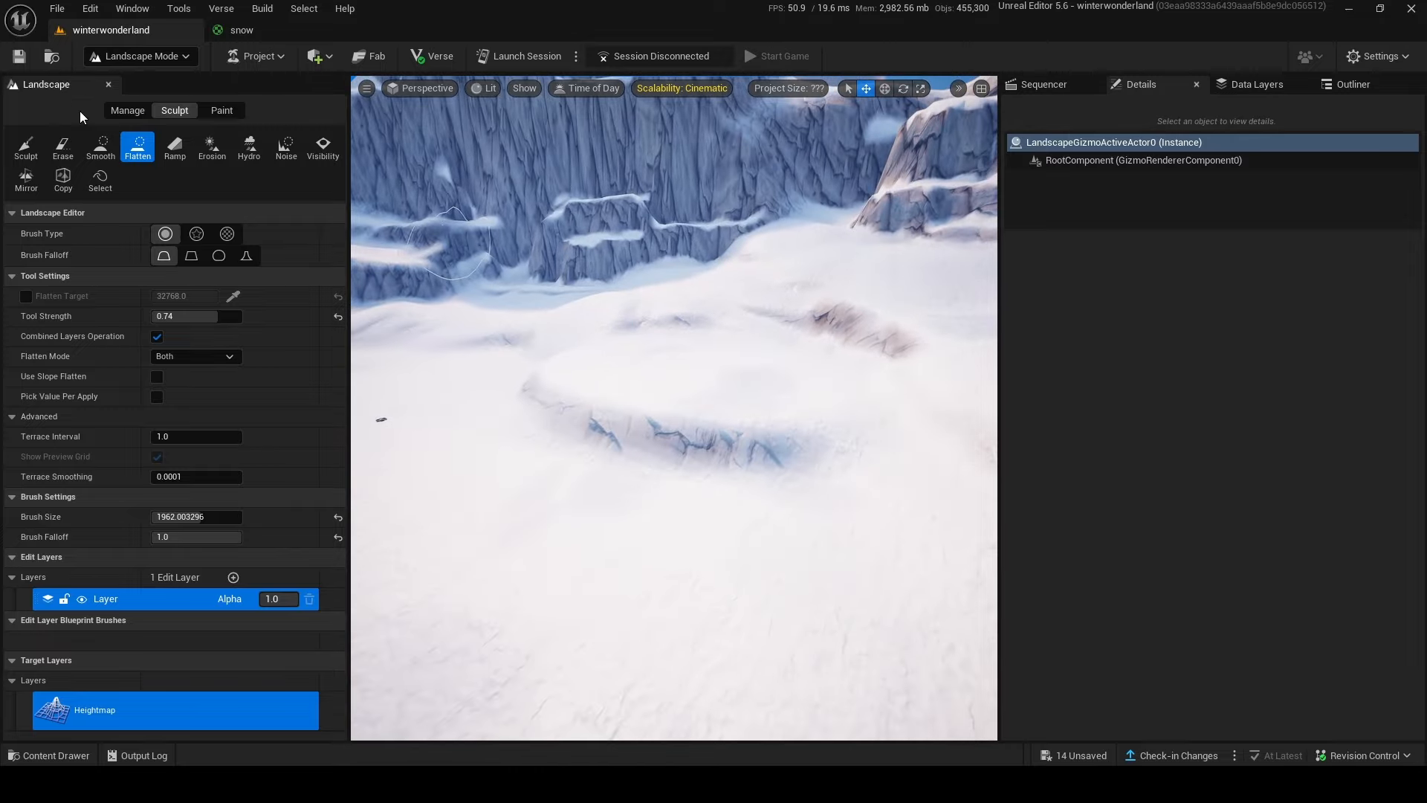
Step: Smooth the mound's steep edges into the surrounding snow using the Smooth tool at strength 0.74
left_click(100, 147)
left_click_drag(691, 450, 646, 419)
right_click_drag(646, 418, 647, 418)
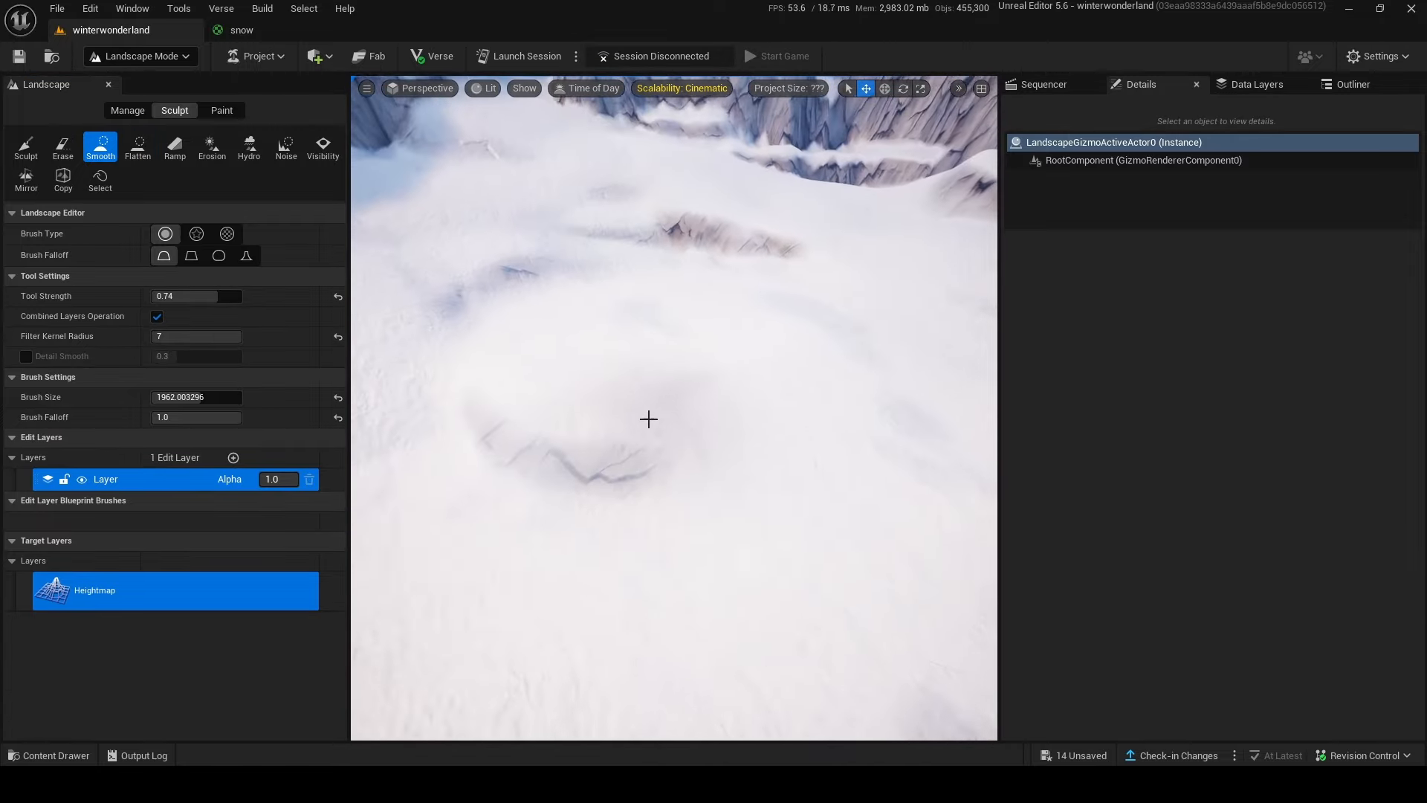
left_click_drag(646, 418, 631, 431)
right_click_drag(631, 431, 631, 431)
Step: Return to Selection Mode, search the Fortnite content for "cabin" and browse the log cabin pieces
left_click(145, 62)
left_click(141, 81)
right_click_drag(309, 194, 309, 194)
left_click(49, 755)
key("BackSpace")
key("BackSpace")
key("BackSpace")
key("BackSpace")
key("BackSpace")
key("BackSpace")
key("BackSpace")
key("BackSpace")
key("BackSpace")
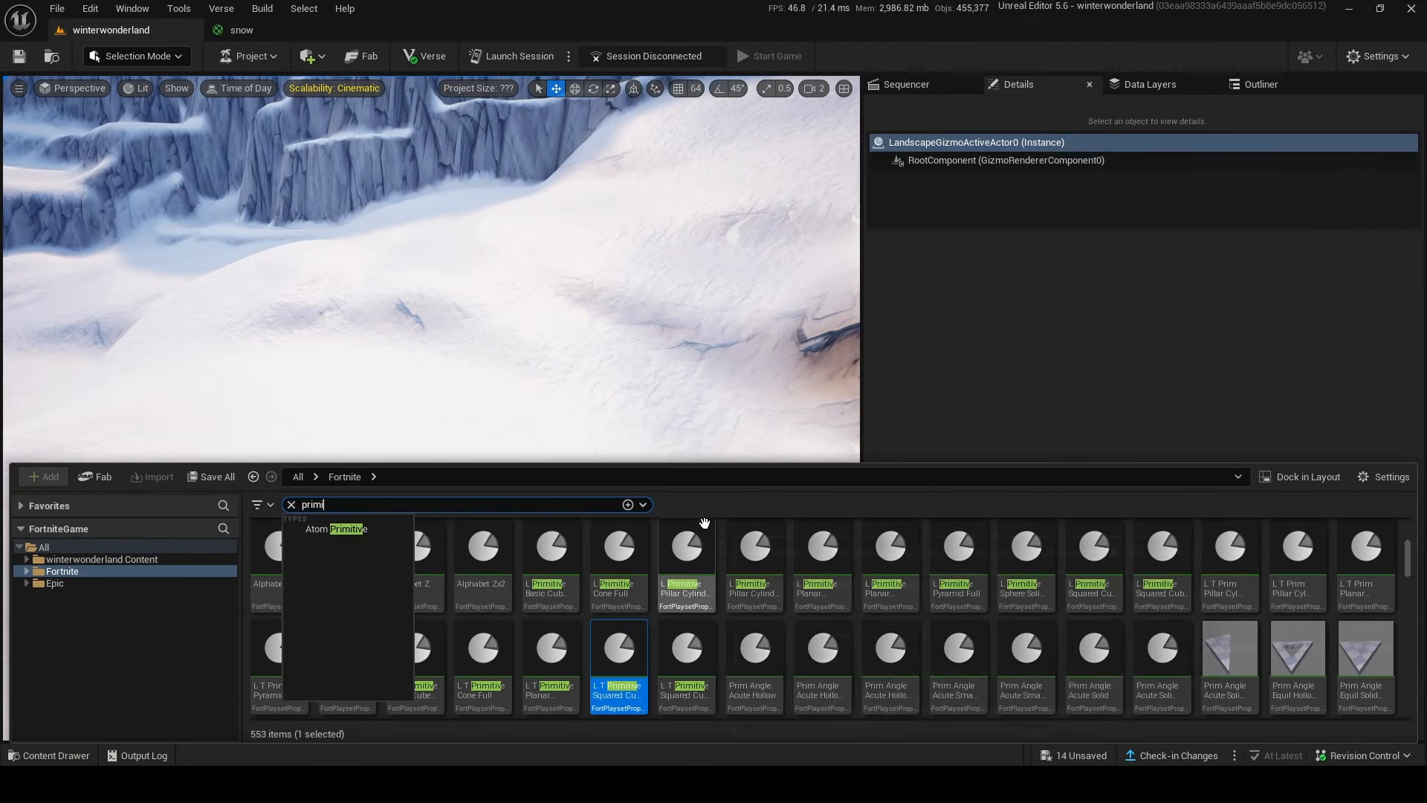
type("cabin")
scroll(523, 572, "down", 10)
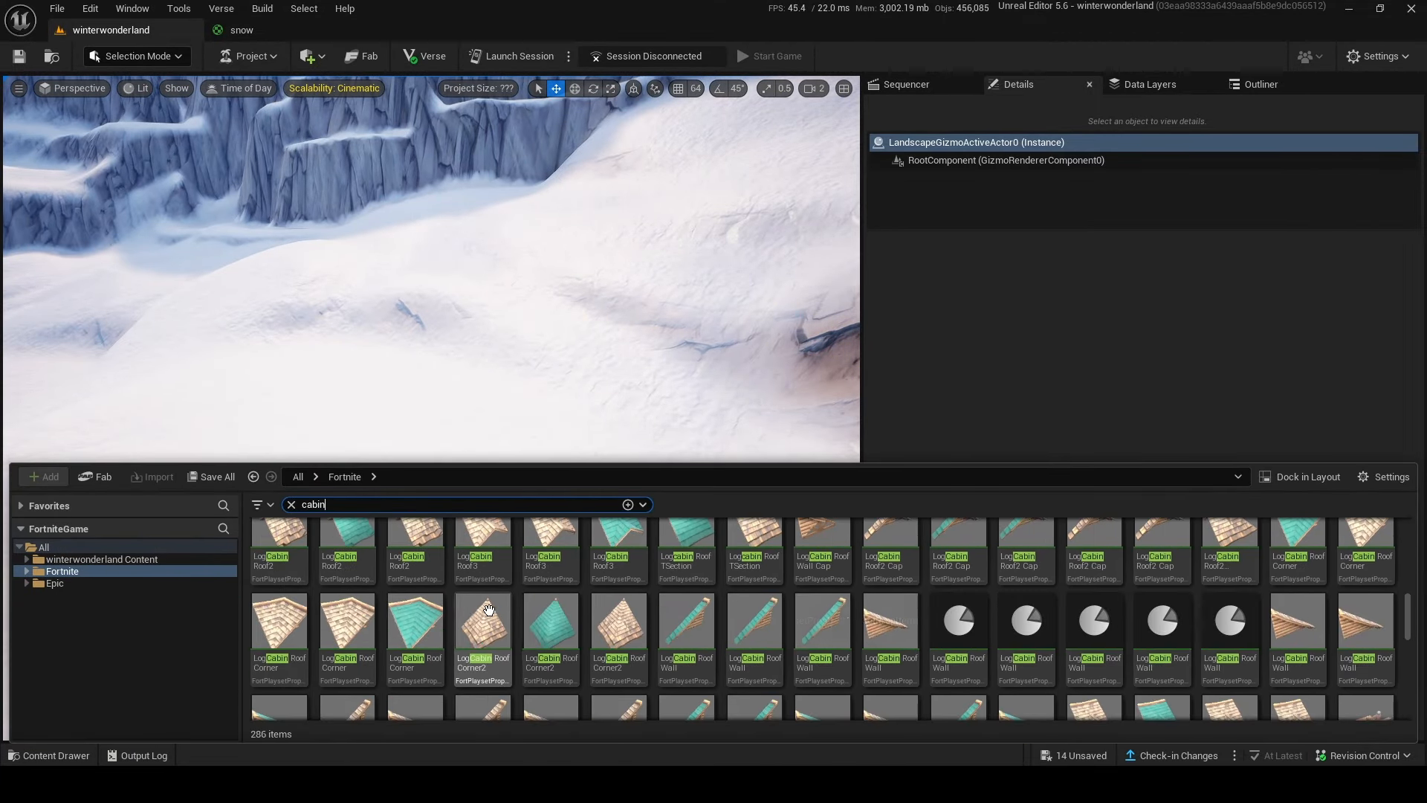
scroll(581, 569, "down", 3)
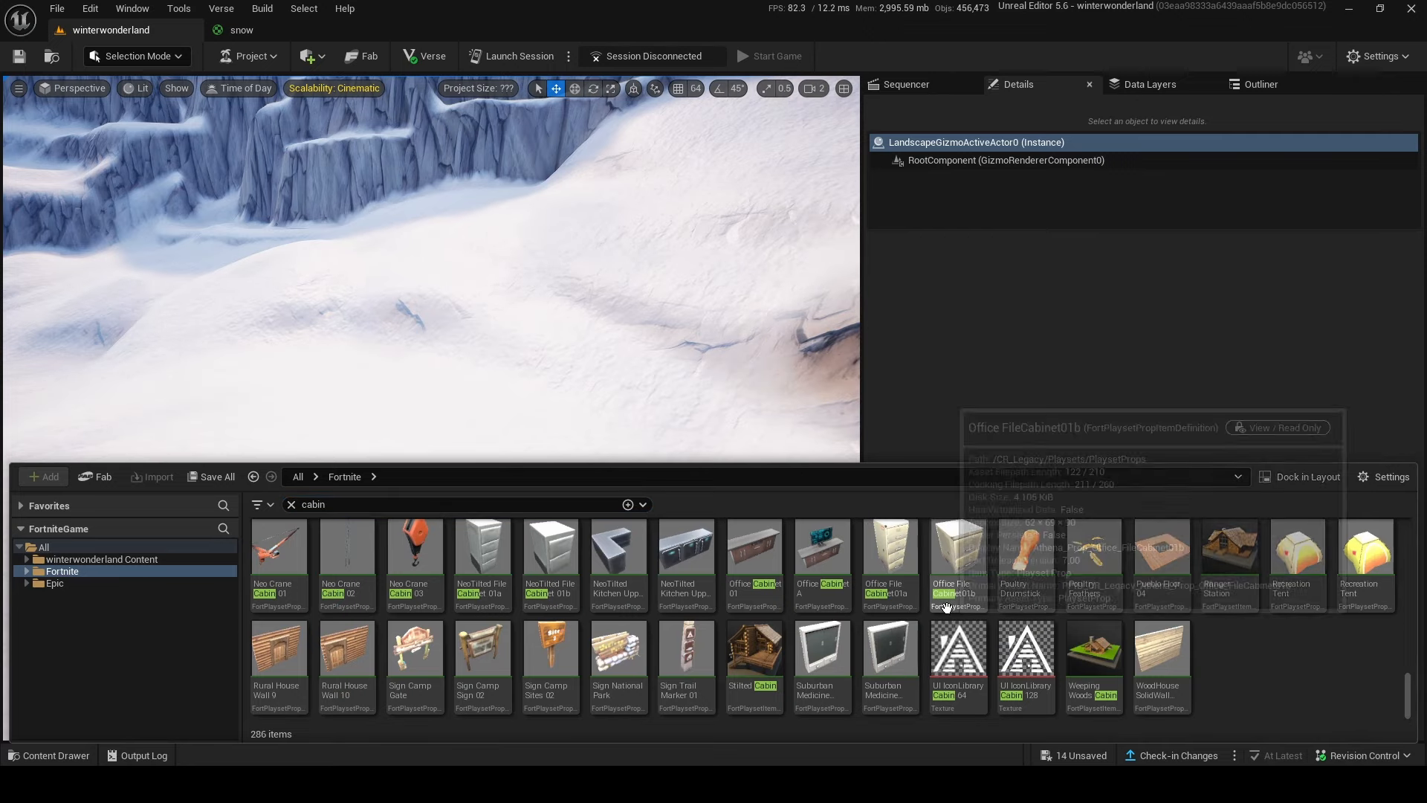
scroll(466, 637, "up", 5)
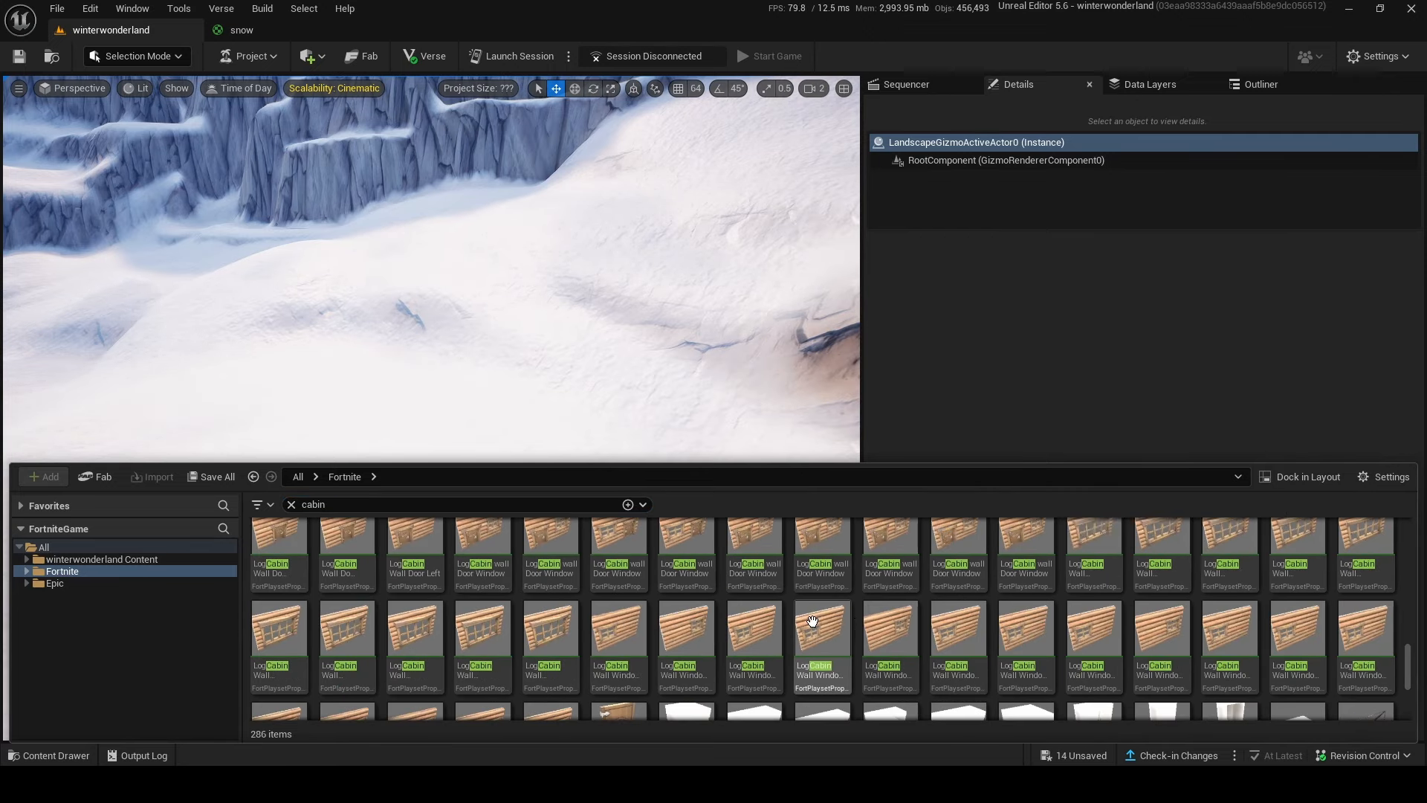
scroll(902, 621, "up", 3)
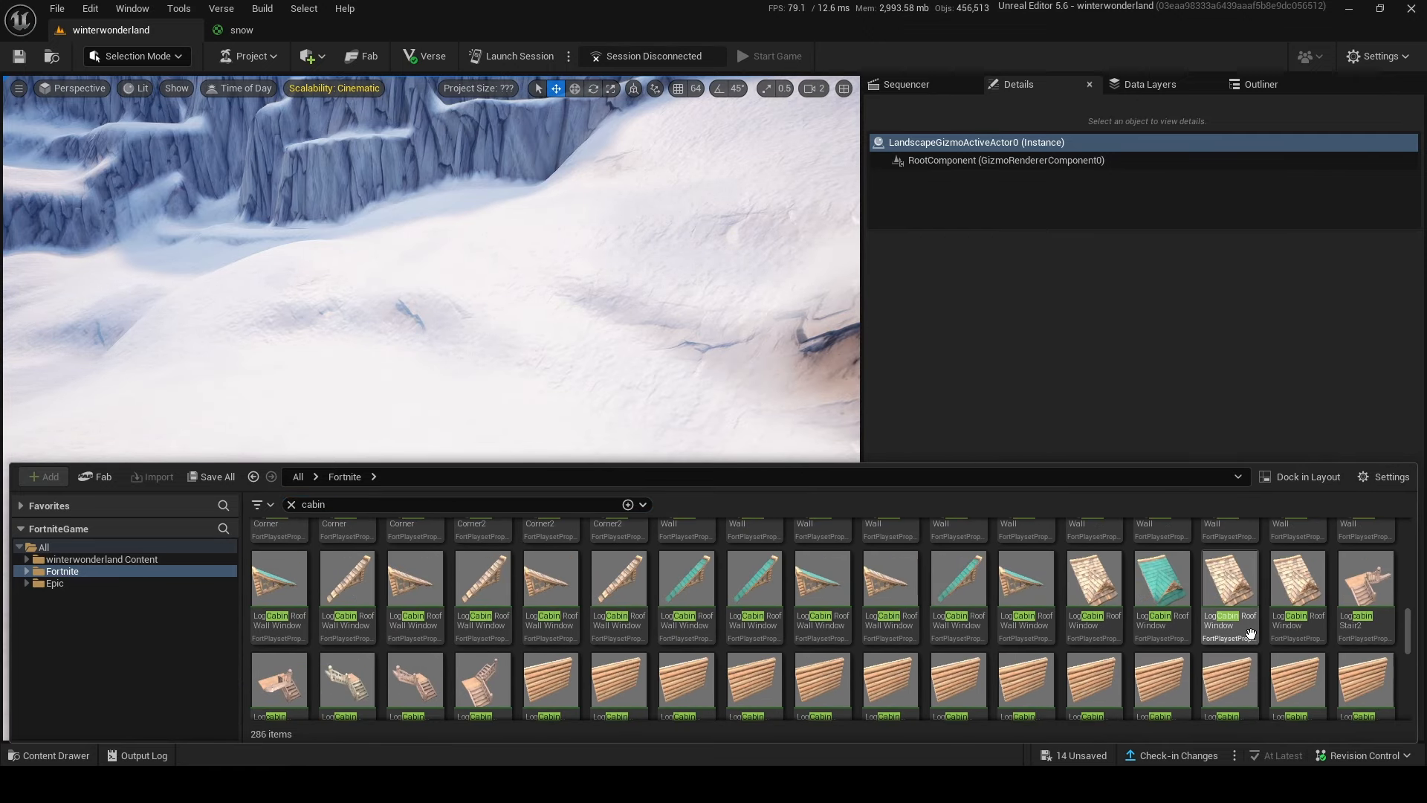
scroll(1135, 629, "up", 3)
Step: Narrow the content search to "cabin prop gallery" and look through the matching pieces
left_click(379, 511)
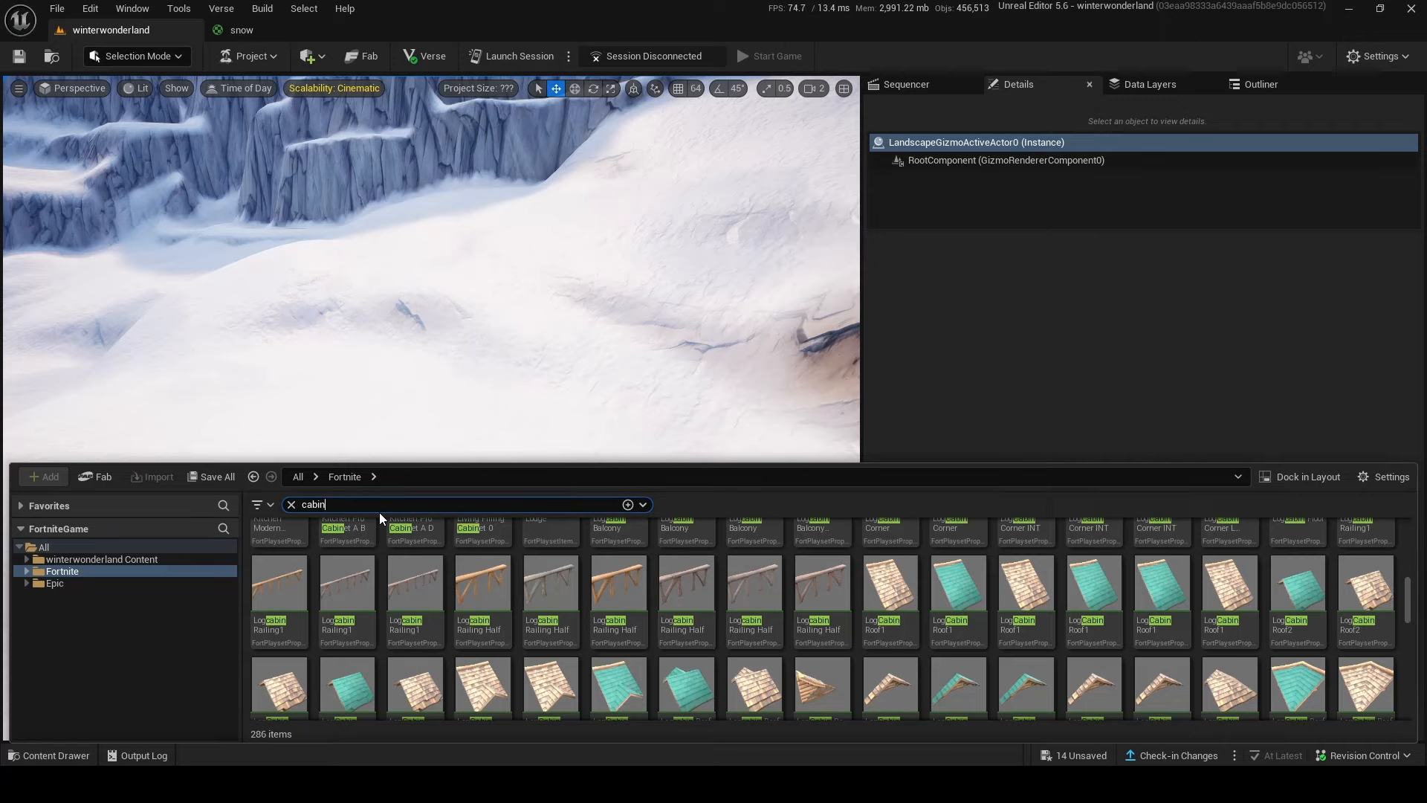
type("prop gallery")
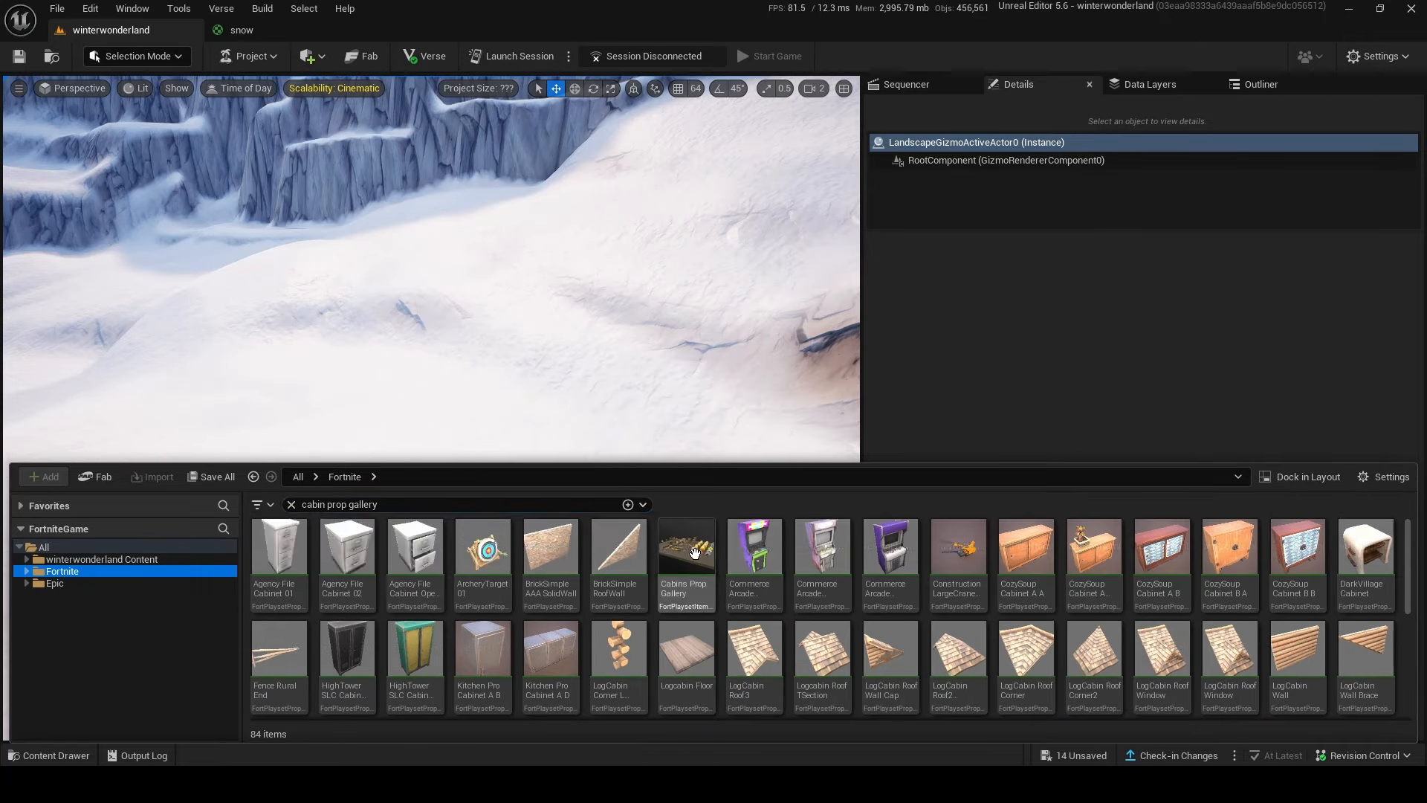
scroll(770, 602, "down", 4)
scroll(771, 602, "up", 4)
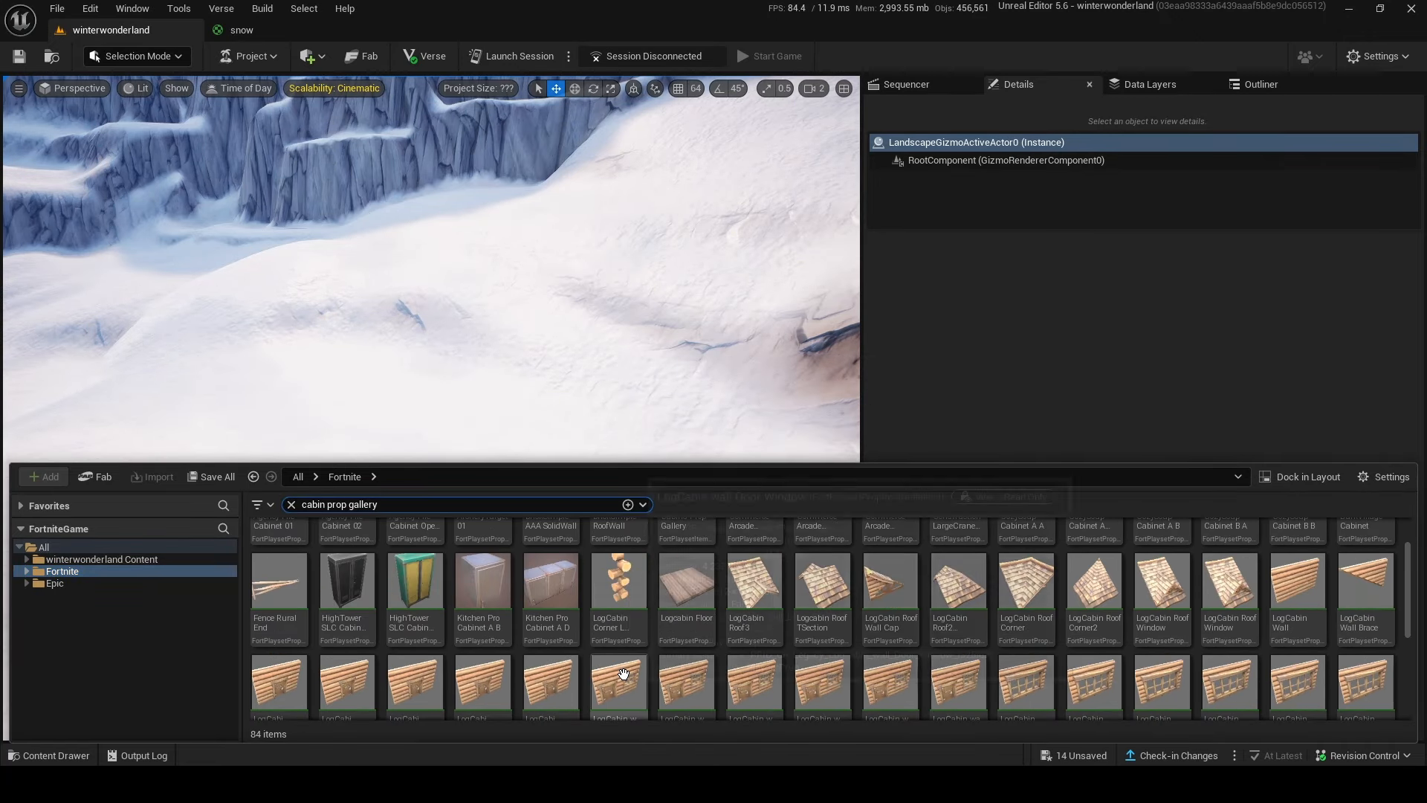
scroll(623, 673, "up", 1)
Step: Select the LogCabin Corner, Floor, Roof TSection, Roof2 and wall Door Window pieces and place all five on the smoothed mound
left_click(618, 600)
left_click(687, 601, "ctrl")
left_click(822, 601, "ctrl")
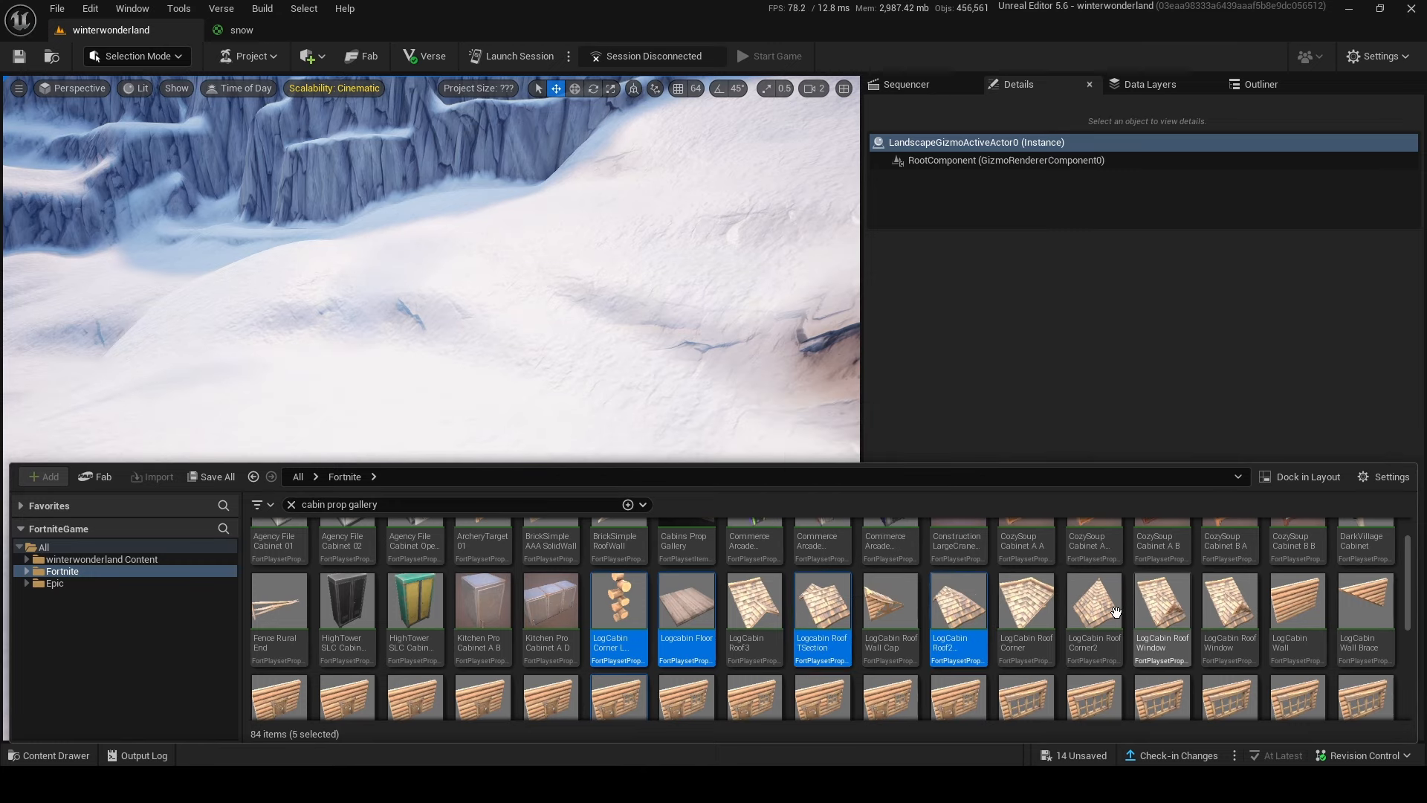
left_click(958, 601, "ctrl")
left_click(1230, 603, "ctrl")
scroll(908, 628, "down", 6)
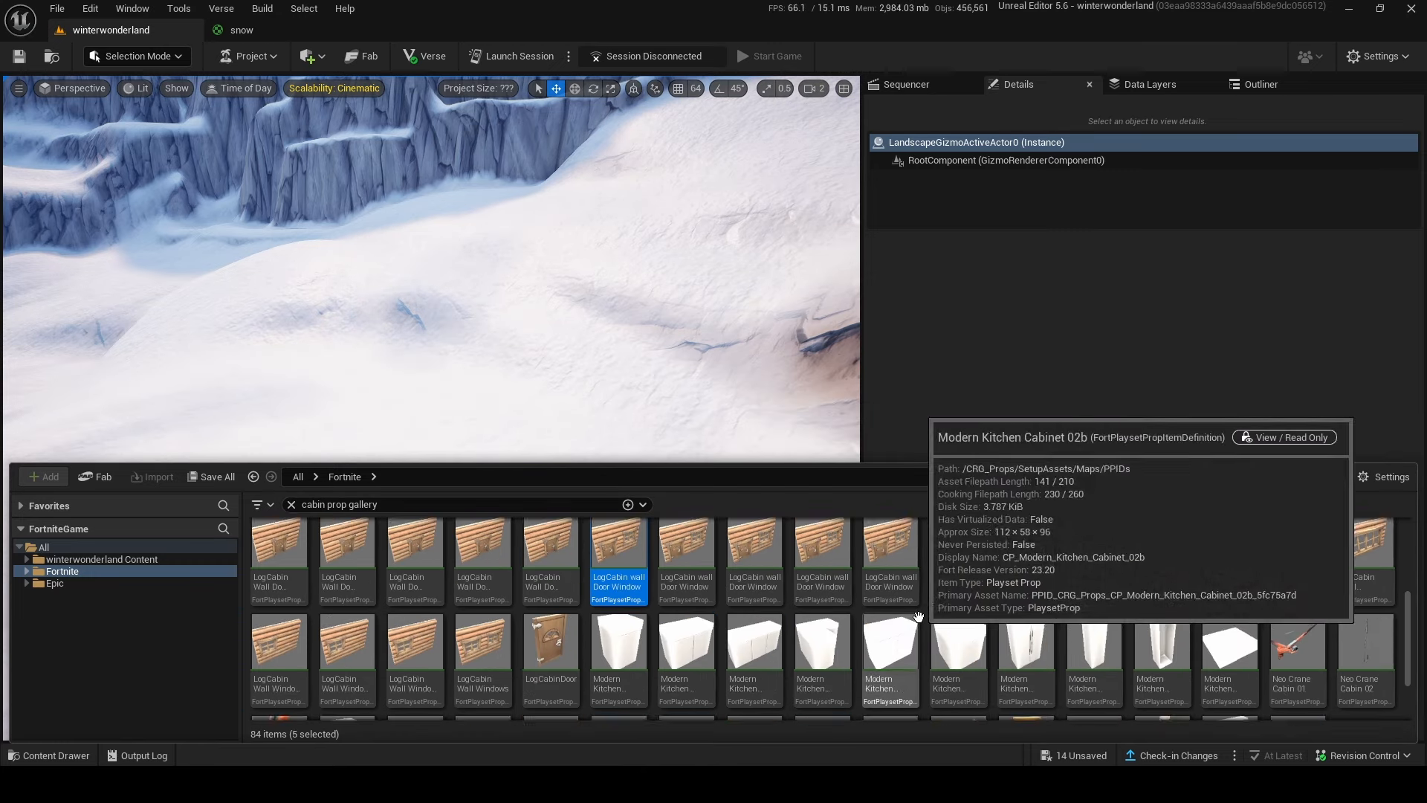
scroll(918, 618, "up", 8)
scroll(700, 596, "down", 1)
left_click_drag(700, 596, 461, 459)
right_click_drag(461, 459, 588, 446)
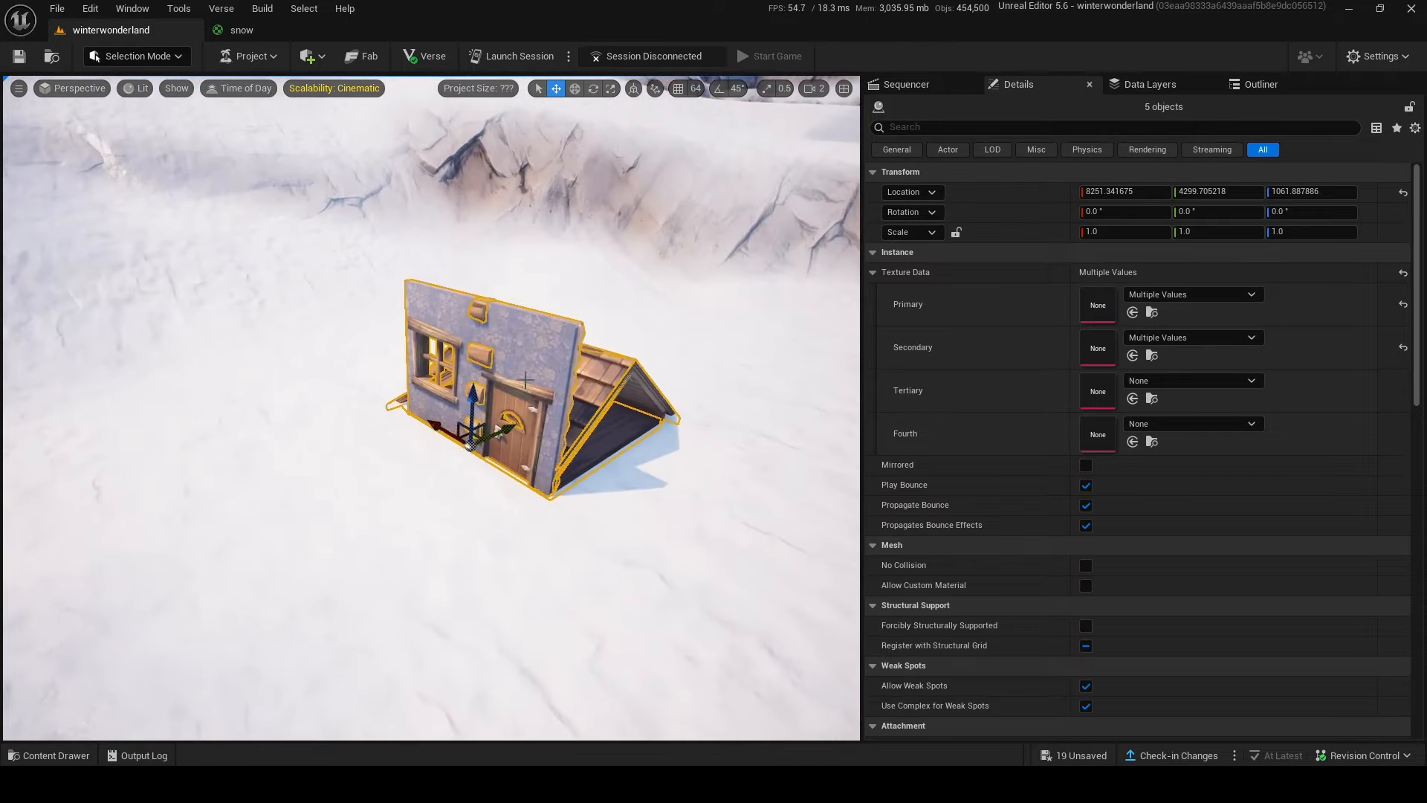
Step: Raise the five cabin pieces to about Z 1604.7 and move the floor clear of the others
left_click_drag(482, 388, 496, 120)
mouse_move(599, 357)
right_mouse_down()
mouse_move(565, 327)
mouse_move(599, 357)
right_mouse_up()
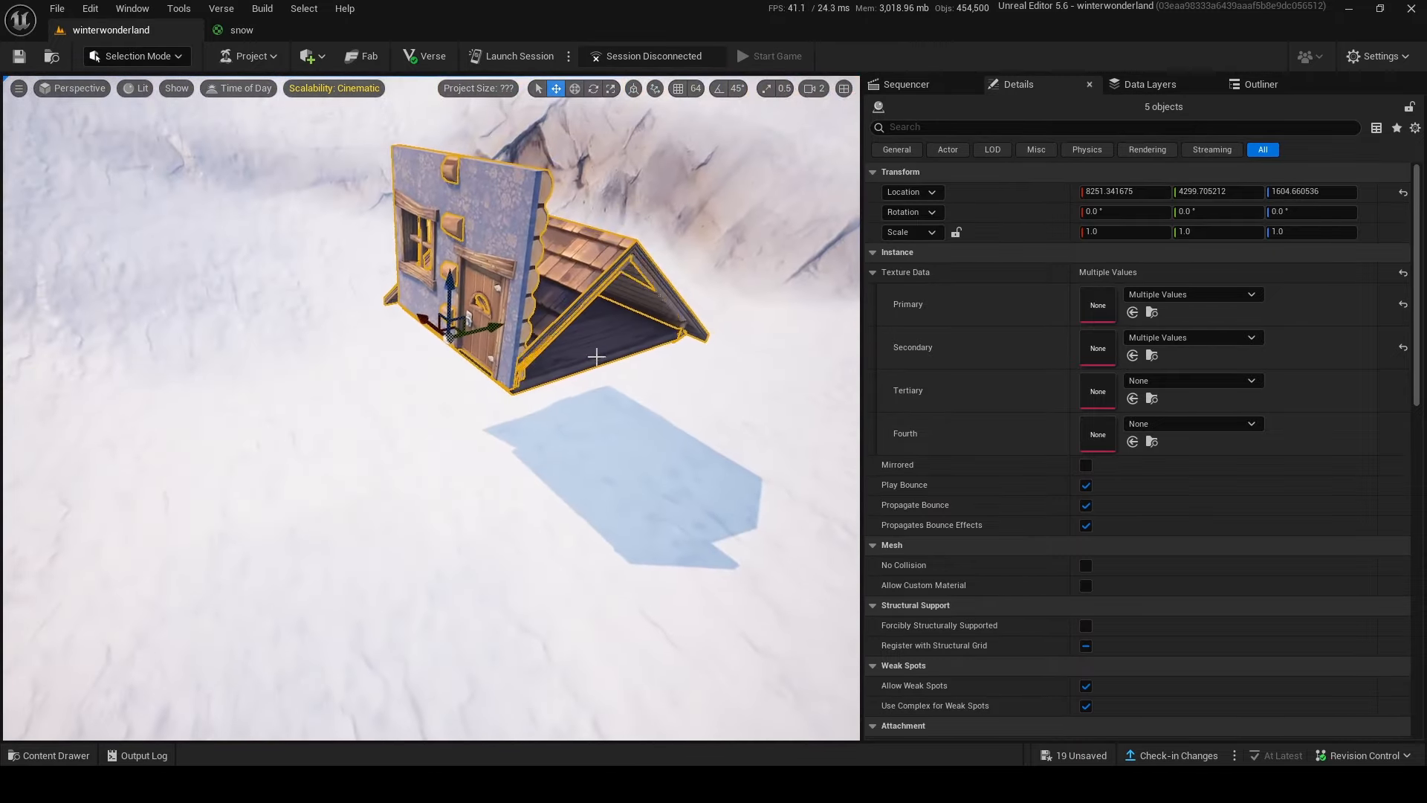
left_click(599, 356)
right_click_drag(474, 296, 512, 319)
left_click_drag(277, 355, 552, 466)
Step: Move the LogCabin wall Door Window onto the floor and rotate it to follow the floor's edge
left_click(307, 329)
key("e")
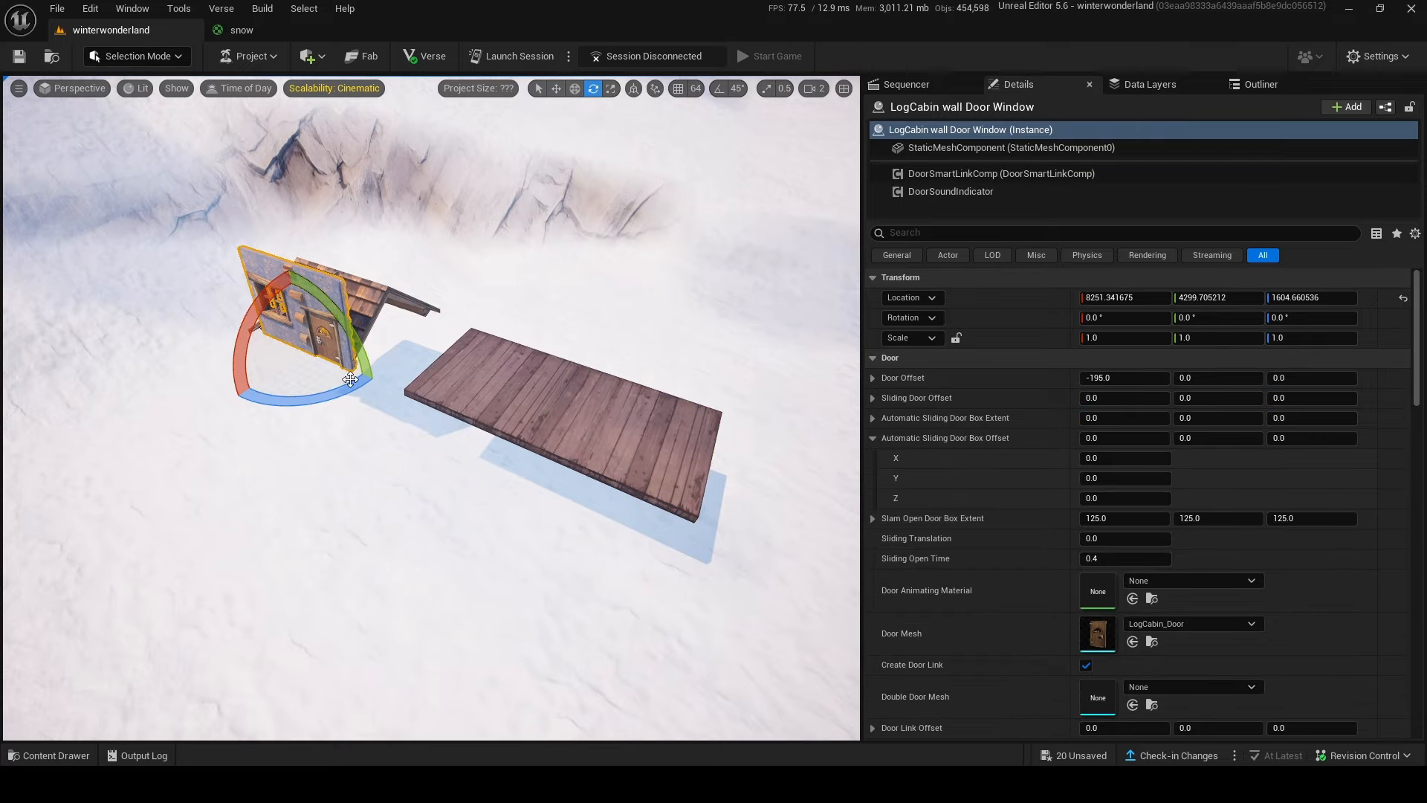
right_click_drag(307, 328, 334, 320)
key("w")
left_click_drag(468, 383, 667, 496)
right_click_drag(668, 496, 580, 445)
scroll(580, 446, "down", 1)
key("e")
left_click_drag(392, 497, 380, 491)
key("w")
left_click_drag(443, 447, 456, 467)
right_click_drag(455, 467, 434, 463)
Step: Fine-tune the door wall's position and scale so that it fits the edge of the wooden floor
left_click_drag(435, 461, 481, 500)
key("e")
left_click(483, 531)
right_click_drag(483, 531, 483, 543)
key("s")
key("r")
left_click_drag(483, 395, 475, 390)
key("w")
right_click_drag(474, 389, 713, 375)
key("s")
Step: Place a LogCabin Wall beside the door wall and scale it to about -0.715 in Y to fill the floor's edge
left_click(474, 389)
key("a")
left_click(49, 755)
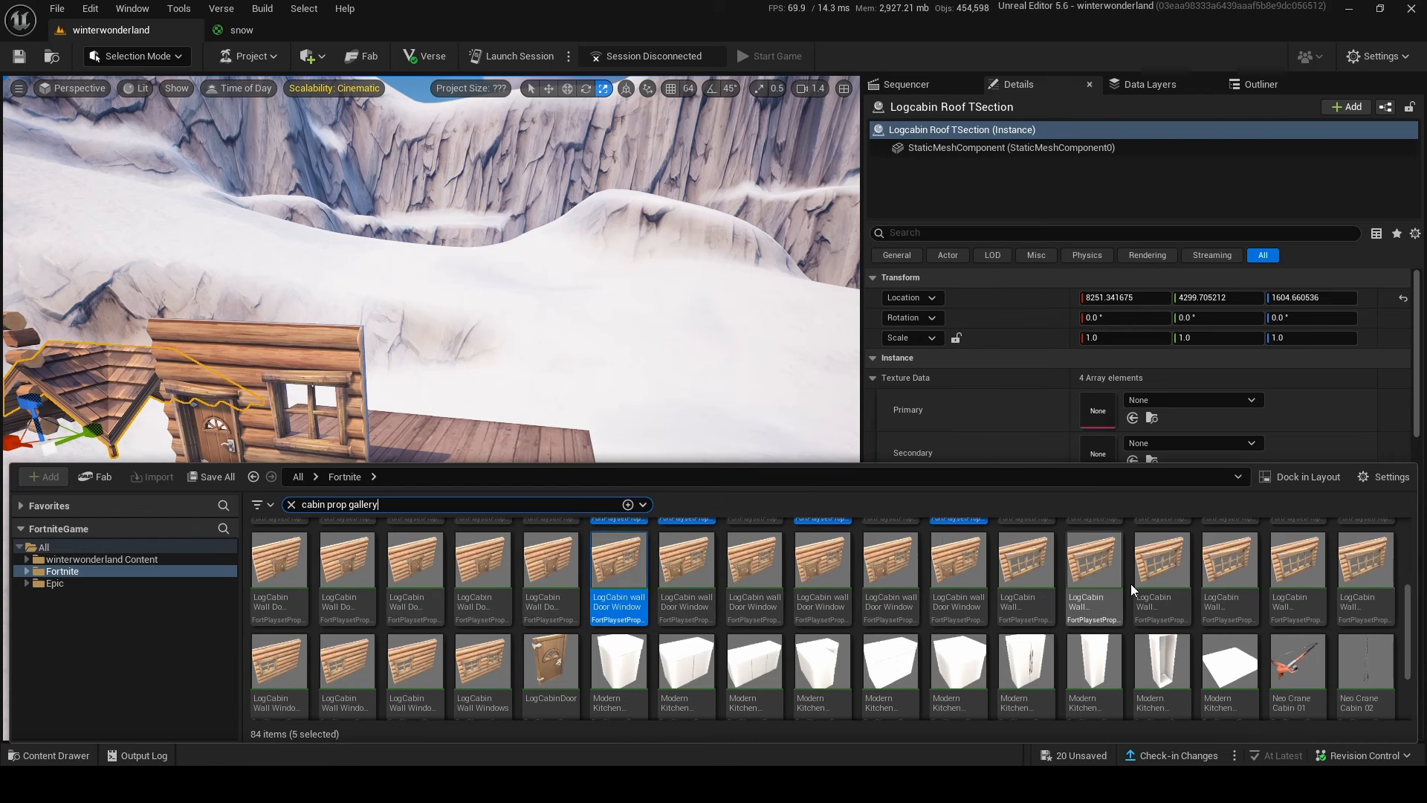
scroll(728, 606, "up", 1)
scroll(726, 605, "up", 2)
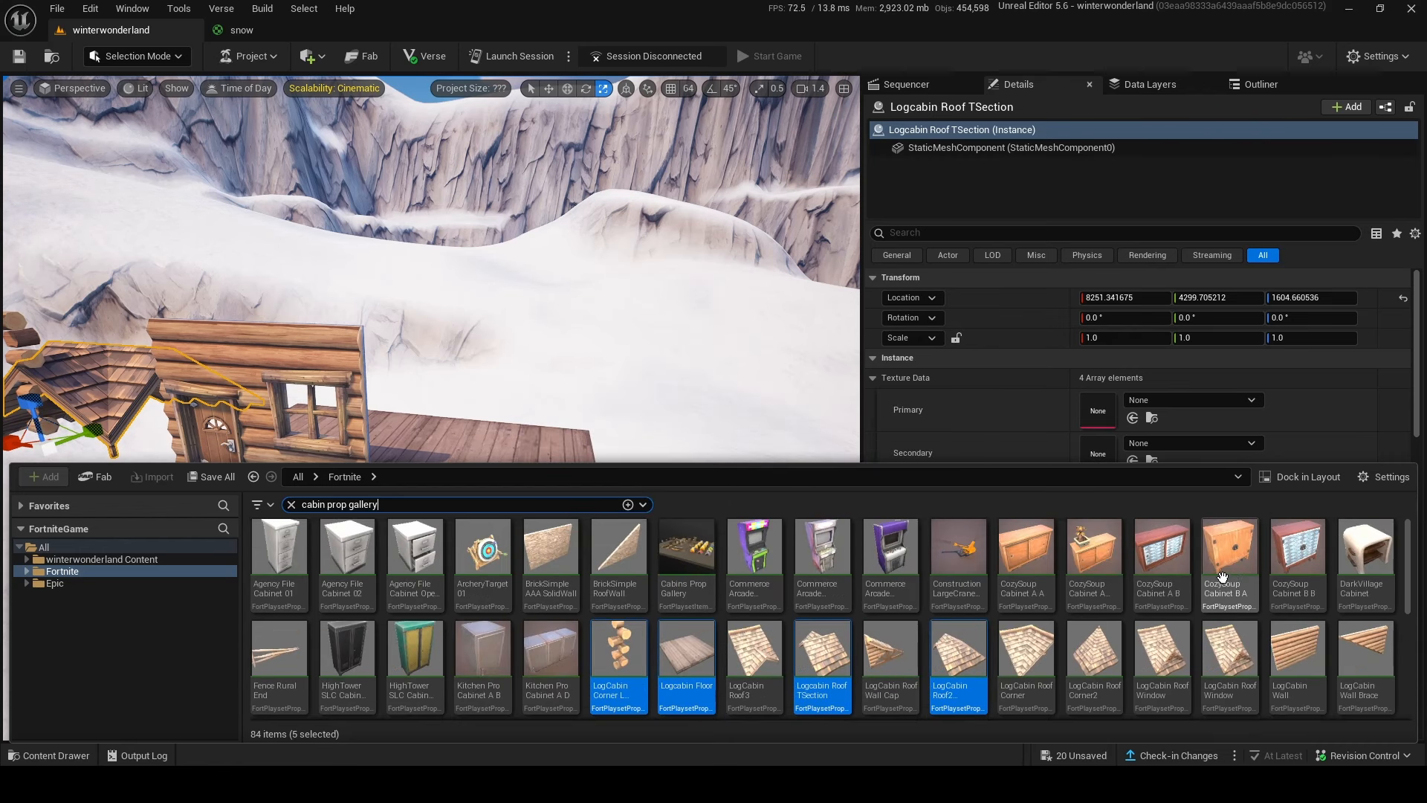
left_click_drag(1223, 578, 480, 511)
right_click_drag(480, 511, 550, 483)
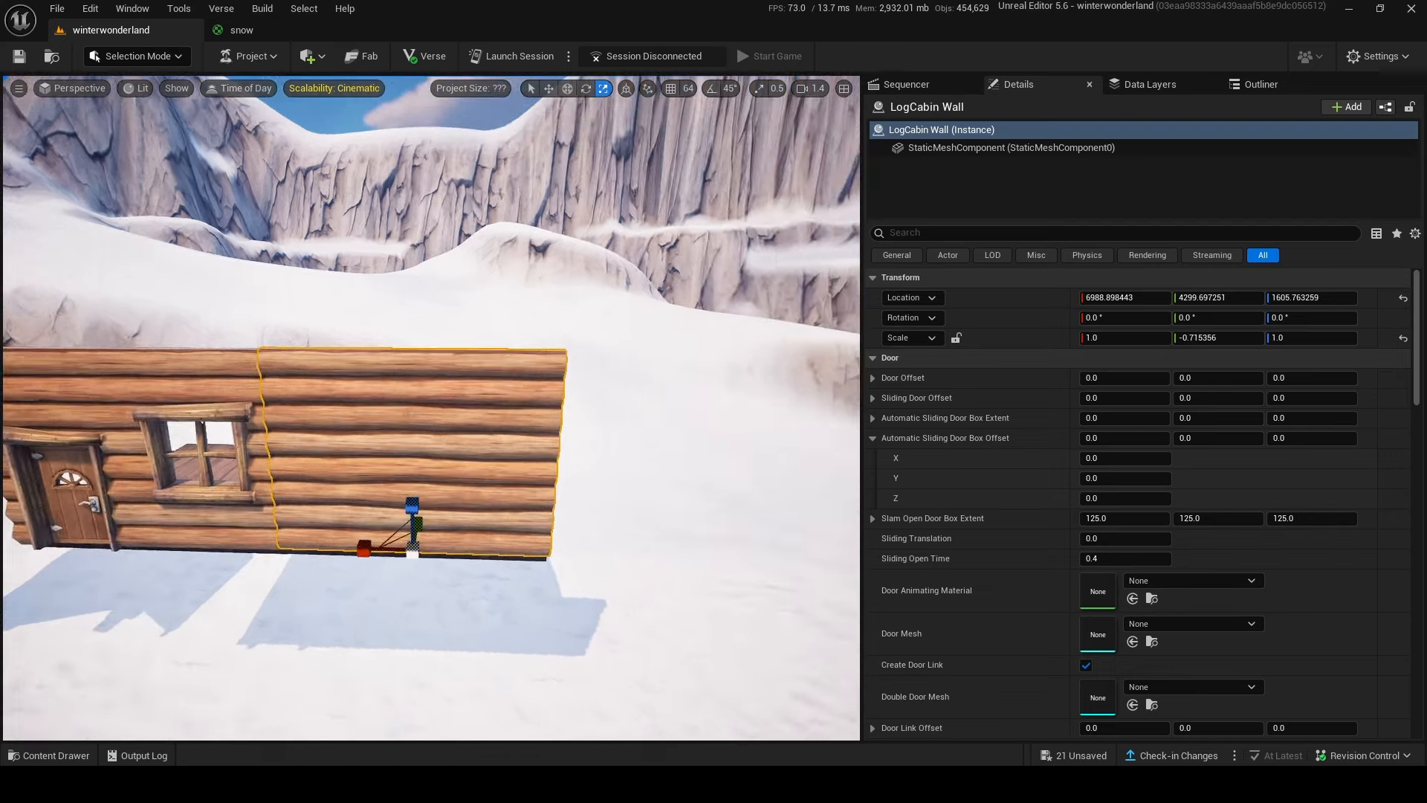
left_click_drag(490, 504, 501, 506)
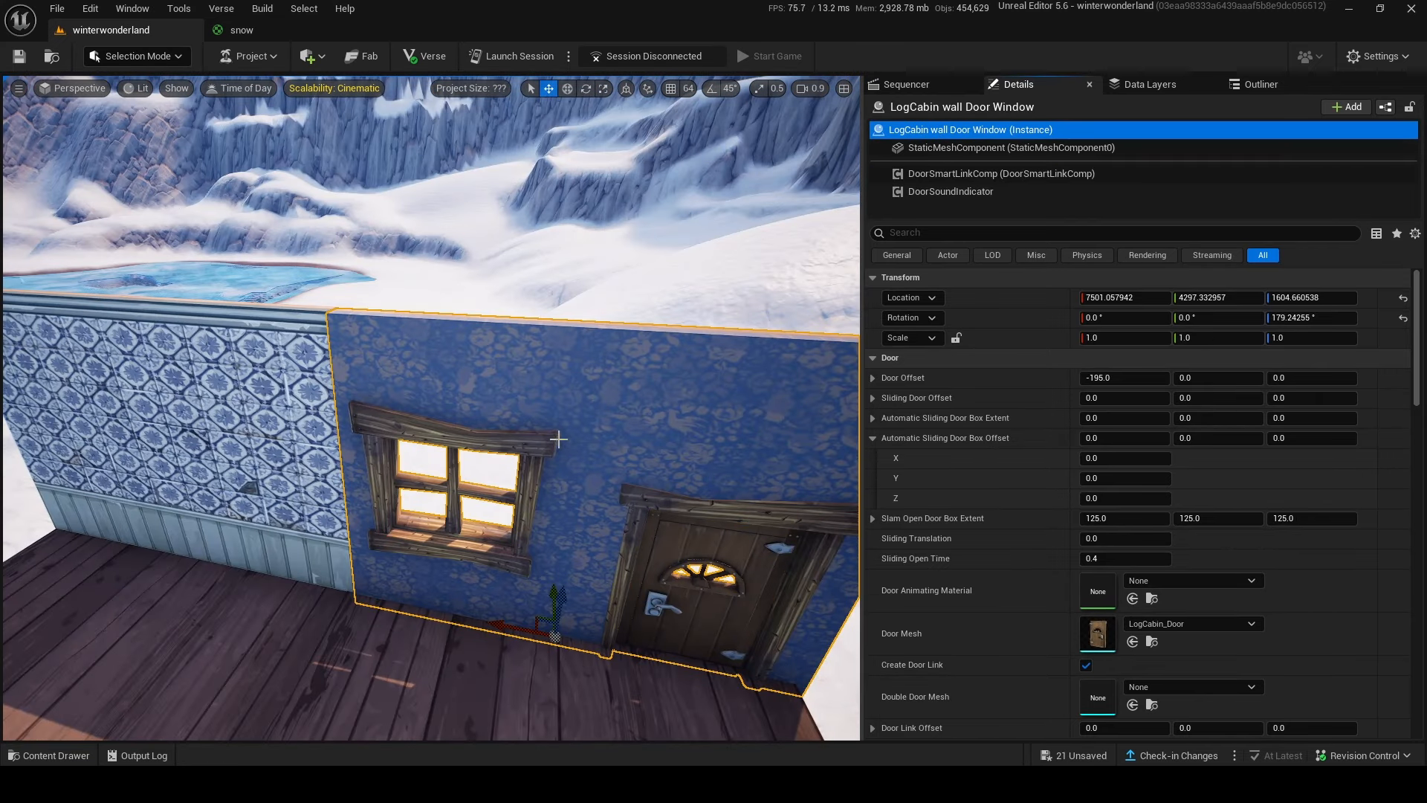
Step: Copy the Mansion_Wallpaper_04 Secondary texture from the door wall to the Secondary texture of the adjoining LogCabin Wall
scroll(1028, 422, "down", 10)
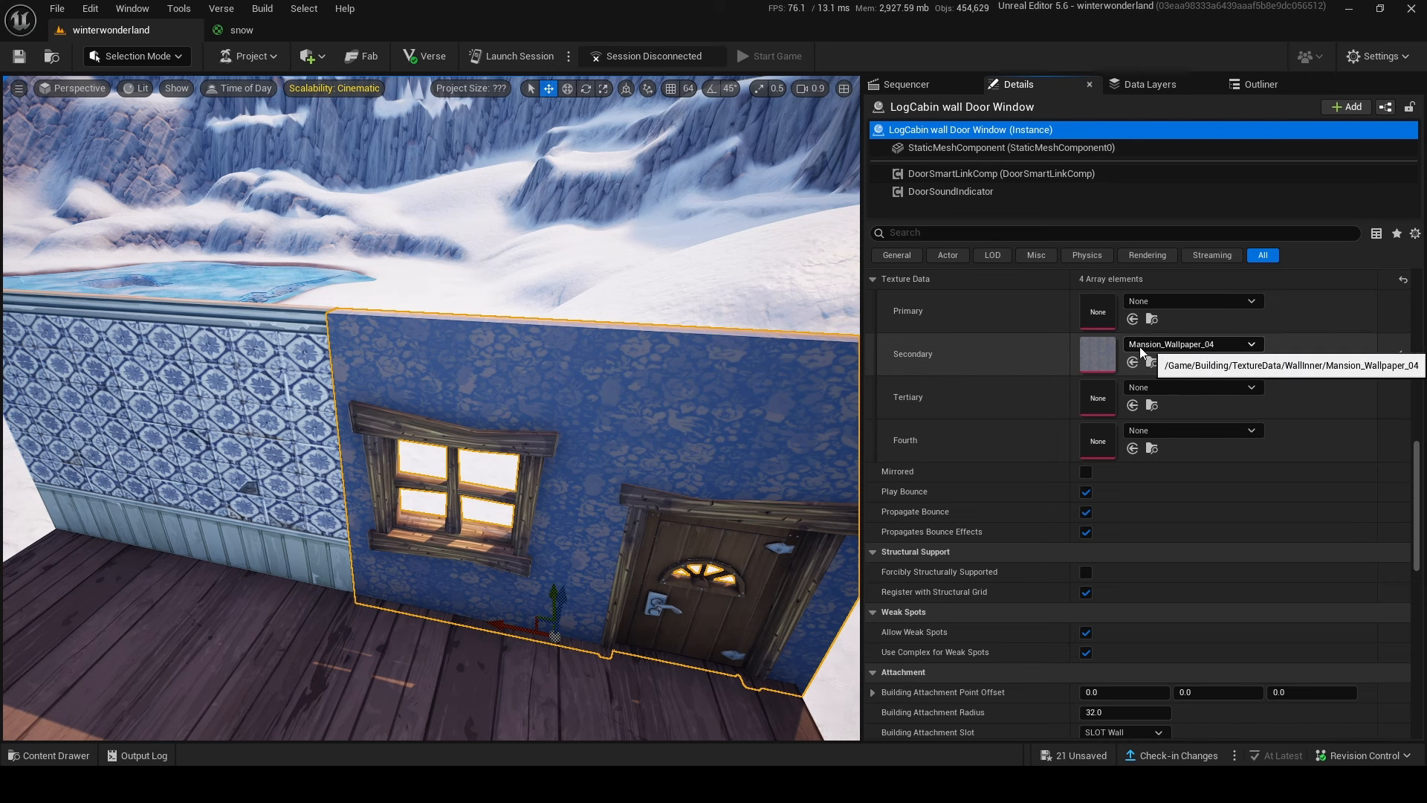
right_click(974, 346)
left_click(1022, 378)
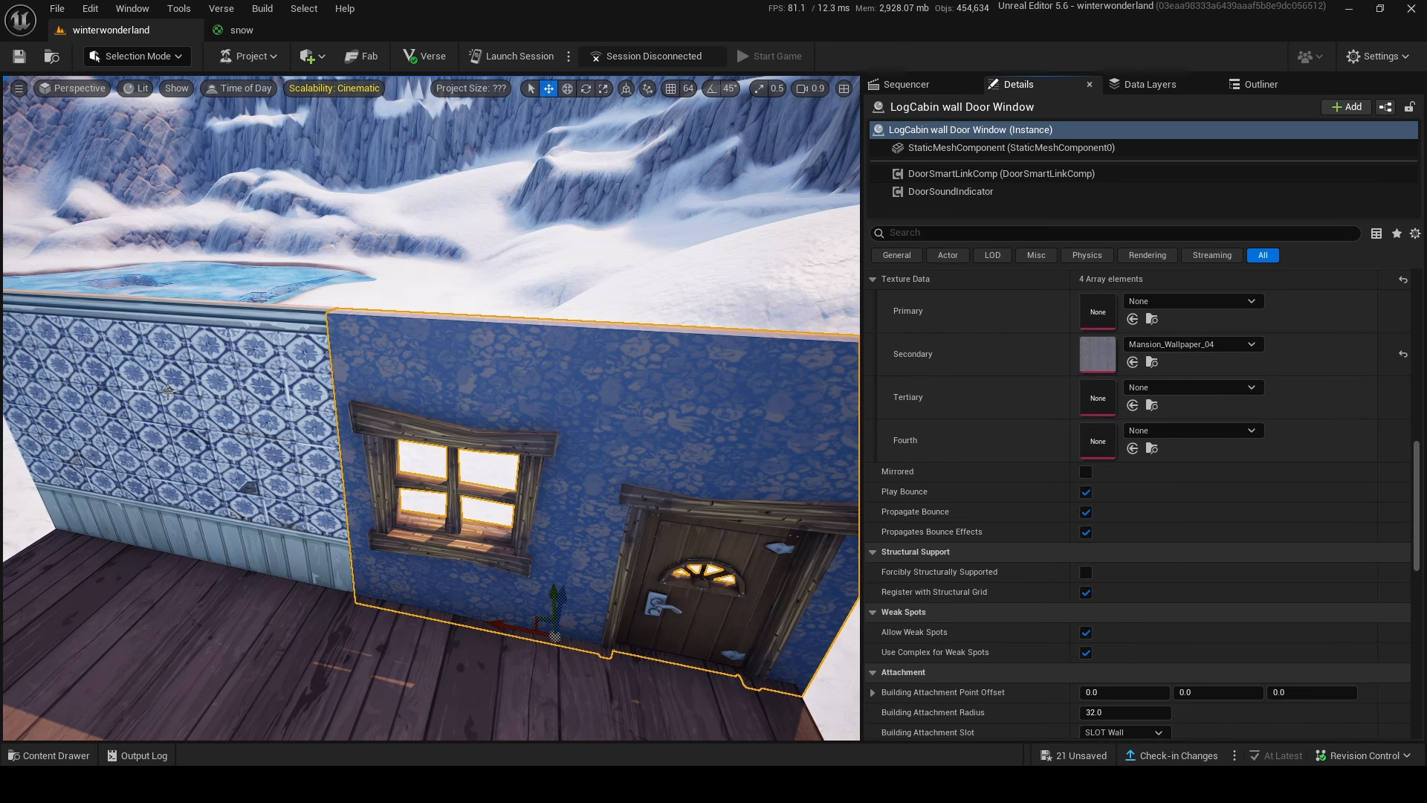
left_click(160, 391)
scroll(1221, 416, "down", 5)
scroll(1221, 417, "up", 10)
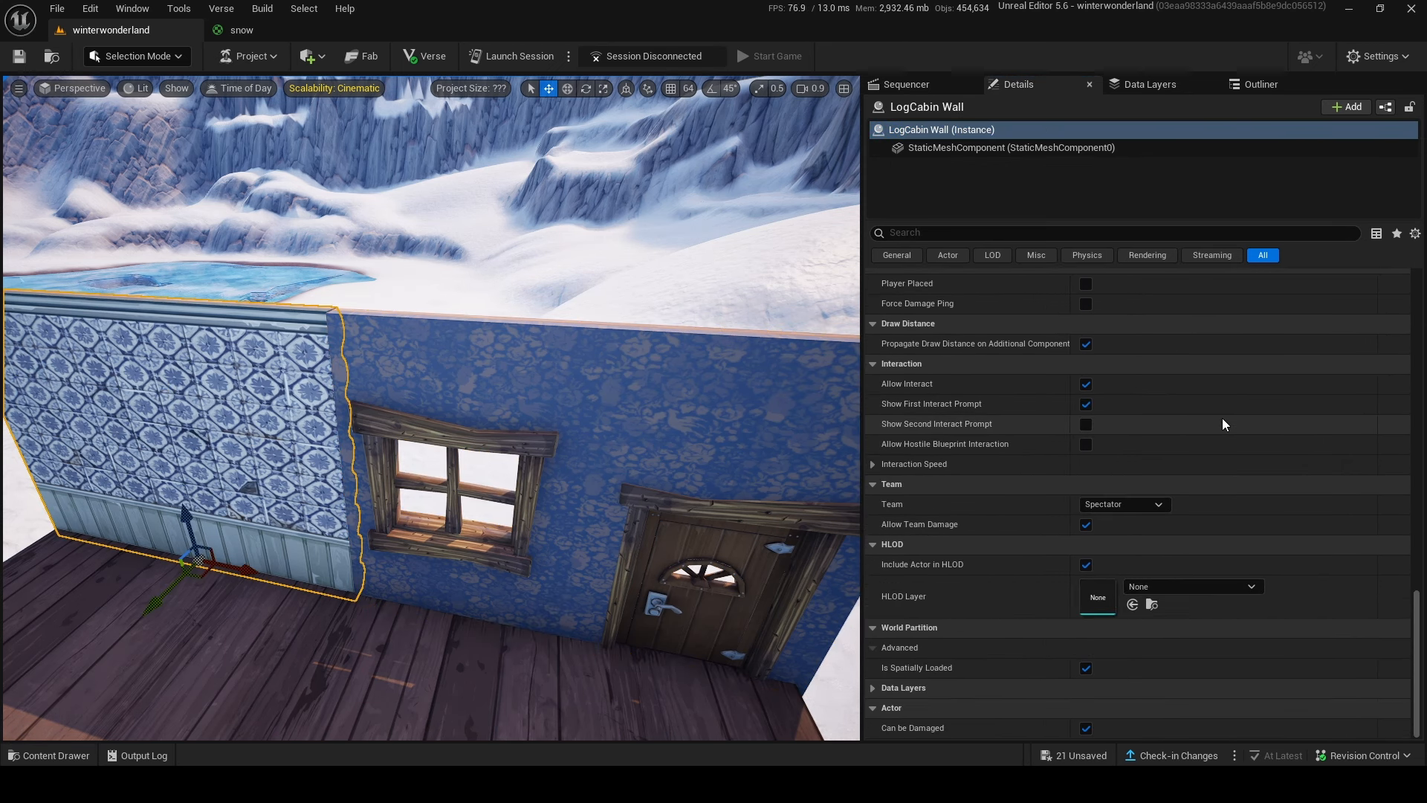
right_click(916, 544)
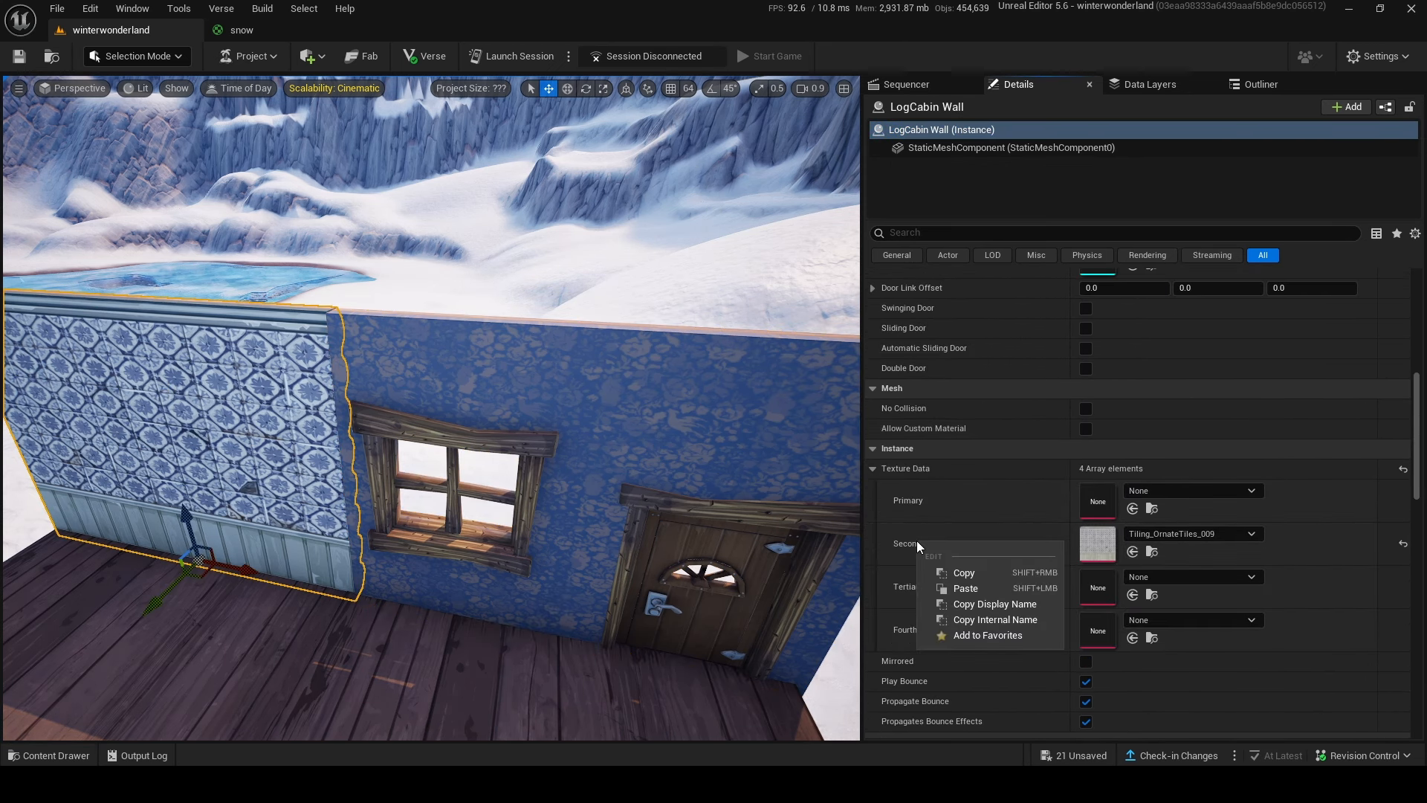
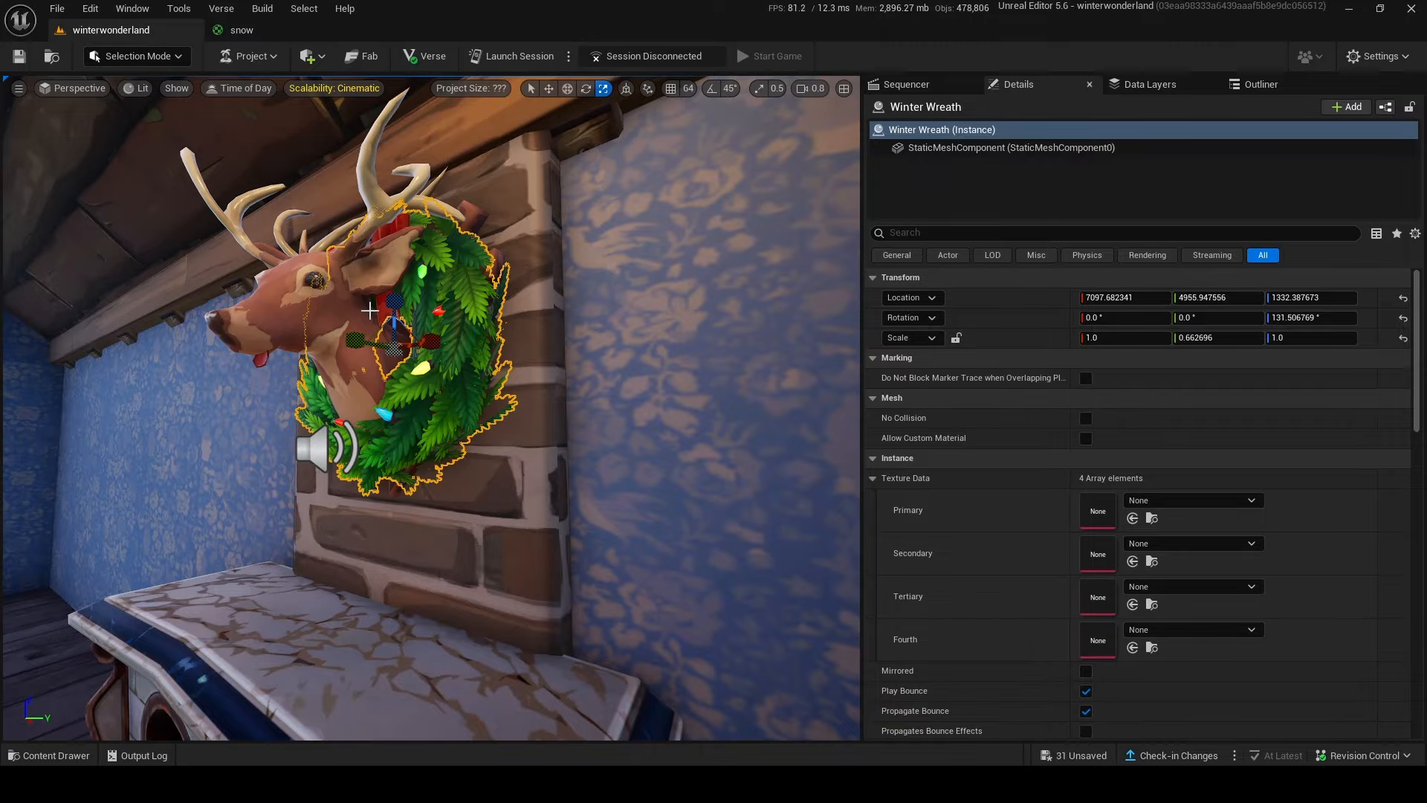
Step: Lower the Winter Wreath around the mounted deer head to about Z 1322.15
left_click_drag(397, 300, 398, 324)
key("g")
right_click_drag(367, 324, 587, 319)
Step: Place a Decal device on the slope of the cabin roof at about X 7124, Y 4231.7, Z 1522.3
scroll(367, 324, "down", 1)
left_click(60, 756)
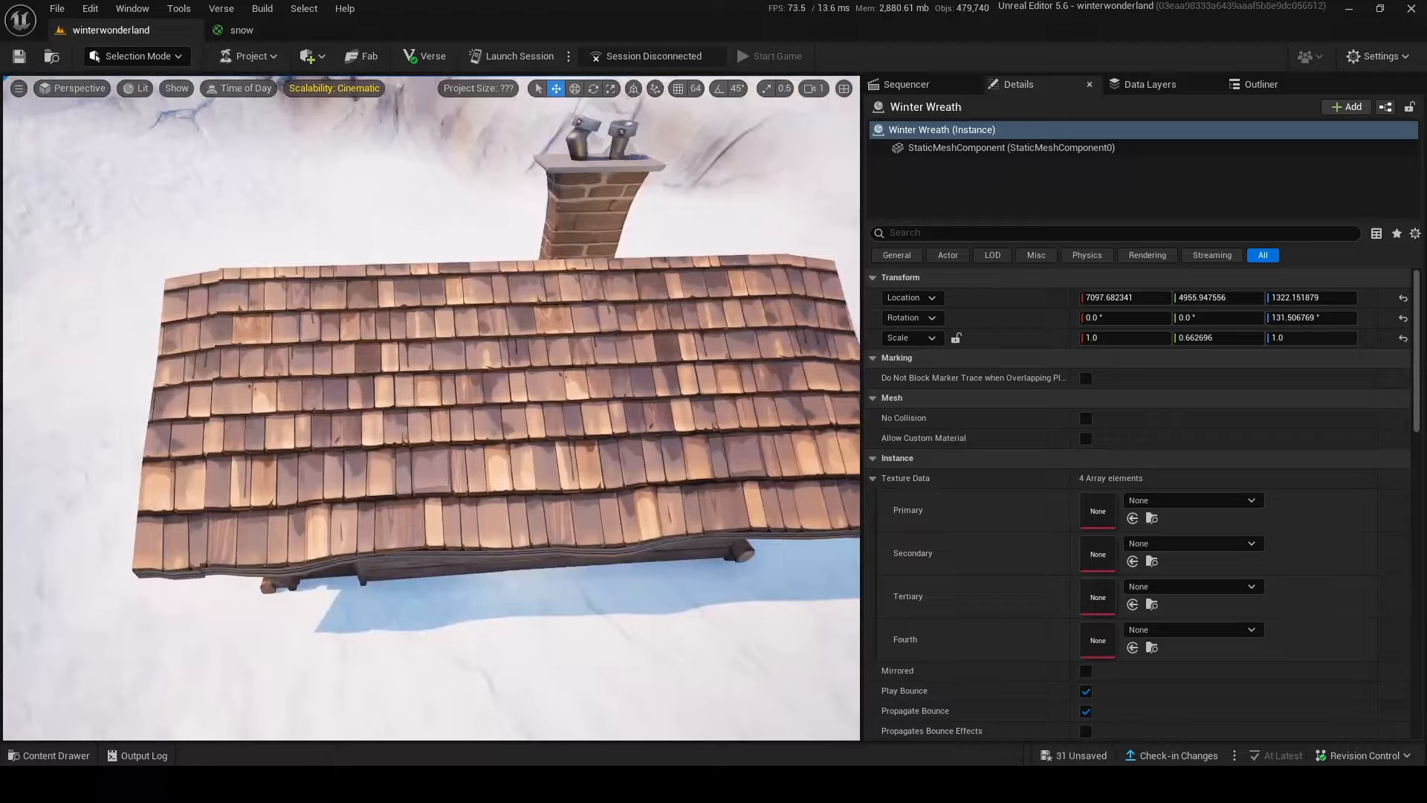
right_click_drag(431, 408, 148, 391)
right_click_drag(173, 672, 355, 728)
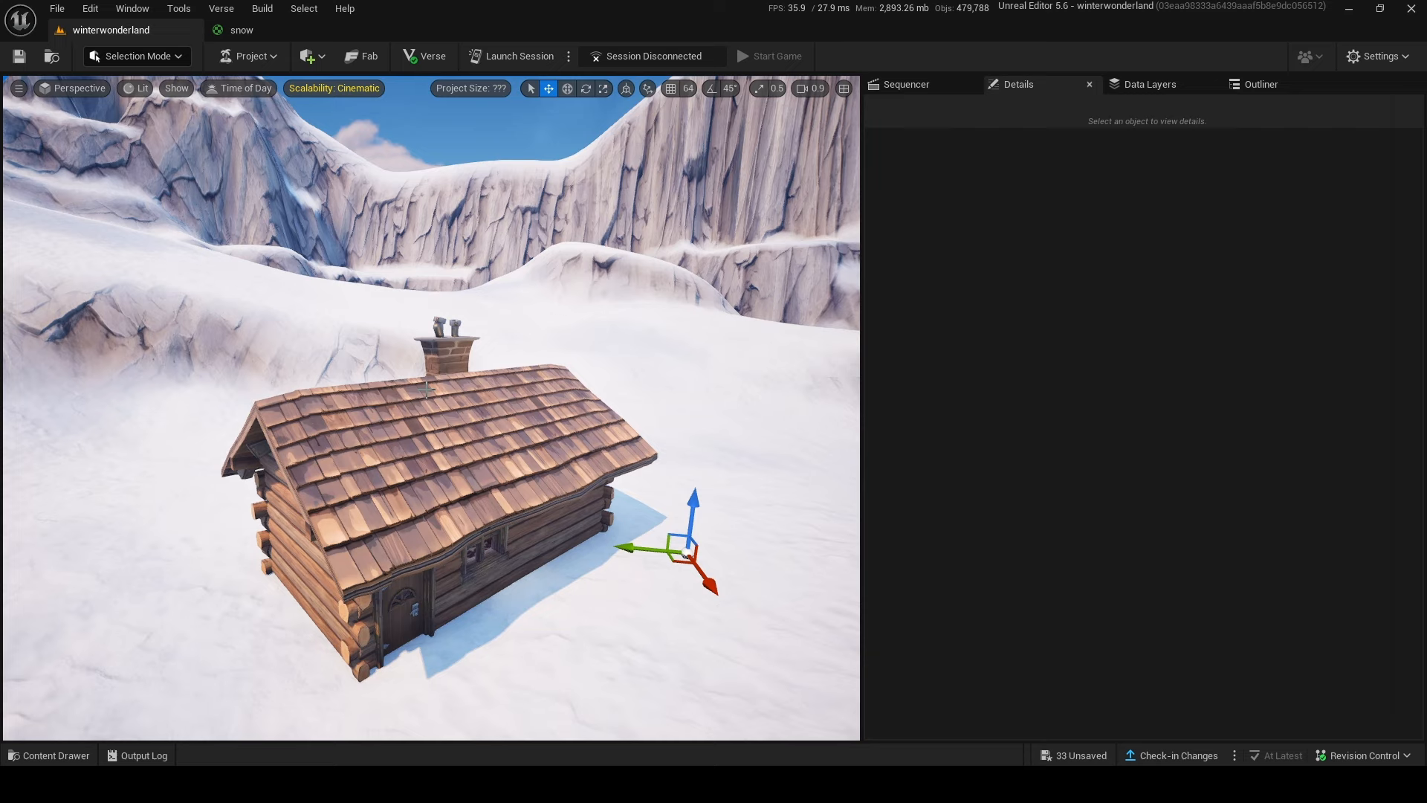
left_click_drag(679, 564, 376, 456)
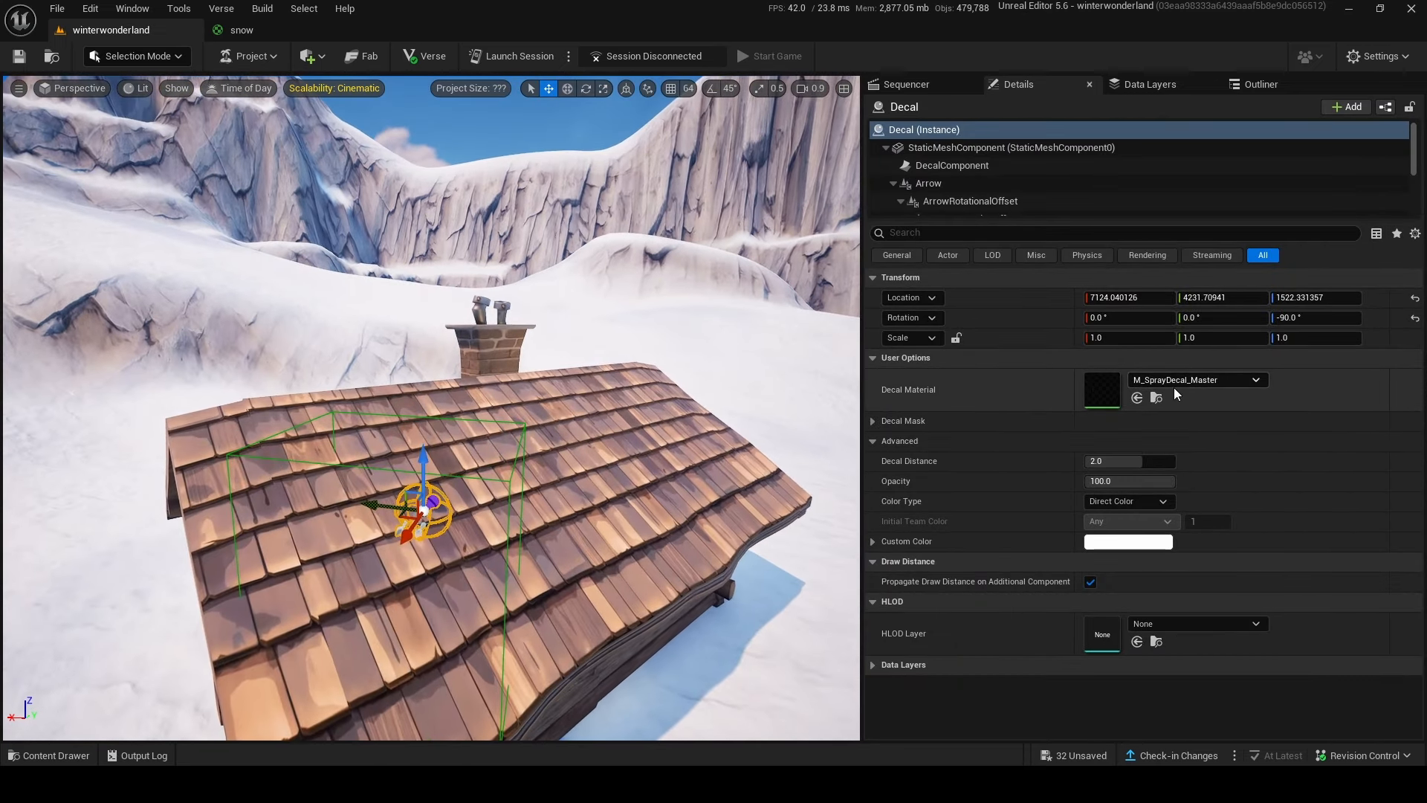
Step: Create a new material named snowfordecal in the winterwonderland Content folder
left_click(1174, 377)
left_click(1381, 443)
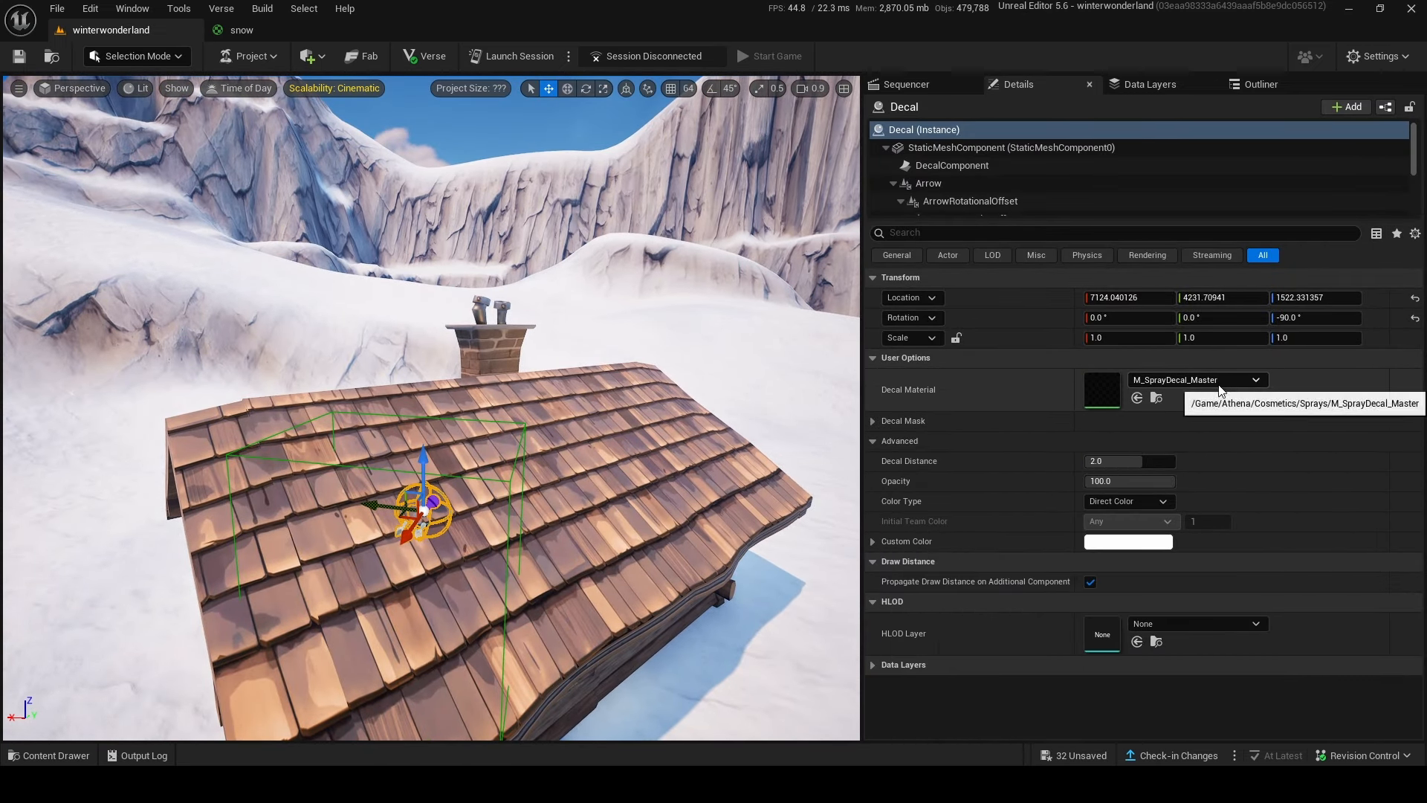
left_click(52, 755)
left_click(102, 559)
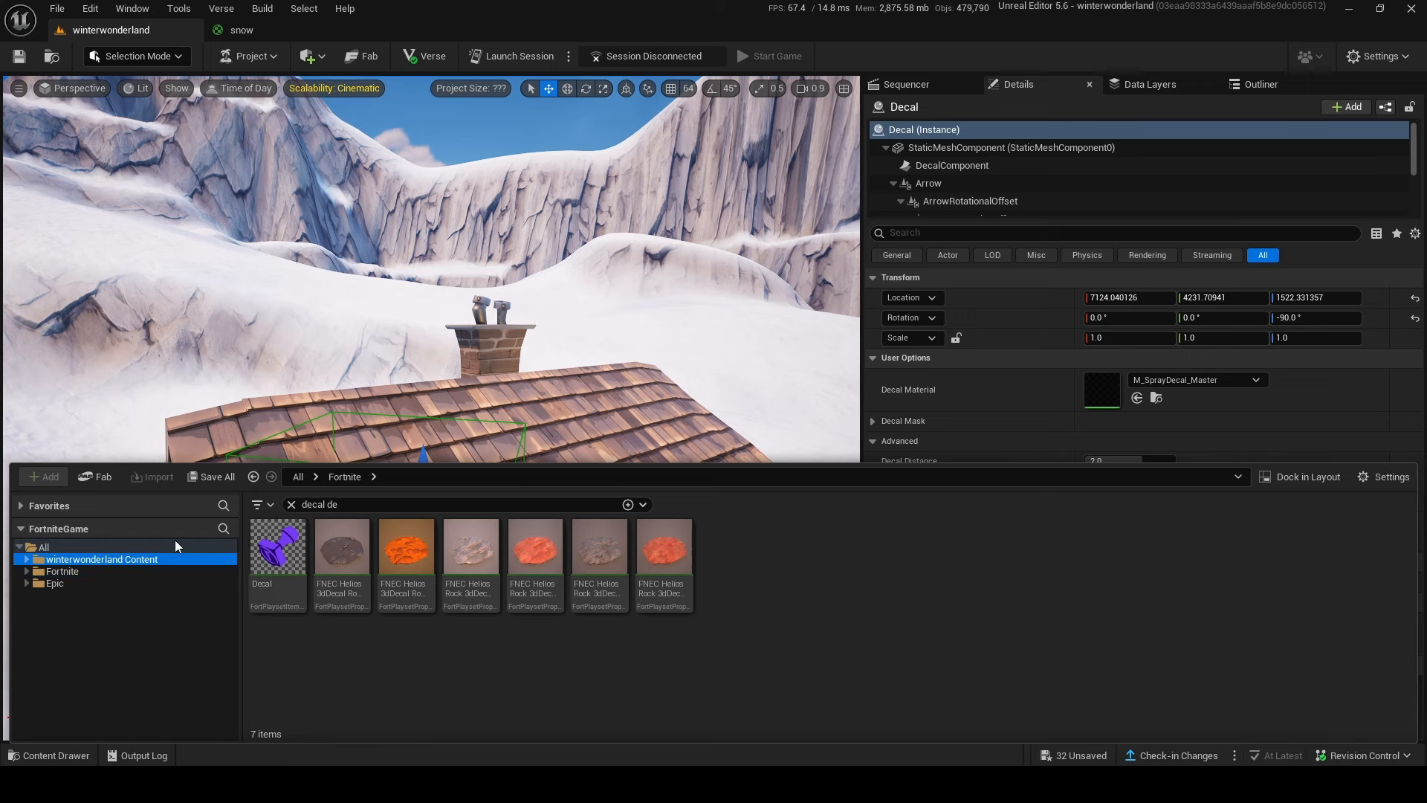
right_click(584, 521)
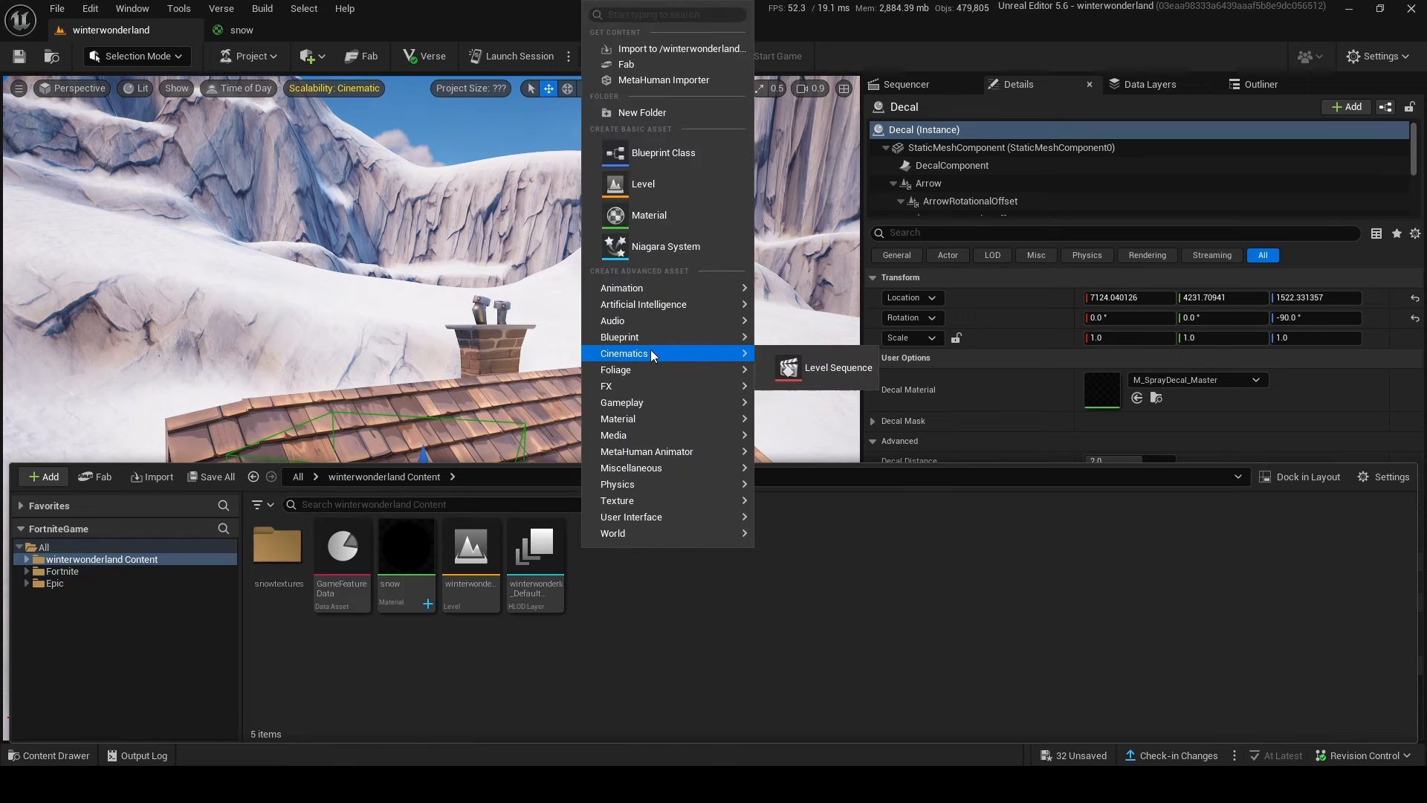
left_click(787, 429)
type("snowfor")
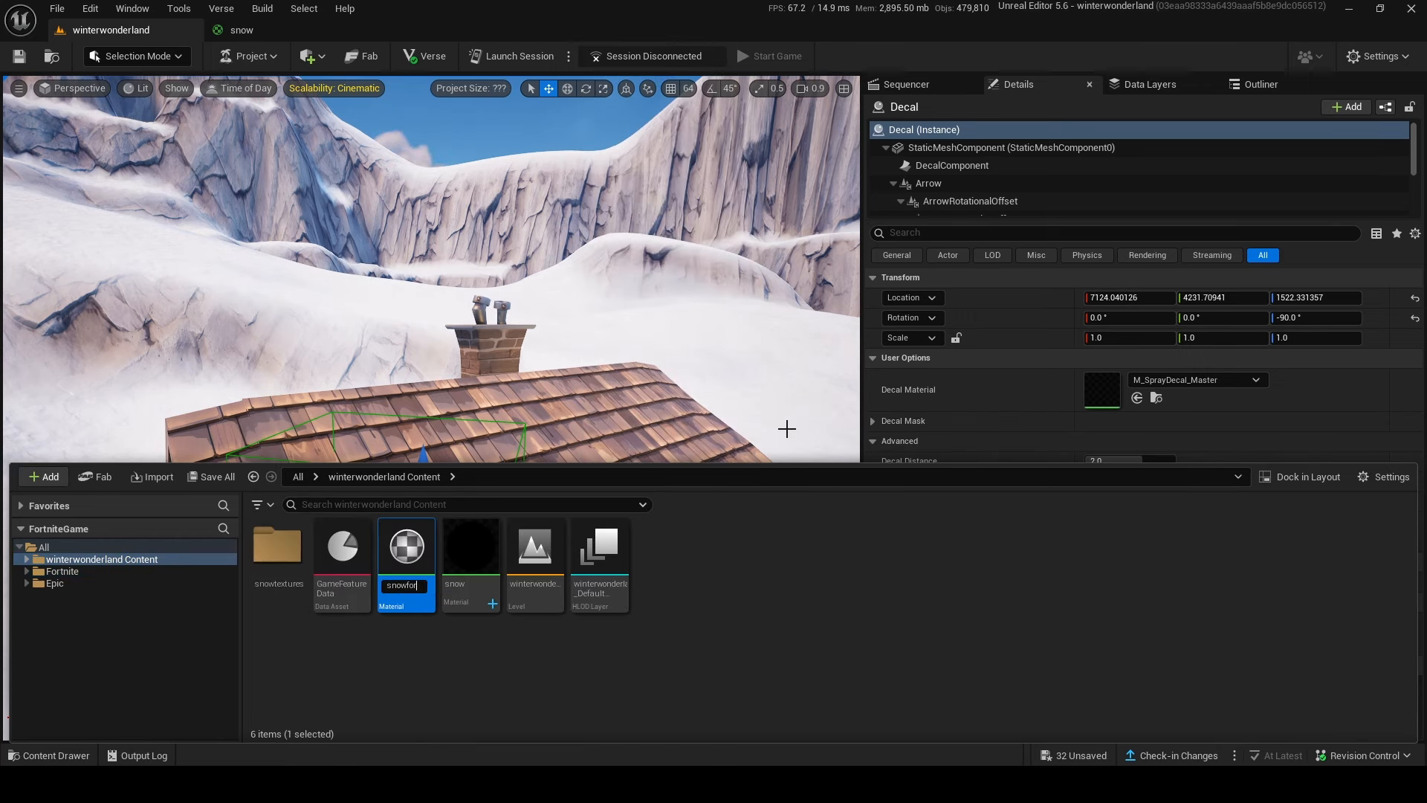
type("decal")
key("Return")
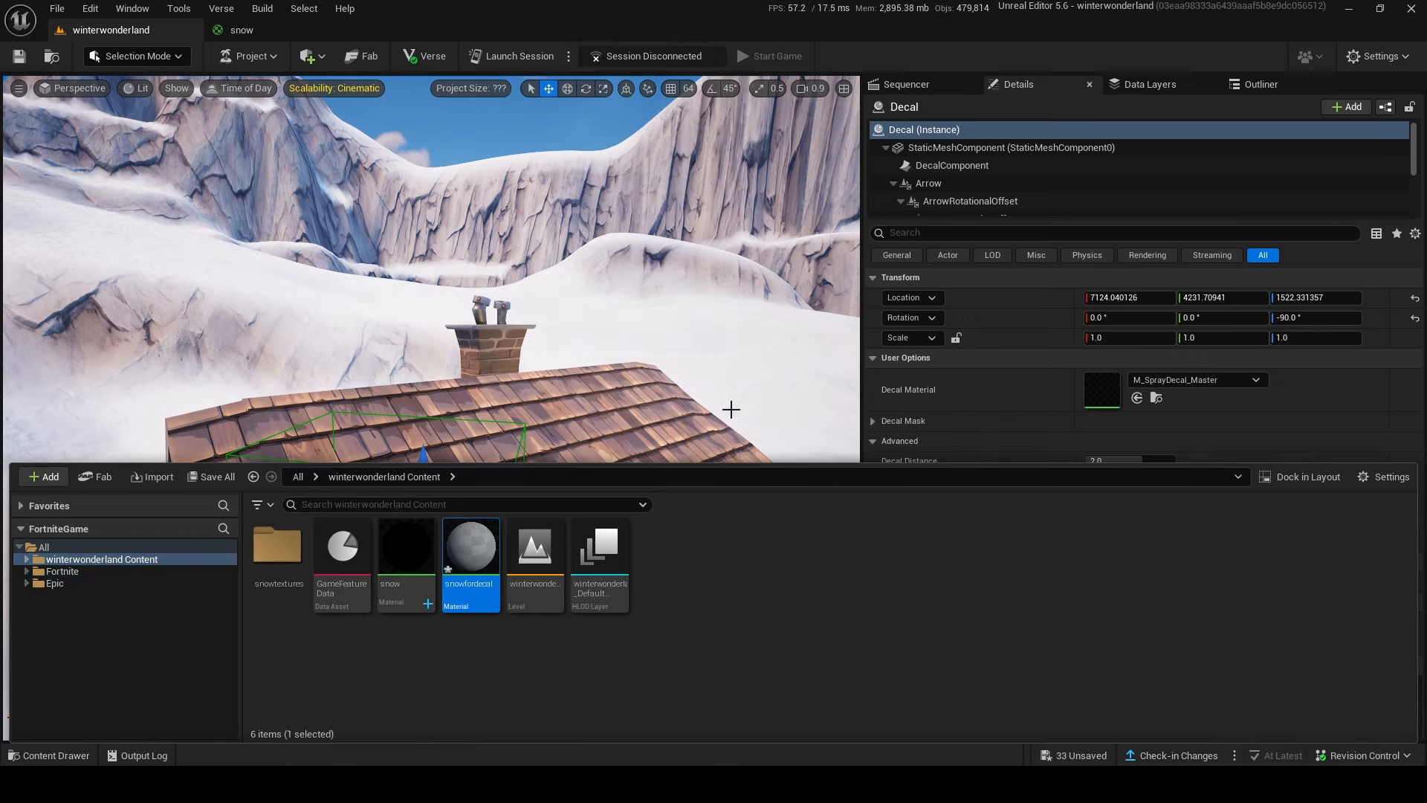
Step: Open snowfordecal, add a constant three-component vector set to white (1, 1, 1), and connect it to Base Color
double_click(448, 554)
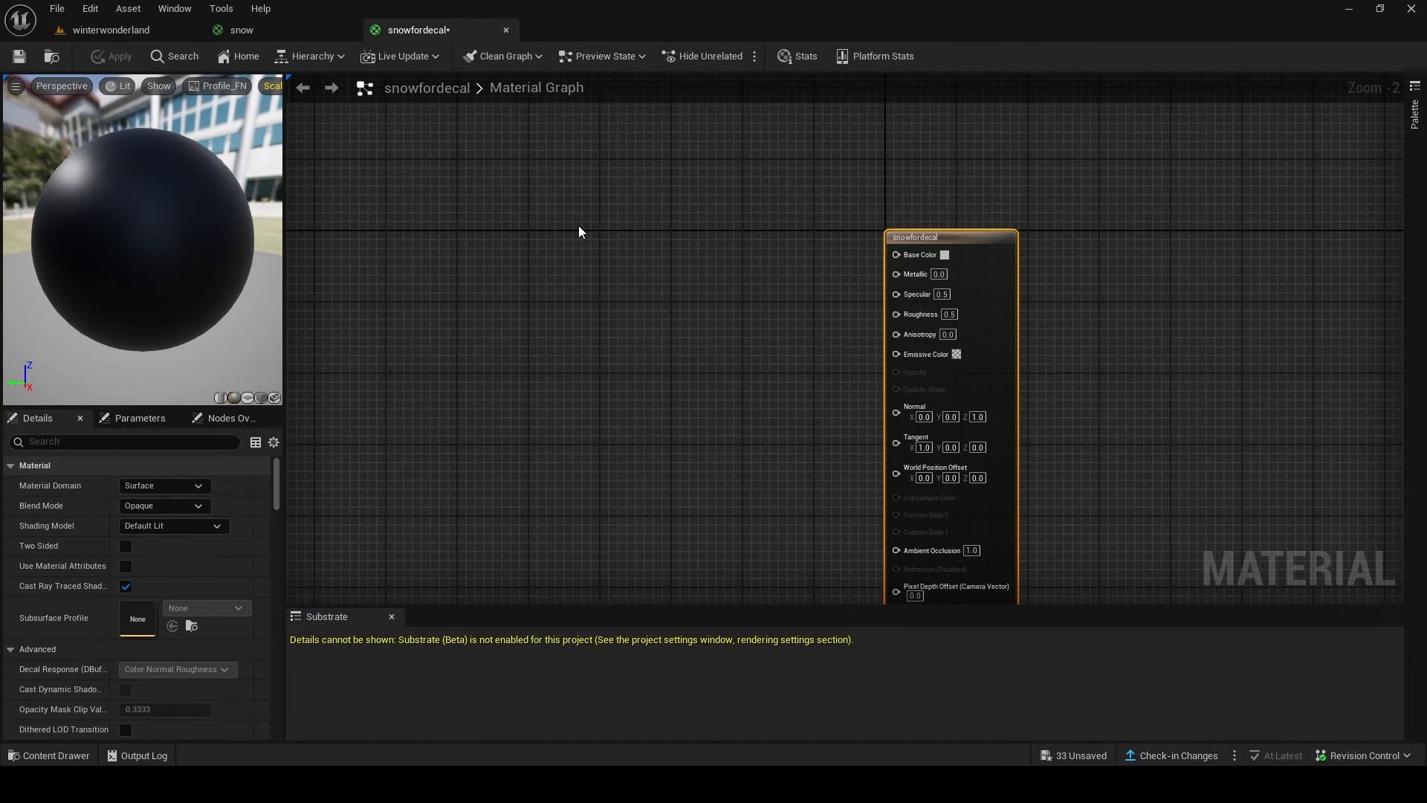
left_click(578, 225)
left_click(208, 465)
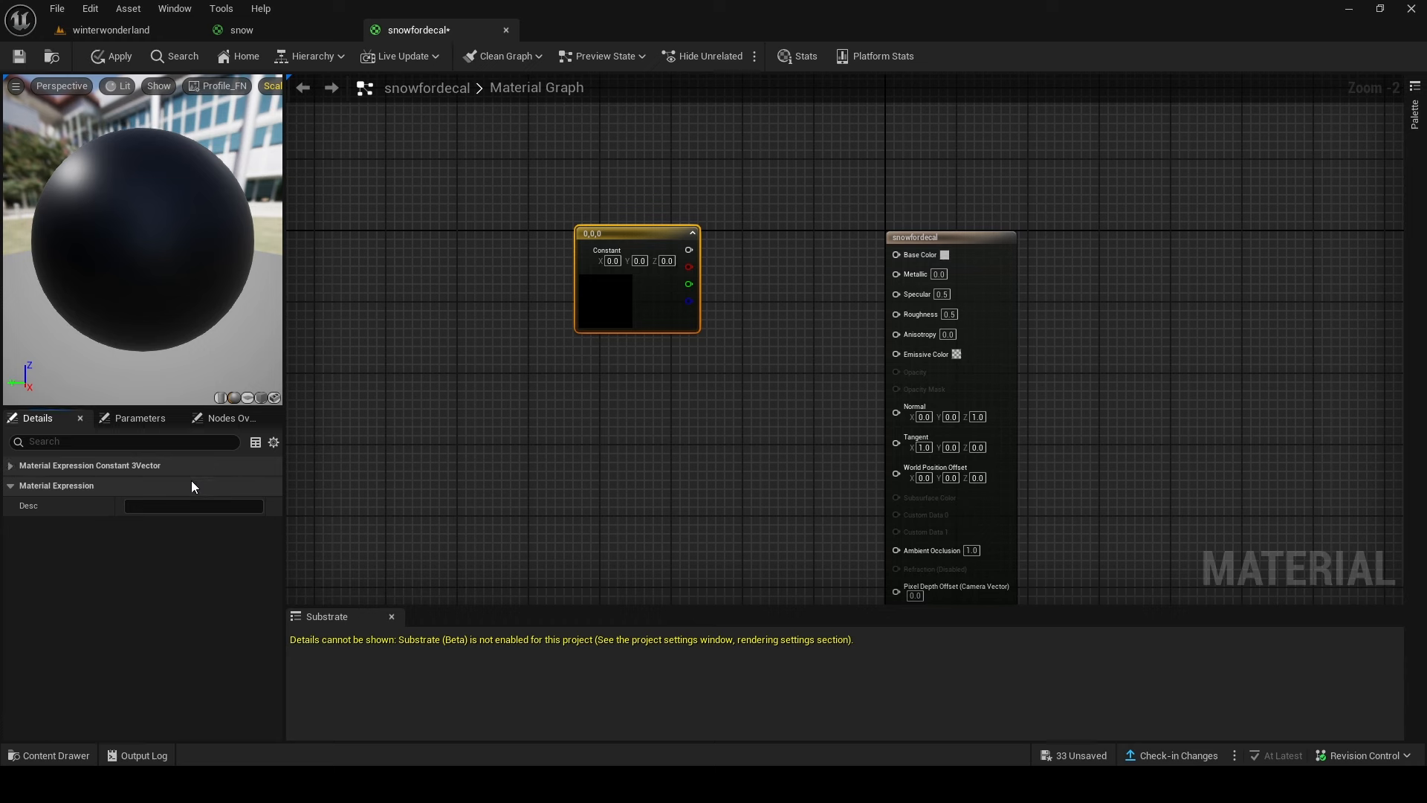
left_click(169, 469)
left_click(167, 486)
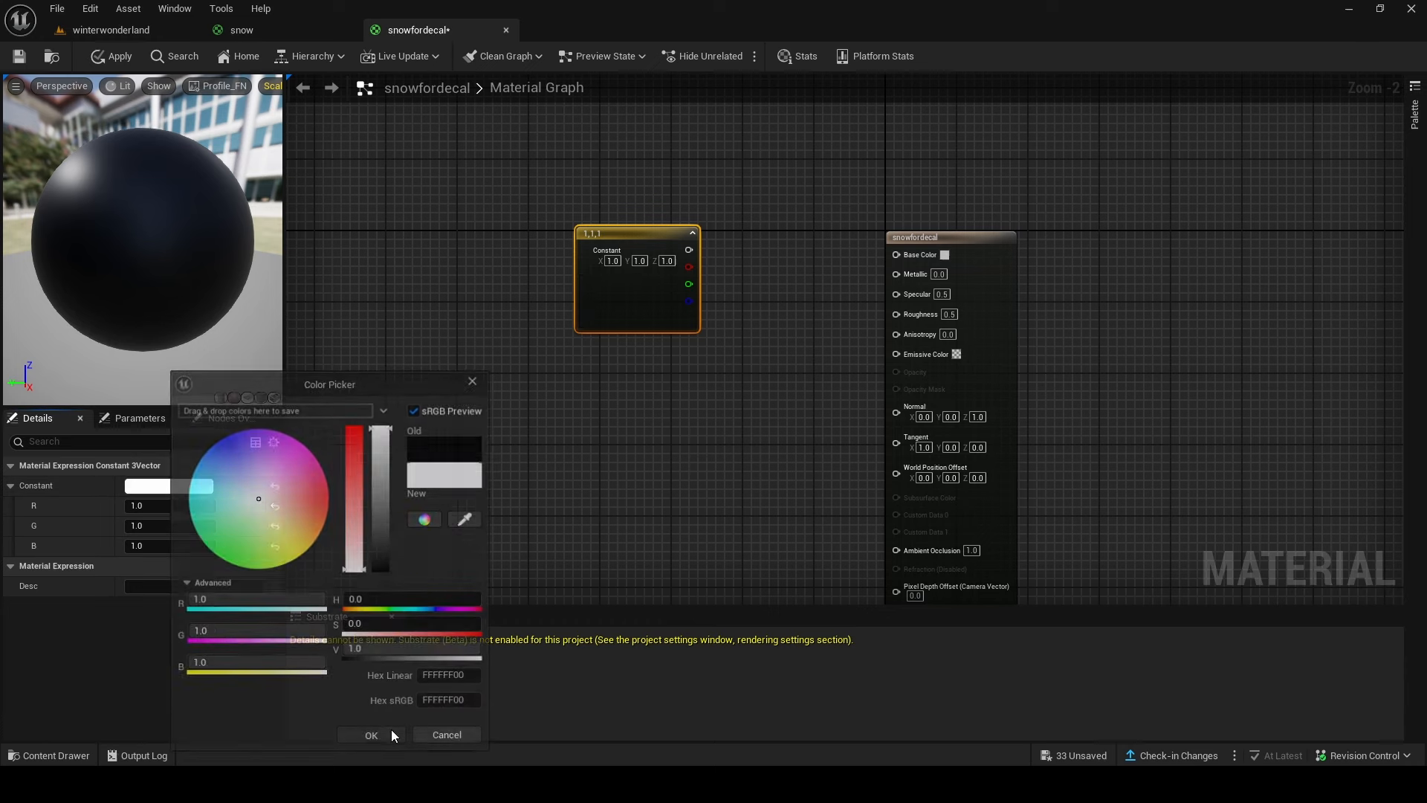
left_click(391, 732)
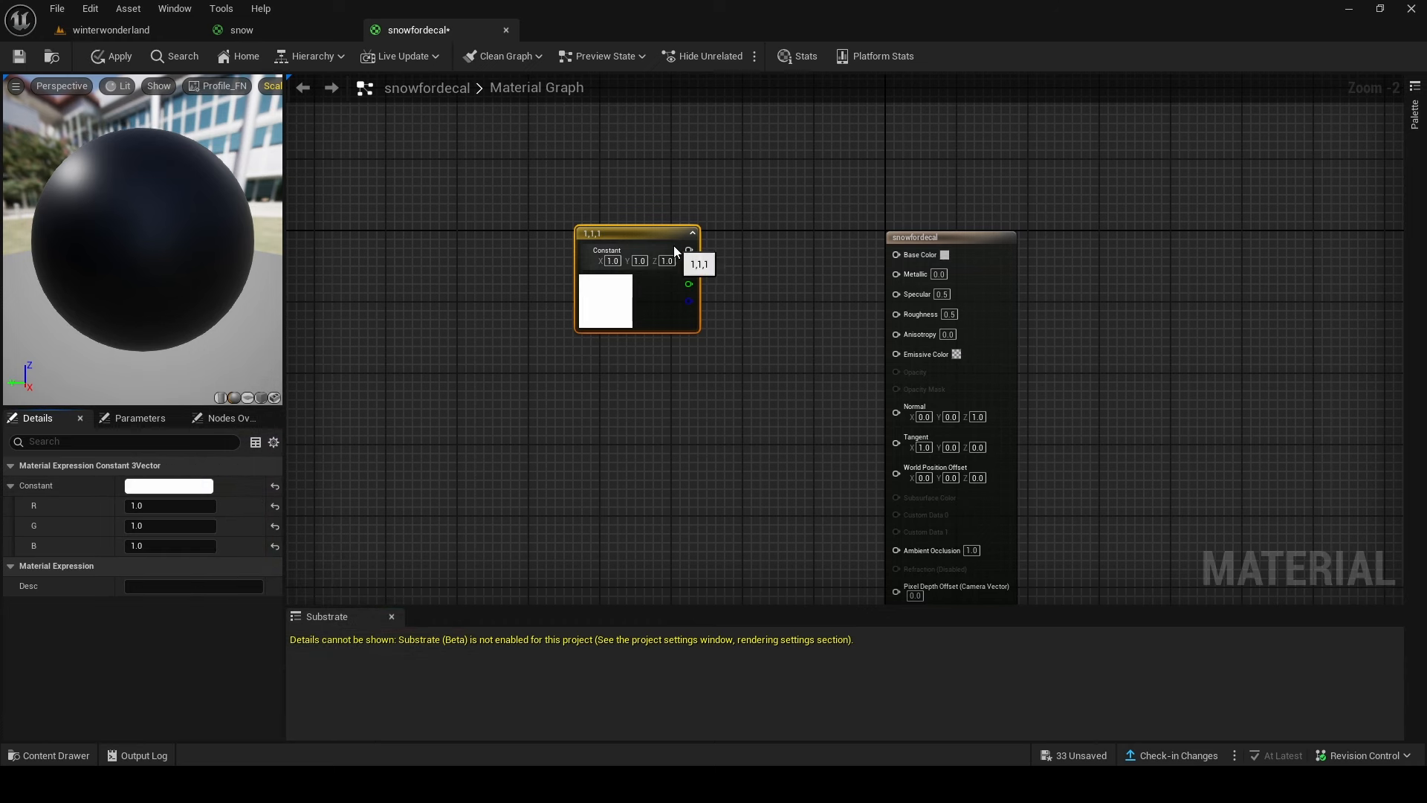
left_click_drag(687, 251, 895, 254)
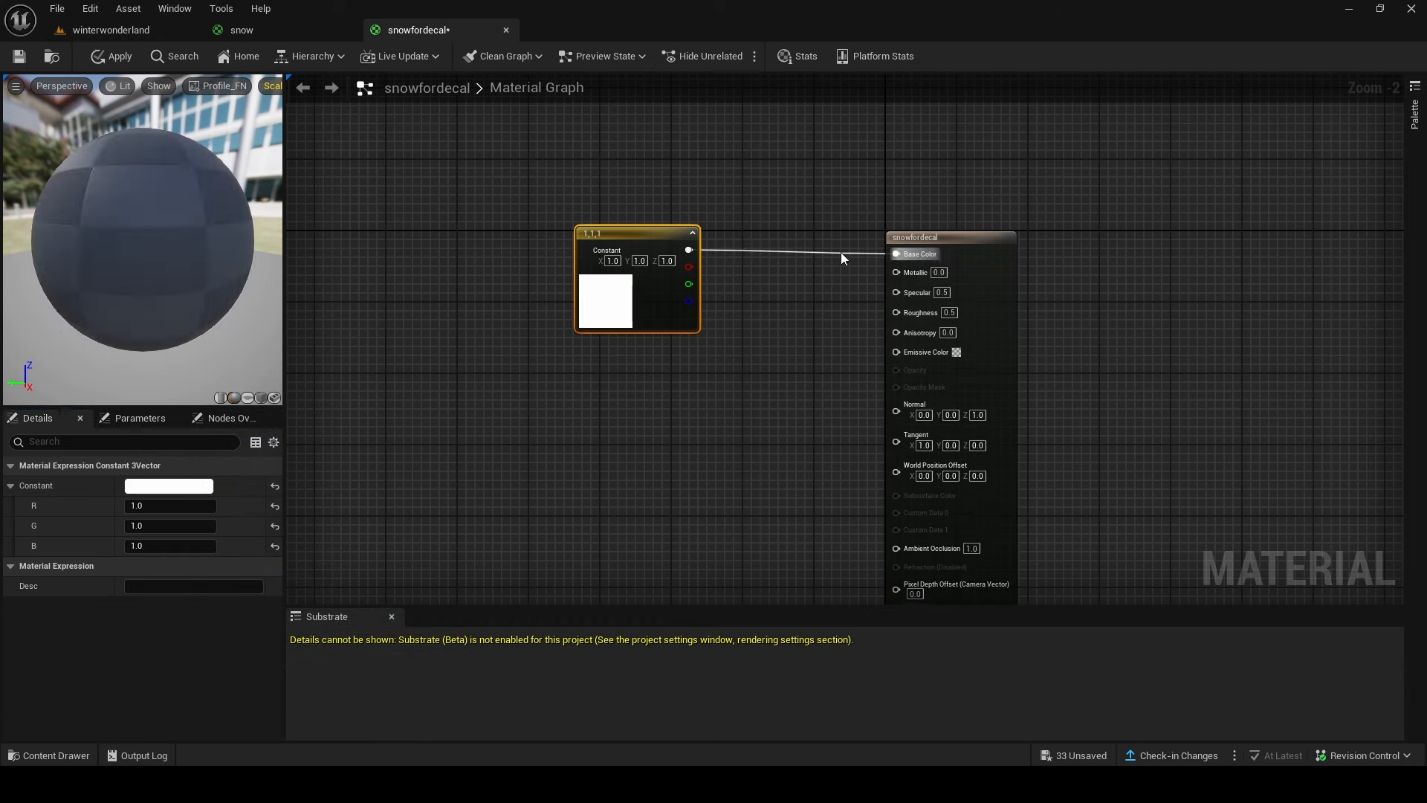
Step: Return to the winterwonderland level and assign snowfordecal as the roof decal's Decal Material
left_click(114, 33)
left_click(1168, 386)
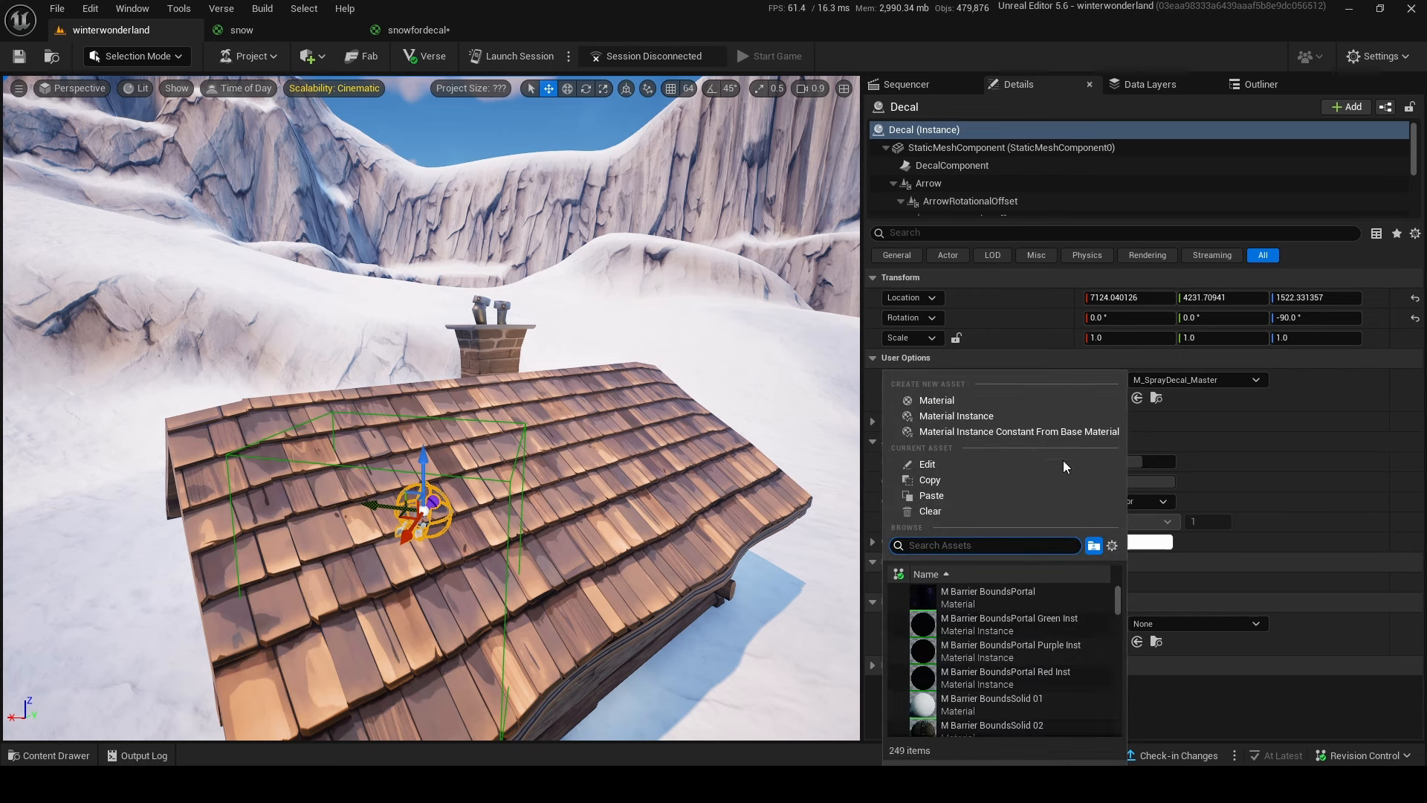
type("snow")
left_click(1011, 615)
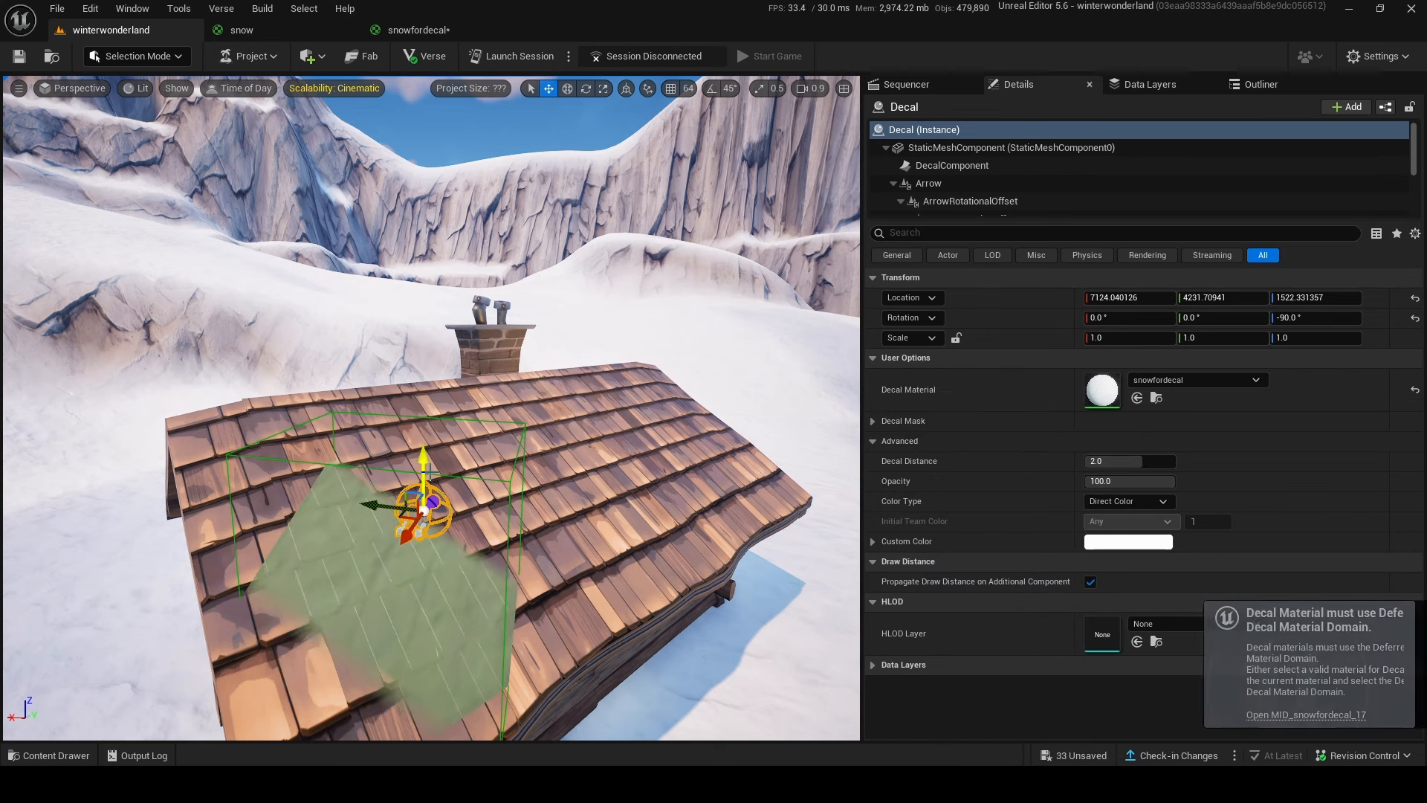
key("f")
left_click_drag(433, 328, 444, 368)
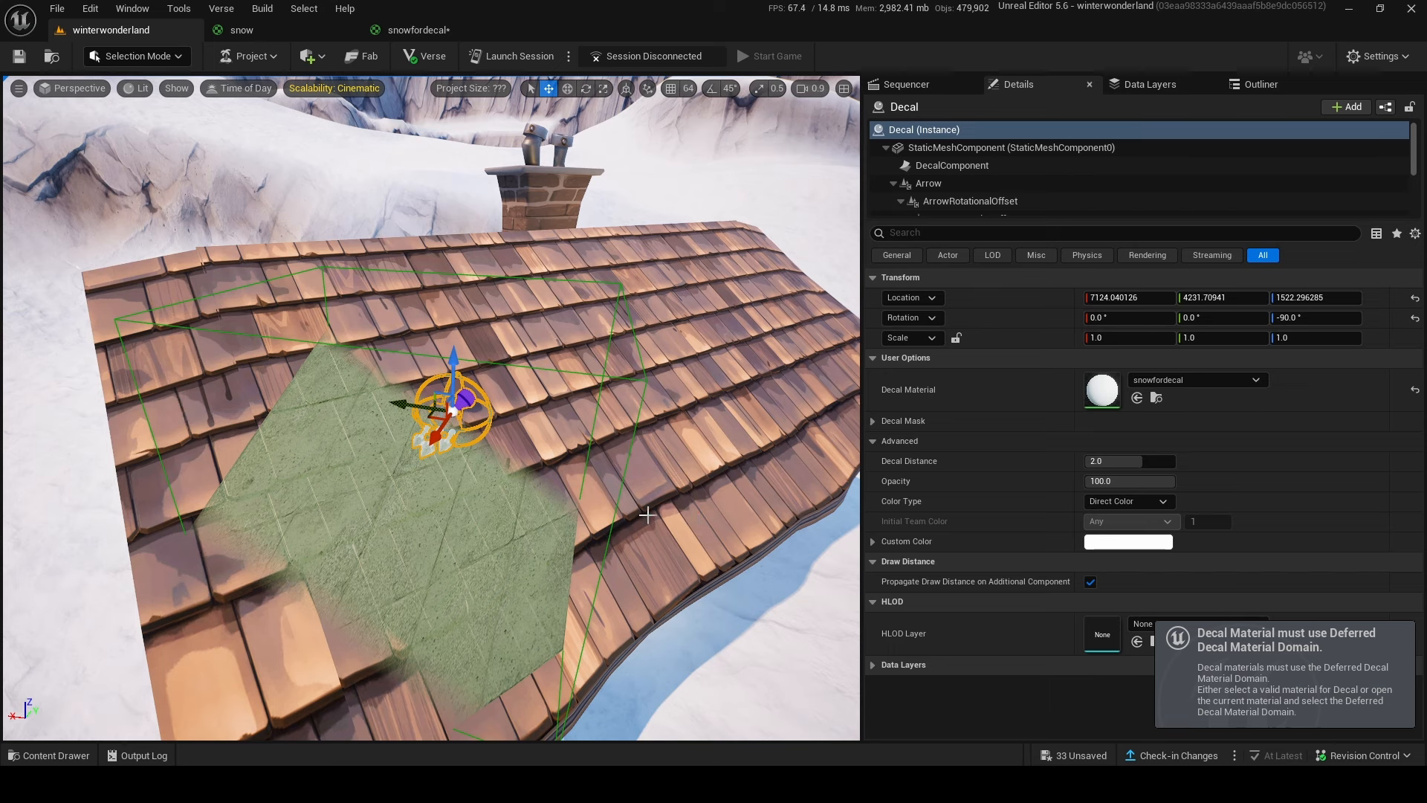
Step: Set the snowfordecal material's Material Domain to Deferred Decal and its Blend Mode to Translucent
left_click(413, 30)
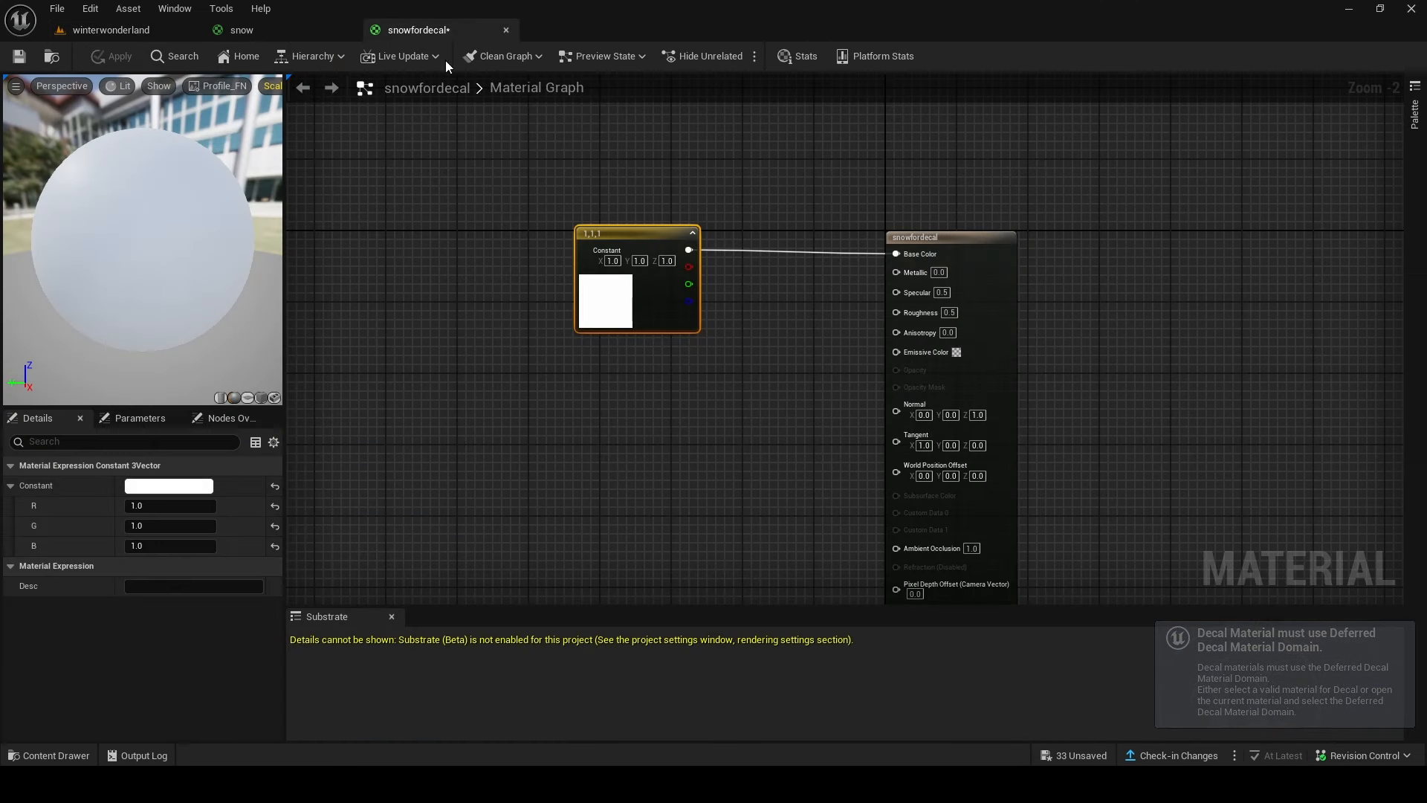
left_click(710, 298)
left_click(152, 486)
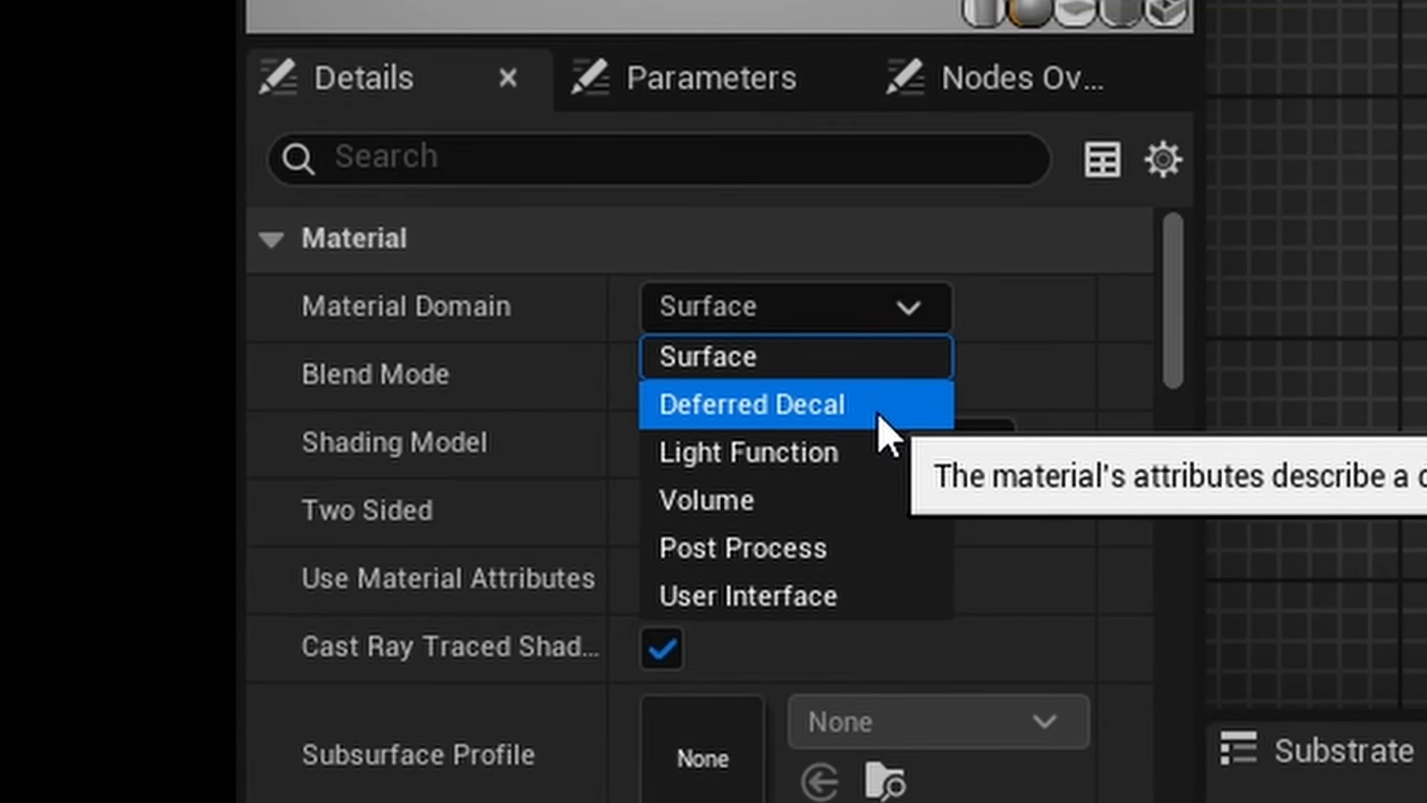
left_click(878, 418)
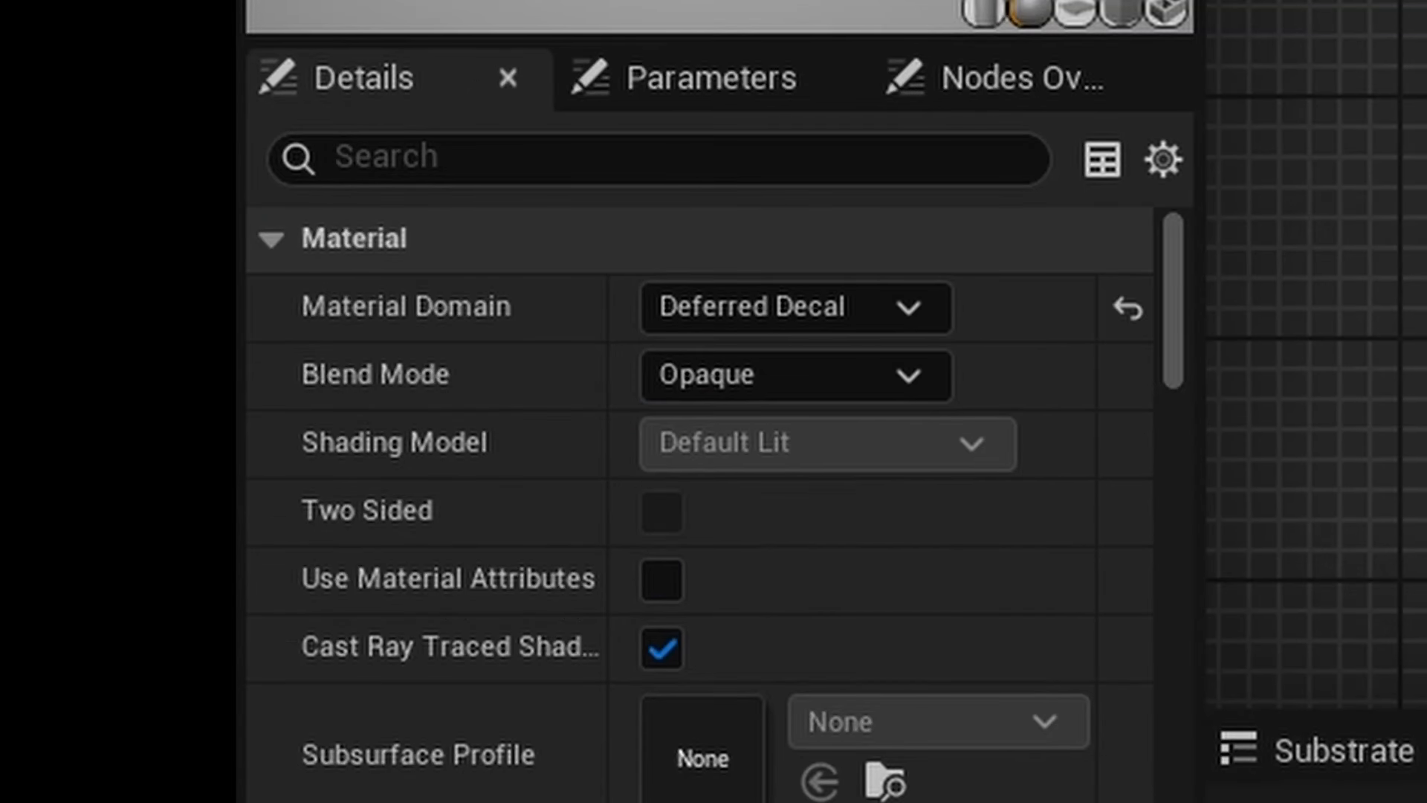
left_click(790, 374)
left_click(765, 511)
Step: Try to drive the material's Opacity with a duplicate of the white constant
left_click(559, 297)
key("ctrl+w")
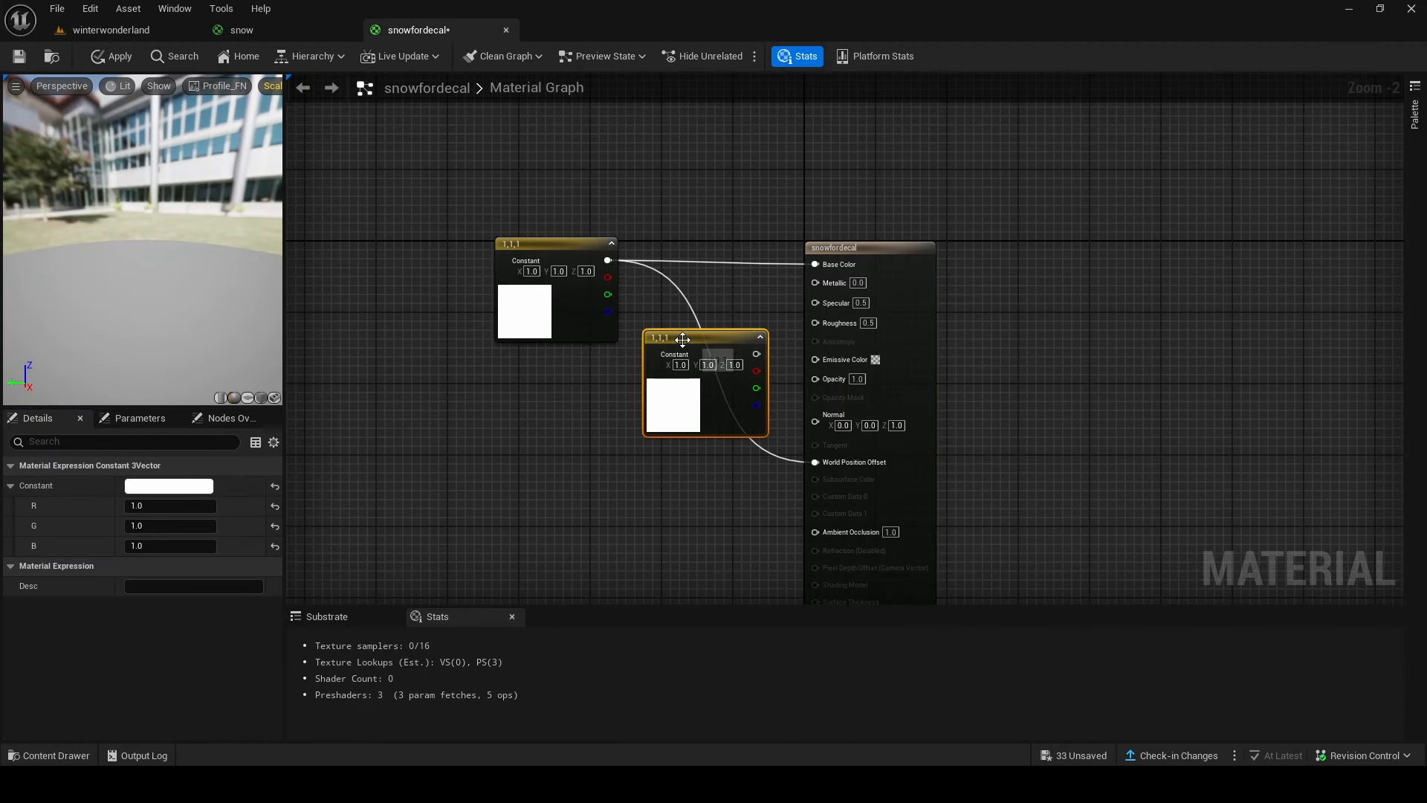
left_click_drag(708, 360, 815, 379)
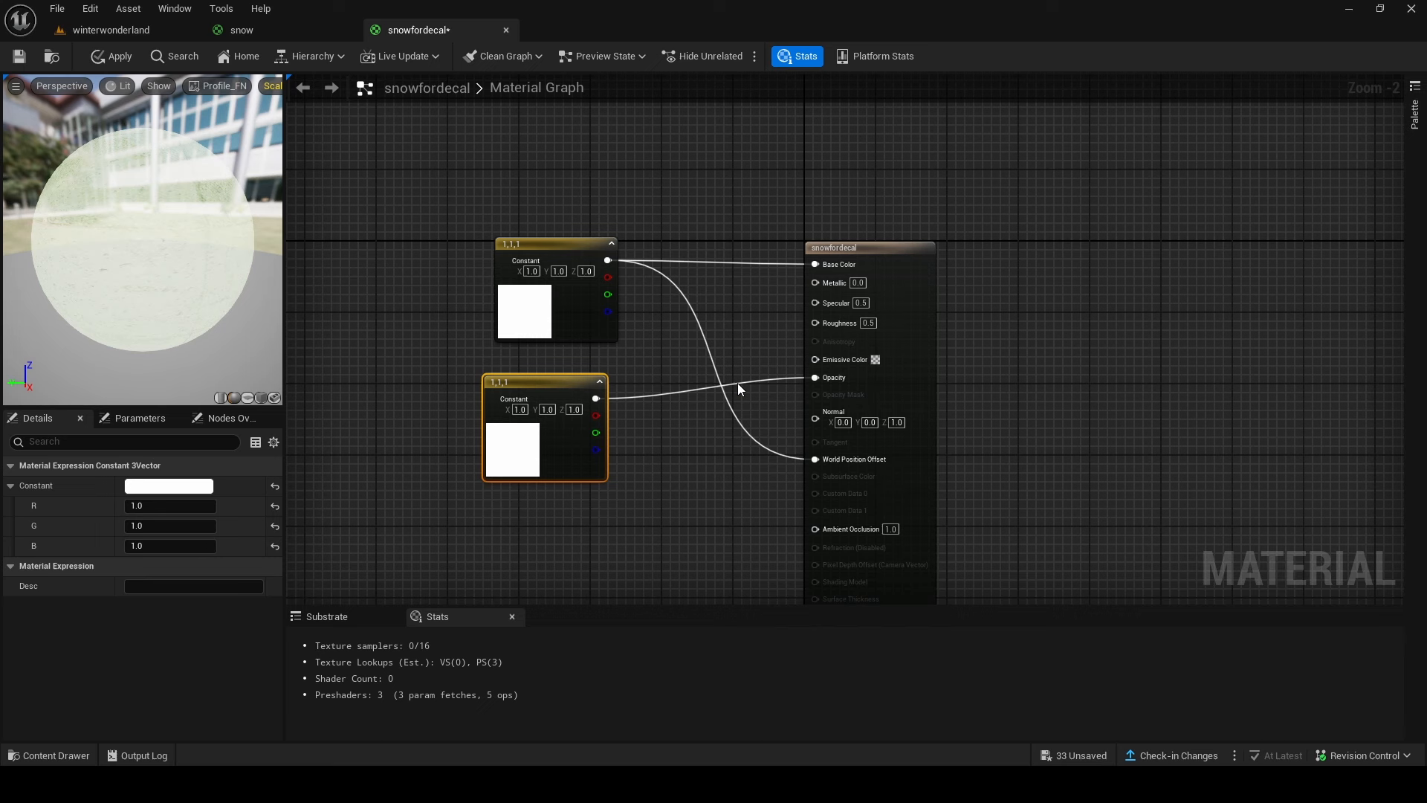
right_click(551, 439)
left_click(598, 253)
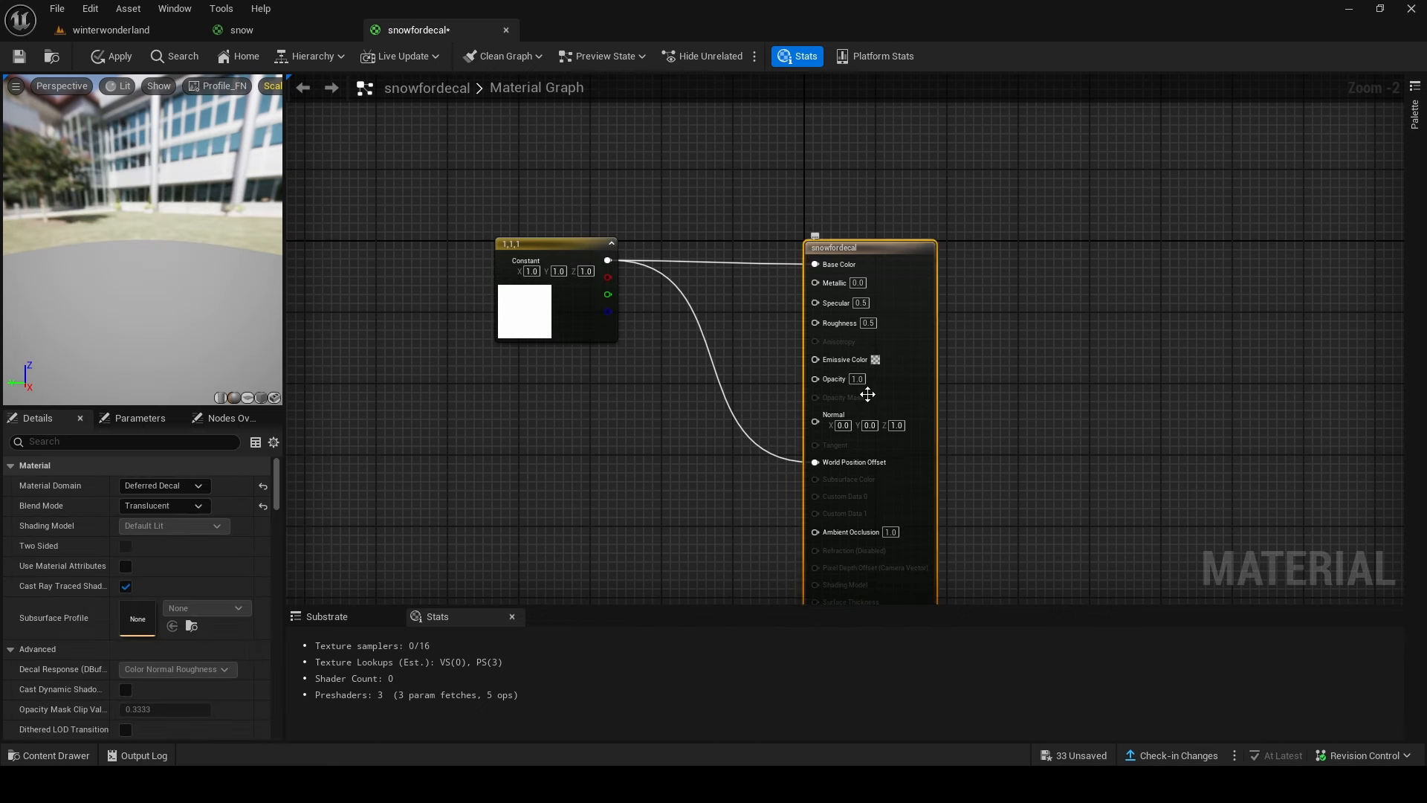
Step: Back in the winterwonderland level, rotate the roof decal to about -49.6° around Z so that it lines up with the shingles
left_click(111, 29)
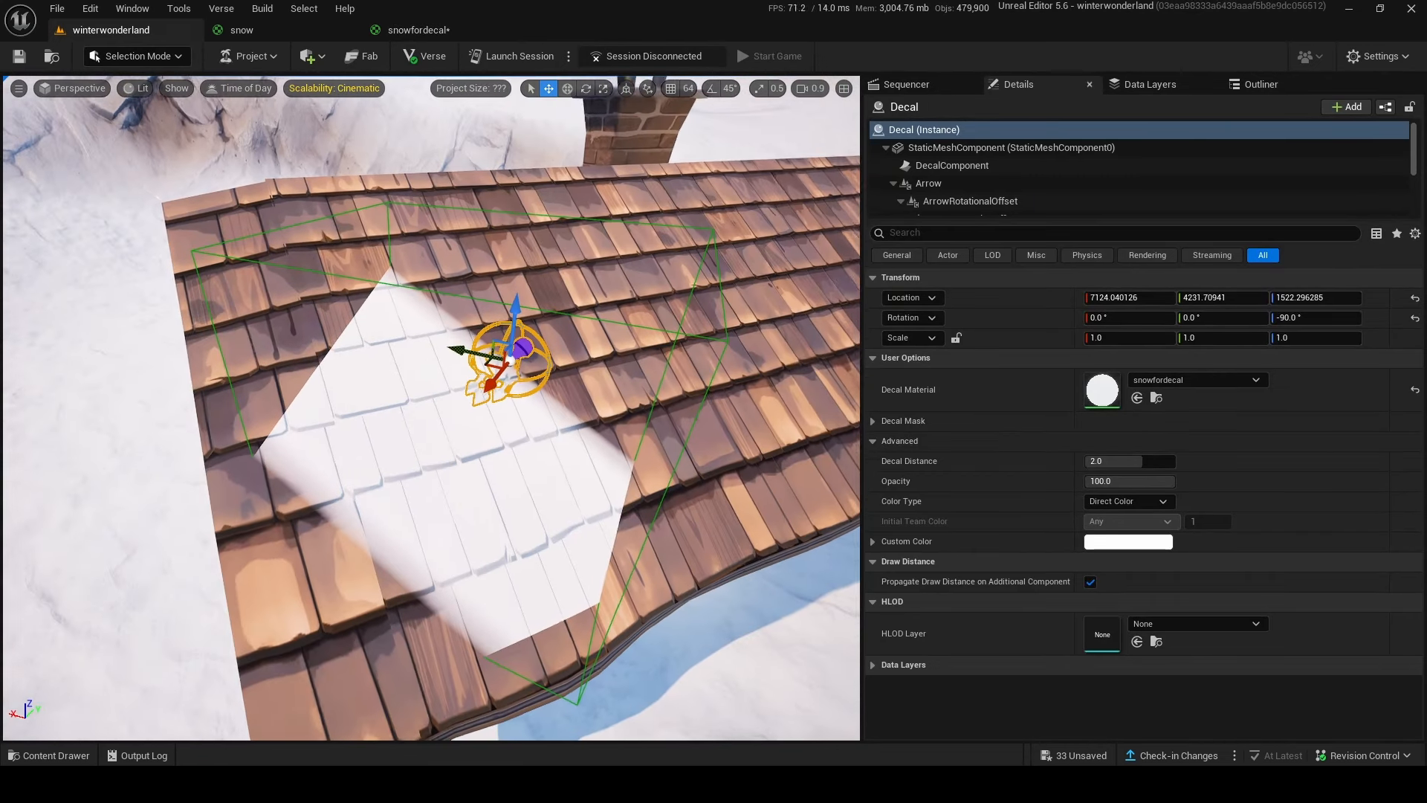
left_click_drag(475, 399, 459, 396)
key("r")
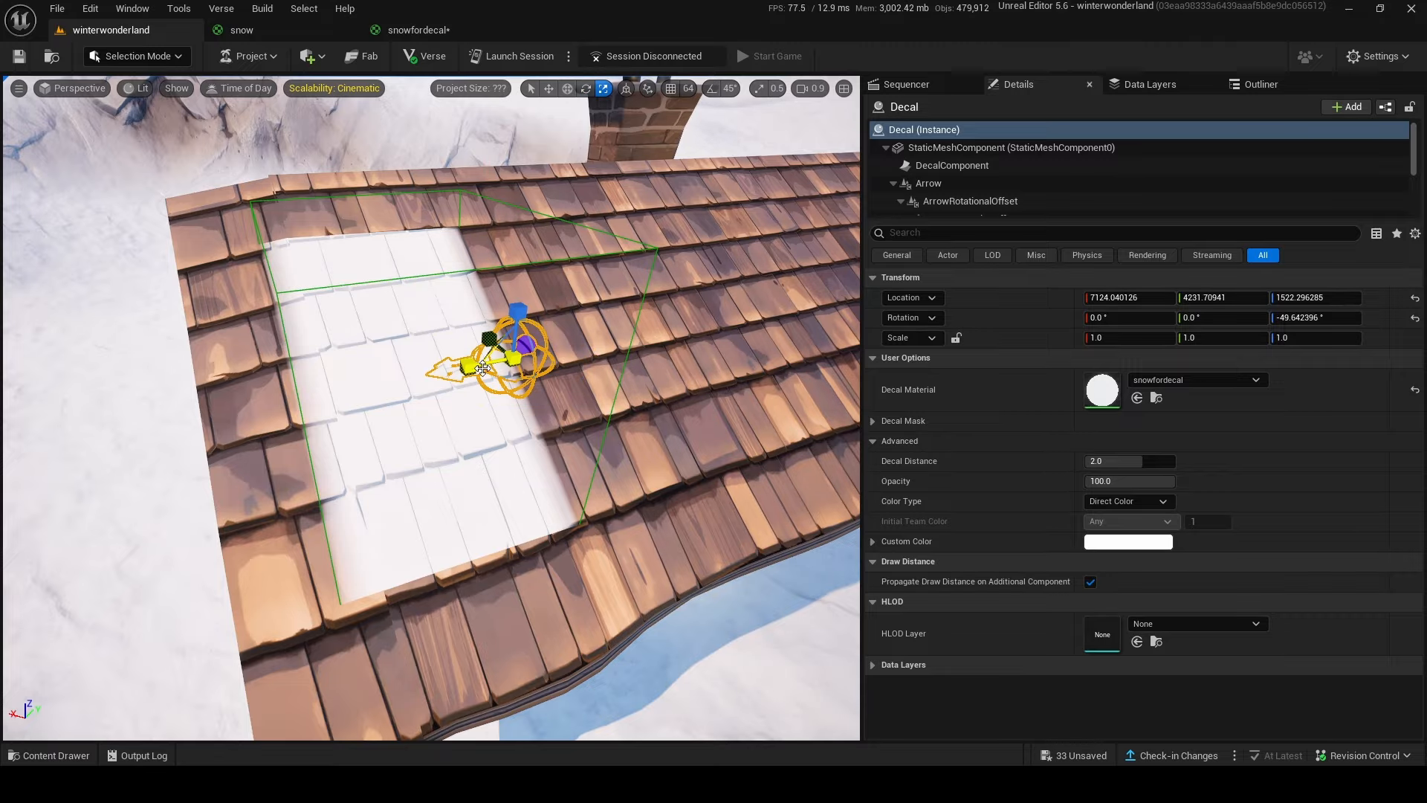
key("w")
Step: Raise the decal to about Z 1665.9 and tilt it to about -36.1° around X to follow the roof slope
right_click_drag(459, 396, 289, 349)
scroll(446, 320, "down", 1)
key("w")
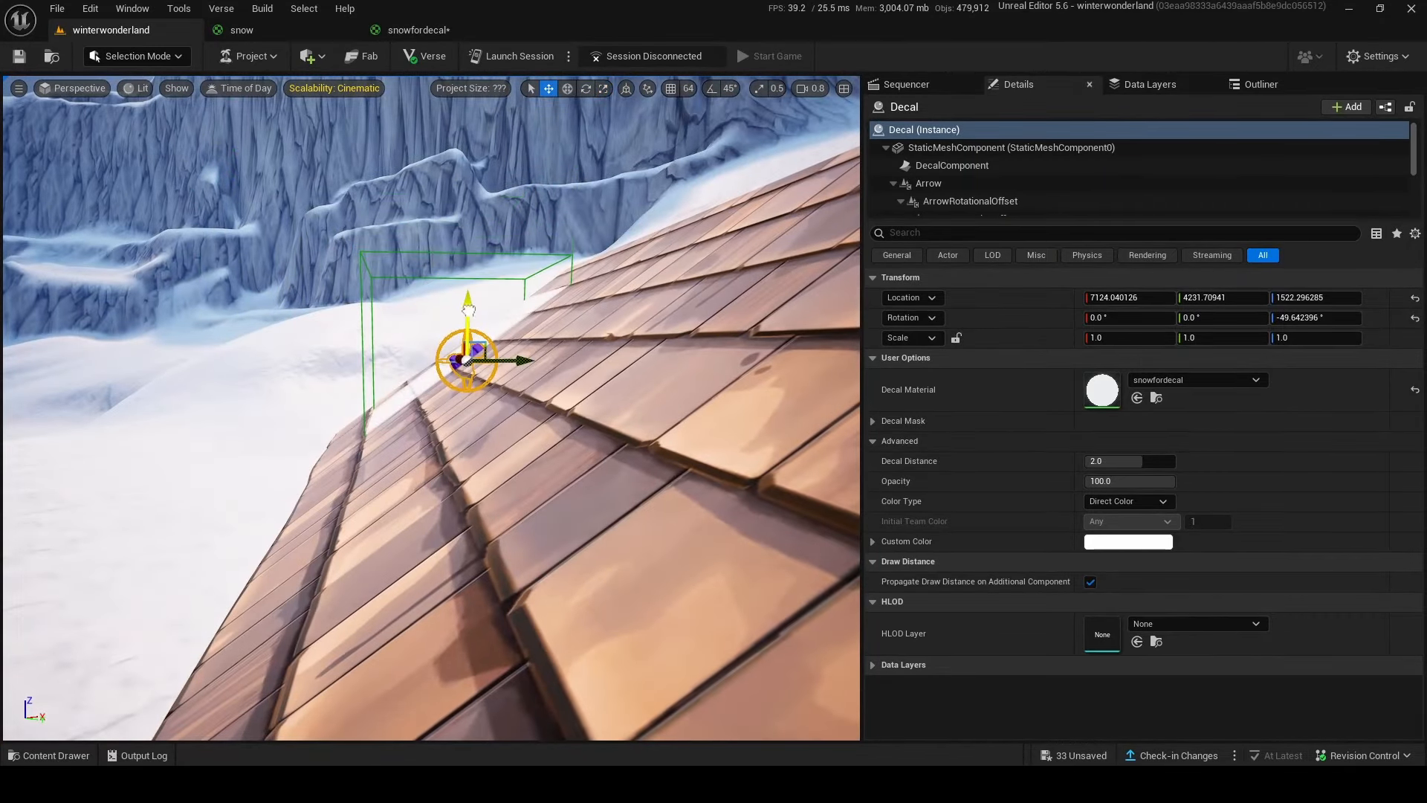
left_click_drag(468, 306, 462, 210)
key("e")
left_click_drag(405, 331, 427, 194)
key("w")
key("e")
left_click_drag(435, 317, 440, 313)
right_click_drag(440, 312, 568, 369)
scroll(447, 303, "up", 1)
key("w")
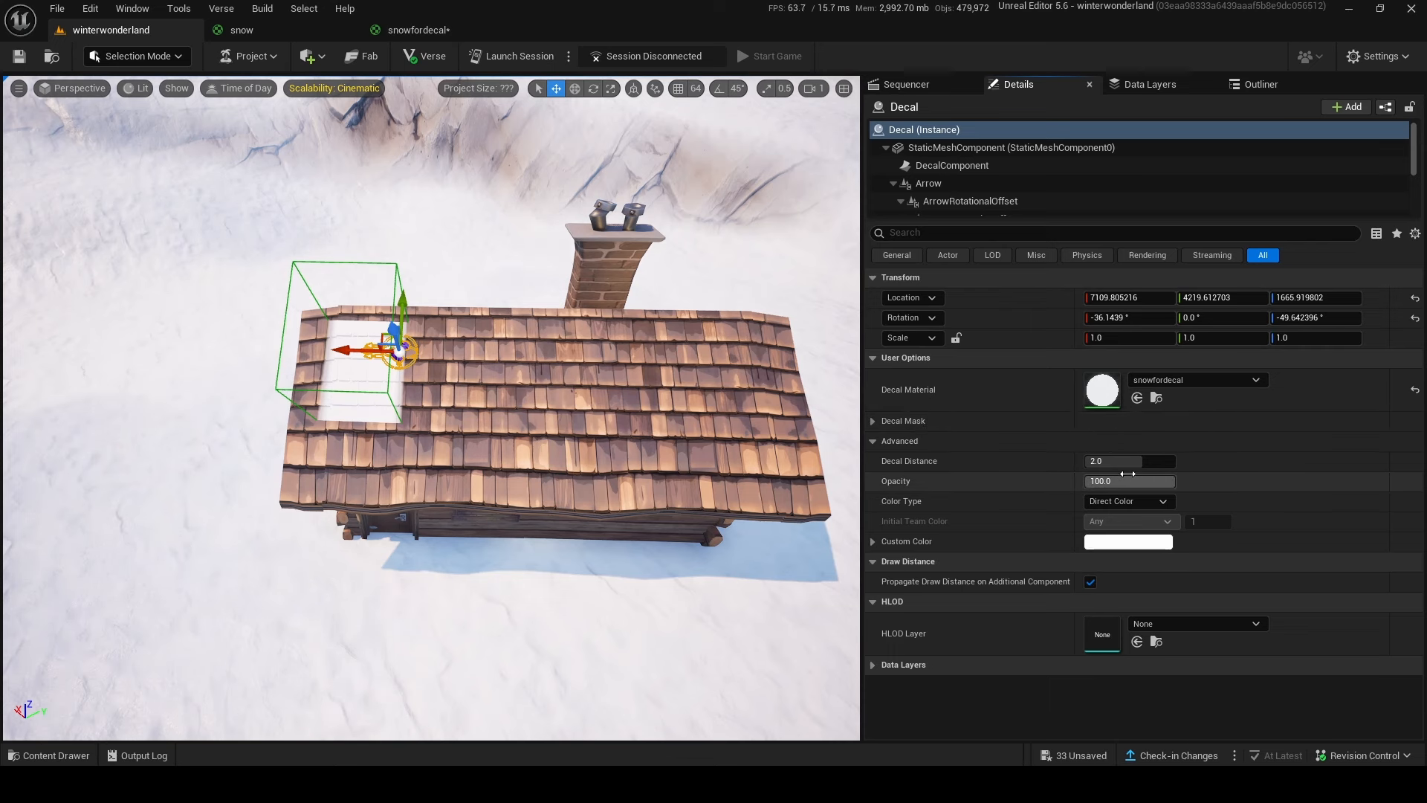
Step: Scale the roof decal to 5.0 × 1.0 × 2.66 and move it across the roof to about X 6564, Y 4869.9, Z 1658.8
key("r")
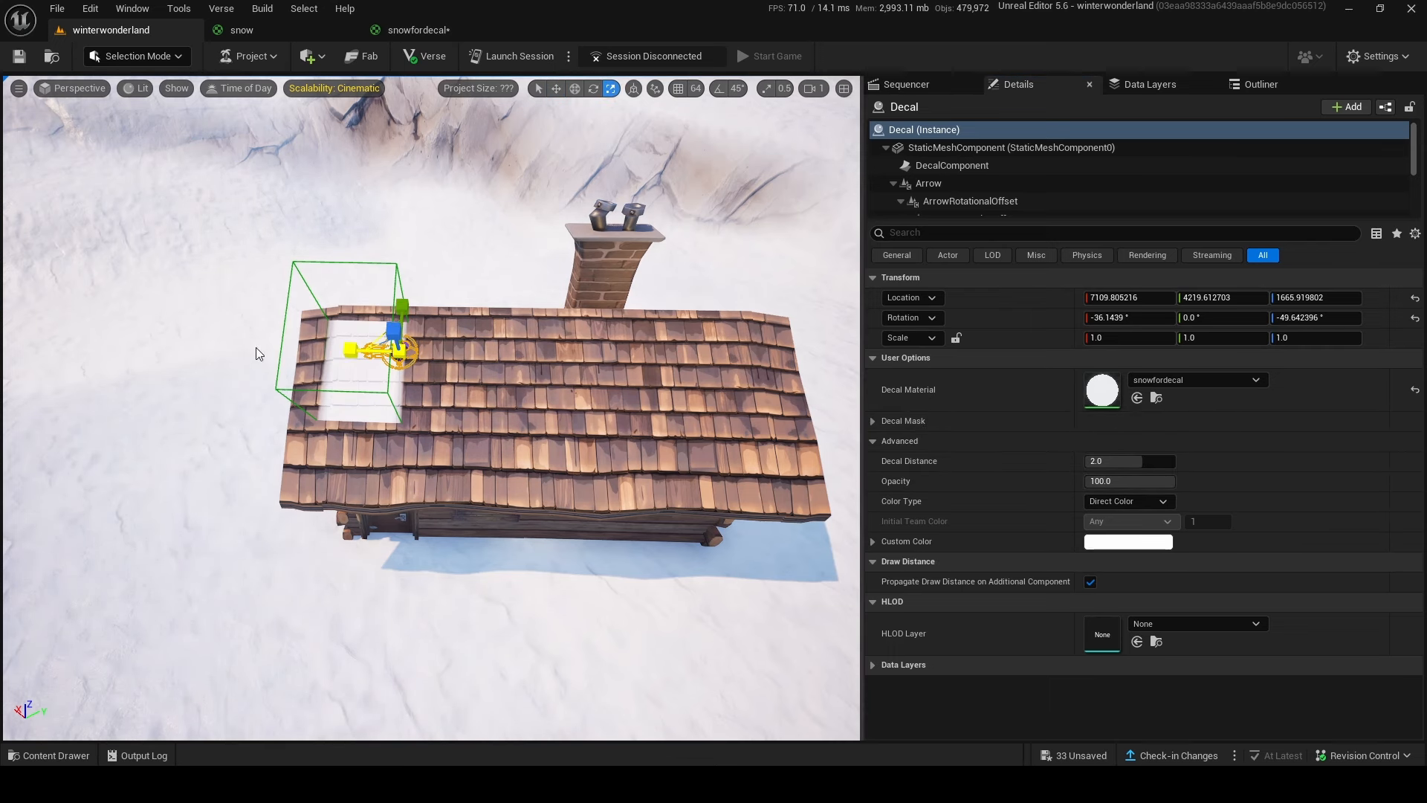
left_click_drag(256, 354, 149, 356)
key("w")
left_click_drag(350, 350, 698, 354)
left_click_drag(698, 354, 747, 356)
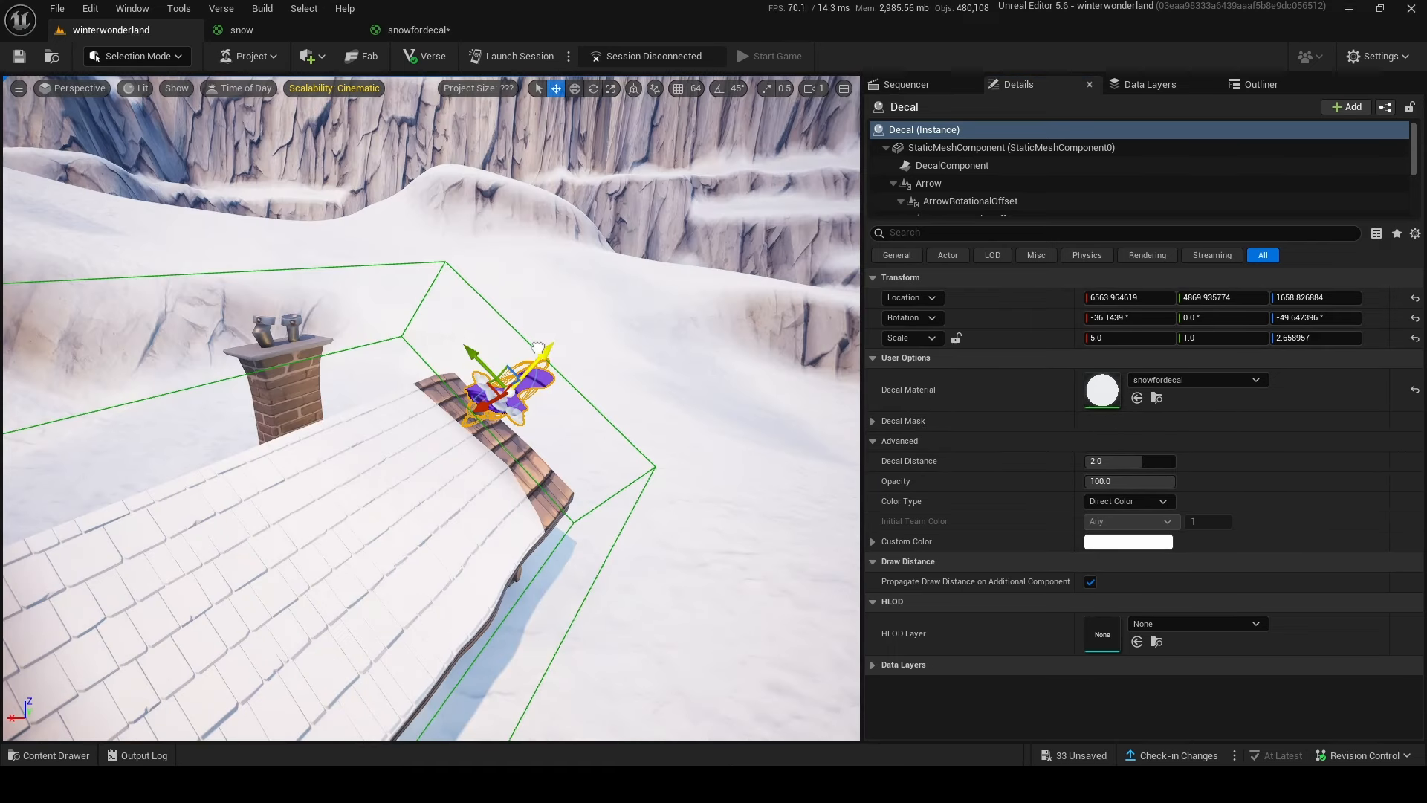
Step: Rotate the roof decal to about -1.5° around Y and -48.5° around Z, and shift it to about X 6484, Y 4974, Z 1650
key("e")
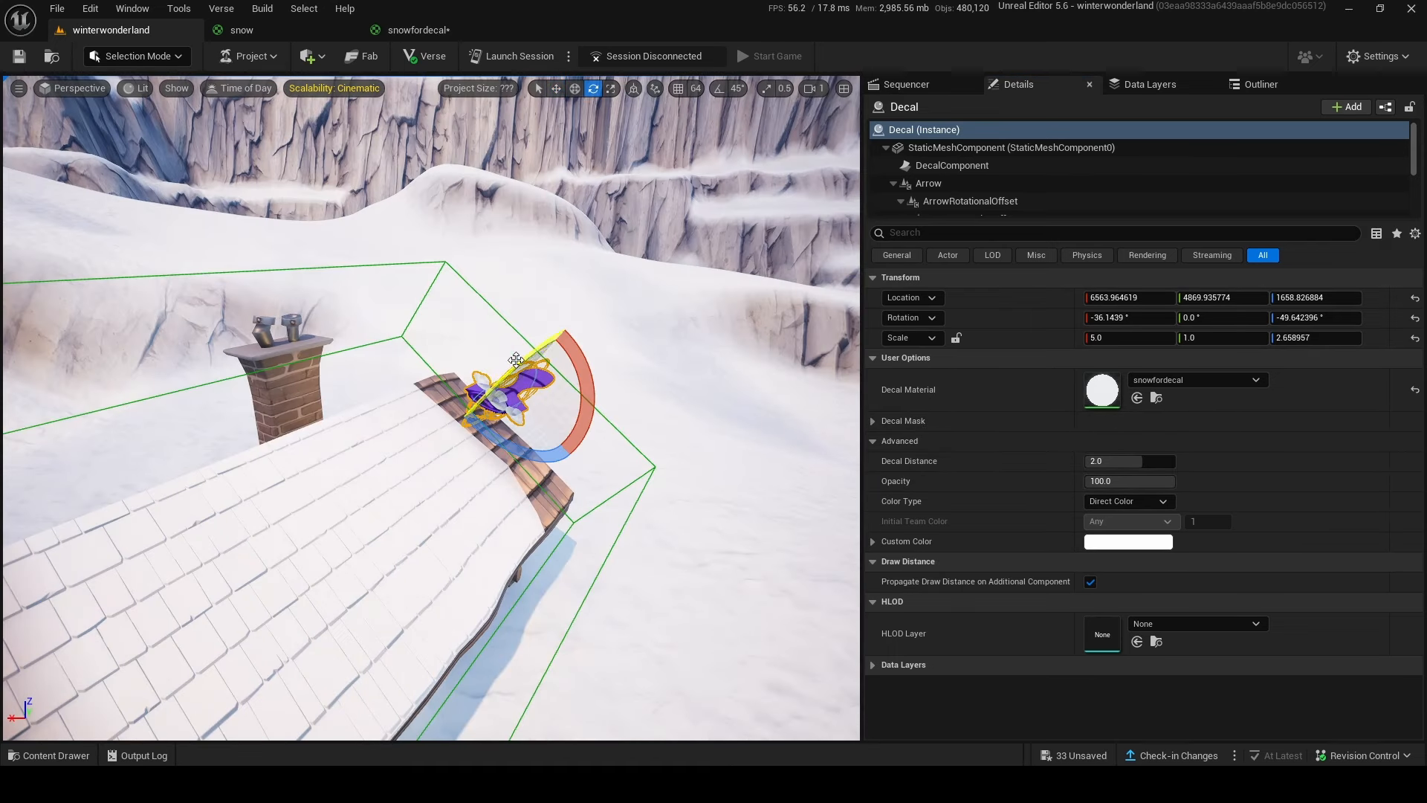
left_click_drag(494, 391, 513, 383)
key("r")
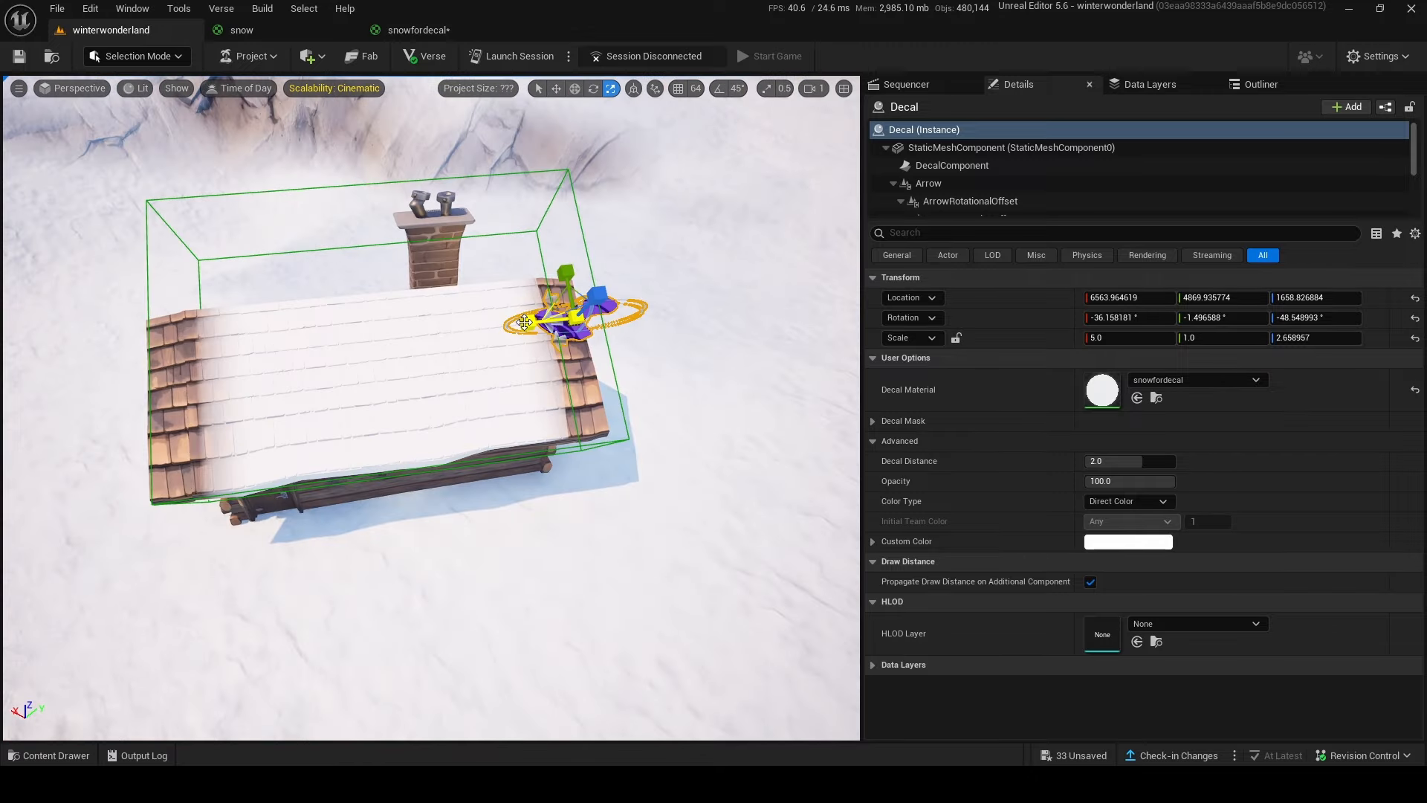
left_click_drag(525, 315, 577, 318)
left_click_drag(645, 289, 381, 336)
Step: Undo the last change and fine-tune the decal's rotation to about -0.5° around Y and -49.3° around Z
right_click_drag(380, 336, 446, 223)
left_click(398, 389)
left_click(430, 386)
left_click(270, 255)
key("ctrl+z")
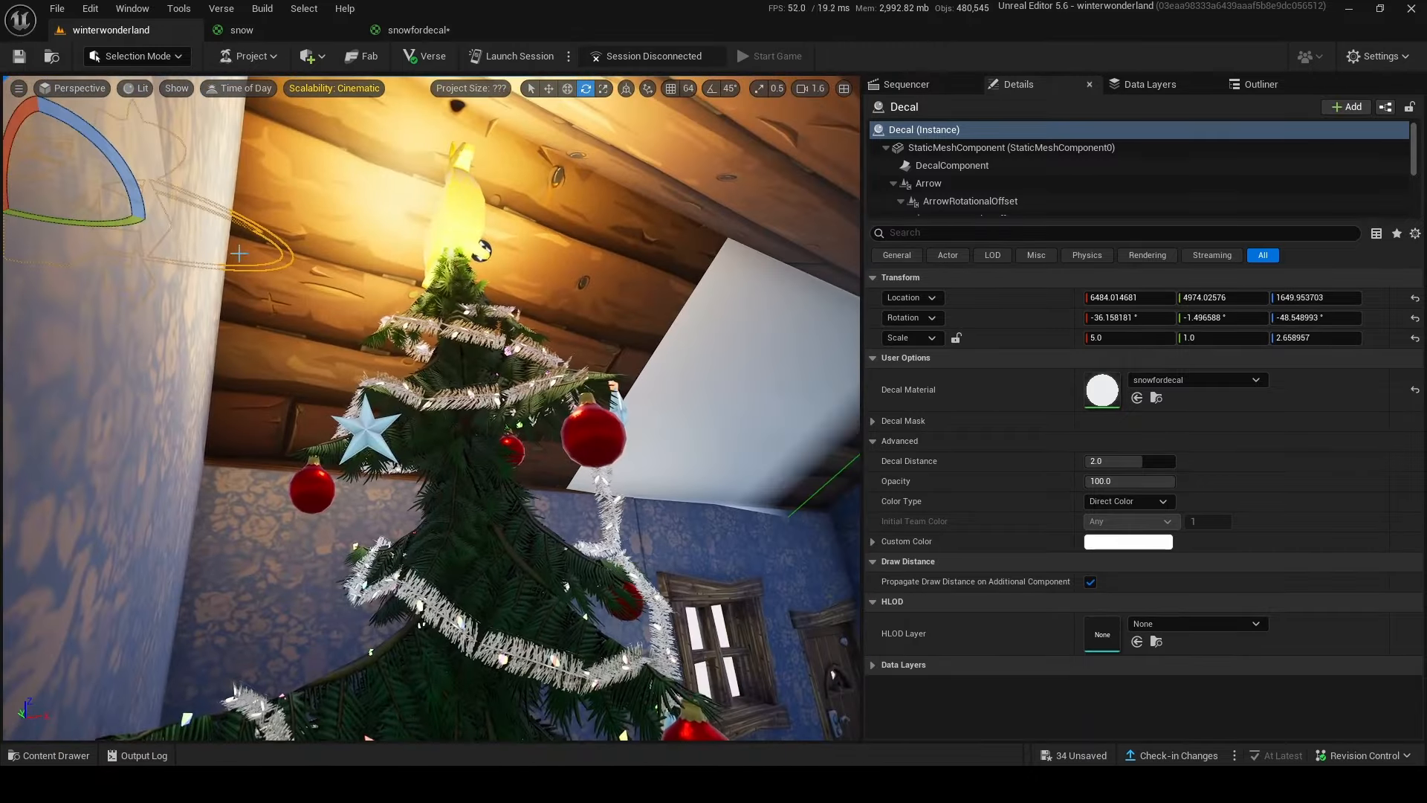
left_click_drag(119, 223, 126, 223)
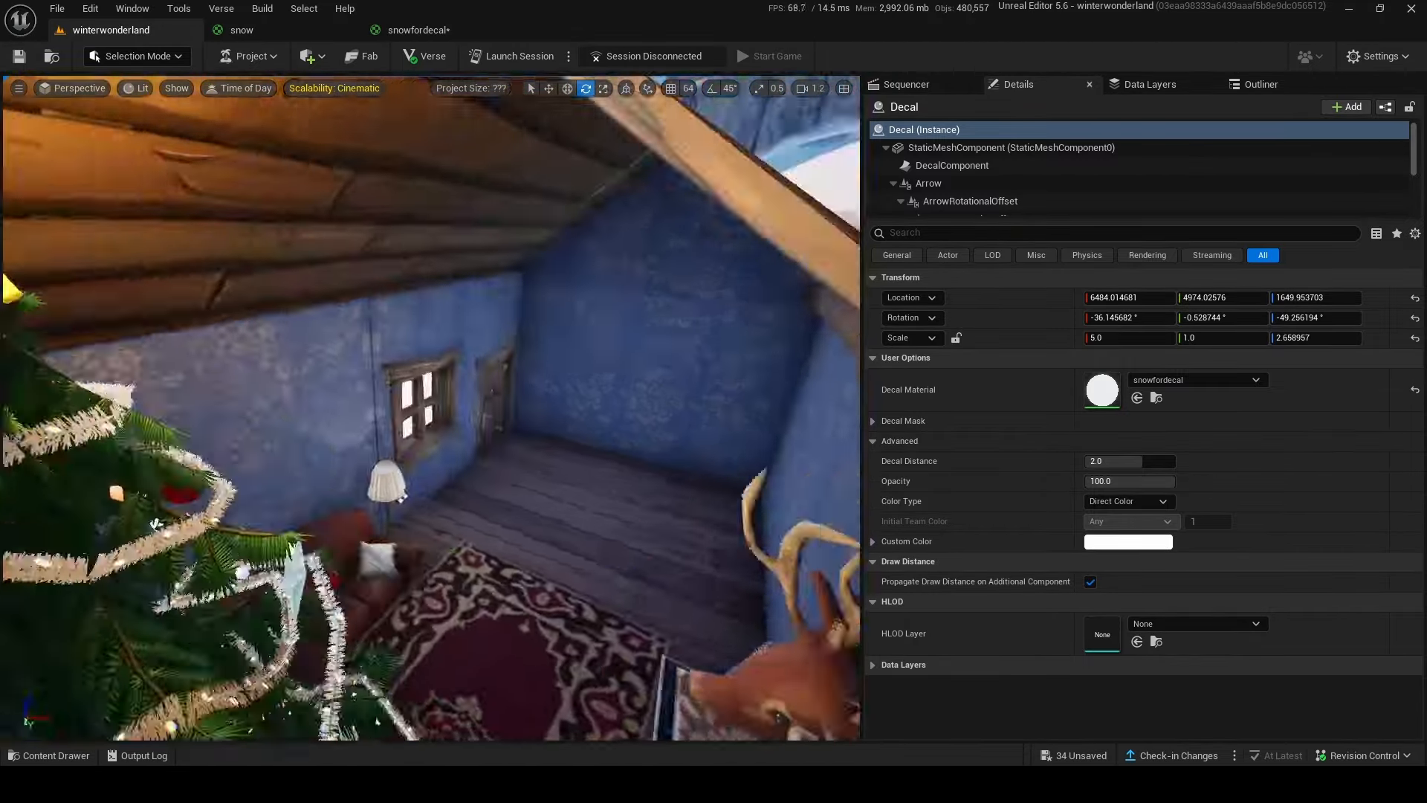
Step: Duplicate the roof decal to about X 6872, Y 4514, Z 1652.9, and copy both decals over to the bare chimney-side slope
key("ctrl+d")
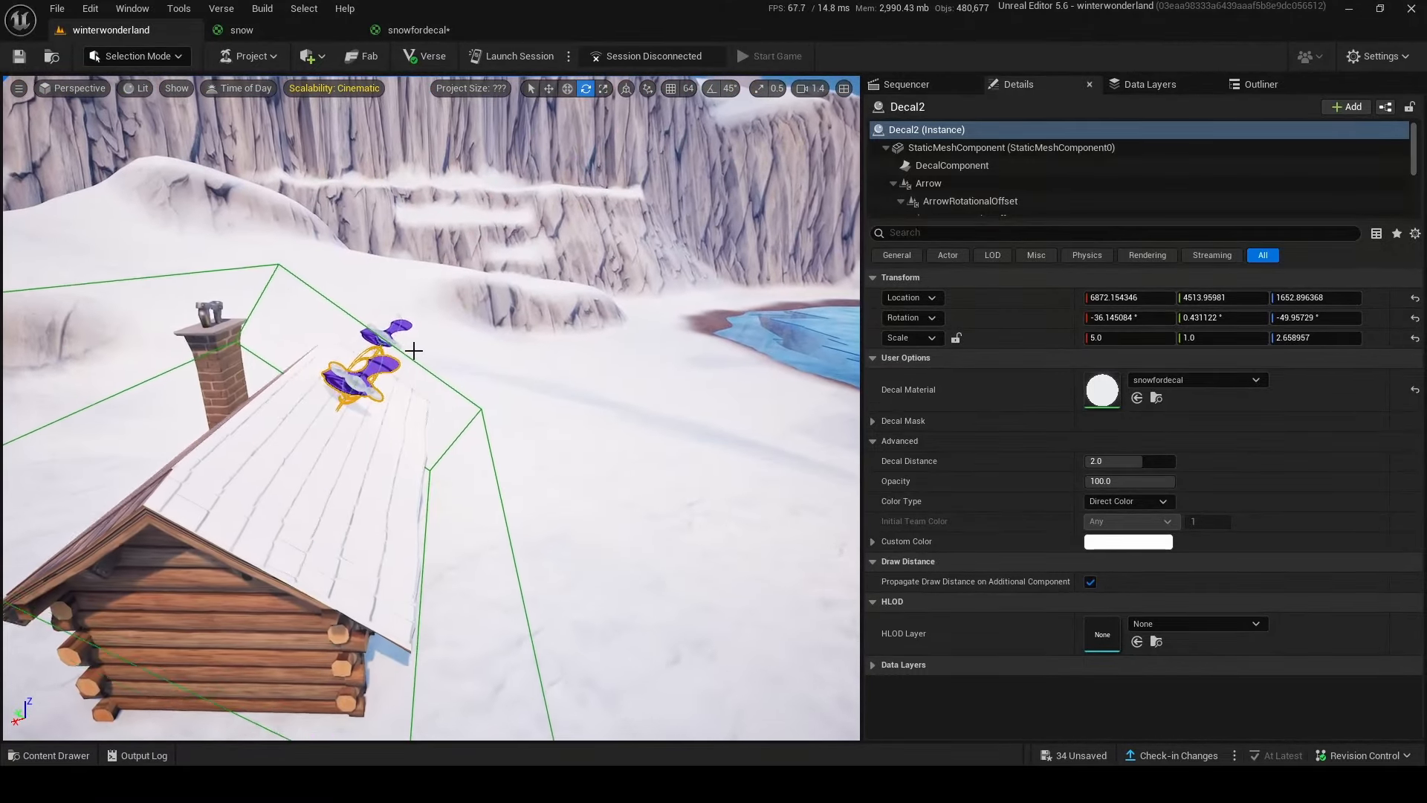
left_click(382, 329, "ctrl")
right_click_drag(431, 416, 431, 461)
key("w")
left_click_drag(491, 290, 382, 211, "alt")
key("e")
key("w")
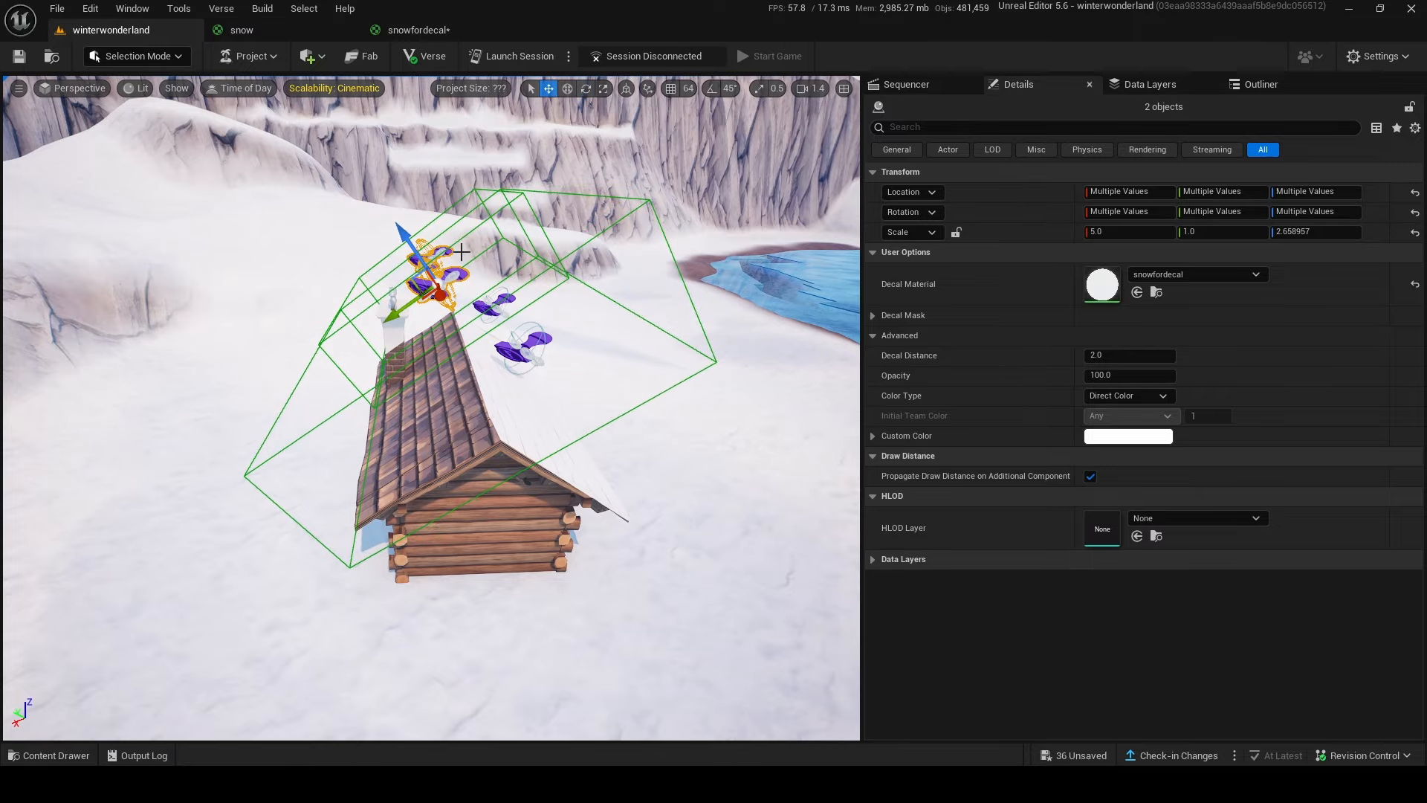
Step: Fit the copied decals to the chimney-side slope, scaling one to about 3.52 × 0.33 × 2.66 at about X 6749, Y 5237, Z 1590
left_click_drag(398, 298, 353, 325)
left_click_drag(364, 277, 387, 321)
right_click_drag(388, 323, 520, 301)
left_click_drag(492, 389, 517, 395)
left_click(334, 408)
left_click_drag(310, 457, 318, 450)
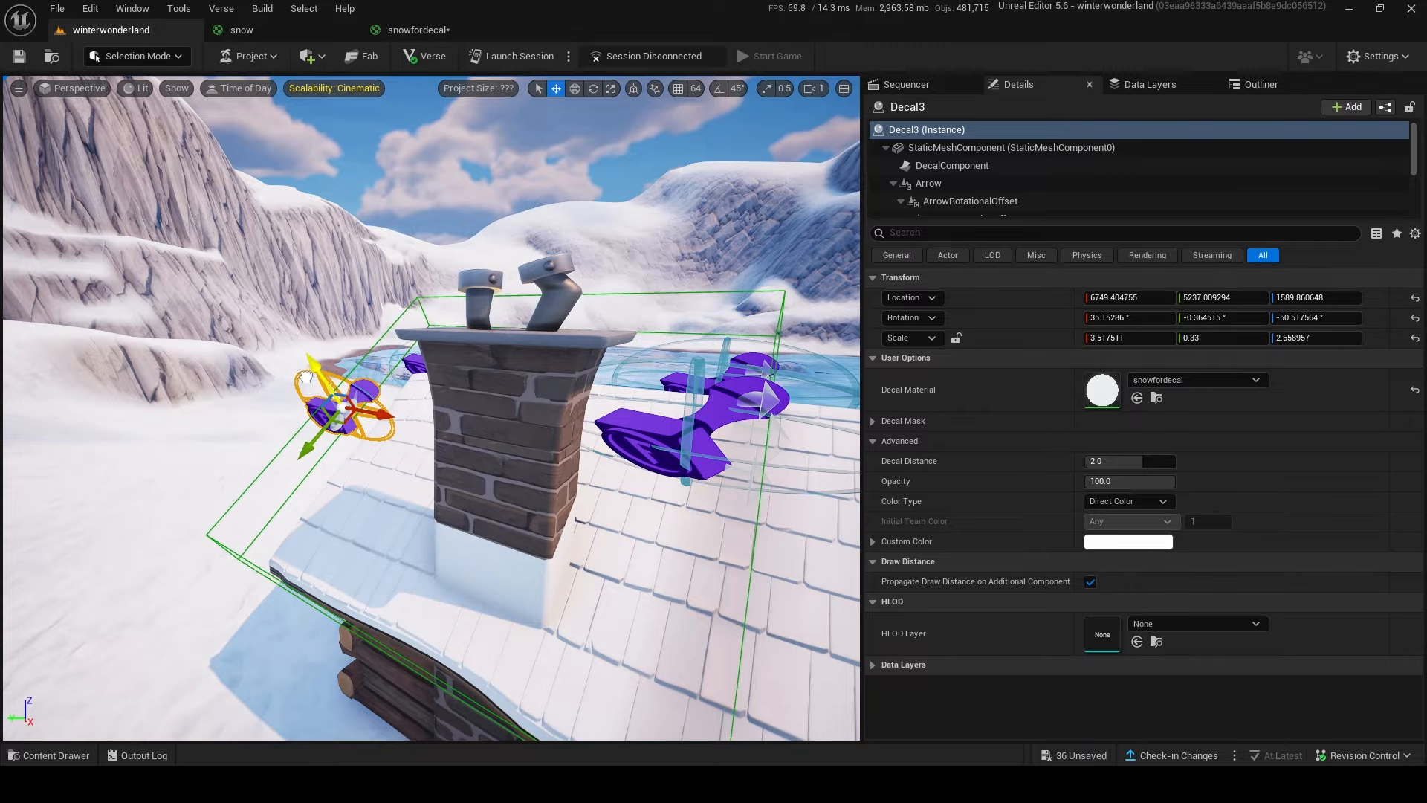
right_click_drag(356, 424, 460, 446)
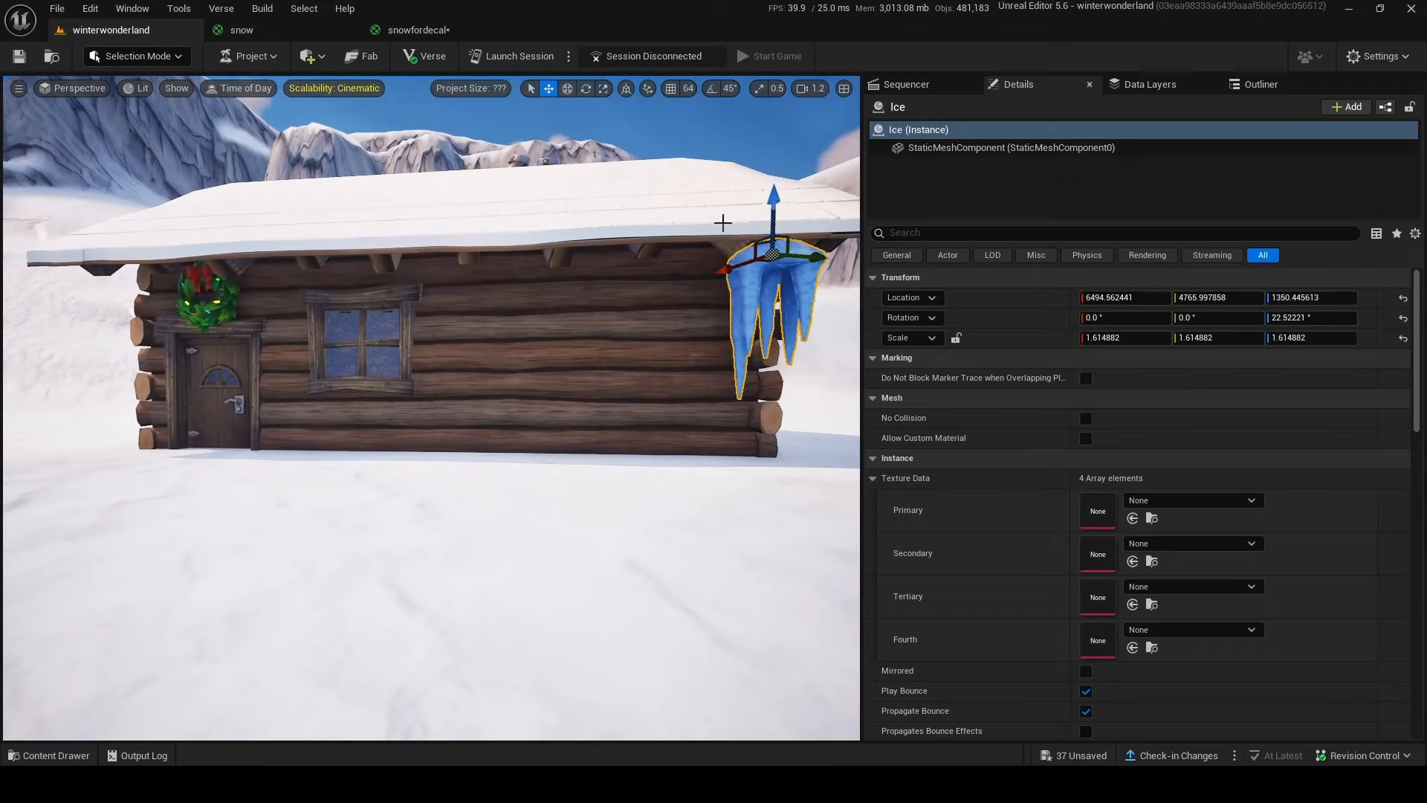
Step: Copy the Ice icicle along the front roof edge, rotating the copy to about 173.5° around Z, scaling it to about 1.22, and narrowing it
left_click_drag(740, 237, 670, 247, "alt")
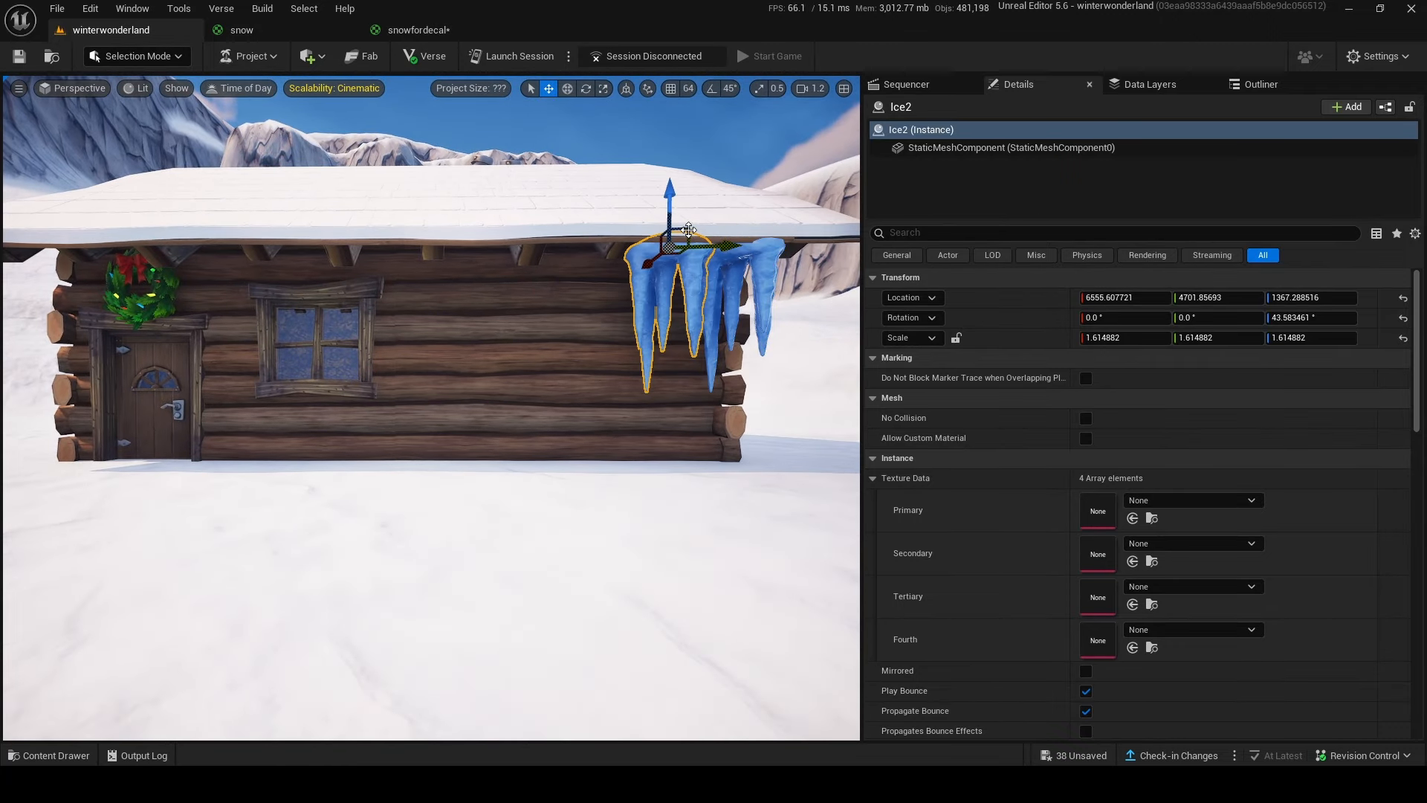
key("r")
left_click_drag(669, 197, 564, 223)
key("e")
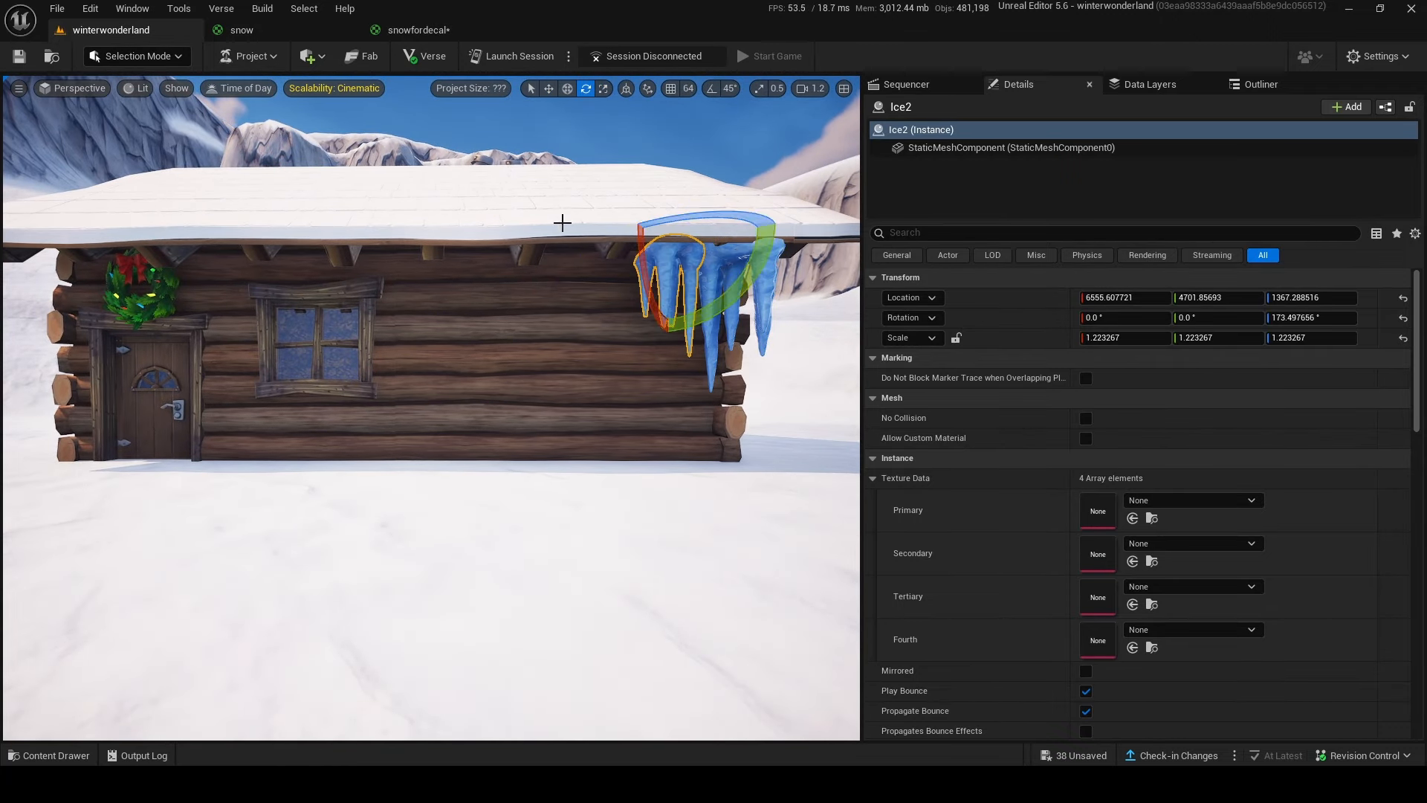
key("r")
left_click_drag(737, 233, 728, 235)
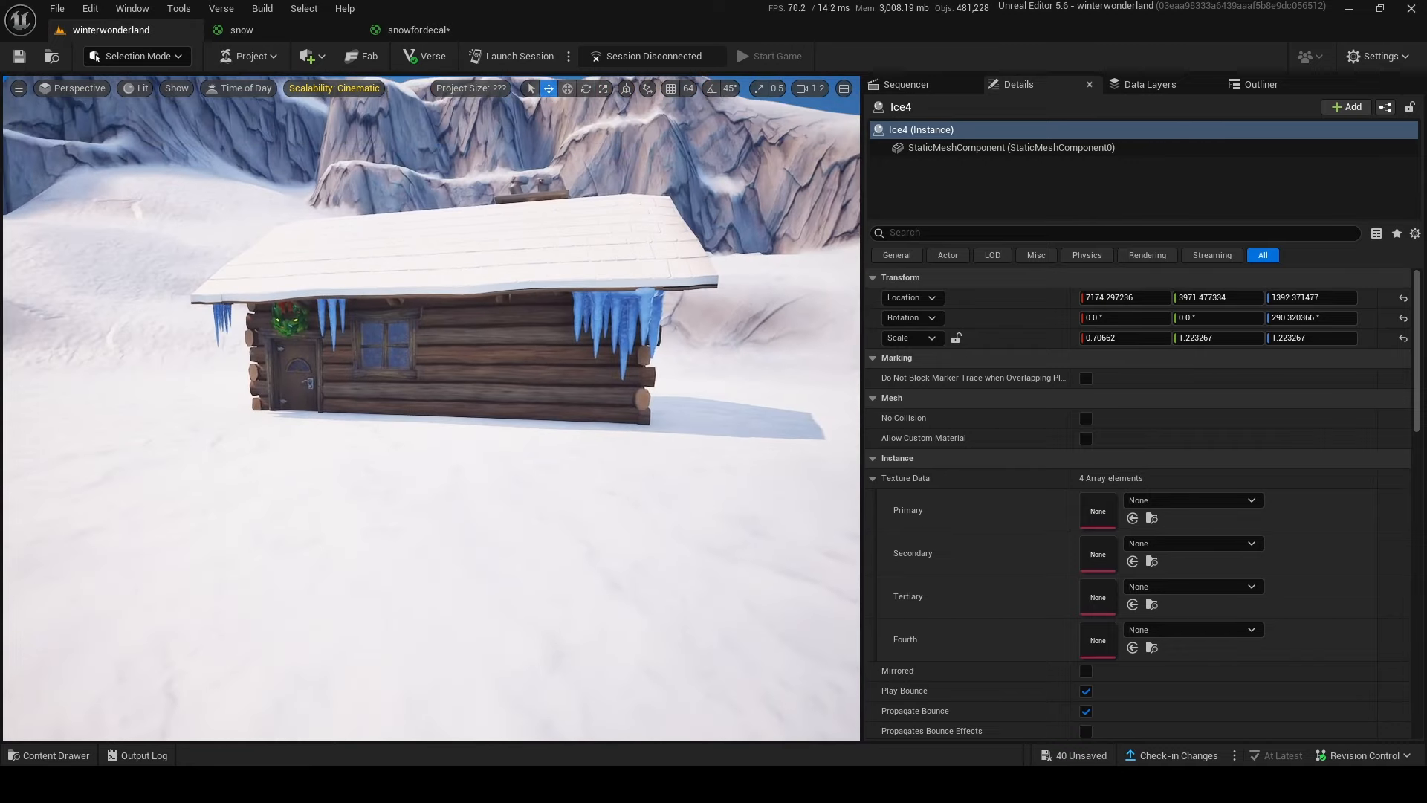
Step: Place the SneakySnowman prop from the seasonal winter assets on the snow in front of the cabin
left_click(50, 755)
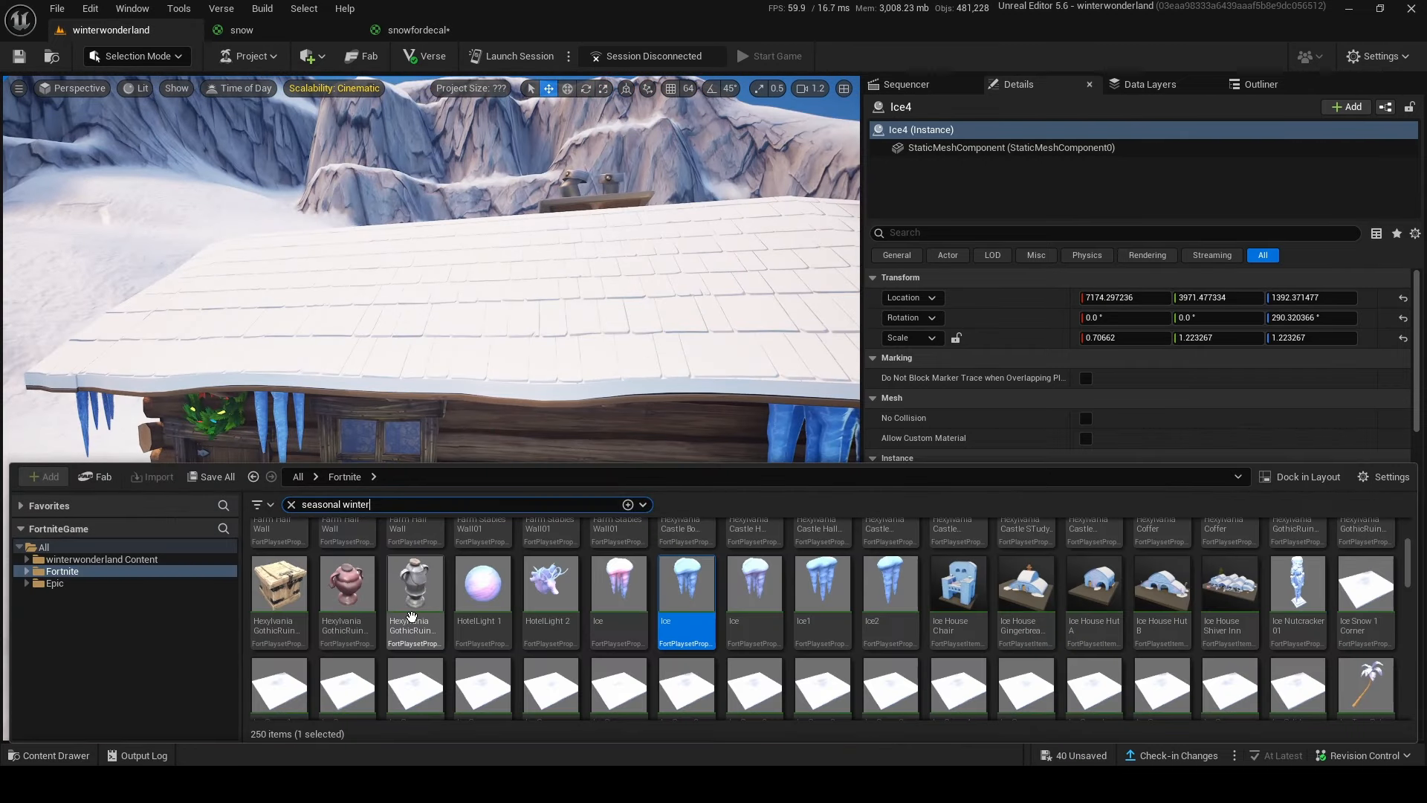
scroll(597, 600, "down", 8)
left_click_drag(429, 640, 350, 645)
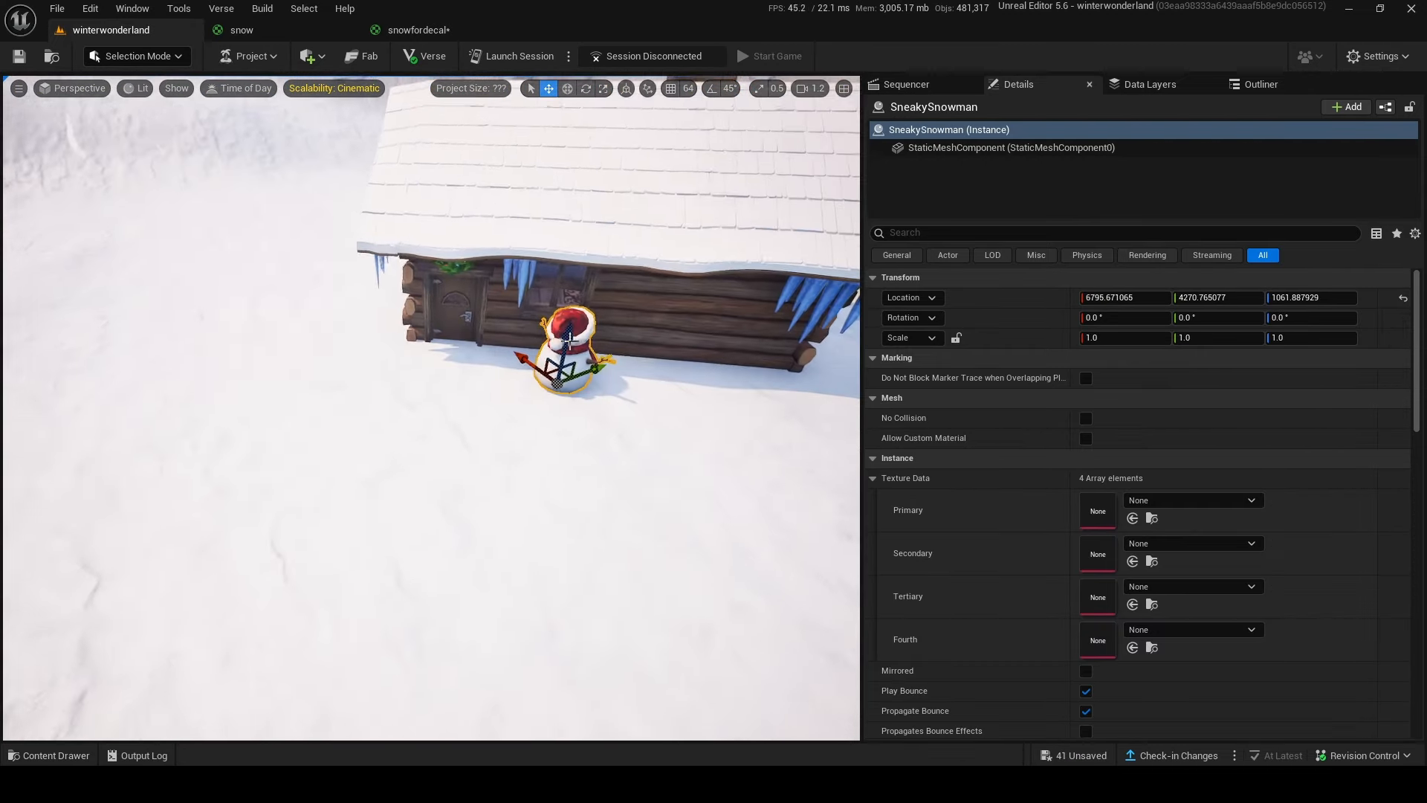
Step: Move the snowman away from the cabin, turn it to about 90.9° around Z, scale it to about 0.93, and adjust its position
left_click_drag(602, 367, 199, 516)
key("e")
key("r")
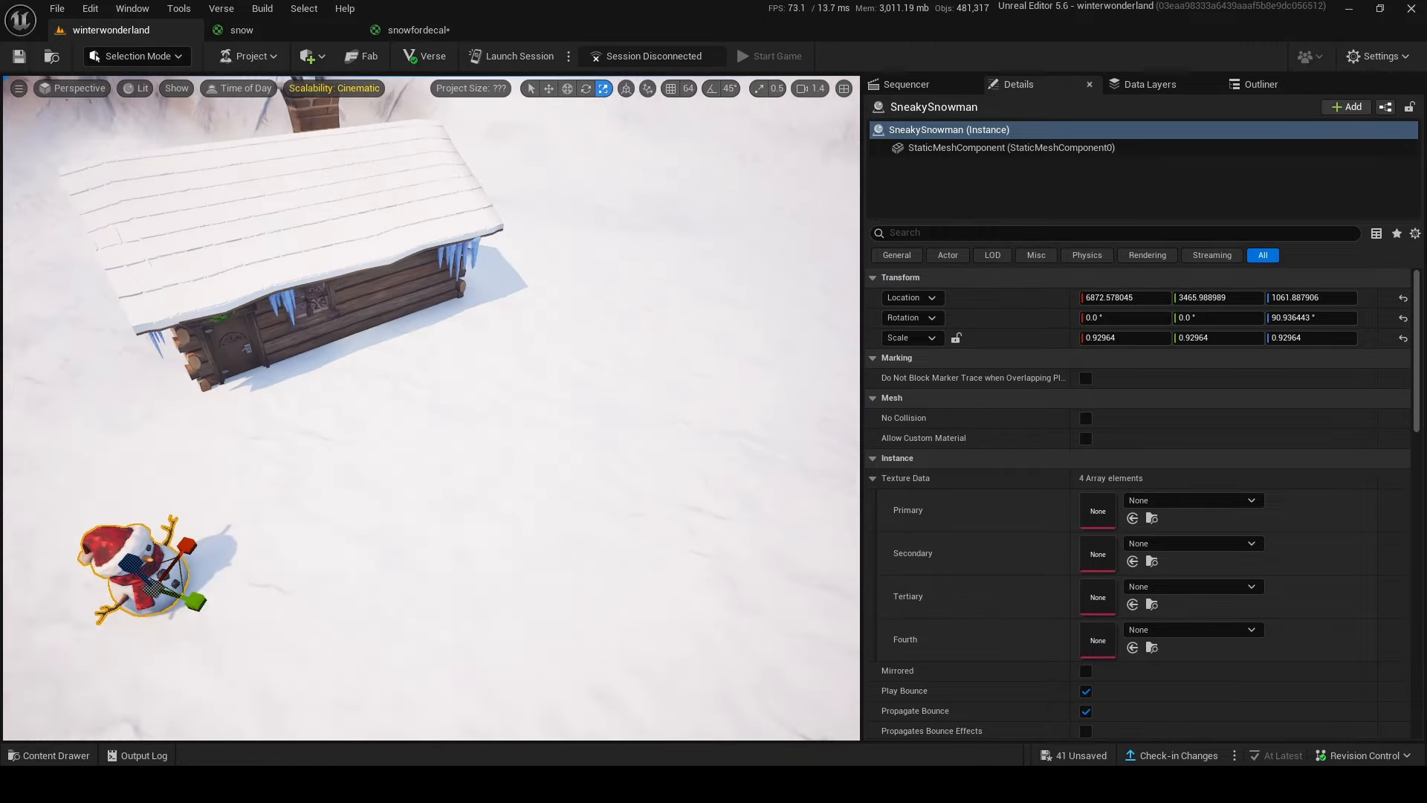
right_click_drag(199, 516, 253, 475)
key("w")
left_click_drag(279, 448, 266, 511)
right_click_drag(266, 511, 252, 319)
key("g")
Step: Place a Winter CandyCane in front of the cabin and copy it into four, with the copies tilted and scaled to about 0.8
left_click(50, 757)
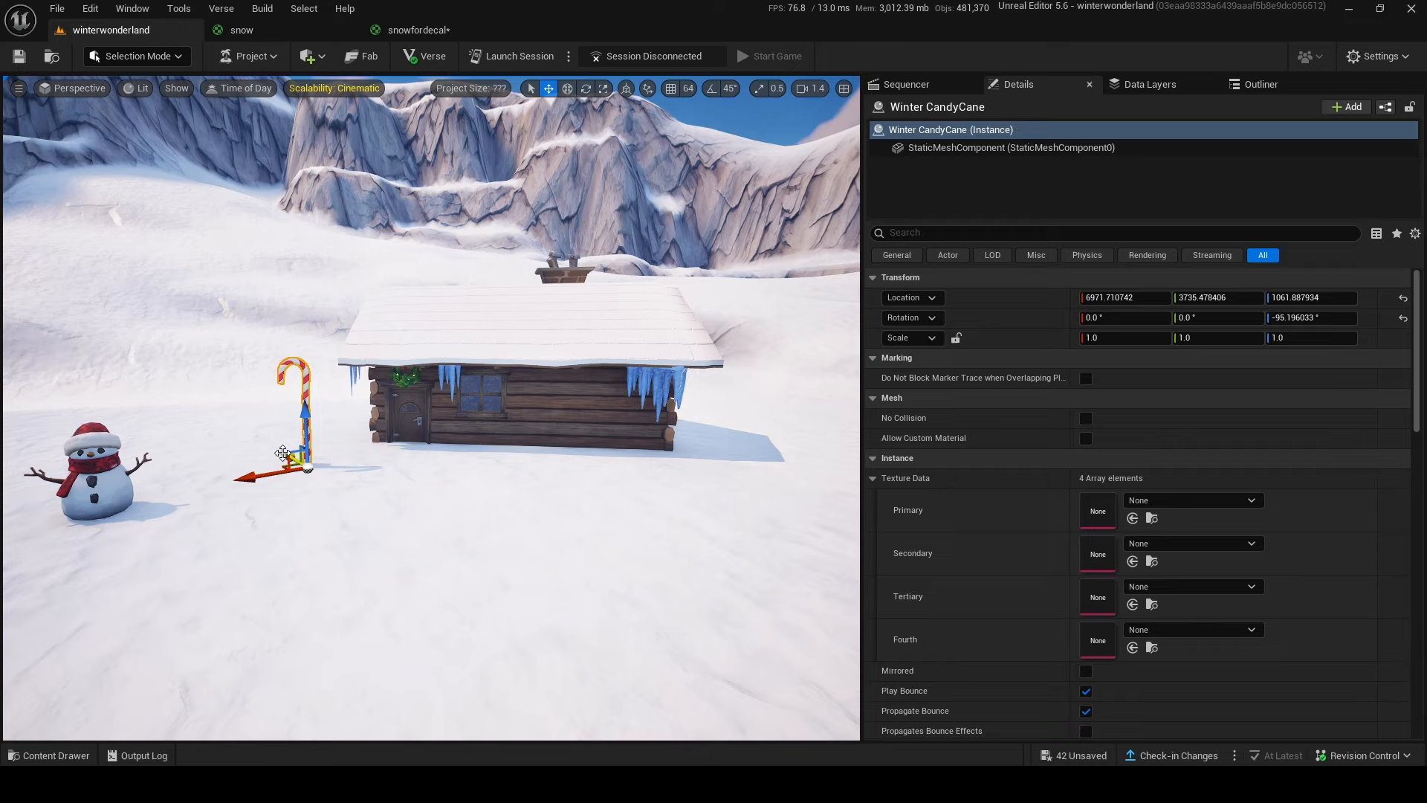
left_click_drag(280, 476, 345, 479, "alt")
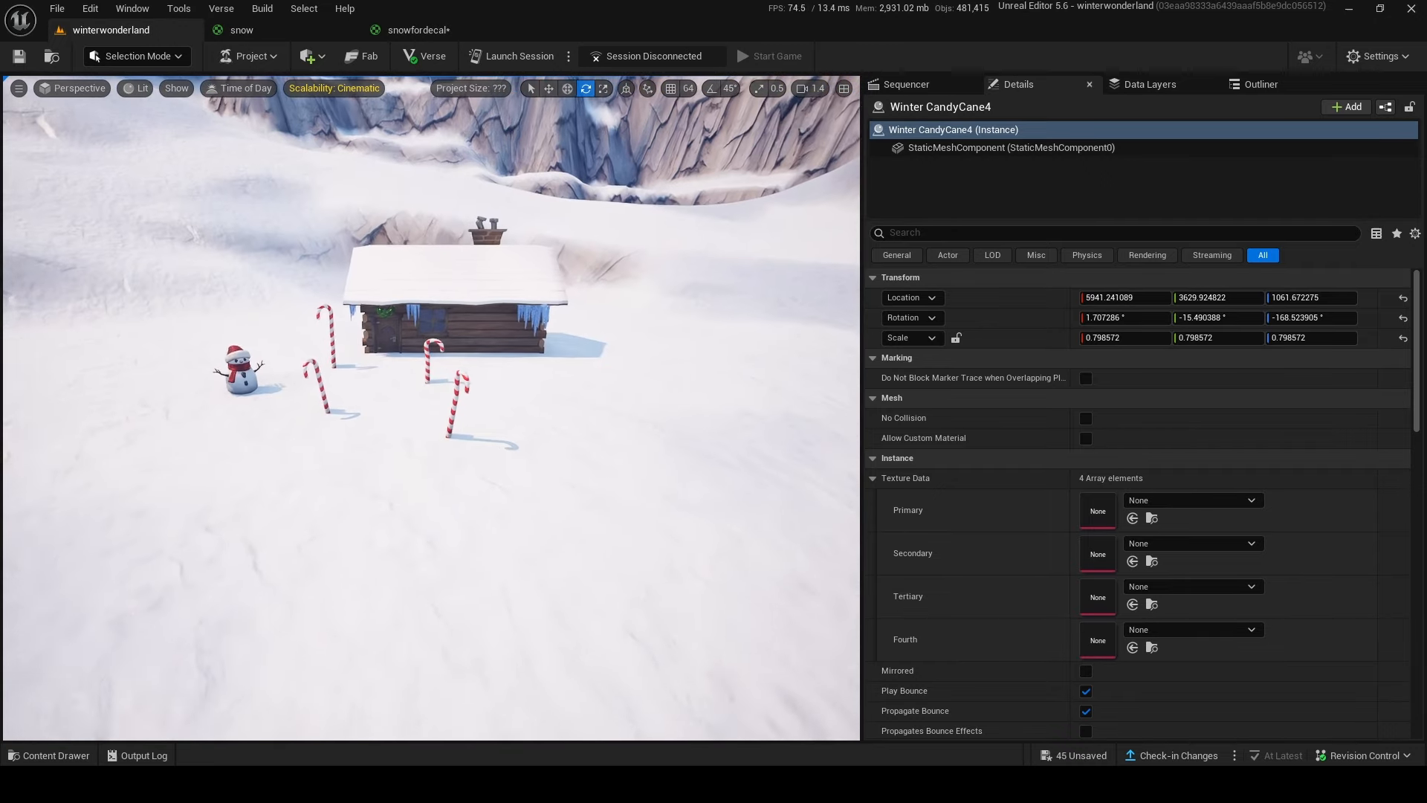
key("e")
left_click(60, 746)
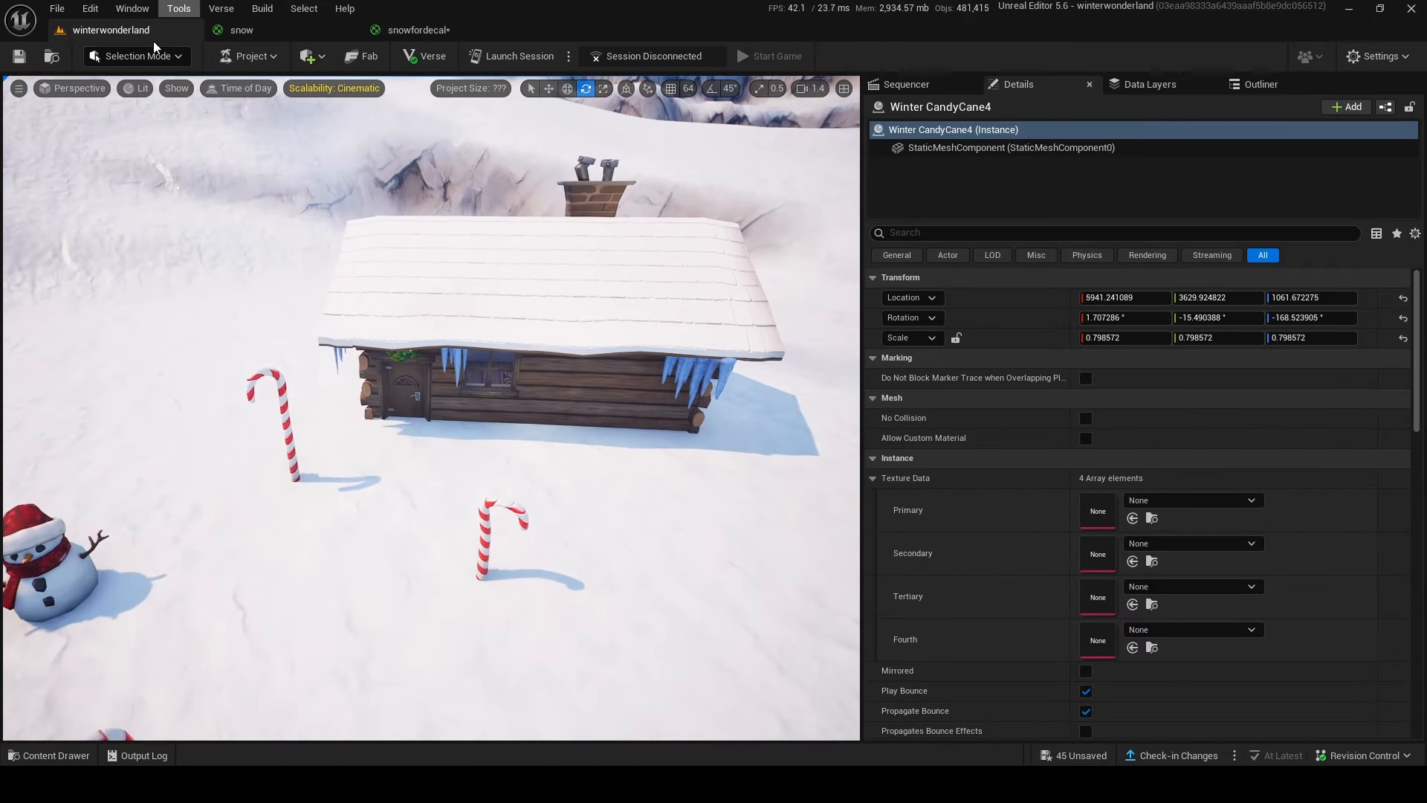
Step: Switch to landscape painting and paint a first patch of the Mud layer out from the cabin door with brush size 111.7
left_click(138, 56)
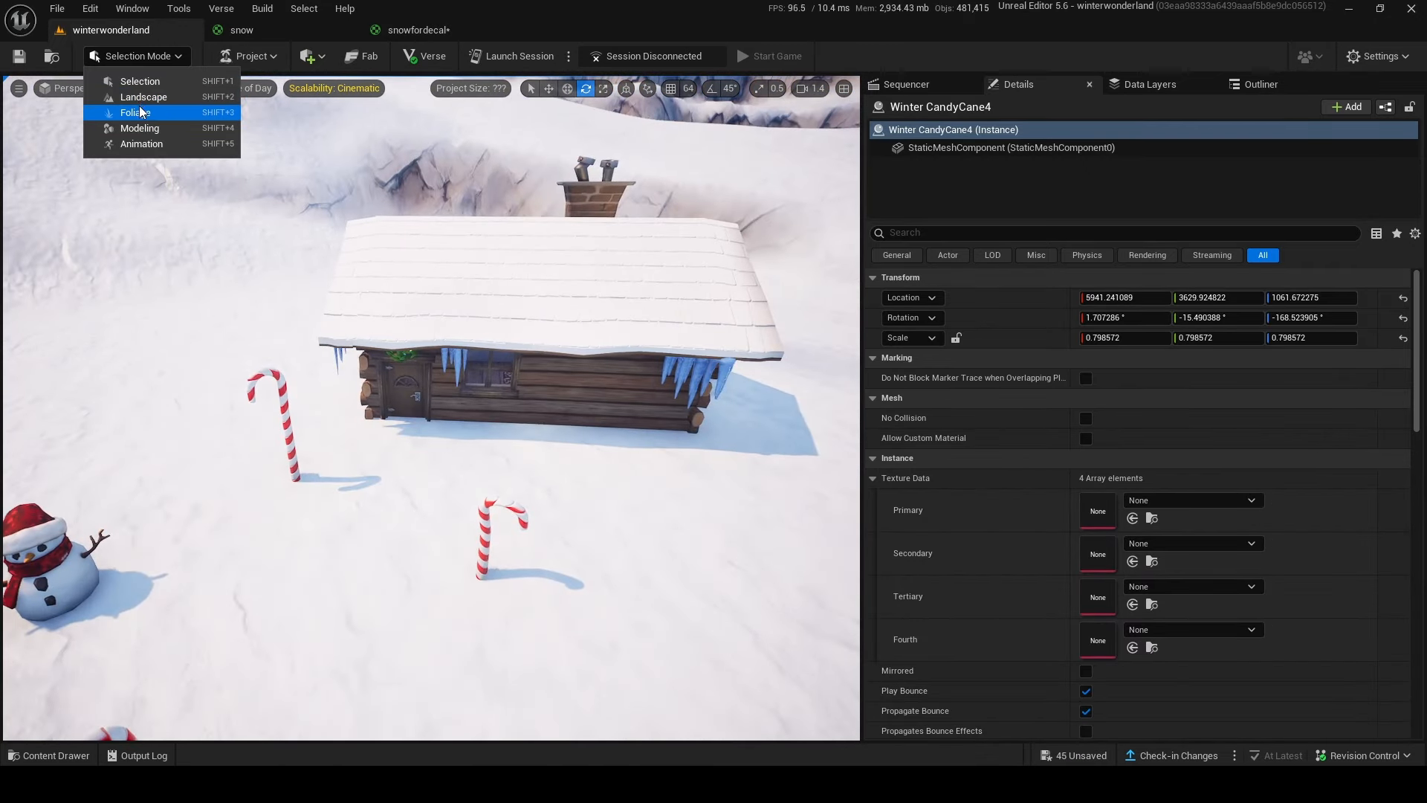
left_click(140, 100)
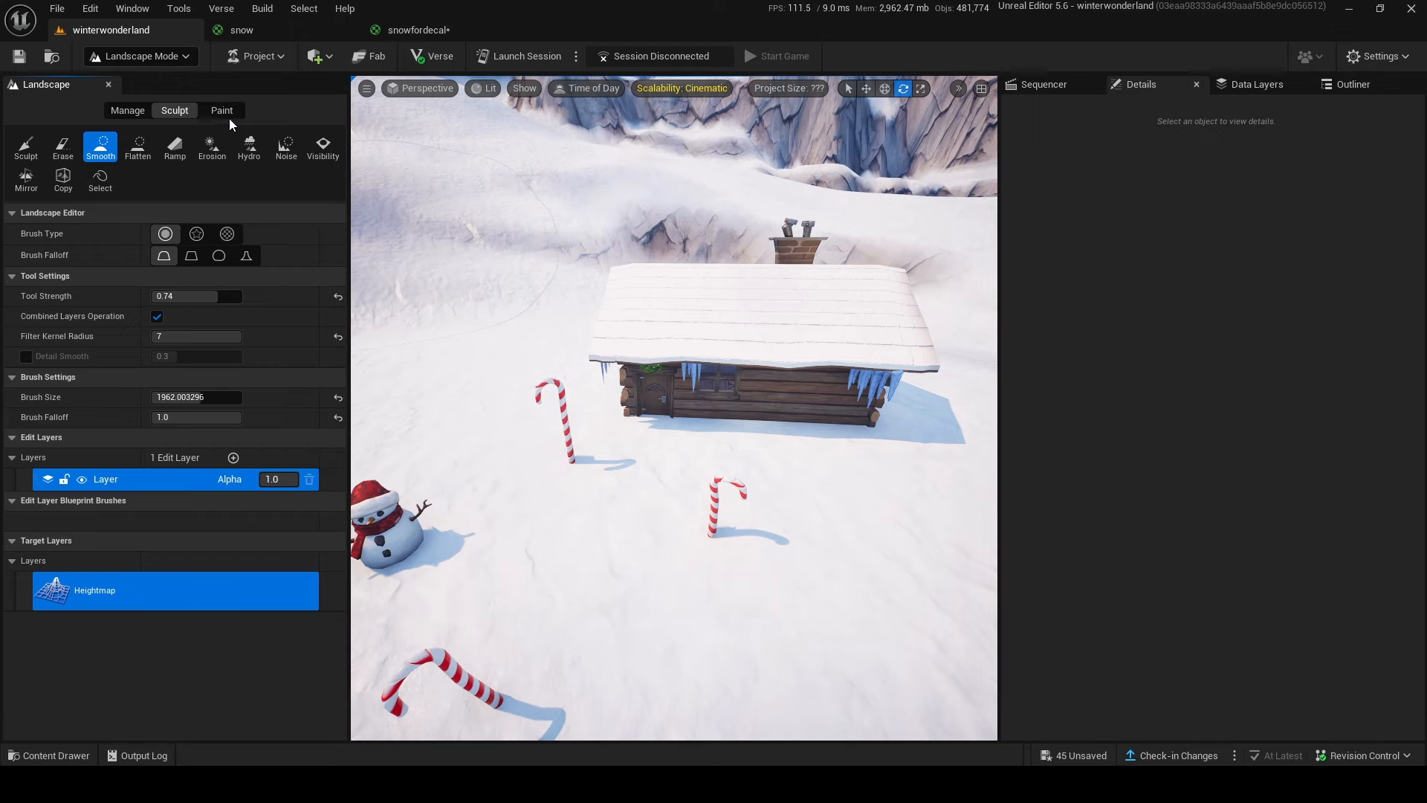
left_click(229, 118)
key("w")
right_click_drag(666, 386, 671, 407)
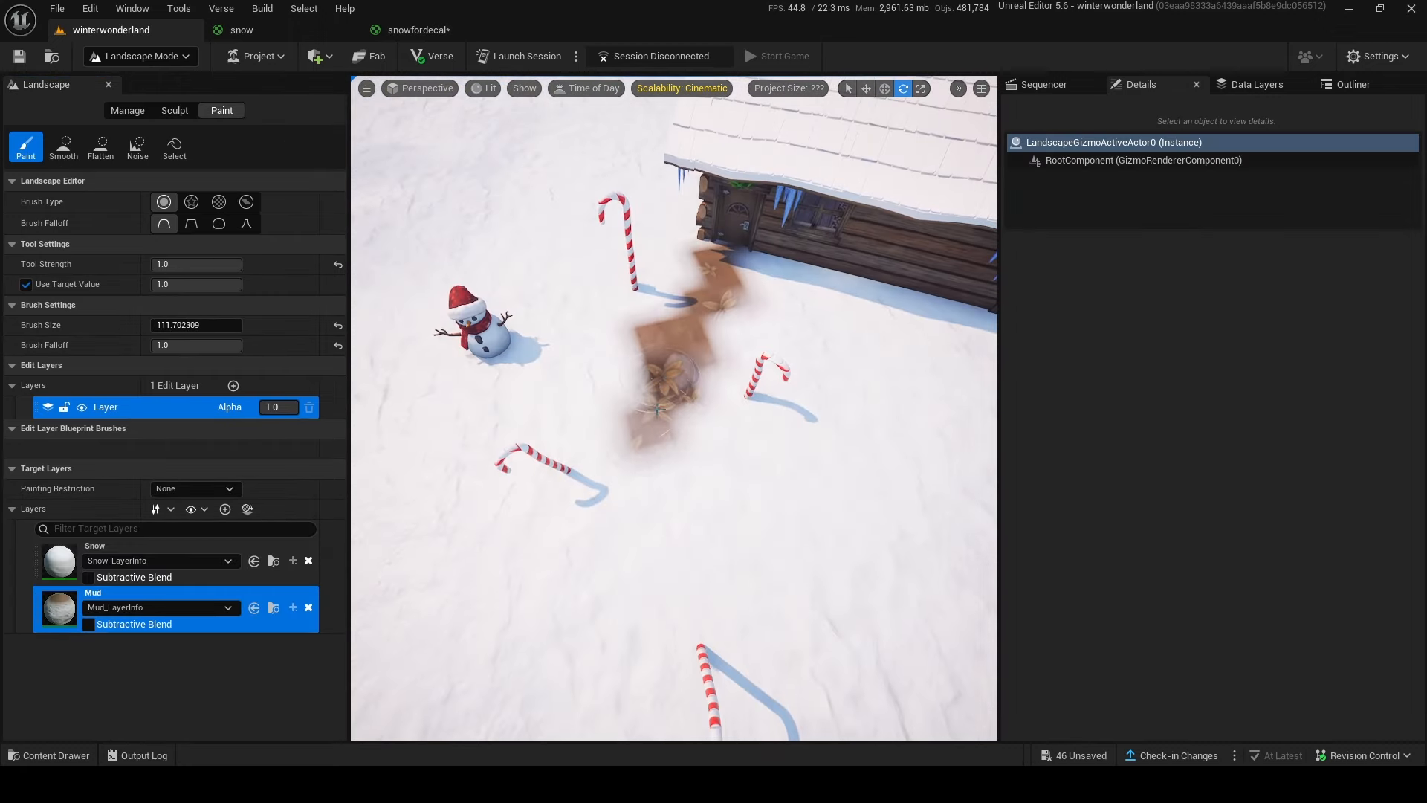
Step: Try extending the mud path from the cabin past the candy canes, and undo the strokes
mouse_move(654, 405)
left_mouse_down()
mouse_move(667, 448)
mouse_move(631, 512)
mouse_move(573, 617)
mouse_move(515, 651)
left_mouse_up()
mouse_move(521, 668)
left_mouse_down()
mouse_move(638, 599)
mouse_move(576, 594)
left_mouse_up()
right_click_drag(546, 598, 483, 579)
mouse_move(516, 539)
left_mouse_down()
mouse_move(544, 514)
mouse_move(594, 551)
left_mouse_up()
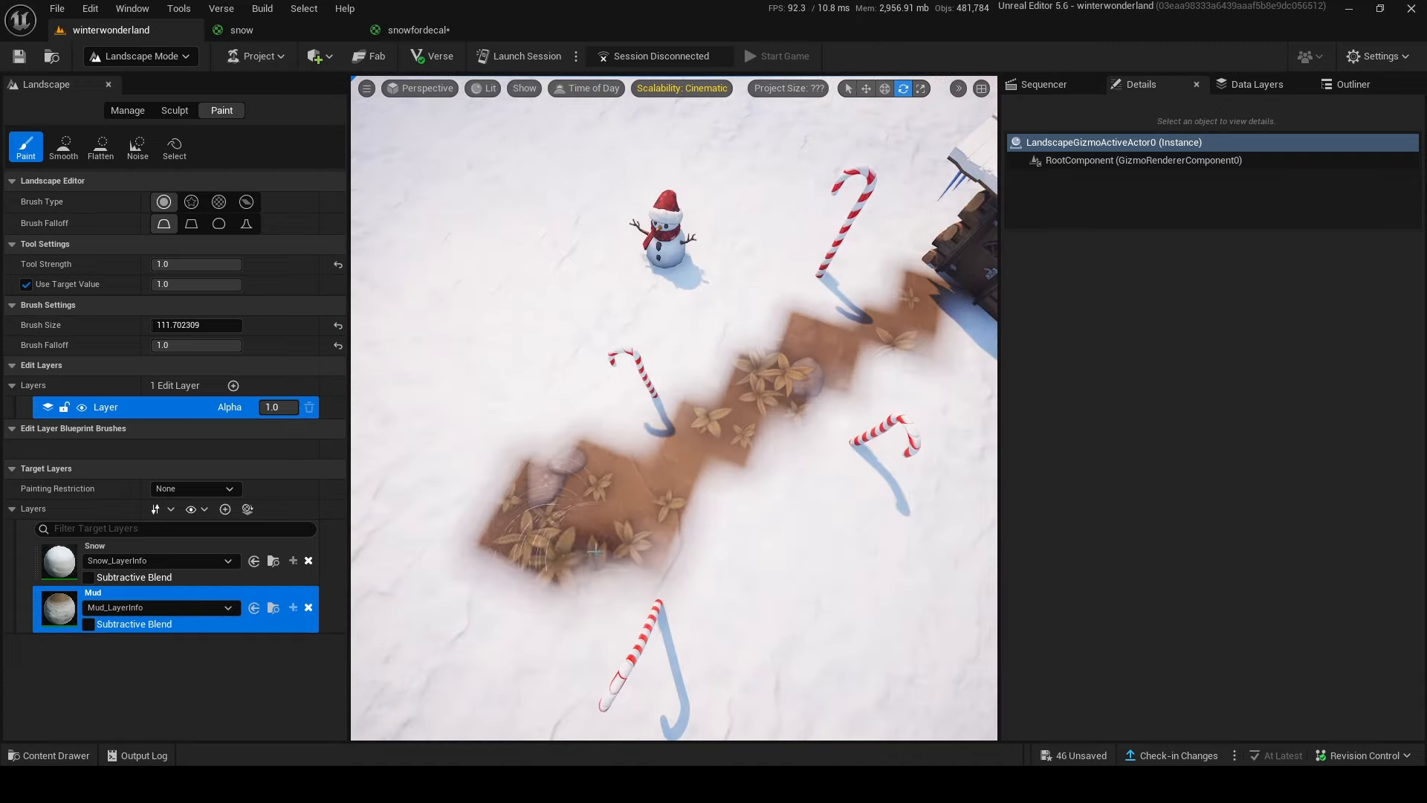
mouse_move(482, 509)
left_mouse_down()
mouse_move(475, 569)
mouse_move(466, 509)
left_mouse_up()
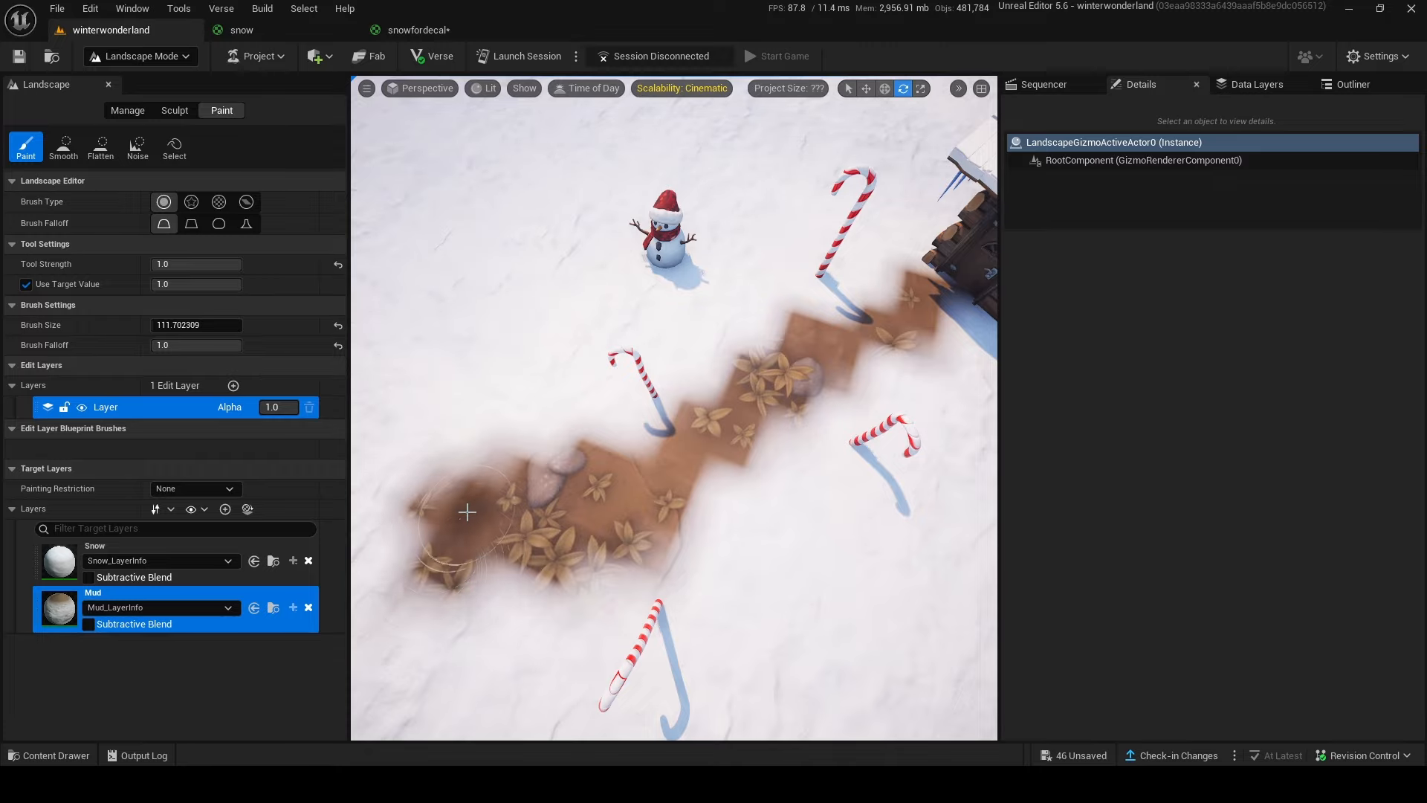
mouse_move(465, 510)
right_mouse_down()
mouse_move(402, 438)
mouse_move(520, 386)
mouse_move(546, 388)
mouse_move(545, 416)
mouse_move(624, 383)
mouse_move(605, 493)
right_mouse_up()
key("ctrl+z")
key("ctrl+z")
key("ctrl+z")
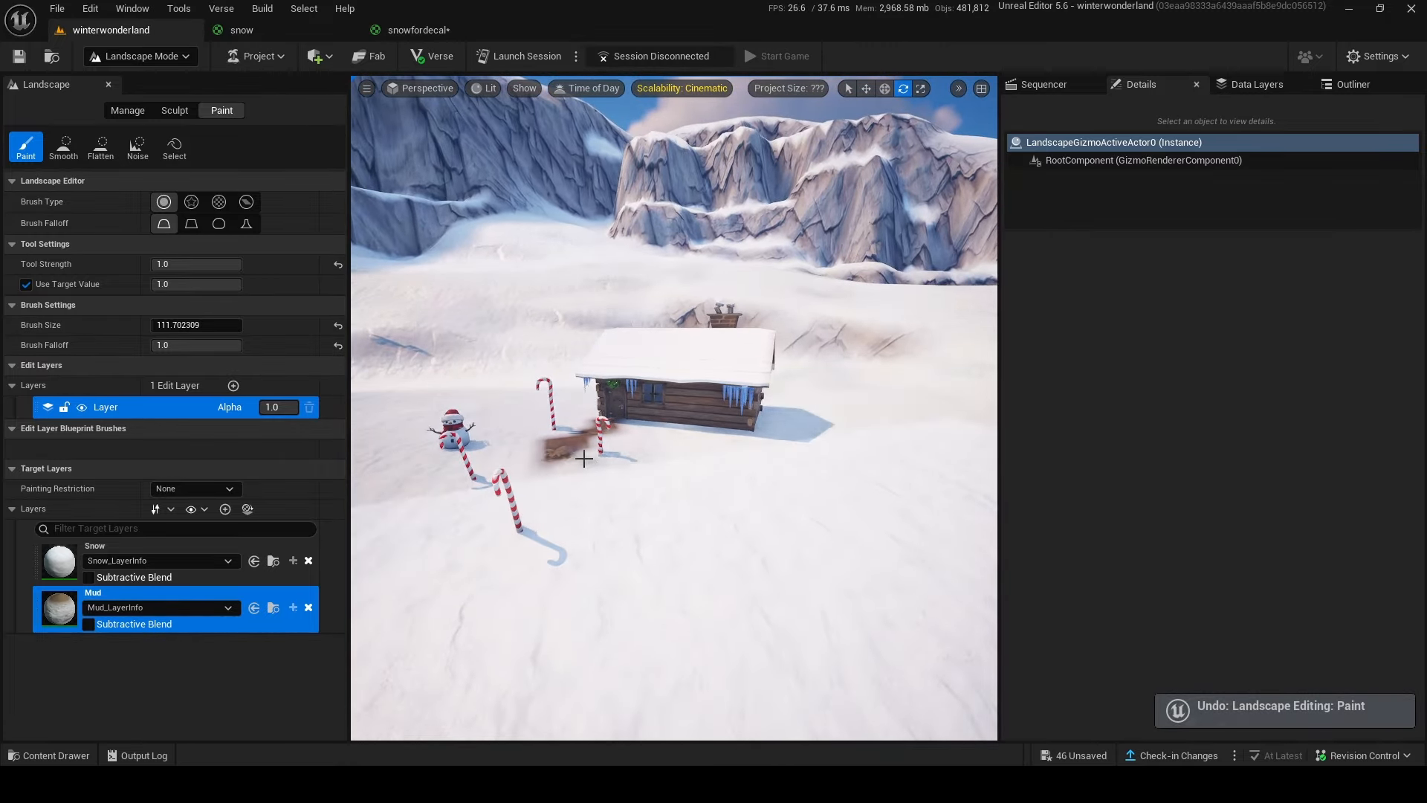
Step: Paint a winding Mud path from the patch near the cabin door past the candy canes toward the foreground
left_click_drag(571, 505, 582, 485)
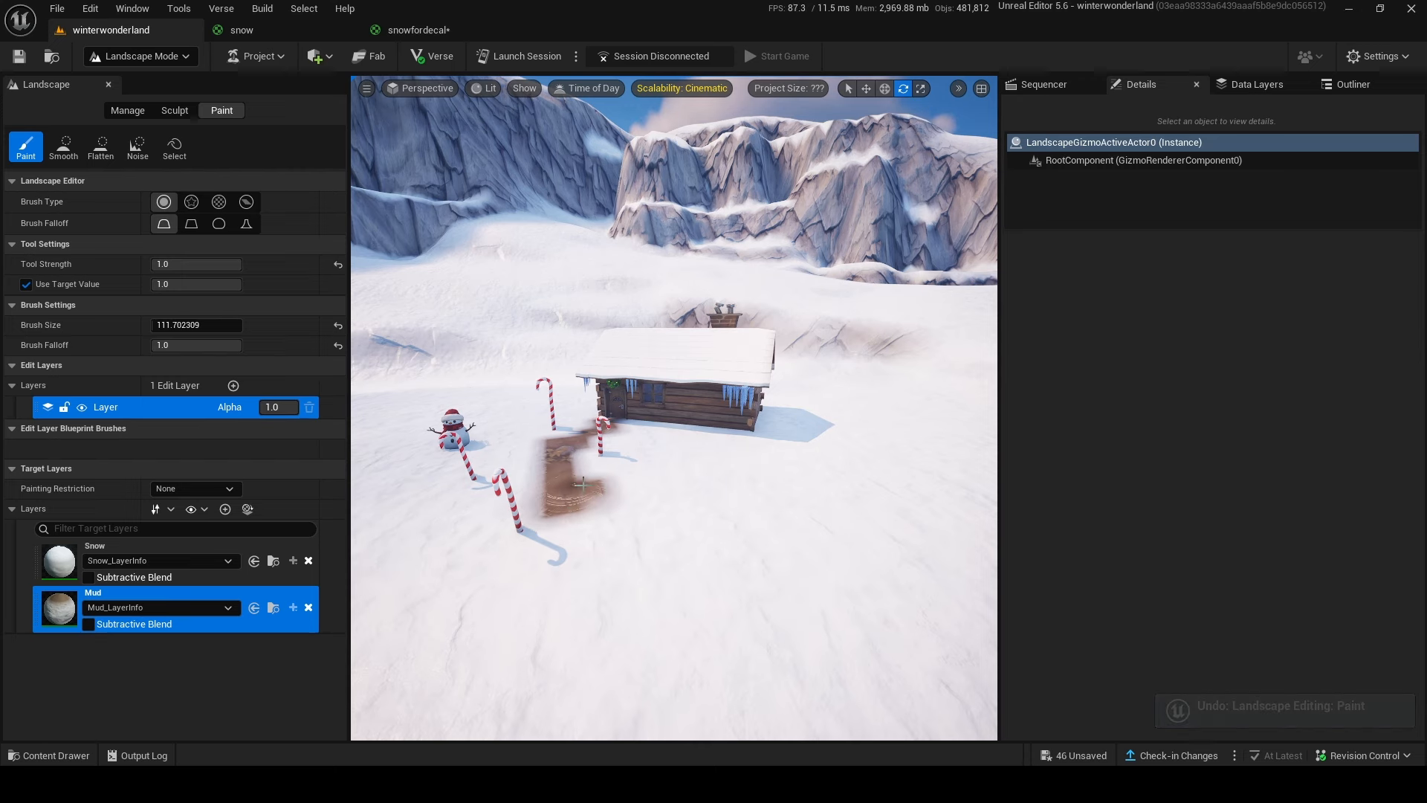
left_click_drag(652, 554, 656, 594)
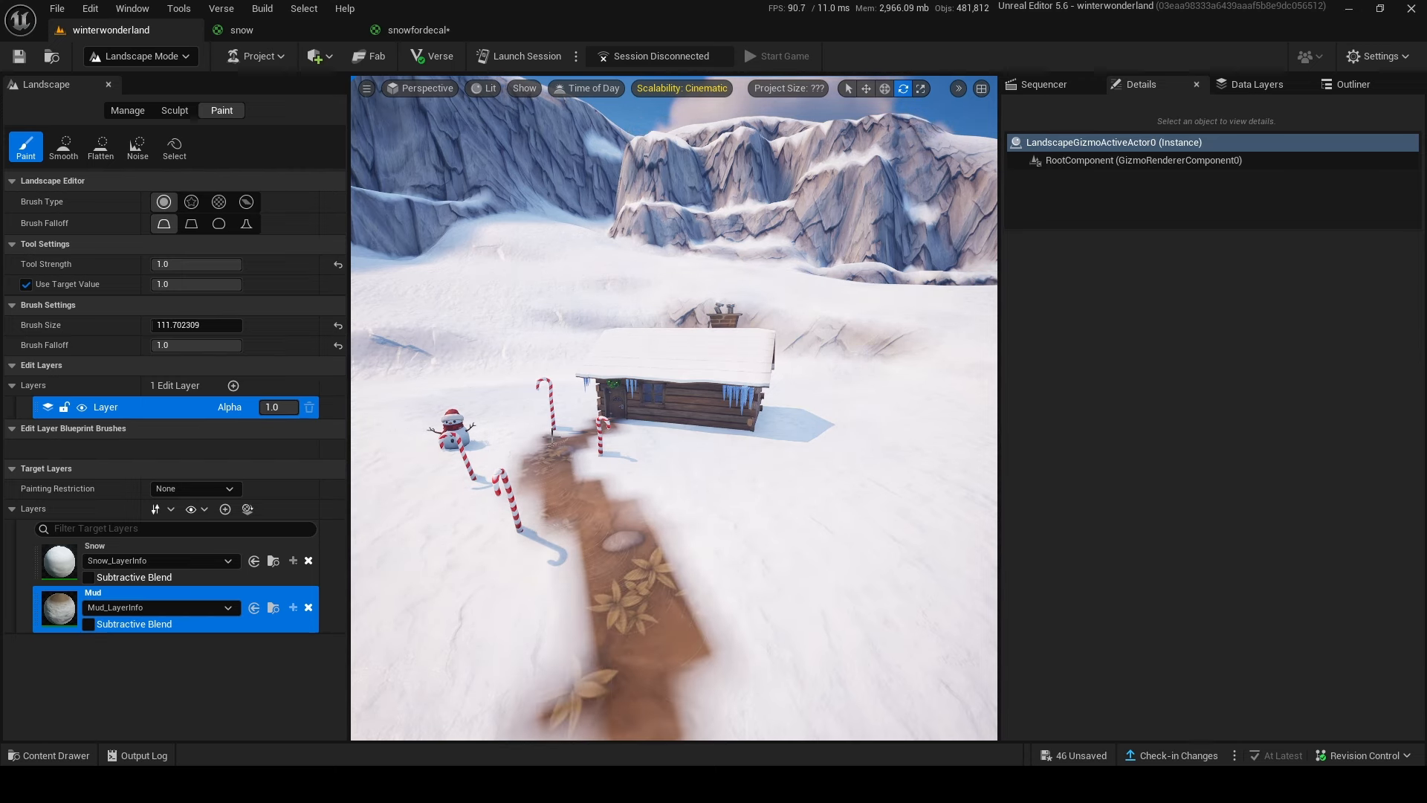
Step: Back in selection mode, move the candy cane beside the snowman across the mud path to about X 5737, Y 4065.5, Z 1046.9
right_click_drag(577, 470, 442, 433)
key("shift+1")
left_click(199, 446)
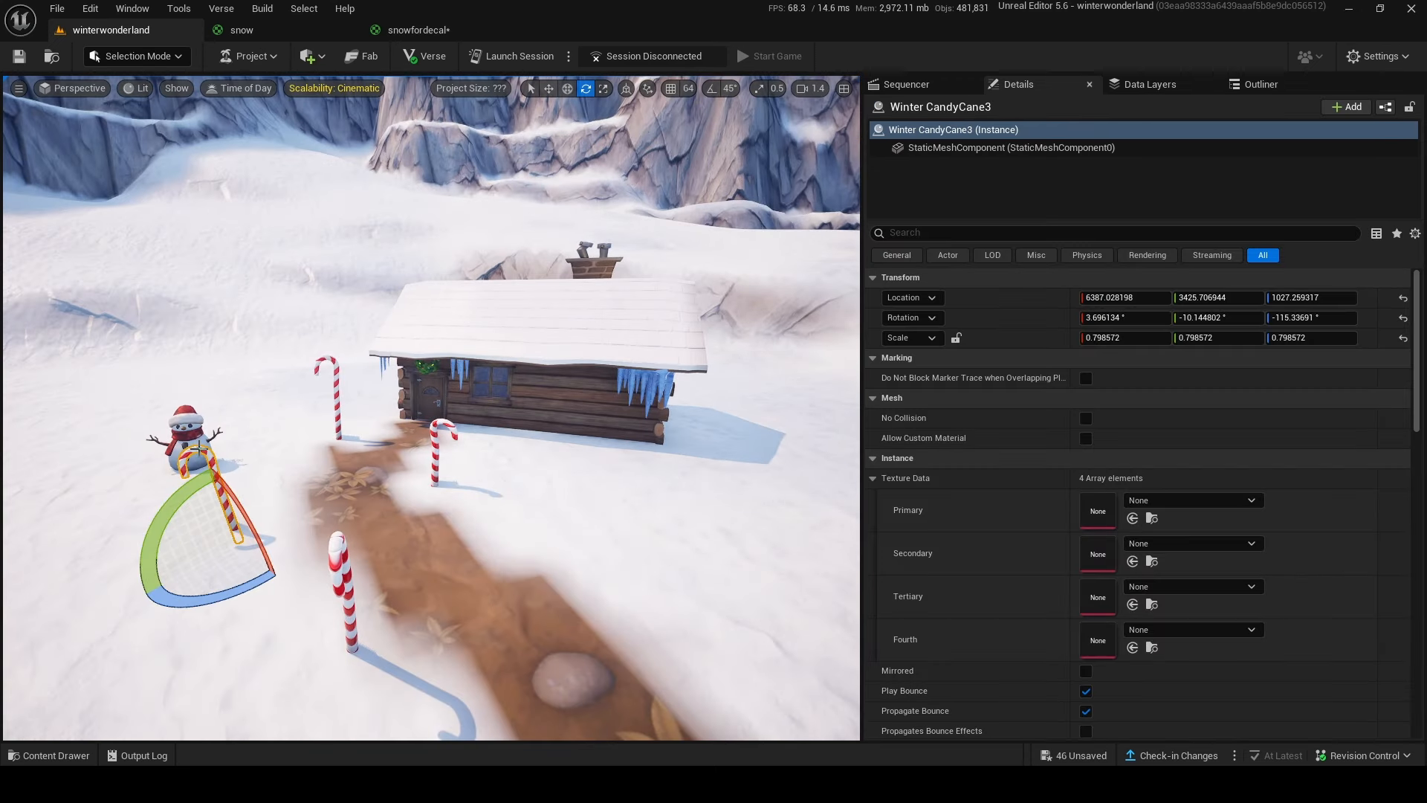
key("w")
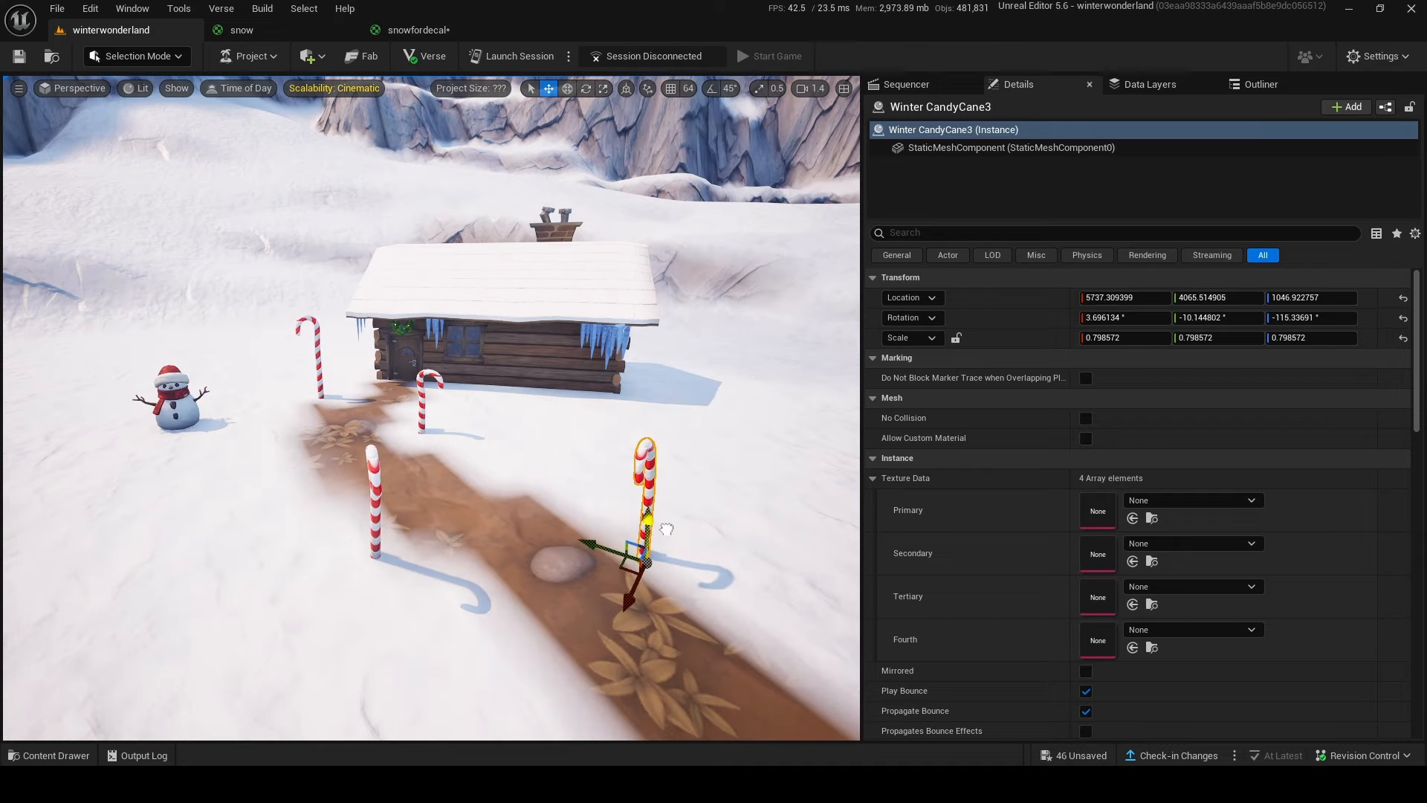
key("e")
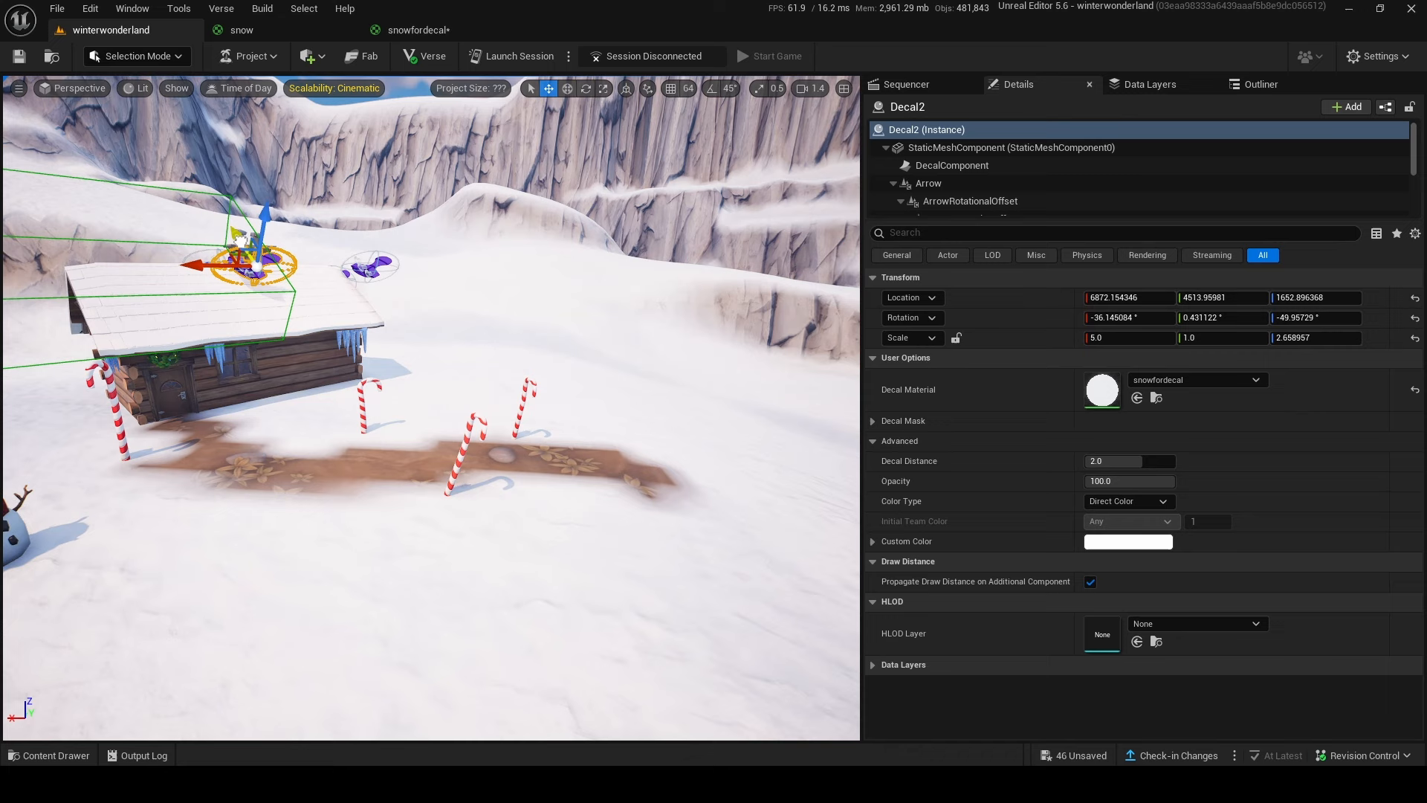
Step: Copy a roof decal down beside the mud path, level it to about -1.5° around X, and lower it to about Z 1175.5
left_click_drag(240, 239, 320, 358, "alt")
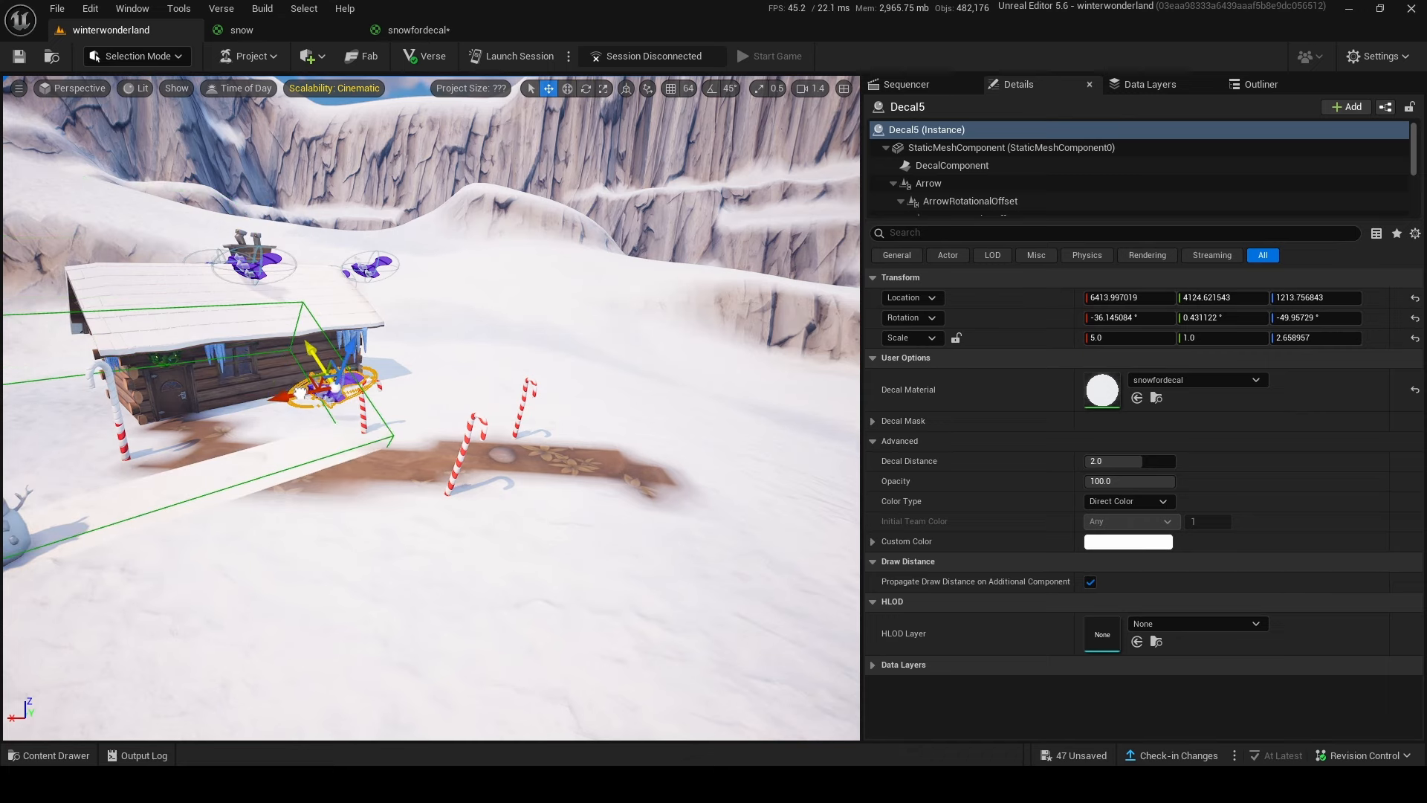
key("e")
left_click_drag(385, 390, 386, 425)
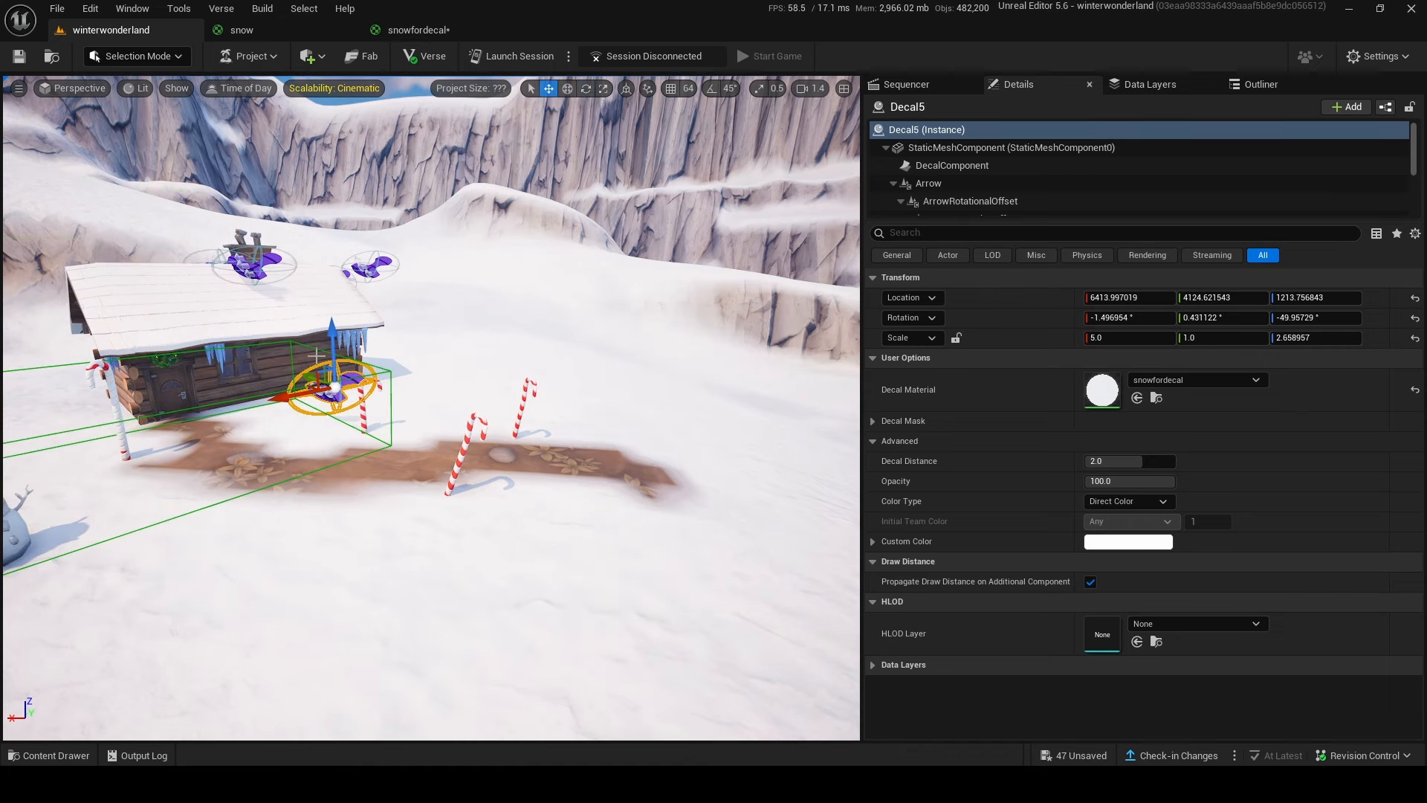
left_click_drag(316, 355, 318, 365)
Step: Reset the ground decal's Decal Material to M_SprayDecal_Master and move it over the mud path to about X 6070, Y 3835, Z 1164
left_click(892, 422)
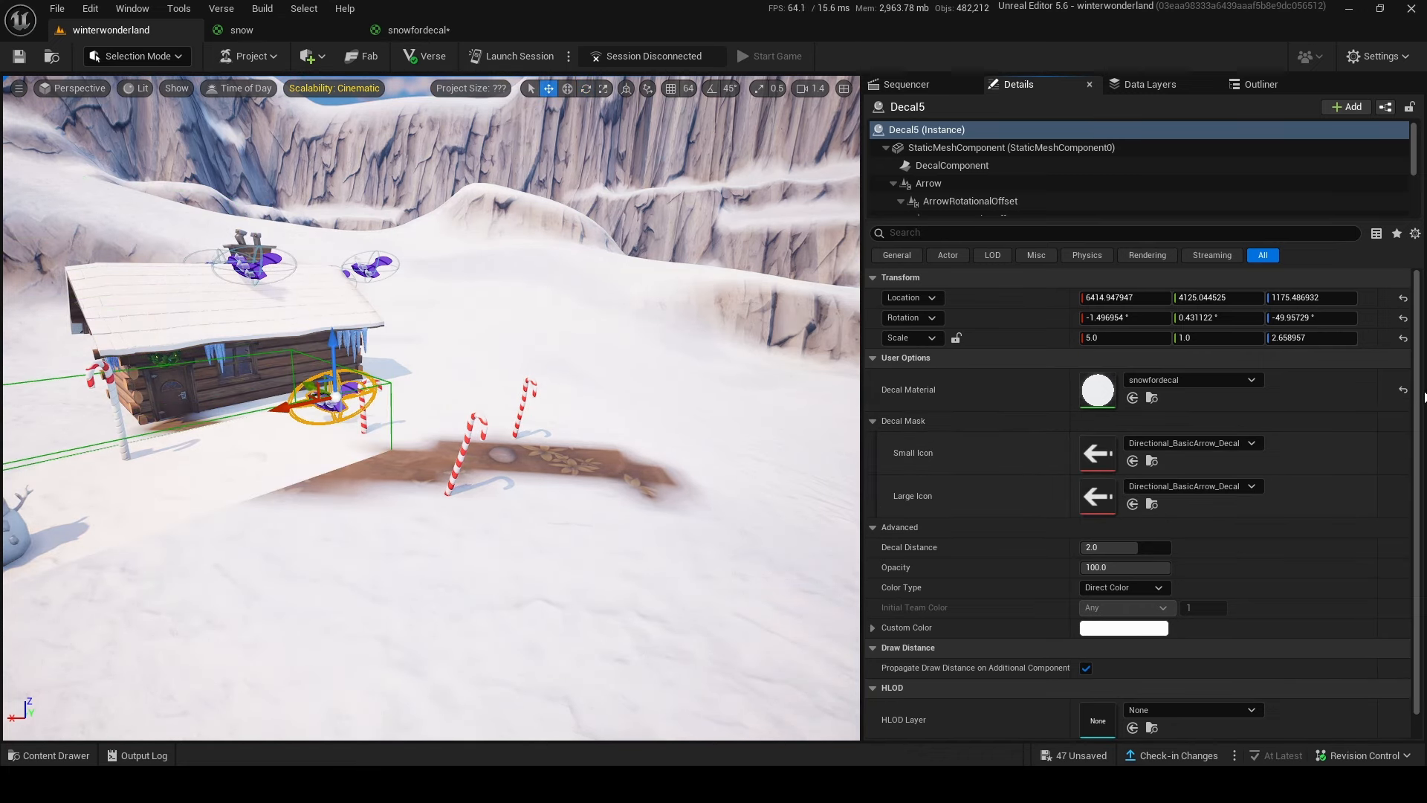
left_click(1402, 390)
right_click_drag(211, 415, 260, 418)
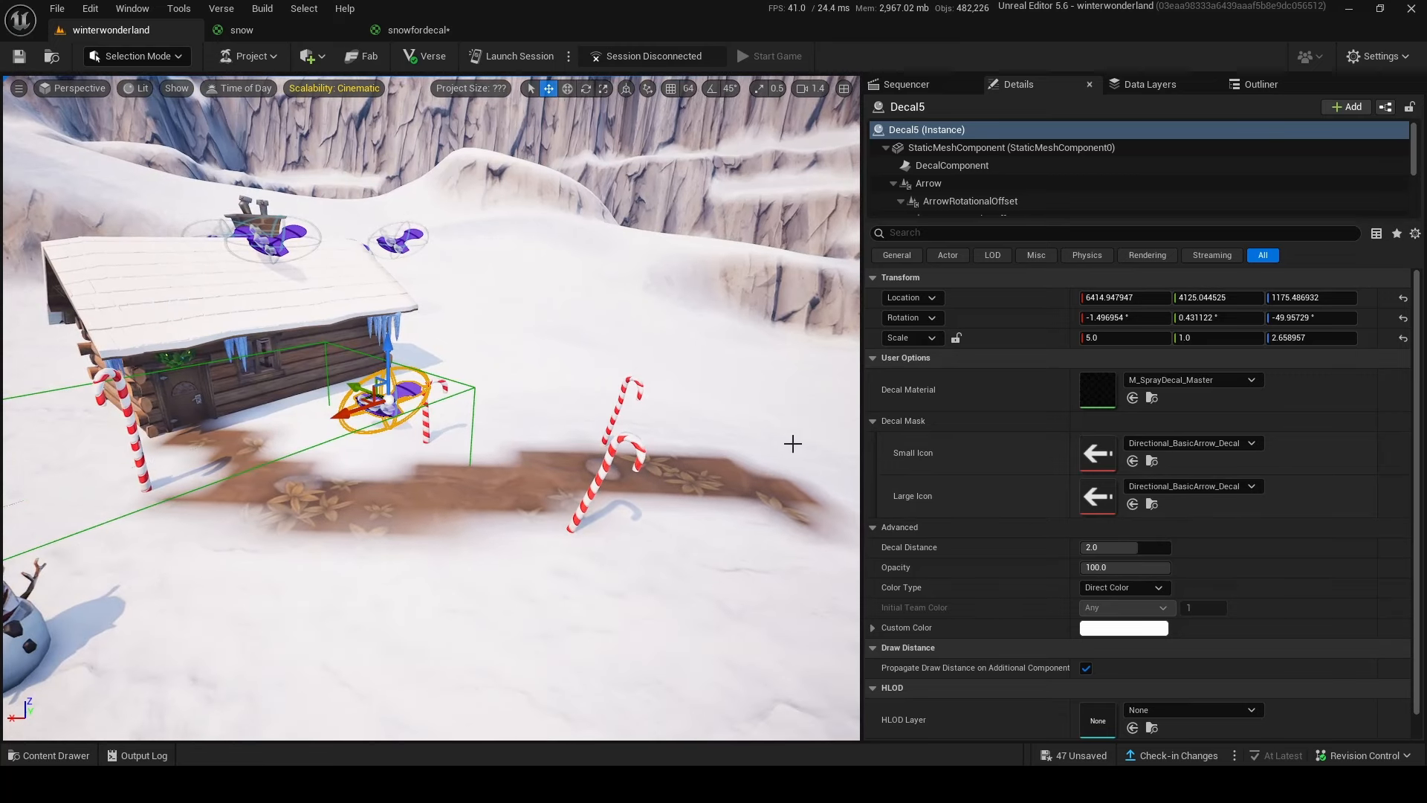
right_click_drag(792, 443, 825, 451)
left_click_drag(430, 395, 573, 437)
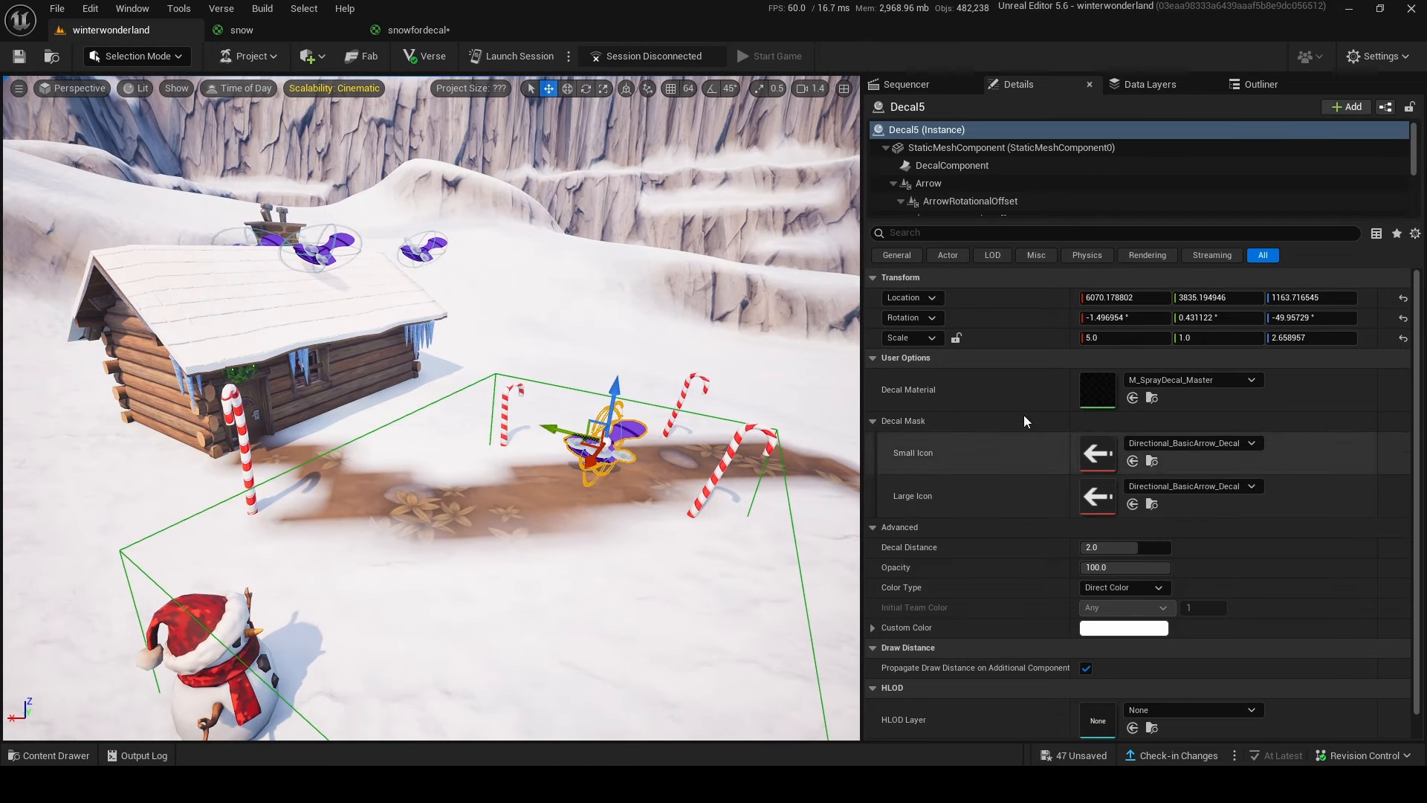
Step: Set the ground decal's Decal Material to snowfordecal
left_click(1207, 443)
type("snow")
left_click(958, 623)
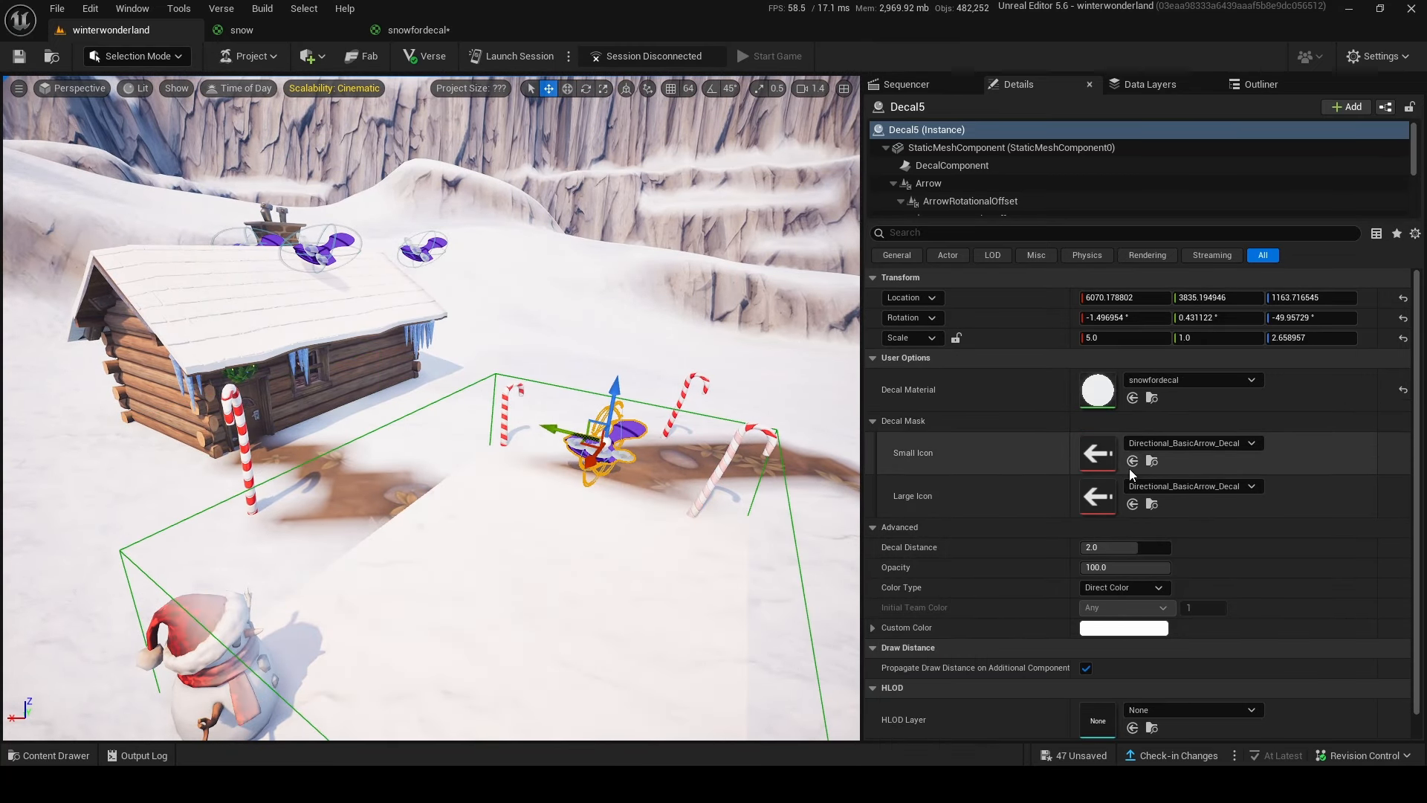
Step: Set the ground decal's mask to T_UI_IconLibrary_Ash_64 for the Small Icon and T_UI_IconLibrary_Ash_128 for the Large Icon
left_click(1138, 446)
left_click(1171, 179)
left_click(1158, 444)
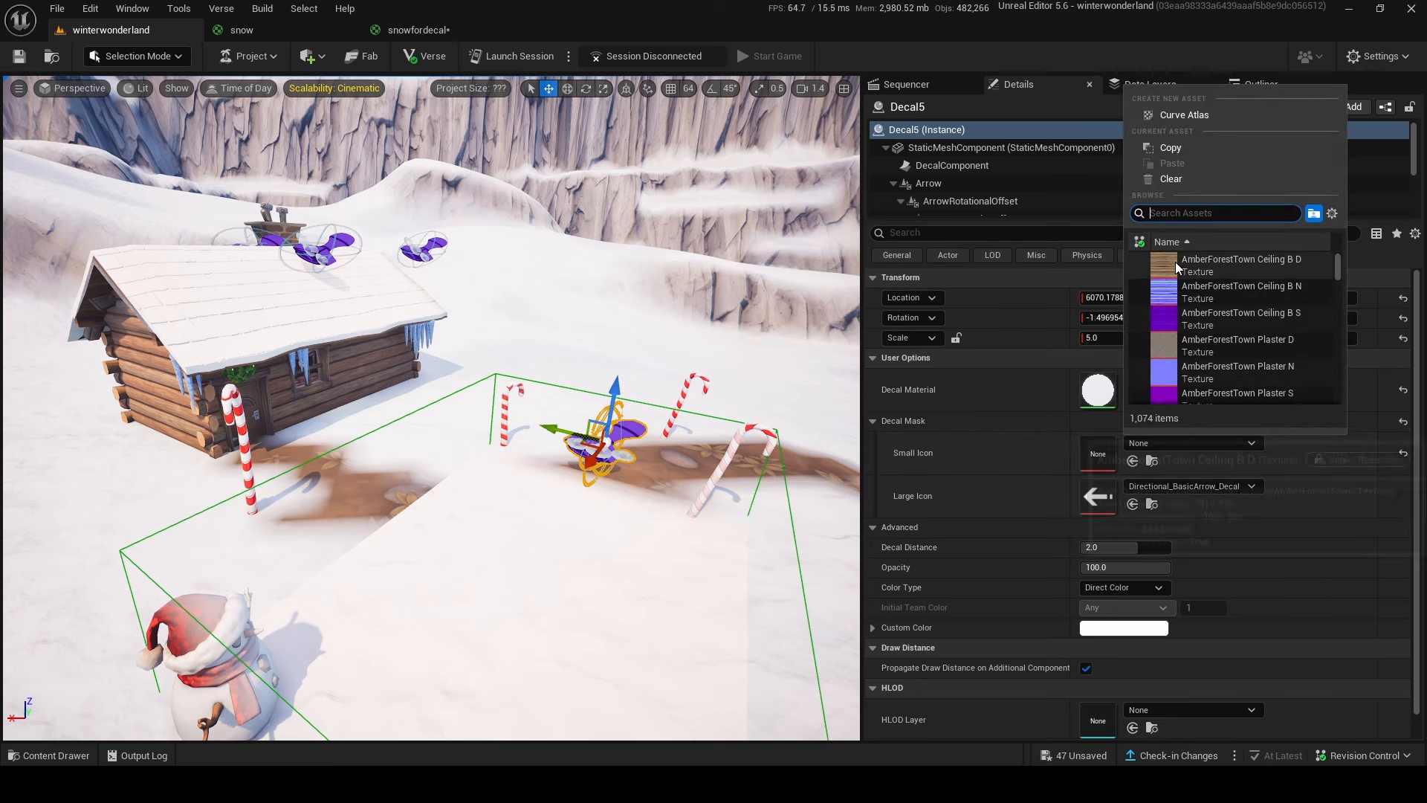
type("ui")
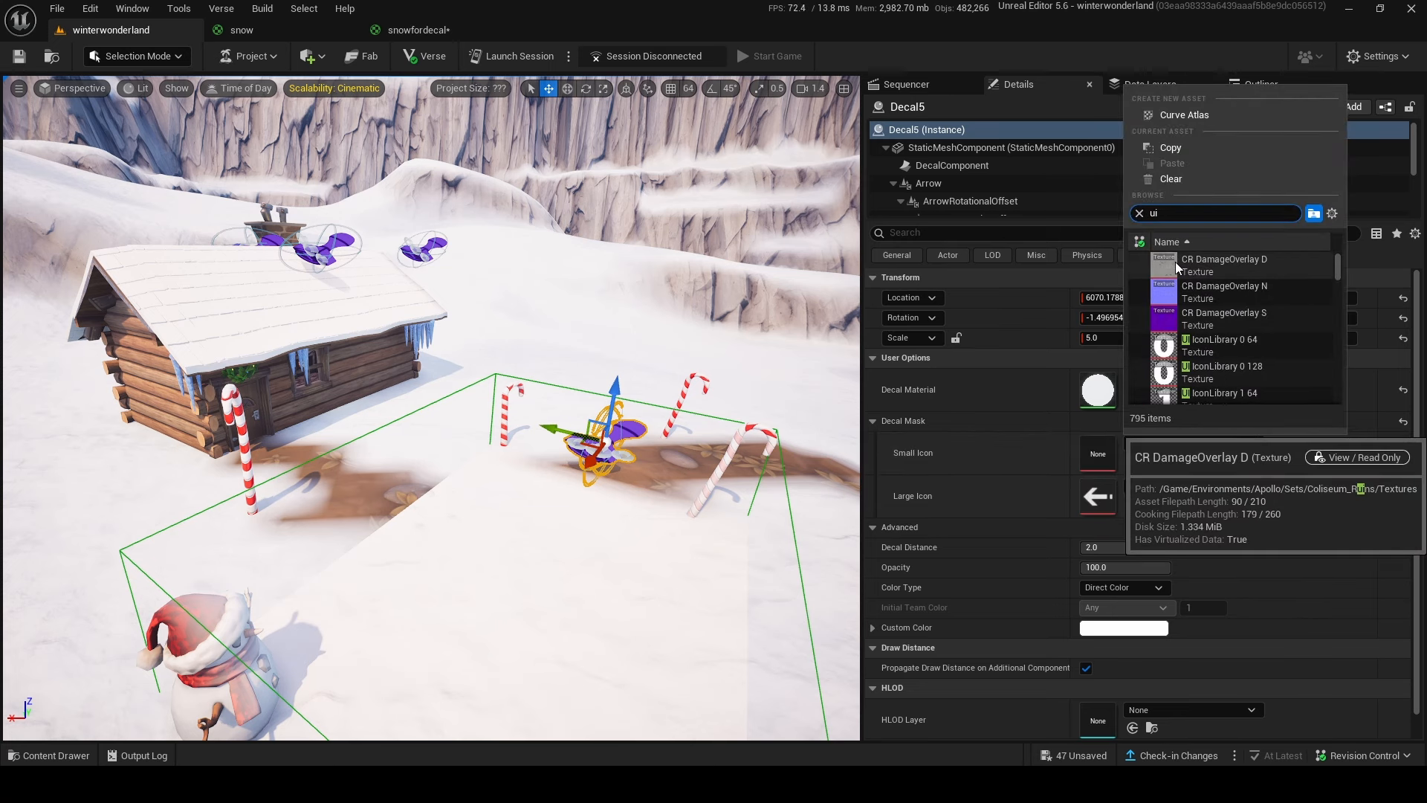
scroll(1226, 343, "down", 5)
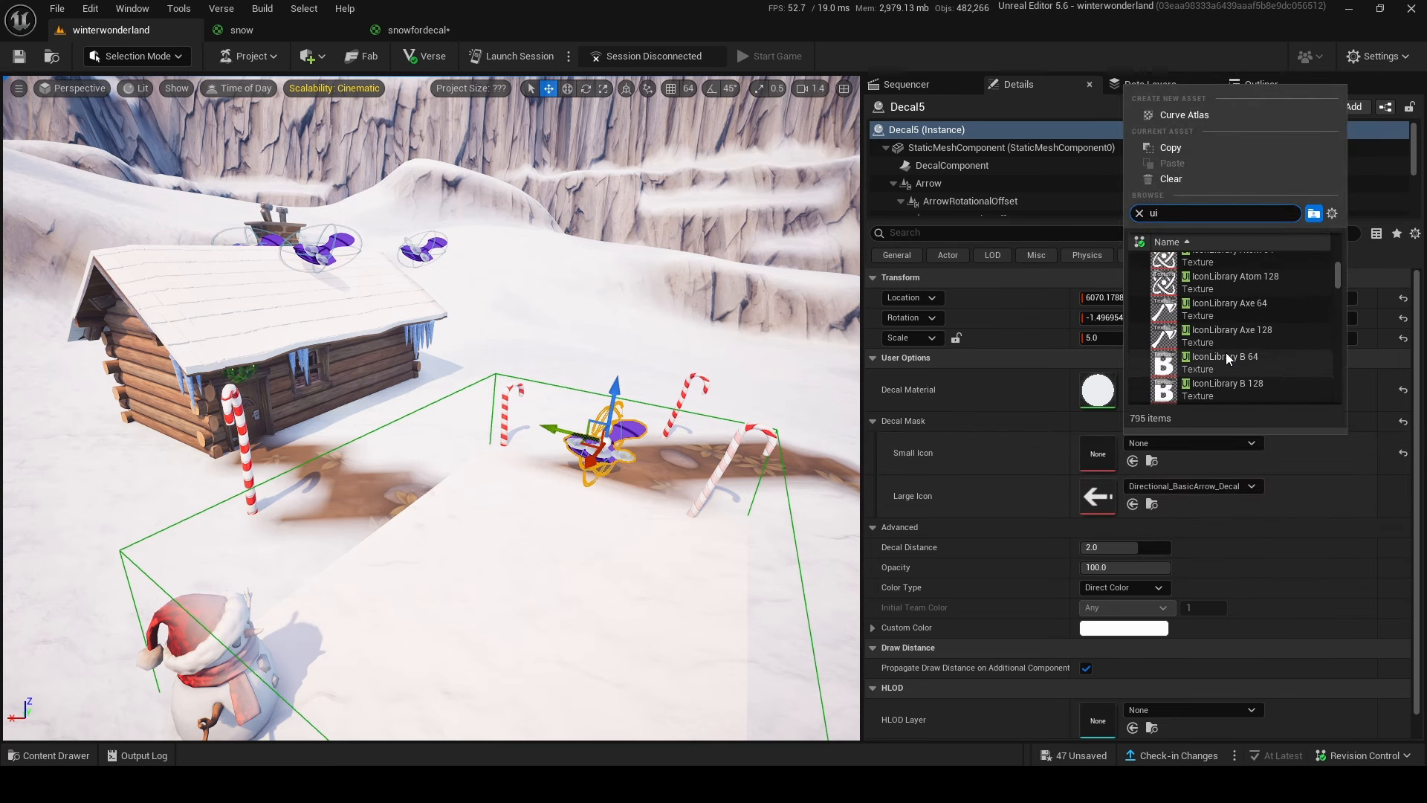
left_click(1281, 319)
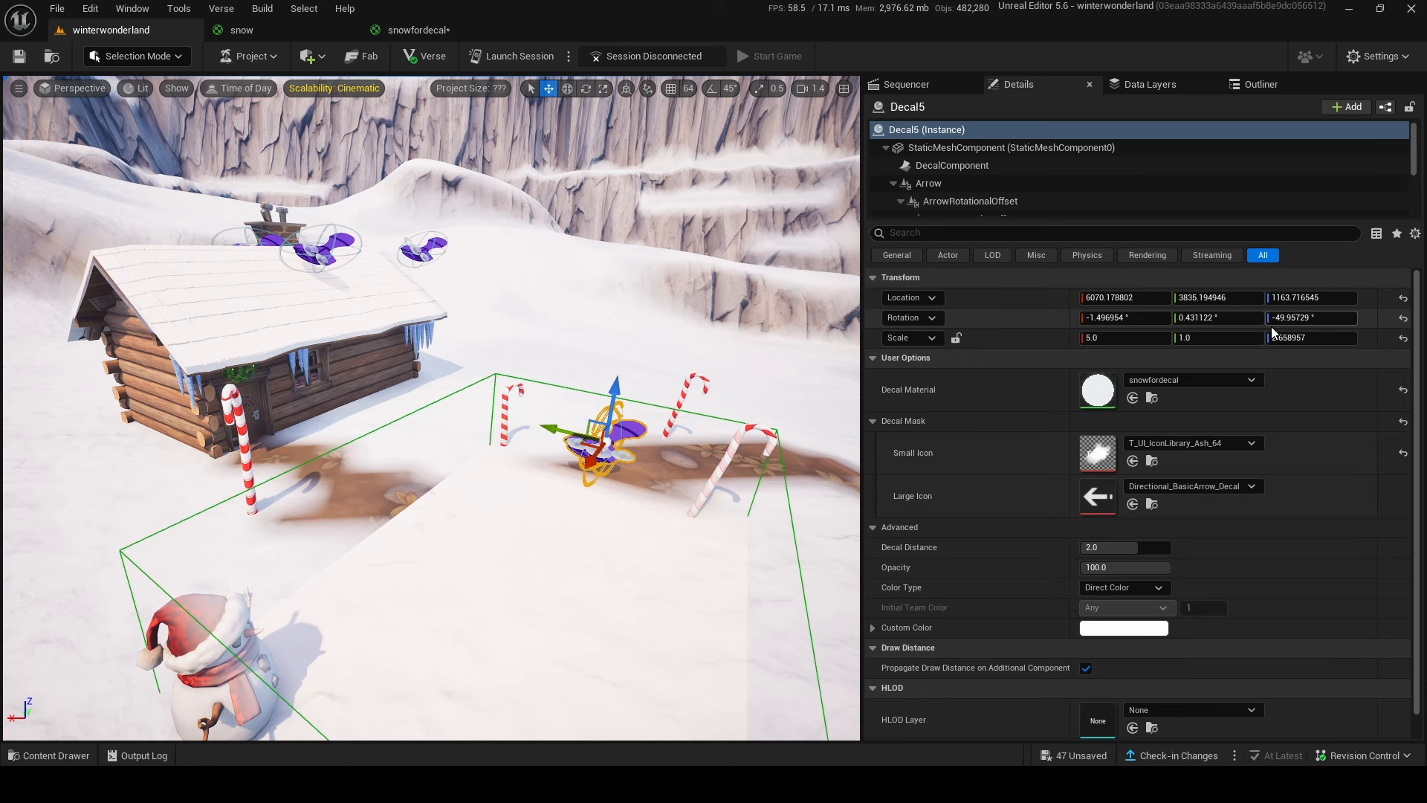
left_click(1189, 486)
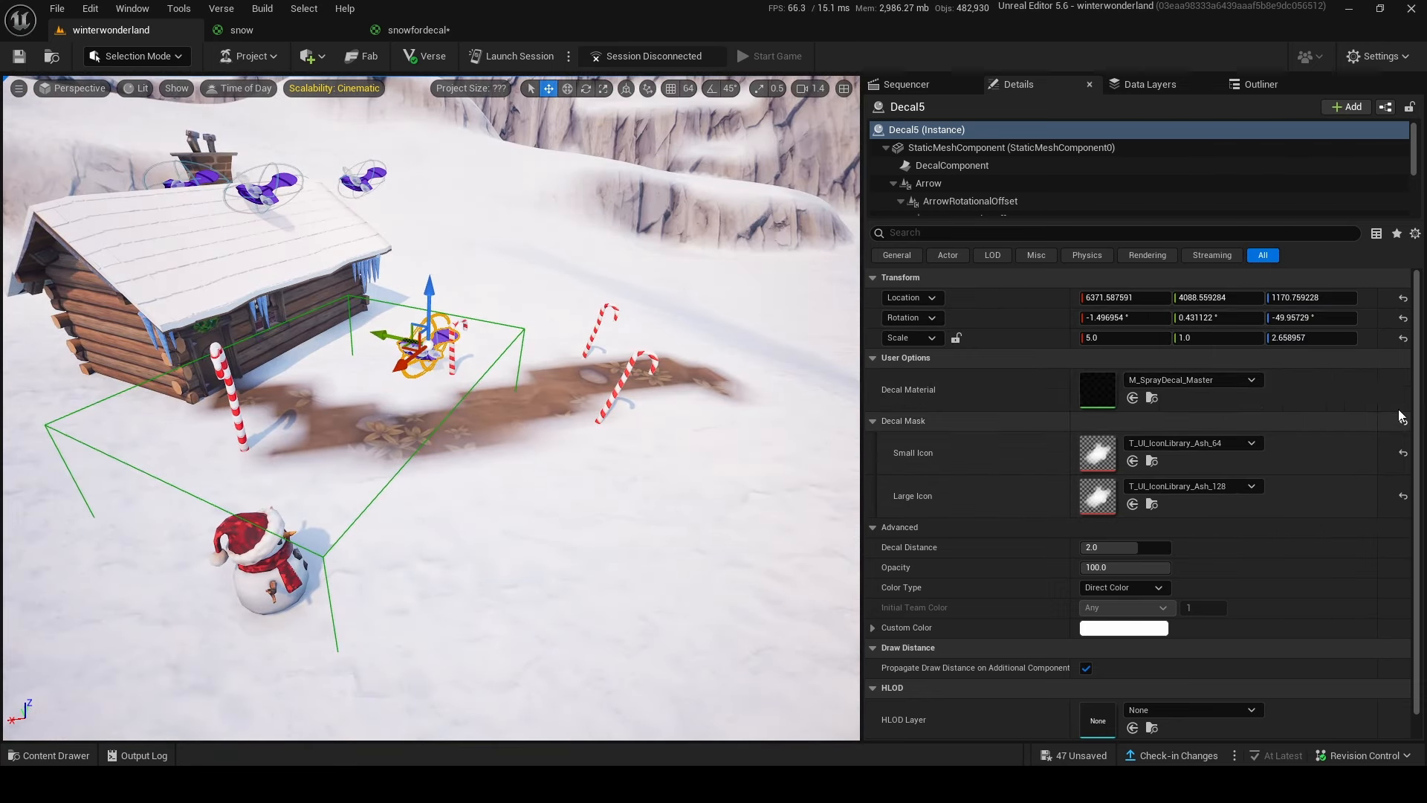
Step: Rotate the ground decal flat above the mud path and rescale it to about 0.33, 4.51, 4.30
left_click_drag(395, 328, 528, 349)
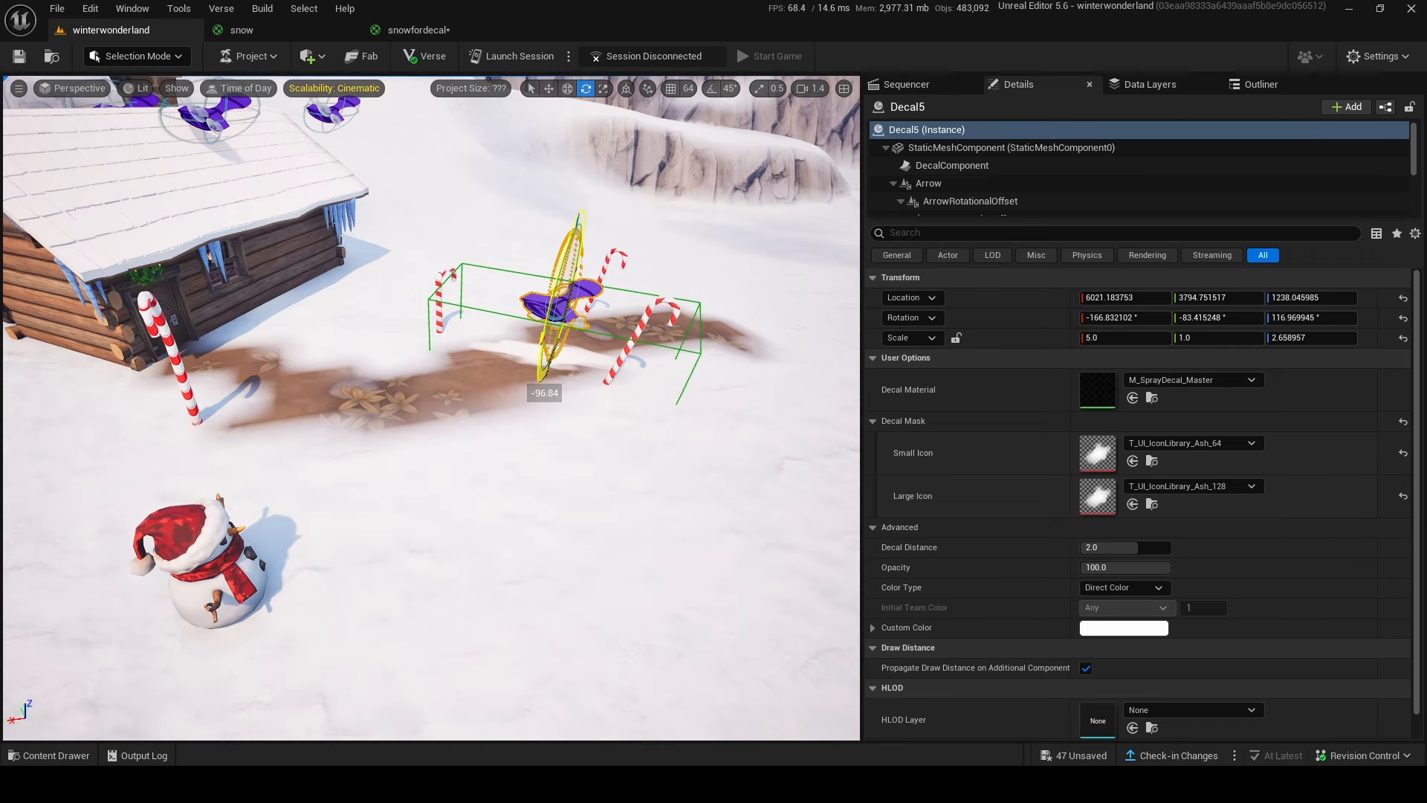
left_click_drag(551, 316, 565, 193)
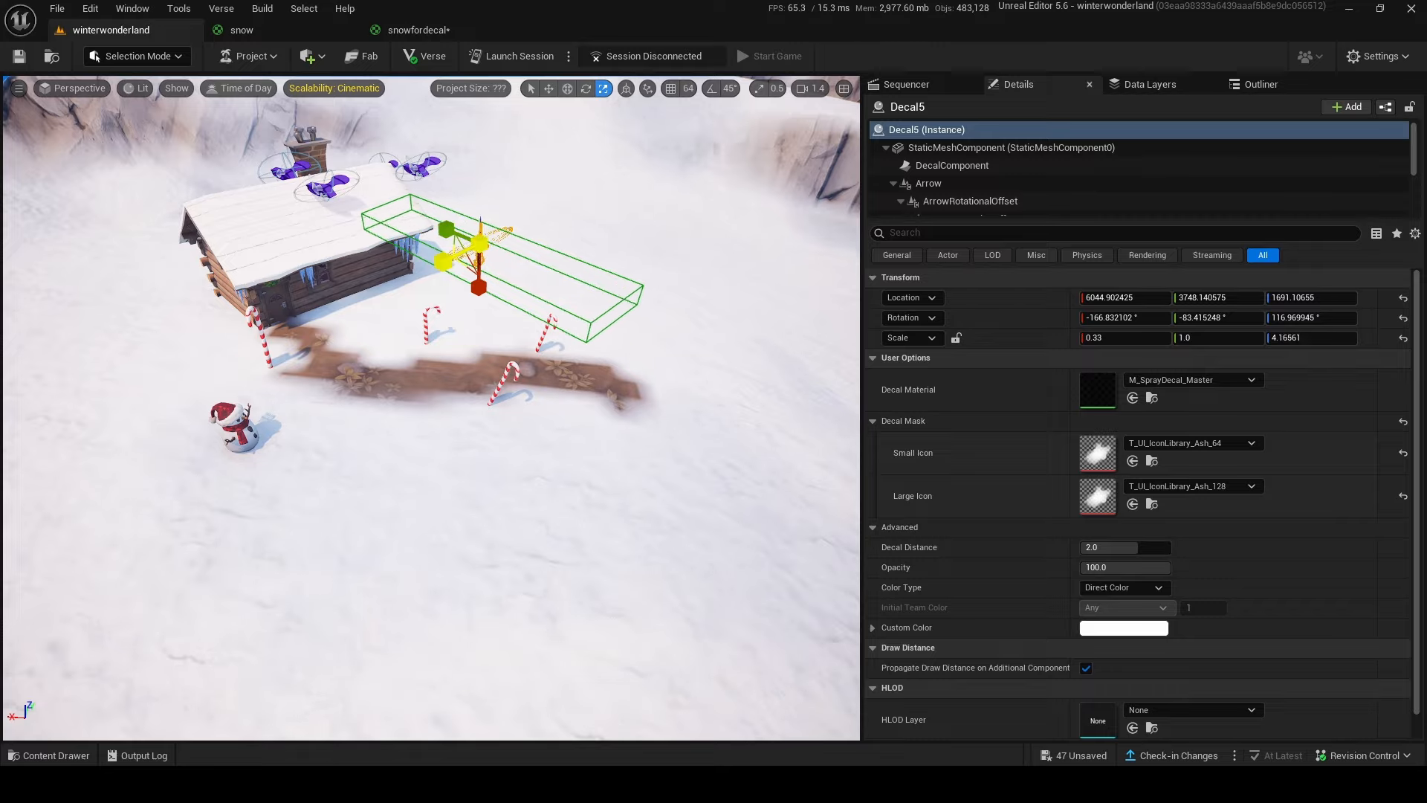
left_click_drag(443, 262, 436, 265)
left_click_drag(445, 228, 456, 233)
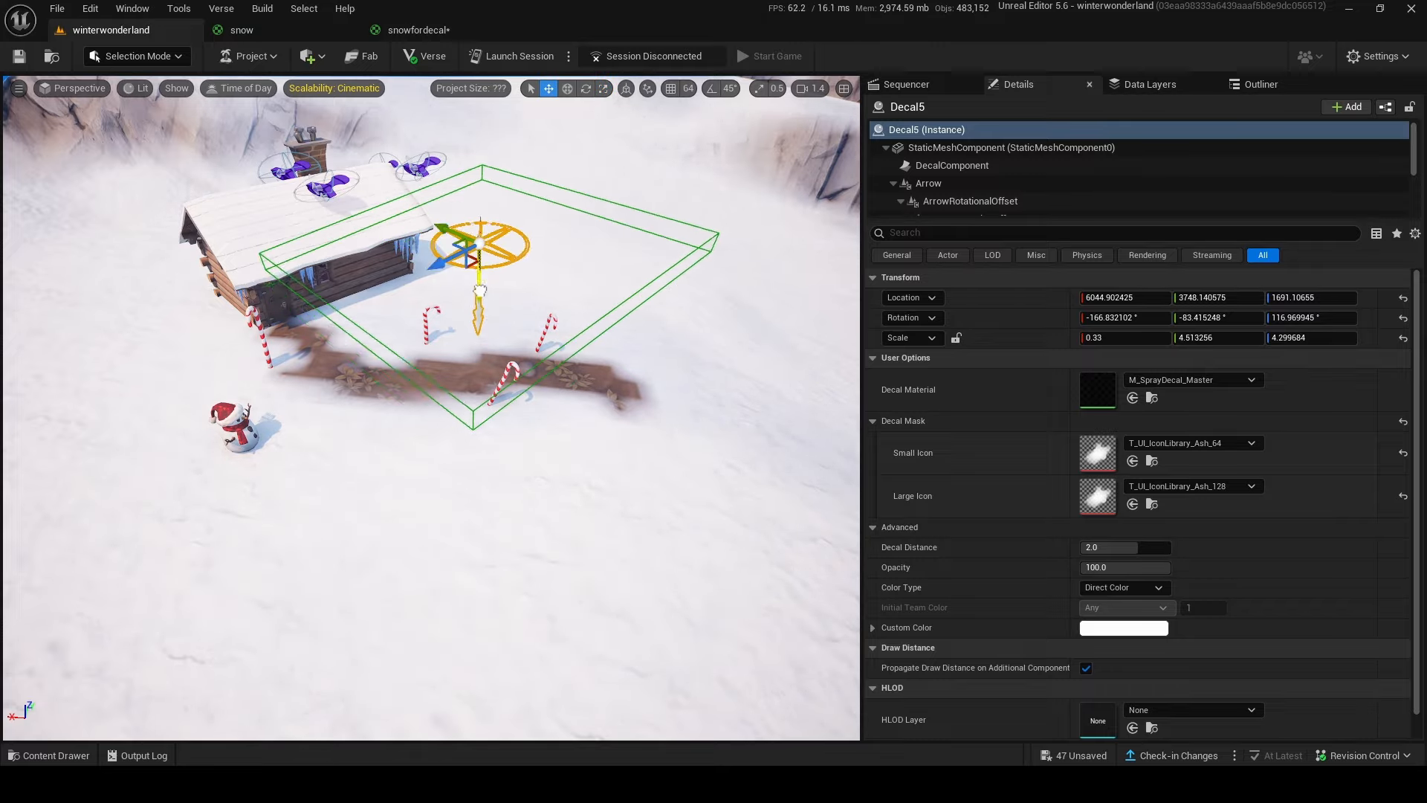
Step: Lower the snow decal onto the mud path to about X 6014, Y 3810, Z 1095, turn it, and reduce its Z scale to about 1.71
left_click_drag(439, 345, 430, 360)
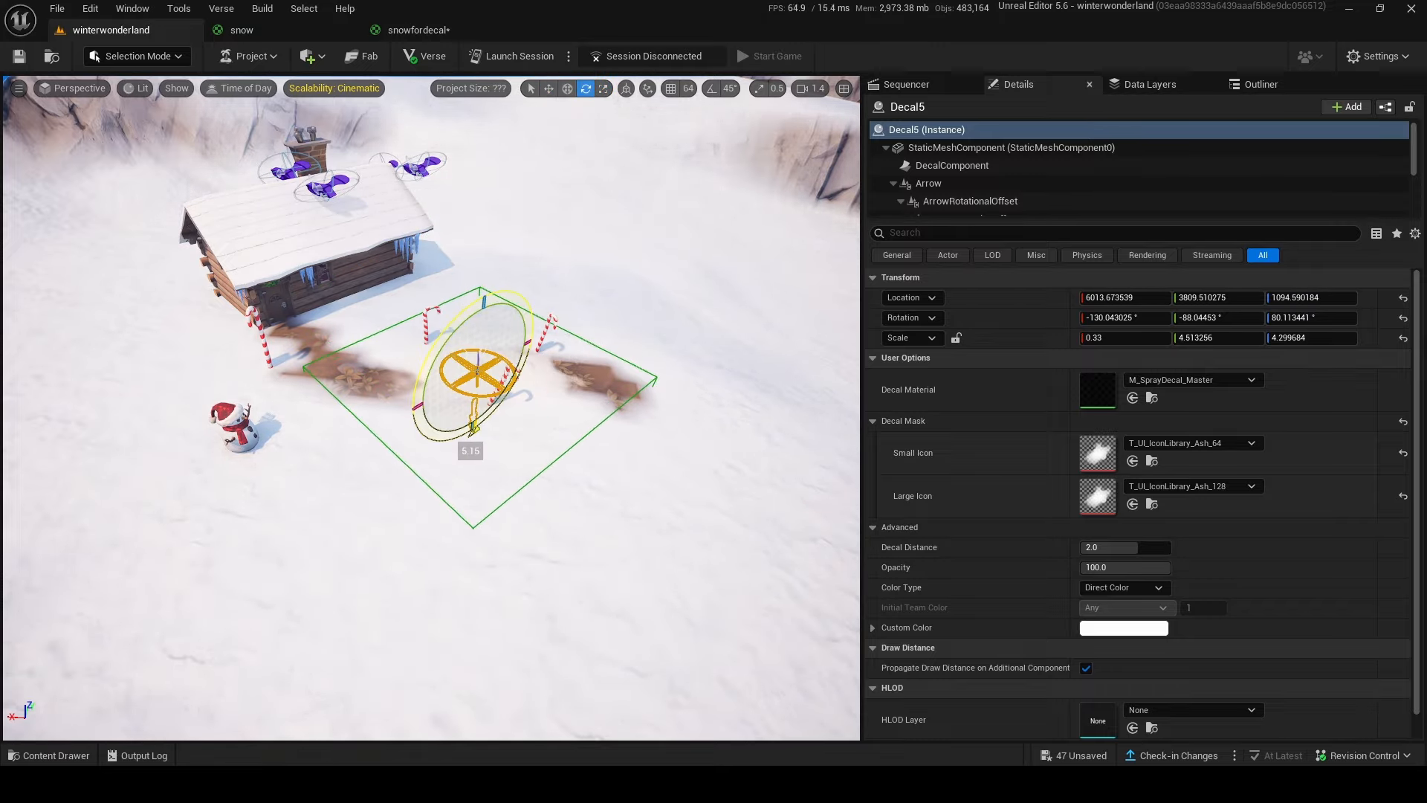
right_click_drag(429, 360, 327, 409)
right_click_drag(453, 420, 479, 424)
key("r")
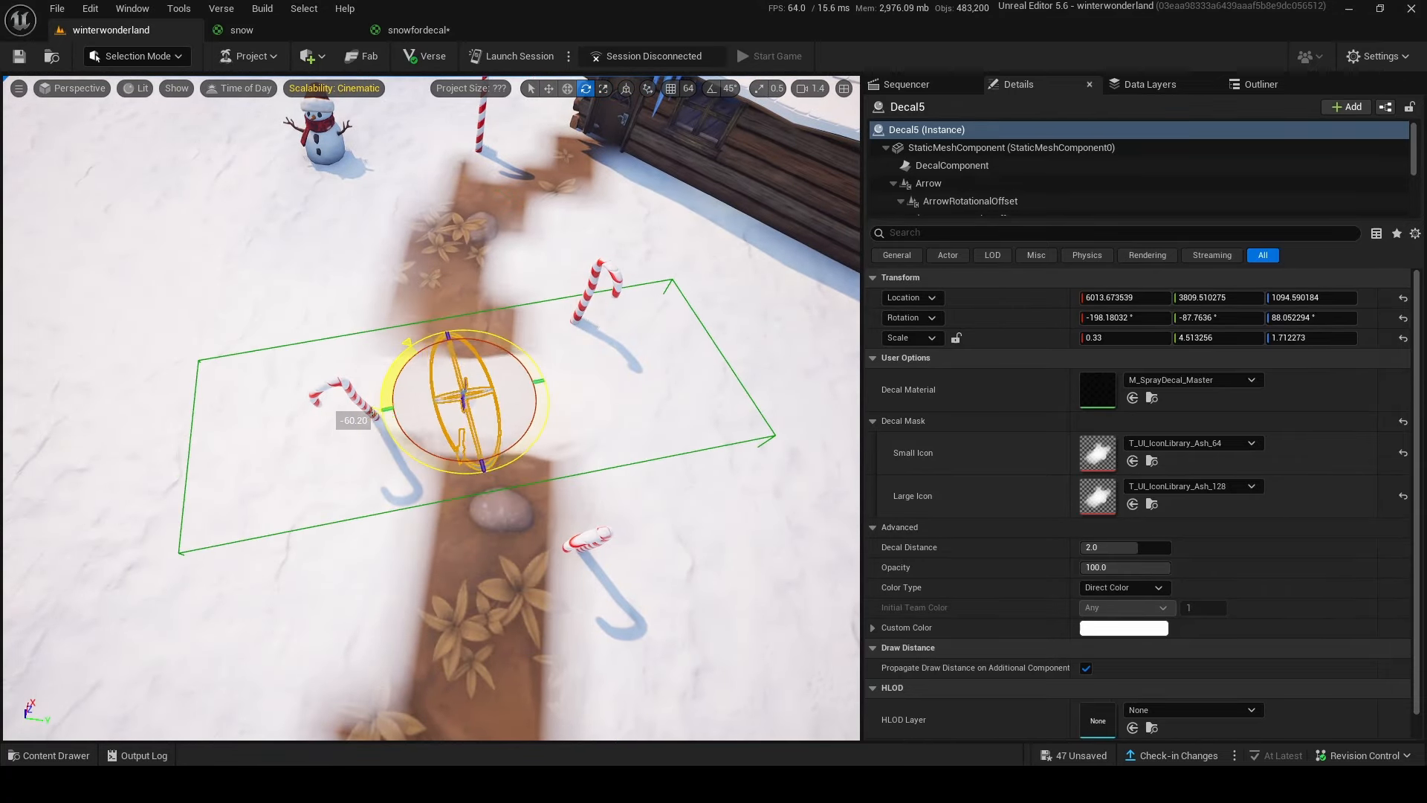
key("w")
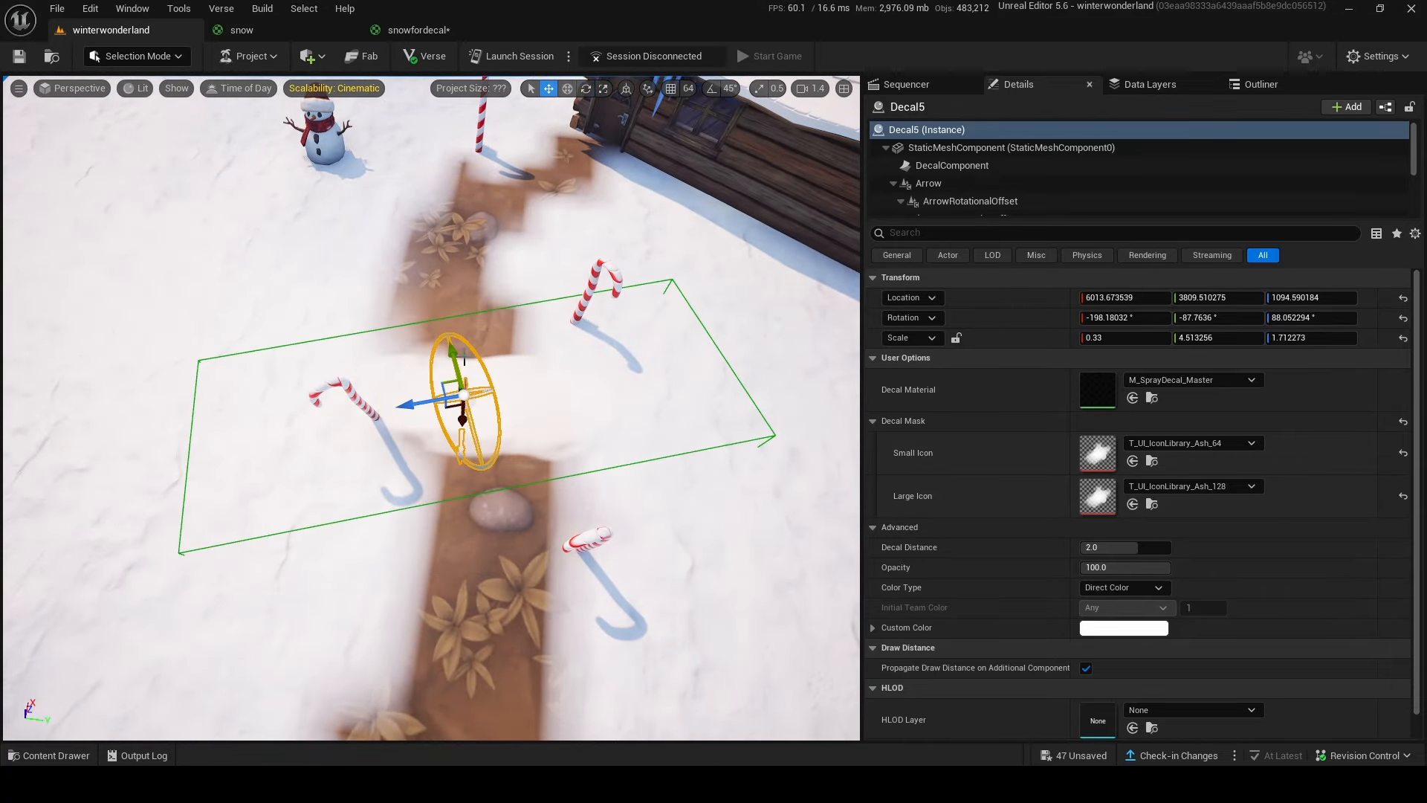
Step: Copy the snow decal near the snowman to about X 6630, Y 3444, turn it to about -67.5° around X, and scale it to 0.41, 4.68, 2.81
left_click_drag(457, 405, 385, 224, "alt")
key("e")
key("r")
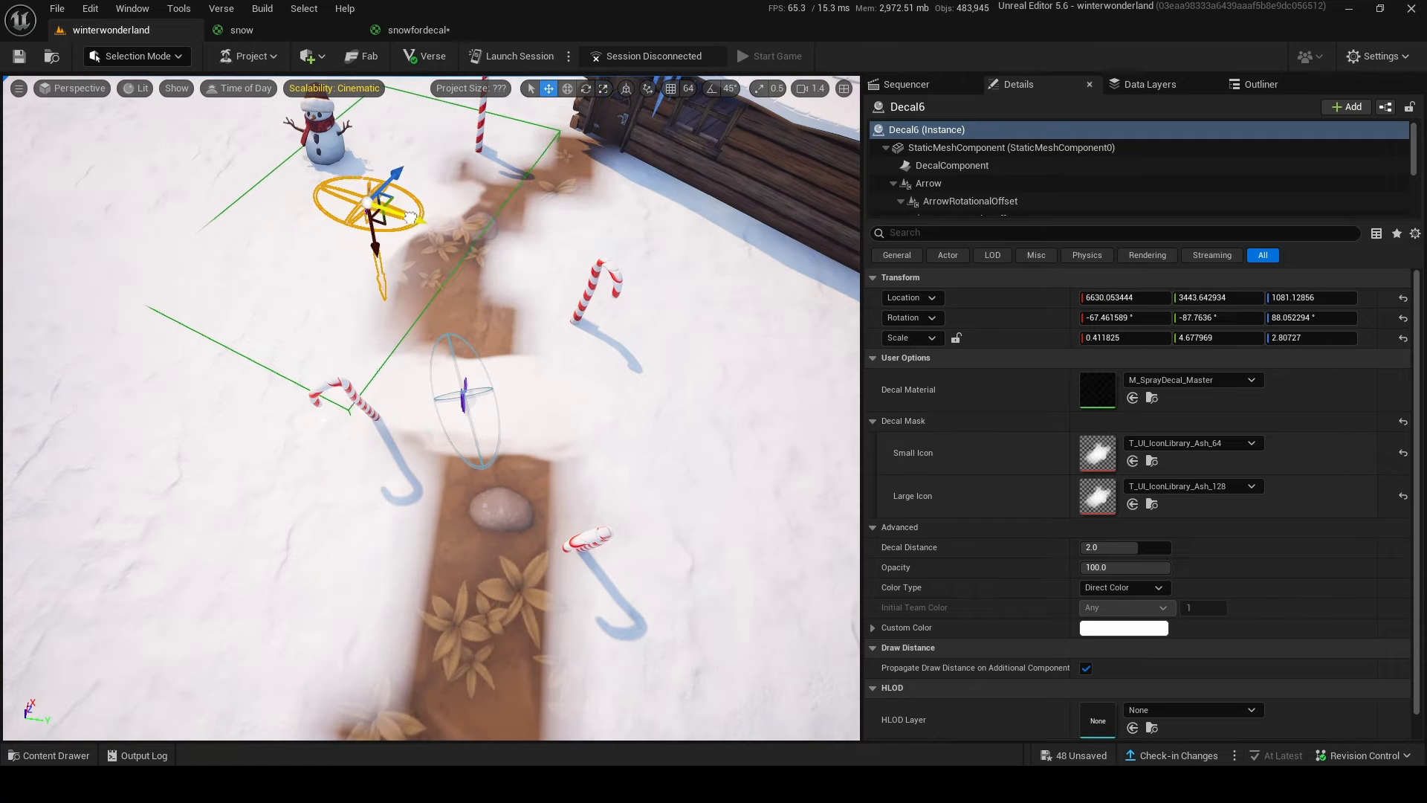
Step: Duplicate the snow decal to about X 6046, Y 3255, Z 1073 and further along both edges of the mud path
left_click_drag(411, 177, 271, 326, "alt")
right_click_drag(367, 303, 352, 302)
key("s")
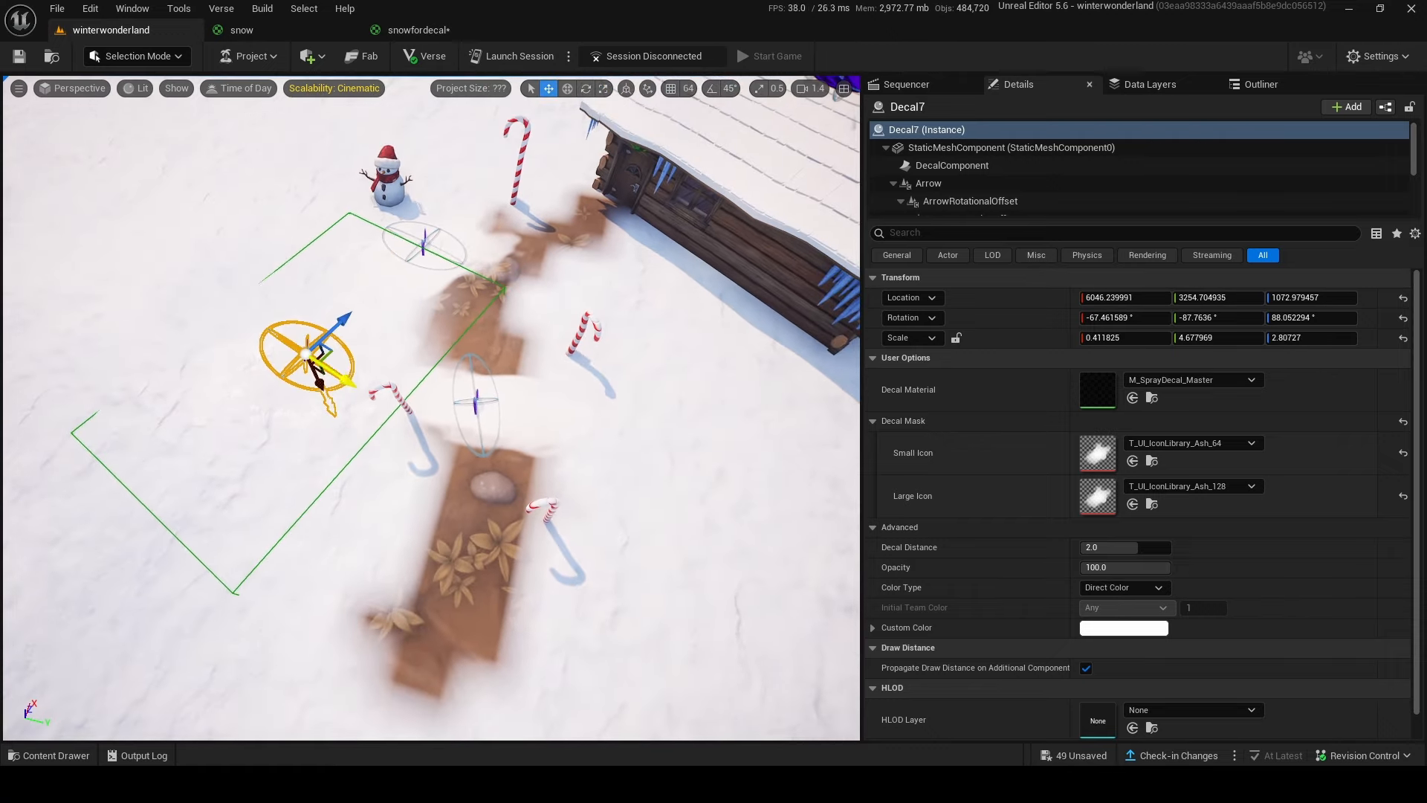
mouse_move(340, 386)
left_mouse_down()
mouse_move(627, 584)
mouse_move(512, 394)
mouse_move(338, 556)
mouse_move(328, 368)
left_mouse_up()
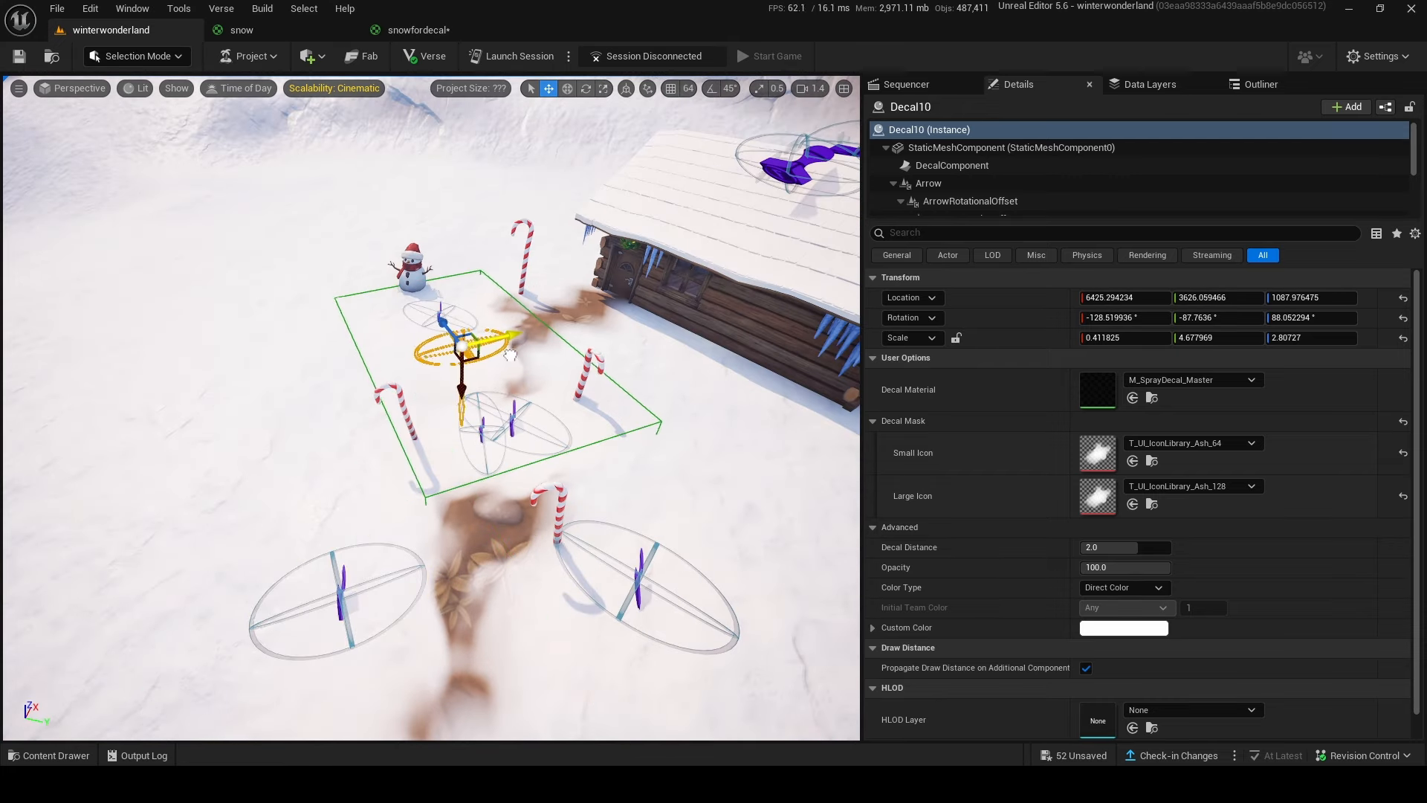
Step: Copy another snow decal to the ground in front of the cabin wall beside the door and fine-tune its position over the path edge
key("w")
left_click_drag(486, 360, 691, 338, "alt")
left_click(692, 476)
right_click_drag(691, 476, 758, 476)
key("g")
key("s")
key("w")
scroll(646, 431, "down", 3)
key("s")
key("w")
key("g")
key("s")
left_click(490, 365)
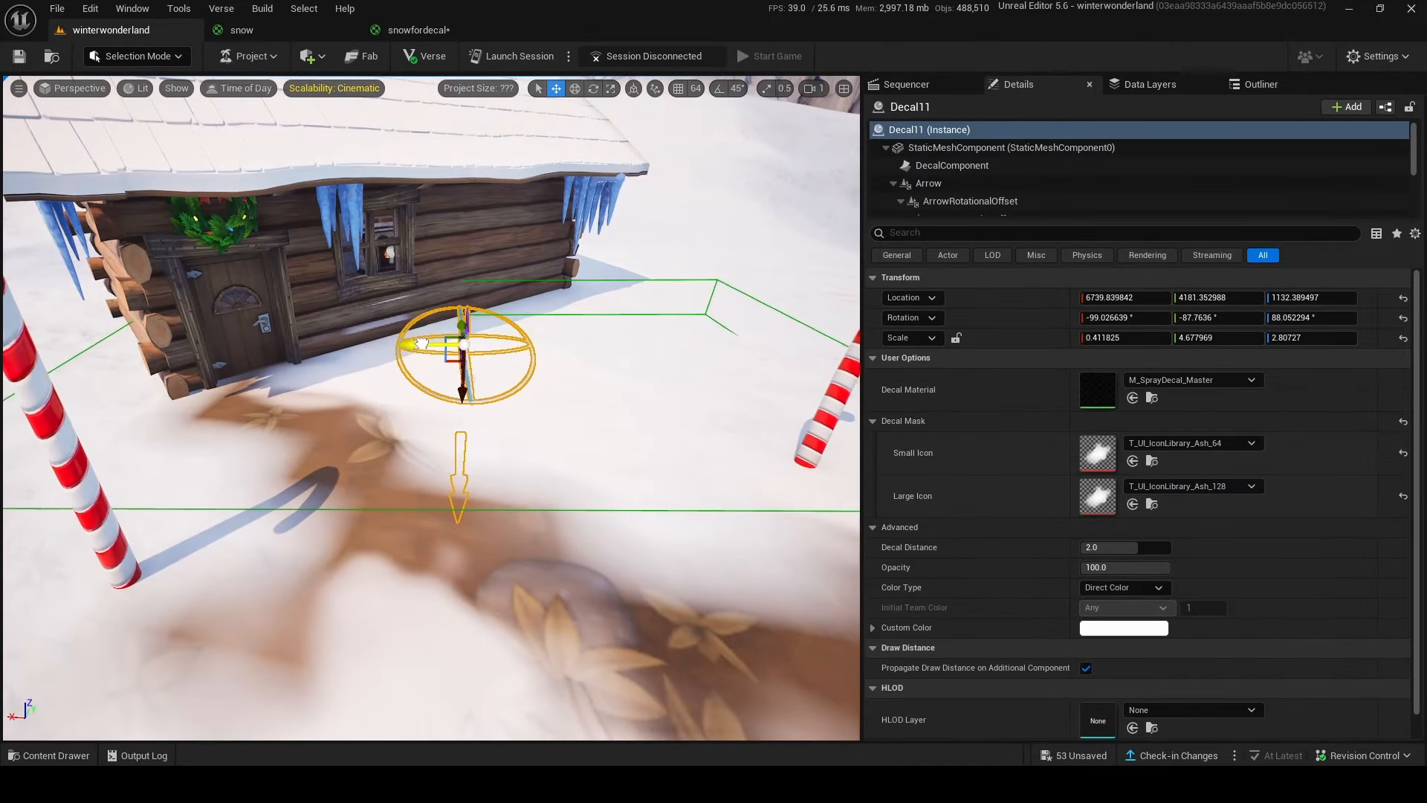
left_click_drag(505, 365, 538, 366)
Step: Examine how the snow decals soften the mud path's edges, from close up and from a distance
key("g")
key("w")
right_click_drag(538, 366, 386, 387)
key("s")
key("g")
key("w")
left_click(448, 372)
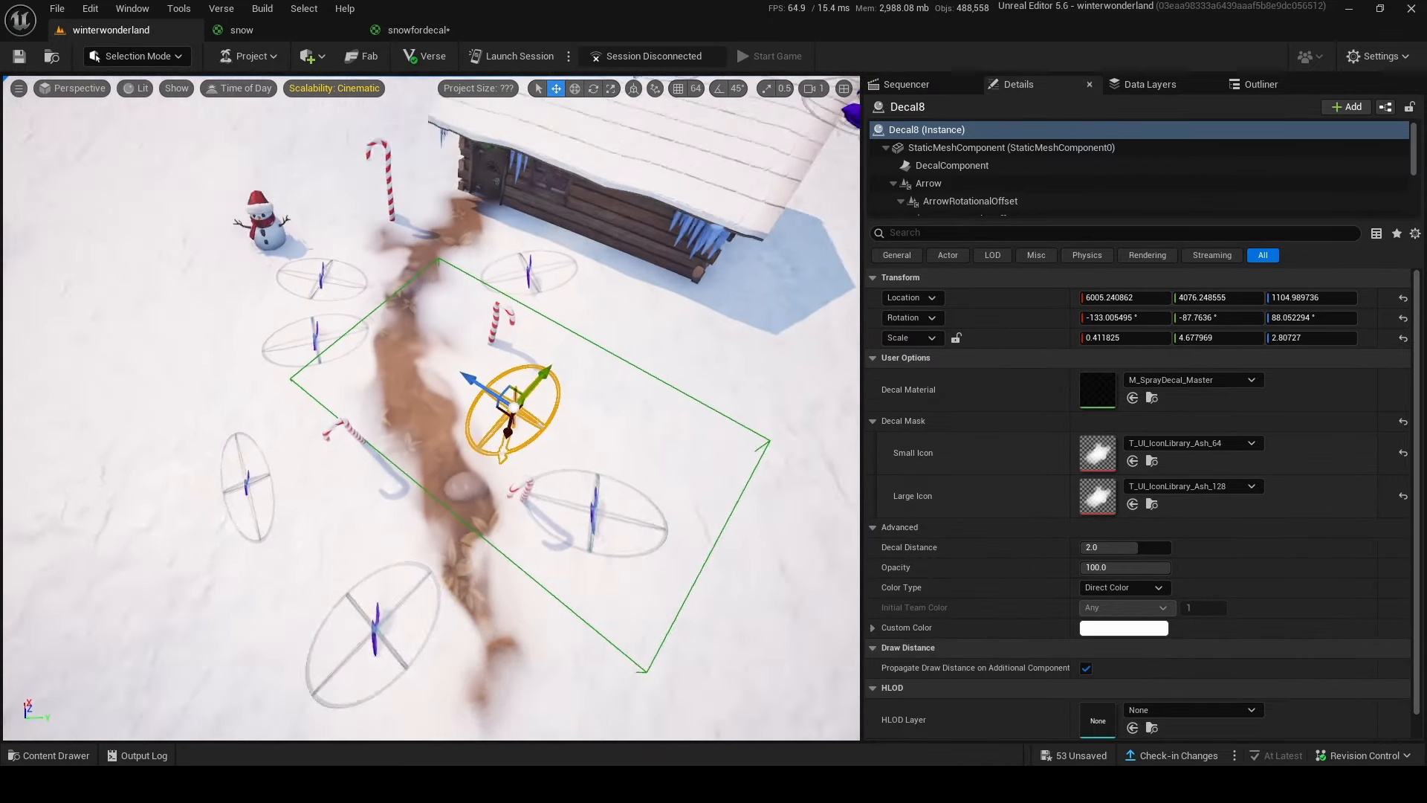
right_click_drag(475, 386, 445, 298)
key("s")
key("g")
key("w")
mouse_move(404, 393)
right_mouse_down()
mouse_move(379, 371)
mouse_move(380, 405)
mouse_move(404, 393)
right_mouse_up()
key("s")
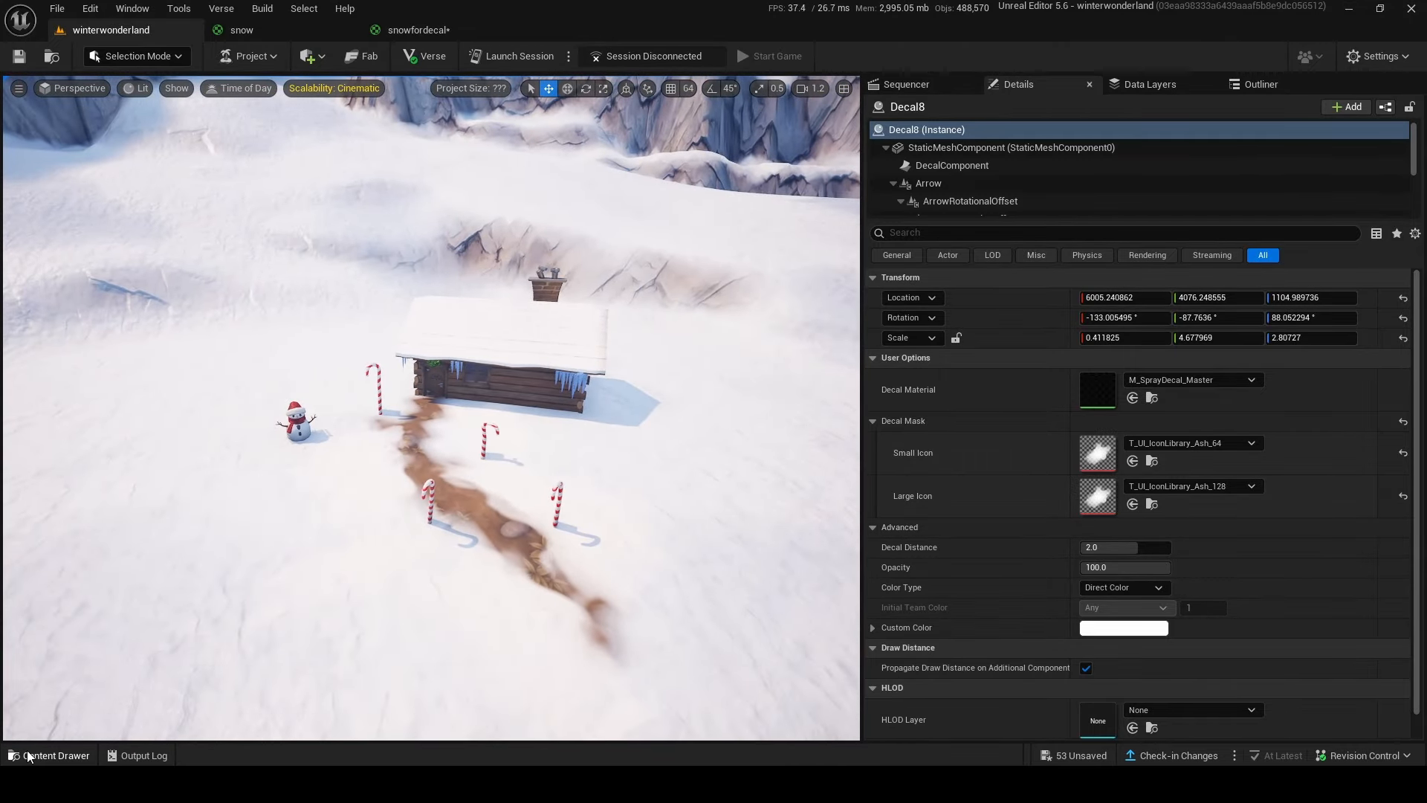
Step: Search the Fortnite content for fence and place a DarkVillage Fence 01 NoSnap section on the snow beside the snowman
key("ctrl+space")
key("BackSpace")
key("BackSpace")
type("fe")
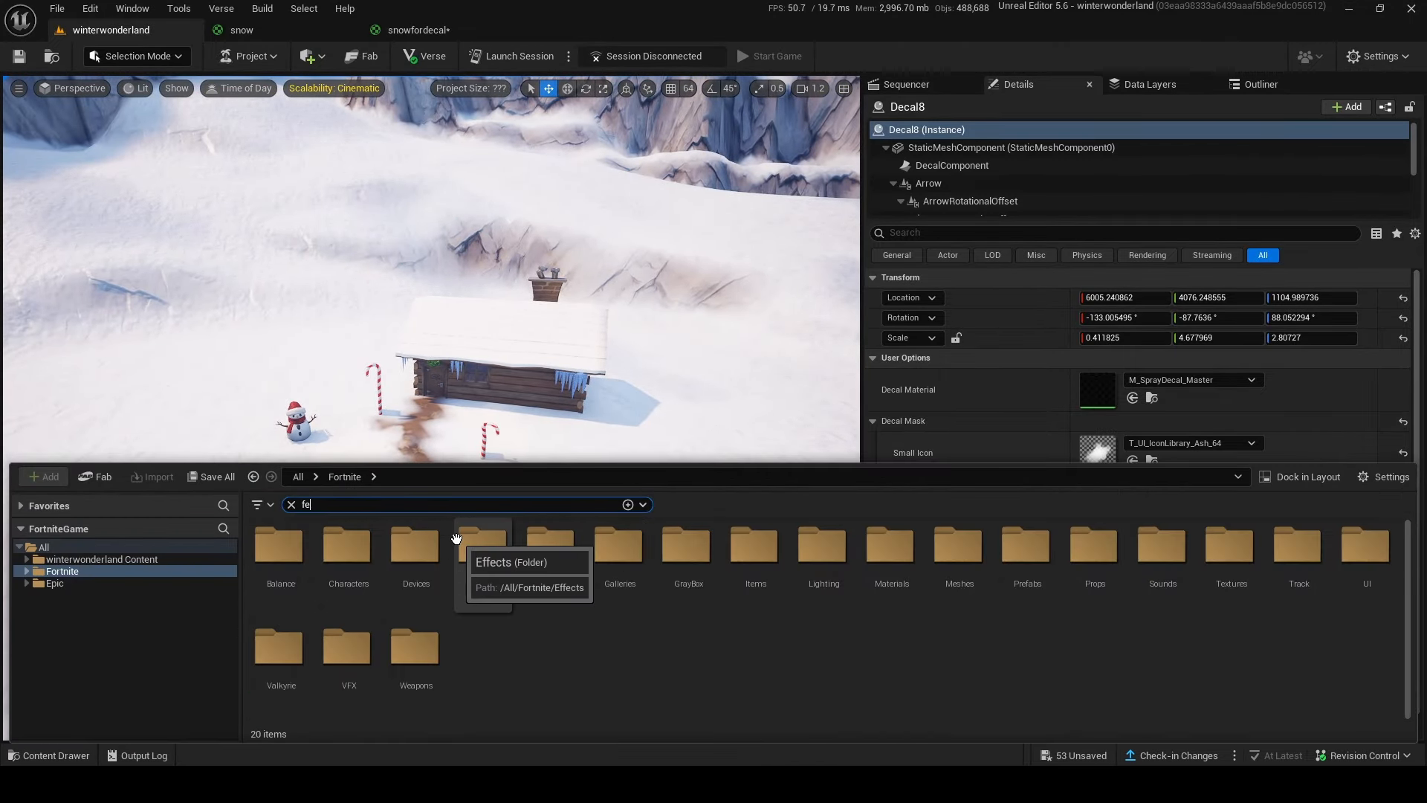
type("nce")
left_click_drag(743, 565, 197, 446)
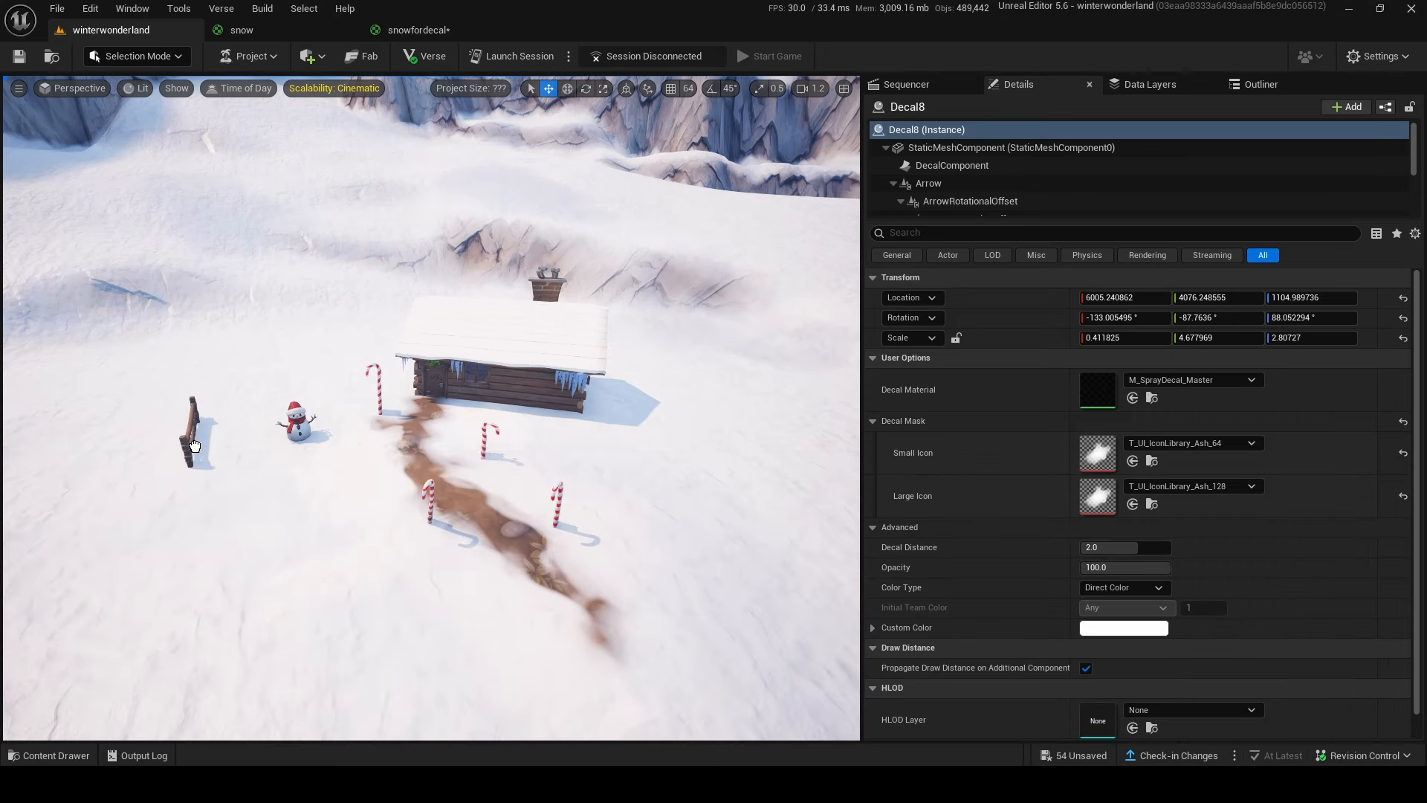
Step: Add a second fence section behind the snowman, angled about 18.4°, and align it with the first at about X 7503, Y 2839
key("f")
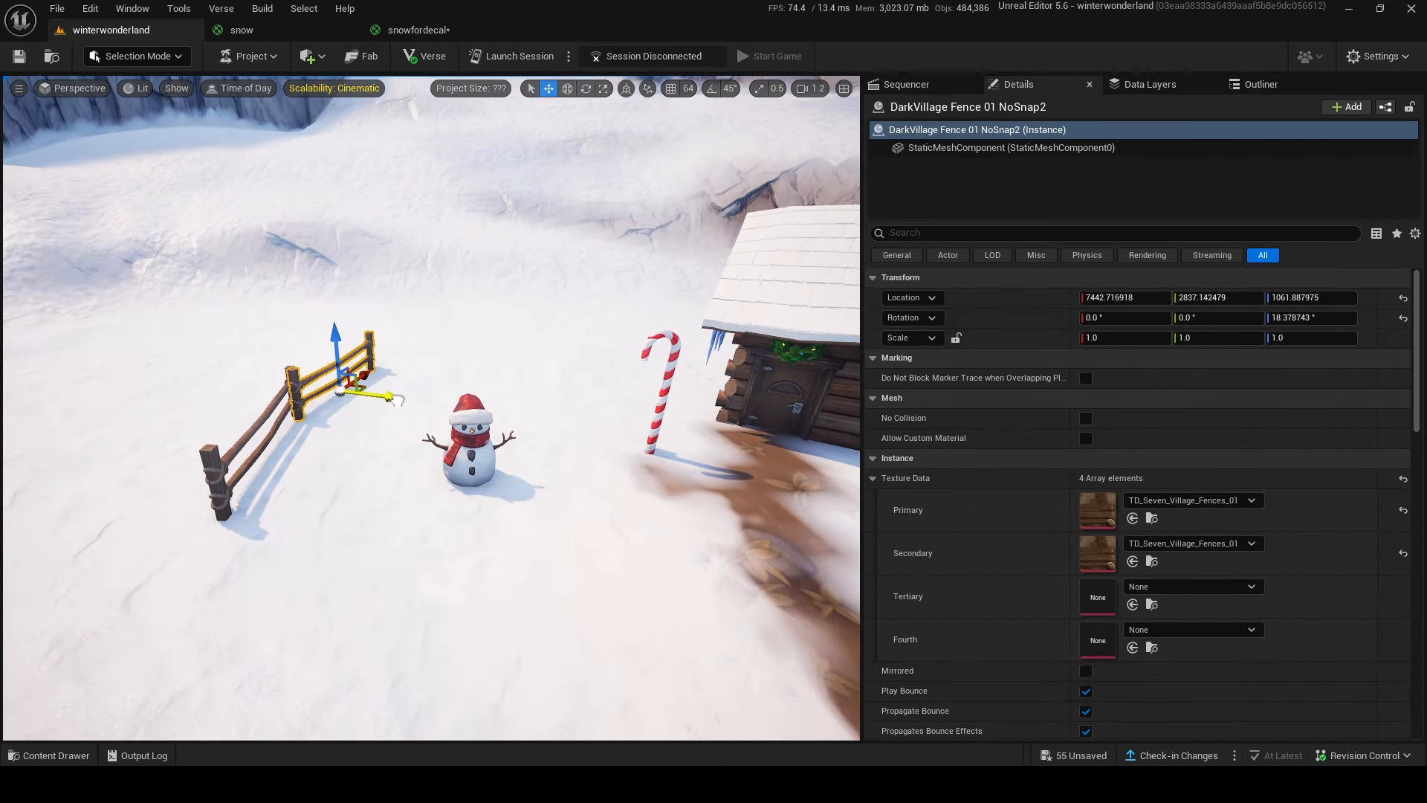
left_click_drag(397, 399, 392, 398)
key("w")
right_click_drag(392, 398, 334, 390)
key("d")
left_click_drag(398, 370, 415, 366)
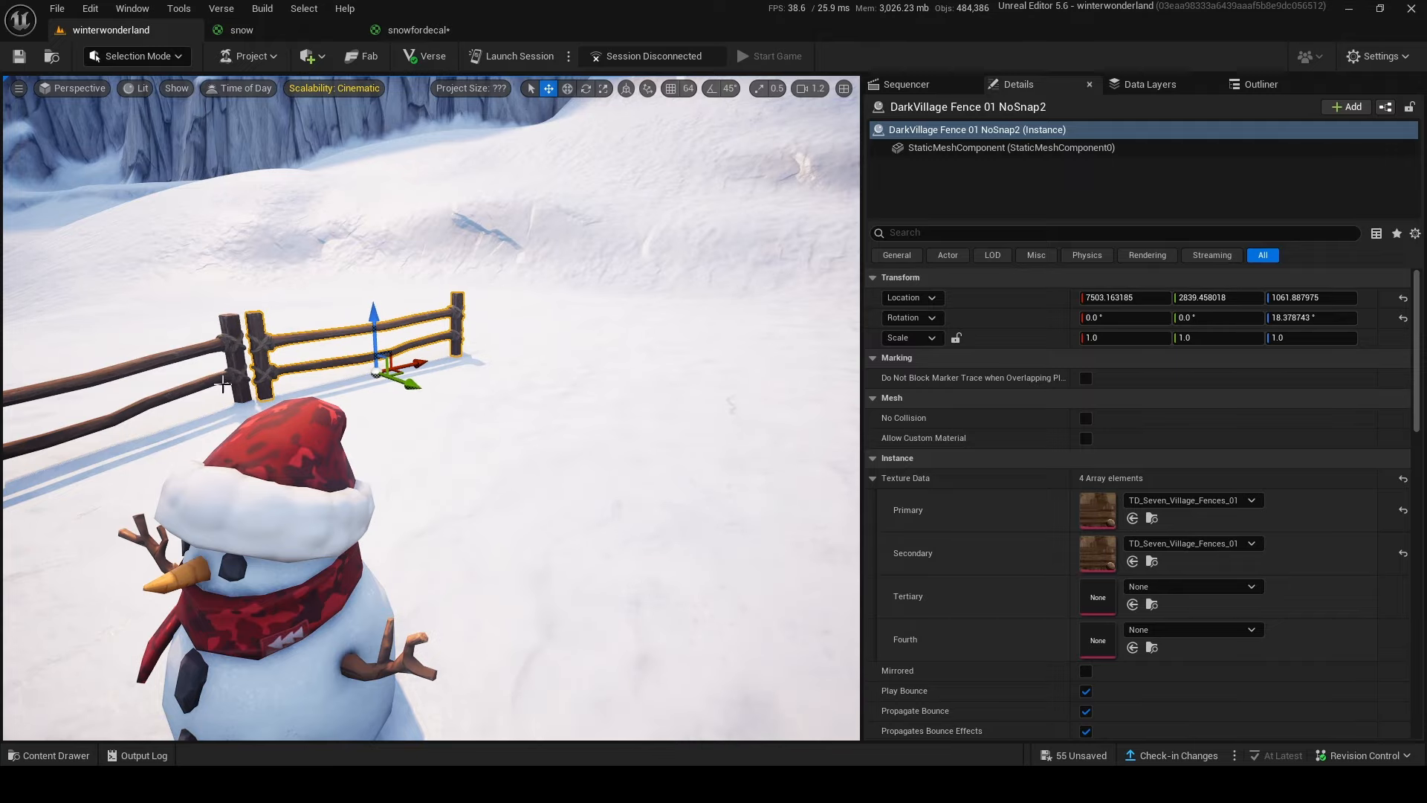
Step: Copy the fence sections around the cabin yard and tilt the last one about 6.6° to the slope, at about X 5369, Y 3426, Z 1021
left_click(231, 384, "ctrl")
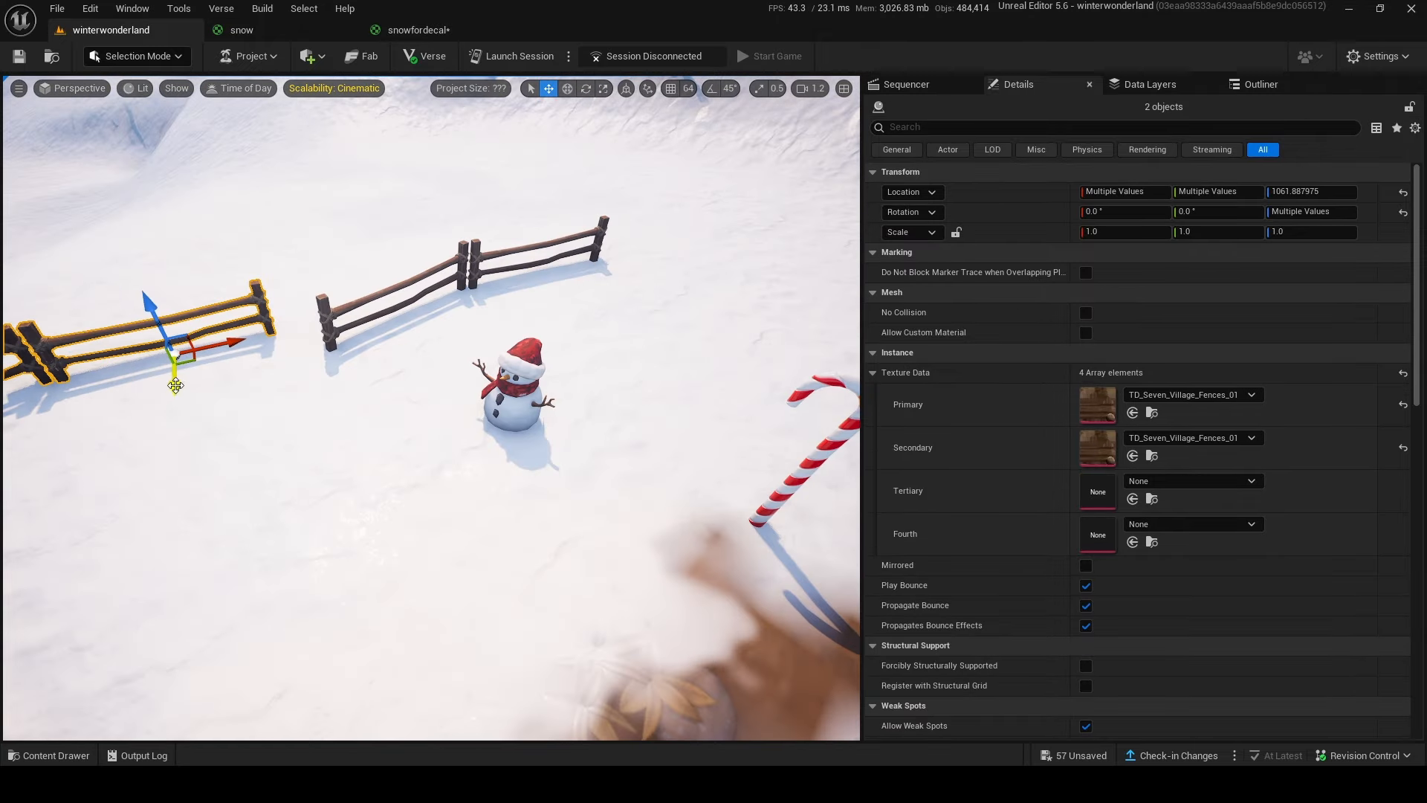
mouse_move(177, 391)
left_mouse_down()
mouse_move(190, 440)
mouse_move(259, 428)
mouse_move(229, 441)
mouse_move(183, 385)
left_mouse_up()
key("e")
key("w")
mouse_move(234, 448)
left_mouse_down()
mouse_move(224, 442)
mouse_move(235, 449)
left_mouse_up()
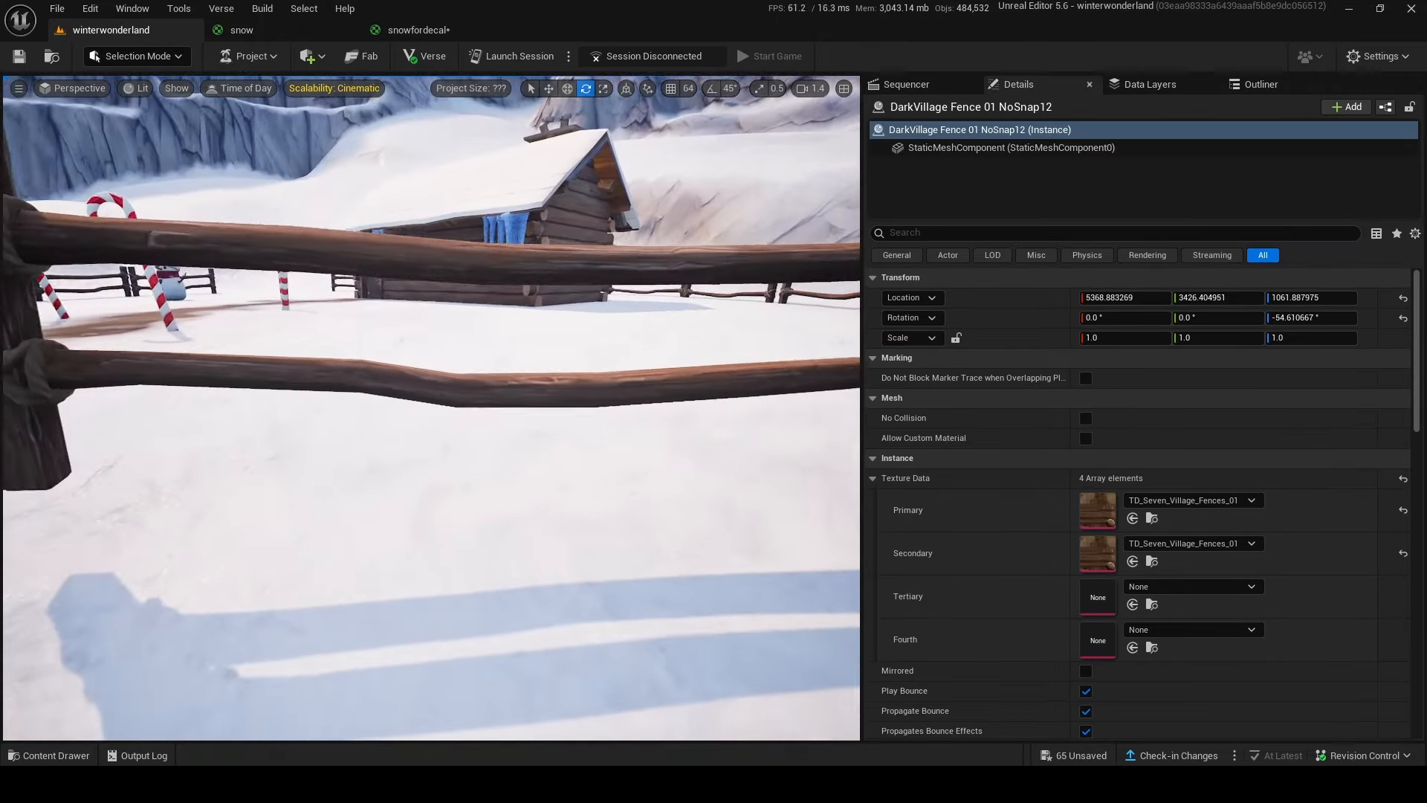
key("s")
right_click_drag(384, 380, 384, 380)
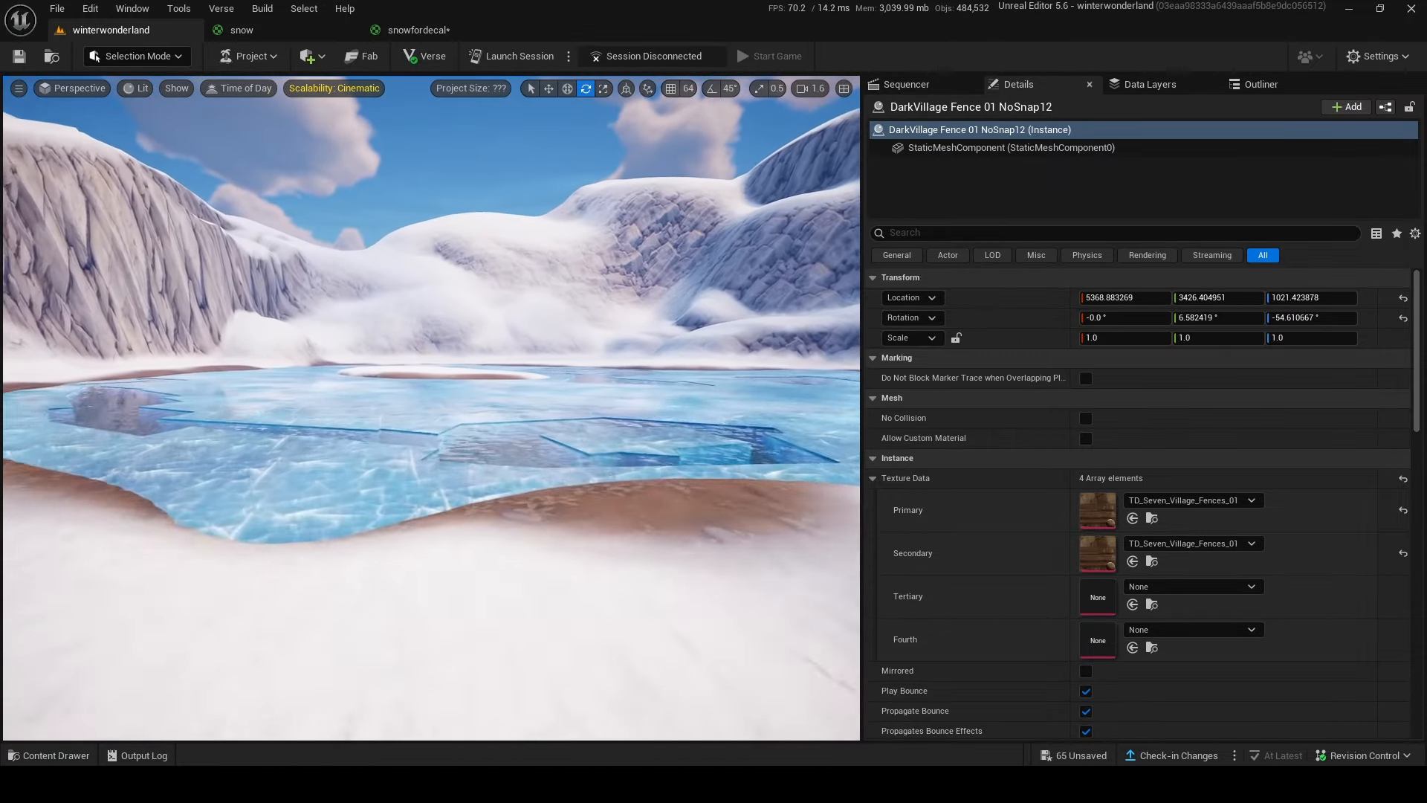
key("w")
right_click_drag(431, 408, 498, 454)
scroll(453, 408, "up", 4)
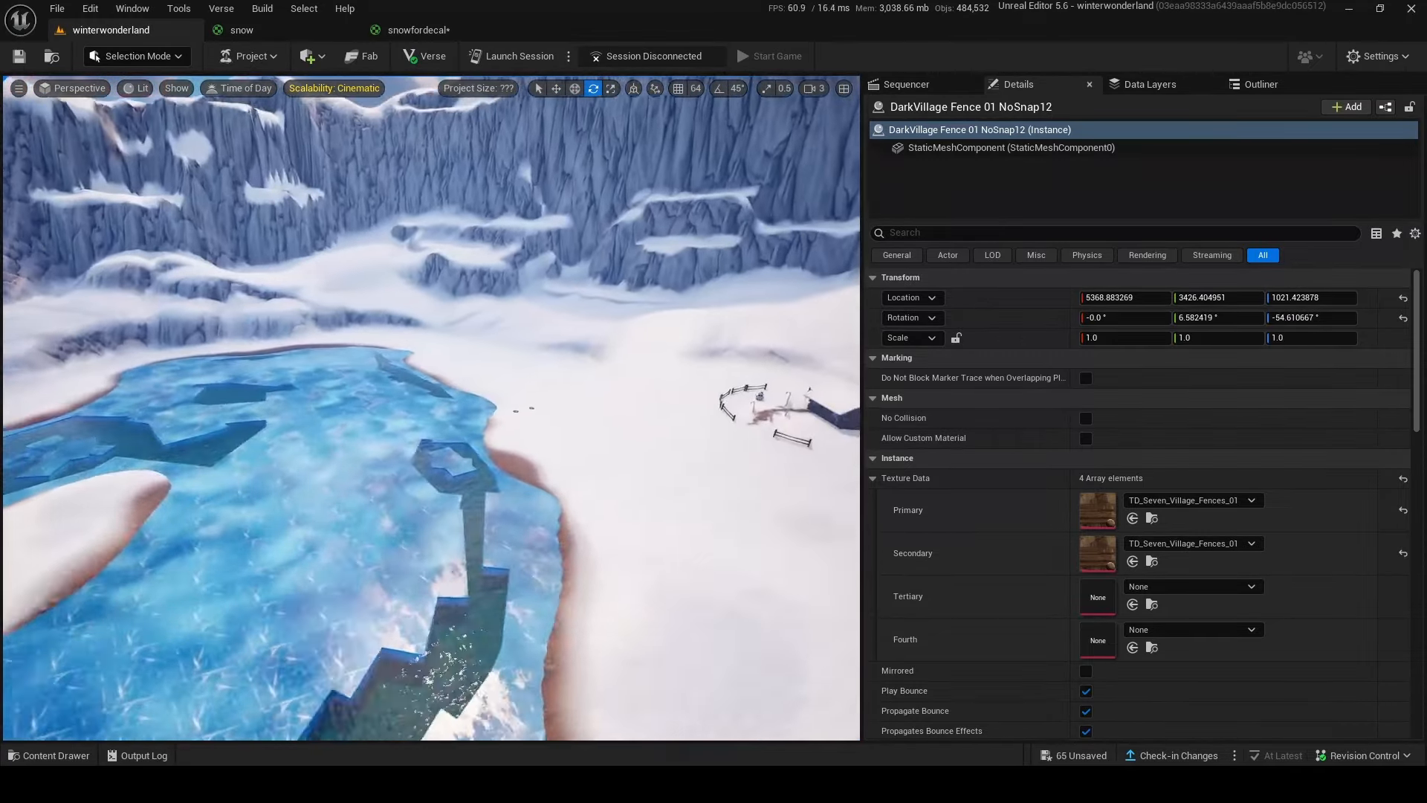
Step: Select both overlapping pieces of the snowy bush near the cabin, then lower and rescale them together
key("f")
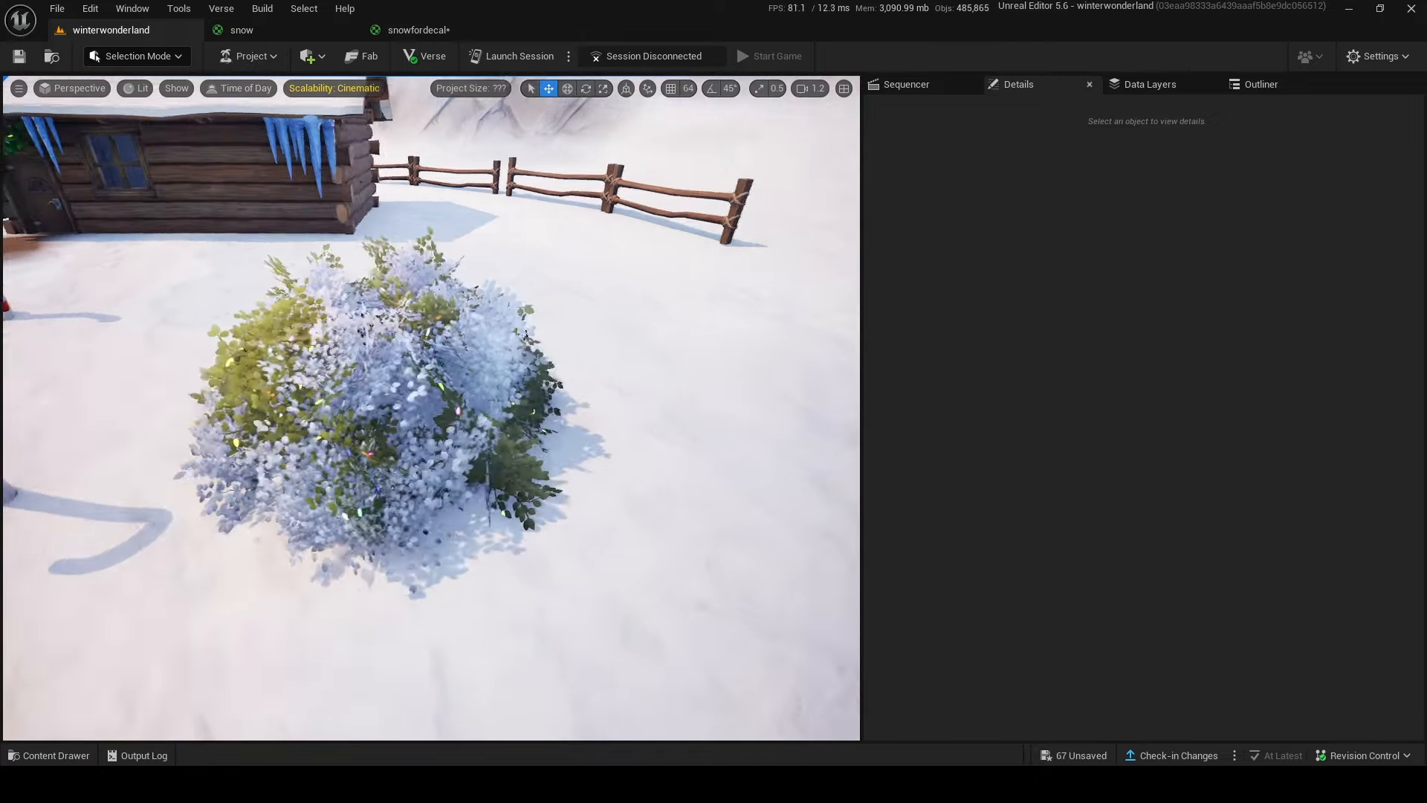
left_click(435, 439)
left_click(433, 436, "shift")
right_click_drag(432, 436, 424, 418)
key("s")
left_click_drag(361, 413, 366, 444)
key("r")
key("w")
Step: Copy the snowy bush pair across the mud path and position it beside the candy canes
left_click_drag(487, 408, 63, 304, "alt")
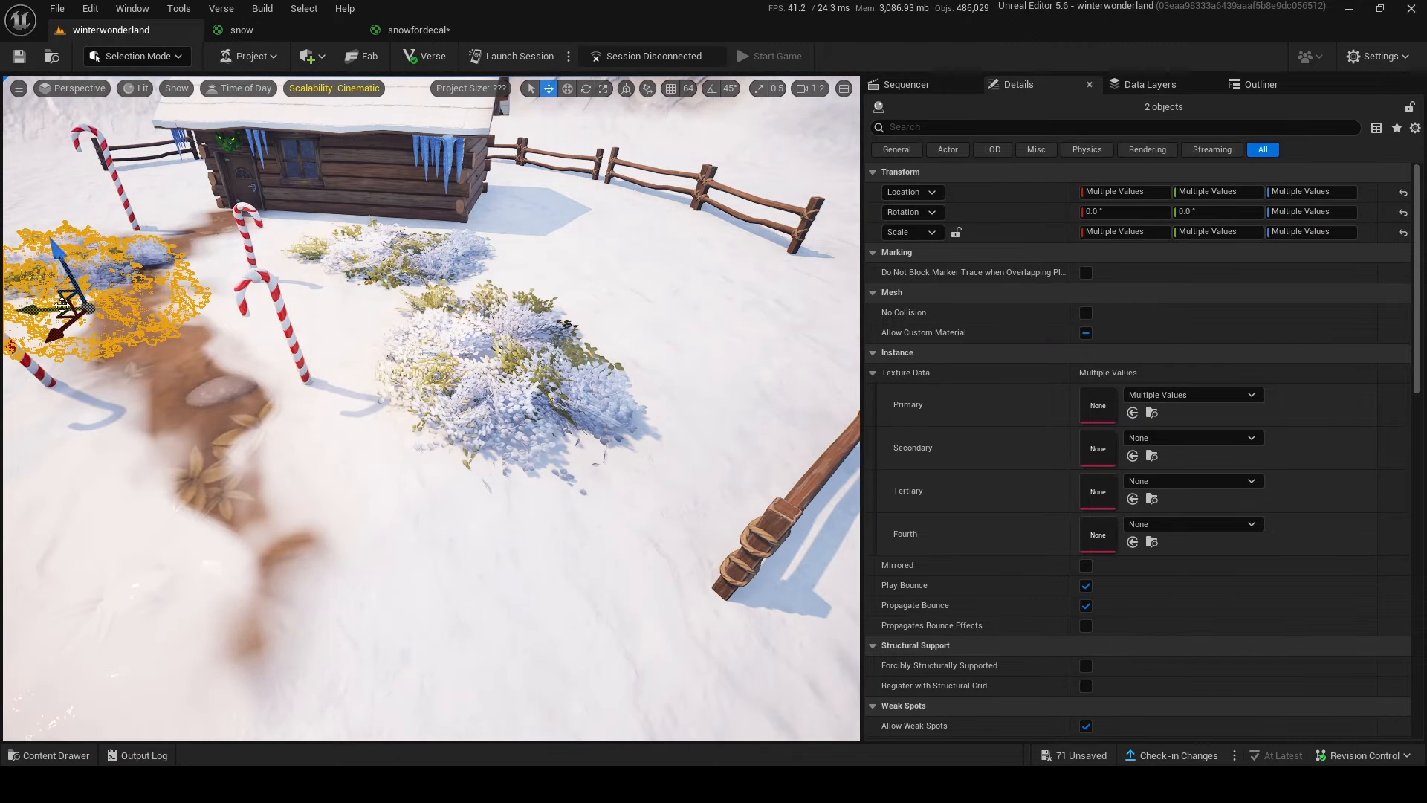
right_click_drag(62, 304, 22, 303)
left_click_drag(274, 293, 76, 330)
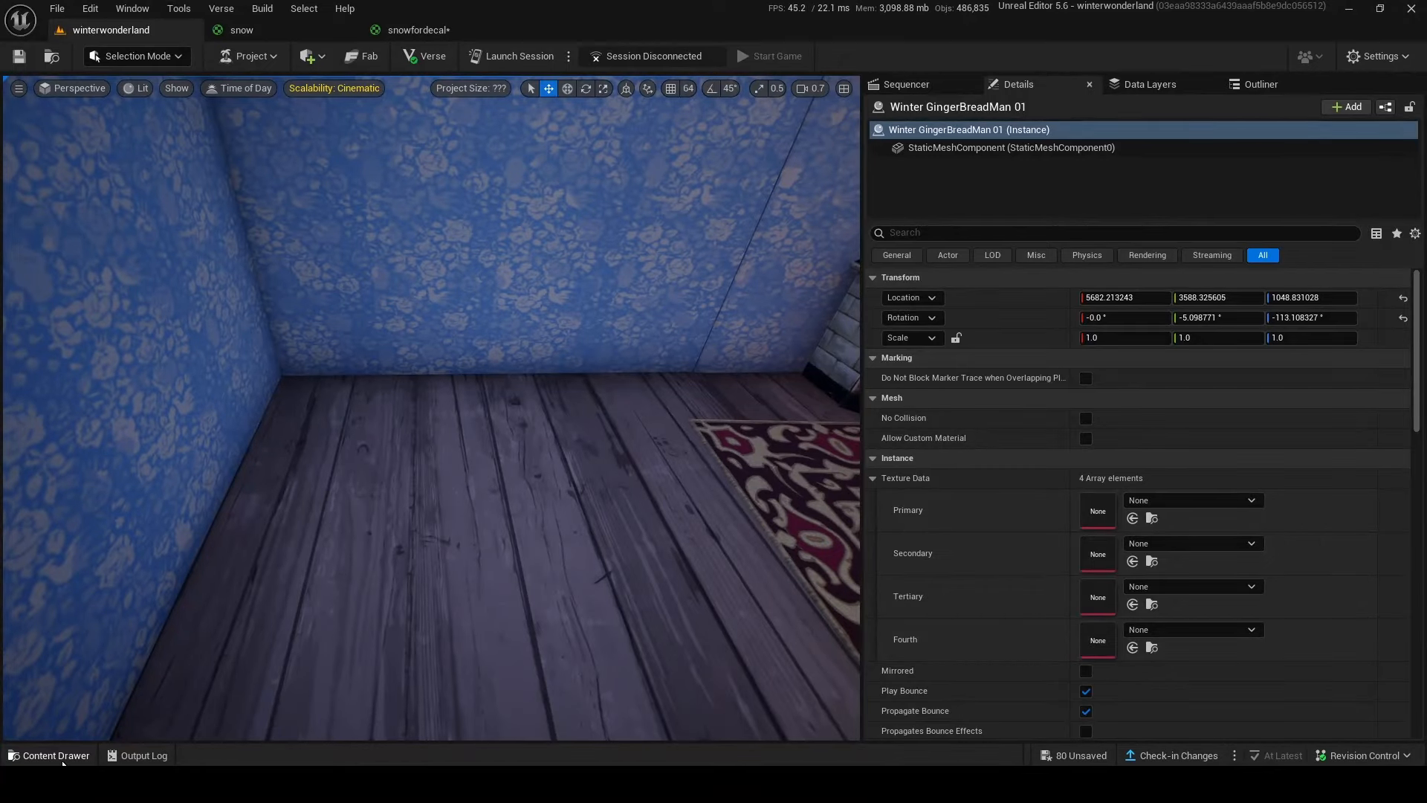
Step: Search the Fortnite content for buffet and roast, and place PrincessCastle Banquet Table Setting Roast inside the cabin near the wall
left_click(63, 763)
type("b")
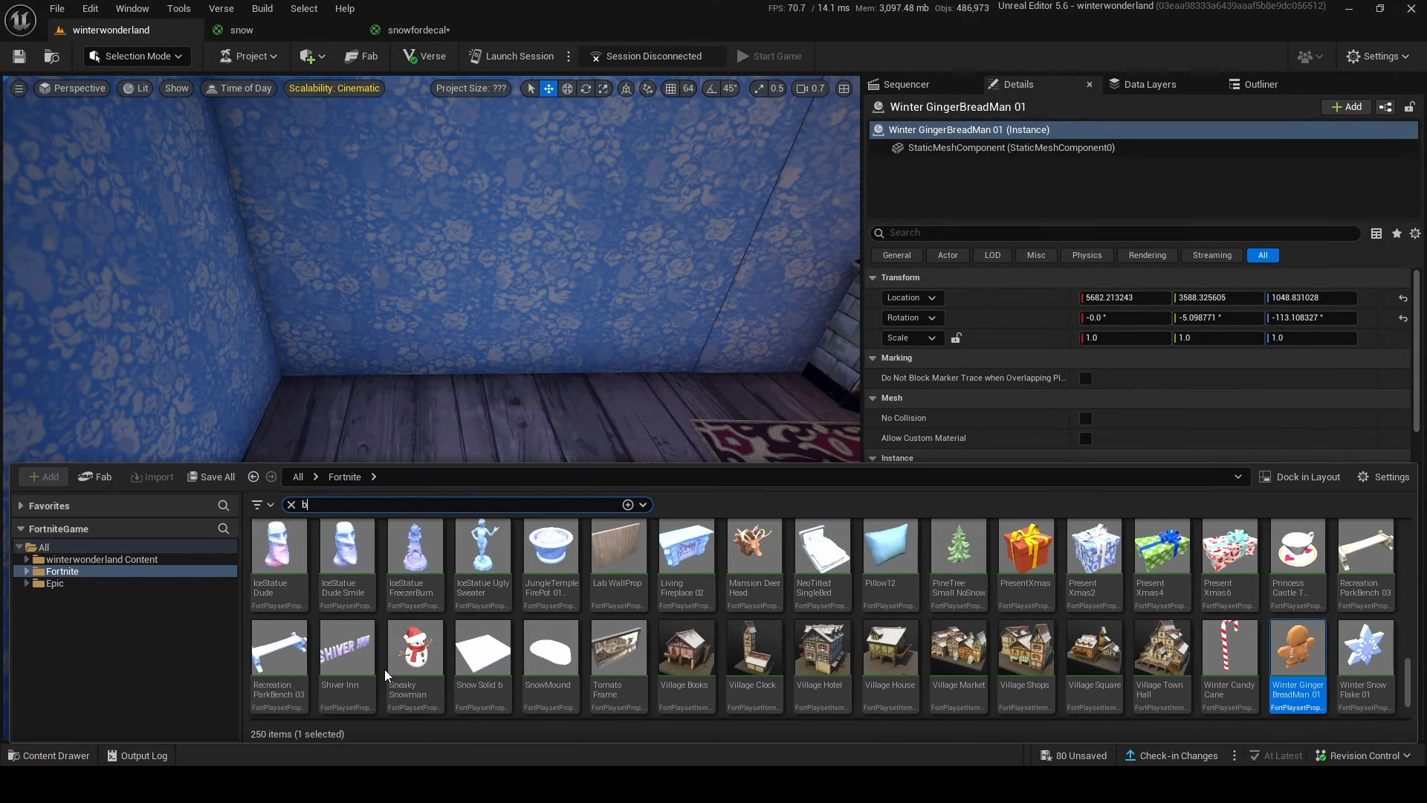
type("uffe")
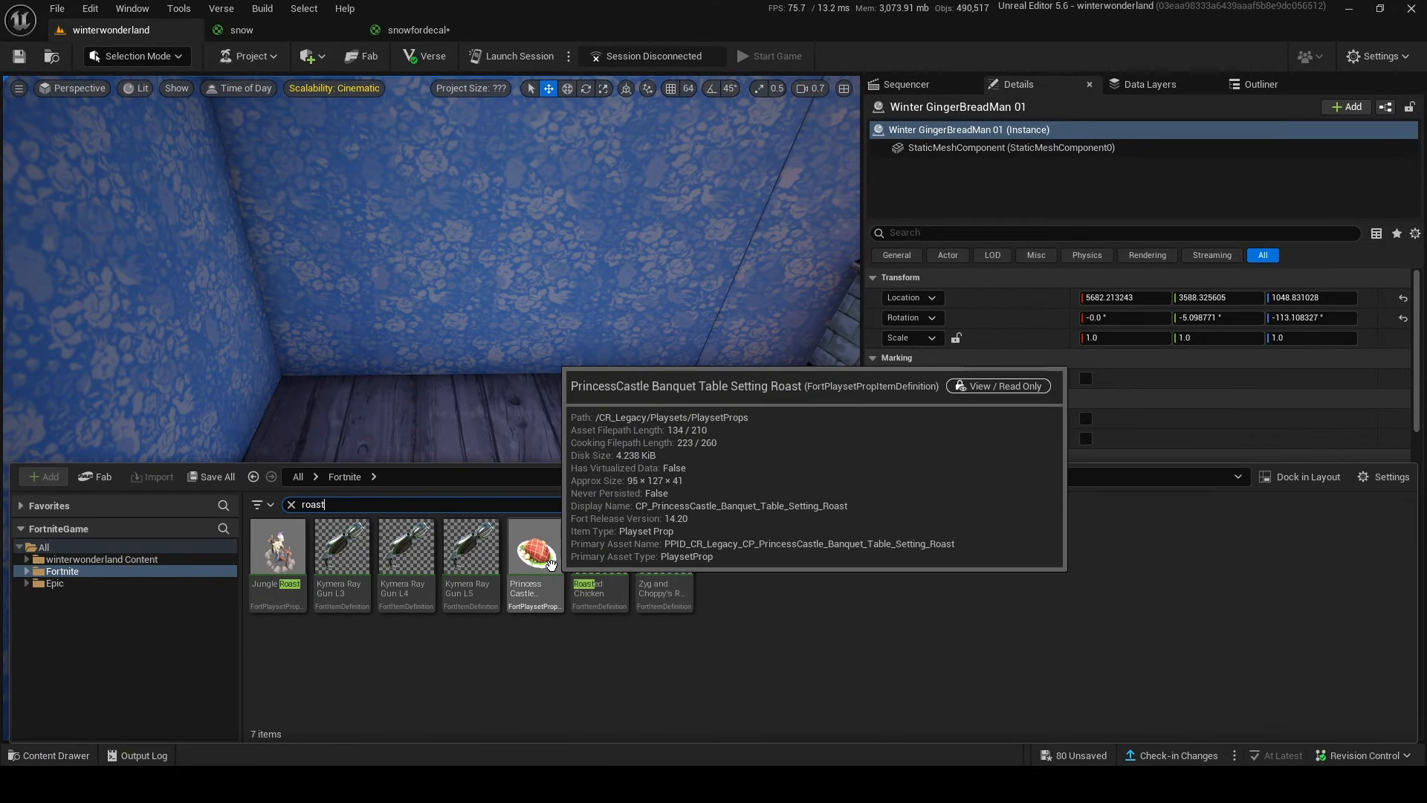
left_click_drag(547, 564, 439, 368)
key("f")
Step: Search the content for table and place a mirrored Suburban DiningTable 01 beneath the roast inside the cabin
key("ctrl+space")
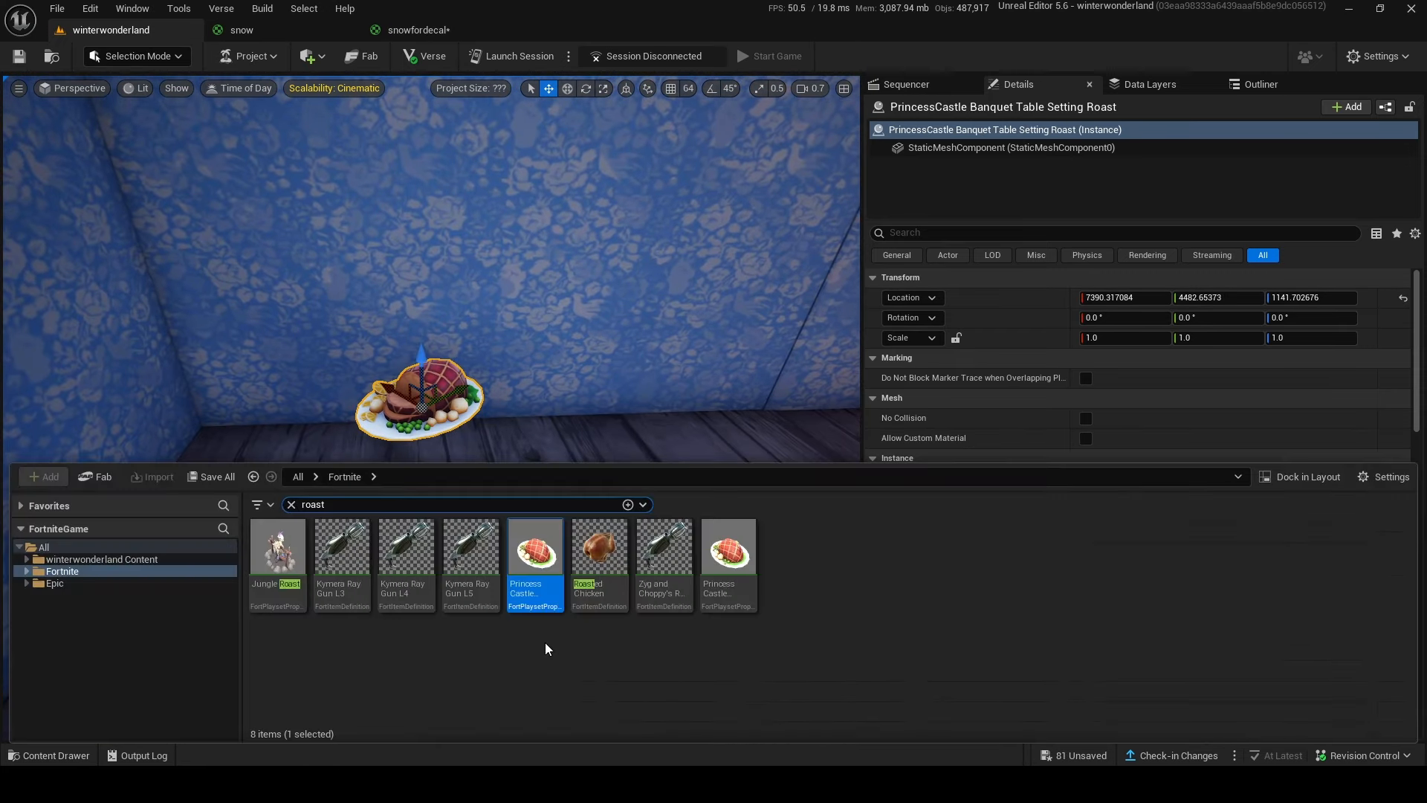
key("BackSpace")
key("BackSpace")
key("BackSpace")
key("BackSpace")
type("table")
left_click_drag(1025, 679, 478, 471)
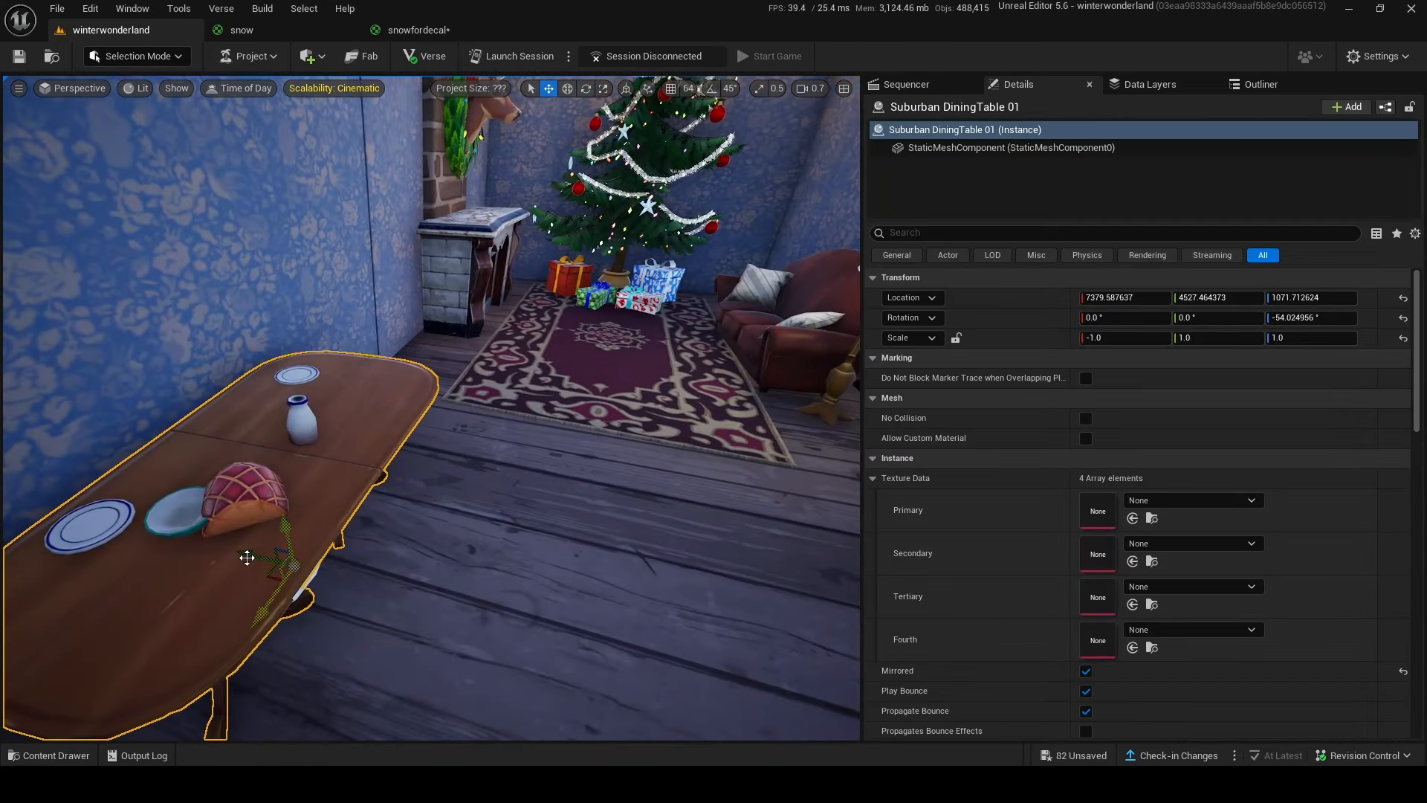
Step: Rotate the dining table to about -43.7° along the cabin wall and drop the roast platter onto its tabletop
key("e")
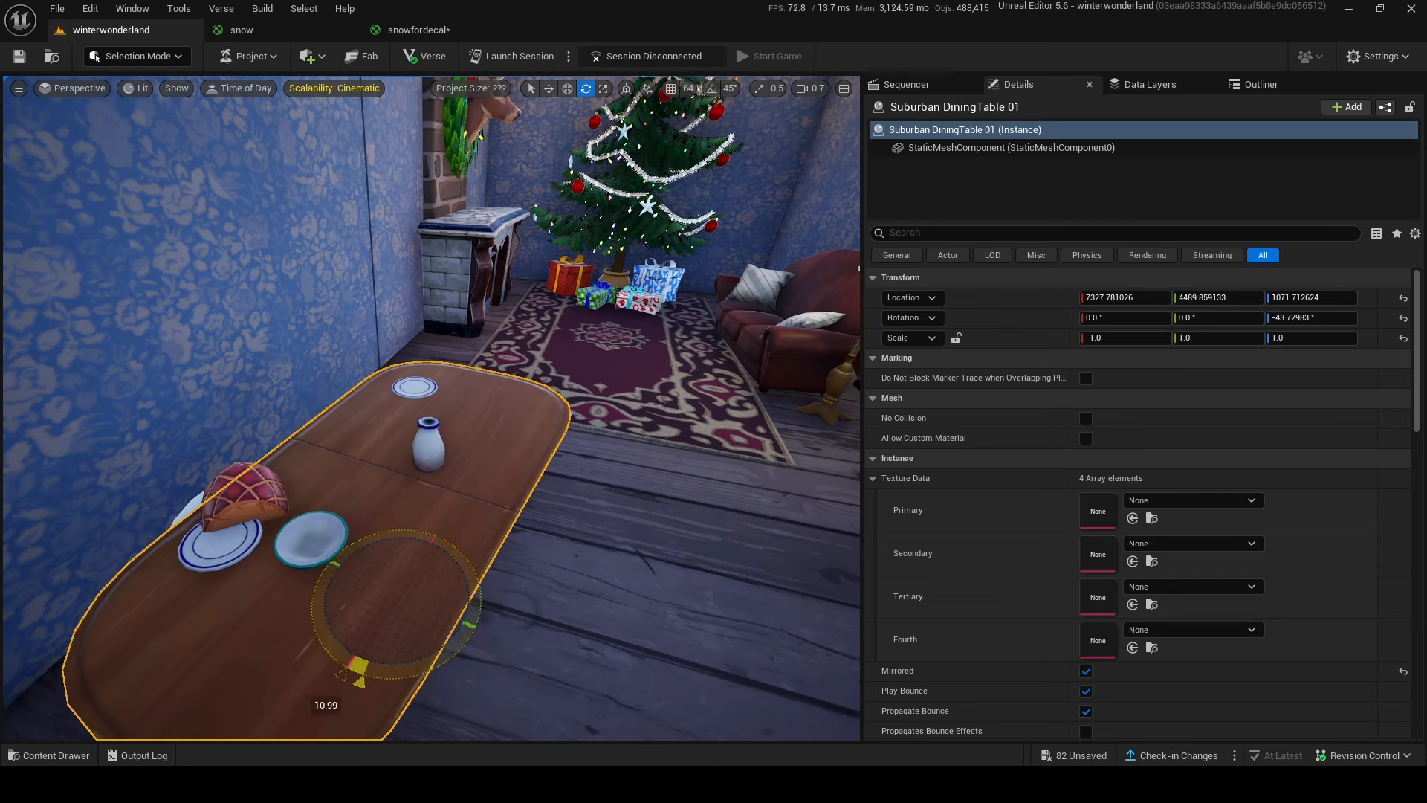
key("w")
scroll(408, 567, "up", 2)
left_click(249, 462)
key("End")
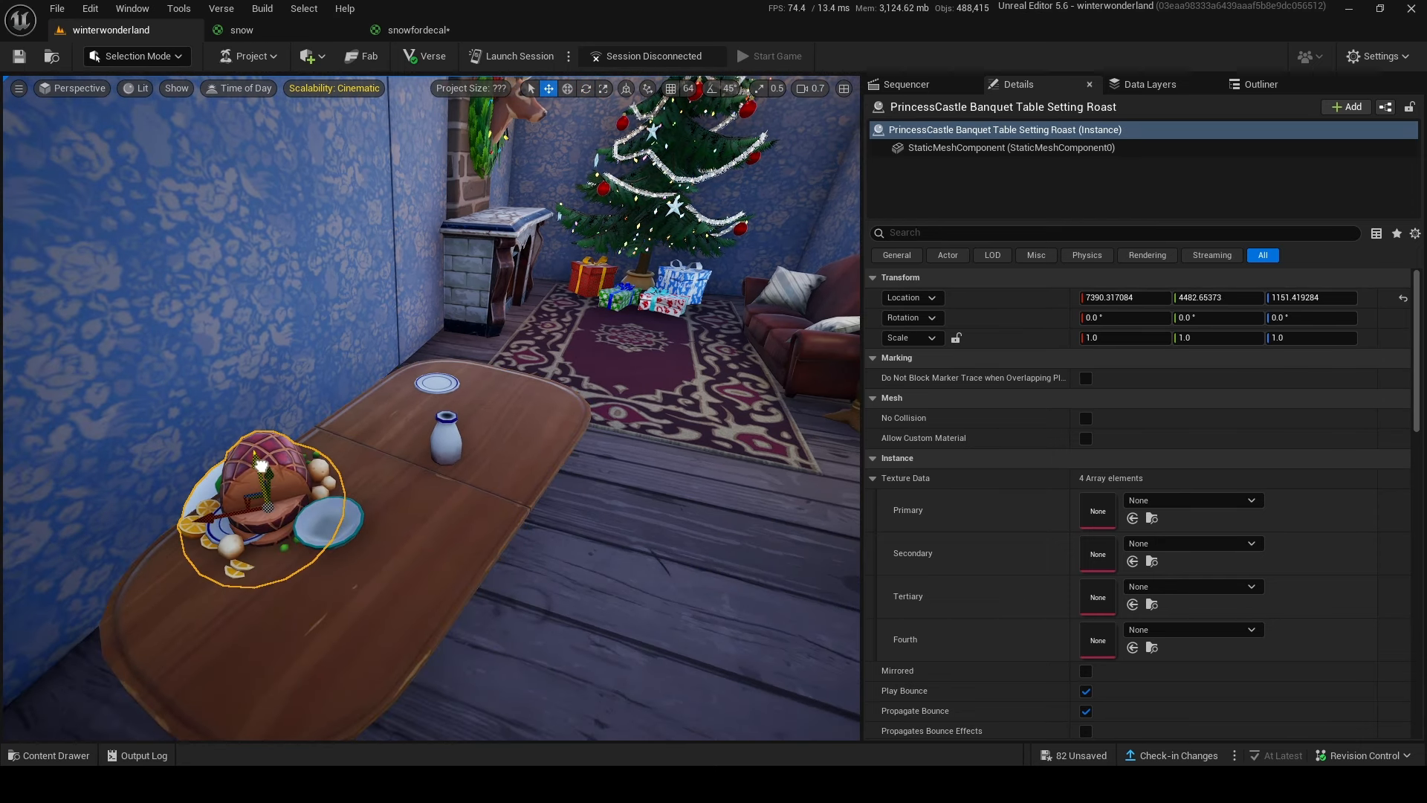
Step: Move the roast platter to the middle of the dining table, and shift table and roast together toward the fireplace side
left_click_drag(267, 492, 416, 462)
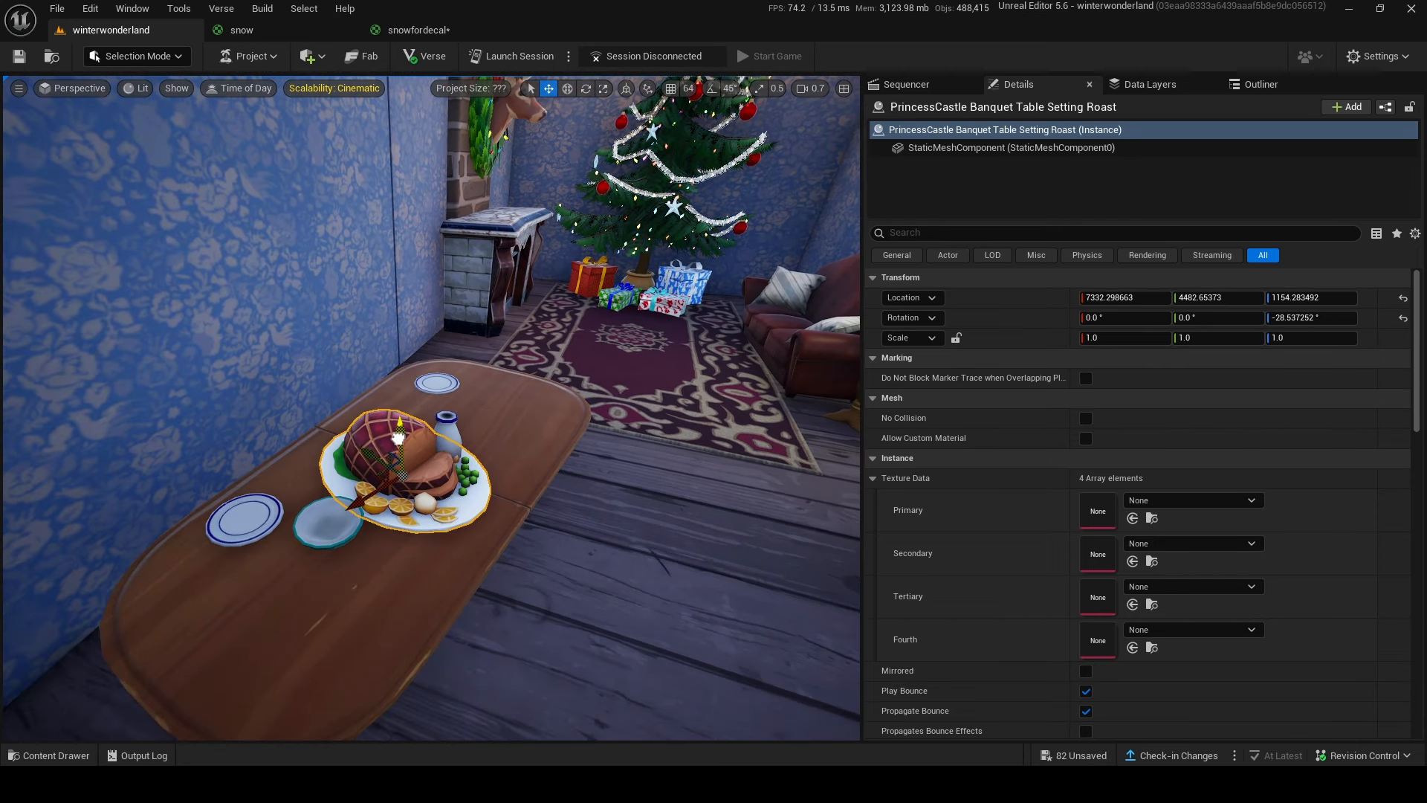
left_click(497, 420, "ctrl")
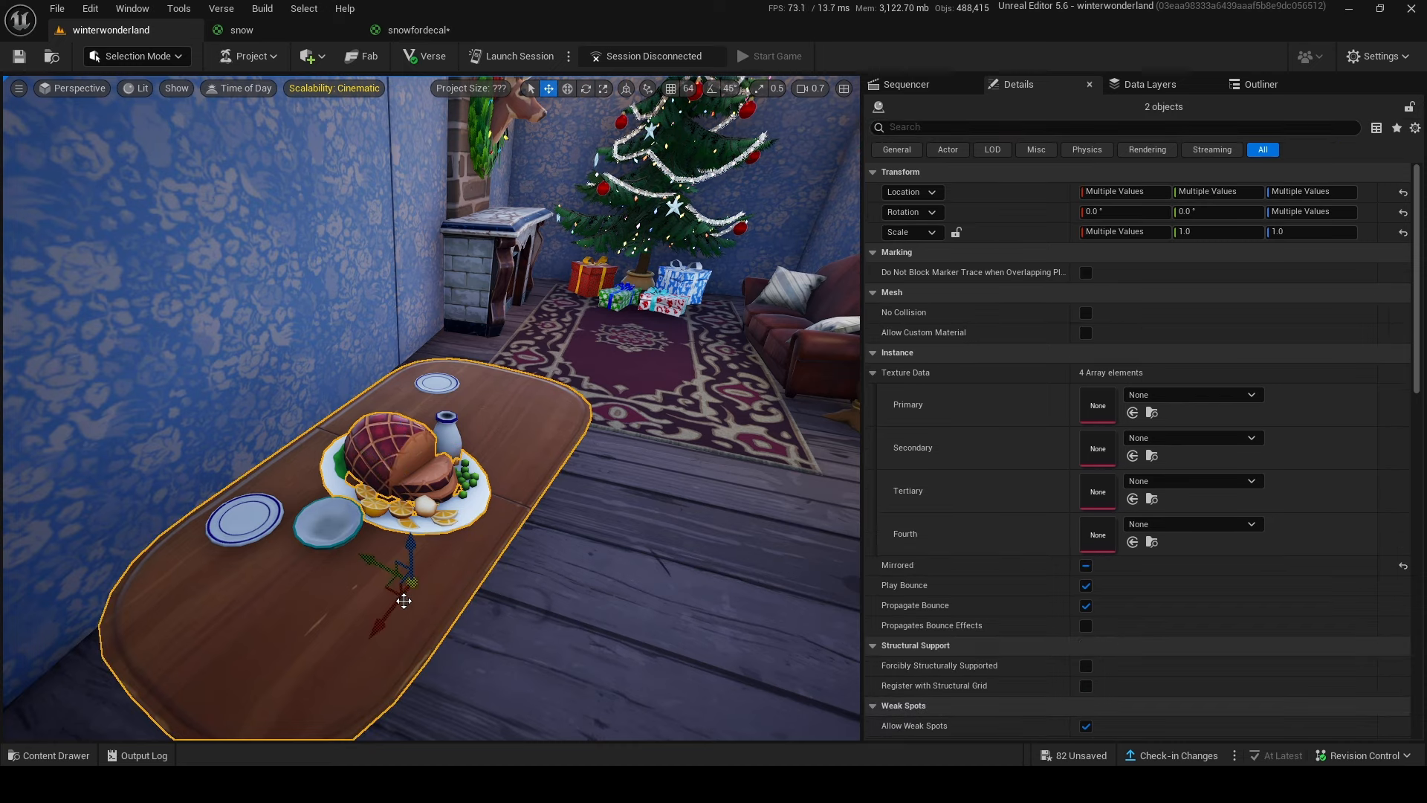
left_click_drag(405, 601, 467, 520)
Step: Search the content for chairs and arrange four Suburban DiningChair props around the dining table, duplicating the placed chair
right_click_drag(496, 555, 423, 579)
key("w")
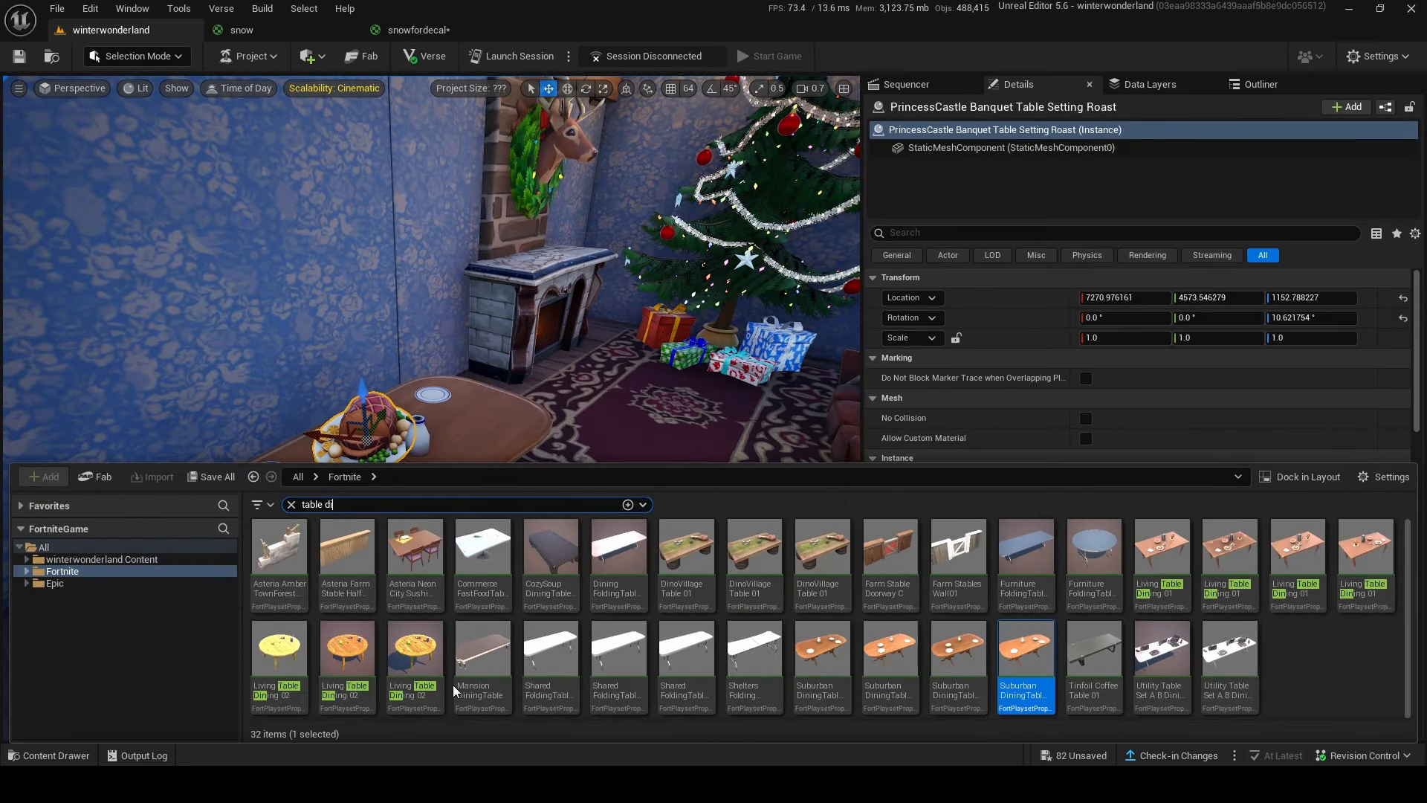
type("ch")
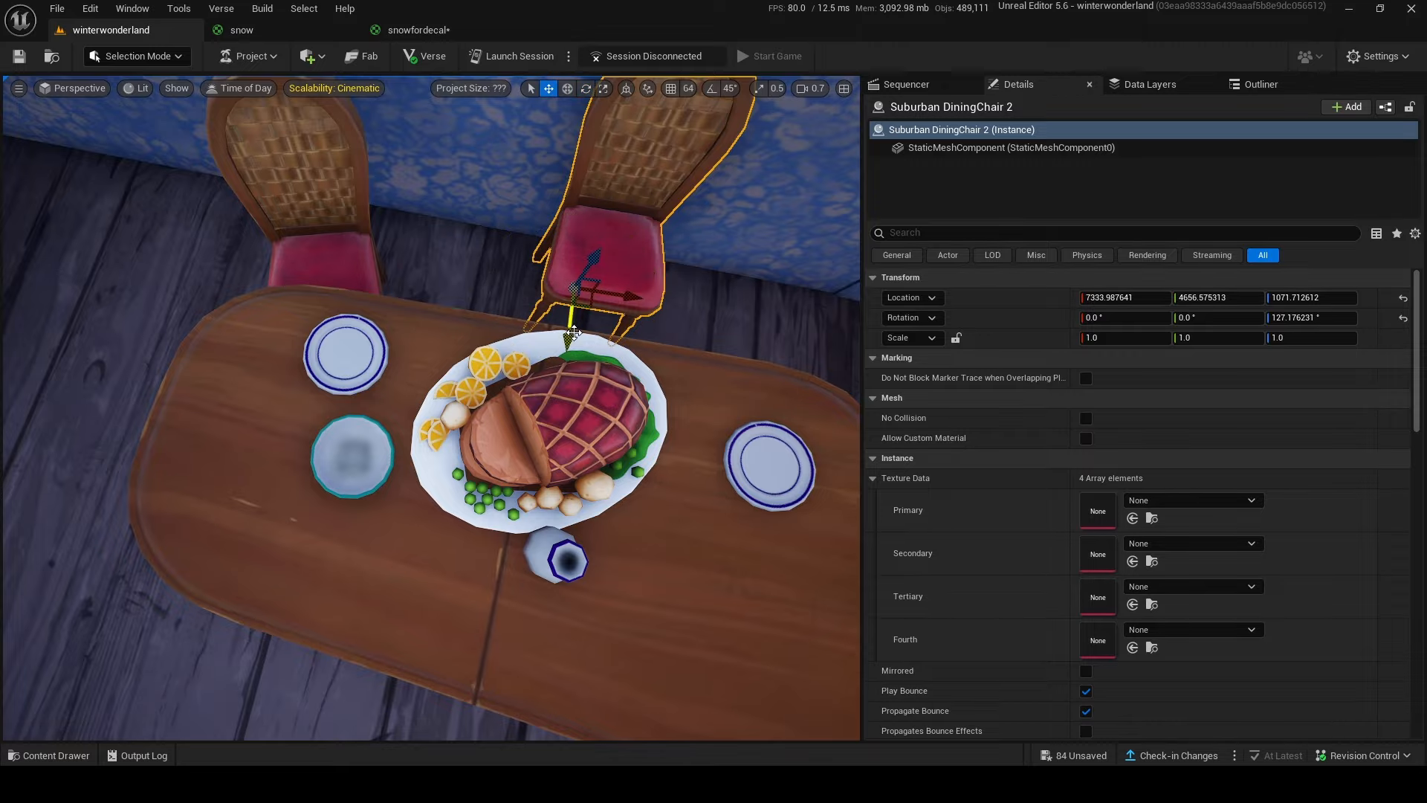
left_click_drag(615, 349, 746, 357, "alt")
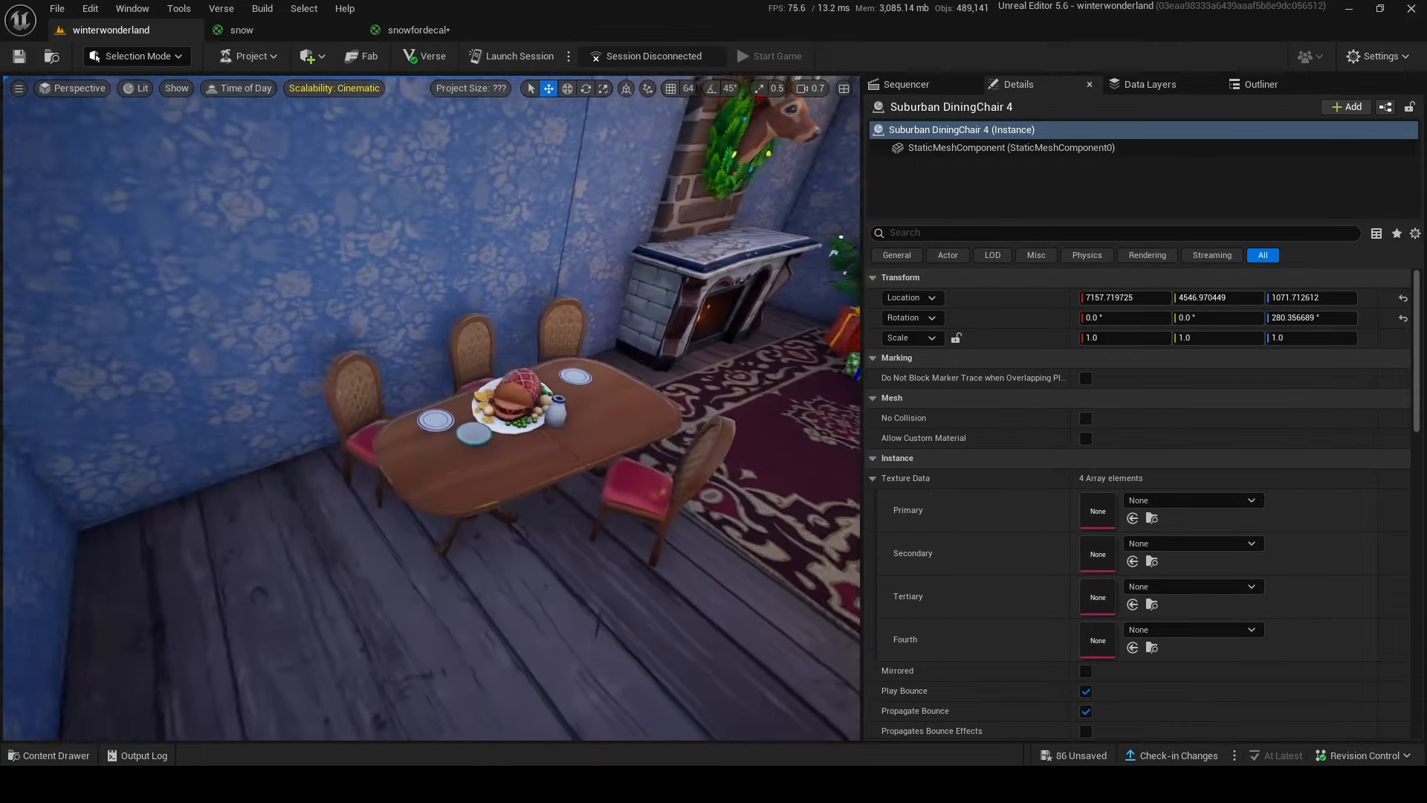
Step: Search the content for bed and place Hexylvania Castle Candleabra bedroom on the dining table
right_click_drag(431, 407, 472, 372)
left_click(37, 755)
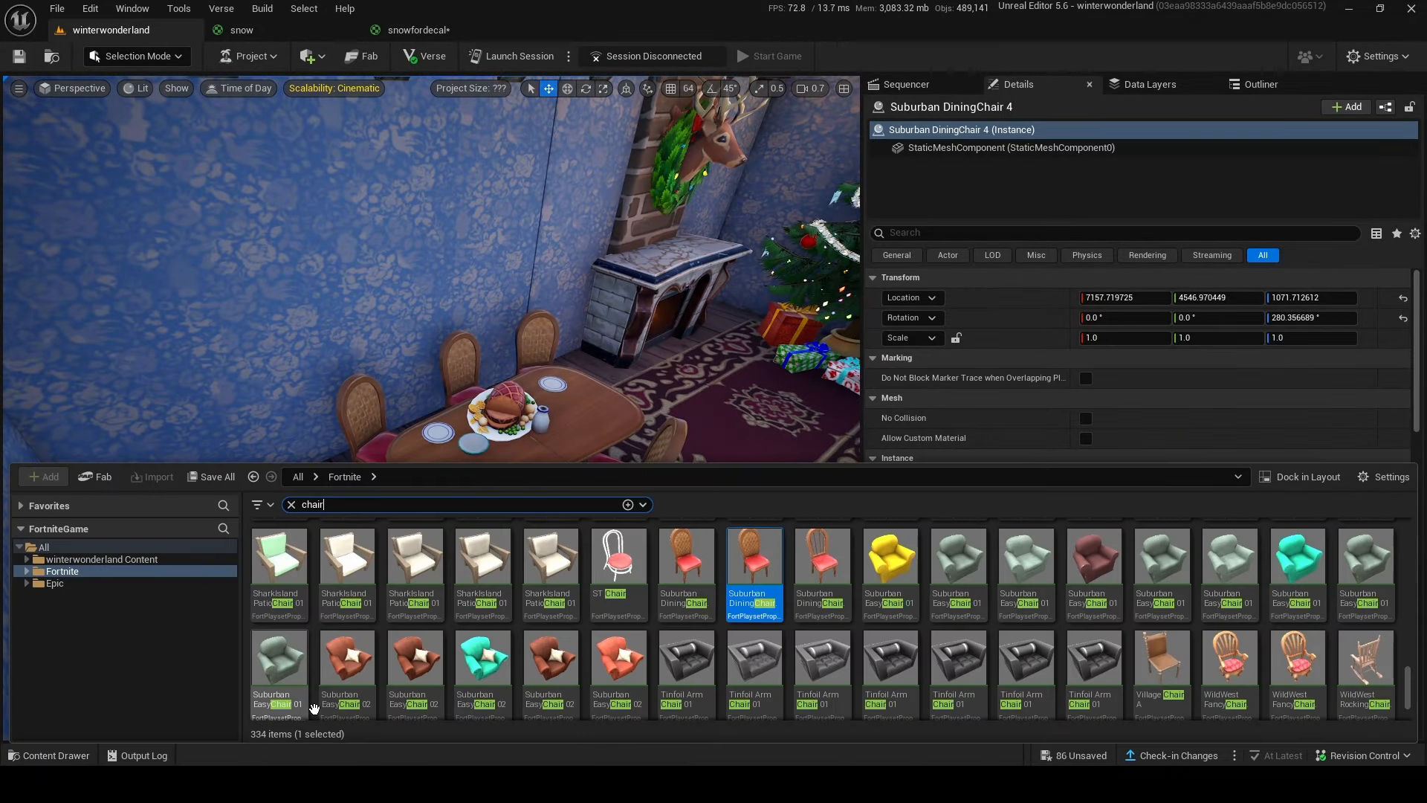
key("BackSpace")
key("BackSpace")
key("BackSpace")
key("BackSpace")
key("BackSpace")
type("bed")
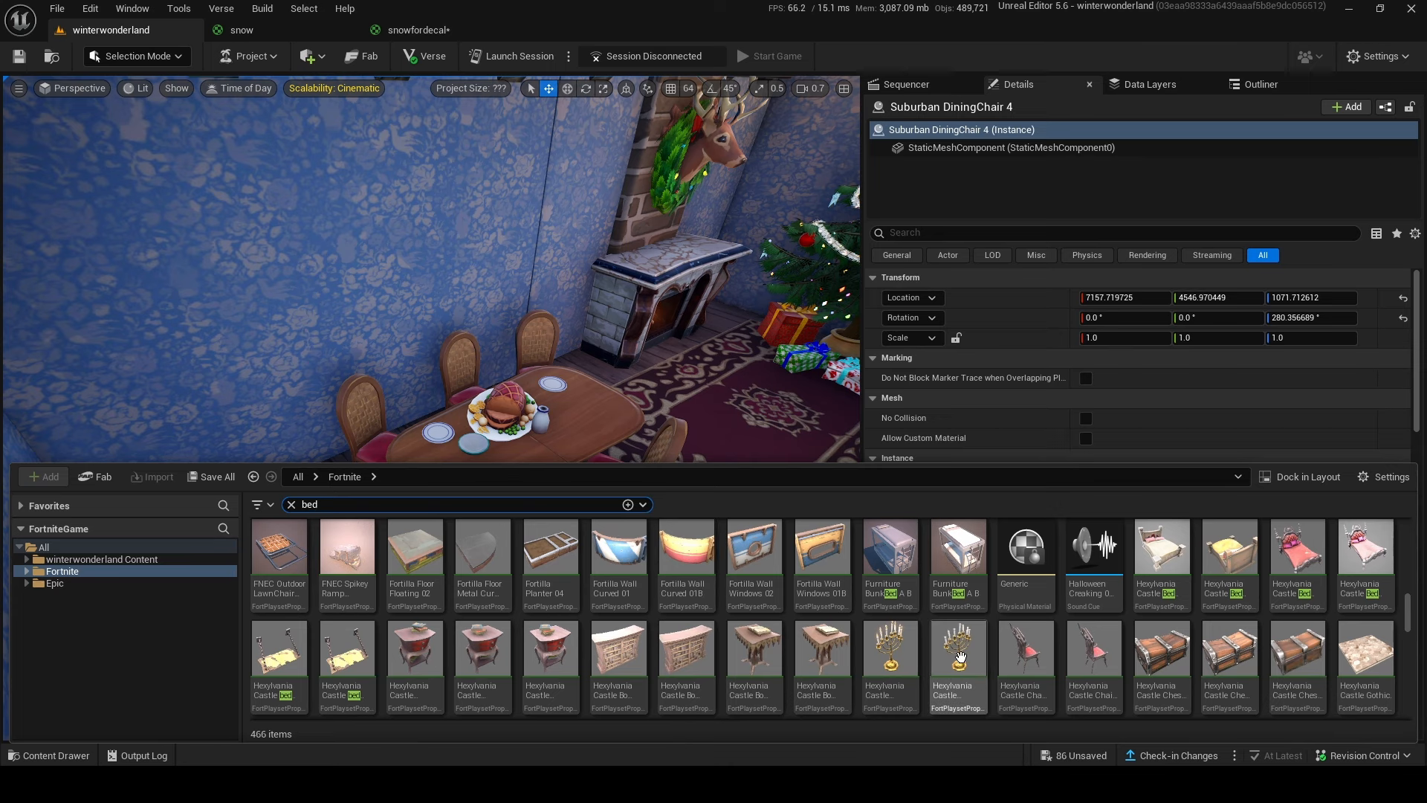
scroll(974, 624, "down", 1)
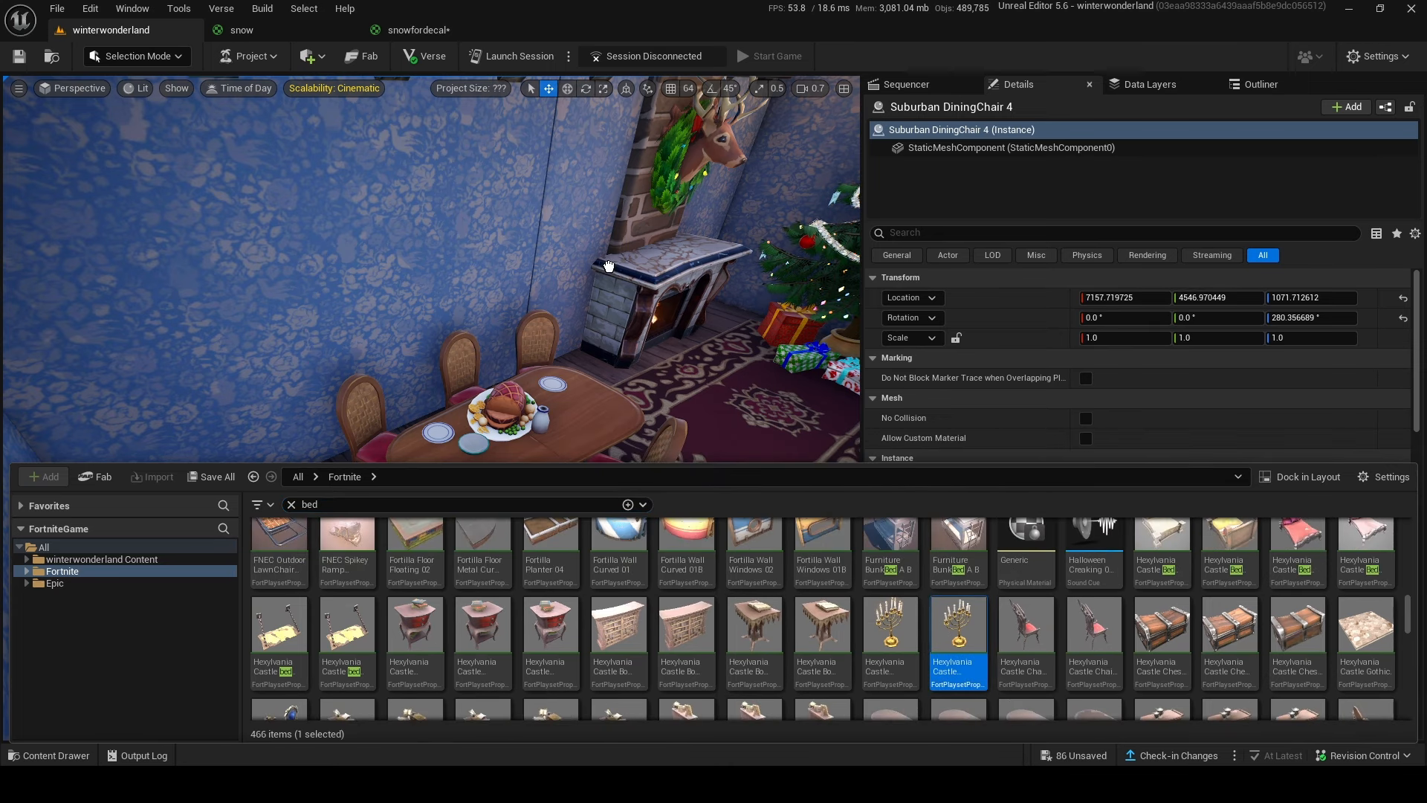
left_click_drag(608, 265, 502, 425)
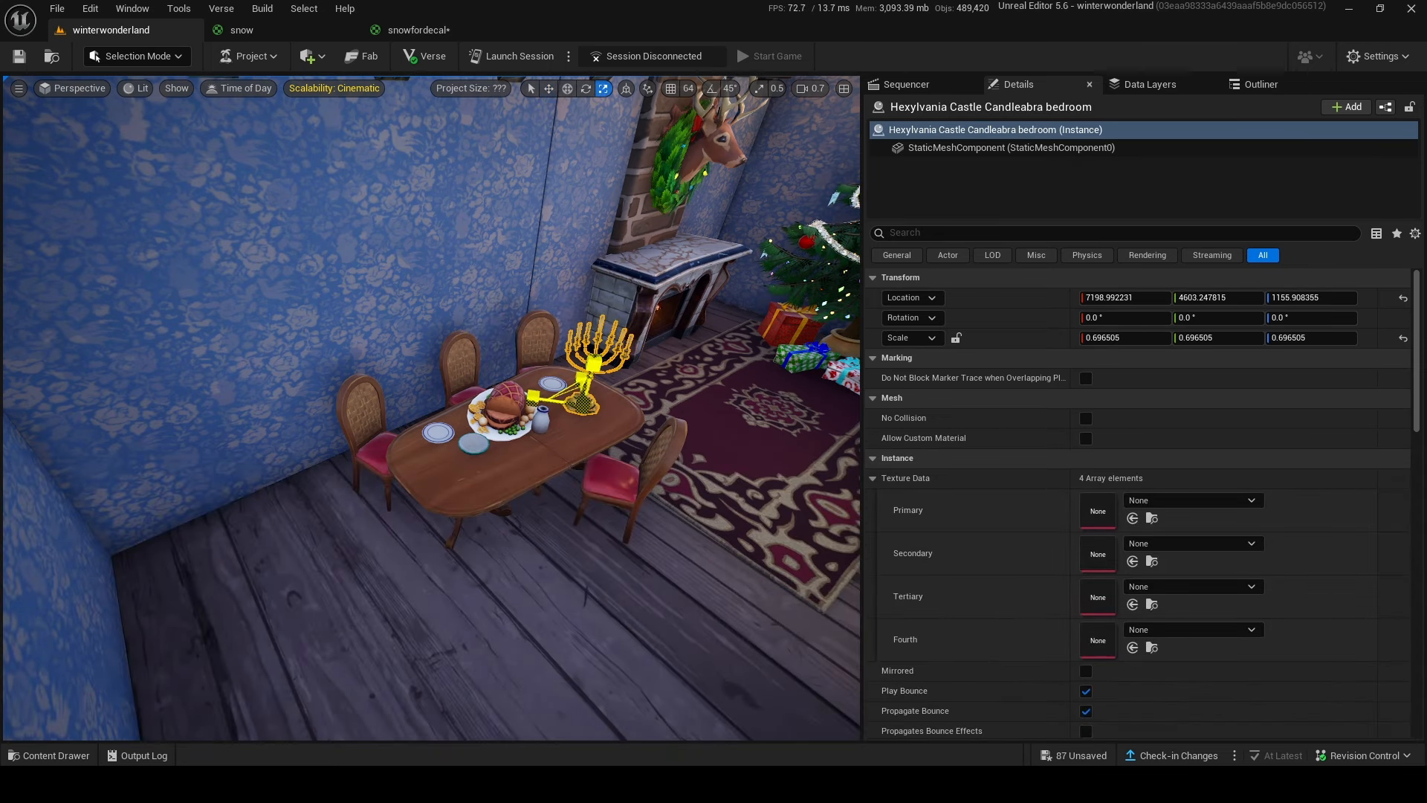
Step: Move the candelabra onto the fireplace mantel, rotated to about -62.4° and scaled uniformly to about 0.63
key("w")
right_click_drag(595, 371, 631, 346)
key("e")
right_click_drag(645, 446, 493, 437)
key("s")
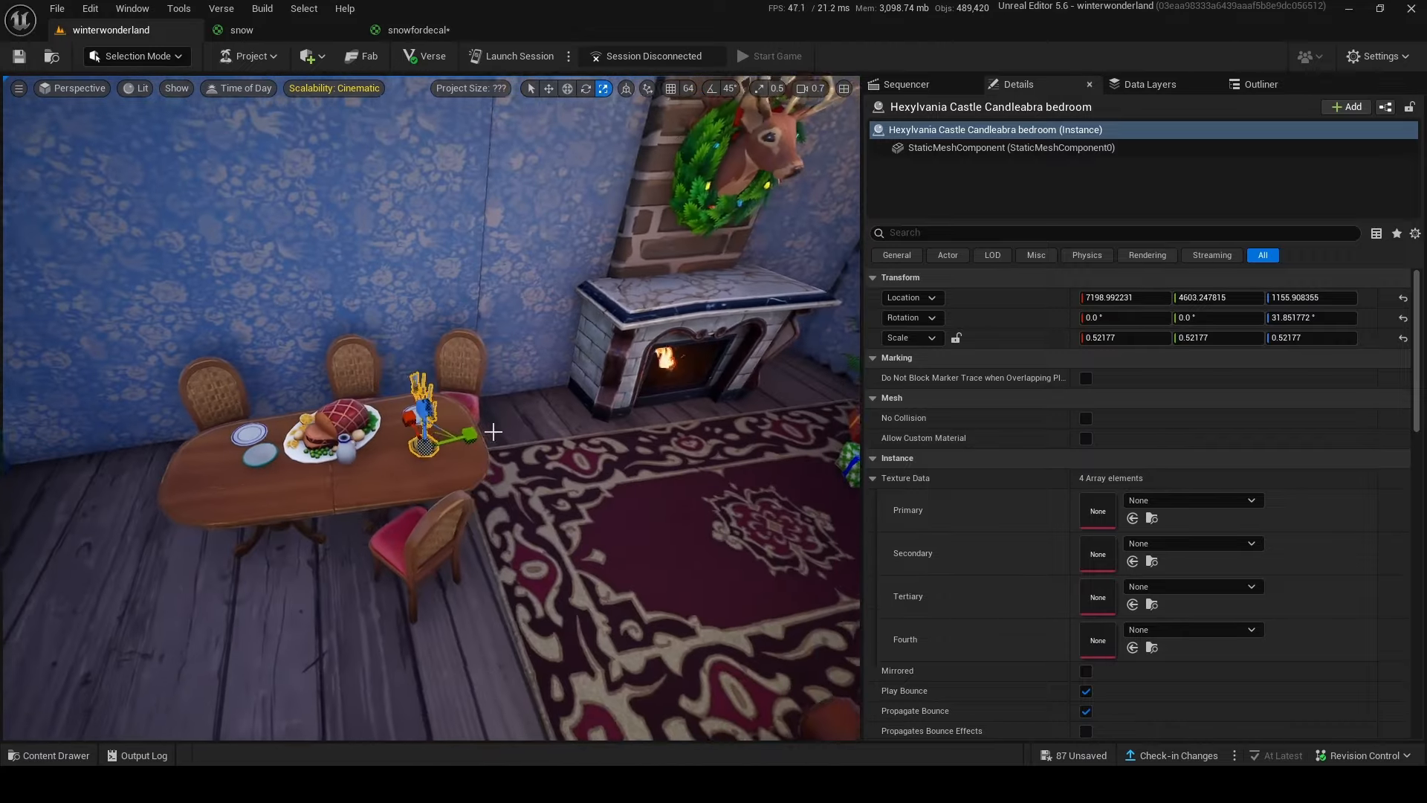
key("w")
left_click_drag(460, 431, 735, 363)
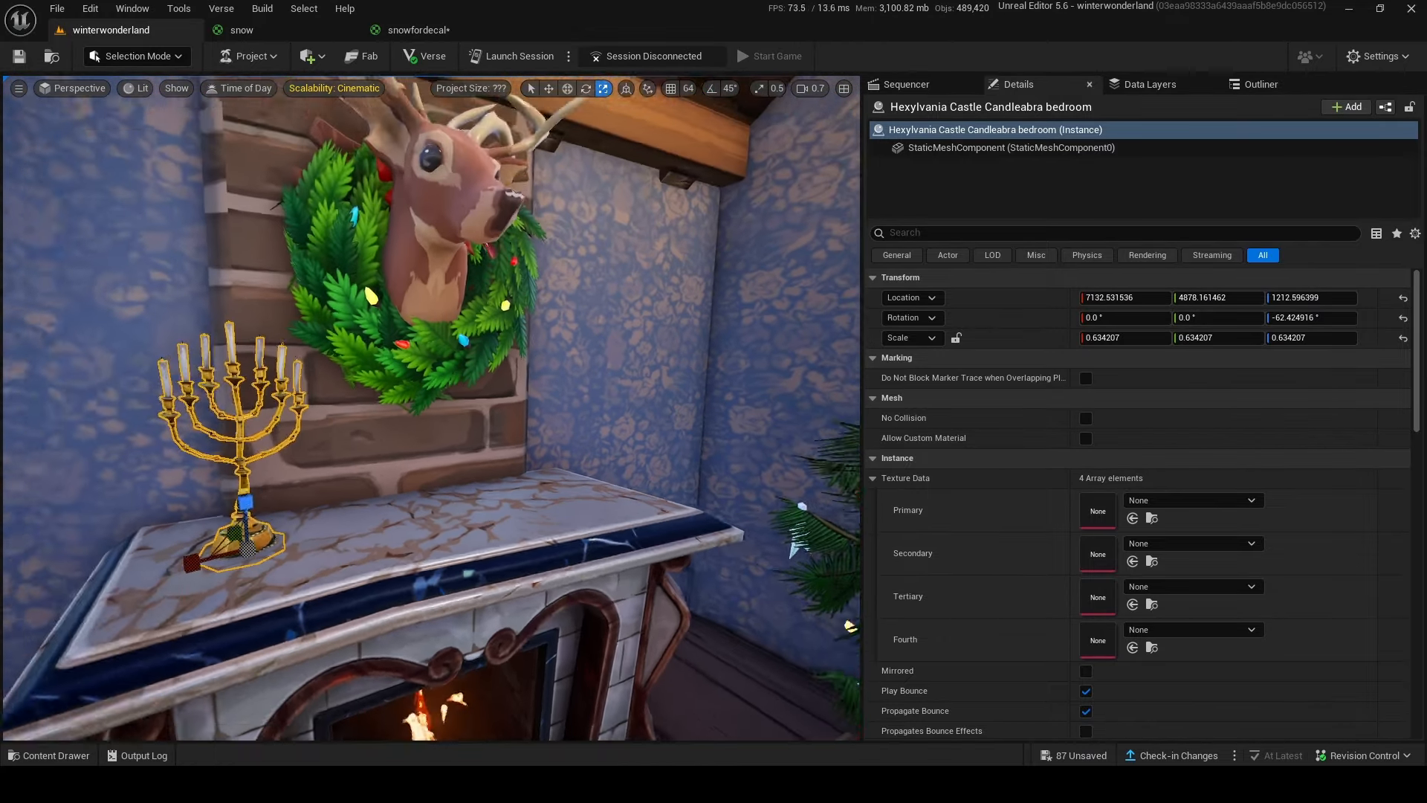
Step: Search the content for cookie and place PrincessCastle CookiePlate on the mantel beside the candelabra
right_click_drag(54, 739, 145, 732)
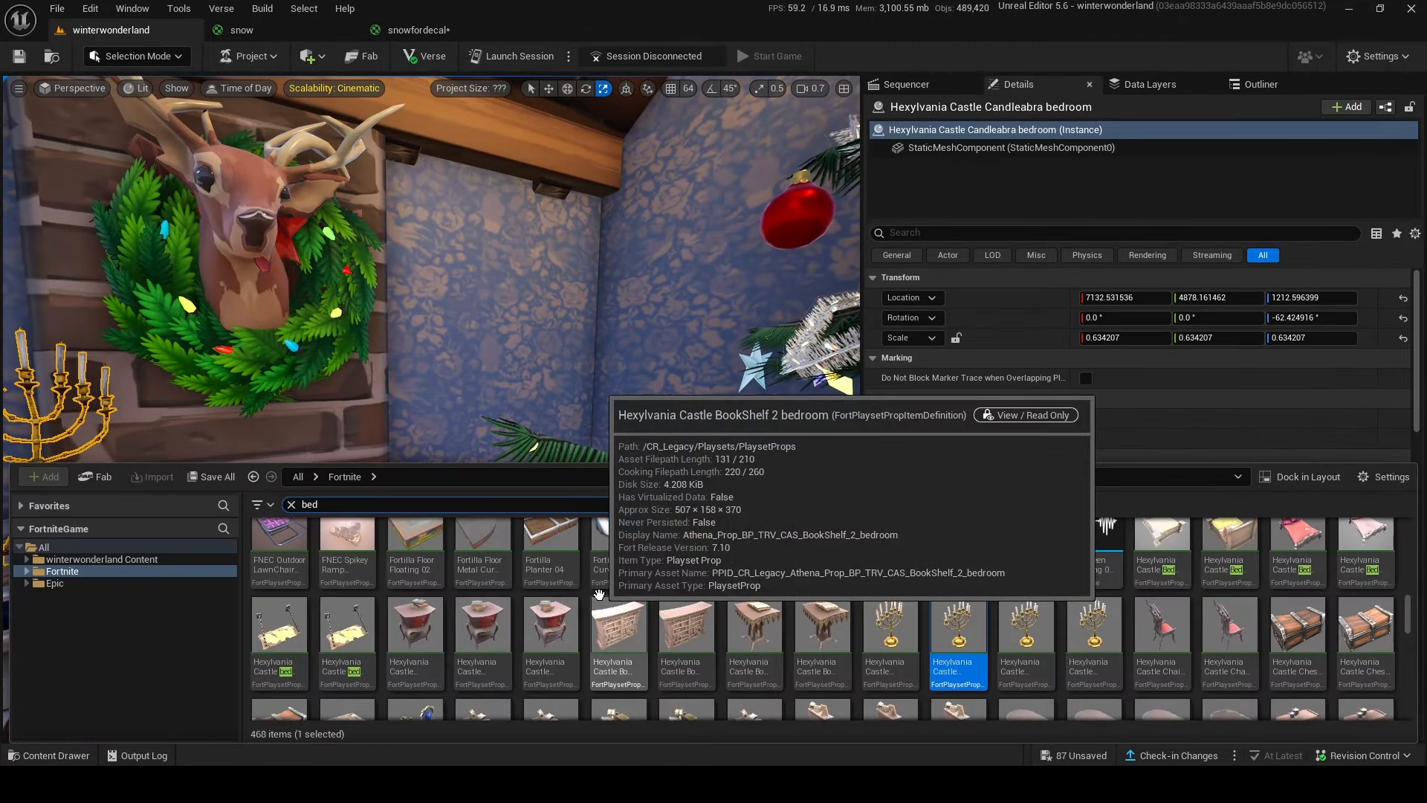
key("BackSpace")
key("BackSpace")
key("BackSpace")
type("cookie")
left_click_drag(469, 296, 340, 513)
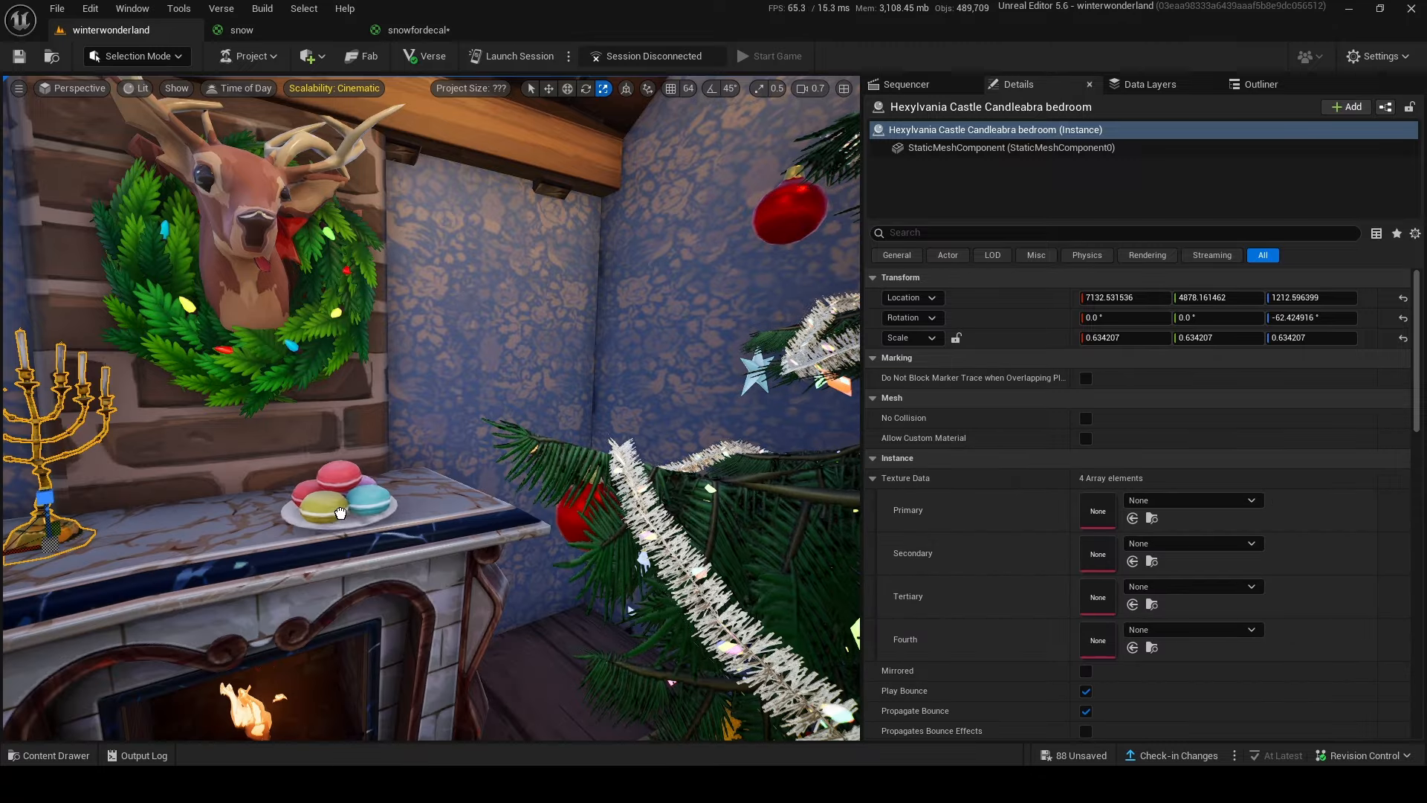
right_click_drag(473, 462, 478, 532)
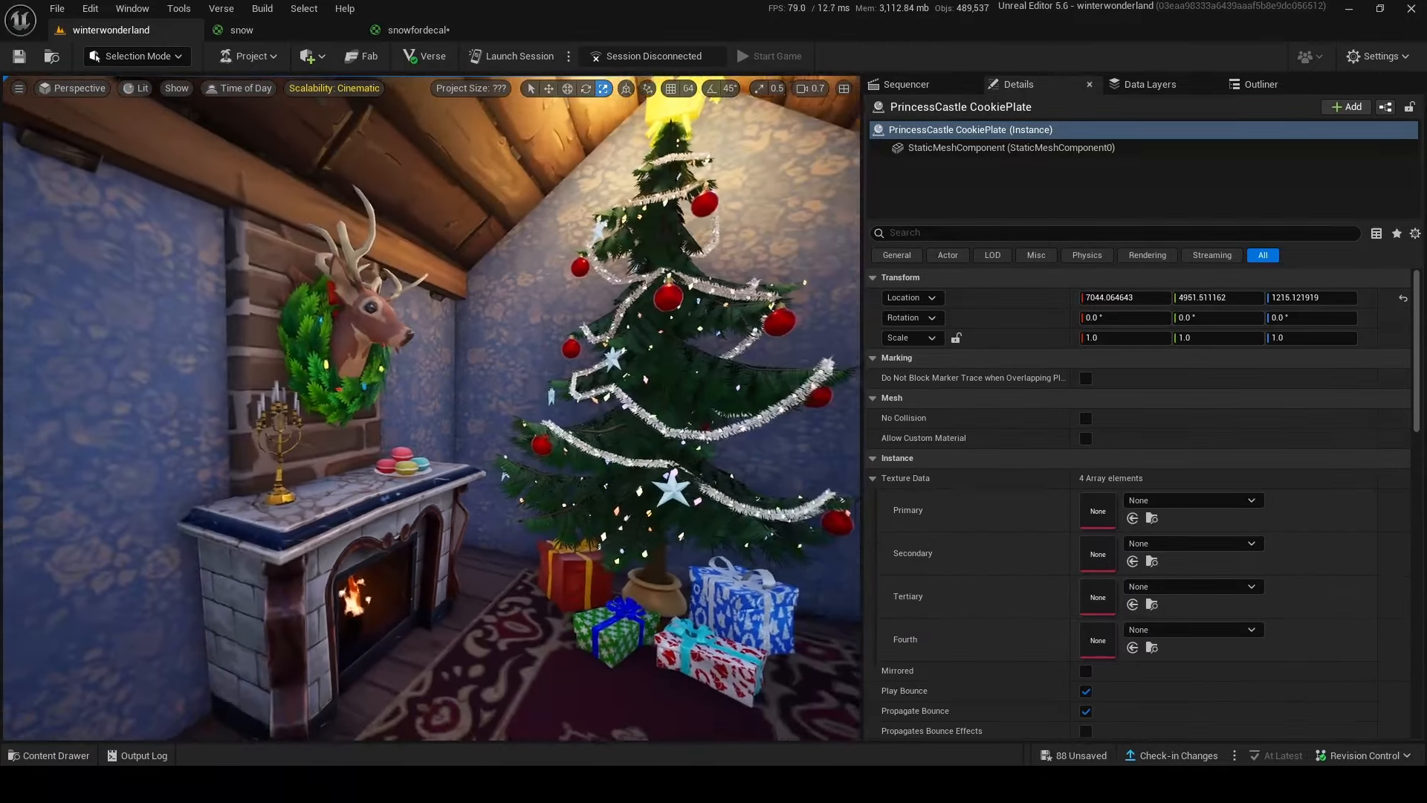
Step: Place a Llama LawnOrnament from the Seasonal: Winter props on the snowy cabin roof and rotate it to about 216°
right_click_drag(431, 408, 357, 446)
scroll(431, 409, "up", 4)
key("ctrl+space")
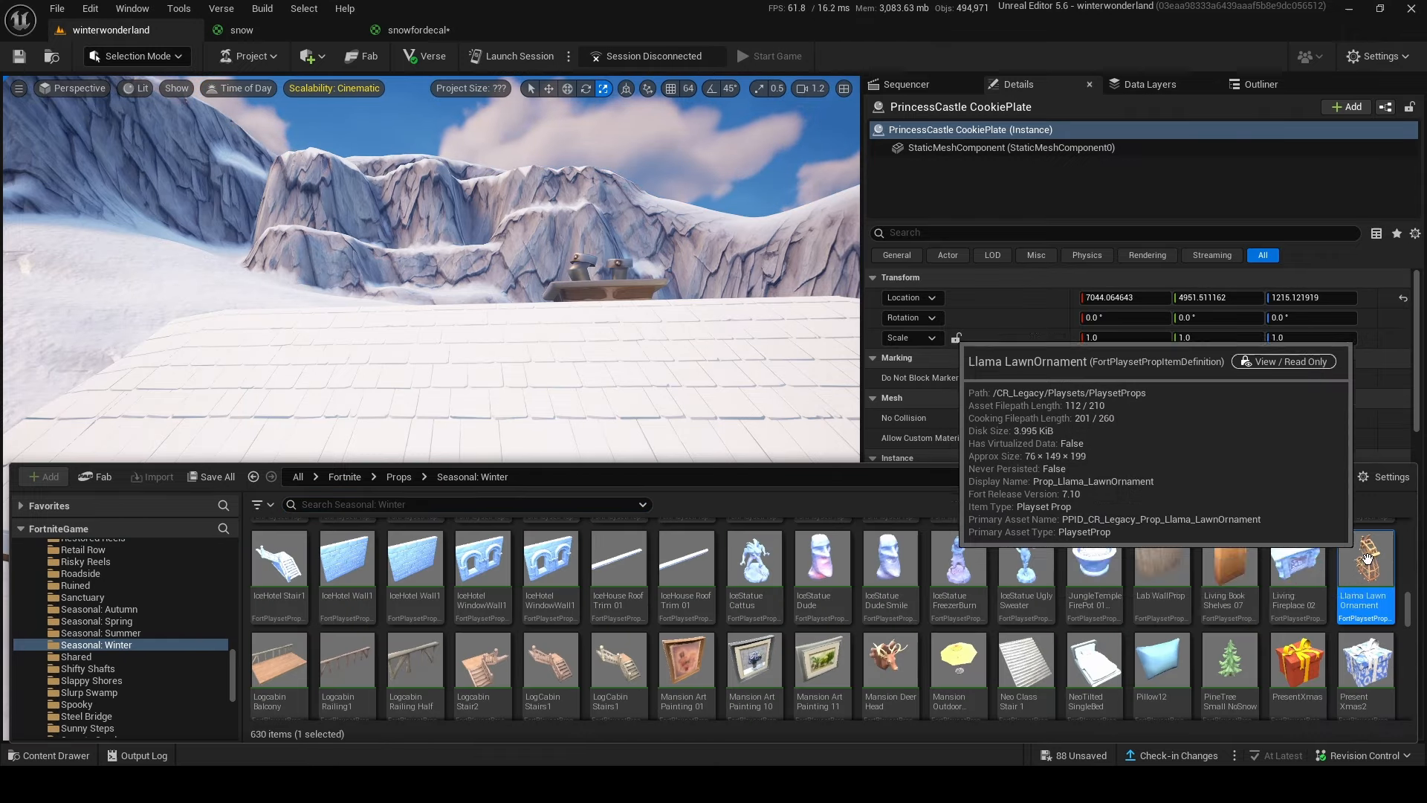
left_click(1364, 582)
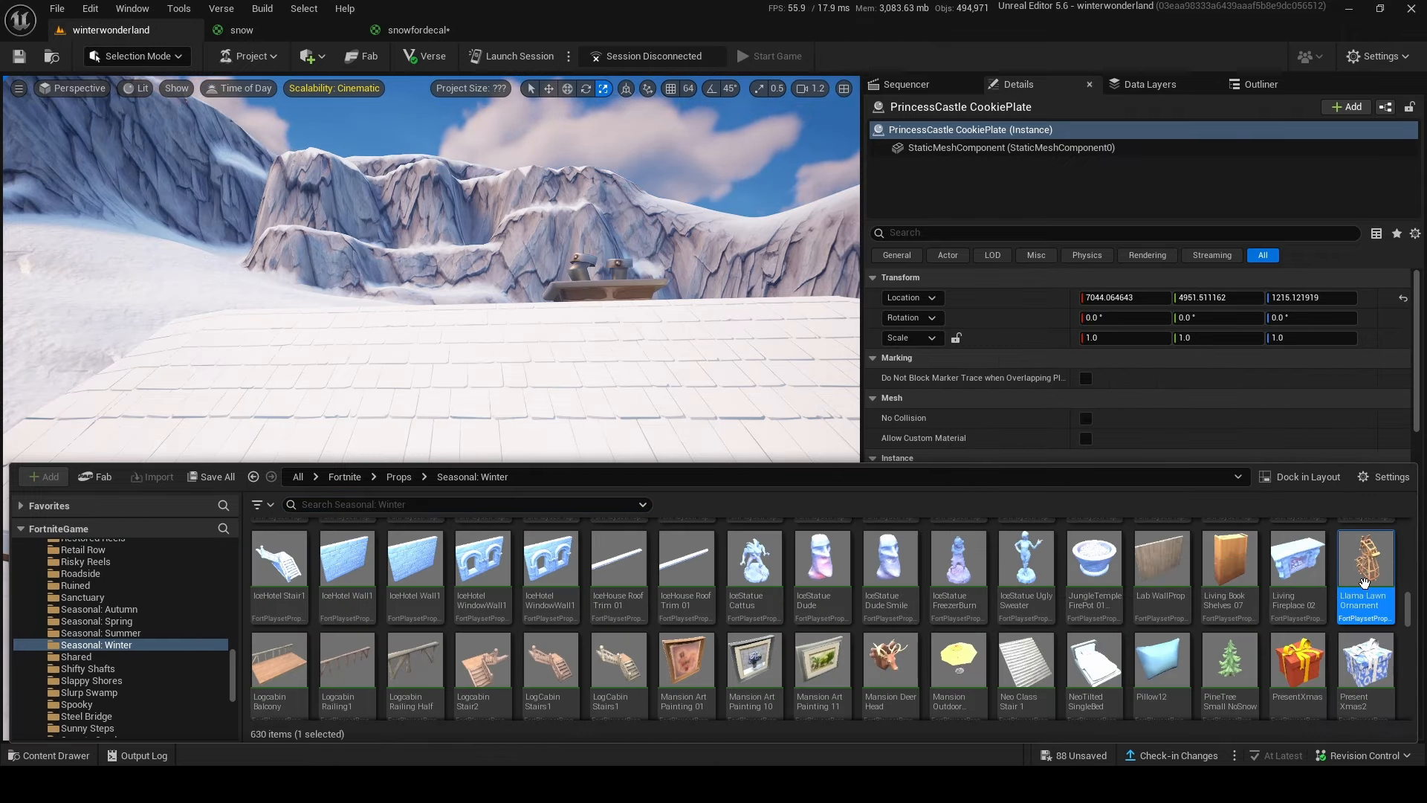
left_click_drag(1364, 582, 317, 380)
key("e")
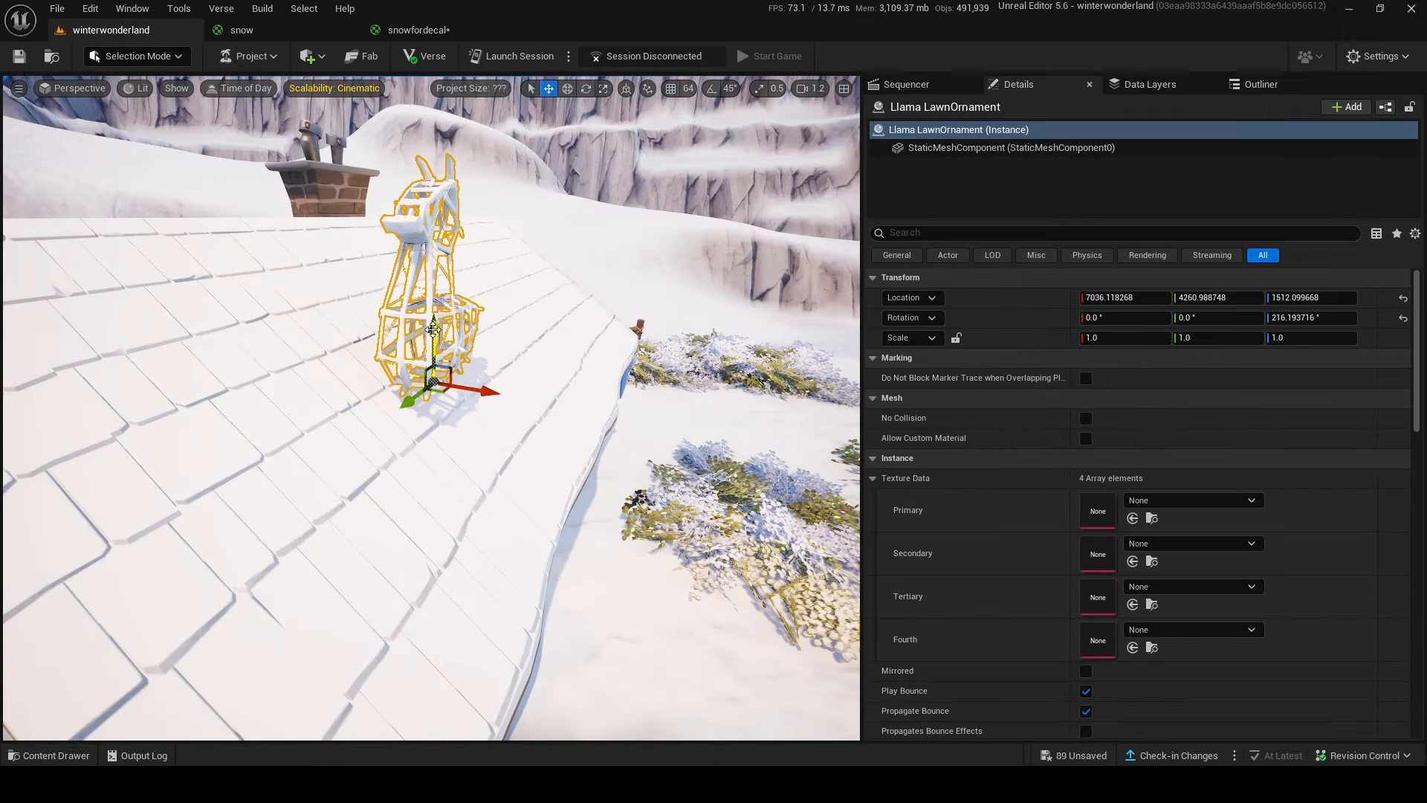
Step: Lower the llama ornament onto the roof and tilt it about -7.2° to match the slope
left_click_drag(446, 327, 439, 375)
scroll(438, 200, "down", 5)
key("e")
left_click_drag(507, 445, 521, 462)
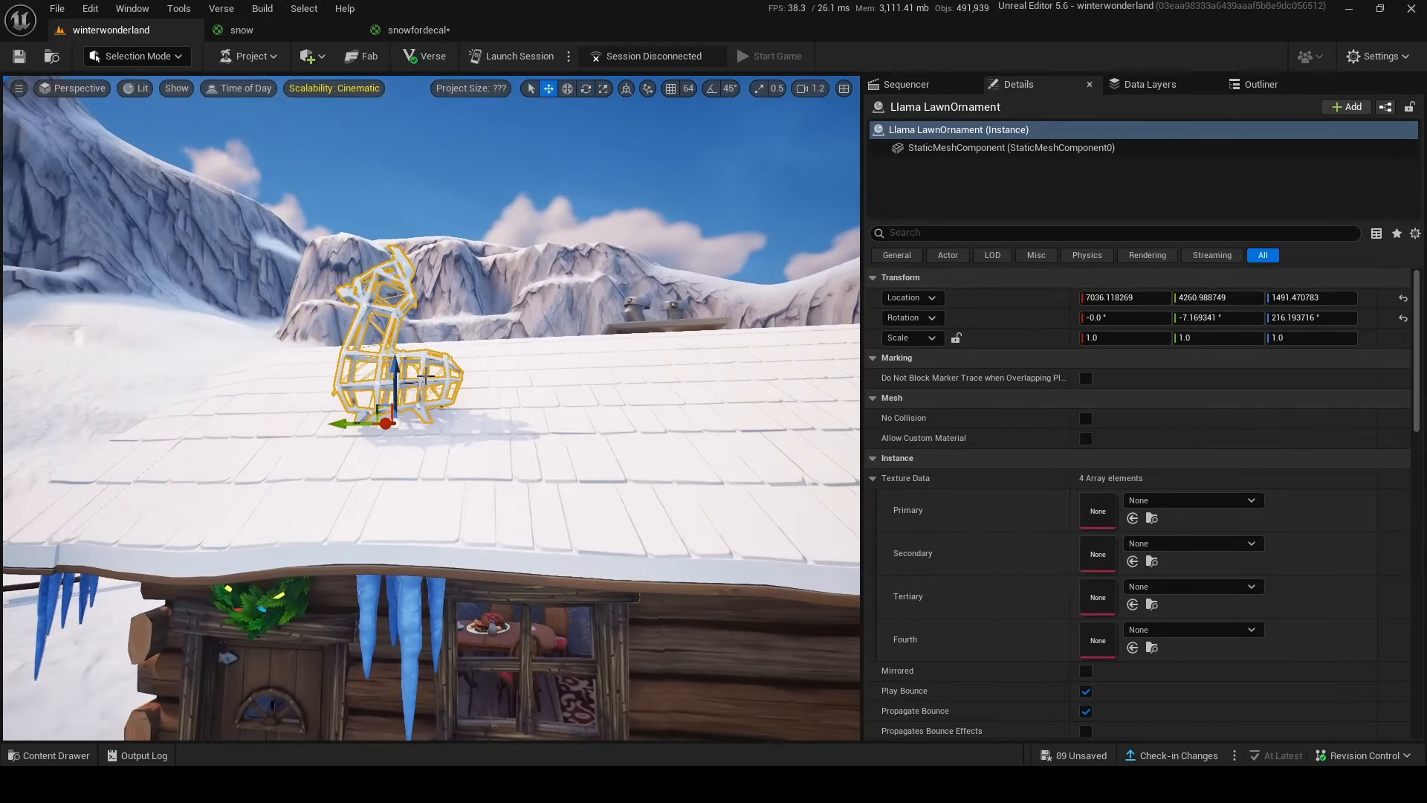
Step: Copy the llama ornament twice along the cabin roof to make a row of three
left_click_drag(398, 420, 632, 421, "alt")
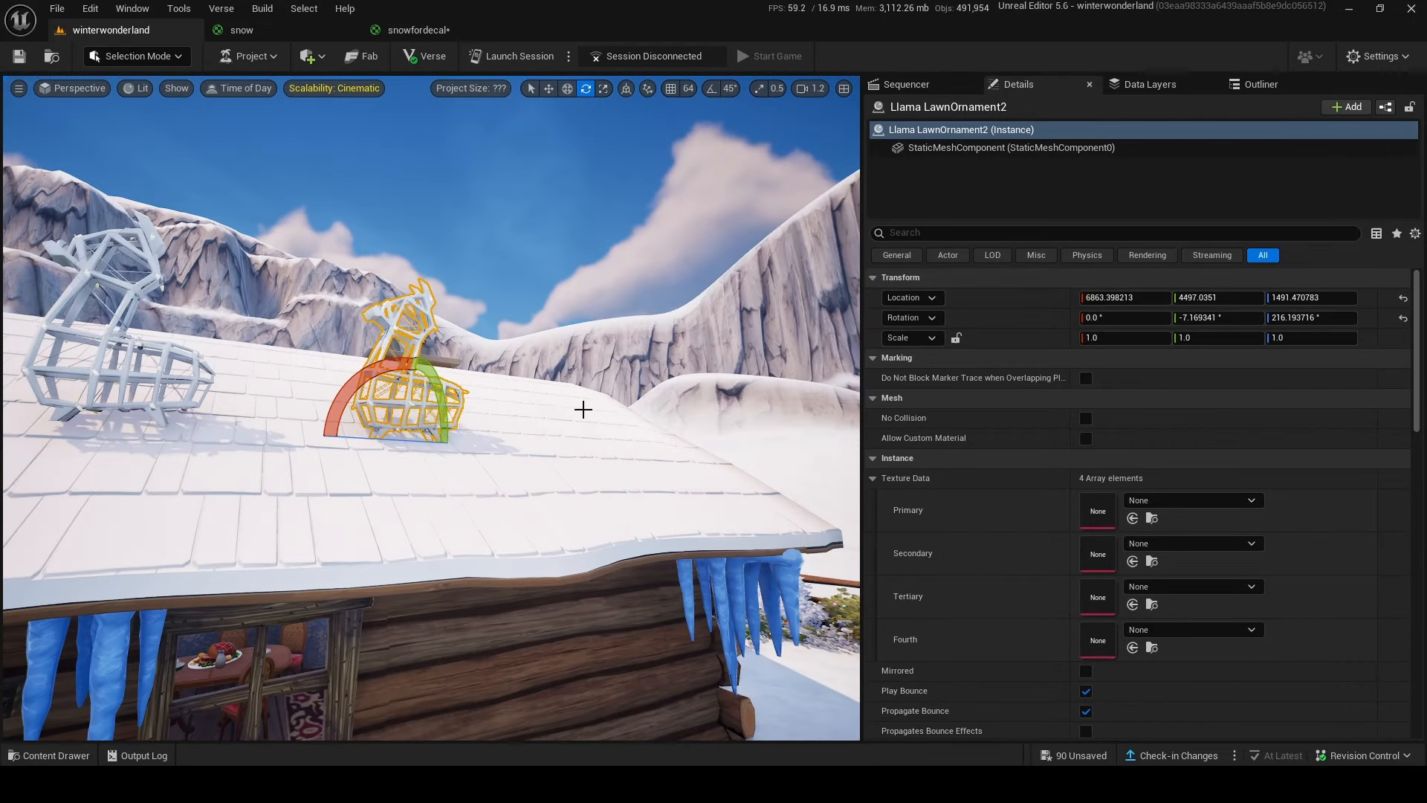
key("w")
left_click_drag(407, 440, 584, 447, "alt")
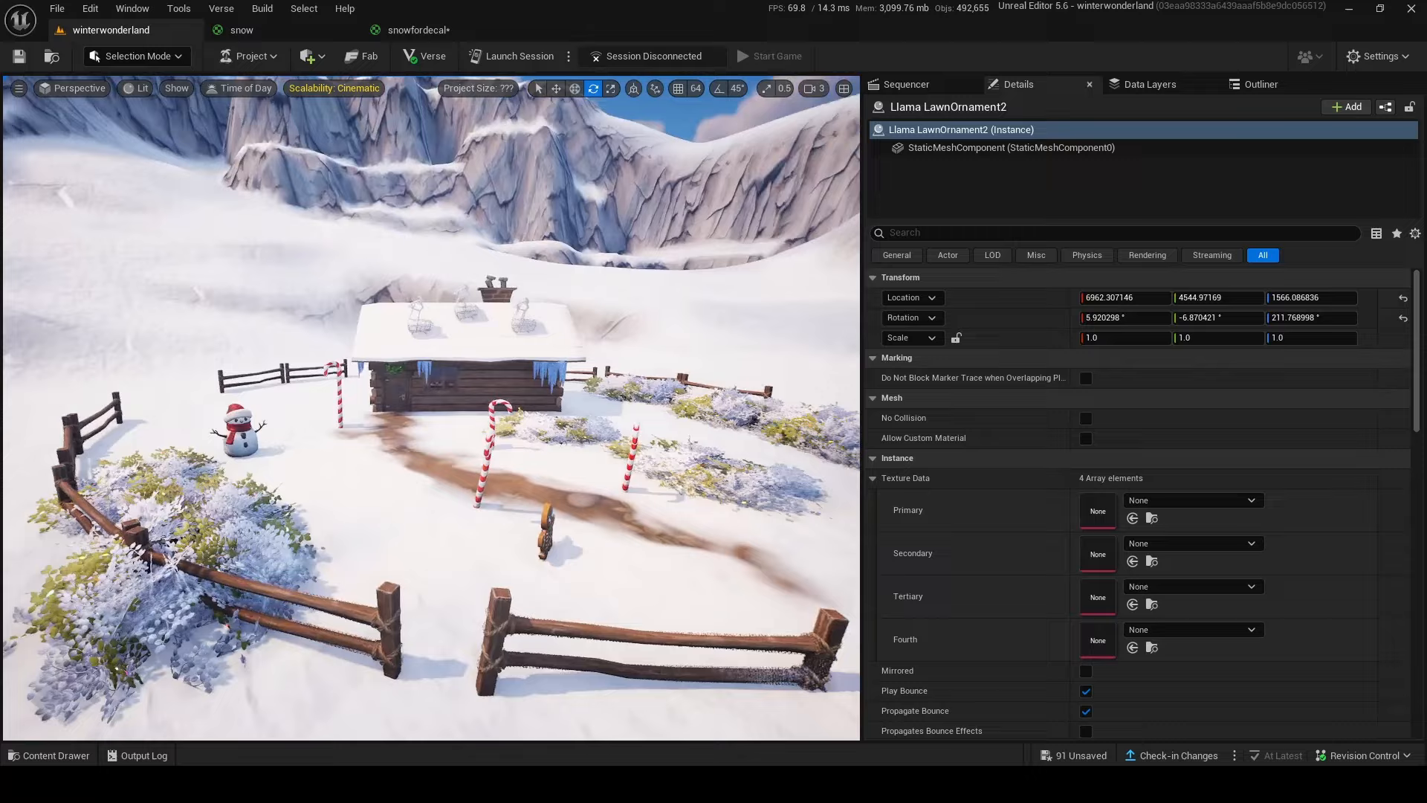
Step: Launch a session of the winterwonderland project to test the finished map in game
right_click_drag(431, 409, 62, 402)
key("w")
scroll(431, 409, "down", 1)
key("s")
key("w")
scroll(431, 408, "down", 2)
key("s")
left_click(569, 56)
left_click(543, 58)
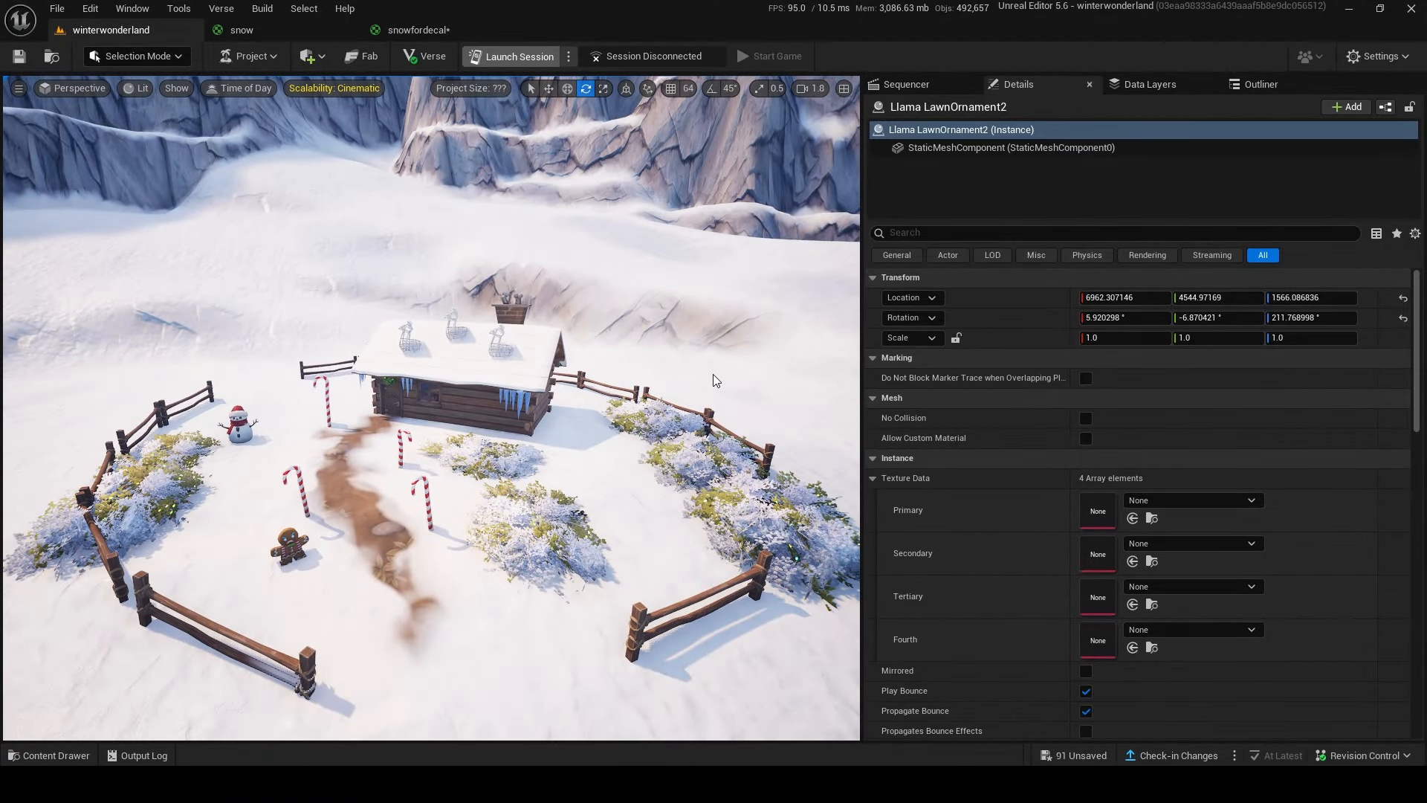
left_click(810, 559)
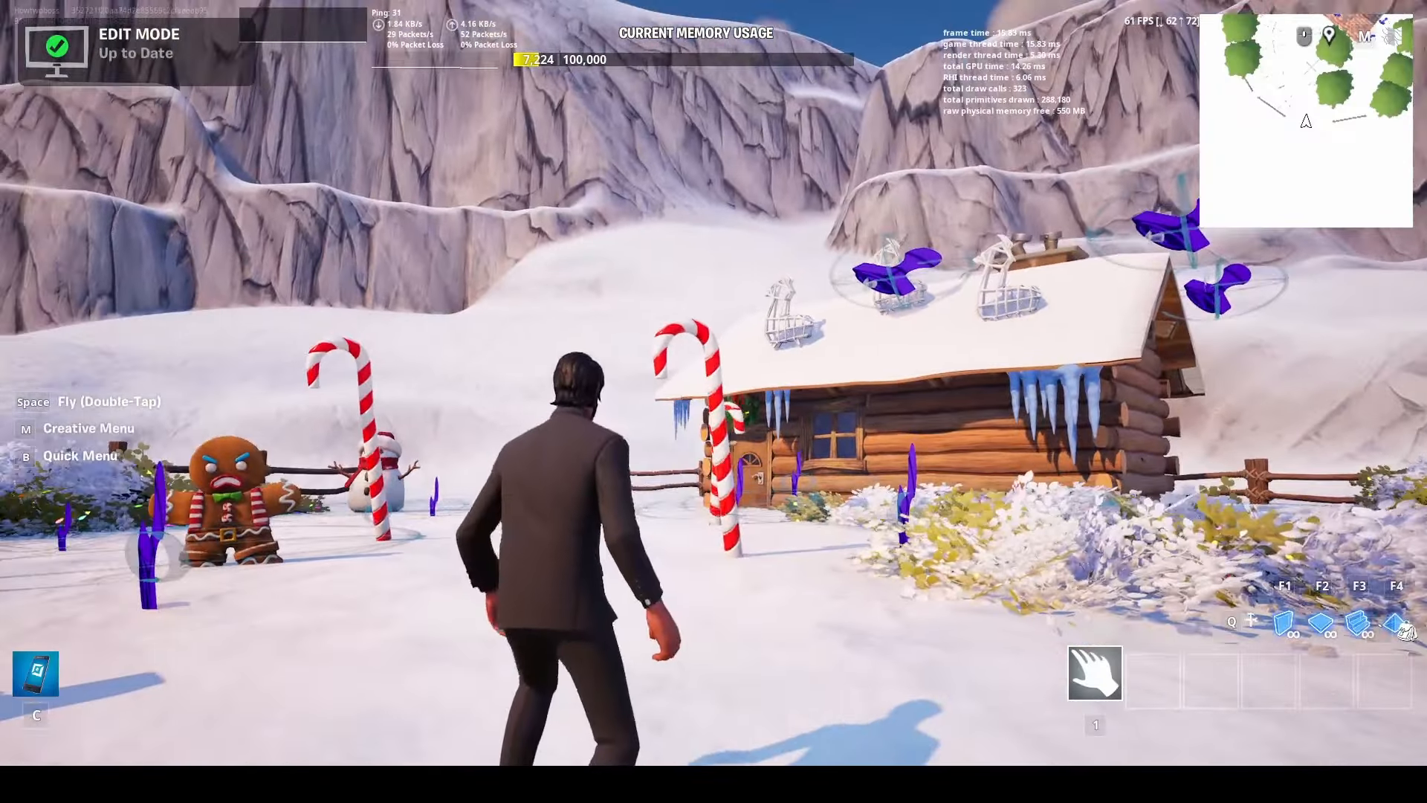
Step: Tour the map in edit mode, flying around the cabin yard and lake, and enter the cabin on foot
key("w")
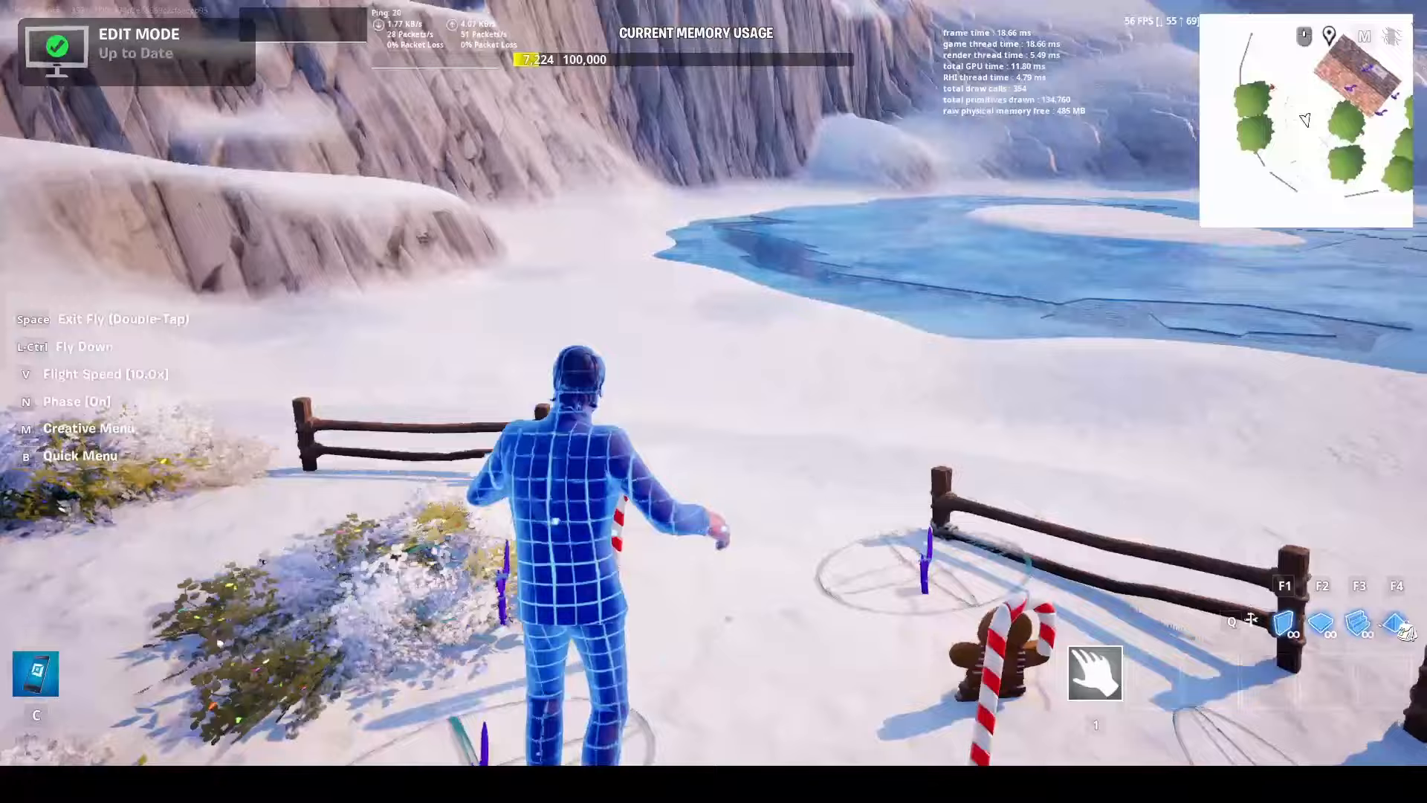
key("w")
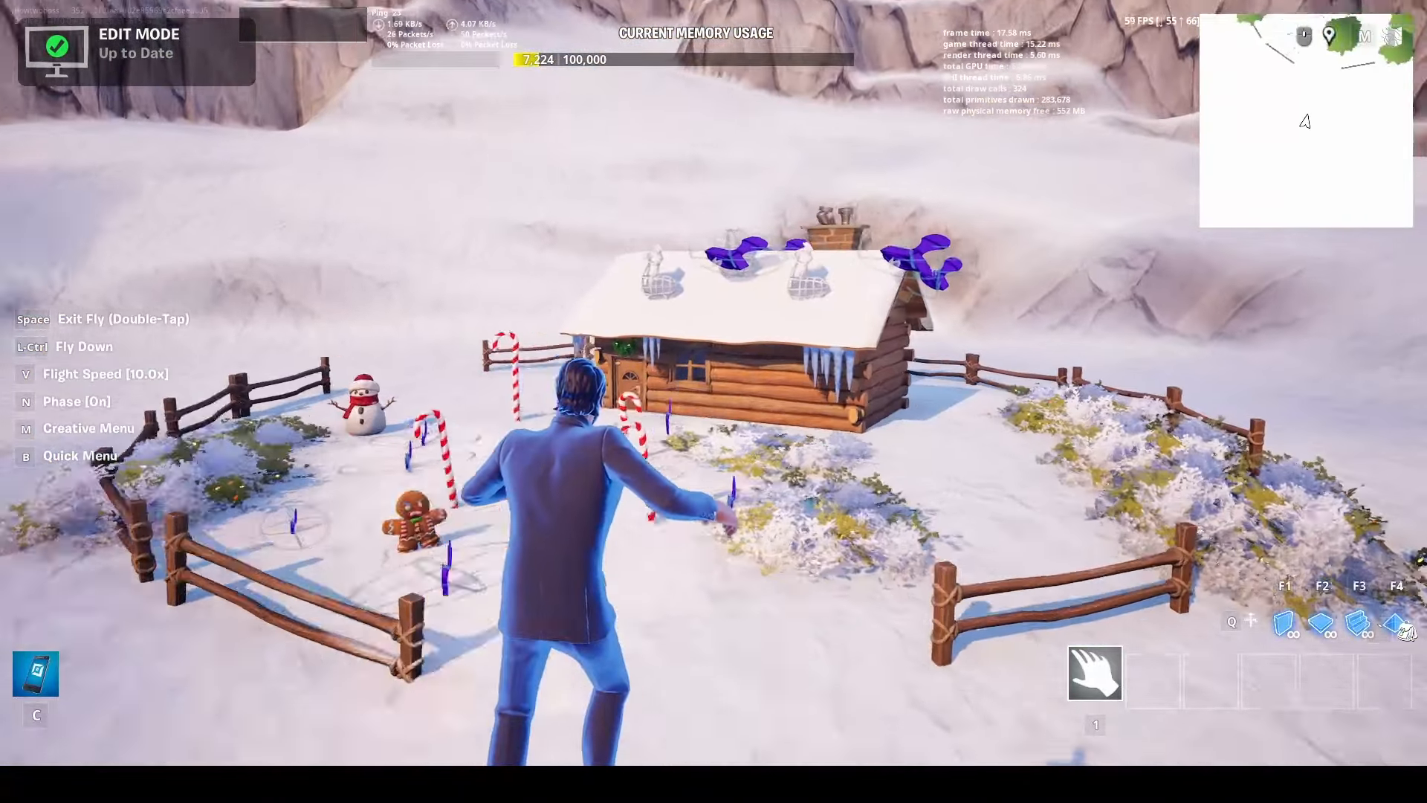
key("w")
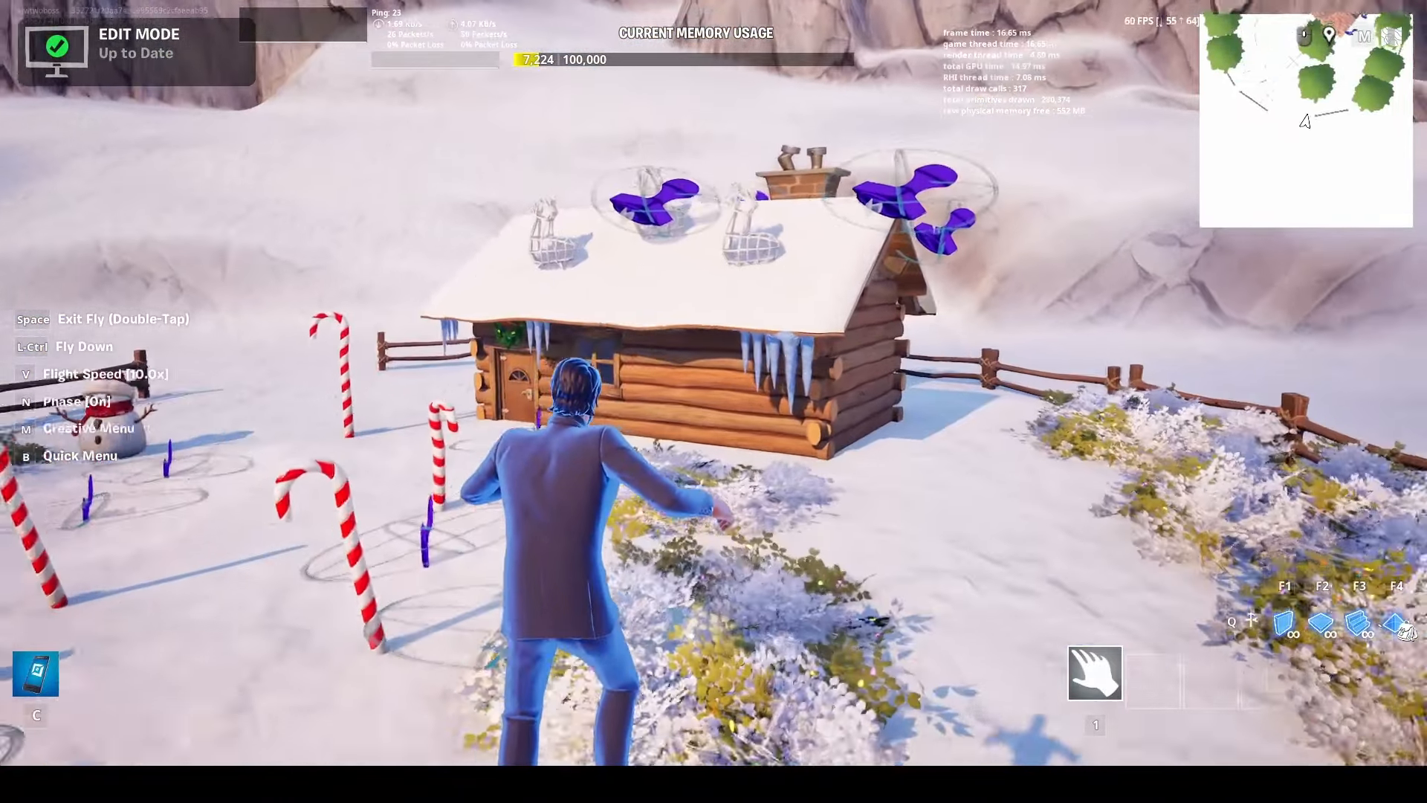
key("space")
key("space")
key("w")
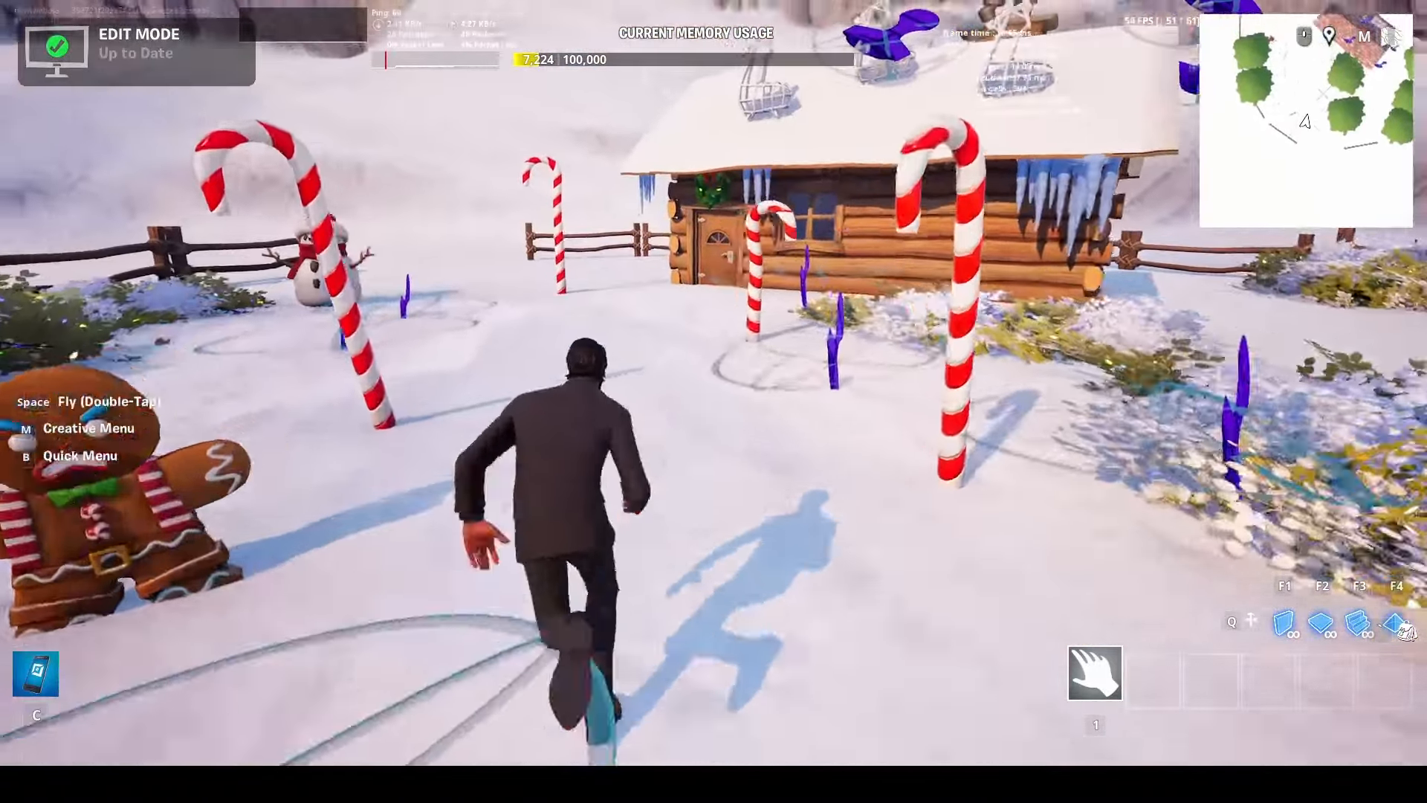
key("w")
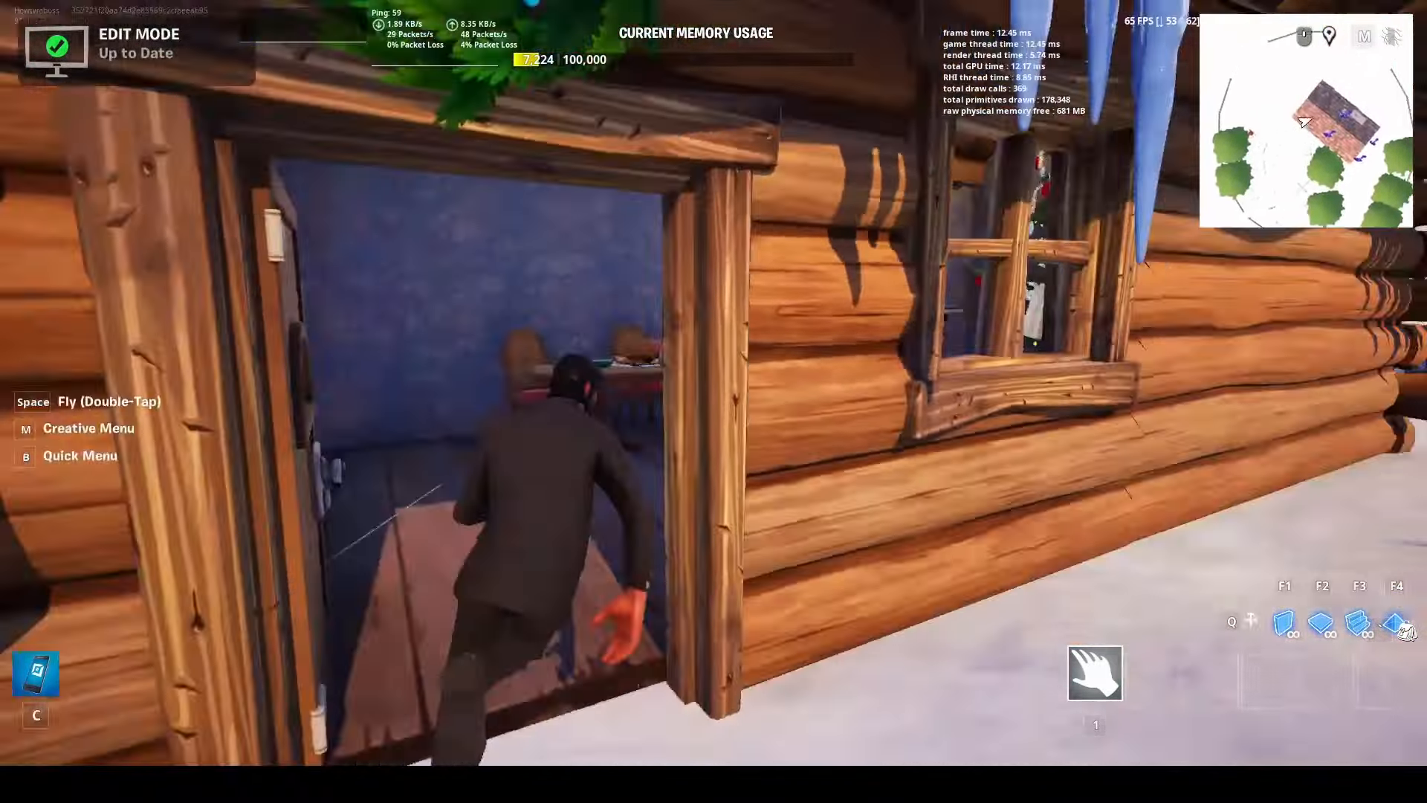